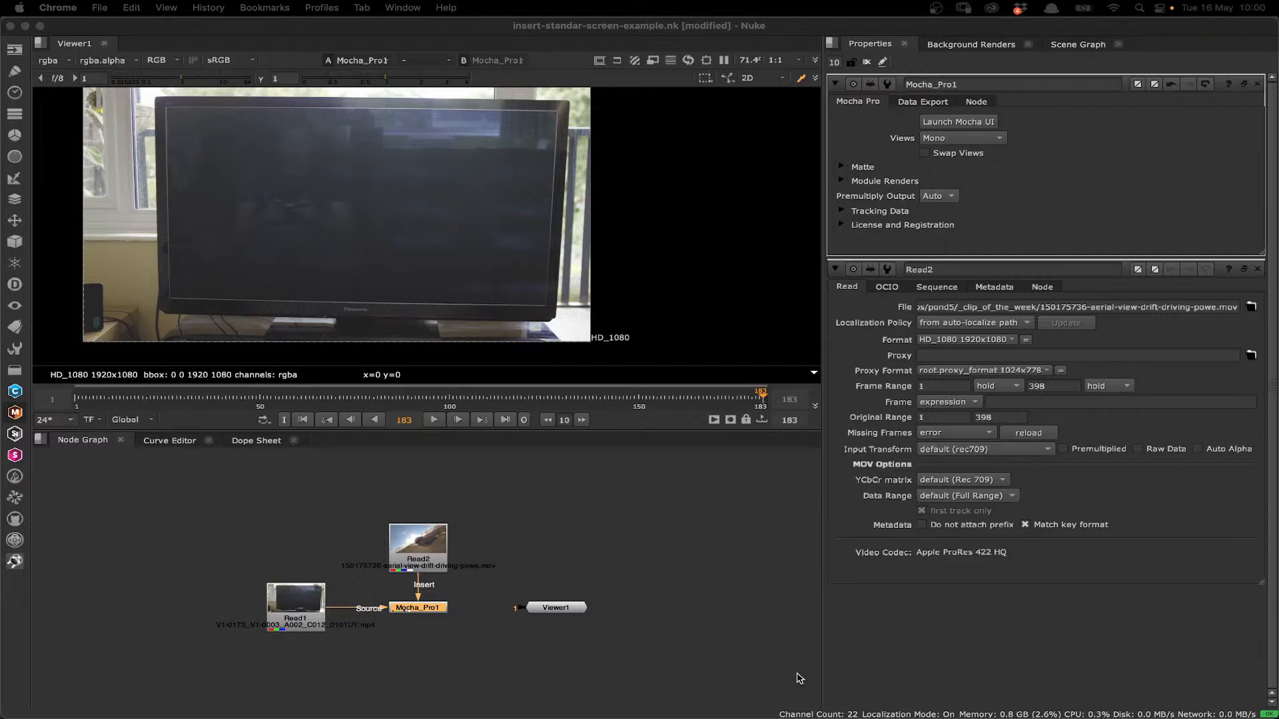
- Reposition the Read2 node above Mocha_Pro1 and launch the Mocha UI from the Mocha_Pro1 node
left_click_drag(413, 538, 414, 604)
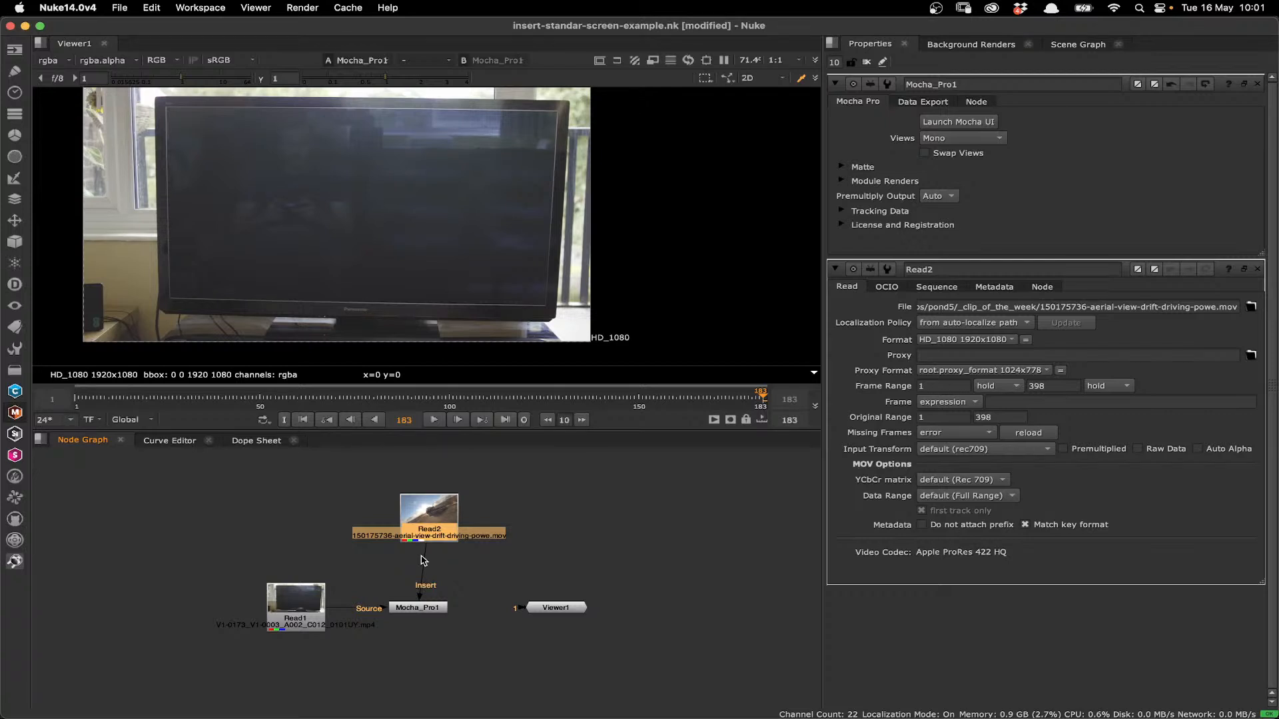
left_click_drag(422, 537, 418, 606)
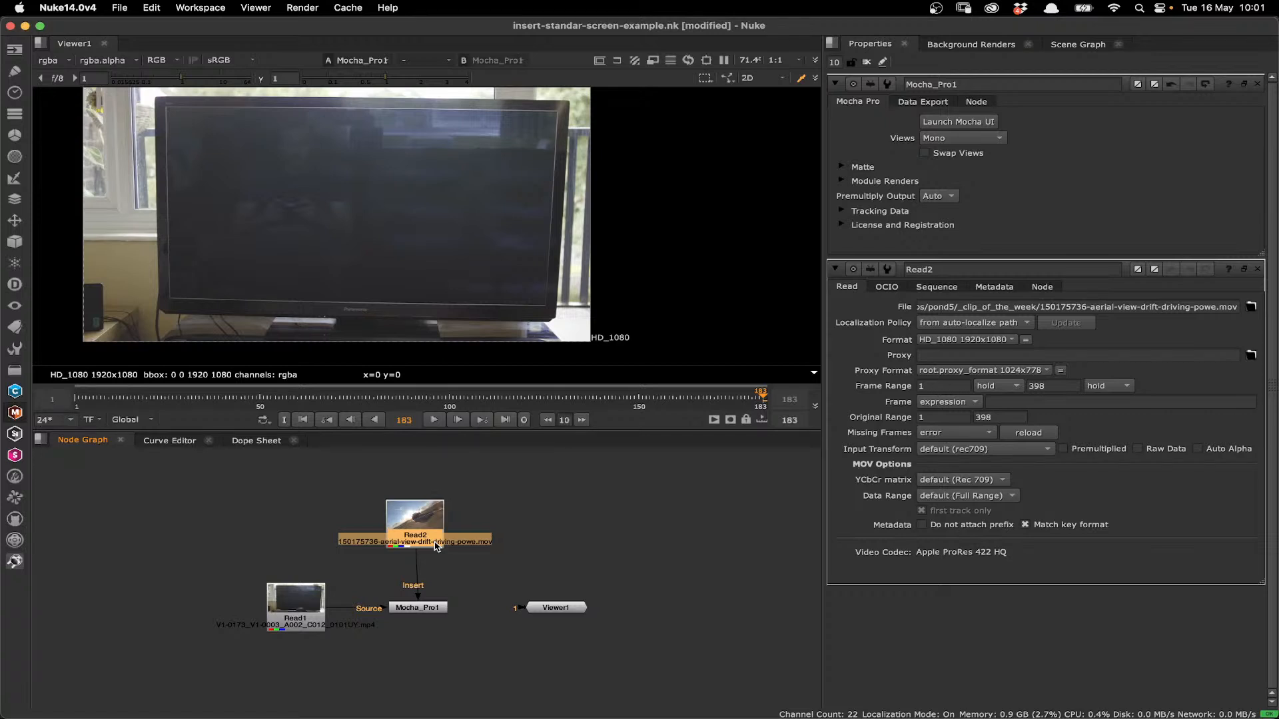
left_click(418, 608)
left_click(966, 122)
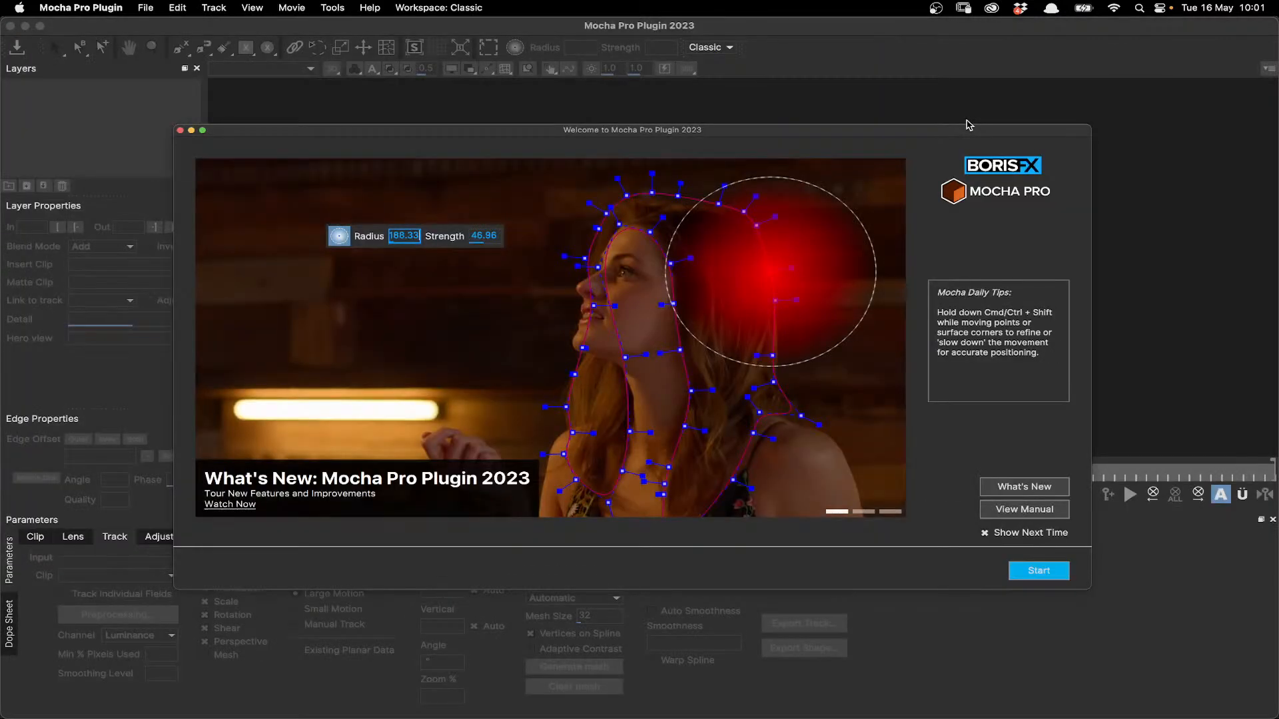
left_click(1057, 577)
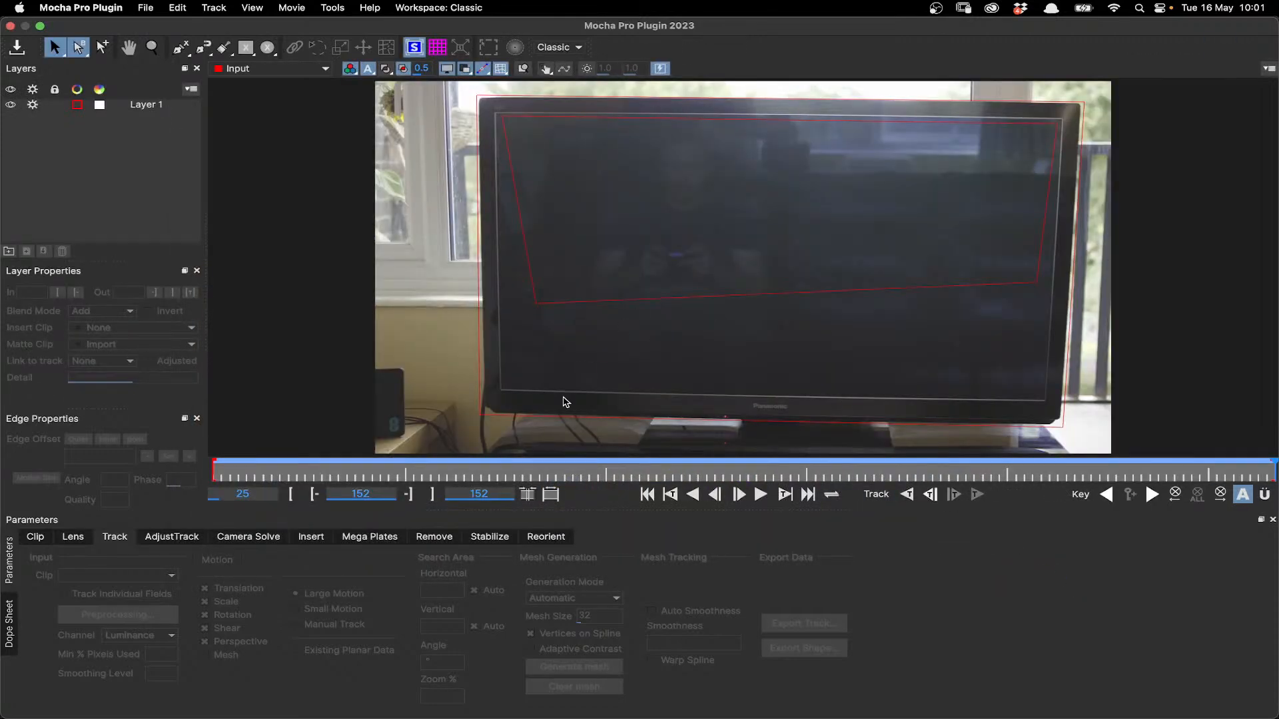
- Play back Layer 1's existing track and, at frame 25, set the layer's insert clip to Insert Layer
left_click(560, 417)
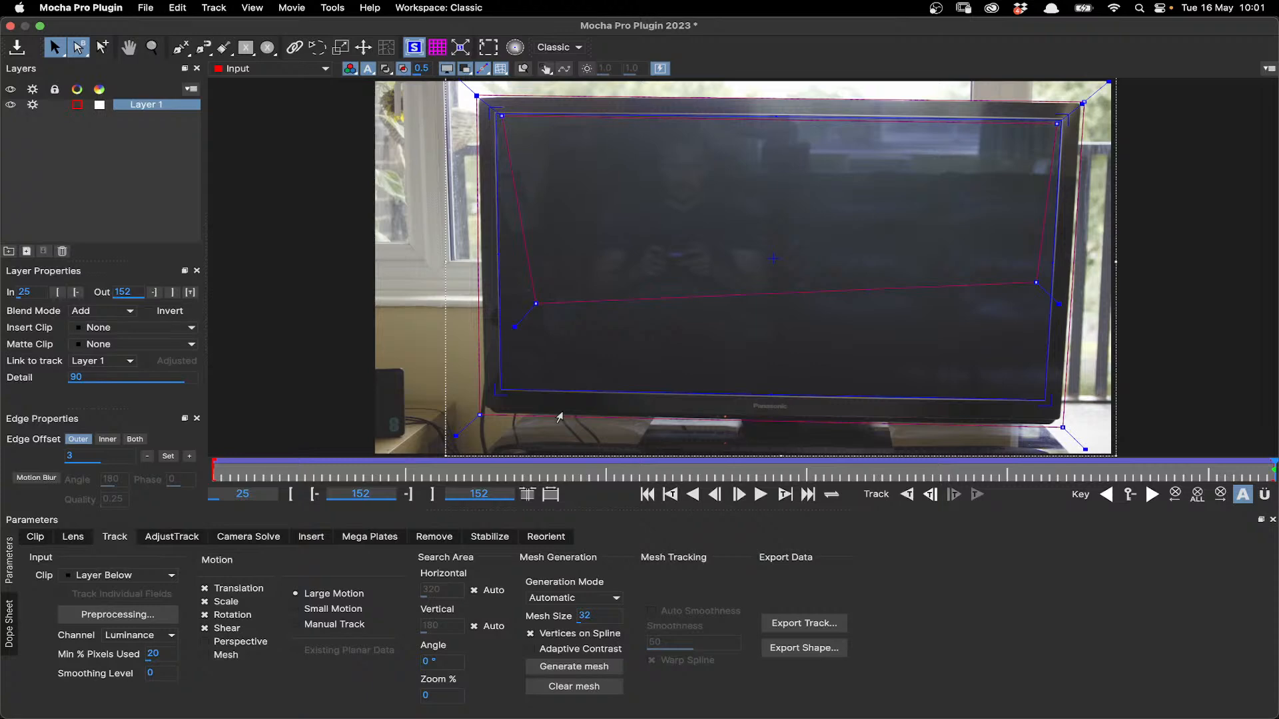
left_click(760, 494)
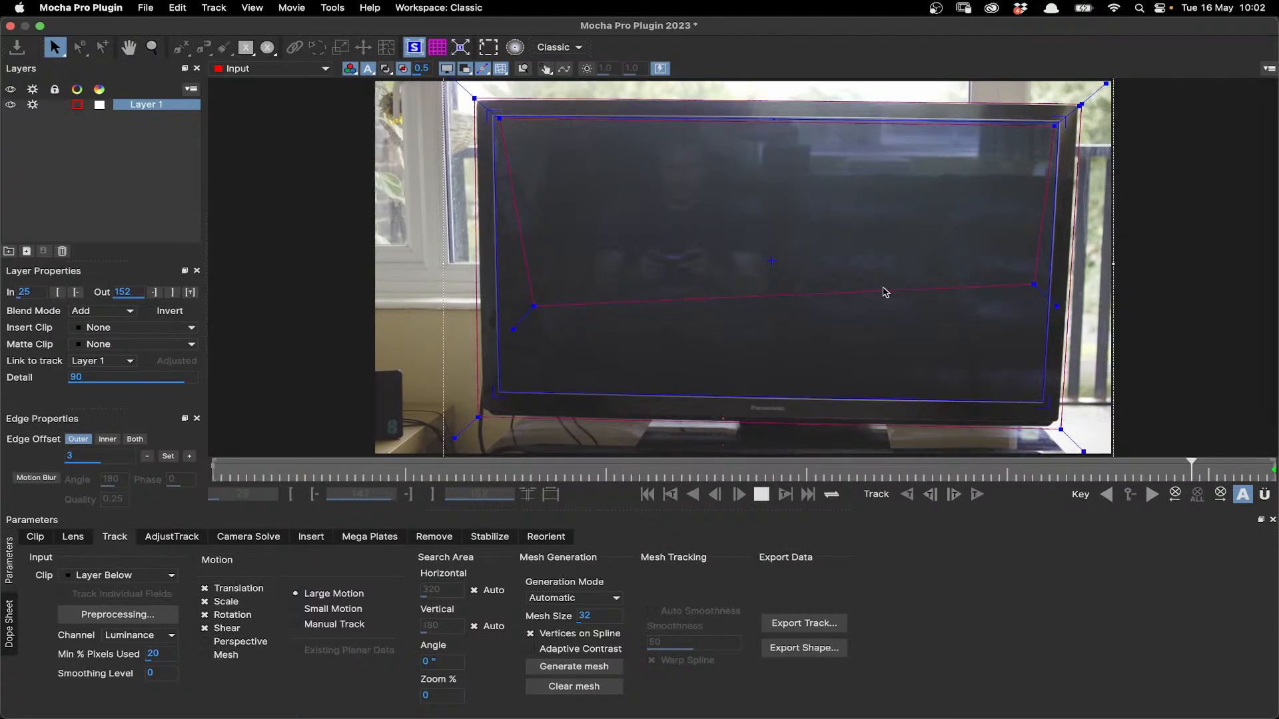
left_click(762, 494)
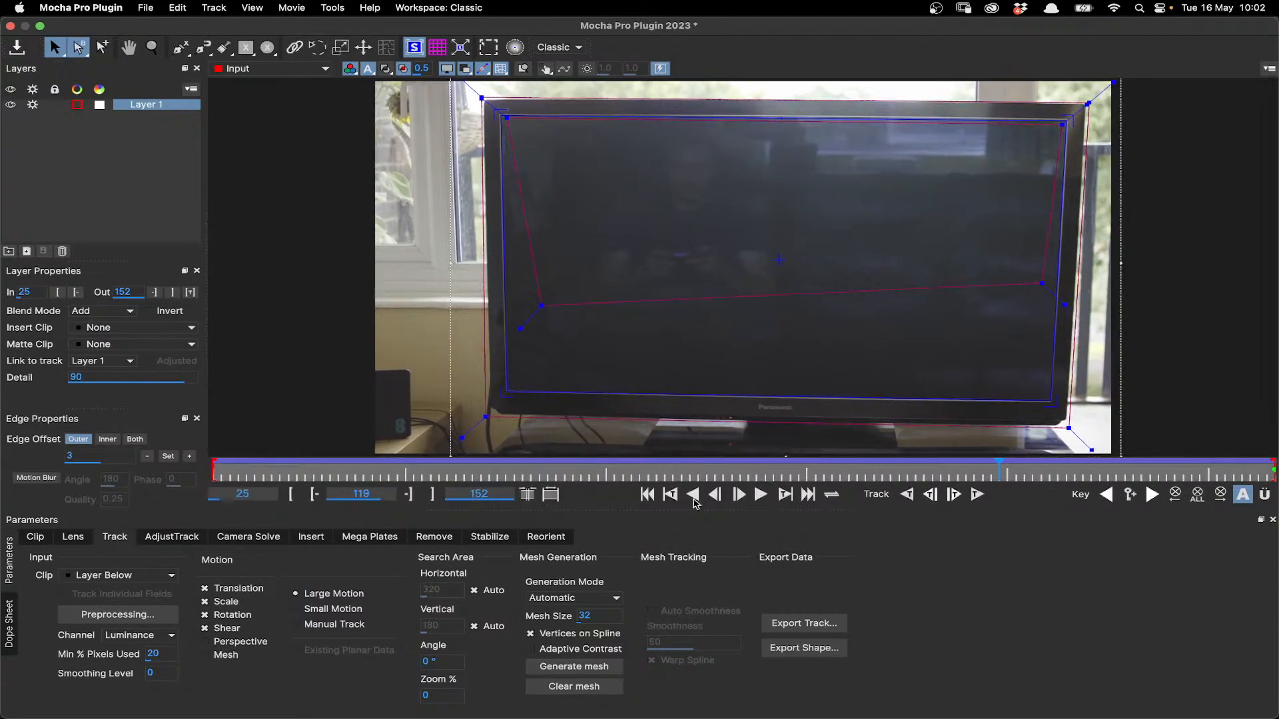
left_click(647, 494)
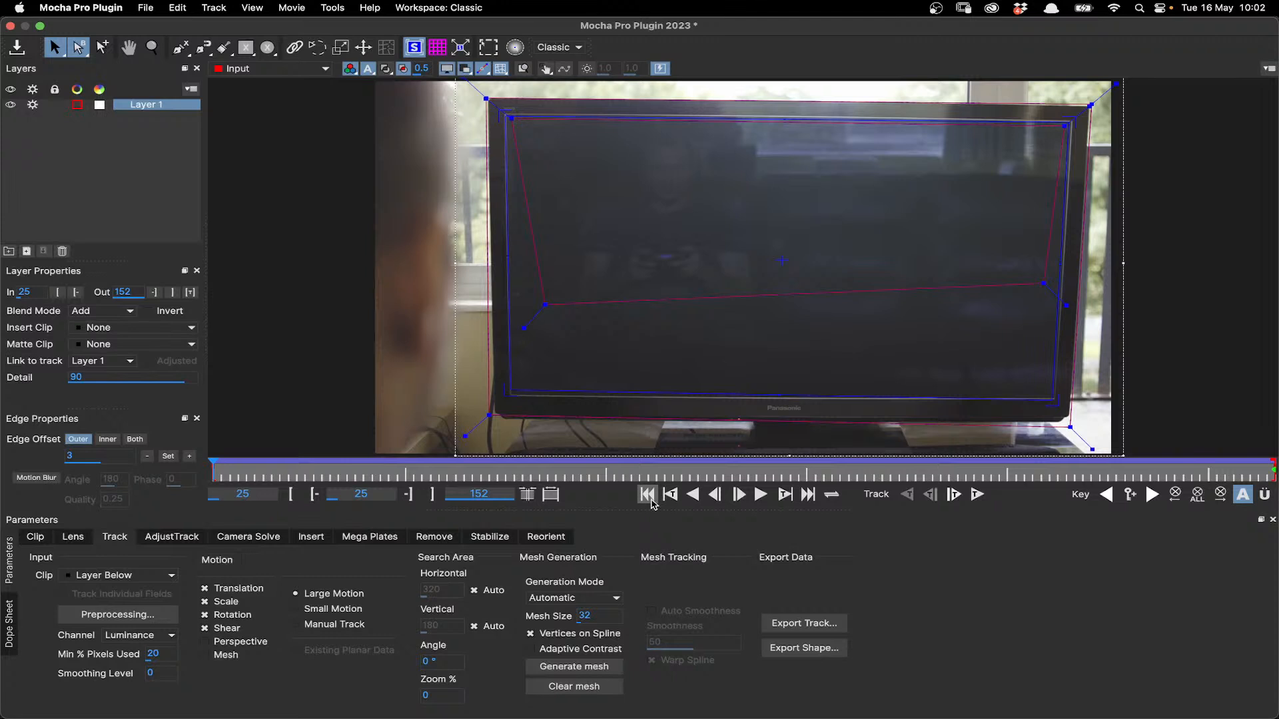
left_click(151, 331)
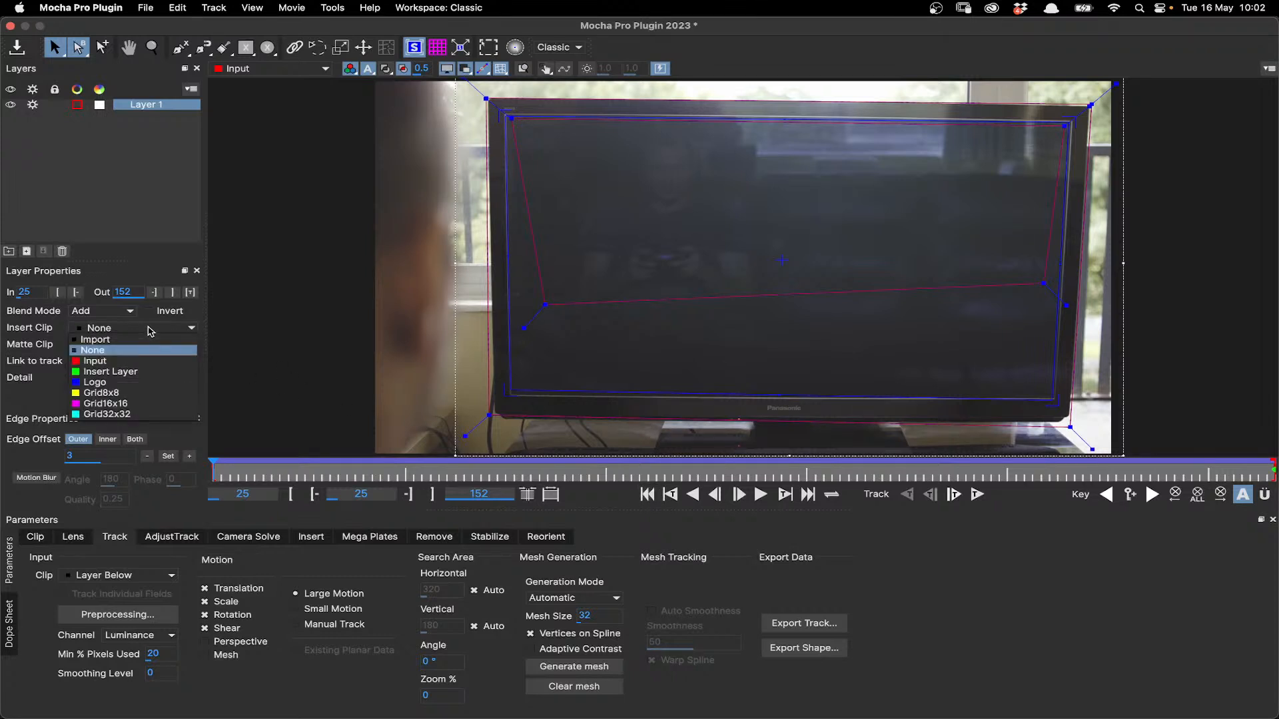
left_click(122, 373)
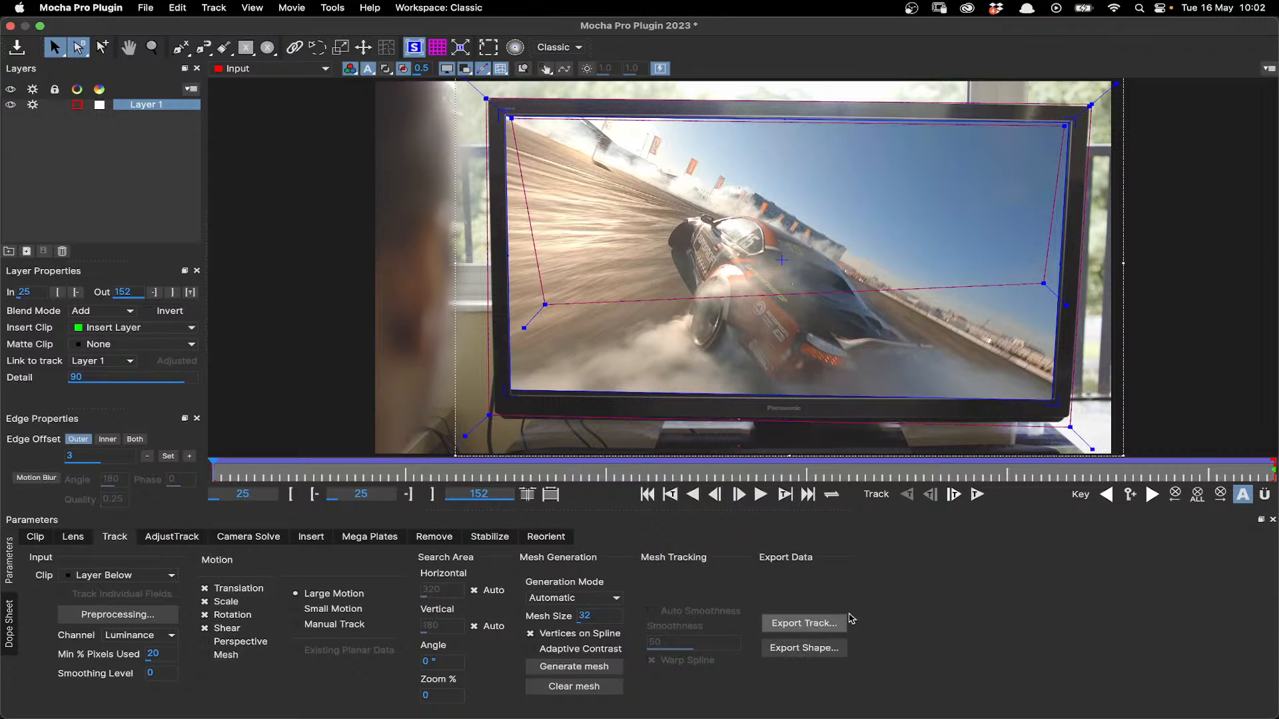
- Choose Nuke Corner Pin (*.nk) as the tracking export format, cancel the export, and close Mocha Pro without saving
left_click(805, 625)
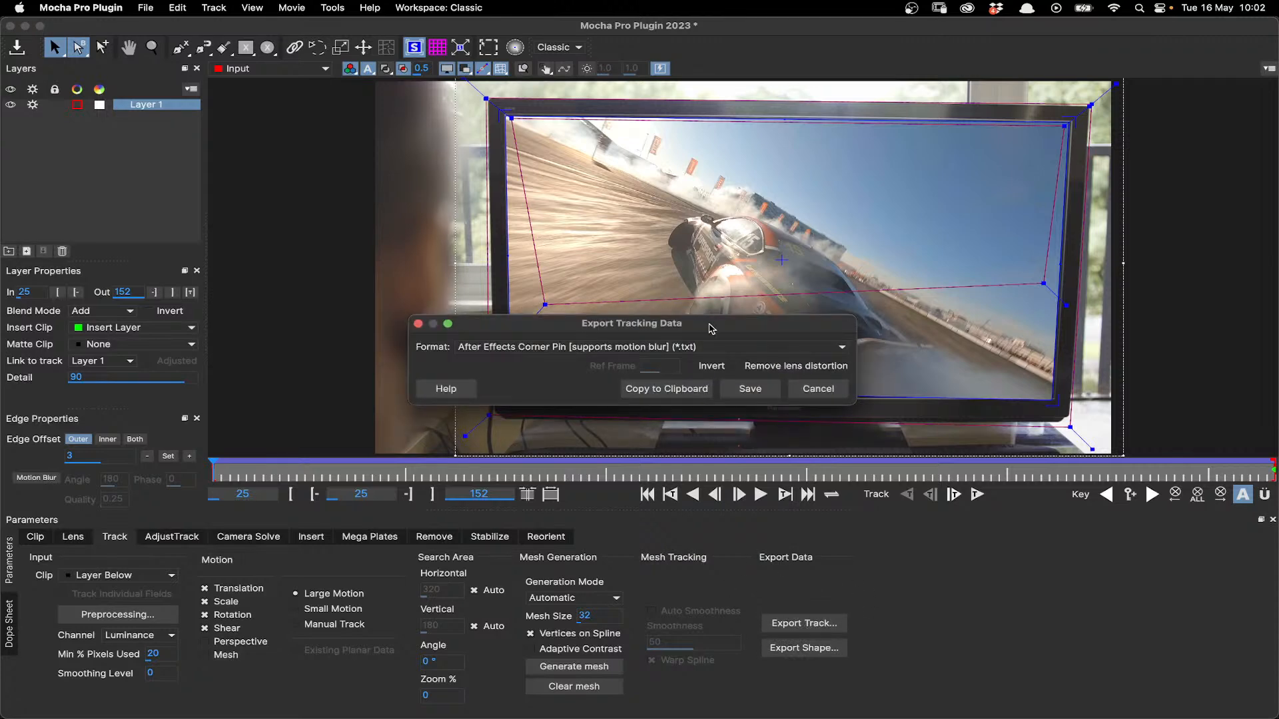
left_click(841, 348)
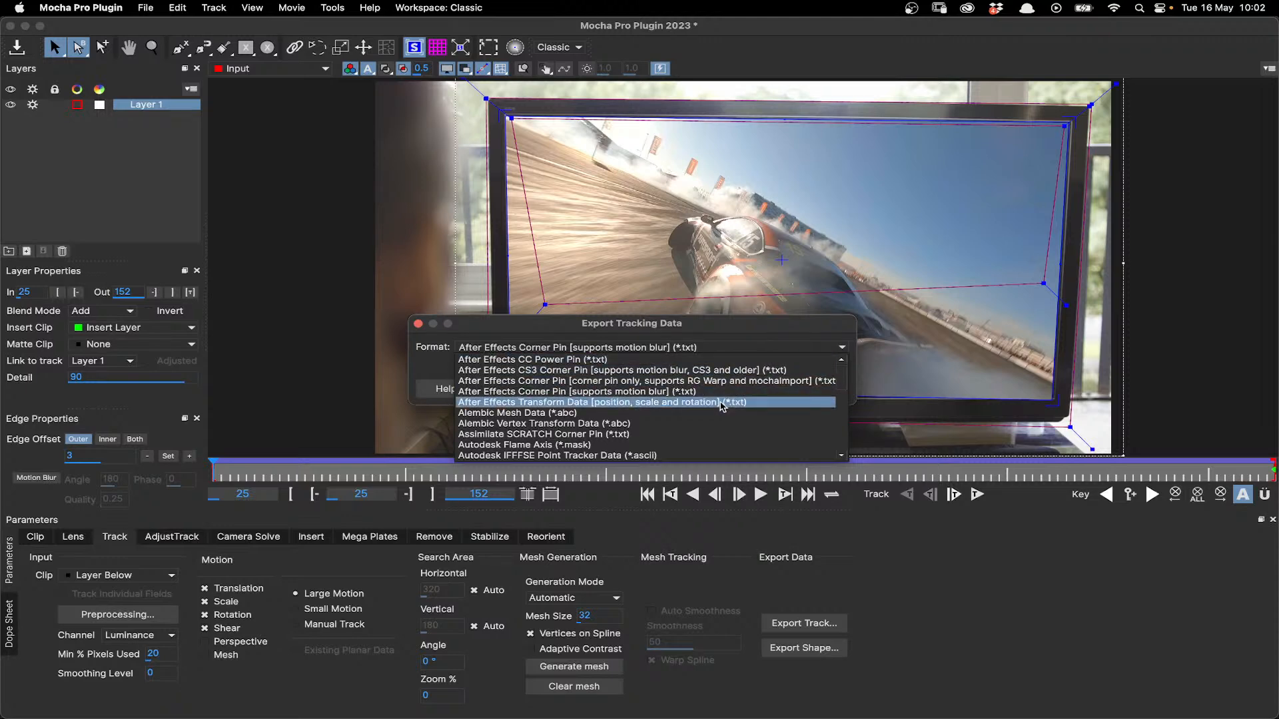
scroll(681, 419, "down", 2)
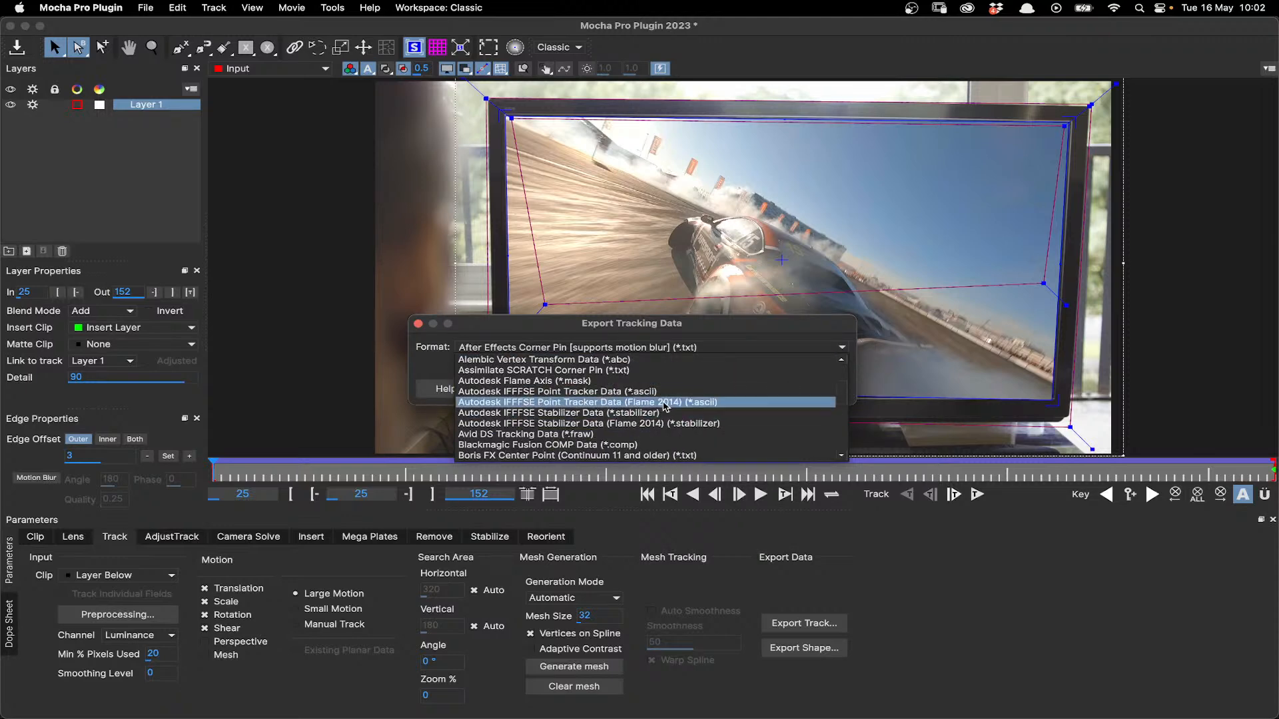
scroll(664, 419, "down", 3)
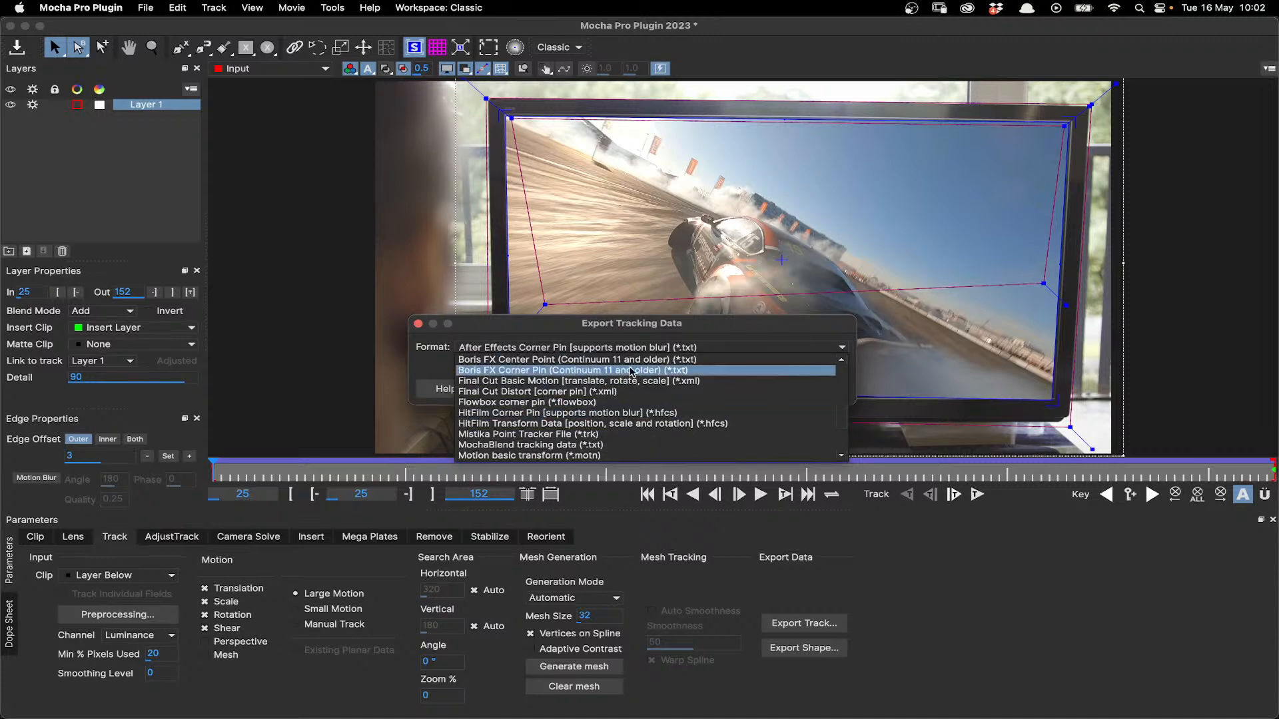
scroll(594, 415, "down", 3)
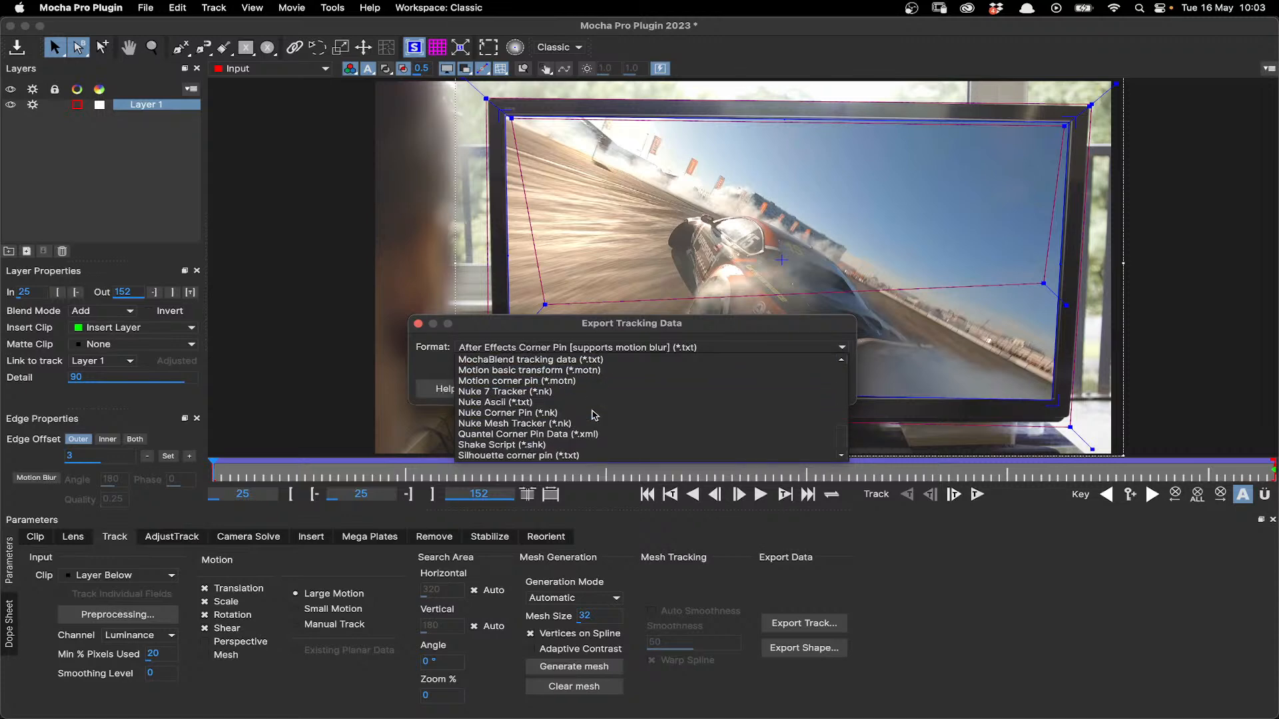
left_click(543, 414)
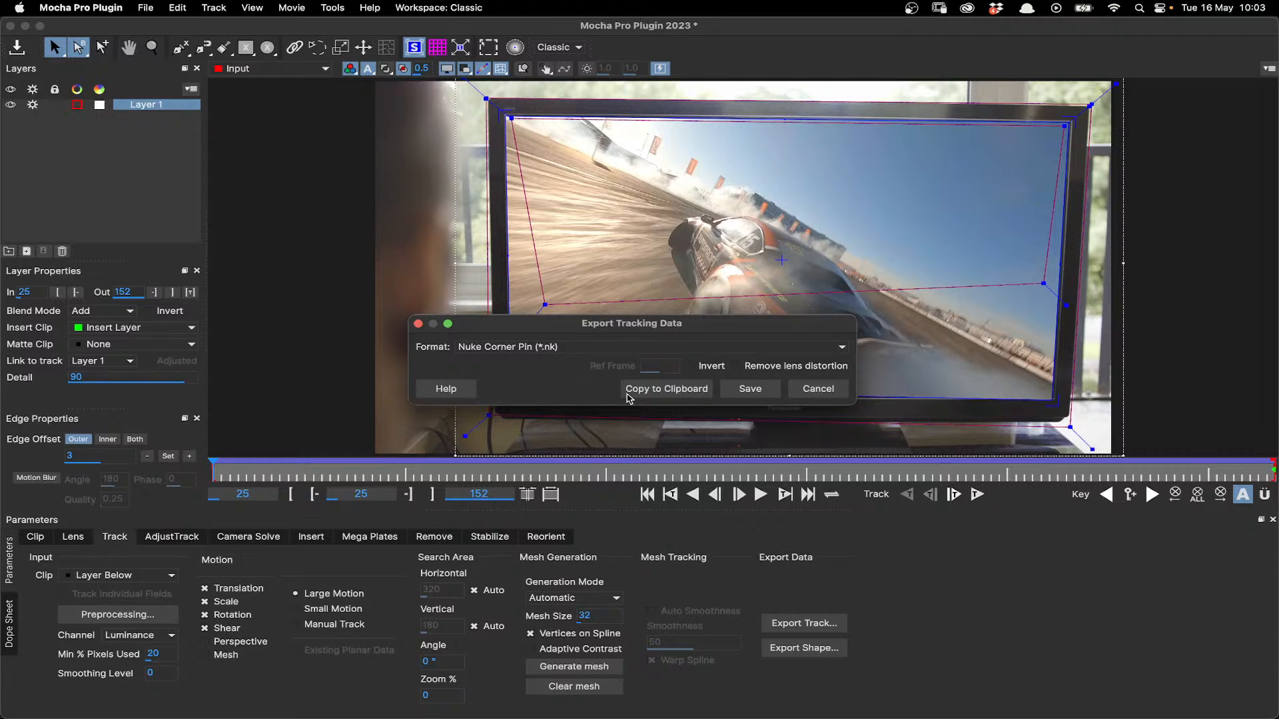
left_click(826, 393)
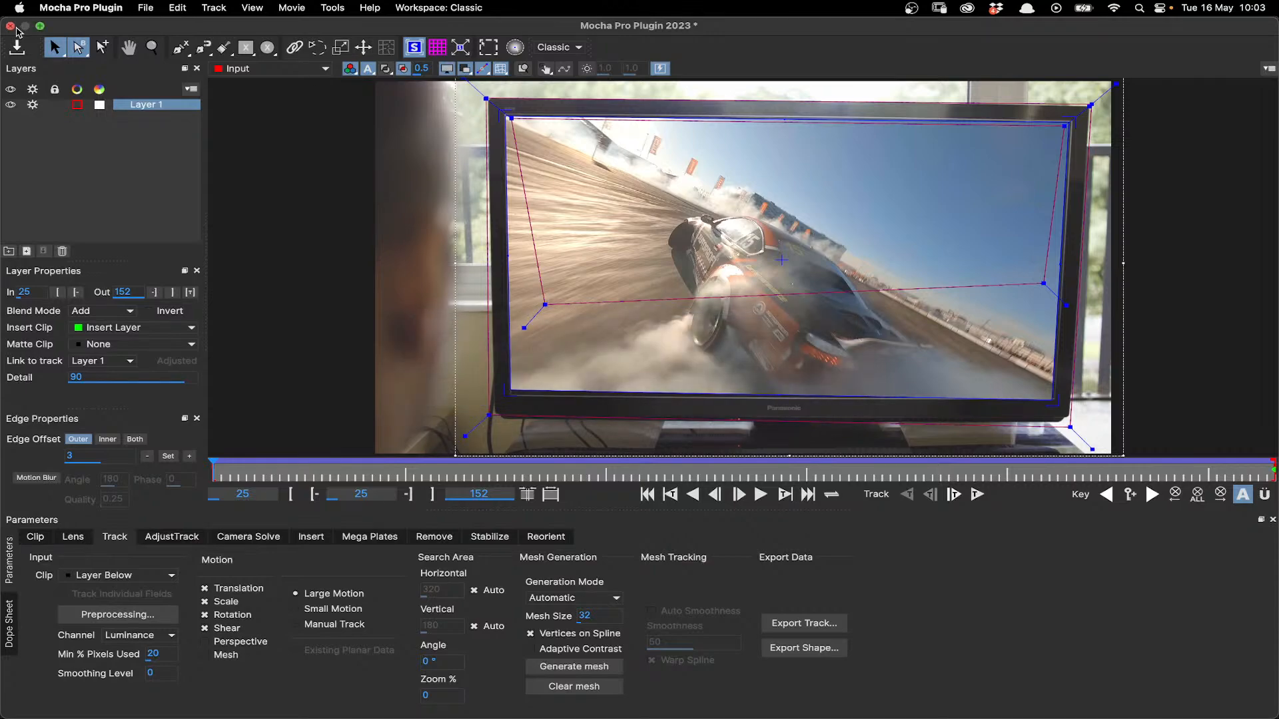
left_click(10, 25)
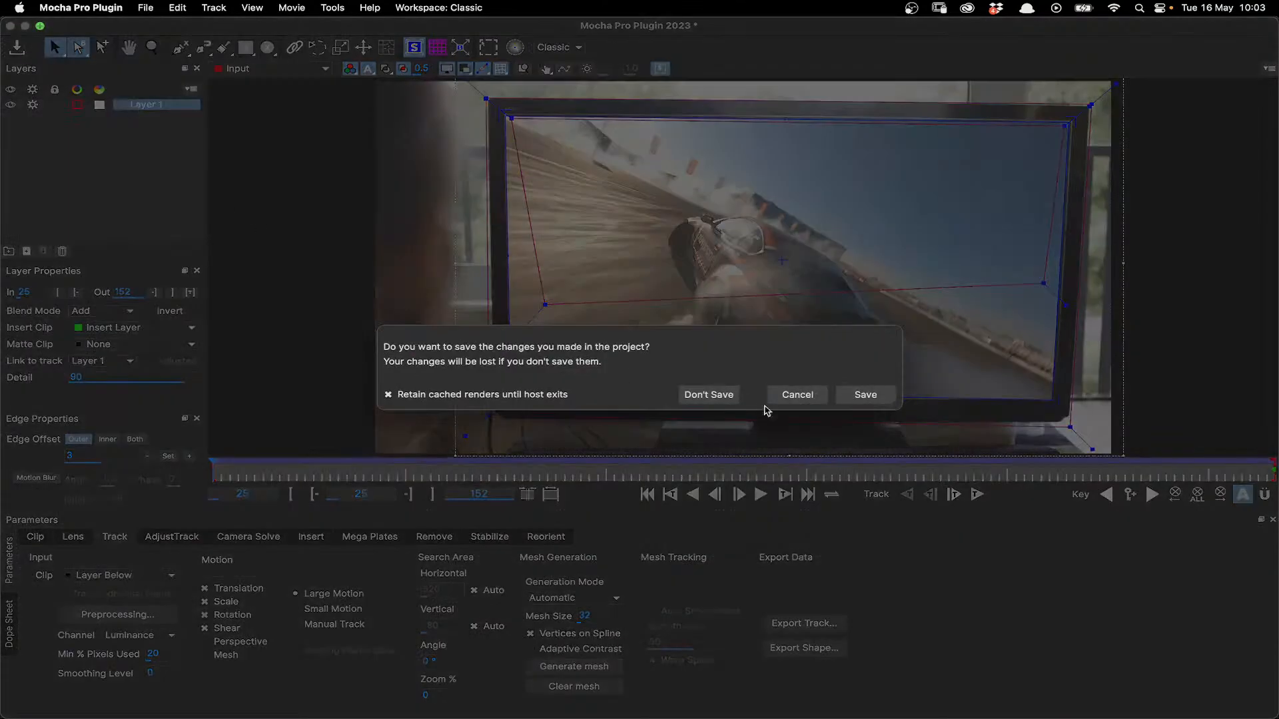
left_click(708, 395)
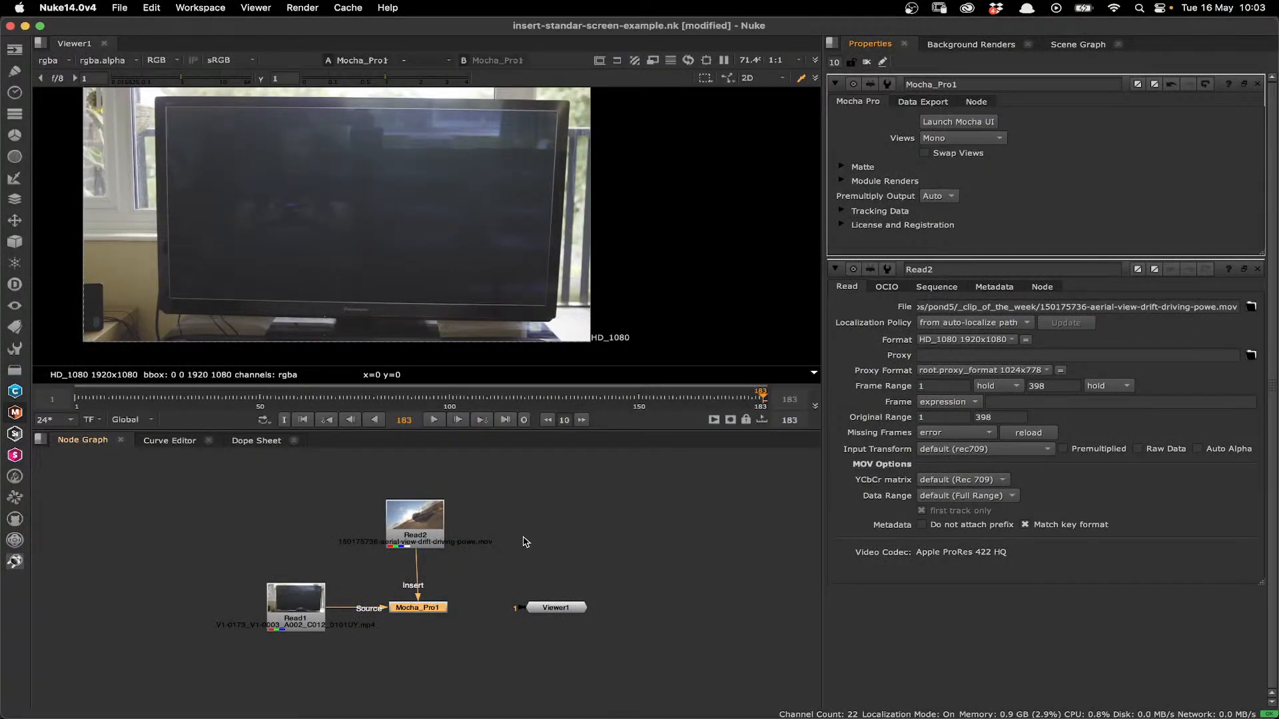
- Create an unlinked CornerPin2D node from Mocha_Pro1's tracking data in Nuke and delete it again
left_click(915, 103)
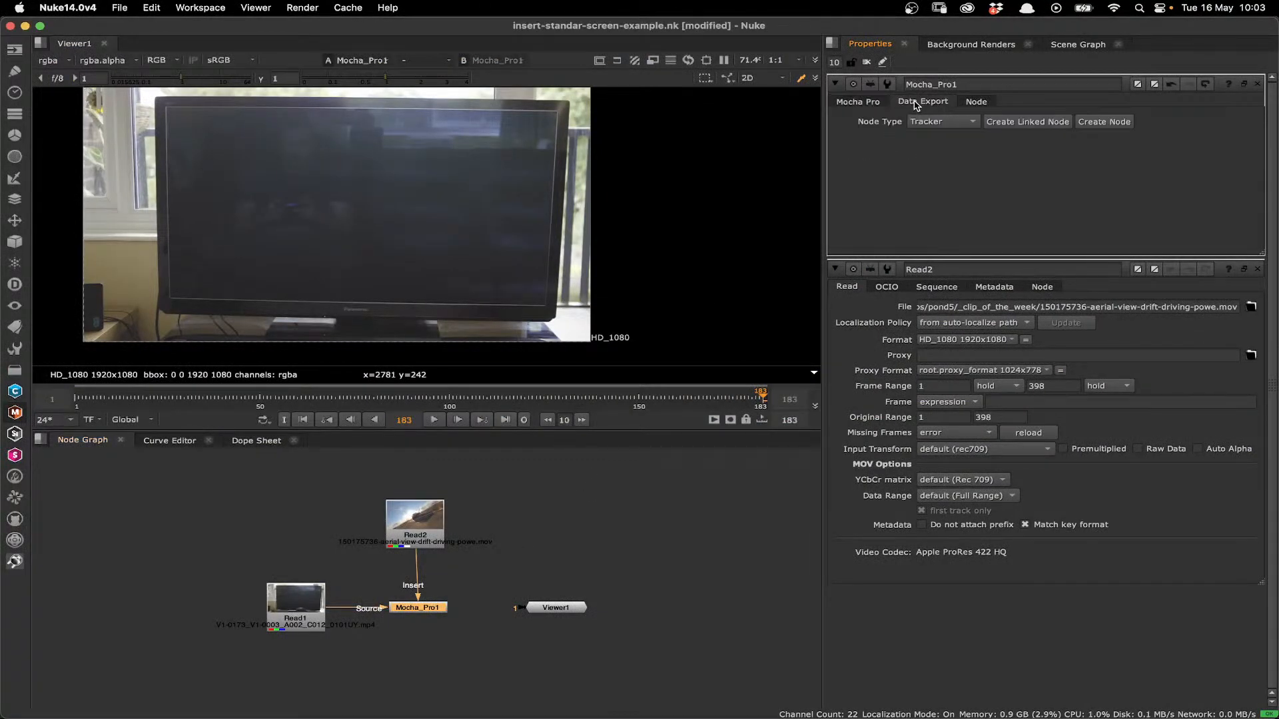
left_click(951, 126)
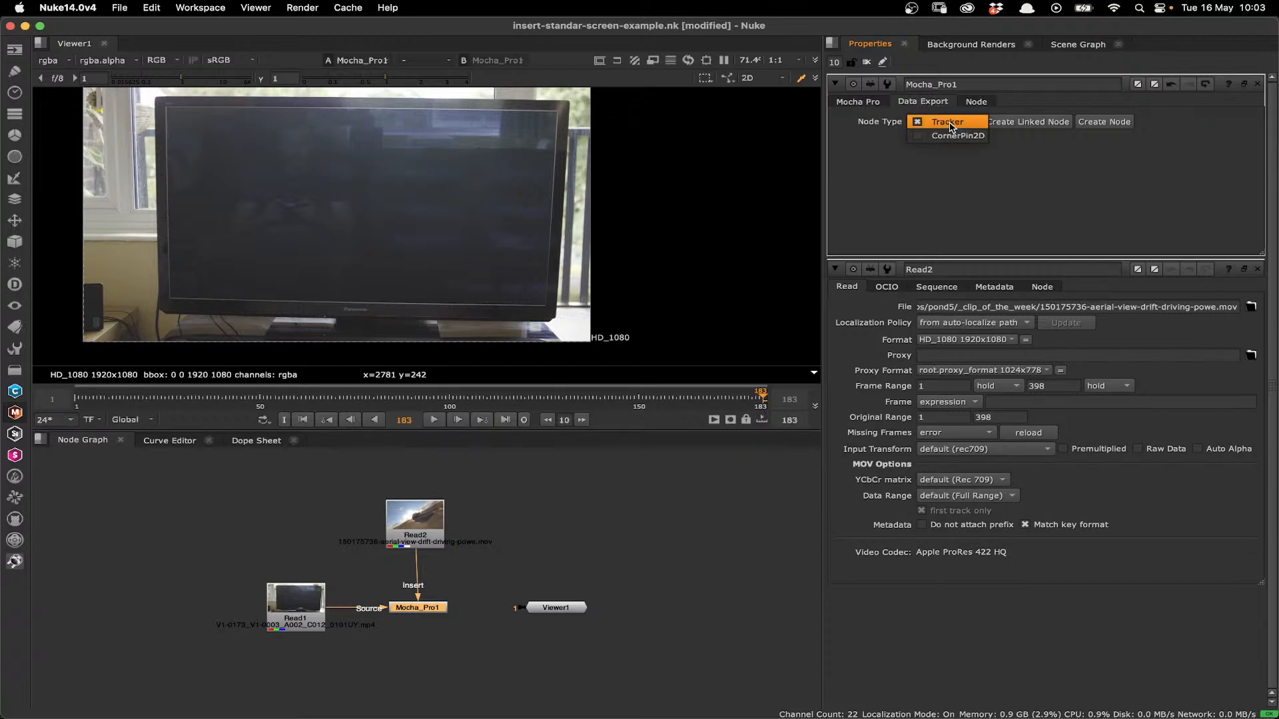
left_click(958, 136)
left_click(1104, 121)
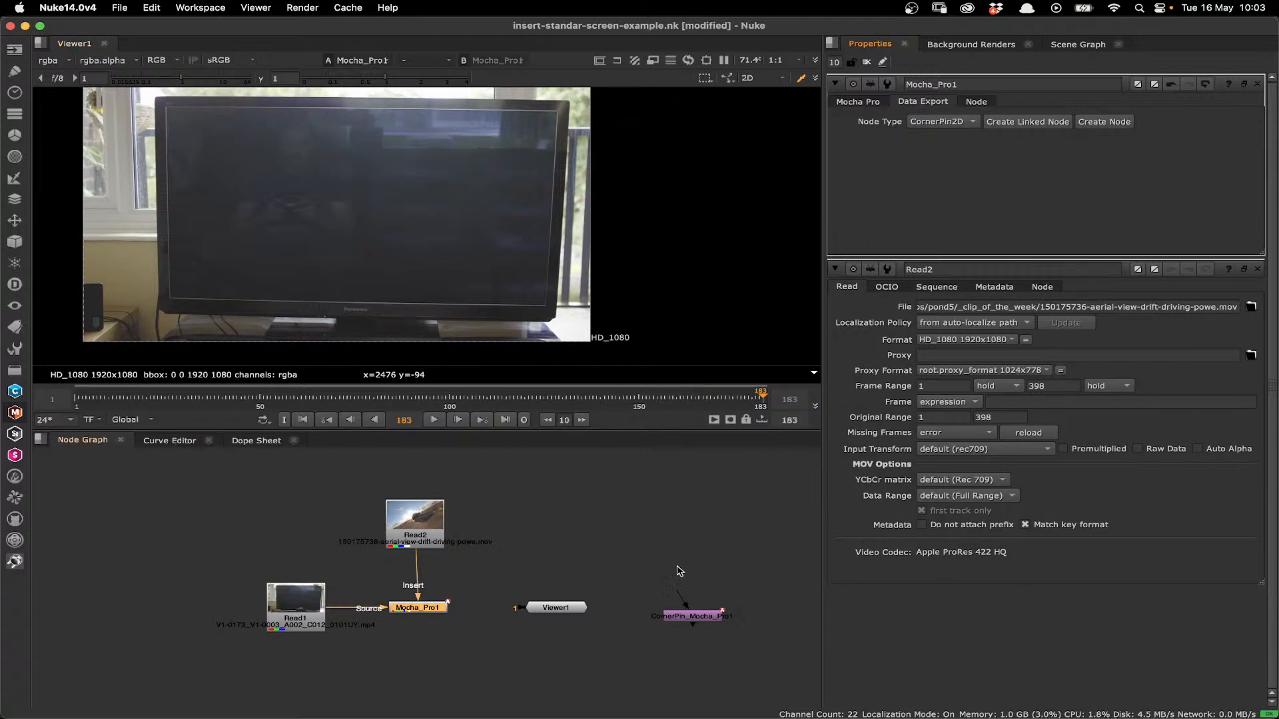
left_click_drag(707, 618, 589, 543)
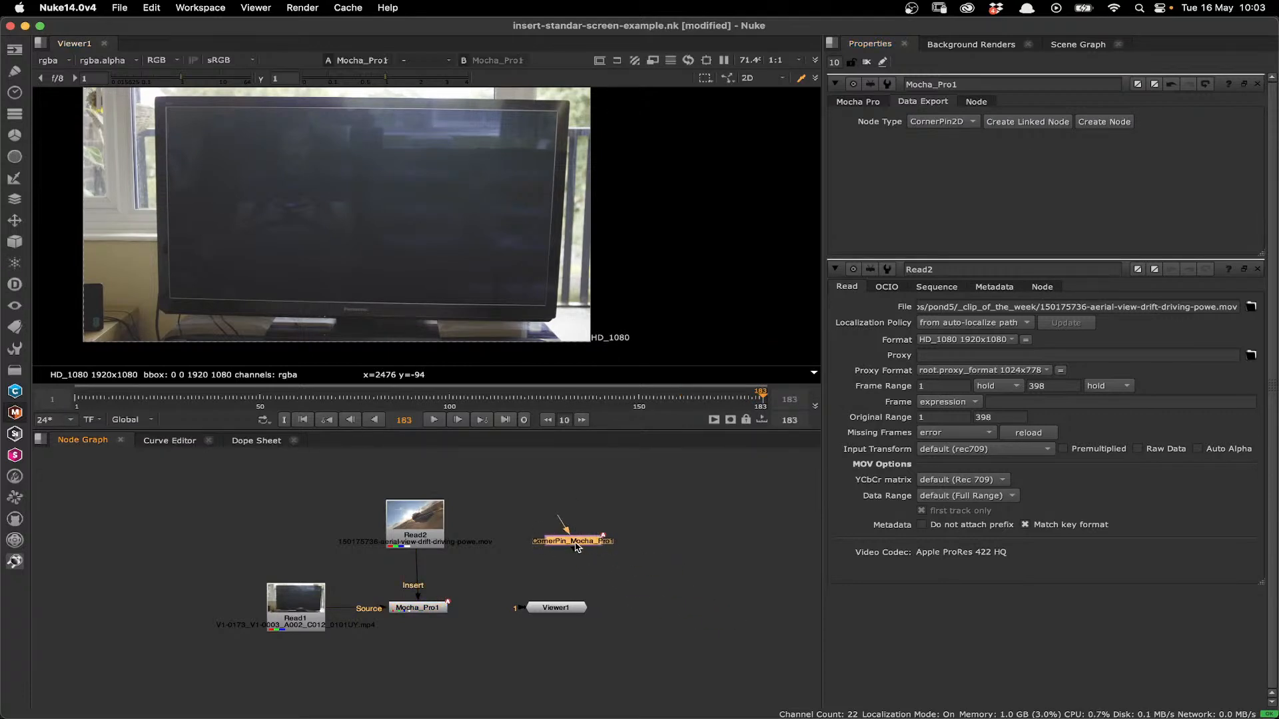
left_click_drag(582, 547, 545, 560)
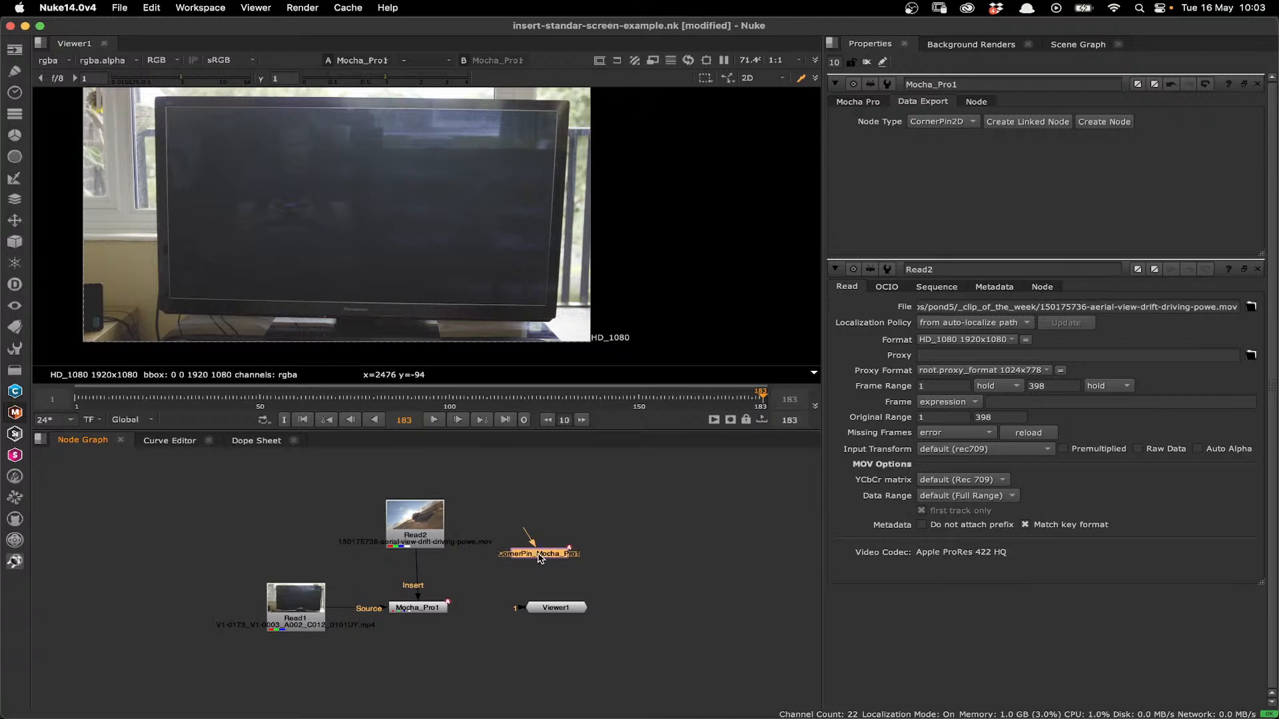
key("BackSpace")
- Relaunch the Mocha UI from the Mocha_Pro1 node and start the plugin session
left_click(861, 102)
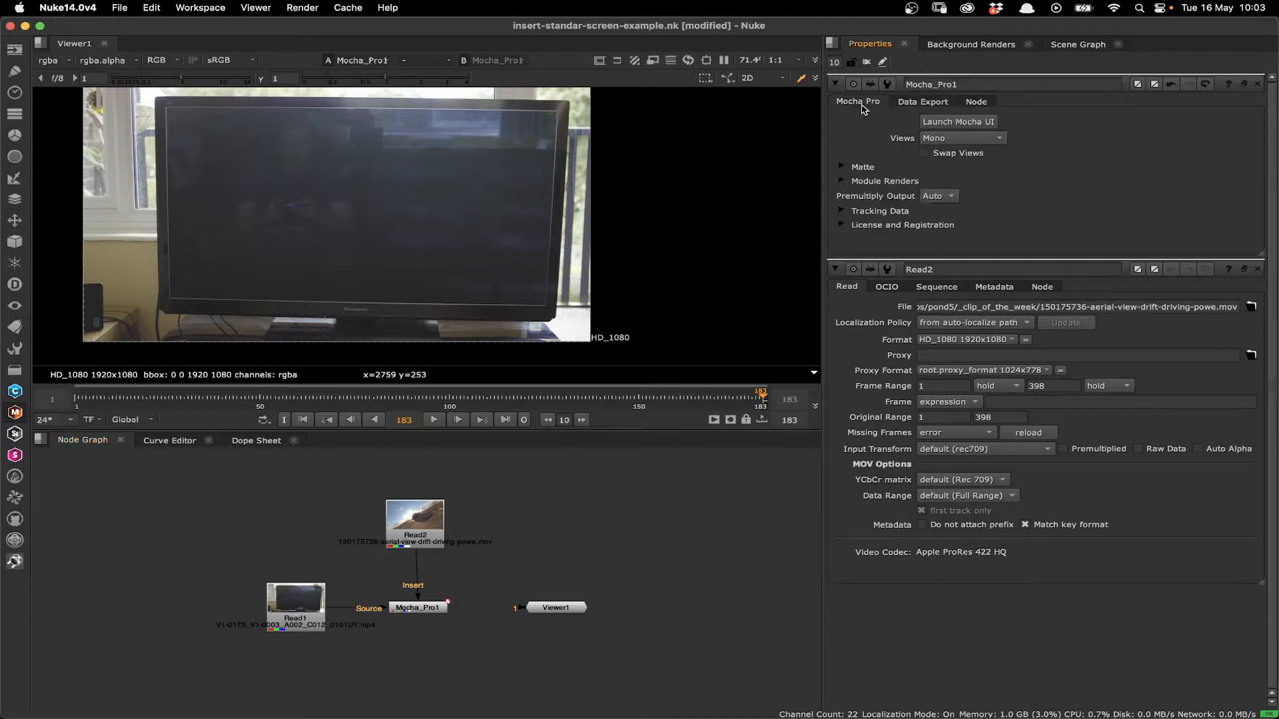
left_click(935, 122)
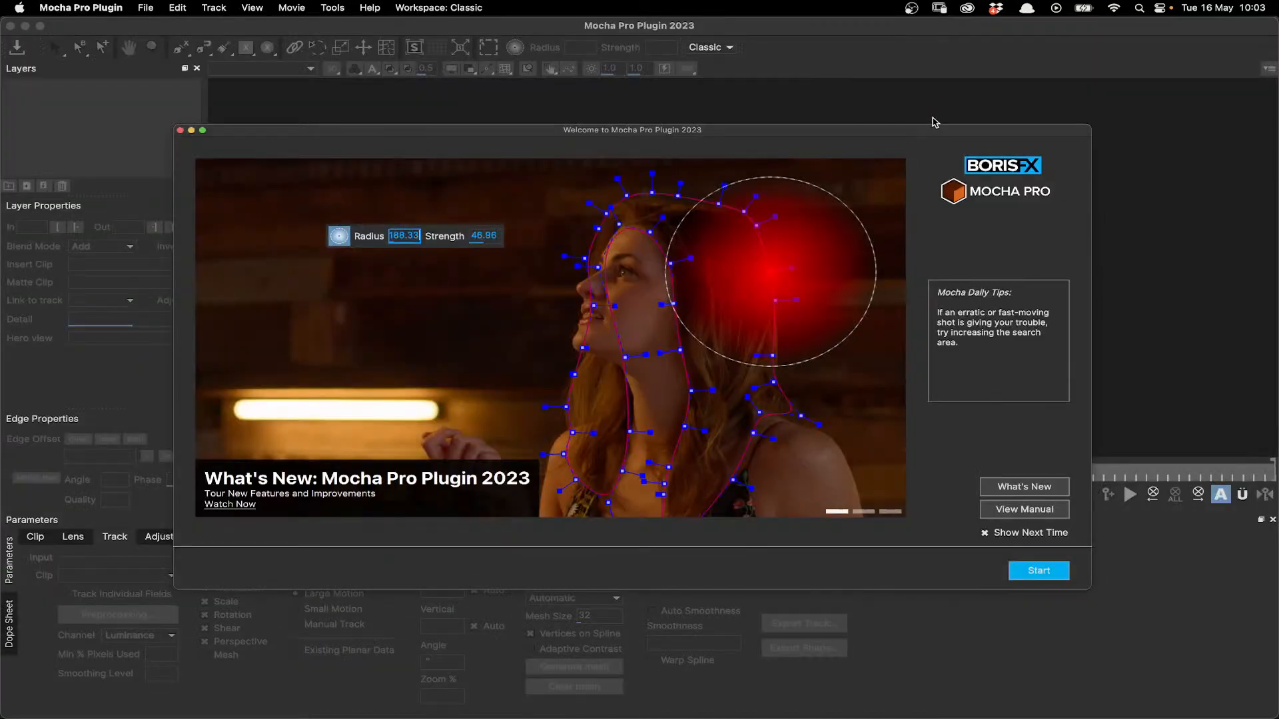
left_click(1038, 570)
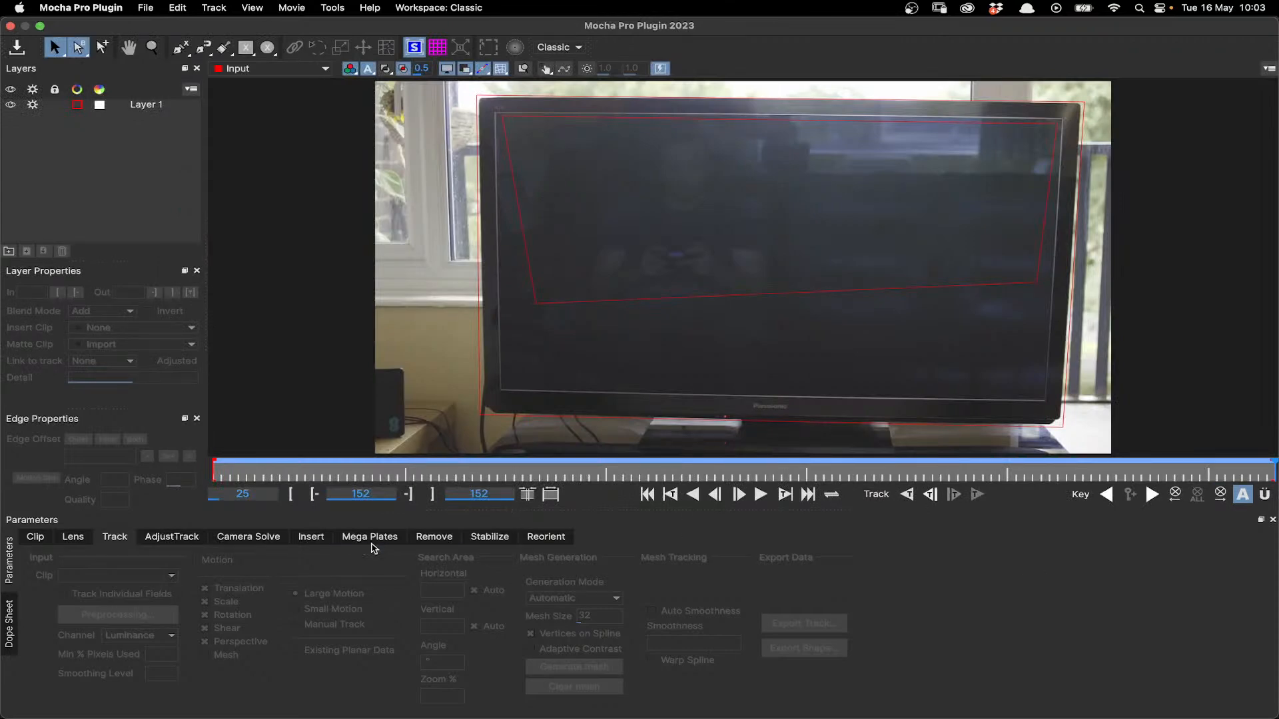
- Select Layer 1 and set its insert clip to Insert Layer in the Insert module
left_click(501, 414)
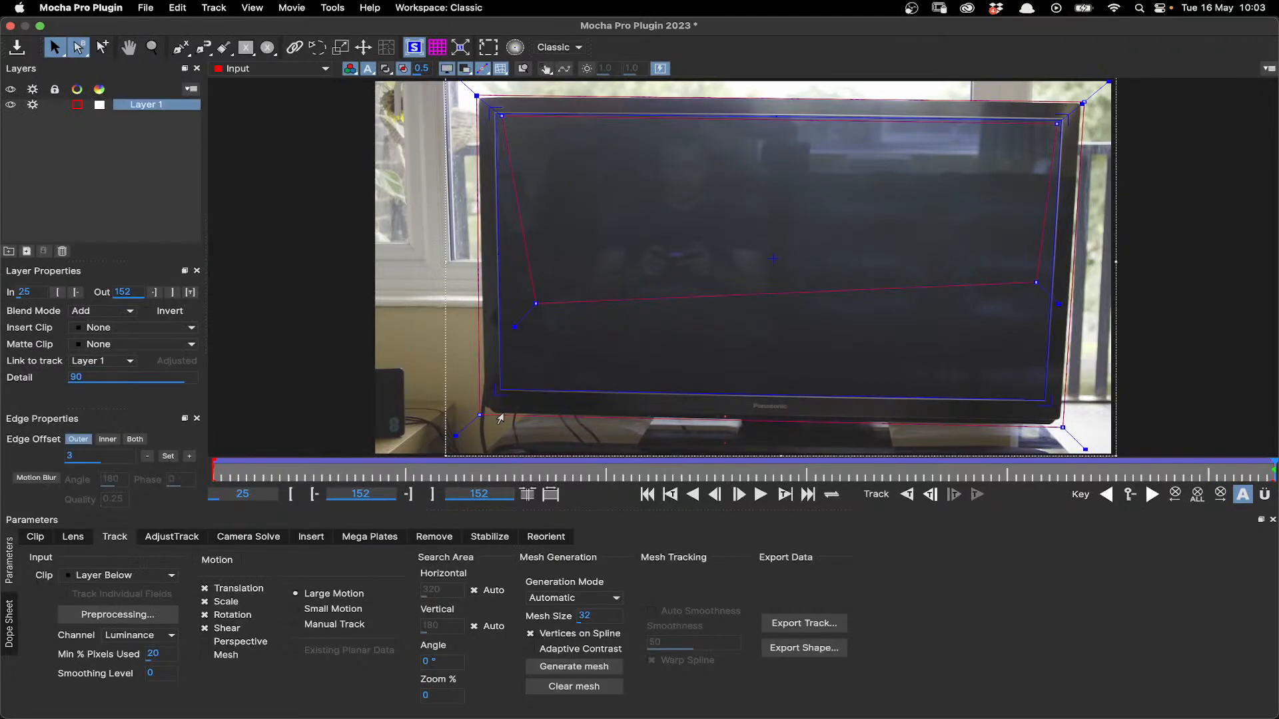
left_click(311, 537)
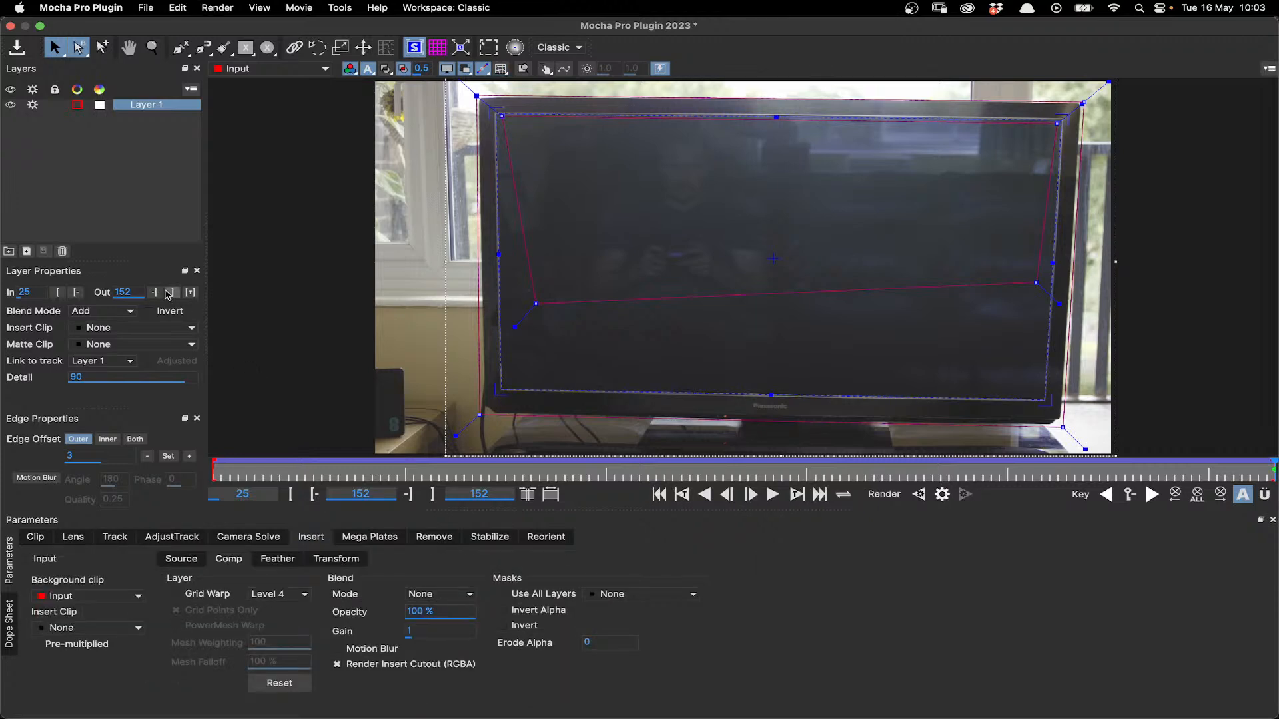
left_click(110, 331)
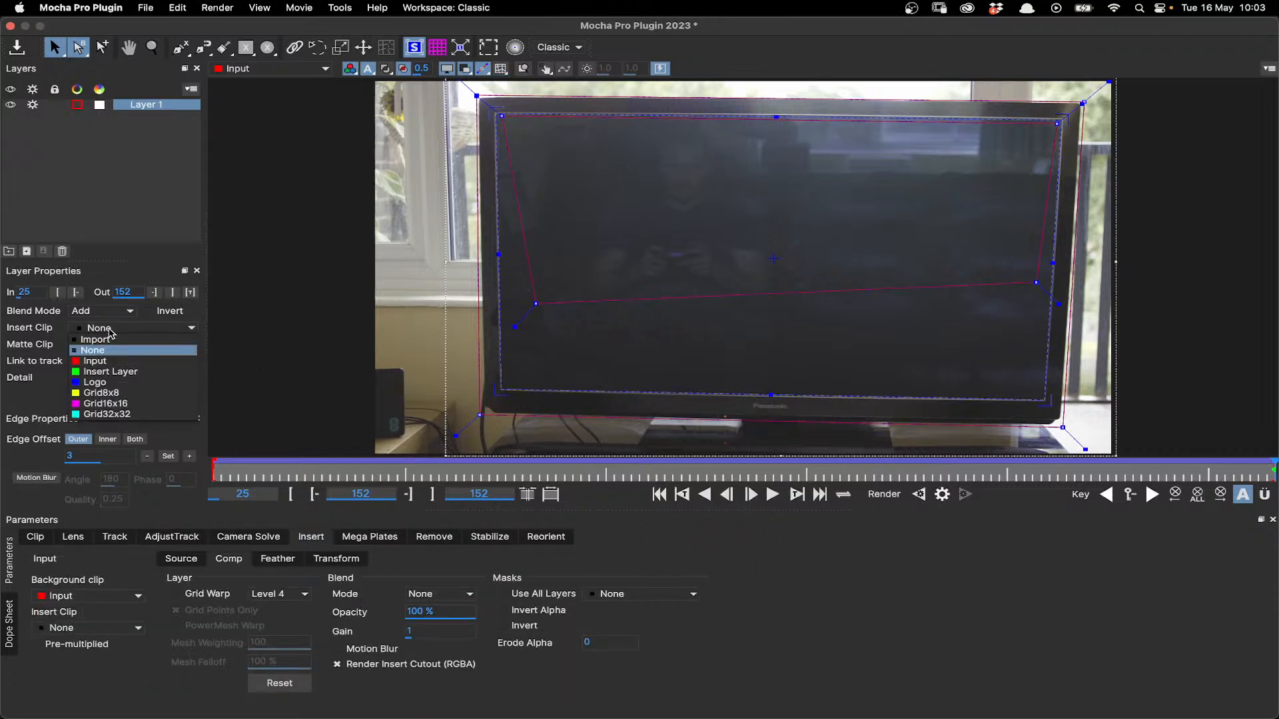
left_click(111, 371)
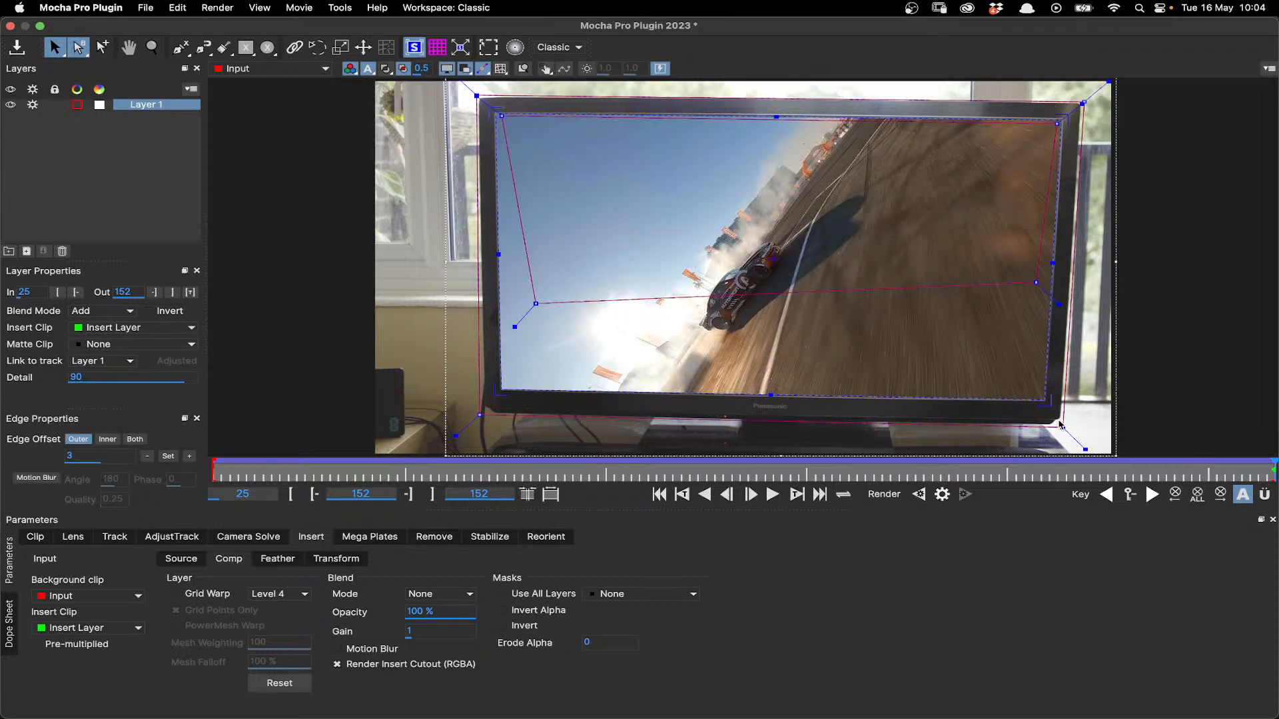
- Scrub through the clip to check the insert on the TV screen and render the insert at frame 109
left_click_drag(1061, 425, 1049, 400)
left_click(824, 474)
left_click_drag(787, 472, 222, 482)
left_click_drag(364, 486, 916, 478)
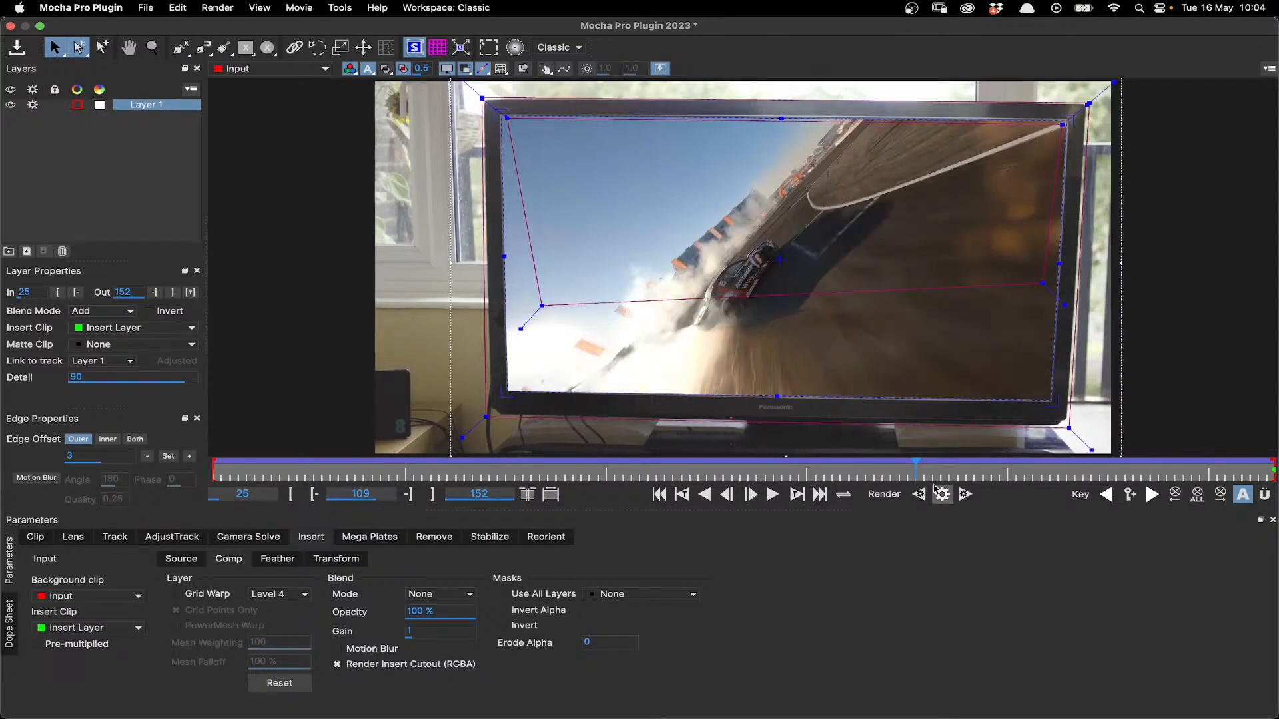
left_click(942, 494)
- Switch the displayed clip to Selected layer and review the available composite and cutout views
left_click(323, 70)
left_click(248, 79)
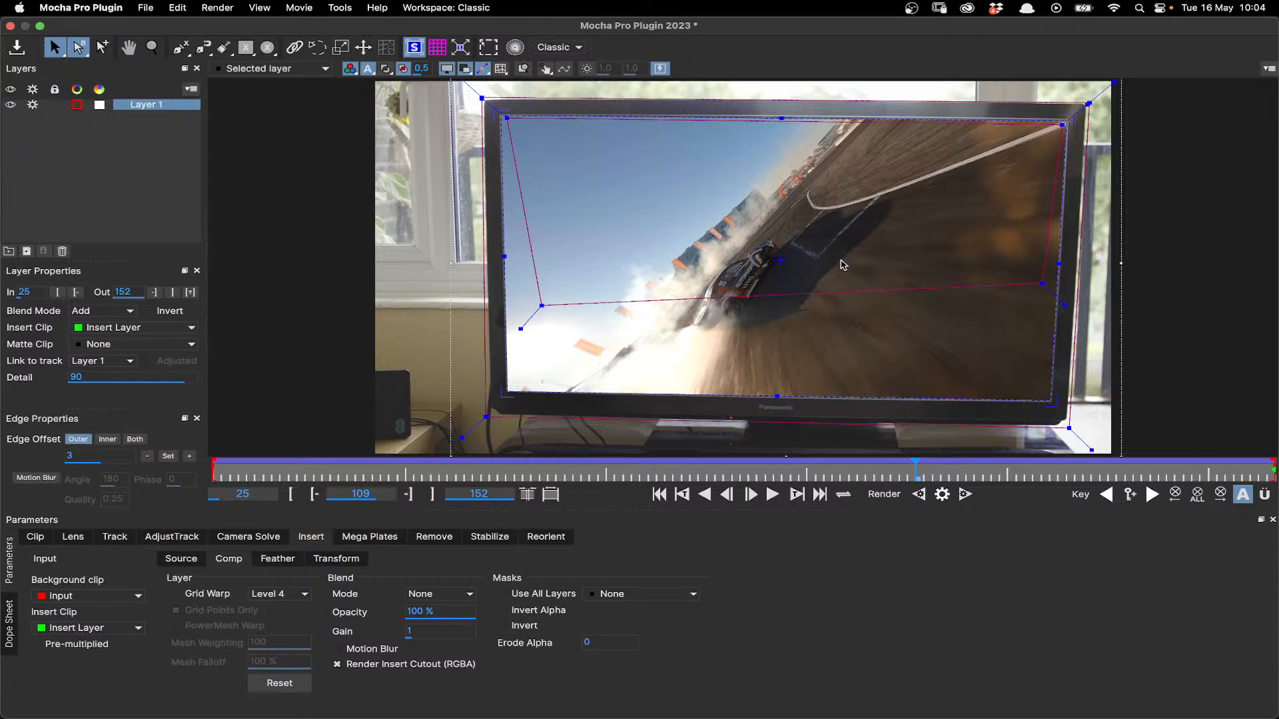
left_click(298, 70)
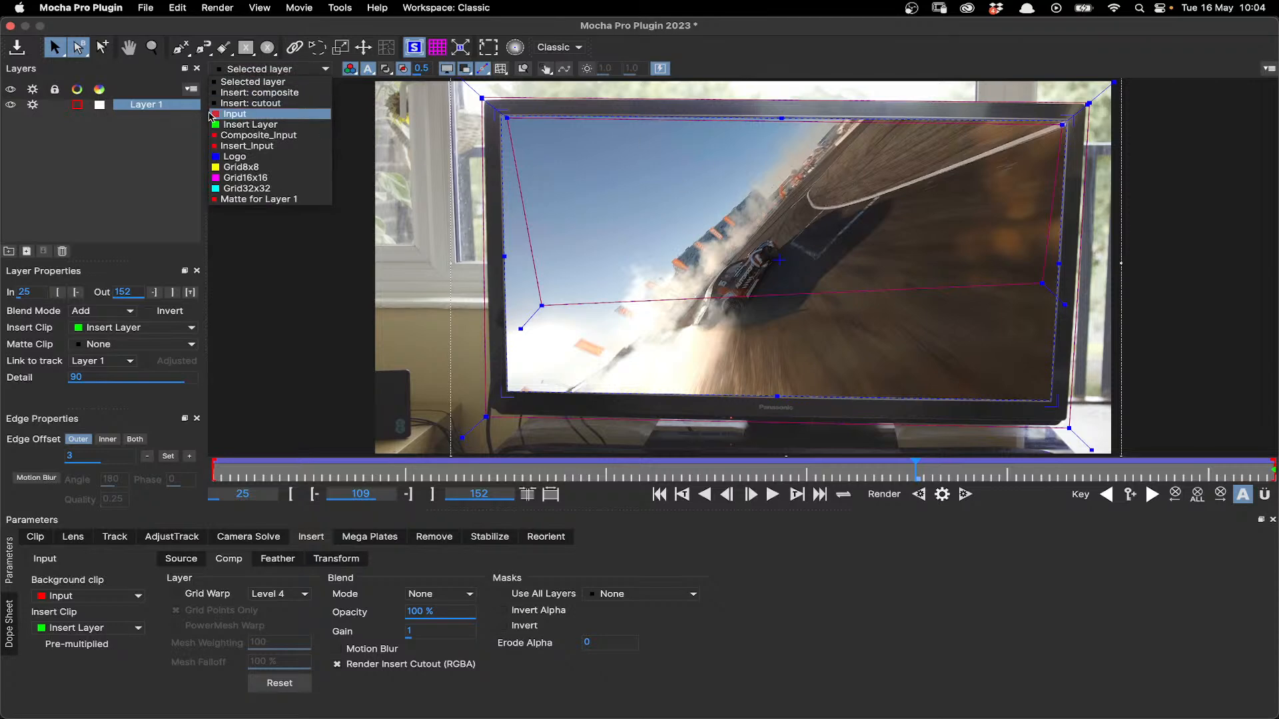
left_click(266, 106)
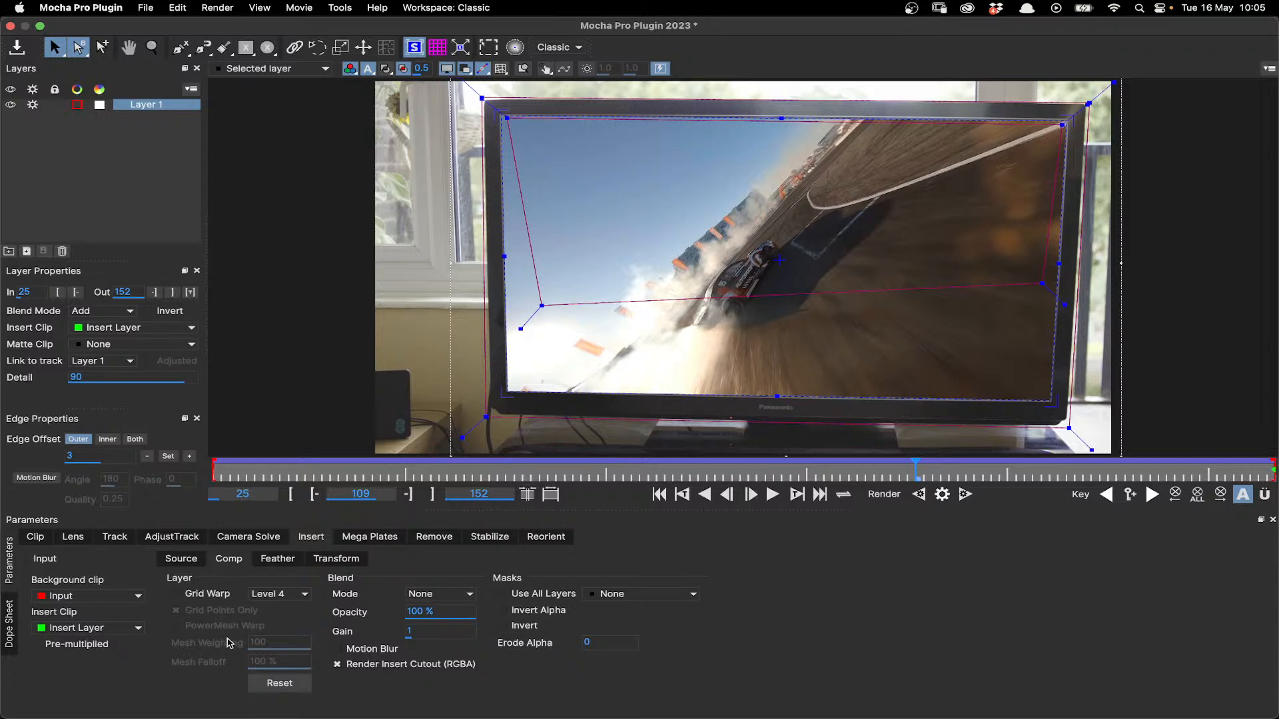
- Enable Grid Warp on the insert, try shifting a grid point near the screen's centre, and undo the shift
left_click(203, 595)
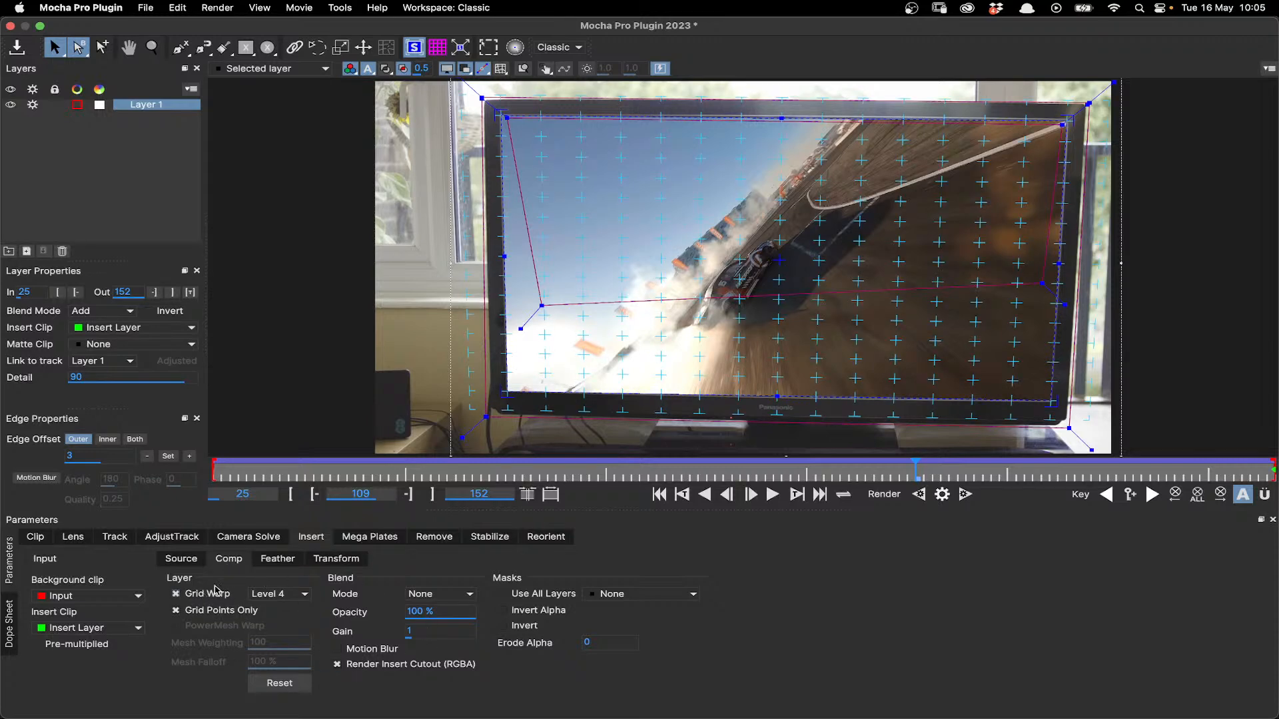
mouse_move(818, 261)
left_mouse_down()
mouse_move(845, 254)
mouse_move(787, 255)
mouse_move(855, 266)
mouse_move(826, 268)
left_mouse_up()
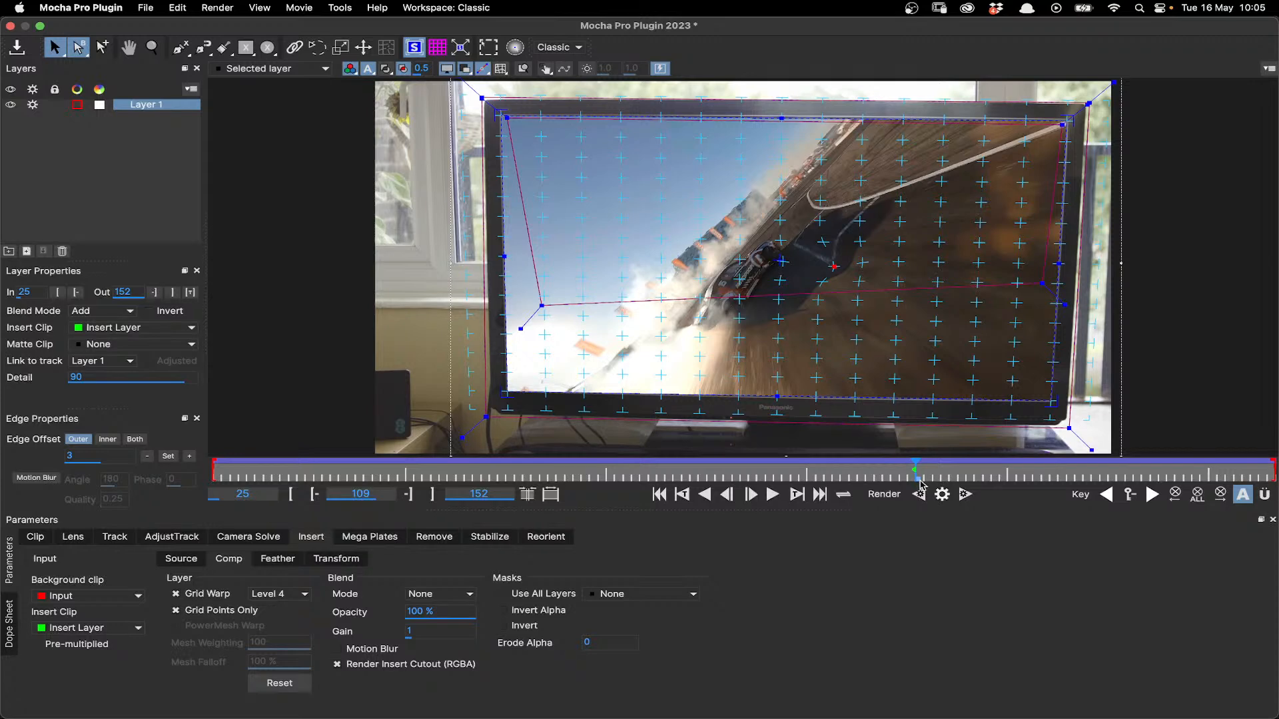
mouse_move(918, 478)
left_mouse_down()
mouse_move(1126, 469)
mouse_move(914, 477)
left_mouse_up()
key("super+z")
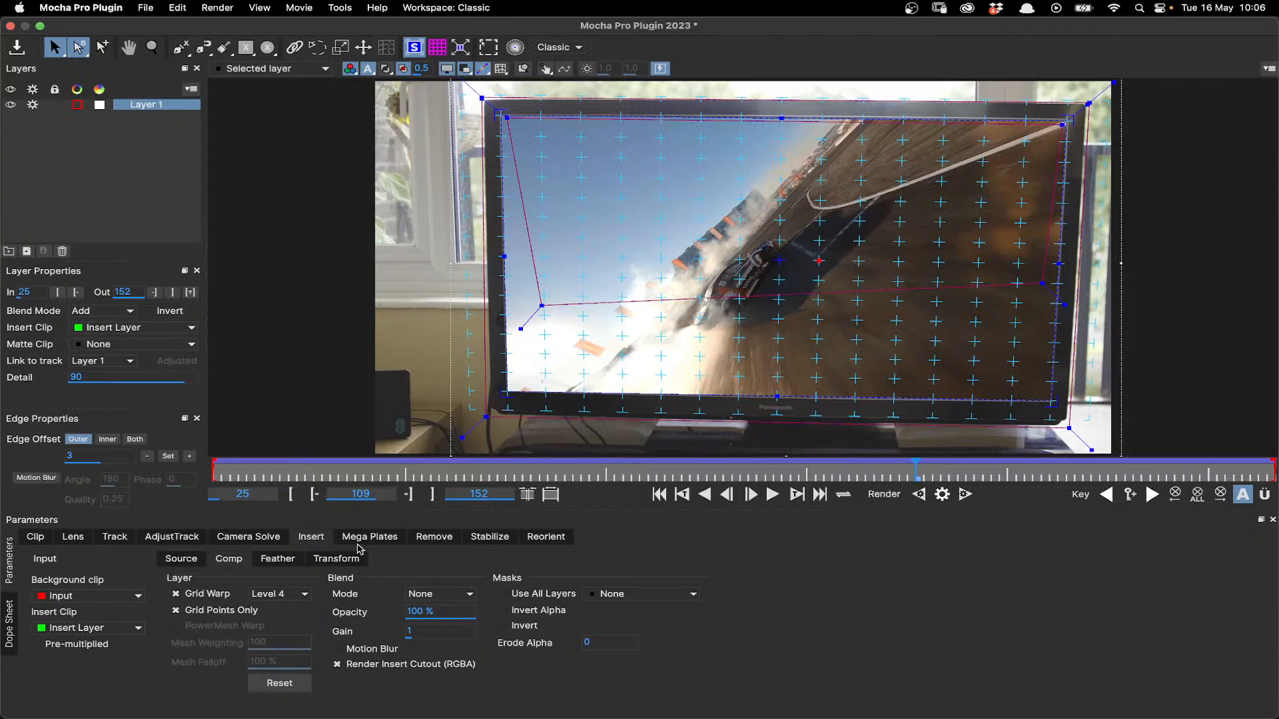
- Set the grid warp to Level 1, try bending the insert from its centre and lower edge, and undo the changes
left_click(282, 594)
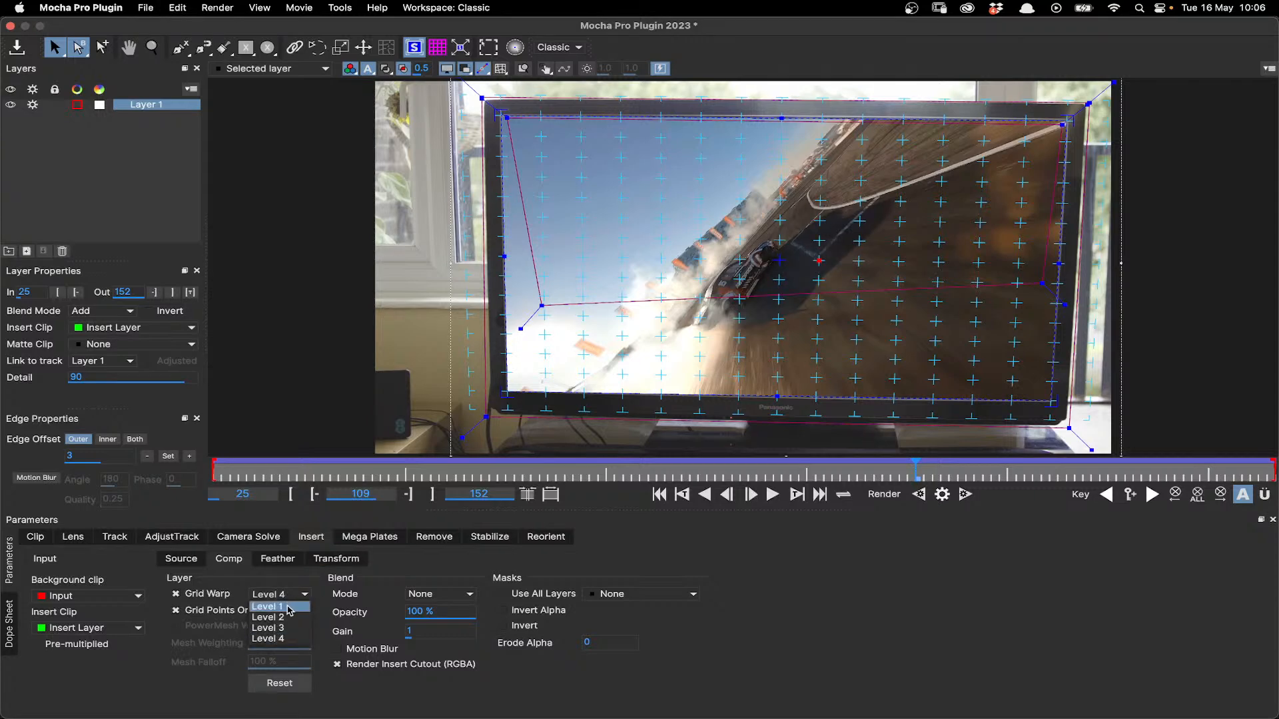
left_click(283, 607)
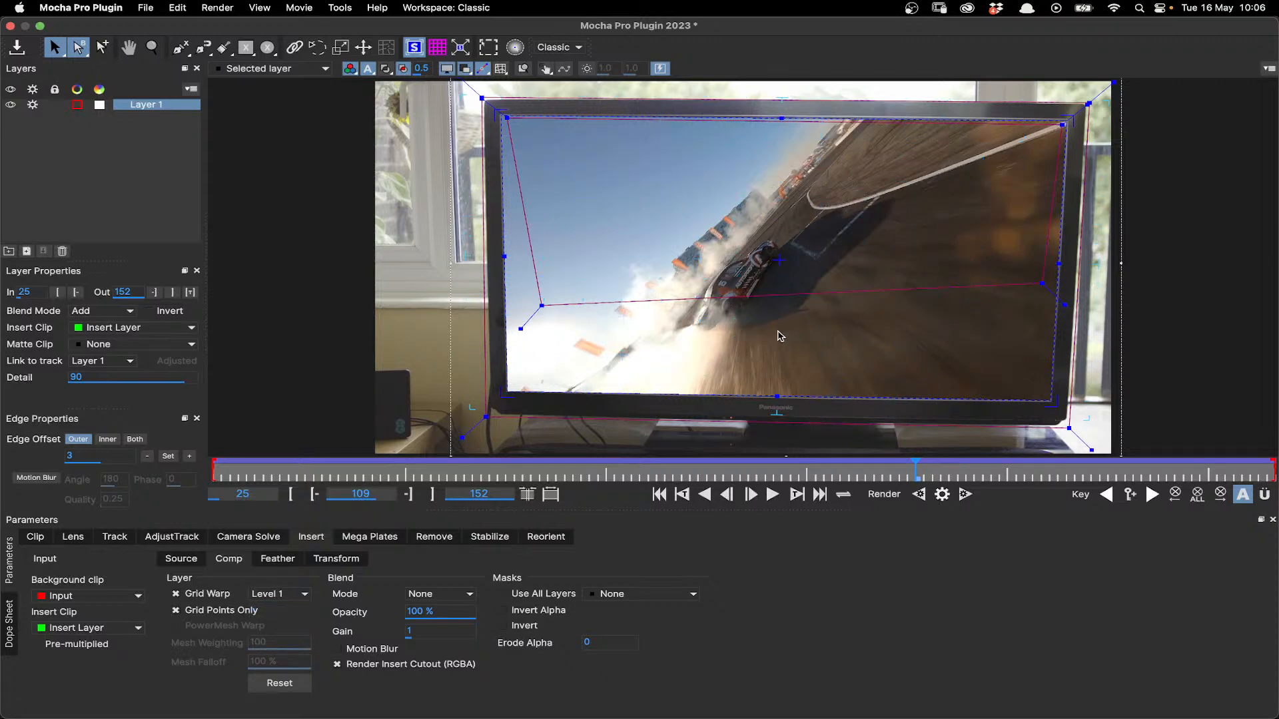
left_click_drag(780, 260, 740, 243)
key("super+z")
key("super+z")
left_click_drag(782, 393, 773, 350)
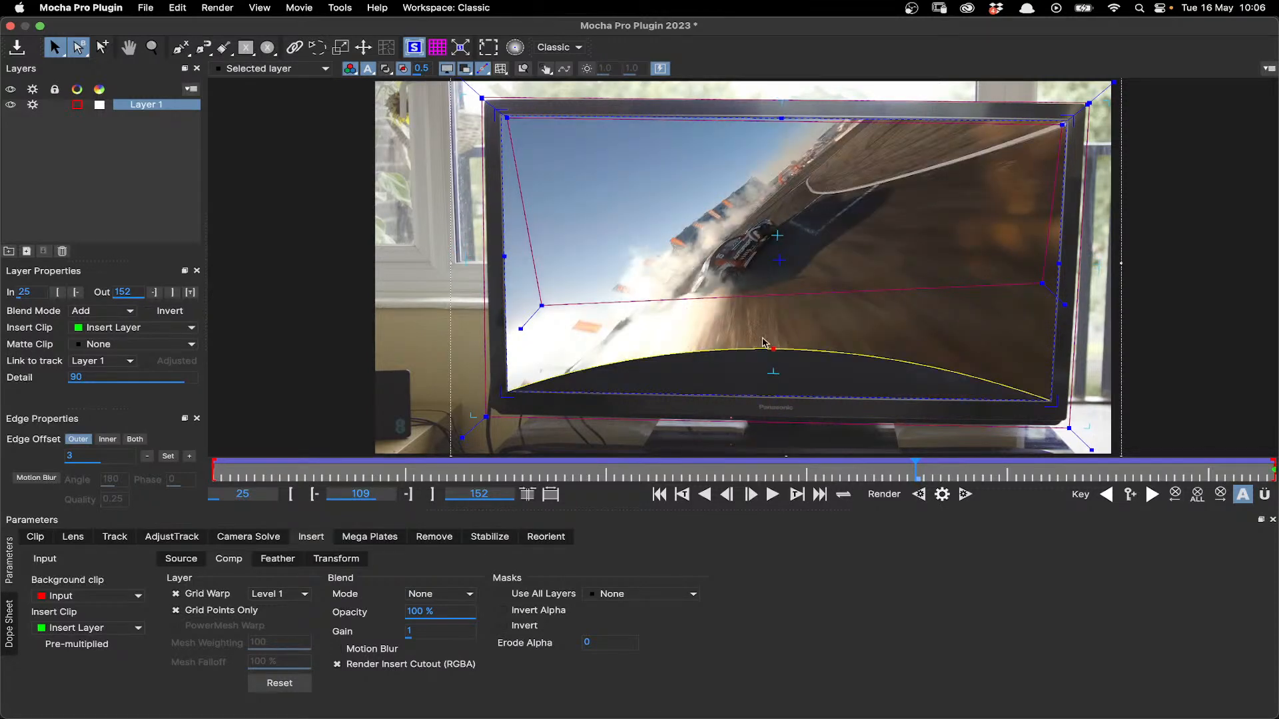
key("super+z")
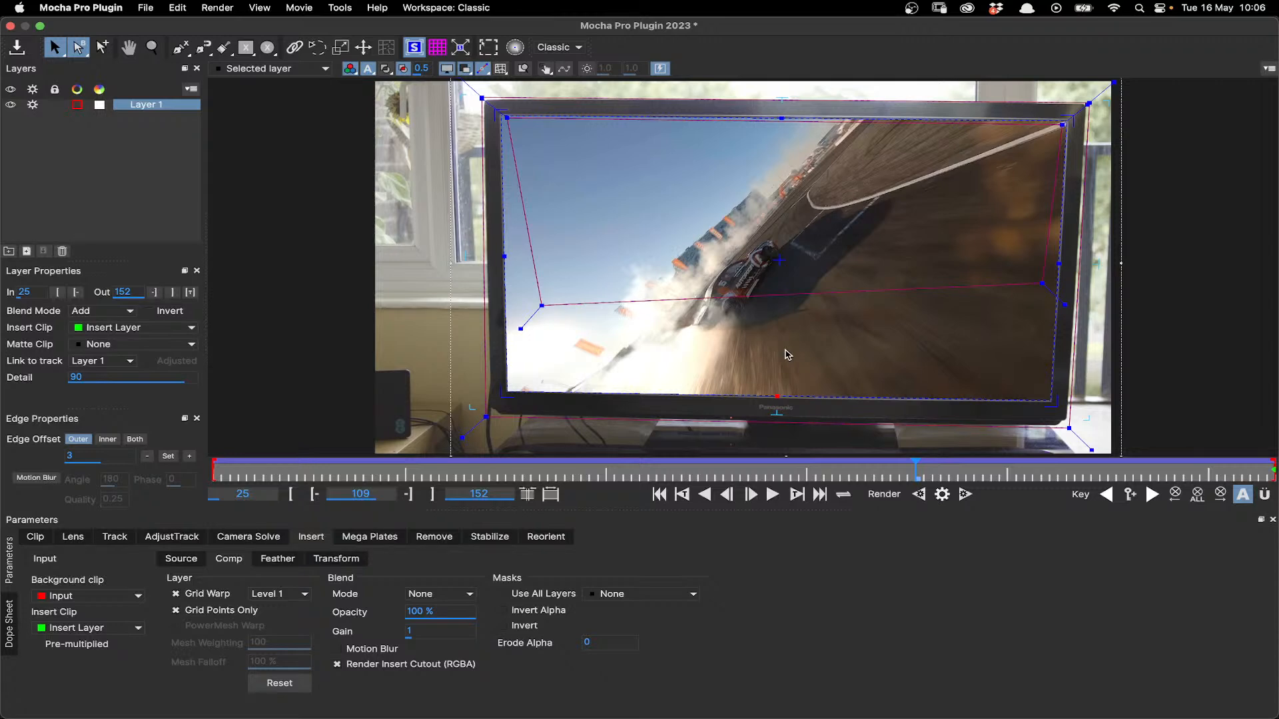
- Change the grid warp through Level 2 to Level 4, try pulling grid points in the insert's lower half, and undo it
left_click(277, 594)
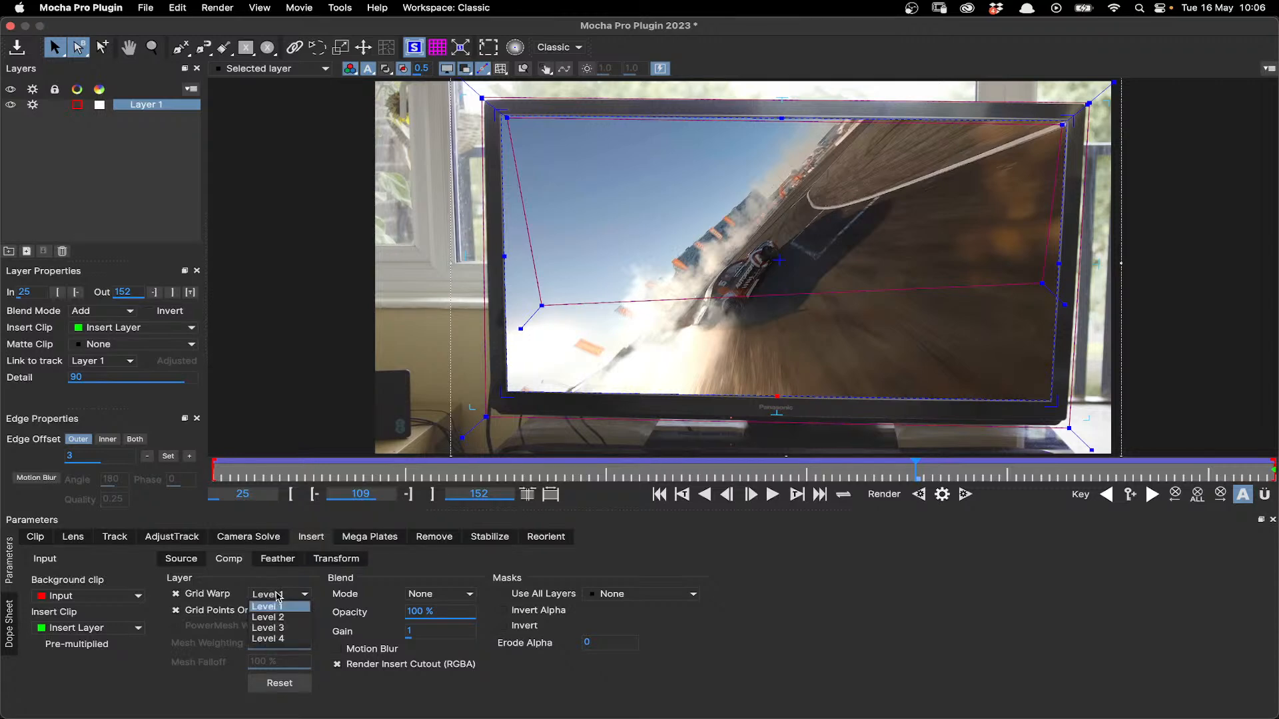
left_click(275, 619)
mouse_move(937, 339)
left_mouse_down()
mouse_move(894, 326)
mouse_move(904, 350)
mouse_move(936, 328)
left_mouse_up()
left_click(289, 595)
left_click(273, 639)
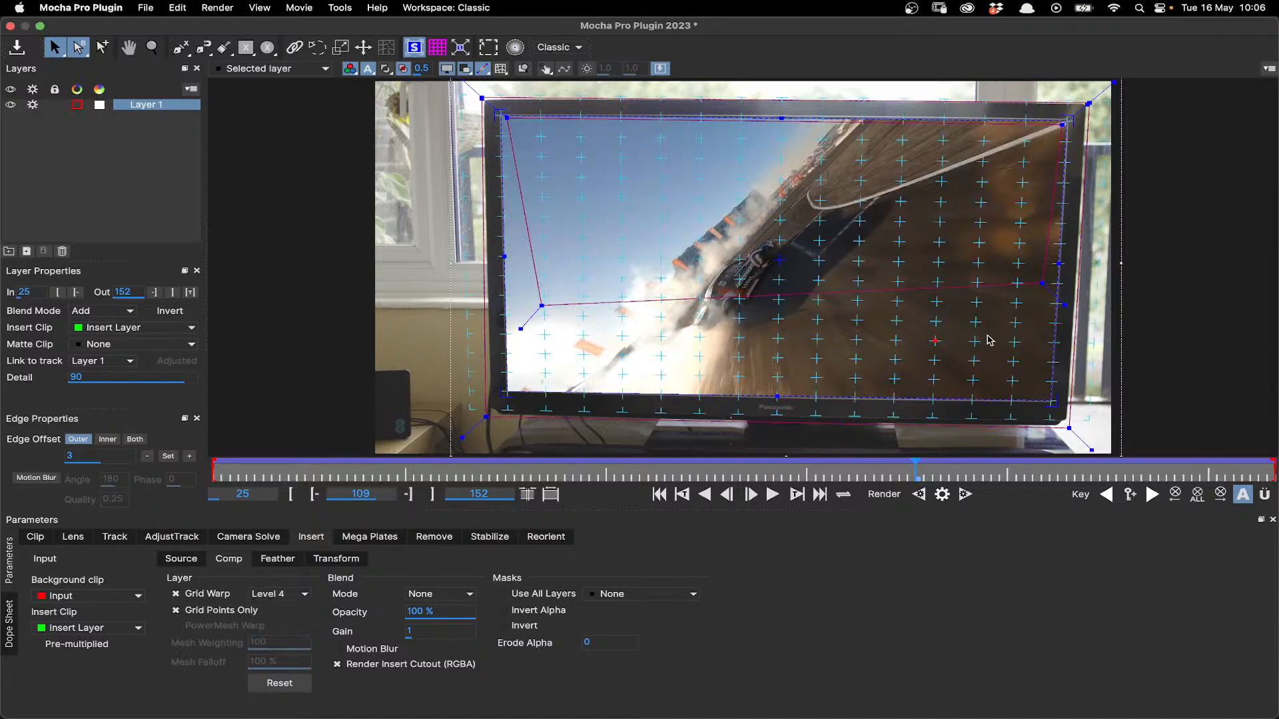
left_click_drag(936, 342, 846, 311)
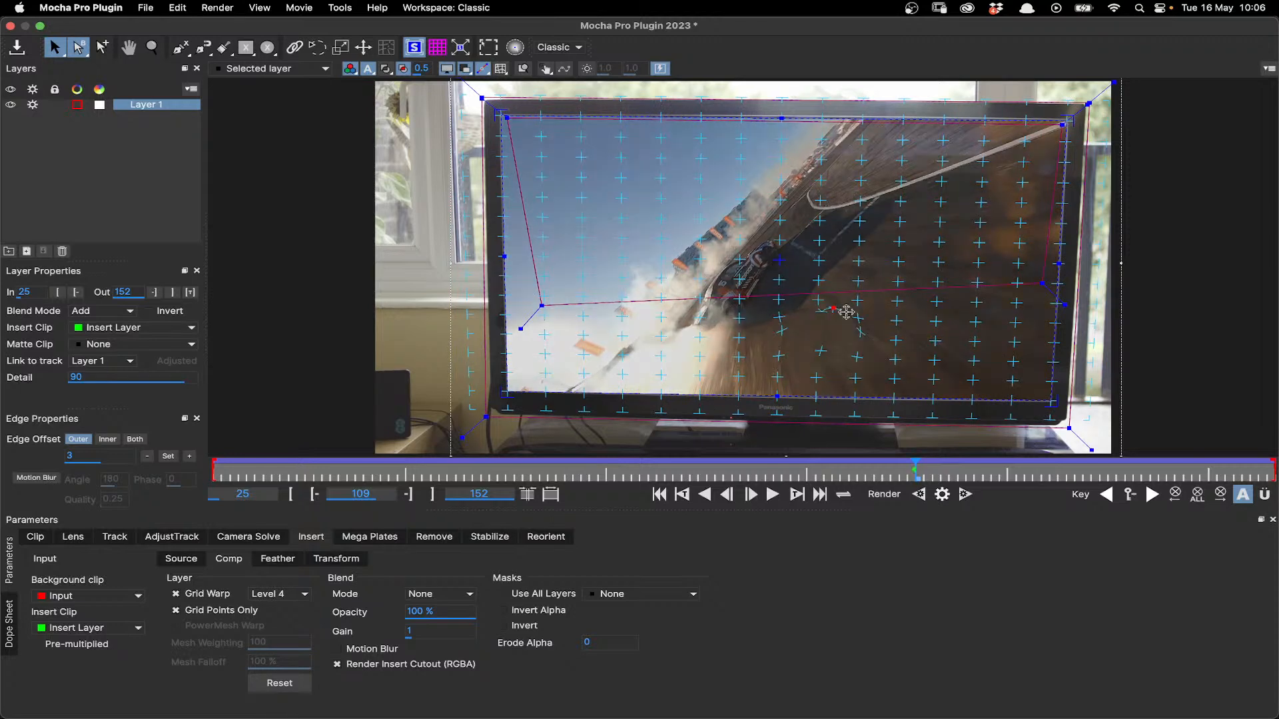
key("super+z")
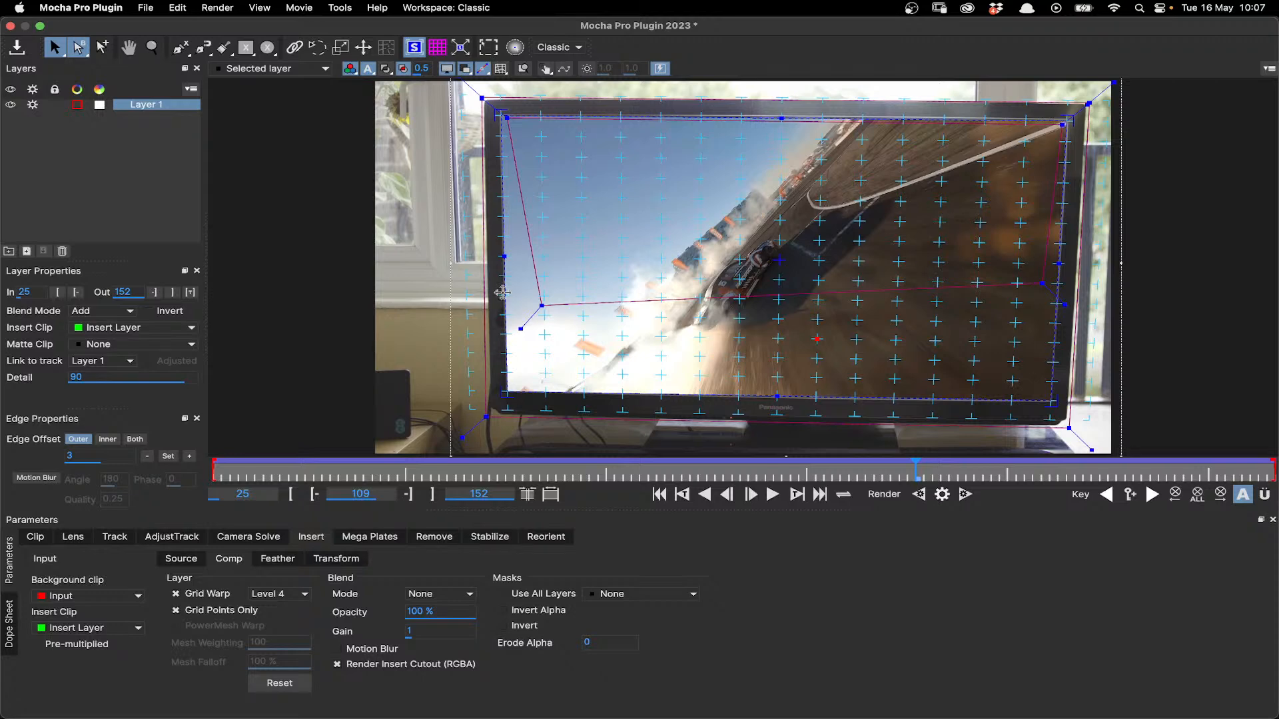
- Disable Grid Points Only to show the full warp grid and nudge the grid point over the race car
scroll(637, 256, "up", 3)
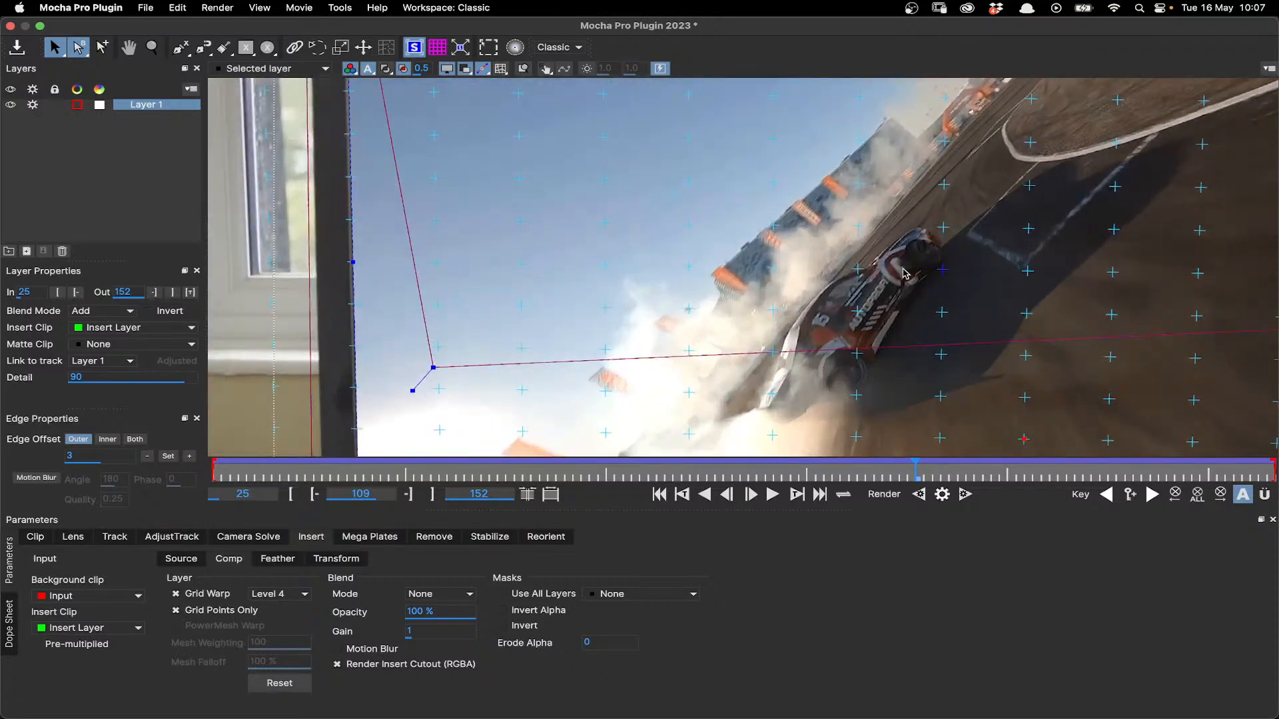
left_click(240, 611)
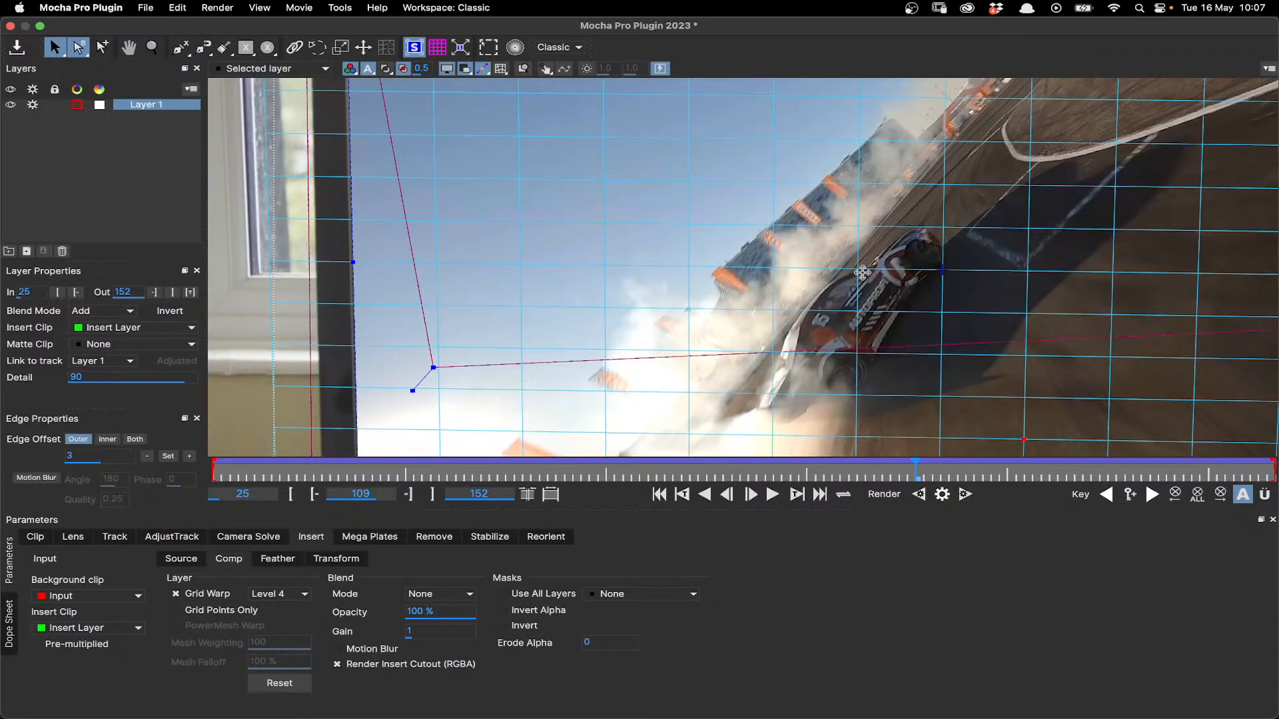
mouse_move(871, 279)
left_mouse_down()
mouse_move(879, 262)
mouse_move(870, 294)
mouse_move(867, 273)
left_mouse_up()
scroll(818, 331, "down", 2)
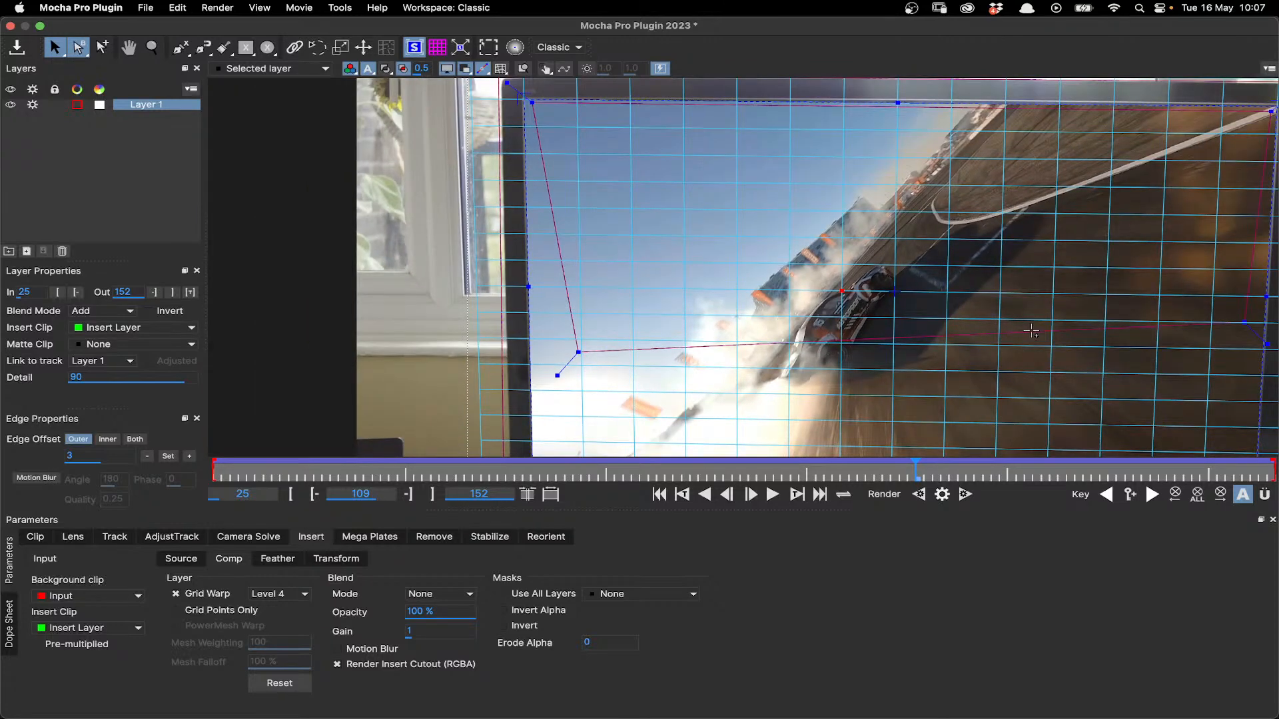
- Turn off Grid Warp for the insert
key("x")
left_click_drag(1032, 332, 928, 301)
scroll(928, 302, "down", 2)
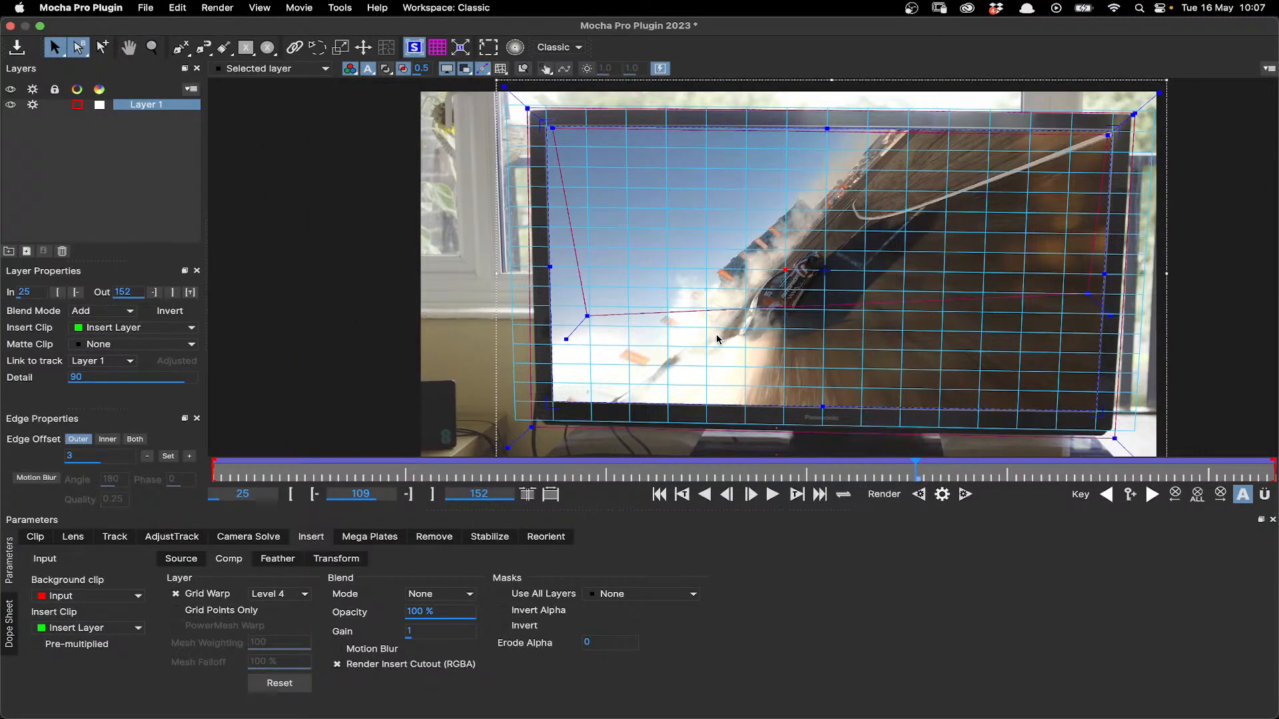
left_click(218, 598)
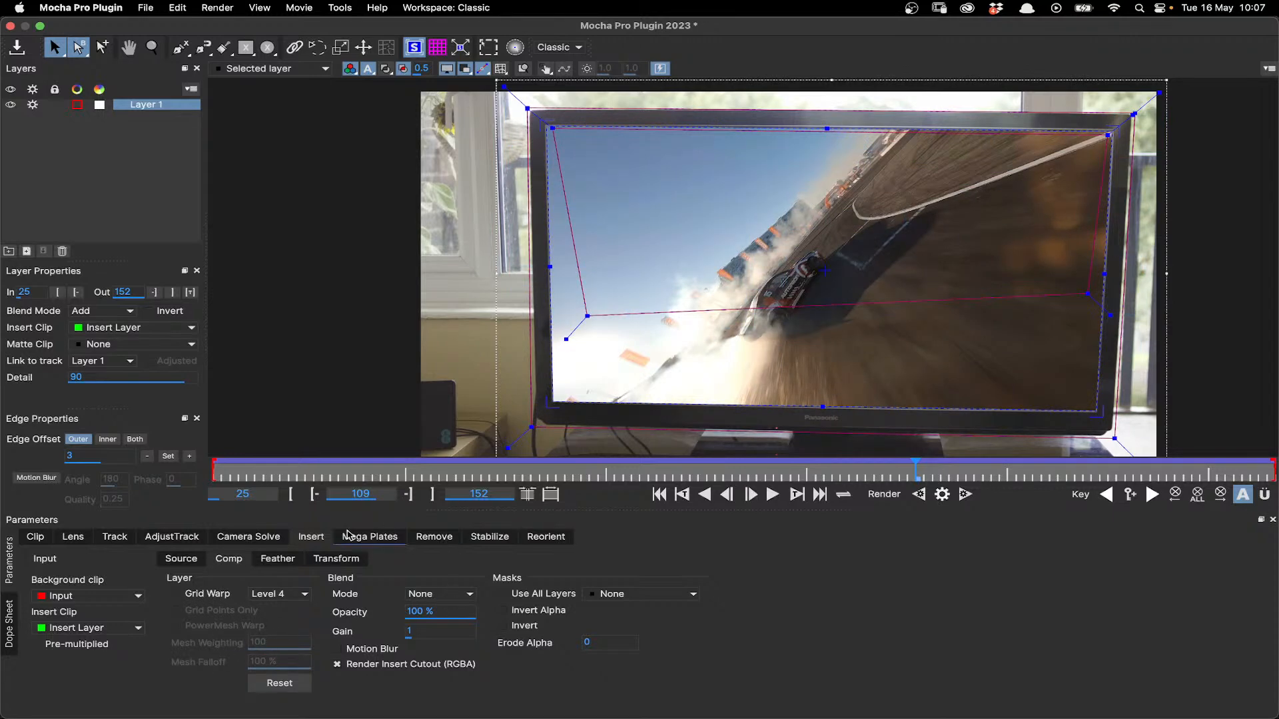
- Set the insert's blend mode to Screen
left_click(465, 595)
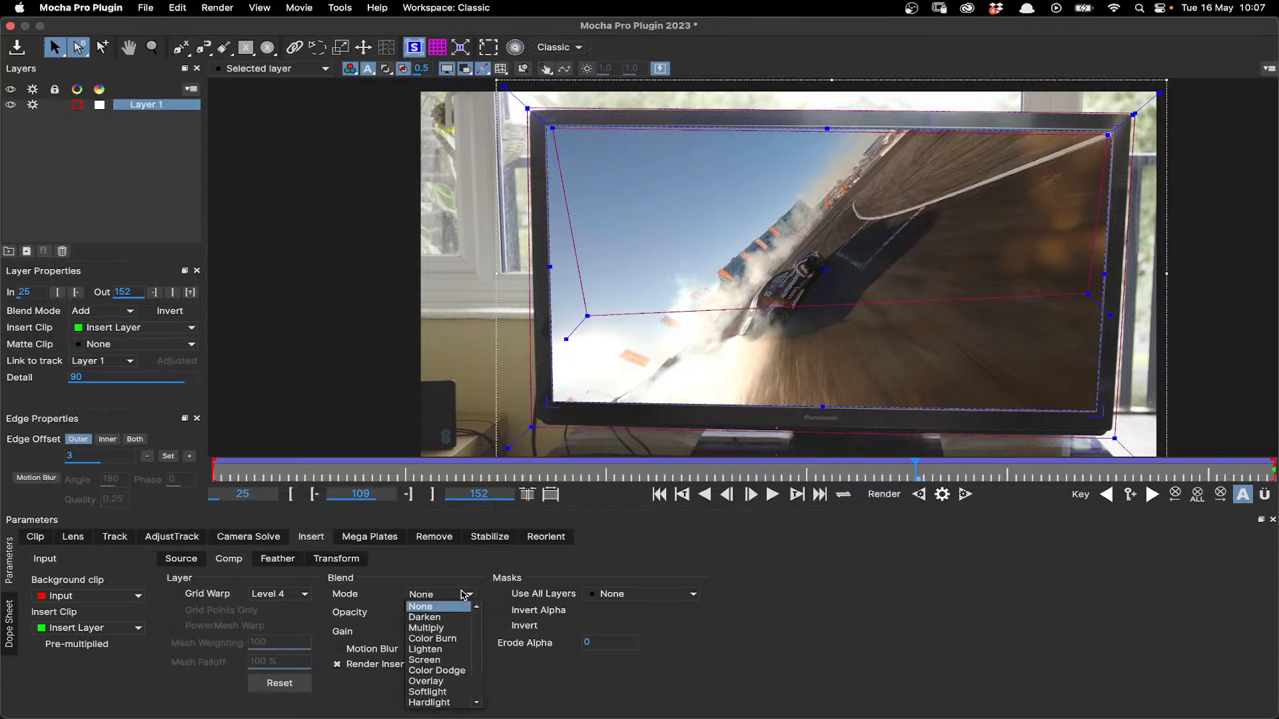
left_click(435, 661)
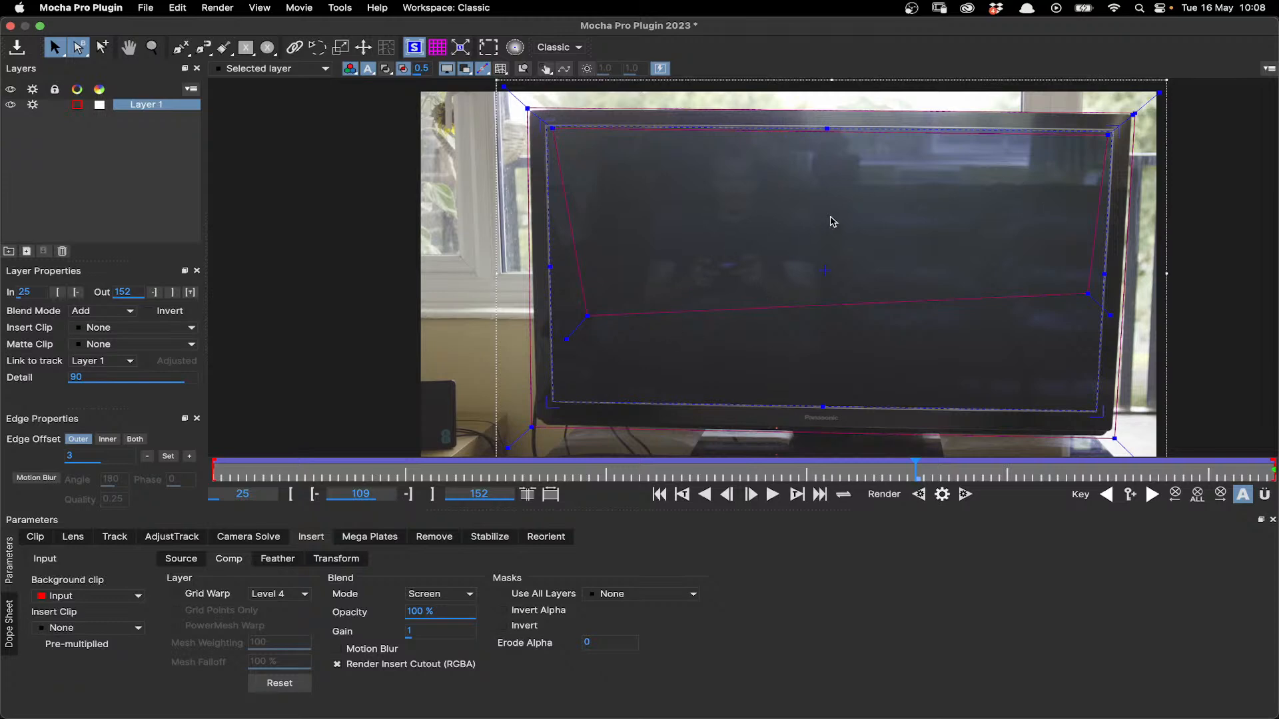
- Play and scrub the footage between frames 100 and 120, toggling the layer matte display, to examine reflections on the bare TV screen
left_click(774, 497)
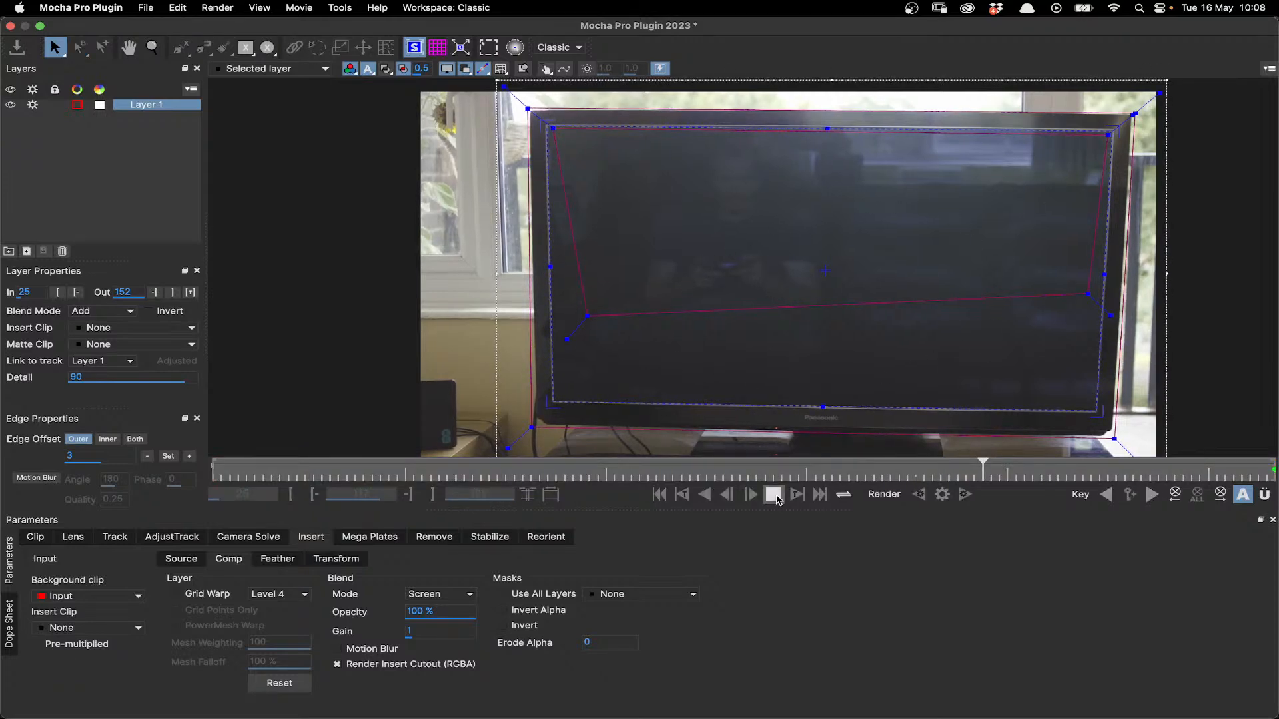
left_click(777, 498)
left_click_drag(760, 479, 1007, 481)
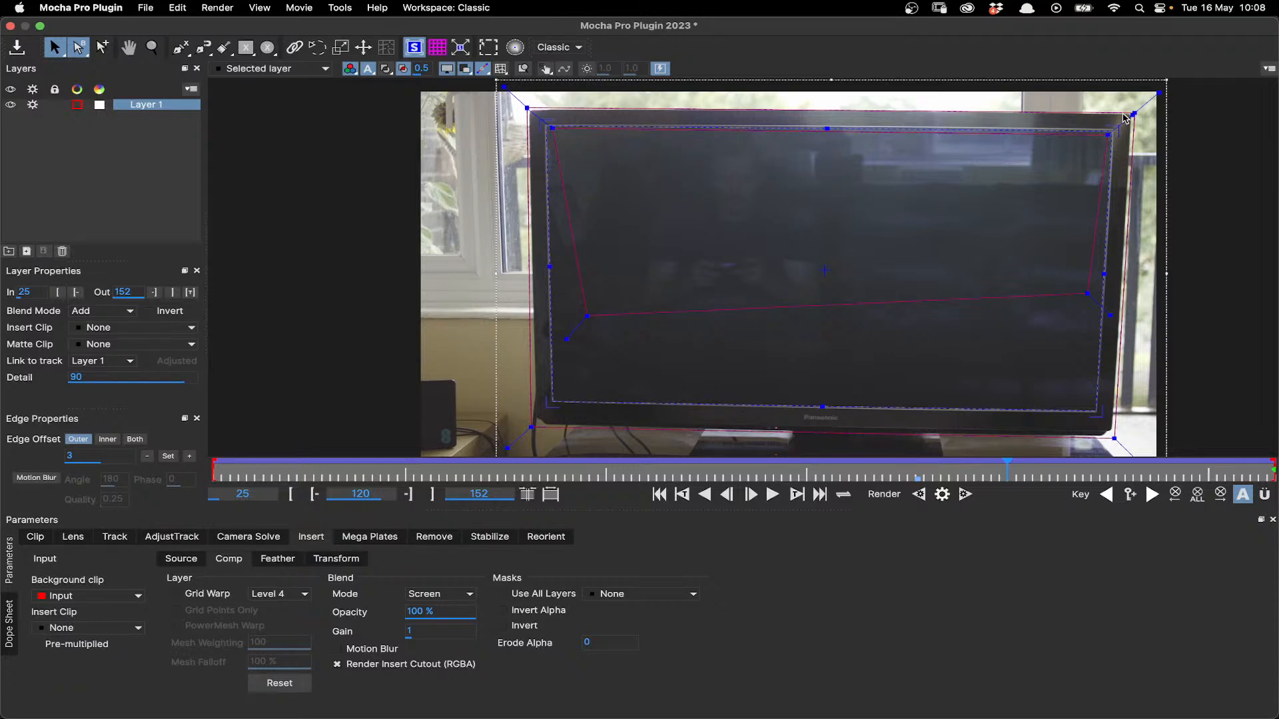
left_click(389, 70)
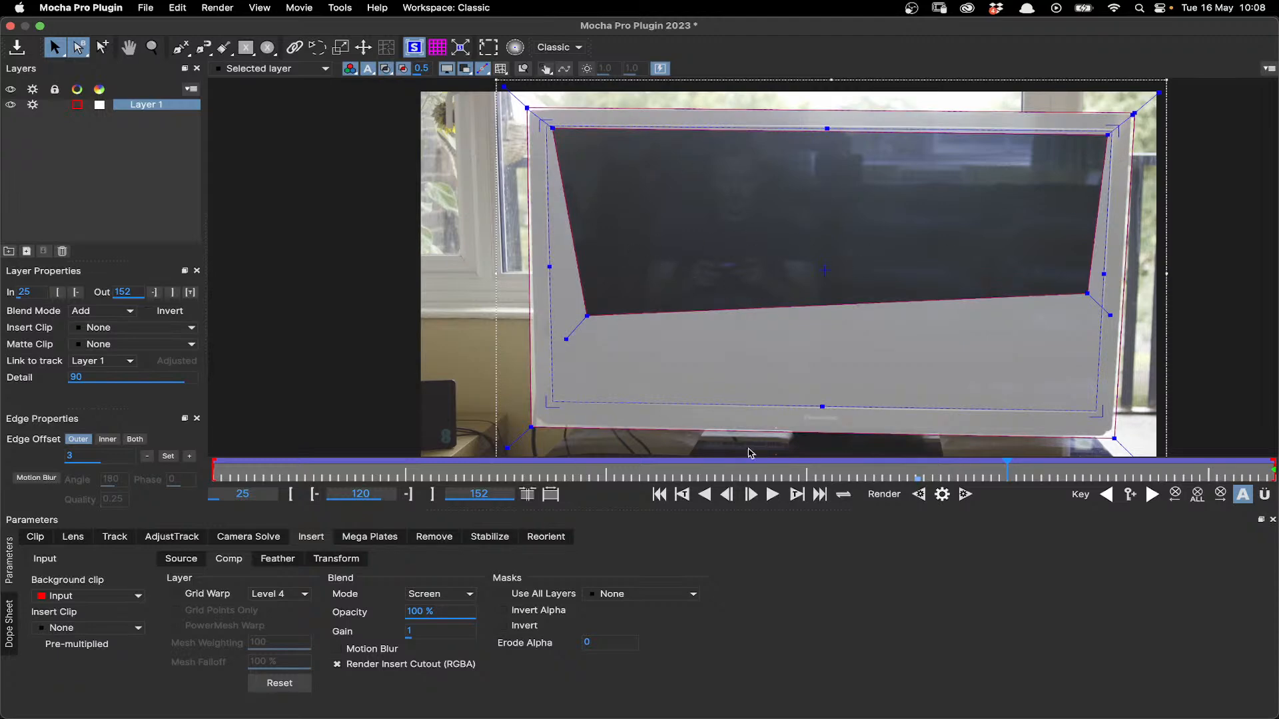
left_click_drag(1005, 469, 914, 493)
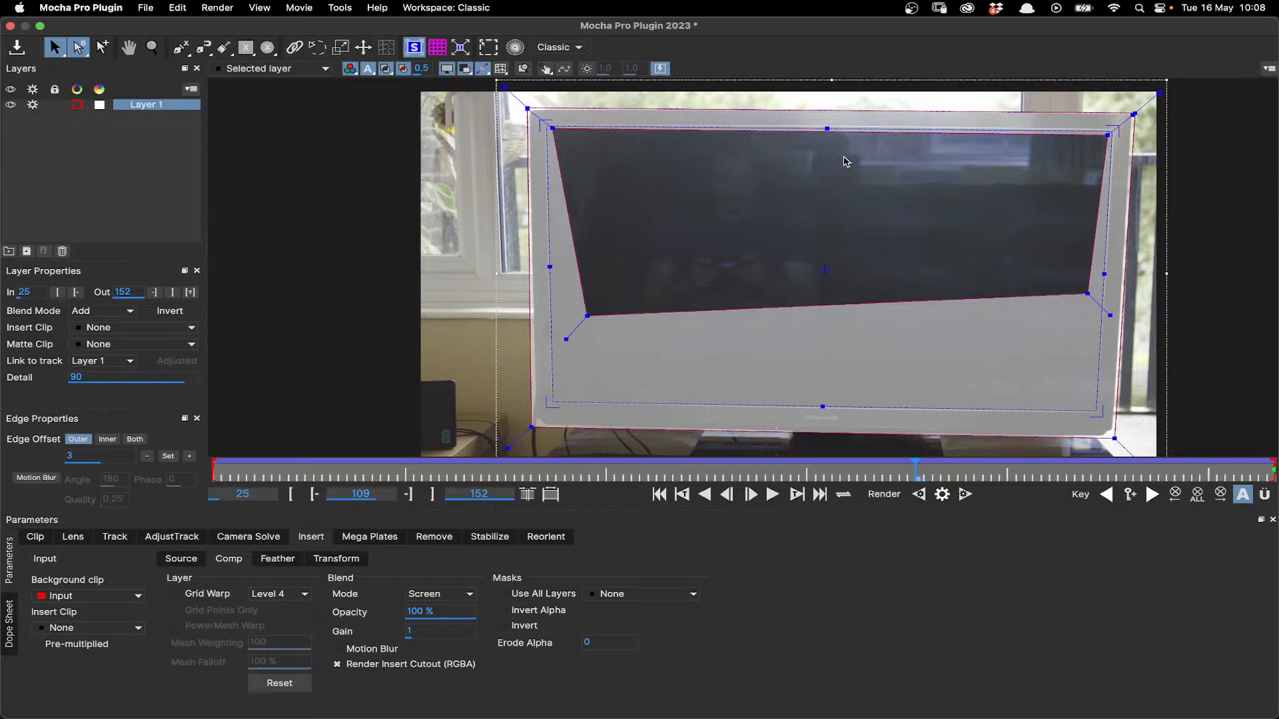
left_click_drag(917, 475, 841, 493)
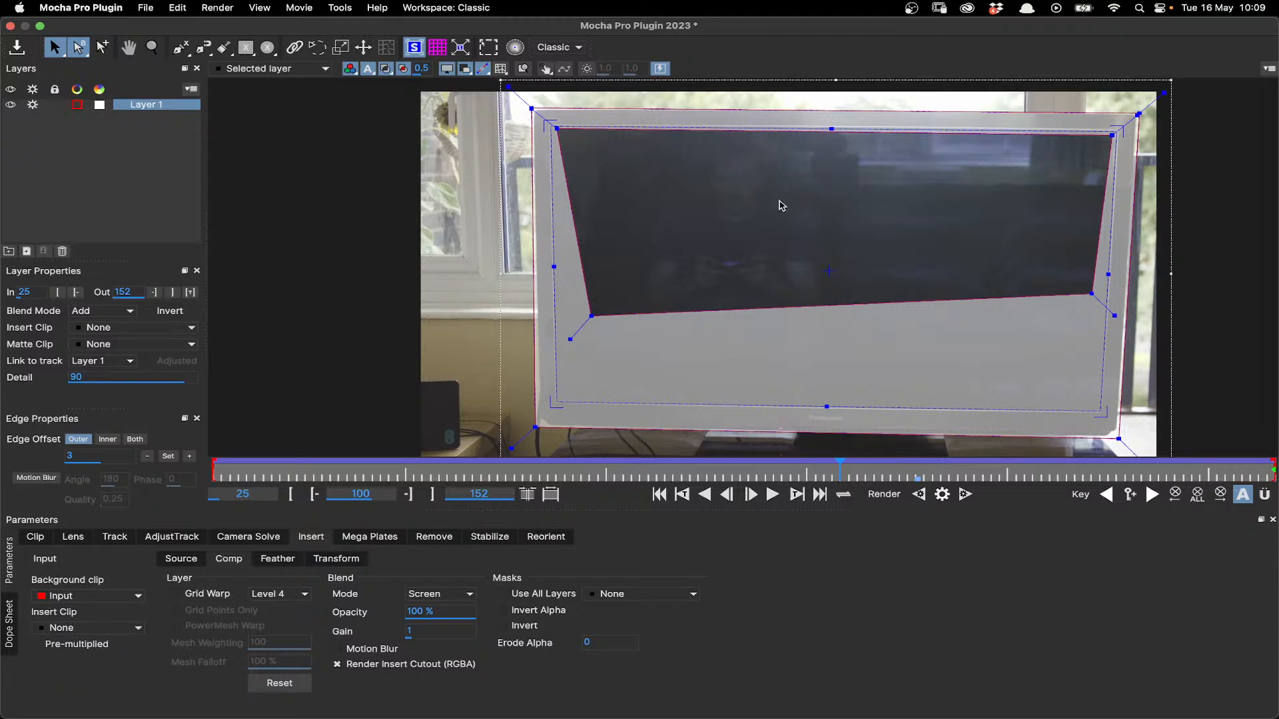
- Set Layer 1's insert clip back to Insert Layer, leaving the blend mode at Screen
left_click(445, 596)
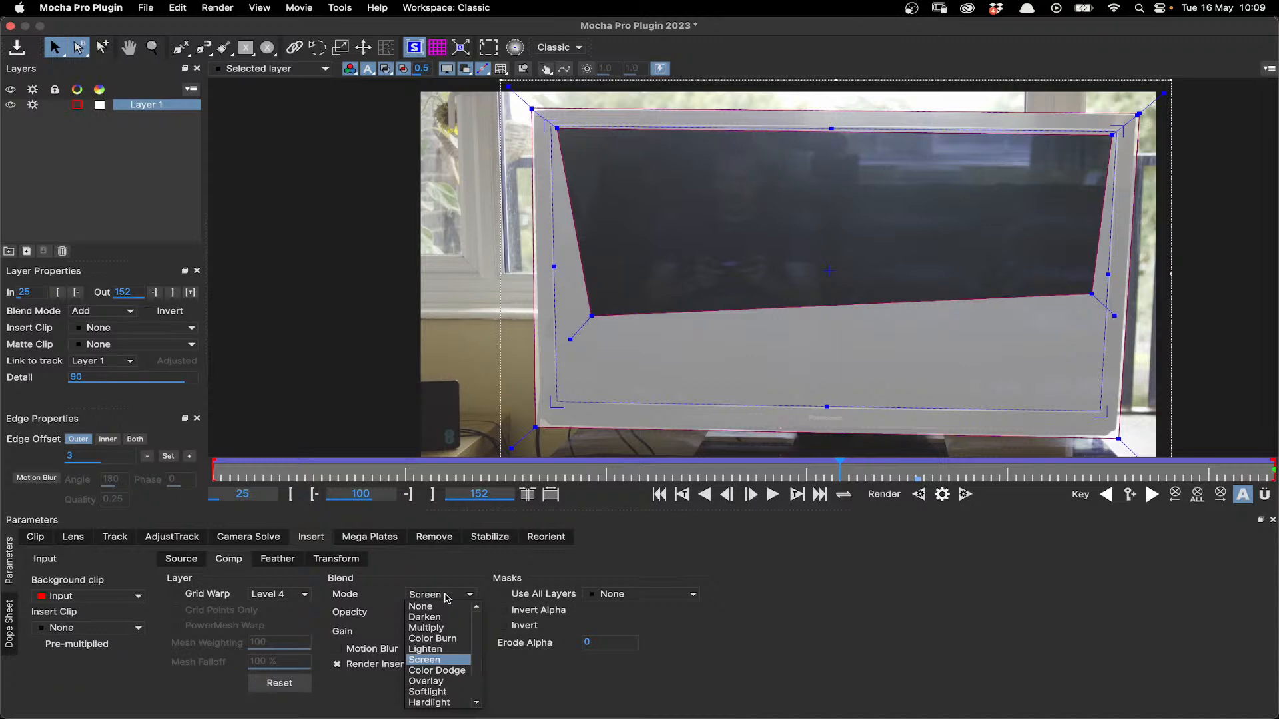
left_click(133, 327)
left_click(110, 374)
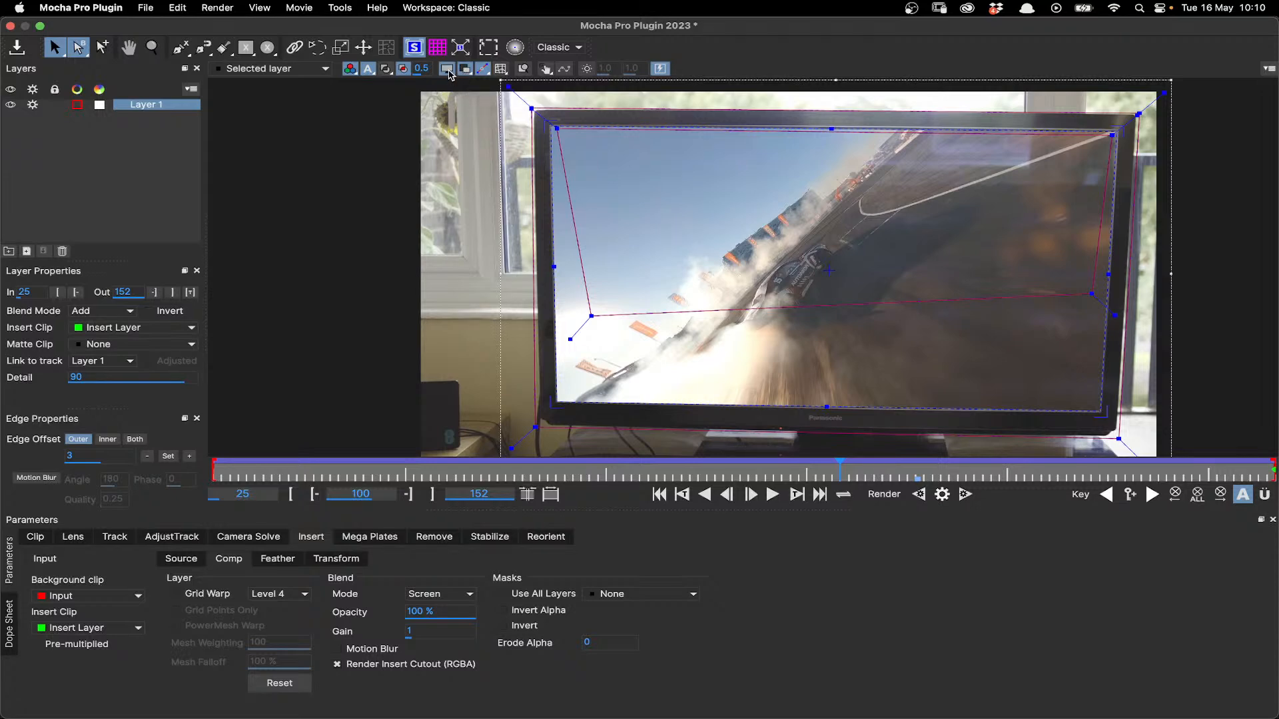
- Hide the overlays to inspect the screened insert on the TV, and restore the layer outlines
left_click(448, 71)
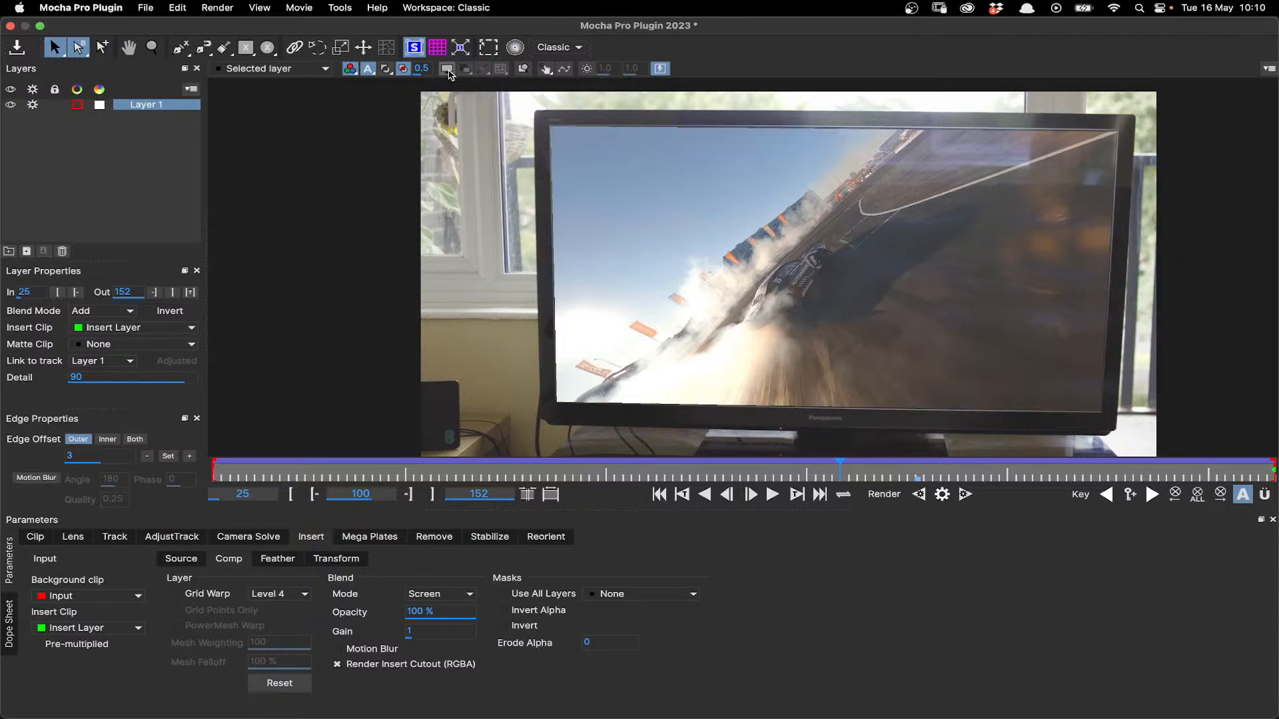
left_click(447, 71)
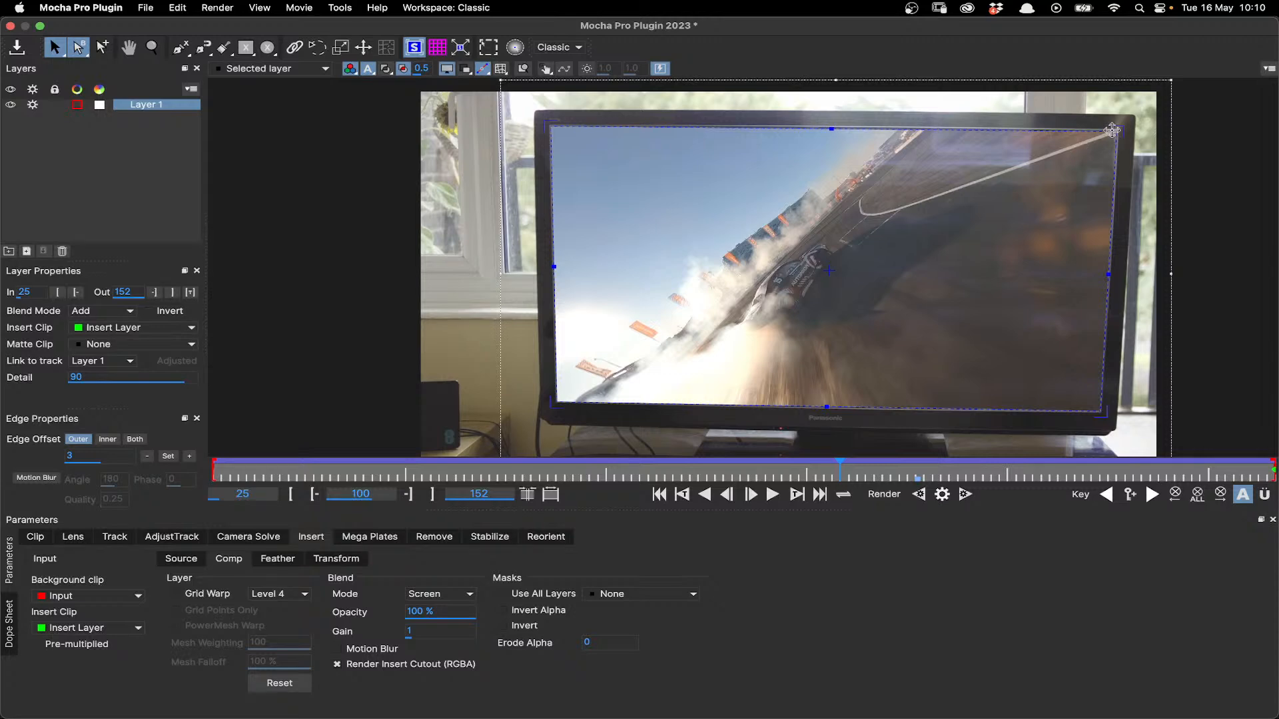
left_click(465, 70)
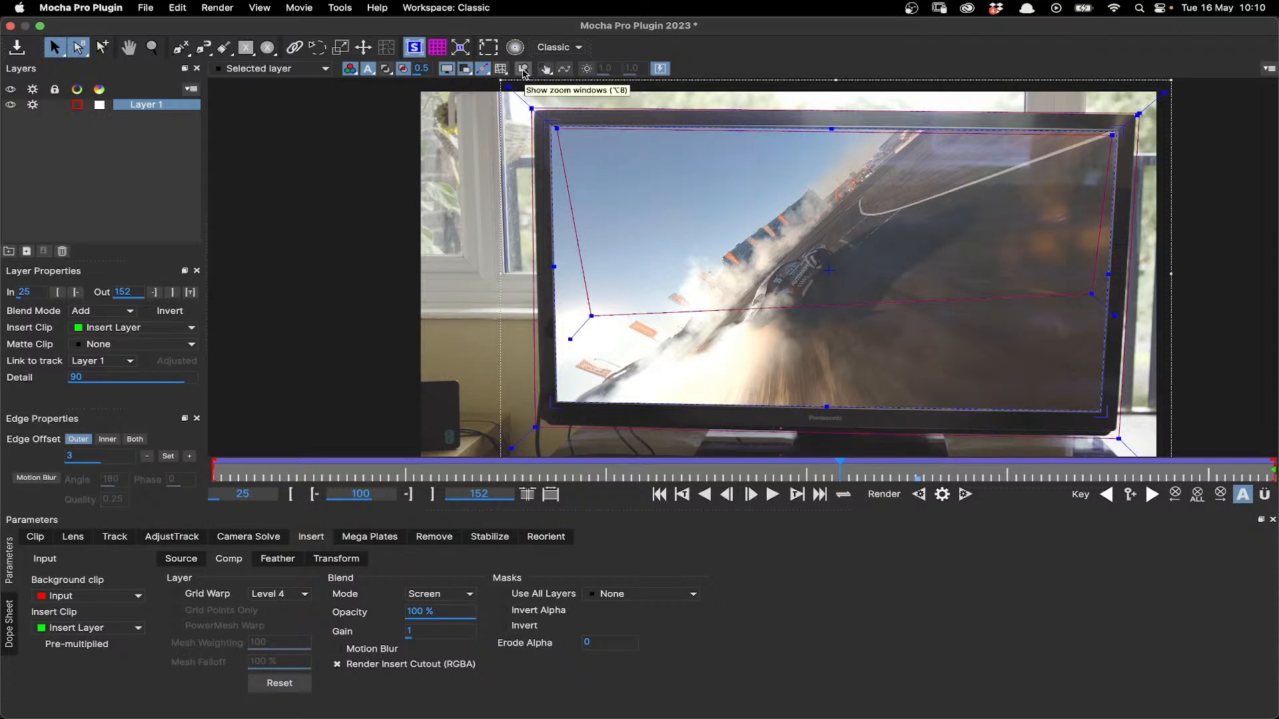
- Enable the zoom windows and fine-tune the surface's upper-left, upper-right and lower-right corners to the TV screen
left_click(523, 70)
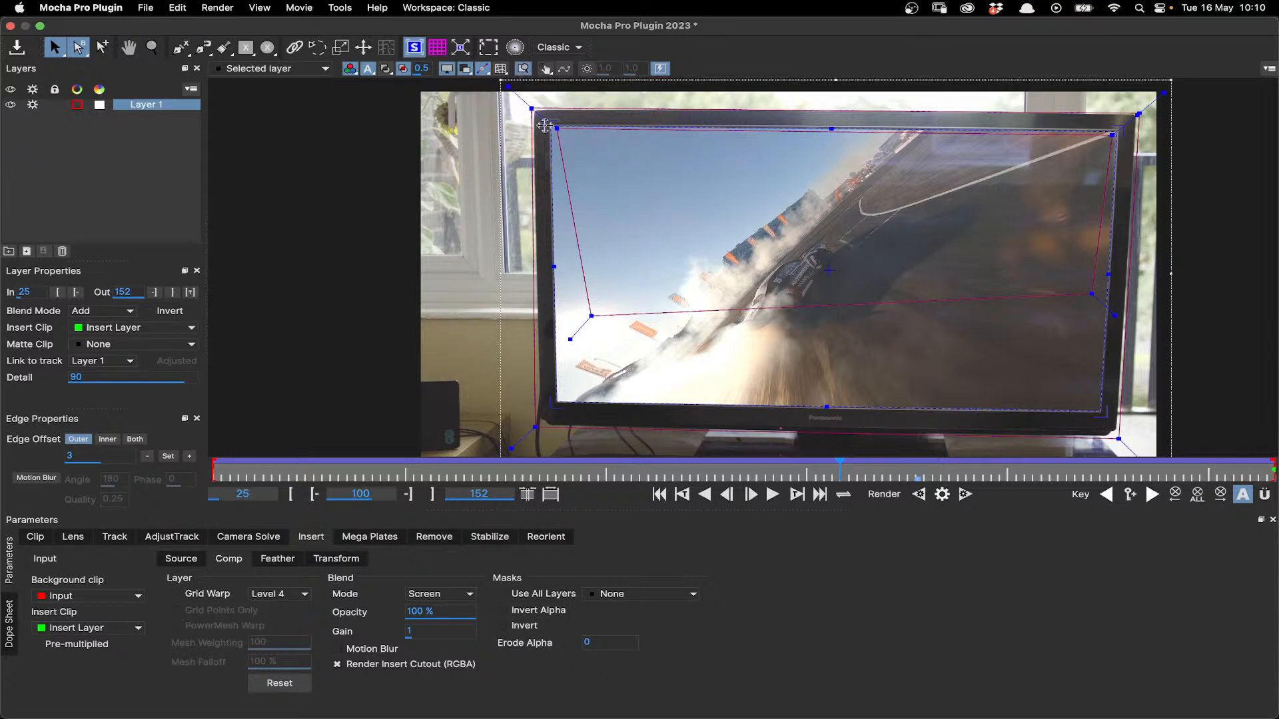
left_click_drag(545, 125, 547, 124)
left_click_drag(1112, 132, 1112, 134)
left_click_drag(1099, 416, 1099, 418)
- Try lowering the insert's opacity to 80.5% and its gain to 0.76, and undo the adjustments
left_click_drag(436, 614, 593, 603)
mouse_move(420, 632)
left_mouse_down()
mouse_move(464, 631)
mouse_move(439, 631)
mouse_move(429, 613)
mouse_move(439, 630)
left_mouse_up()
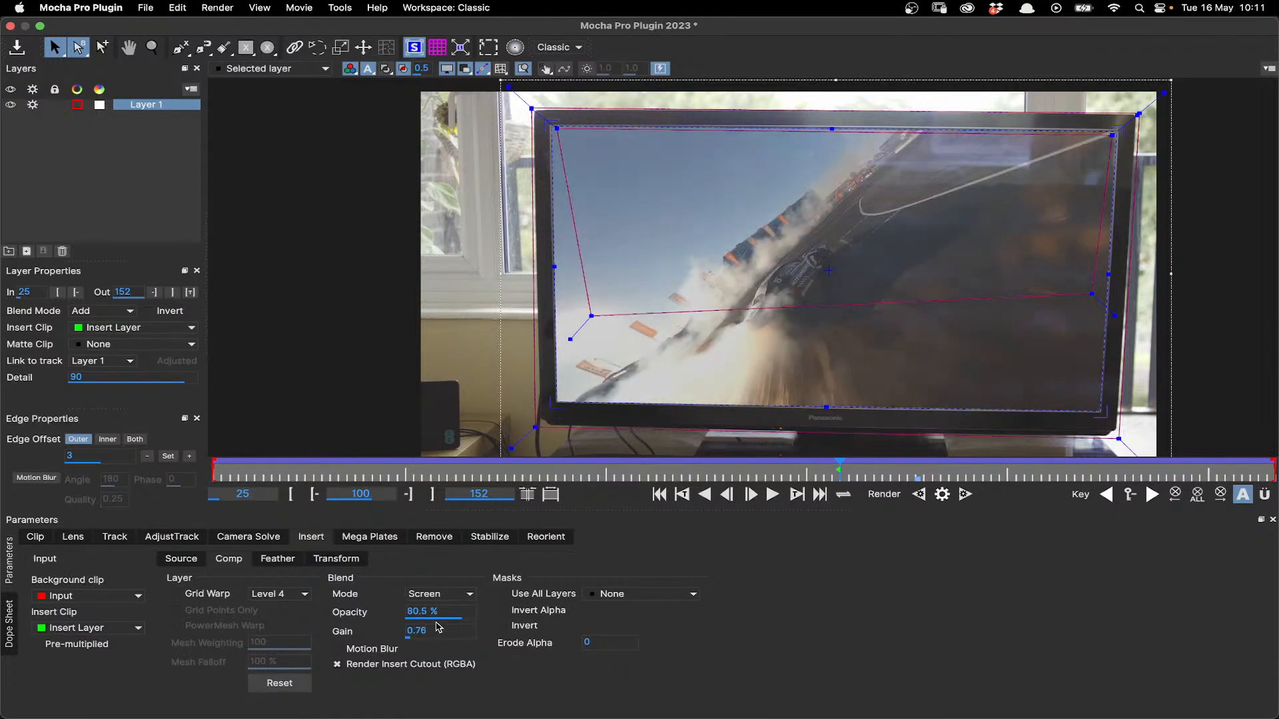
key("super+z")
key("super+z")
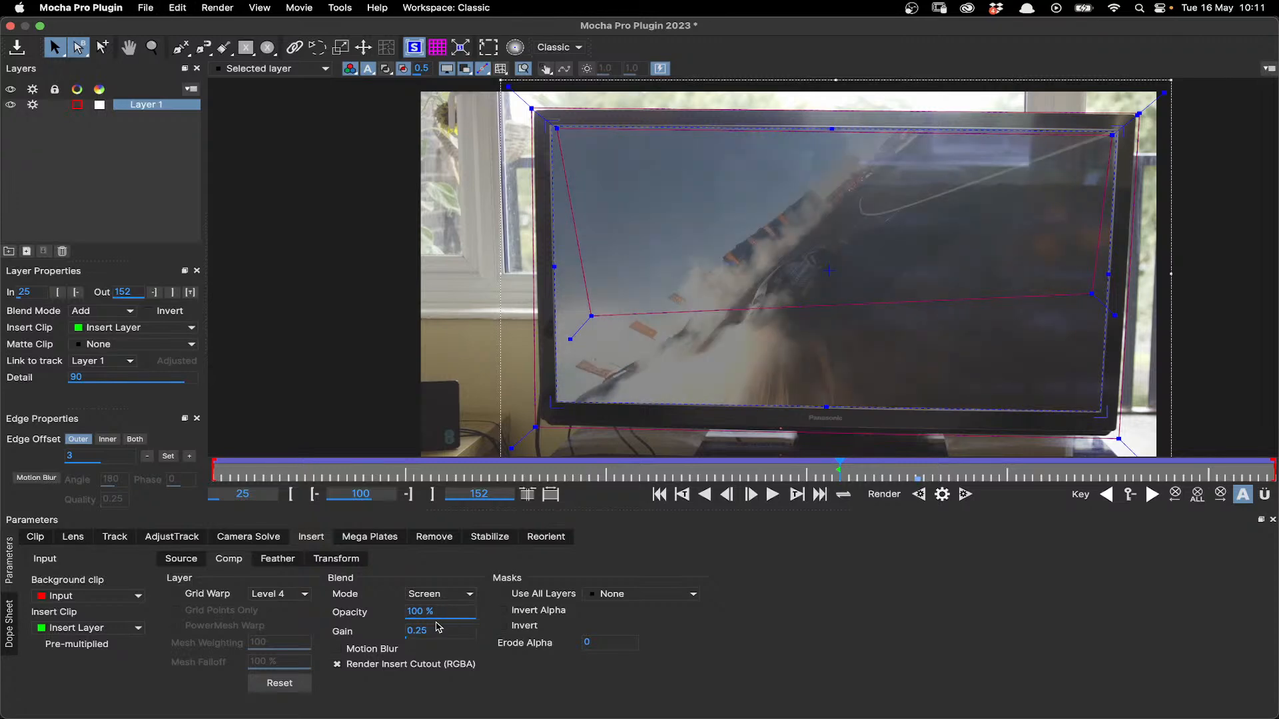
- Set the insert's blend opacity to 100% and its gain to 1.27
left_click_drag(445, 612, 439, 611)
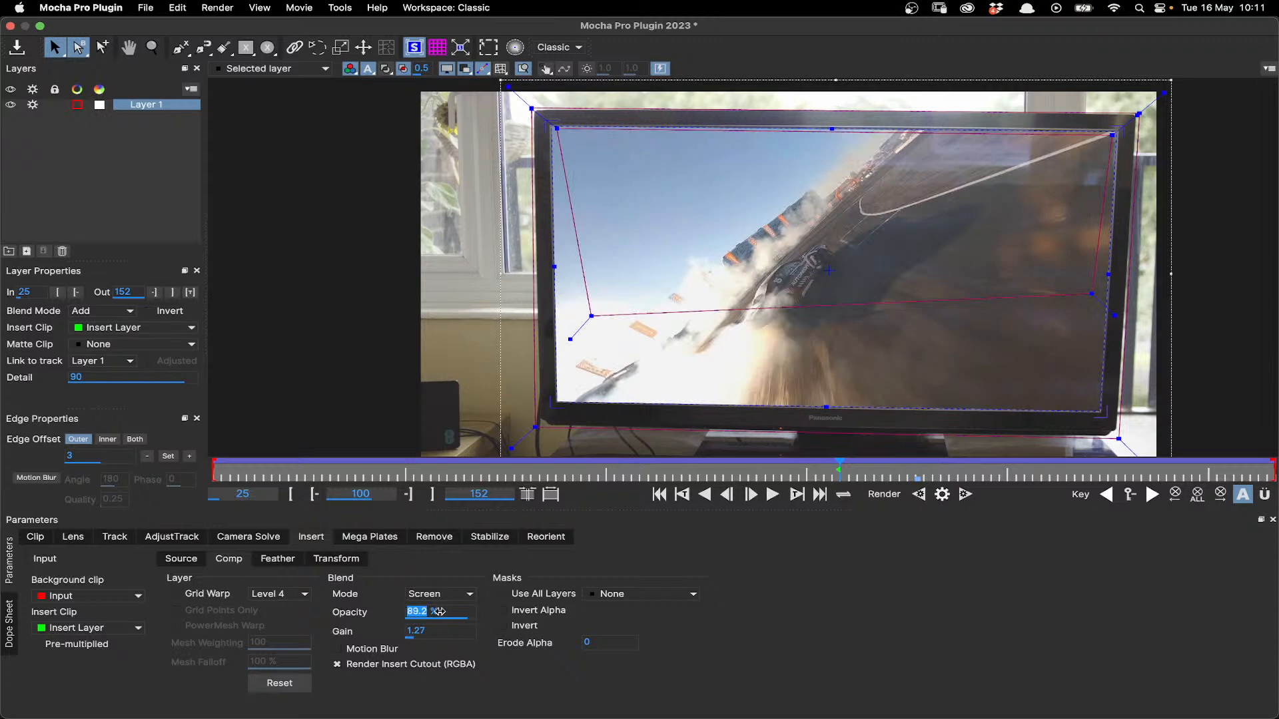
type("100")
left_click(439, 634)
type("1")
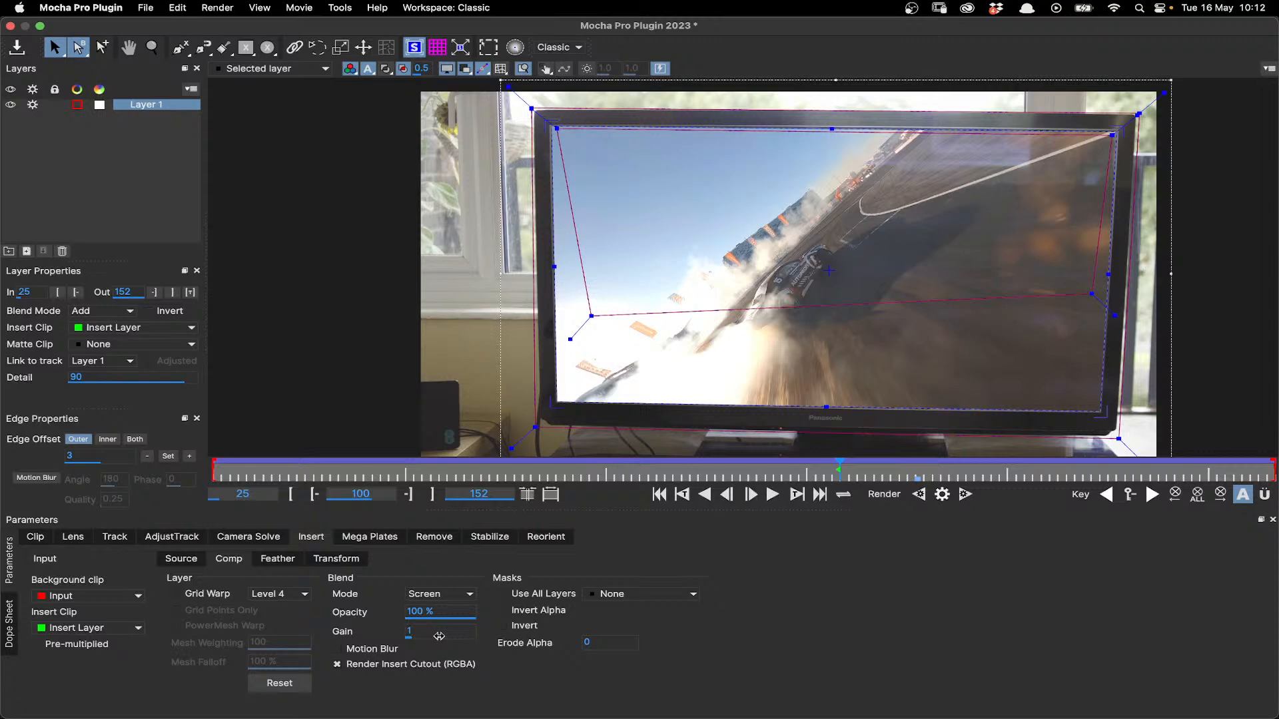
left_click(439, 636)
type(".27")
- Try masking the insert with Use All Layers, and turn the option back off
left_click(527, 600)
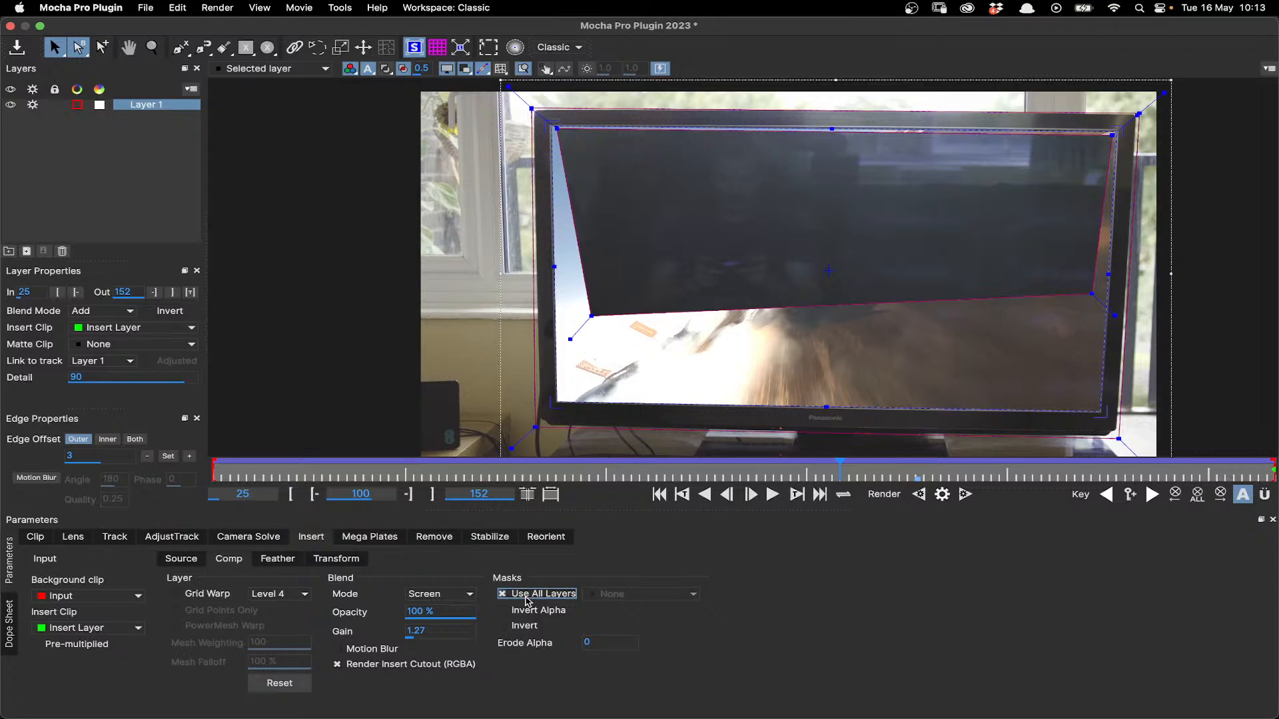
left_click(527, 600)
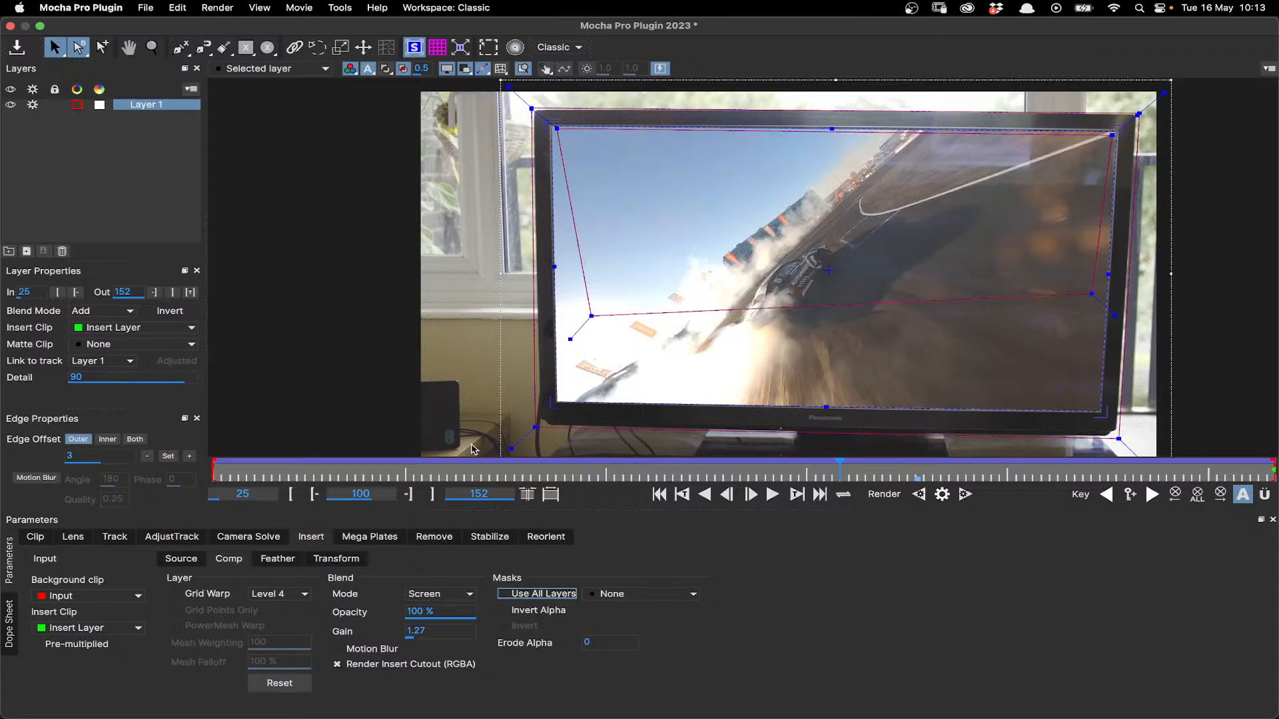
- Draw an elliptical X-spline over the left part of the TV screen and expand its outer edge with an offset of 3
left_click(268, 46)
left_click_drag(507, 188, 741, 393)
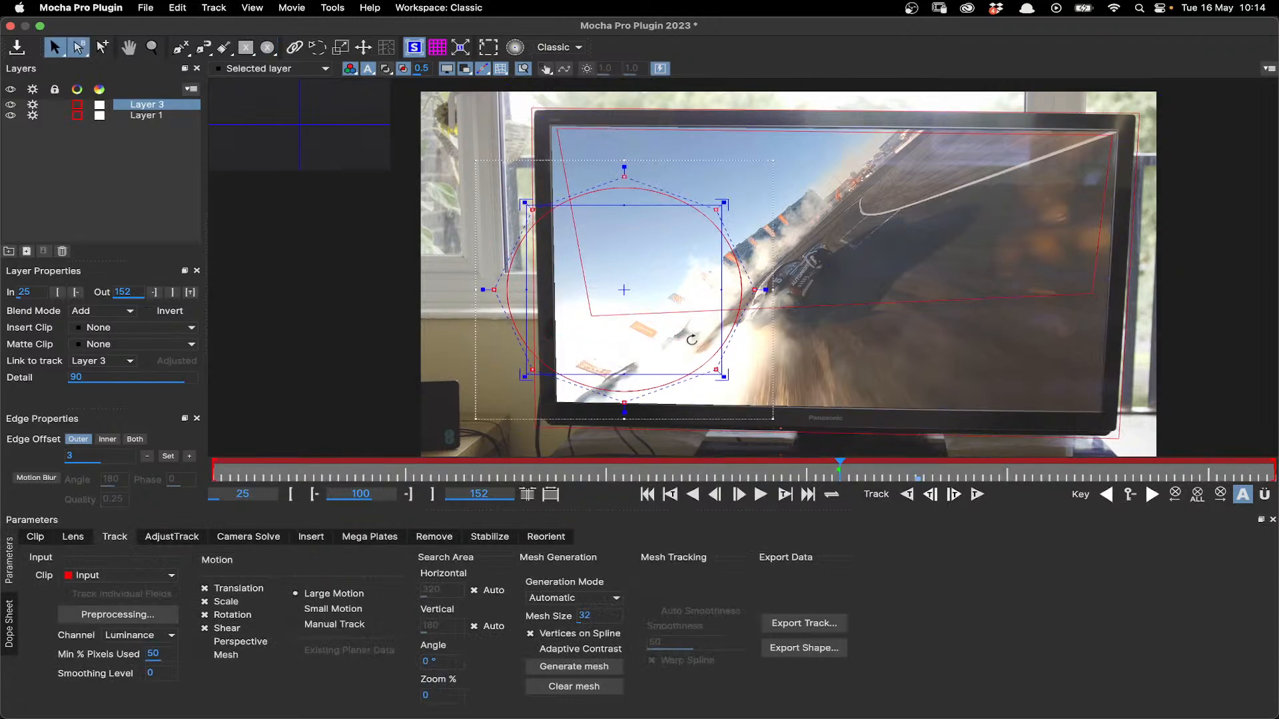
left_click(188, 457)
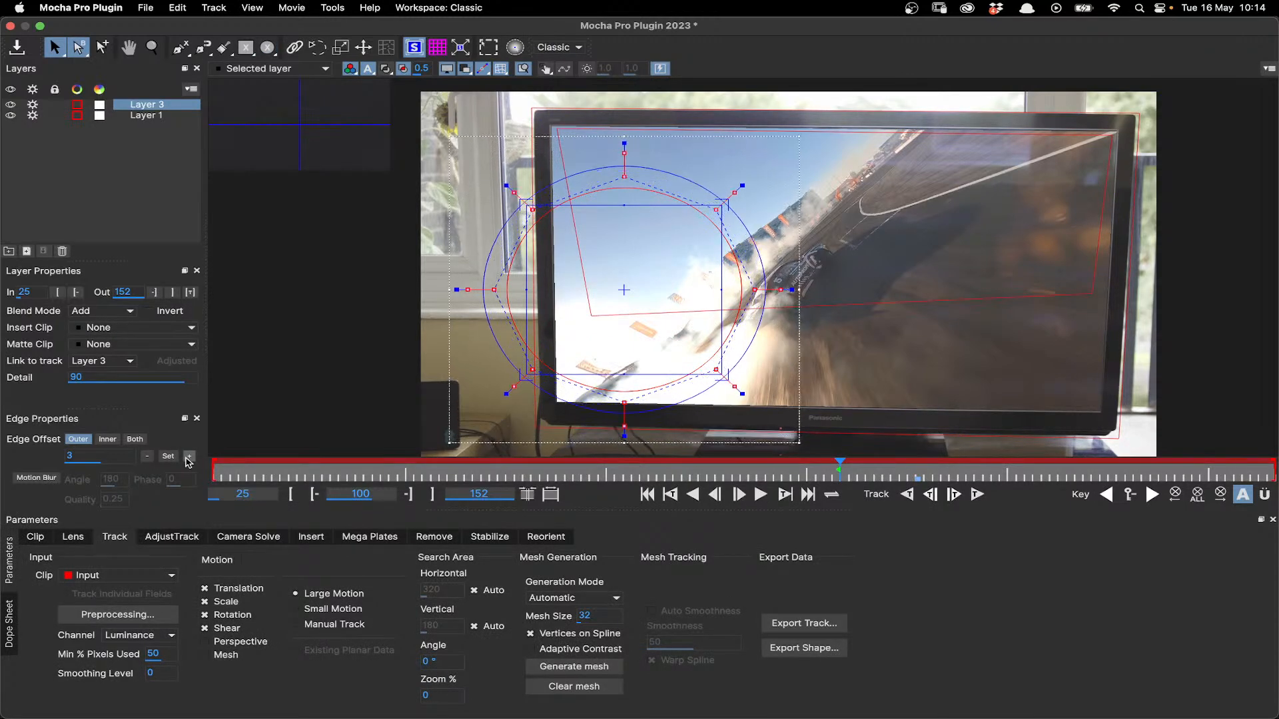
scroll(802, 141, "down", 1)
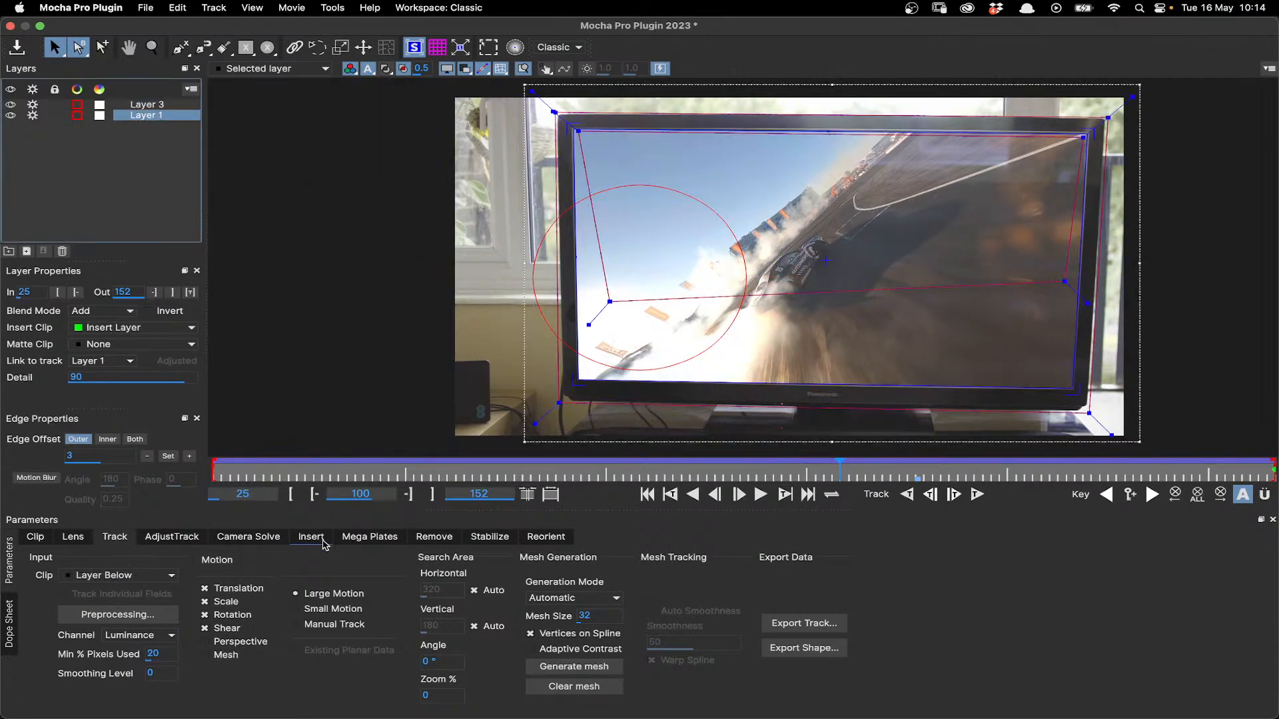
- Mask Layer 1's insert with Matte for Layer 3, and reshape that matte by pulling its upper-right point inward
left_click(311, 537)
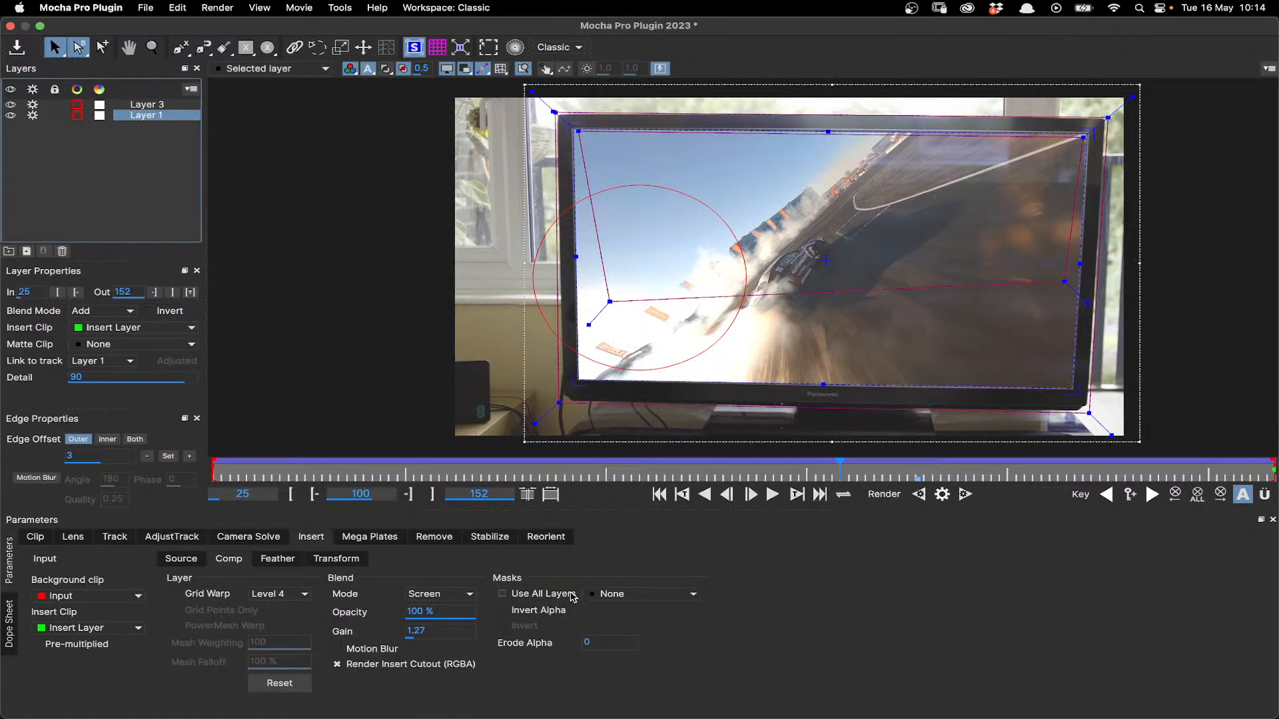
left_click(640, 594)
left_click(652, 626)
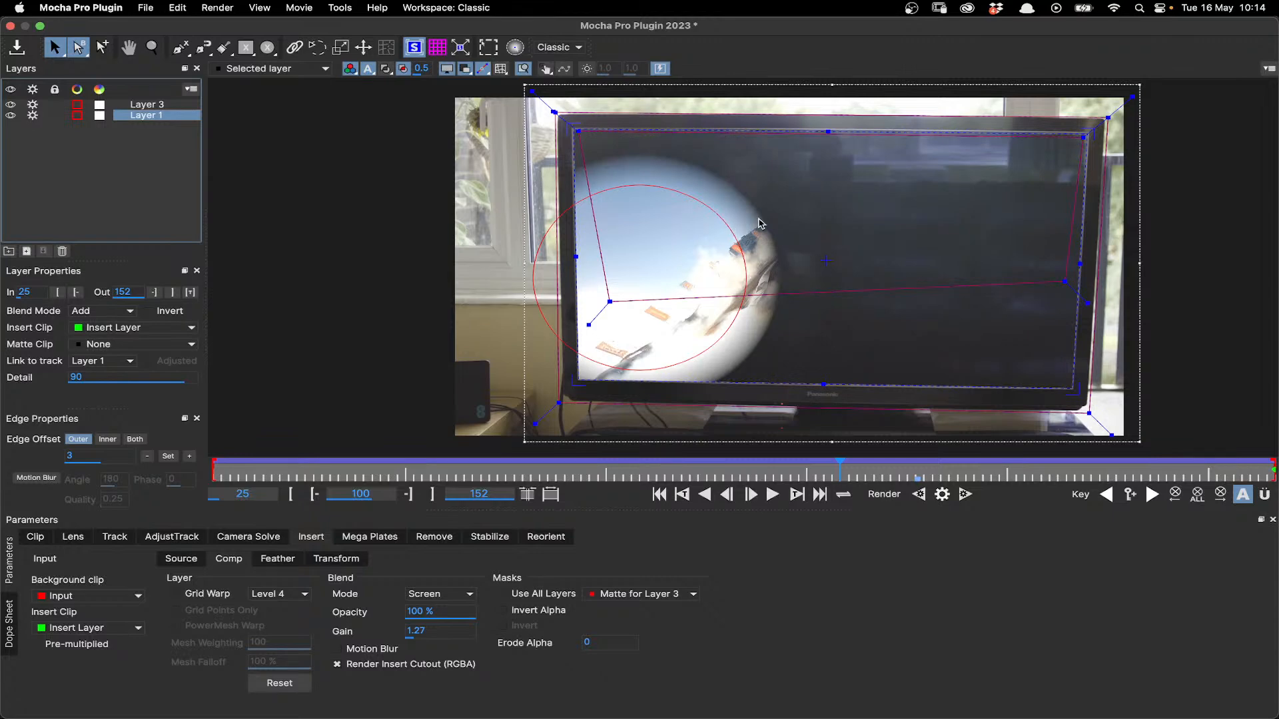
left_click(720, 205)
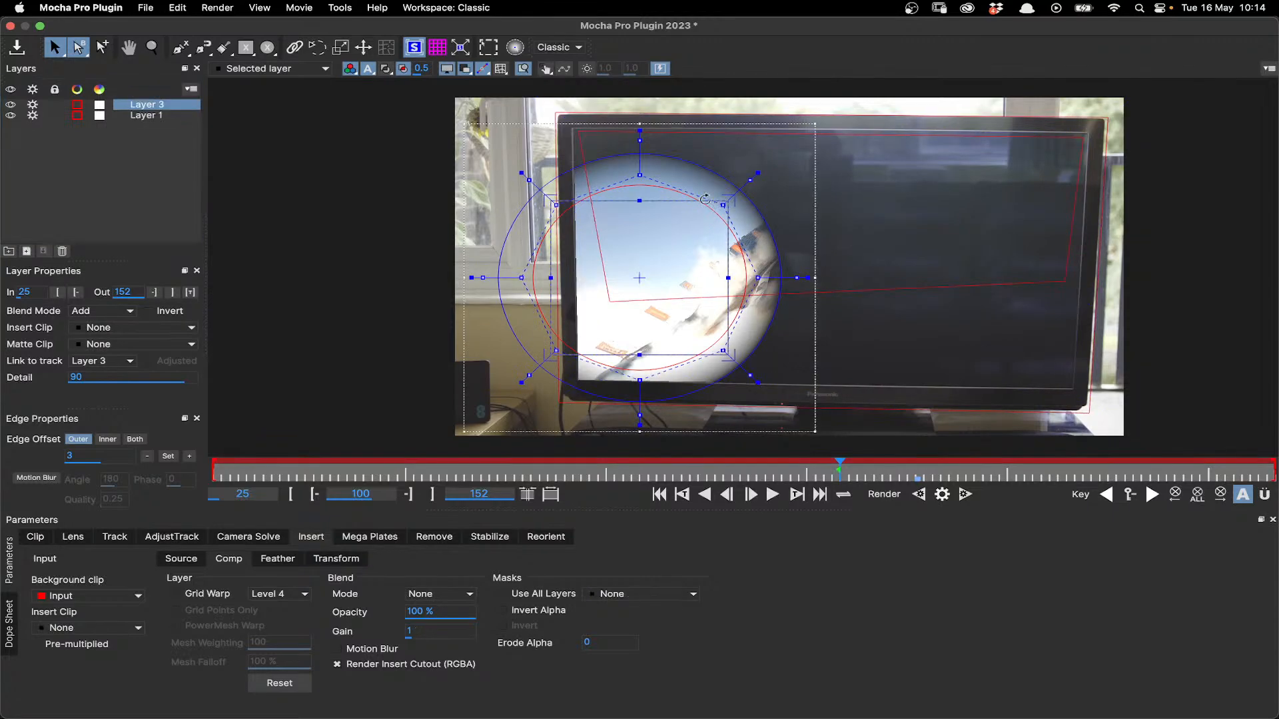
left_click_drag(722, 205, 630, 315)
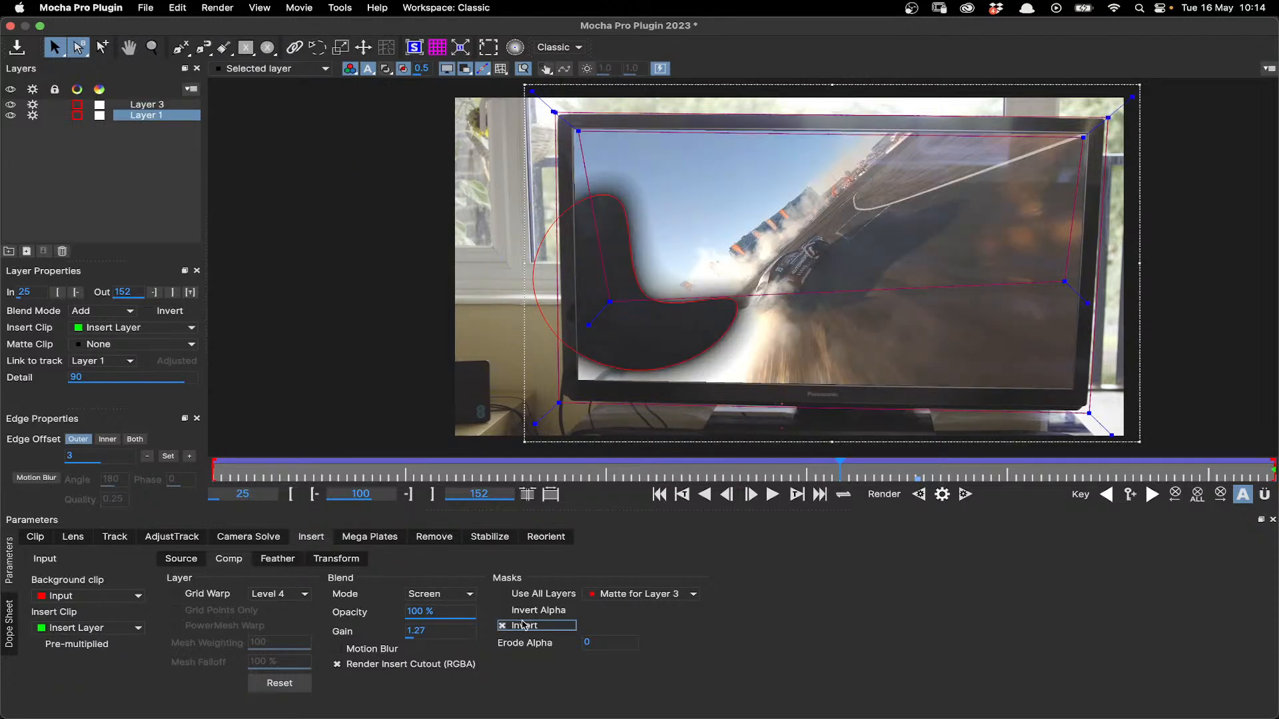
- Invert the insert's mask and delete Layer 3, leaving Layer 1 selected
left_click(525, 625)
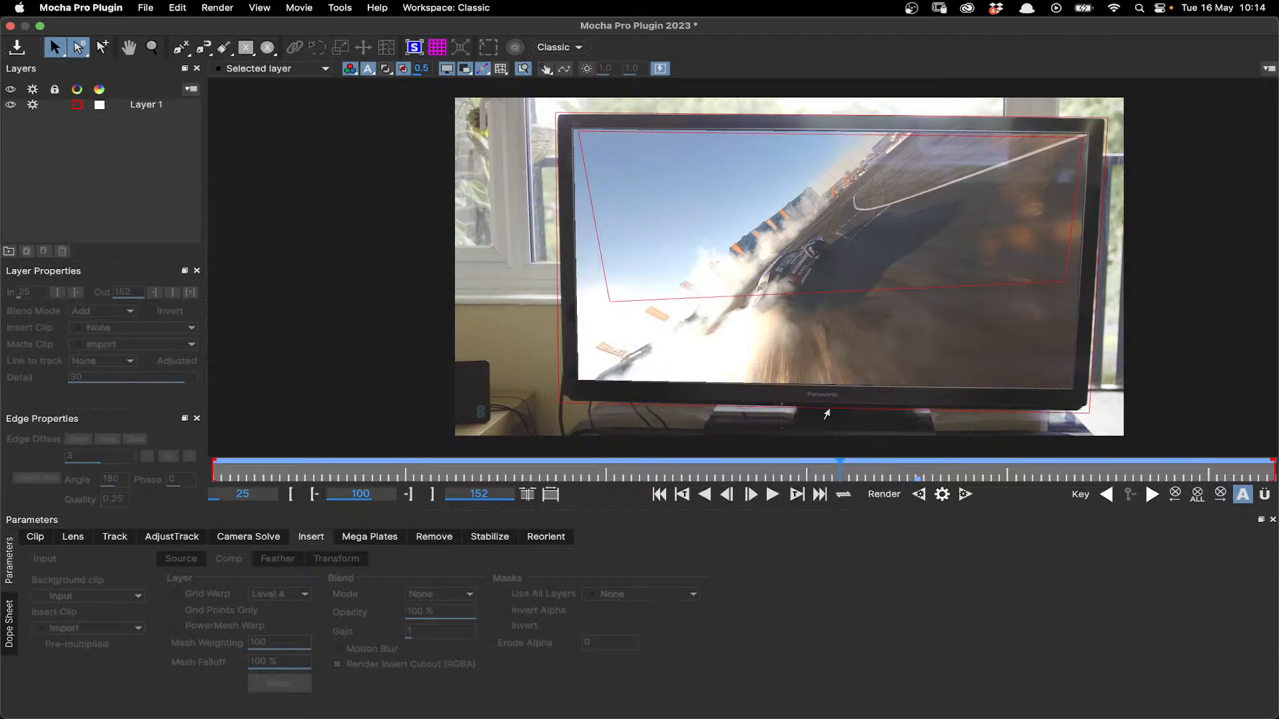
left_click(826, 413)
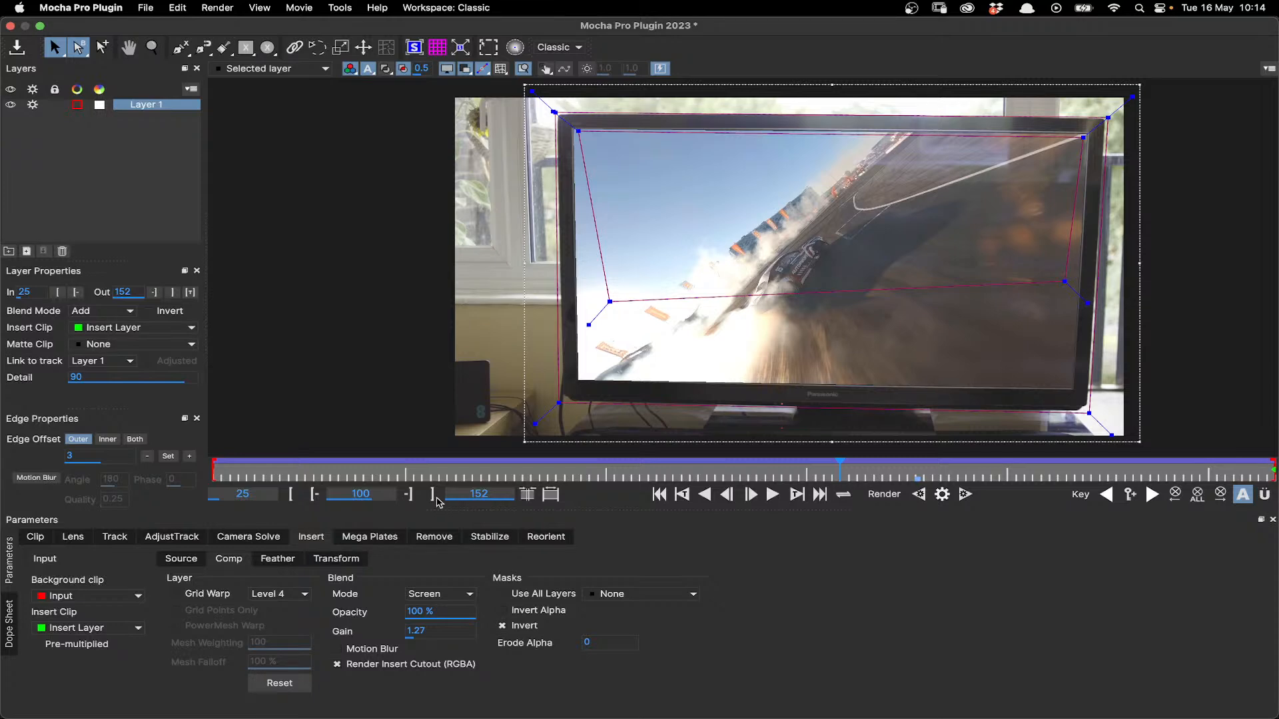
- Feather the insert's edges with all sides locked, first by 0.01 and finally by 0.04
left_click(277, 558)
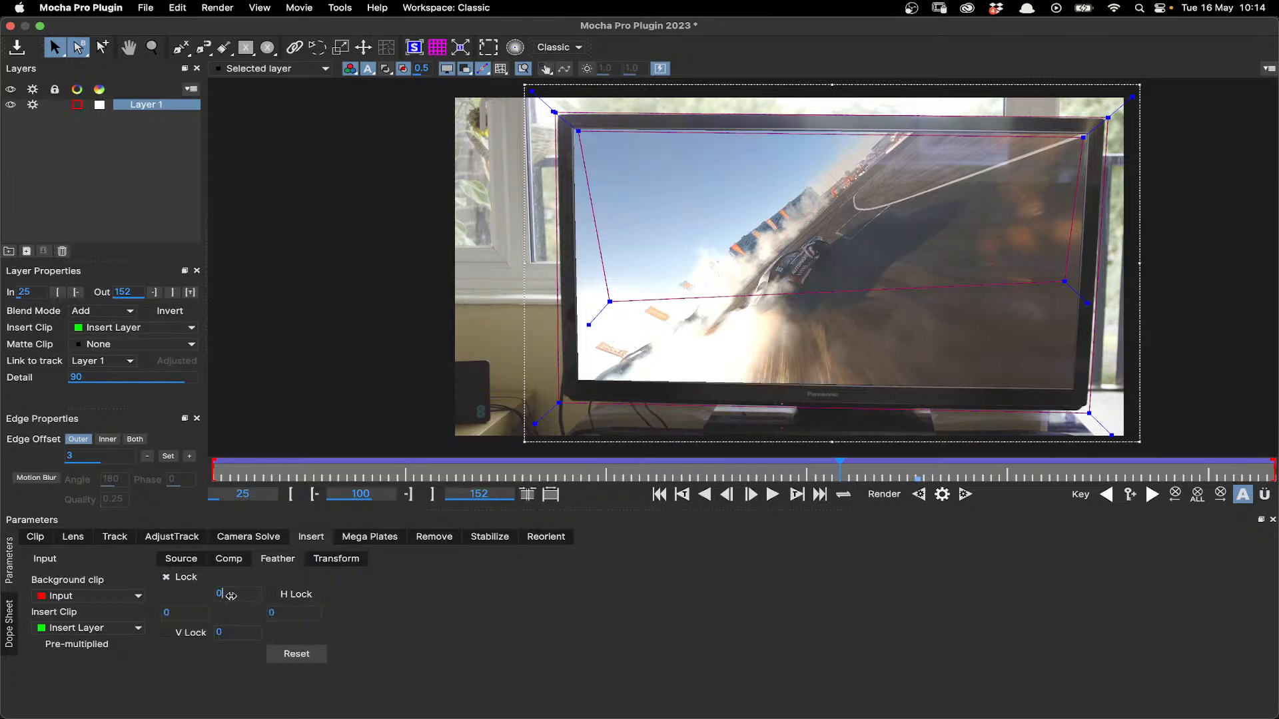
left_click_drag(233, 595, 238, 595)
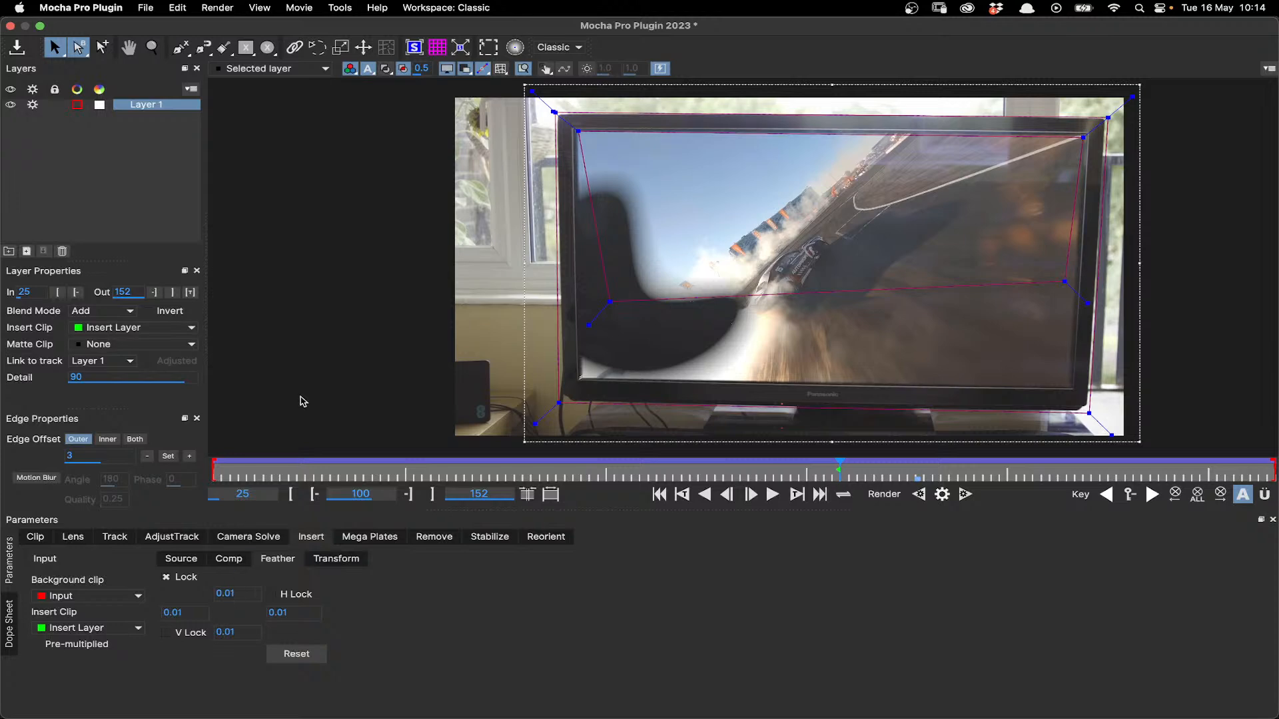
left_click(287, 68)
left_click(277, 81)
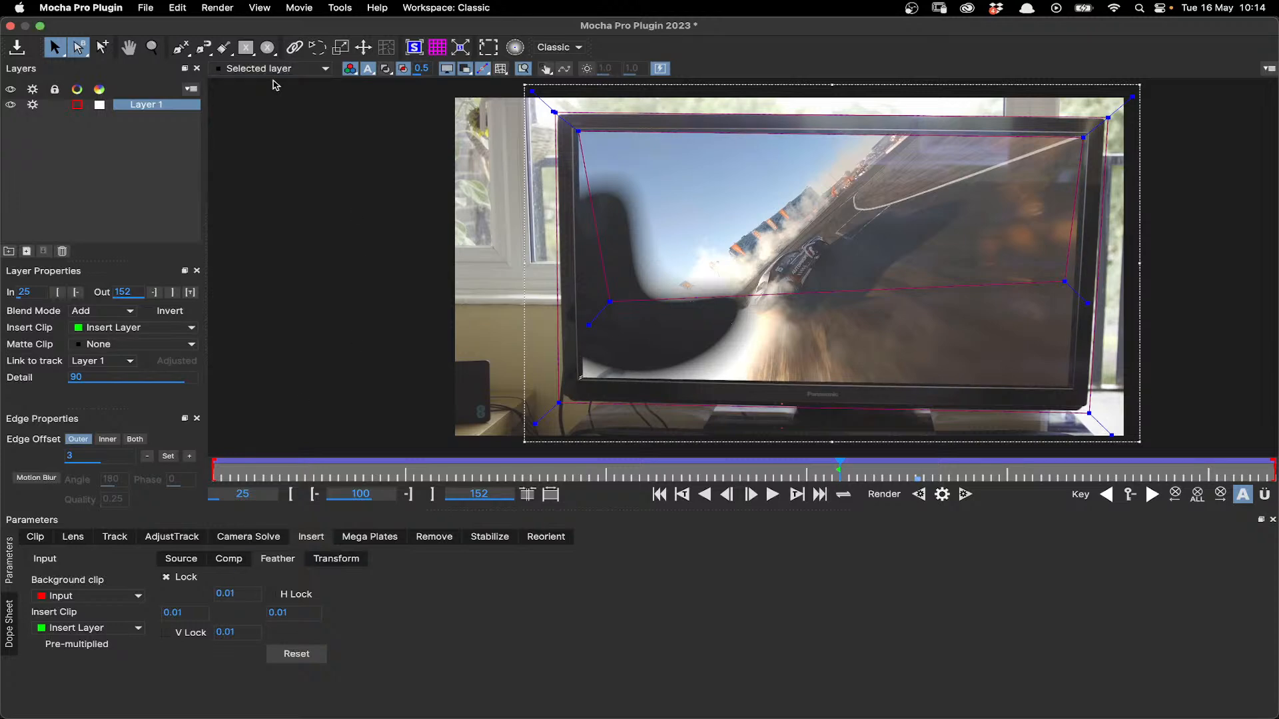
mouse_move(222, 594)
left_mouse_down()
mouse_move(234, 595)
mouse_move(206, 594)
mouse_move(228, 594)
left_mouse_up()
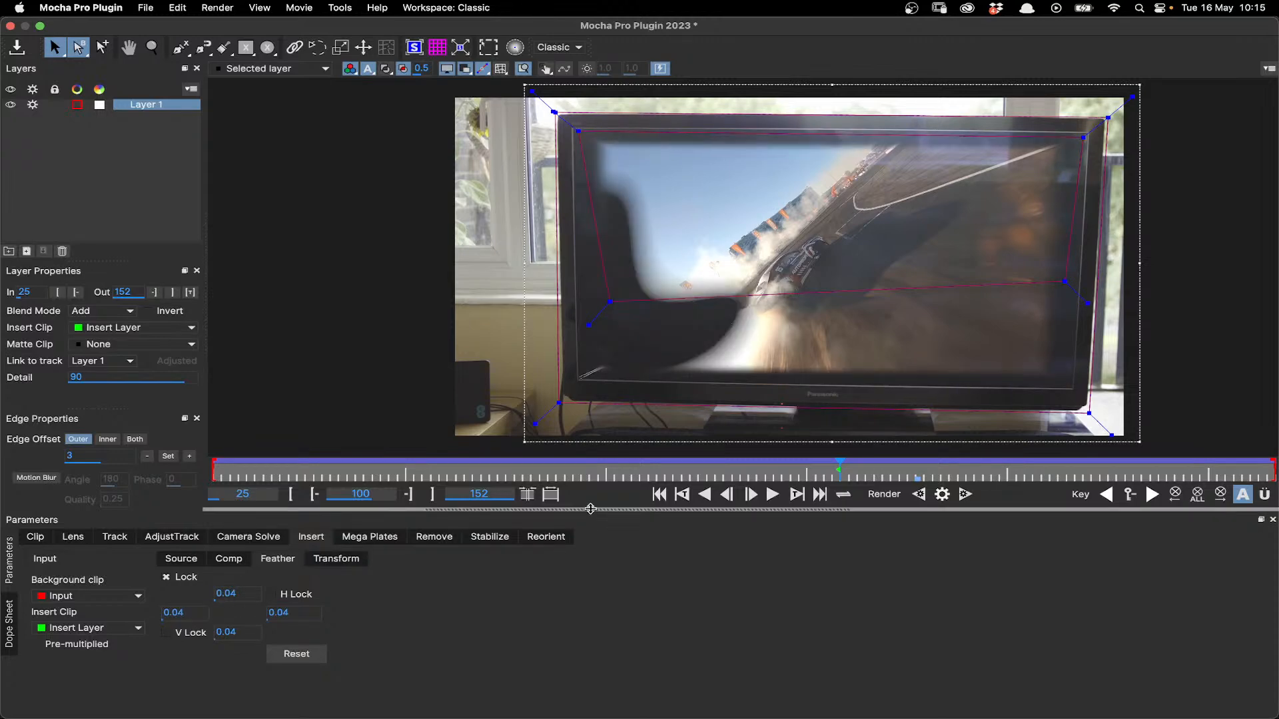
- Move the playhead to frame 91 and refresh the Selected layer view
left_click_drag(700, 476, 765, 469)
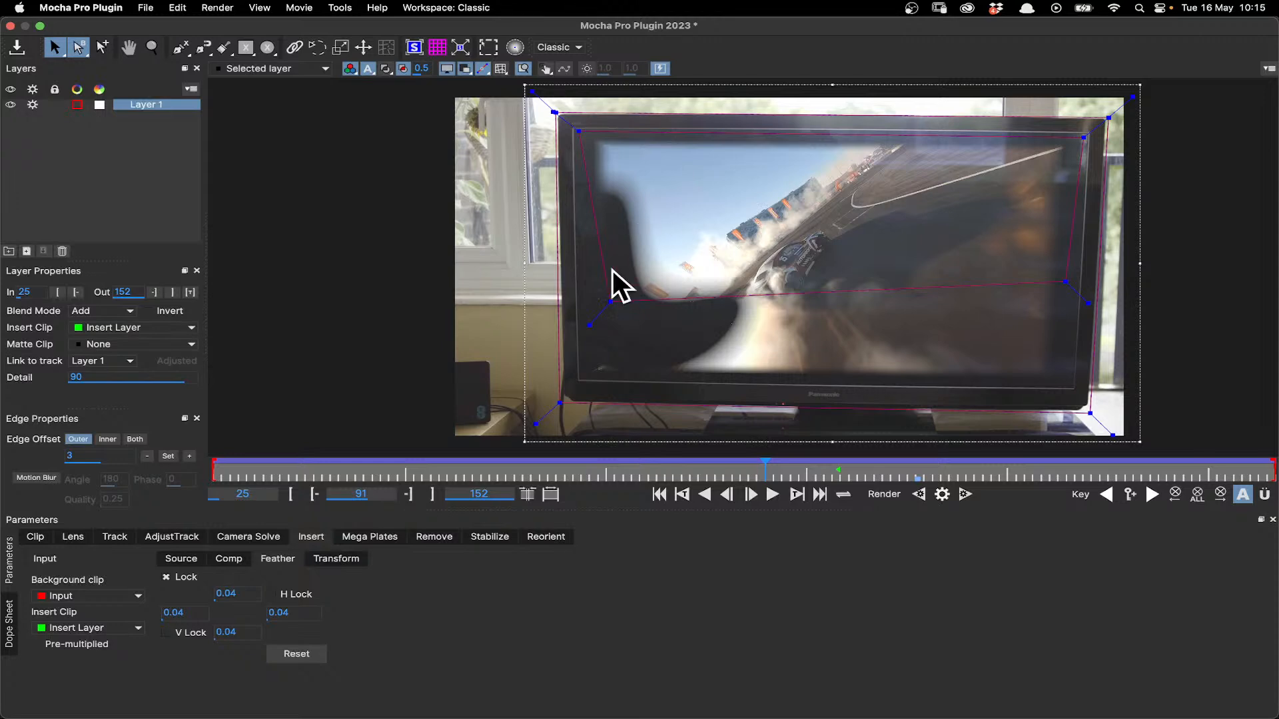
left_click(289, 70)
left_click(287, 81)
- Toggle the Use All Layers mask option on and off for the feathered insert at frame 91
left_click(280, 559)
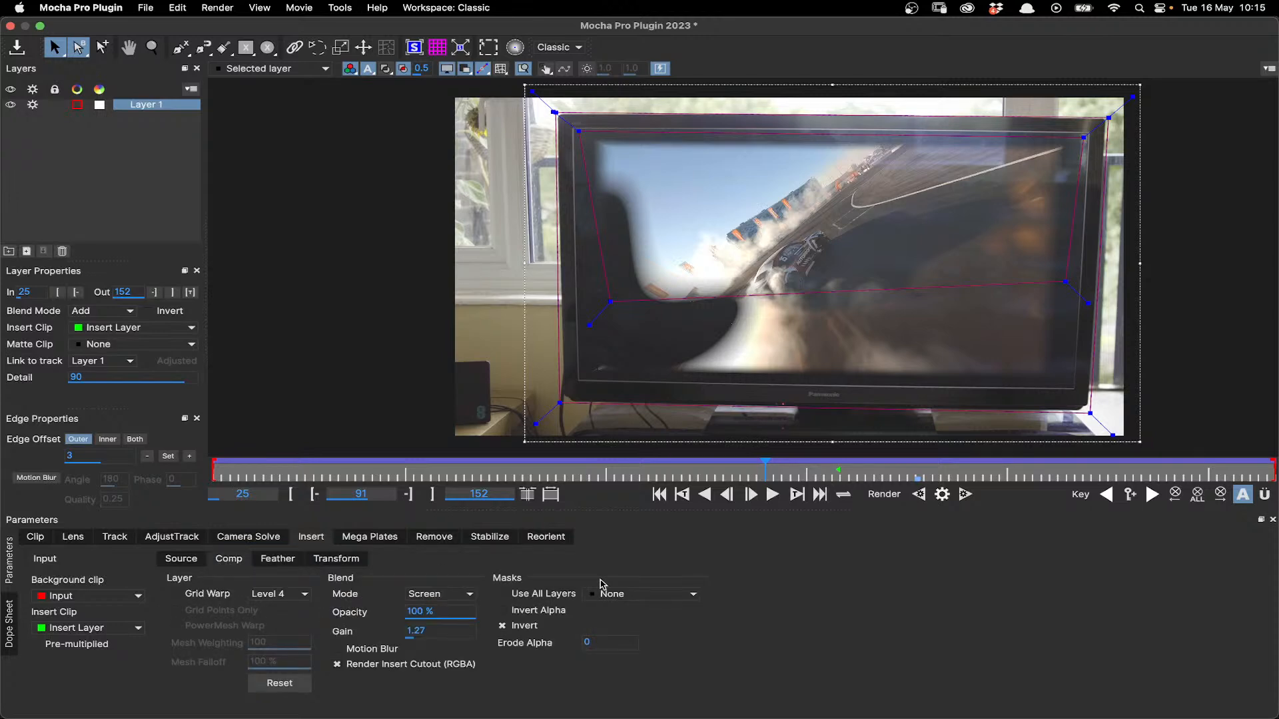
left_click(546, 594)
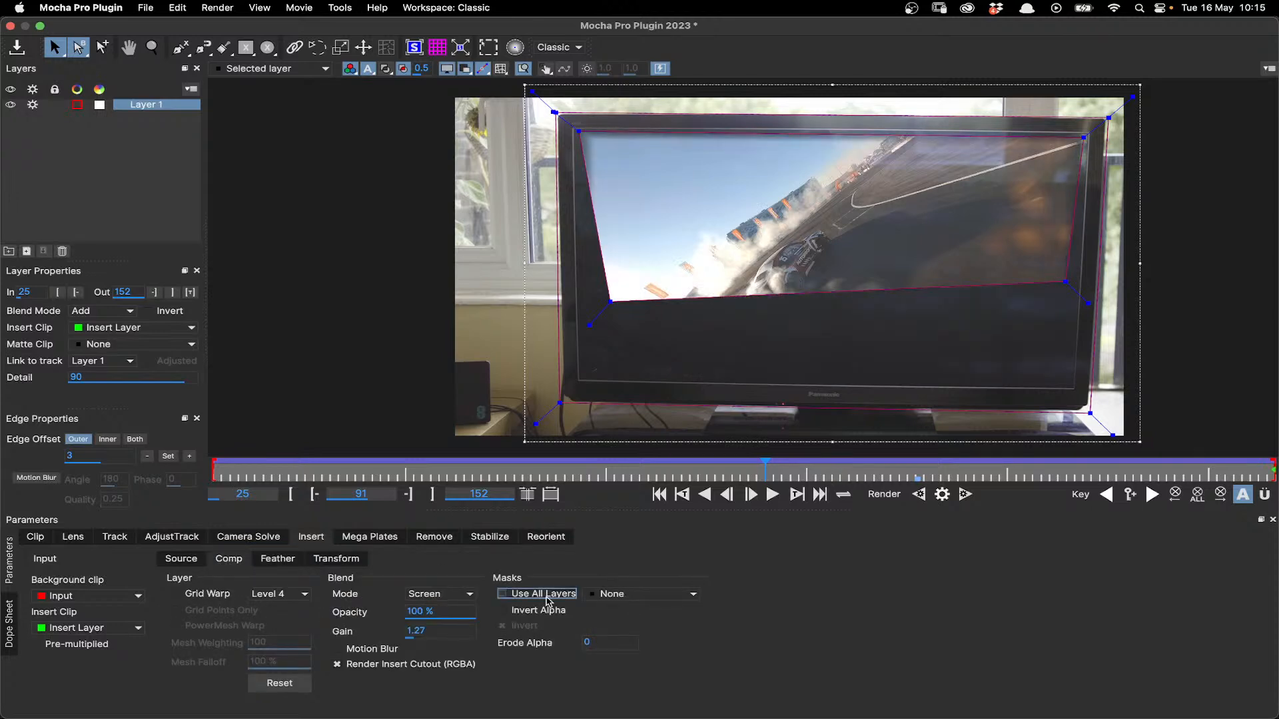
left_click(274, 561)
left_click(229, 561)
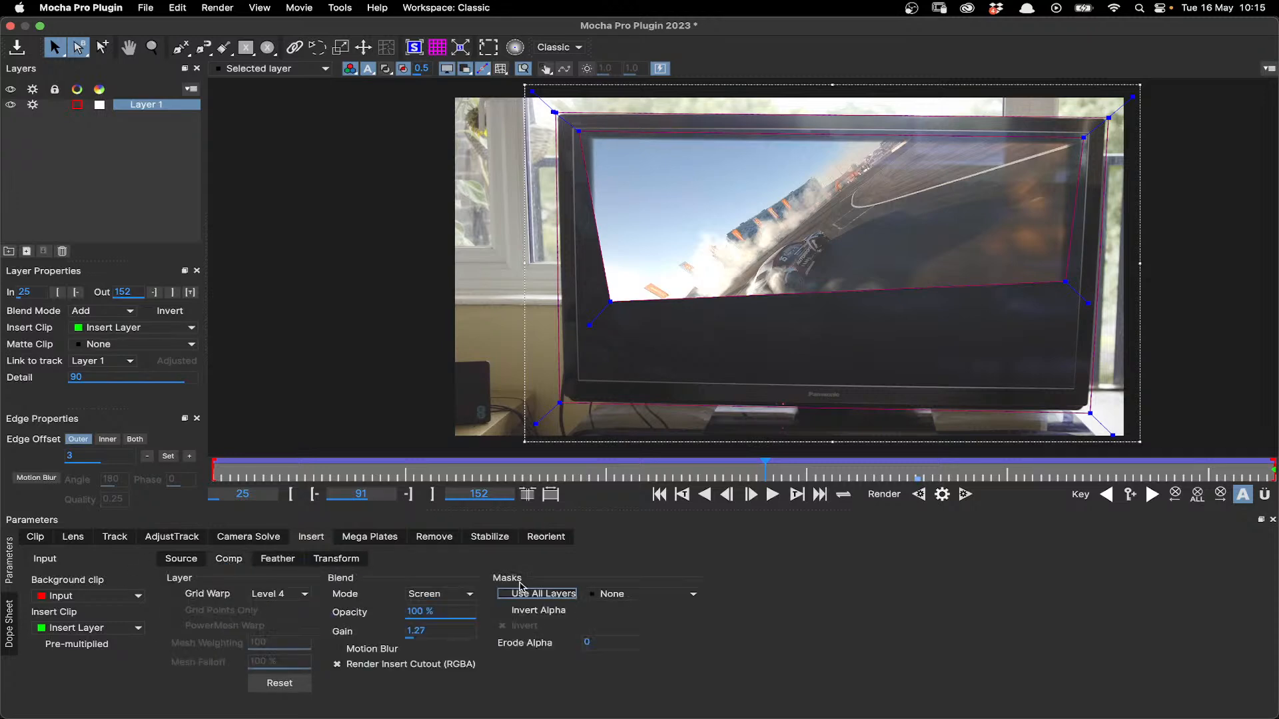
left_click(562, 595)
left_click(561, 596)
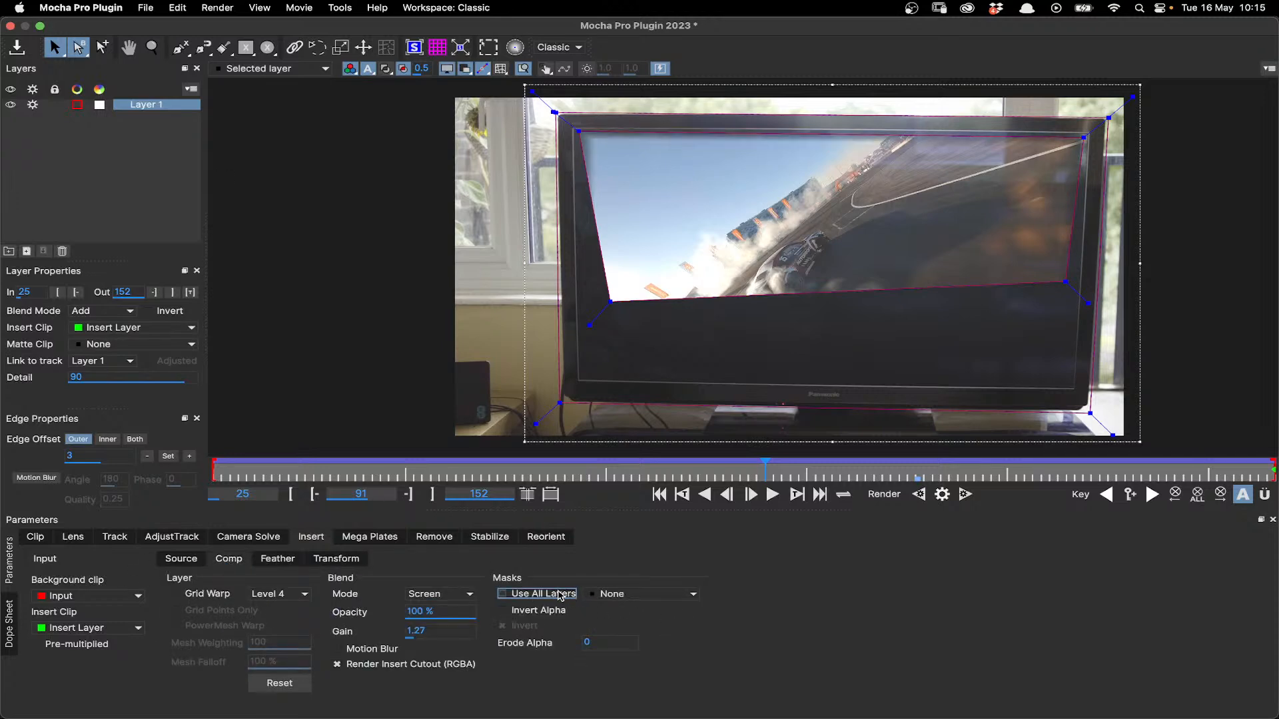
left_click(560, 595)
left_click(370, 537)
left_click(312, 538)
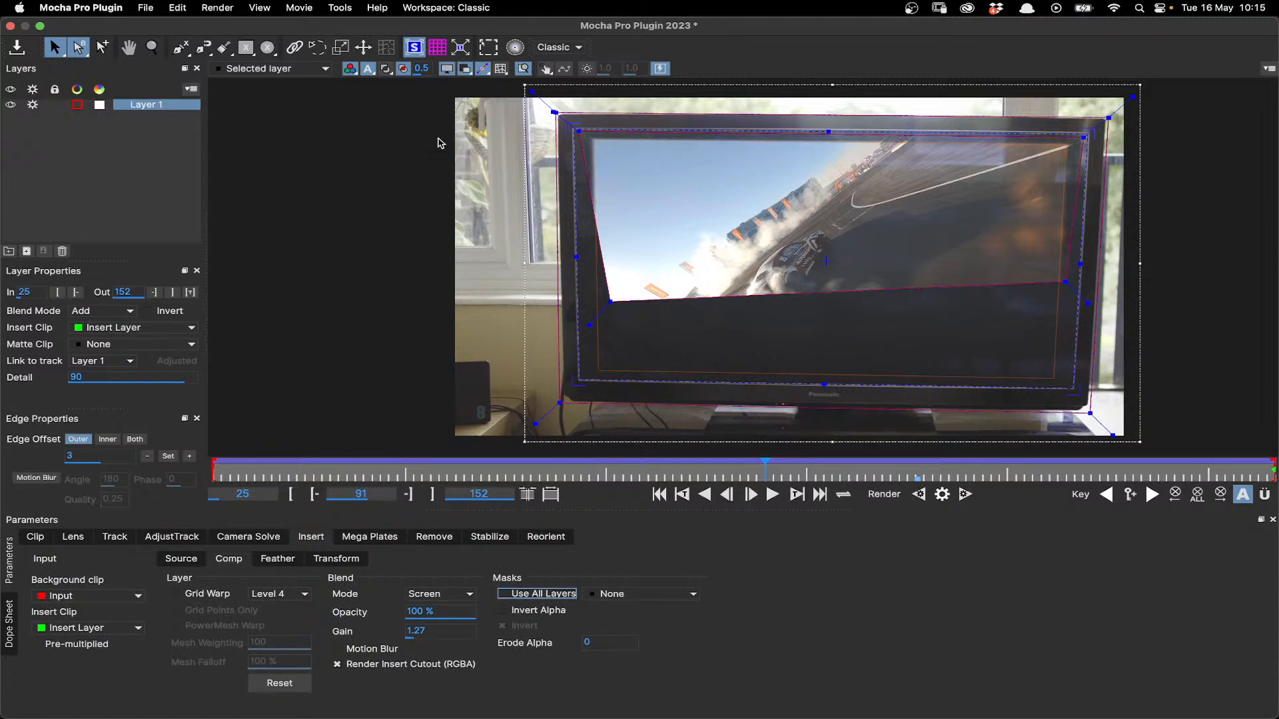
- Turn off the viewer's matte color overlay and toggle the layer matte display
left_click(403, 70)
left_click(386, 70)
left_click(386, 70)
left_click(384, 69)
left_click(385, 70)
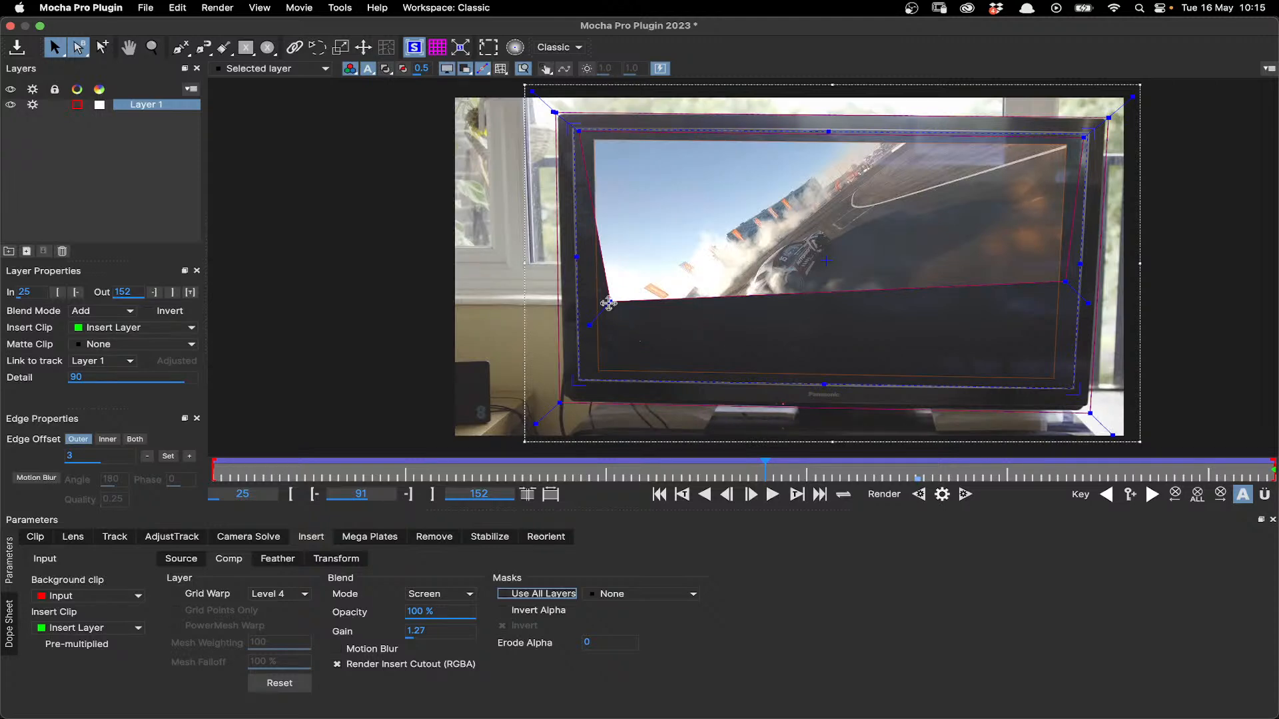
- Try Use All Layers and Matte for Layer 1 as the insert's mask, and set the mask to None with Invert off
left_click(544, 594)
left_click(544, 594)
left_click(605, 596)
left_click(621, 619)
left_click(561, 595)
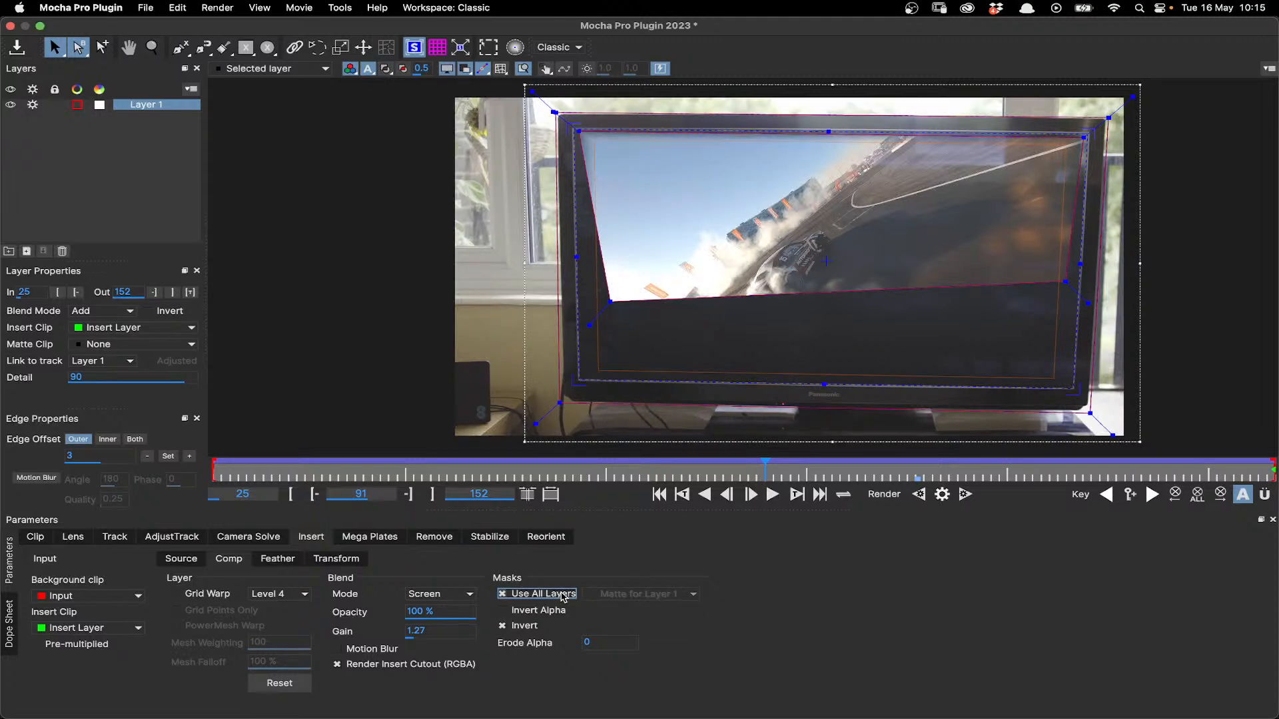
left_click(563, 597)
left_click(606, 595)
left_click(608, 608)
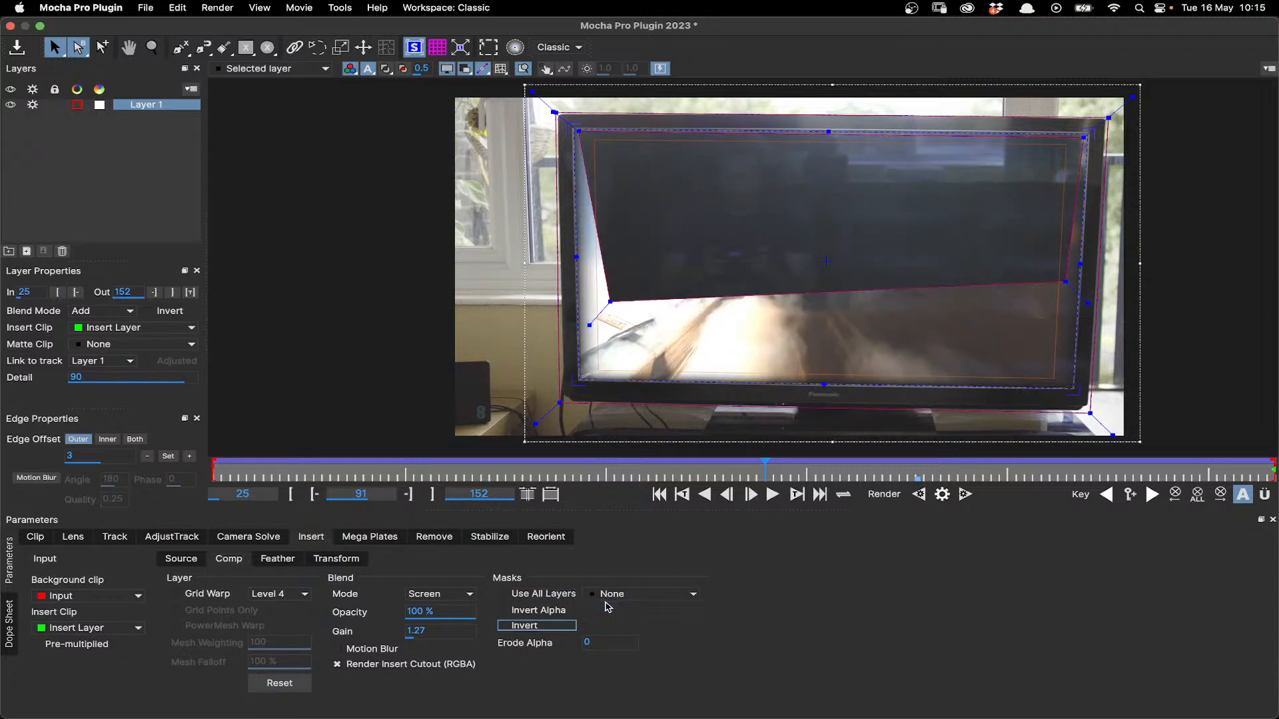
left_click(708, 363)
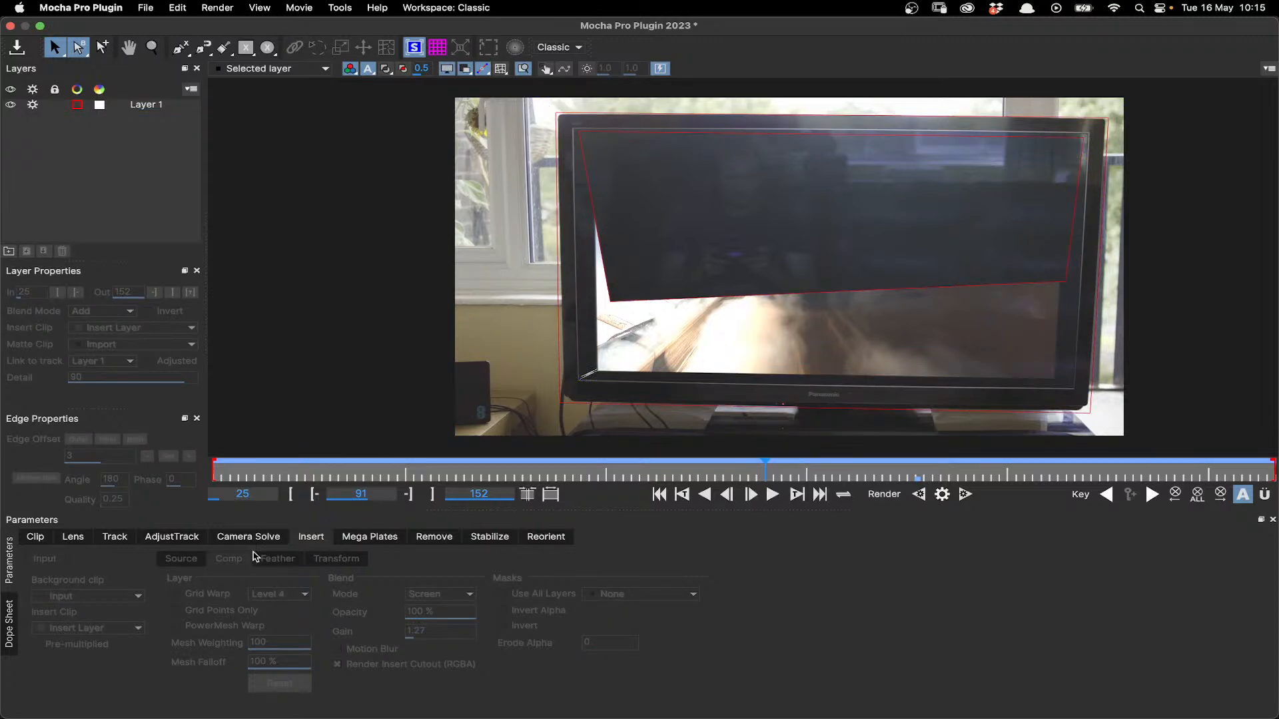
left_click(651, 407)
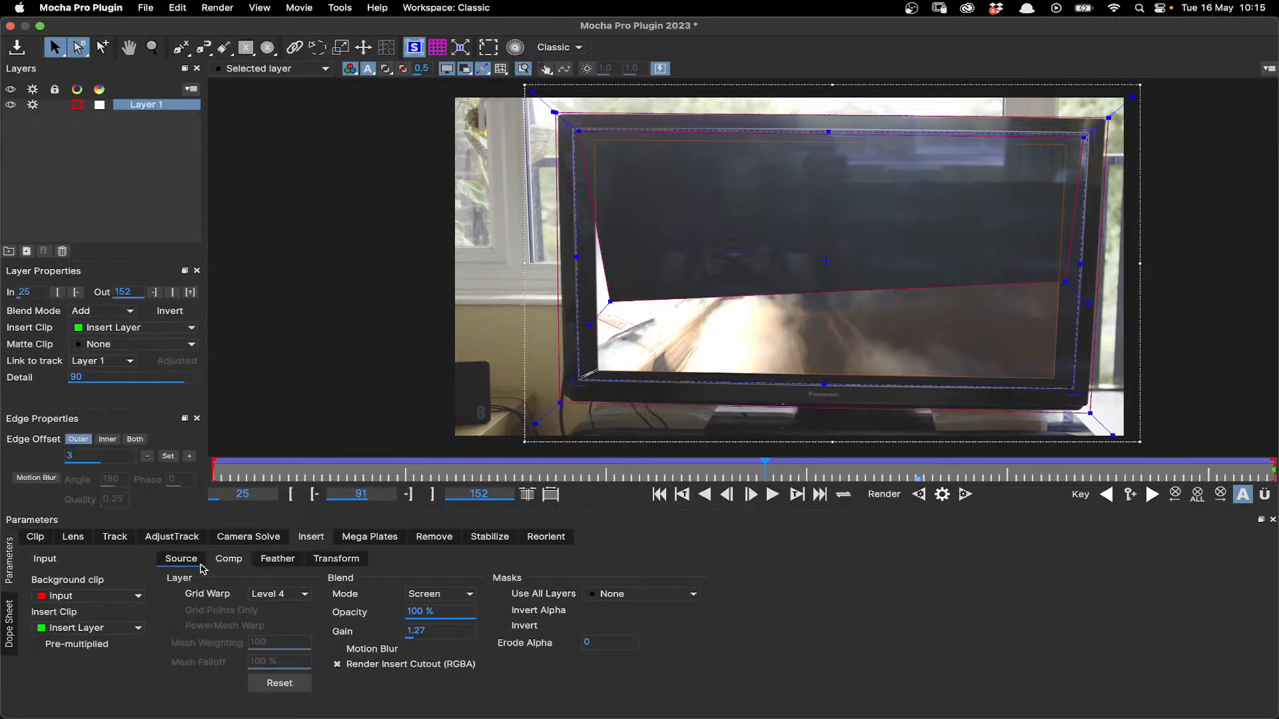
- Reset the insert's edge feathering
left_click(186, 565)
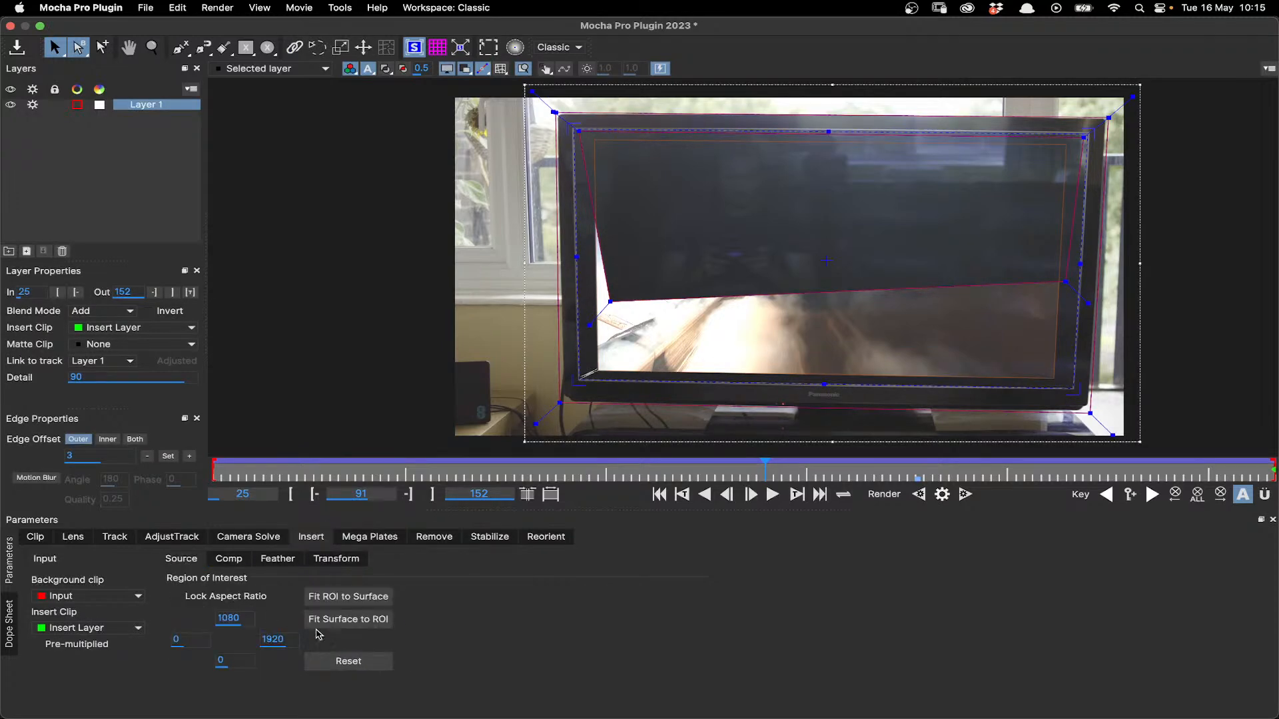
left_click(277, 561)
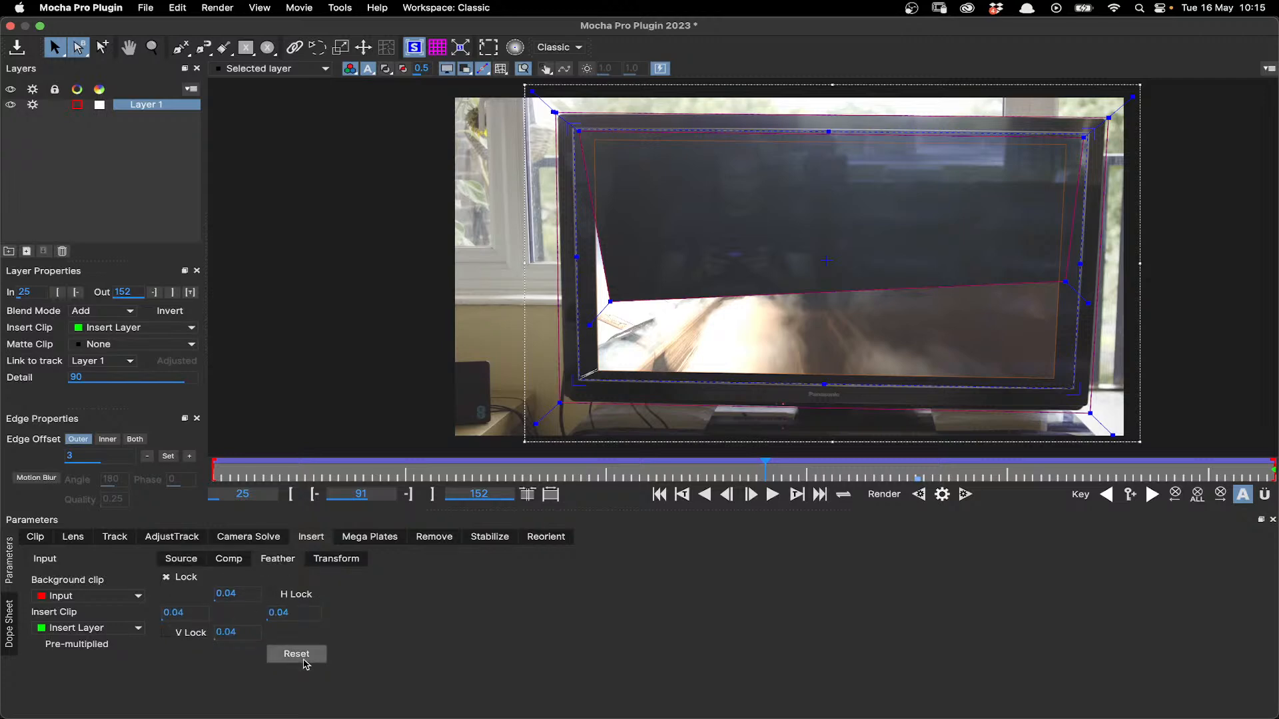
left_click(304, 659)
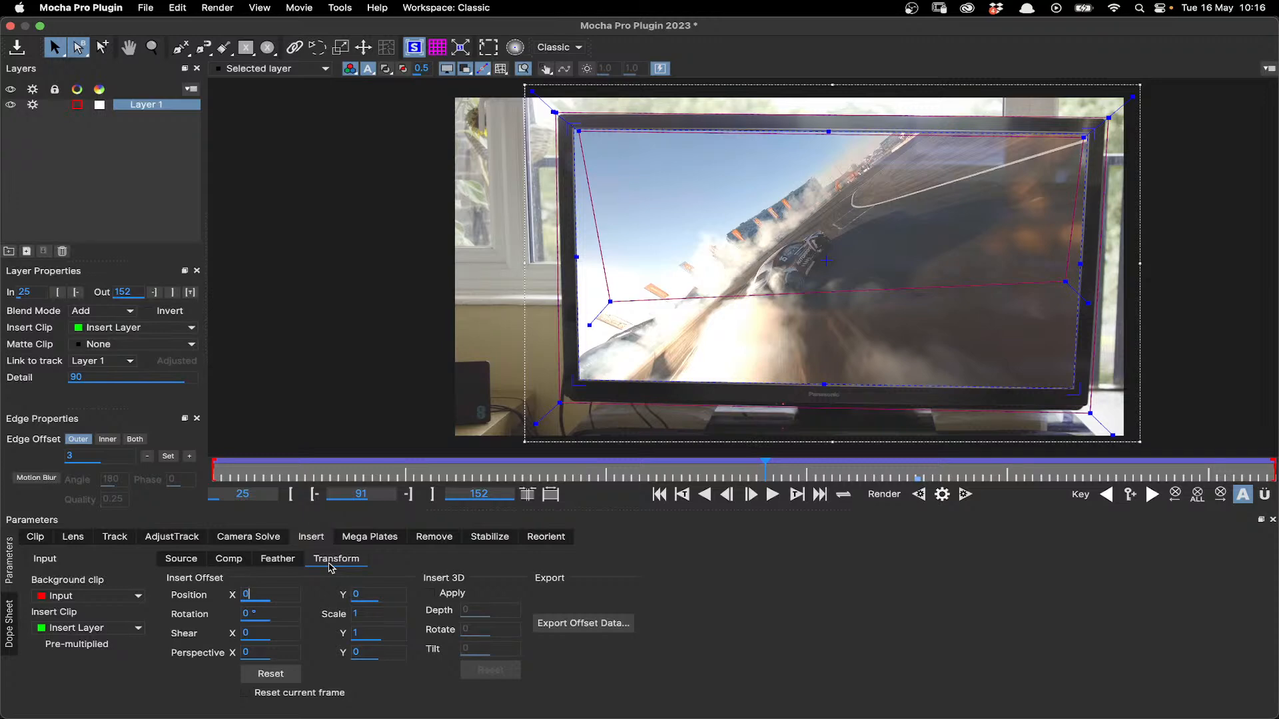
- Try offsetting the insert's horizontal position and shear, and set Shear X back to 0
left_click_drag(259, 594, 263, 597)
left_click_drag(266, 632, 260, 637)
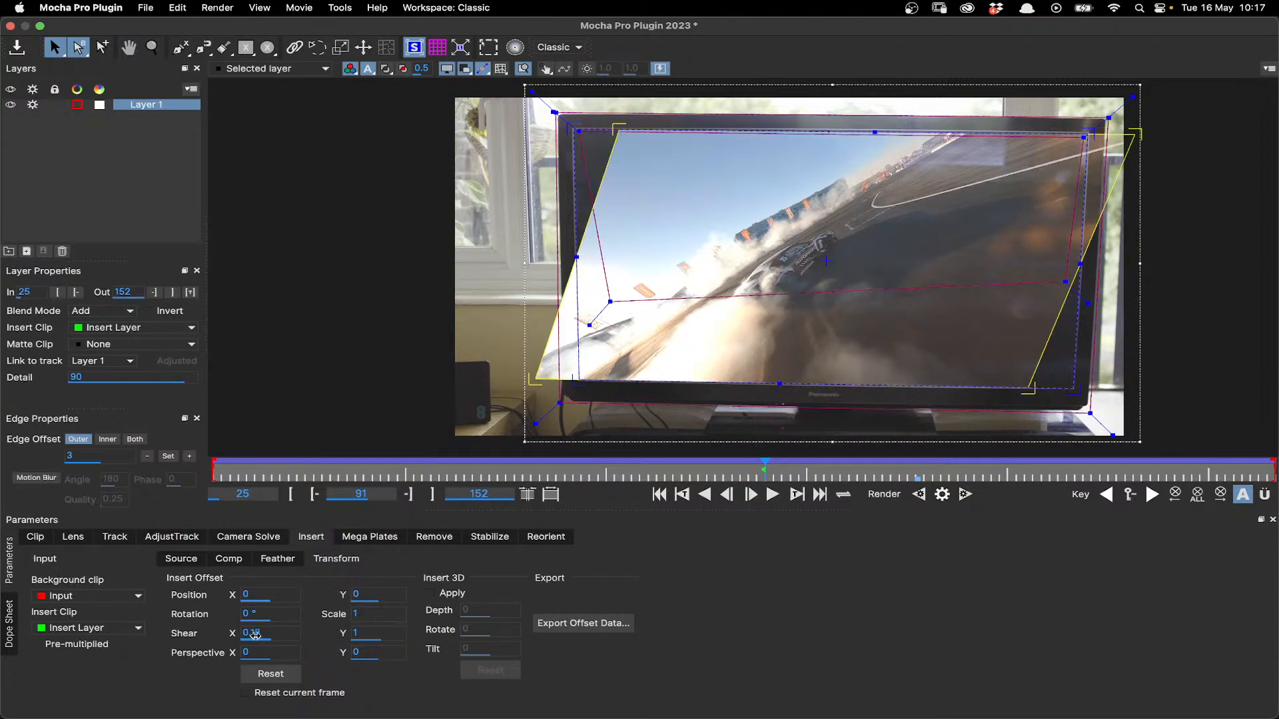
double_click(256, 636)
type("0")
key("Return")
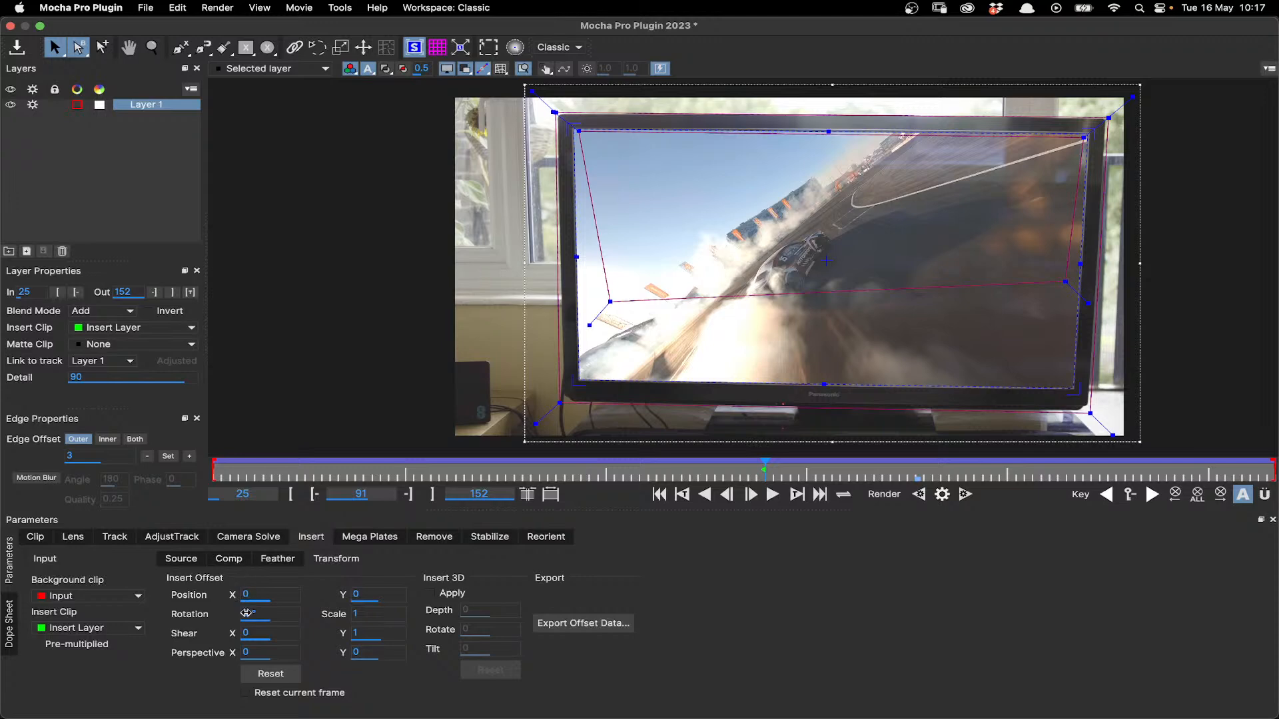
- Examine the Export Offset Data options, cancel without exporting, and return to the insert's Comp settings
left_click(593, 626)
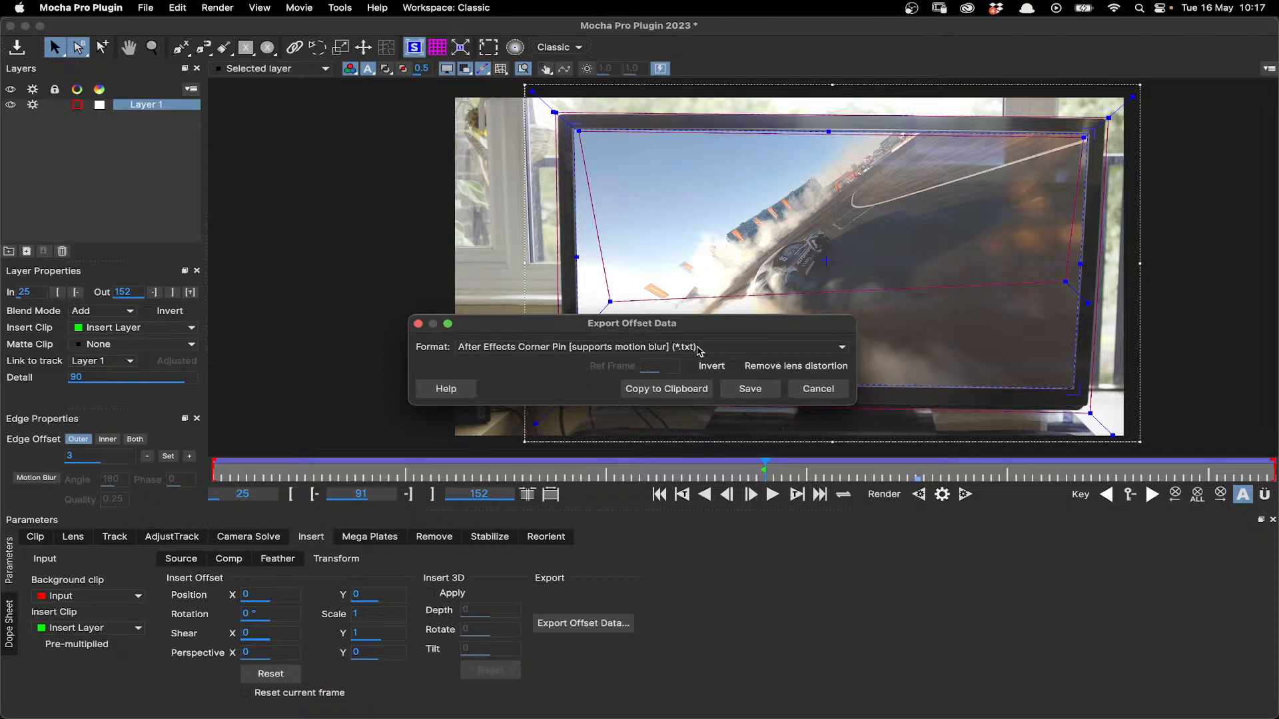
left_click(806, 396)
left_click(233, 564)
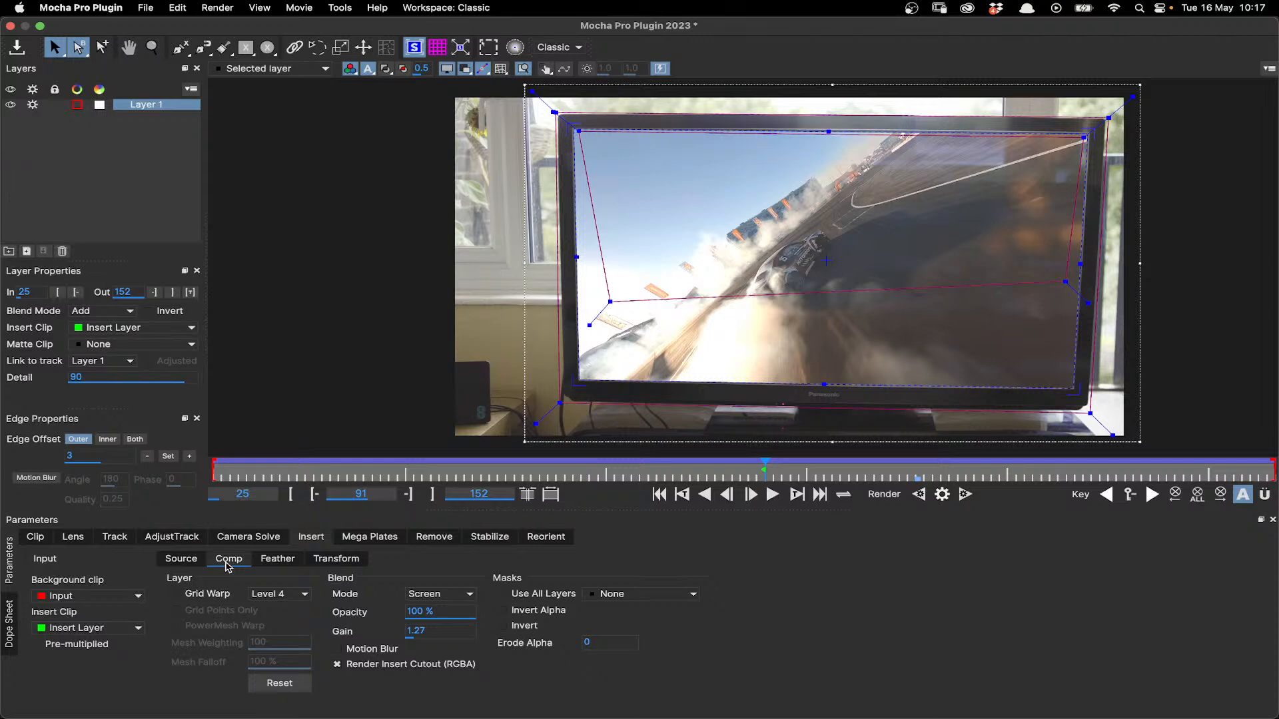
- Close the Mocha Pro window and return to the Nuke node graph
left_click(11, 29)
left_click(862, 396)
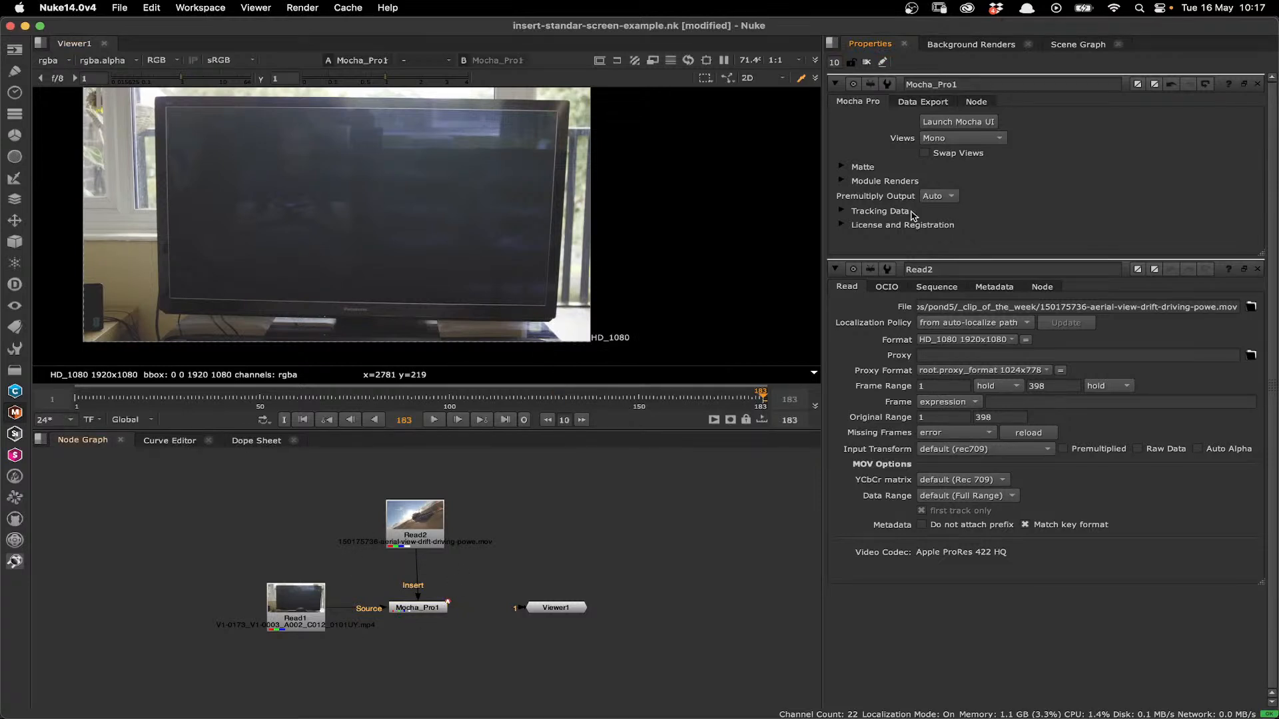
left_click(420, 536)
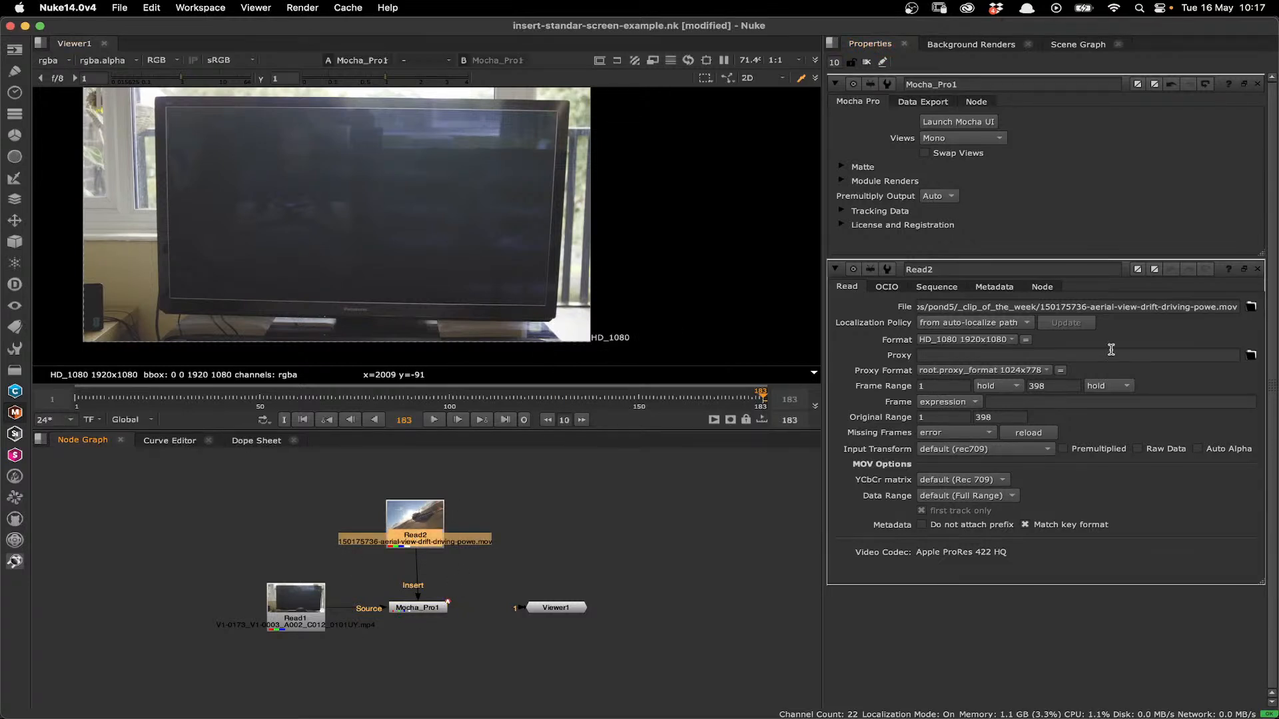
- Enable the Mocha Pro node's module render as Insert: Composite and check the insert on several frames of the shot
left_click(843, 181)
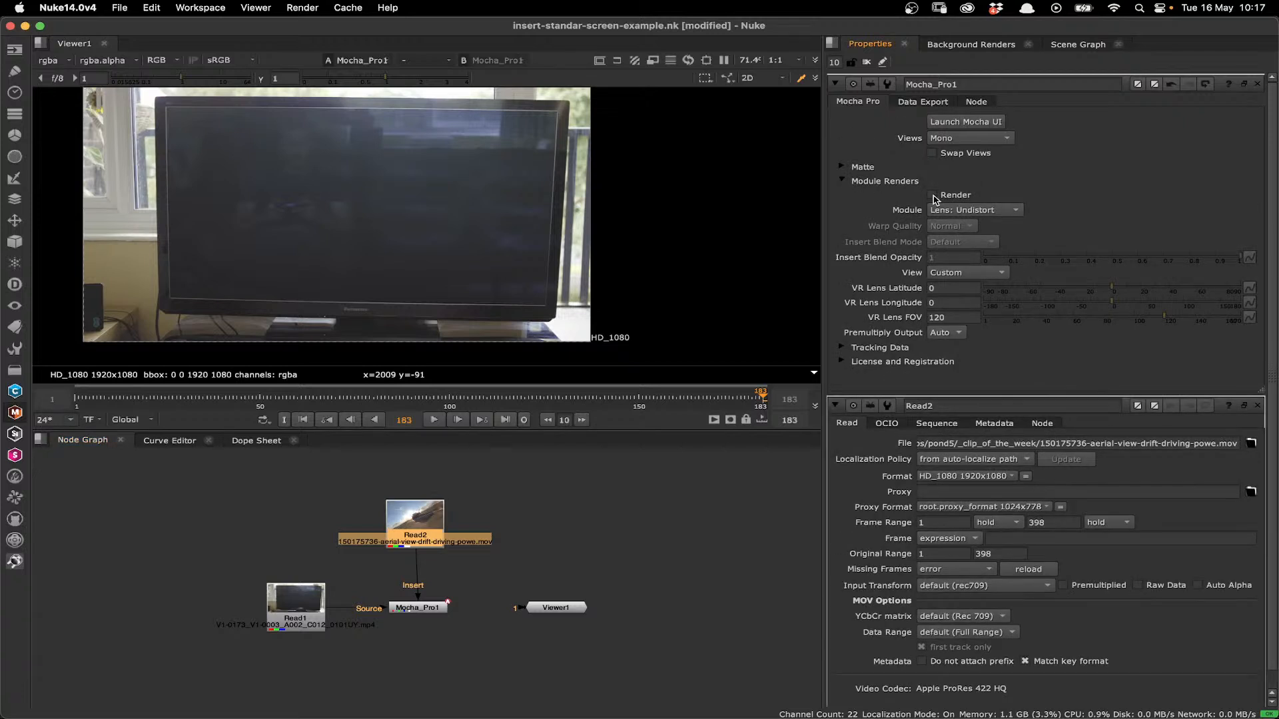
left_click(986, 211)
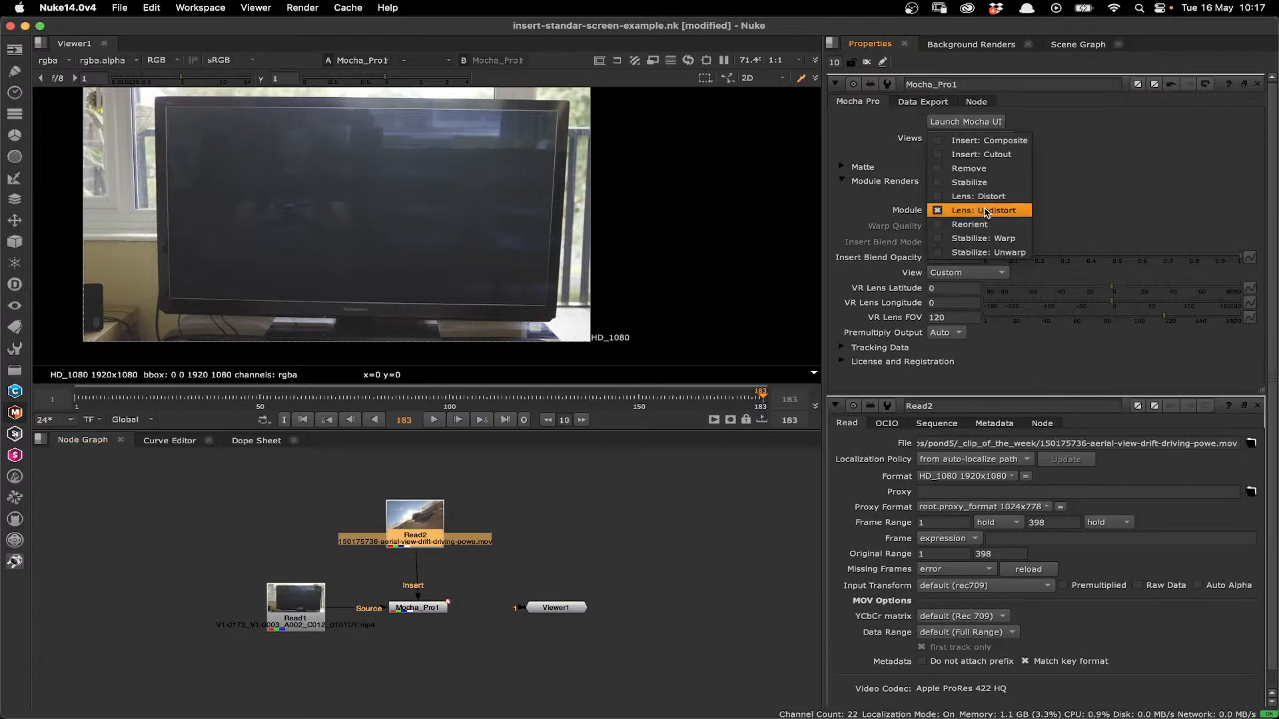
left_click(974, 141)
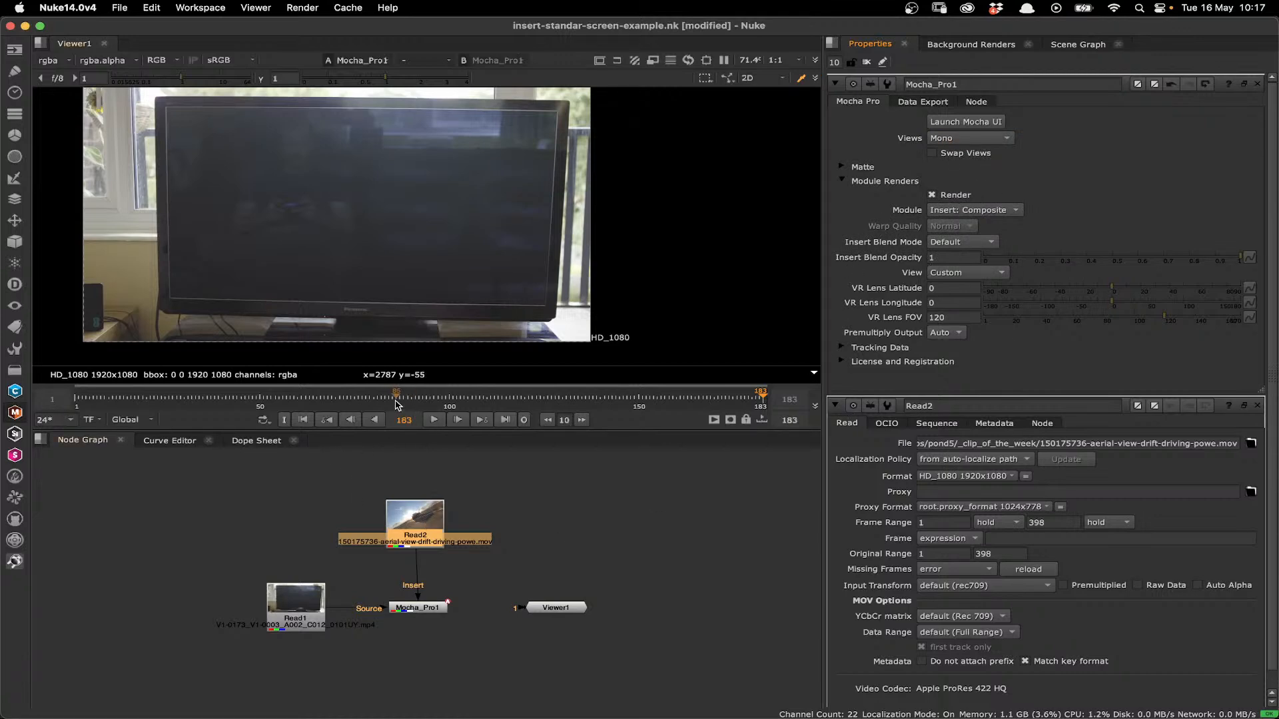
left_click(301, 421)
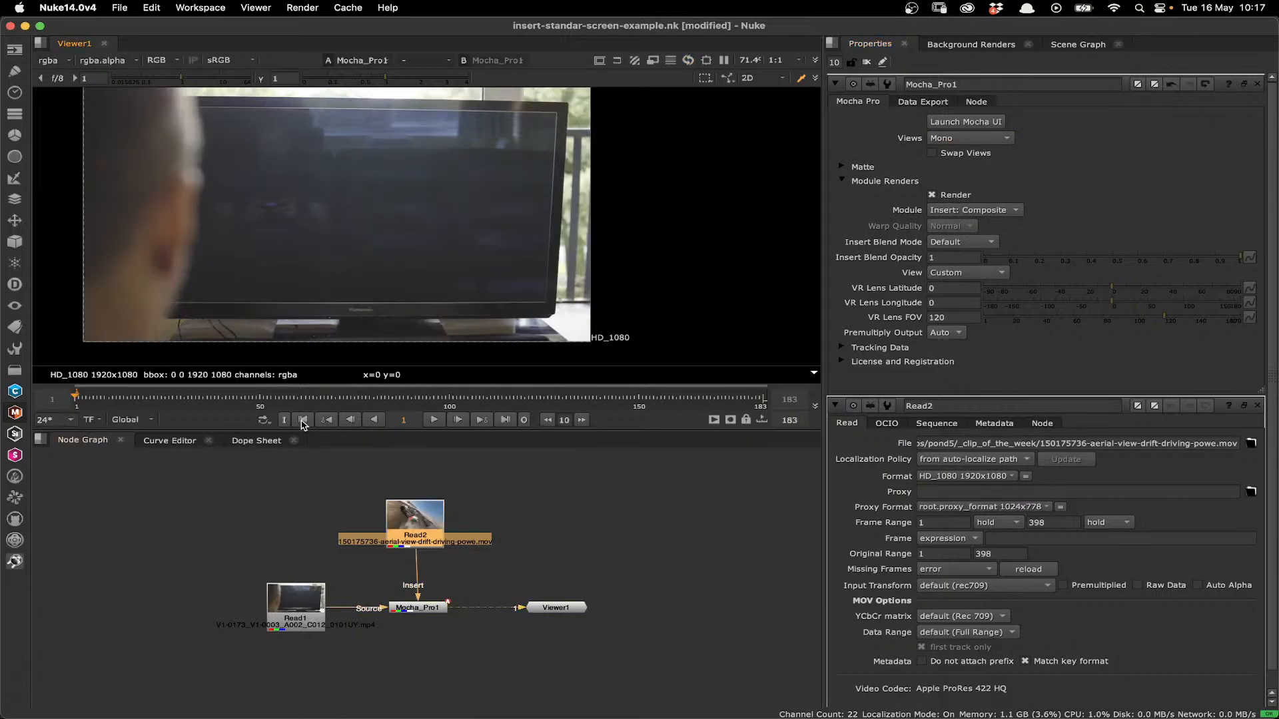
left_click_drag(537, 398, 646, 393)
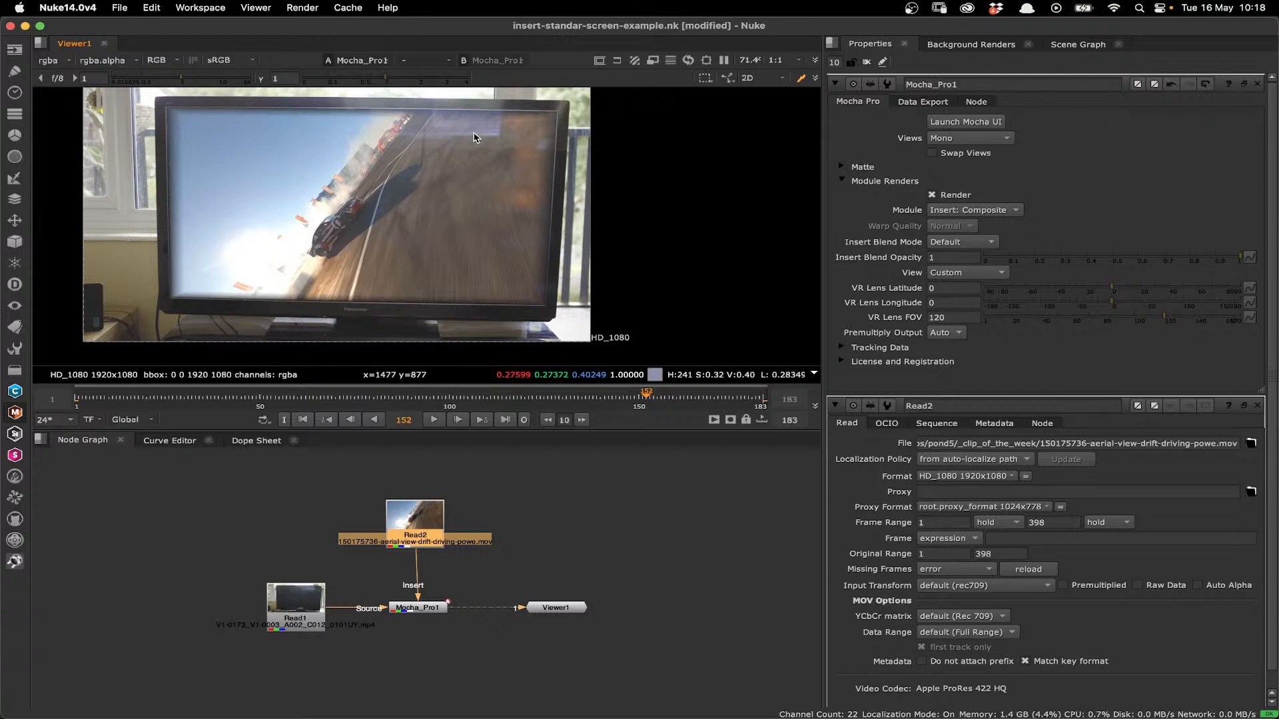
- Set the Mocha Pro node's insert blend mode to Multiply
left_click(973, 247)
left_click(964, 291)
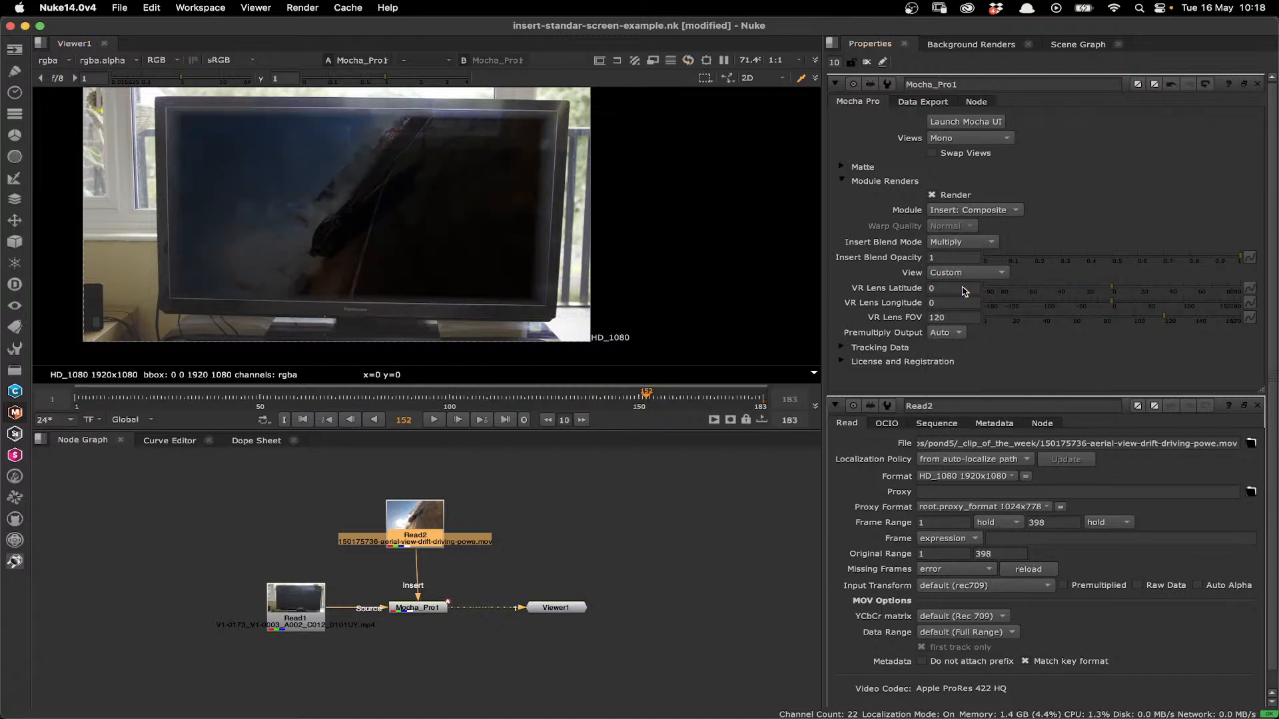
left_click(970, 242)
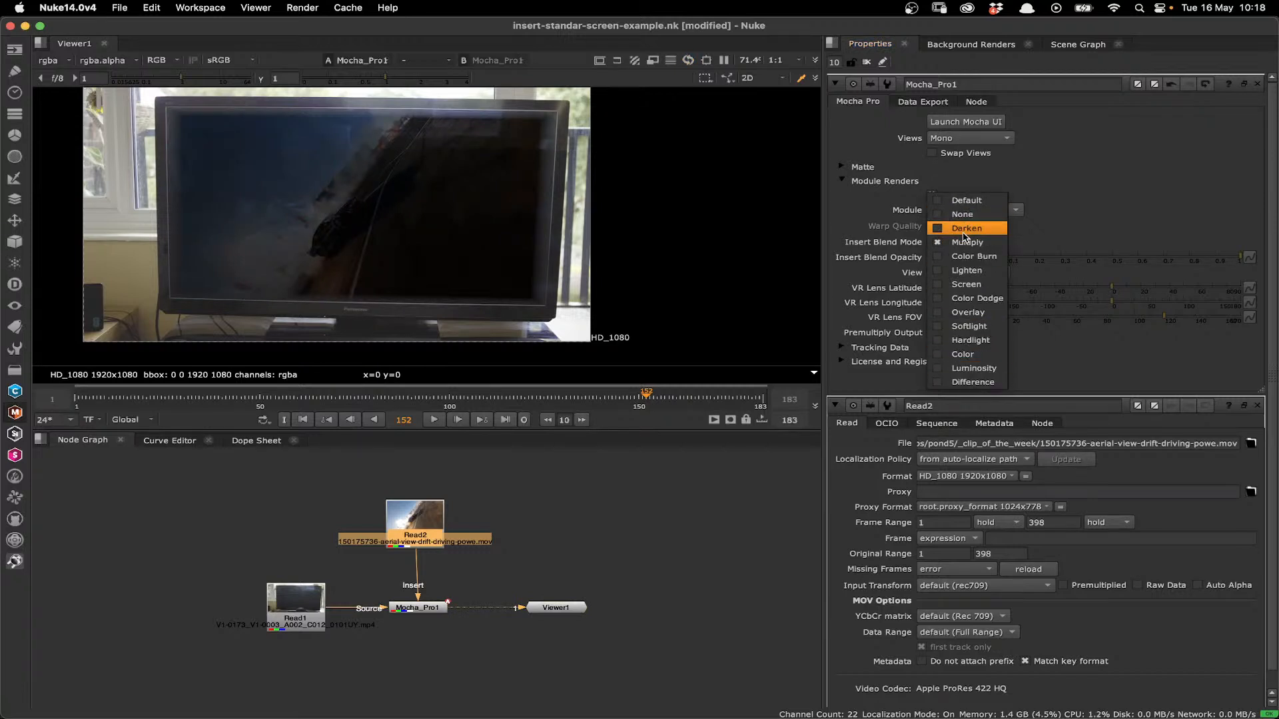
left_click(1087, 213)
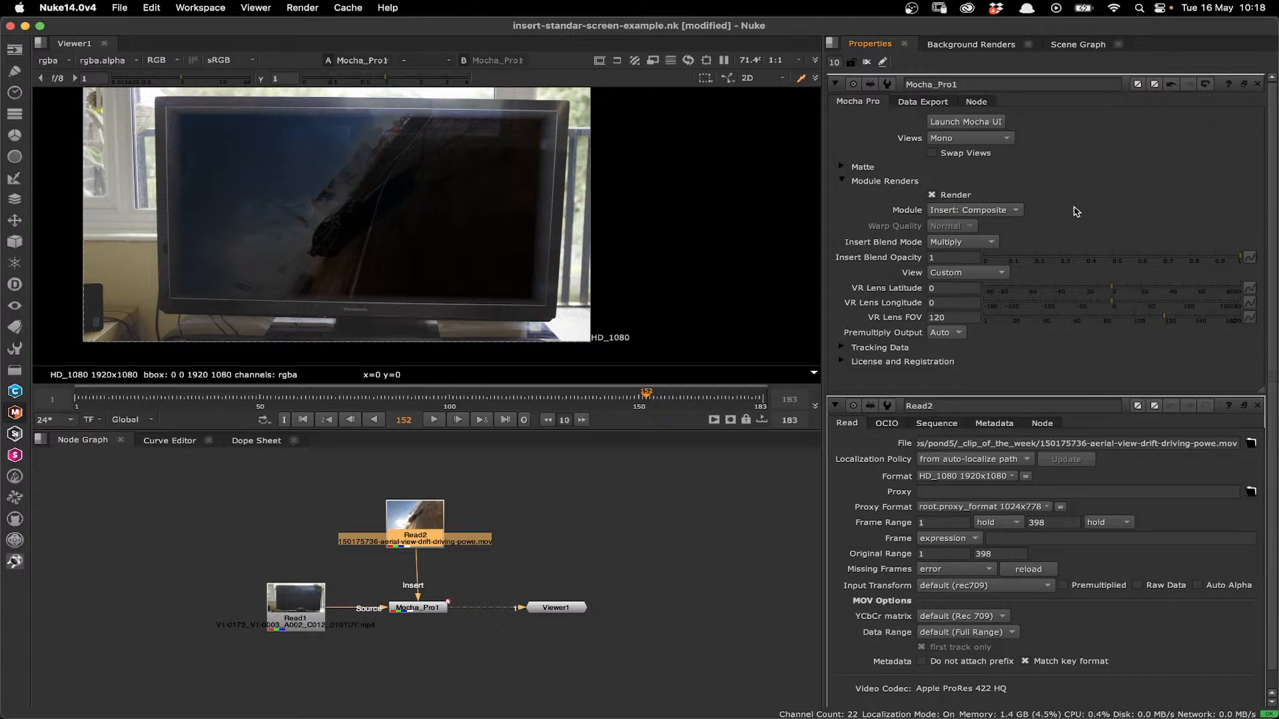
- Switch the rendered module to Insert: Cutout and check the isolated insert at frame 136
left_click(981, 217)
left_click(959, 227)
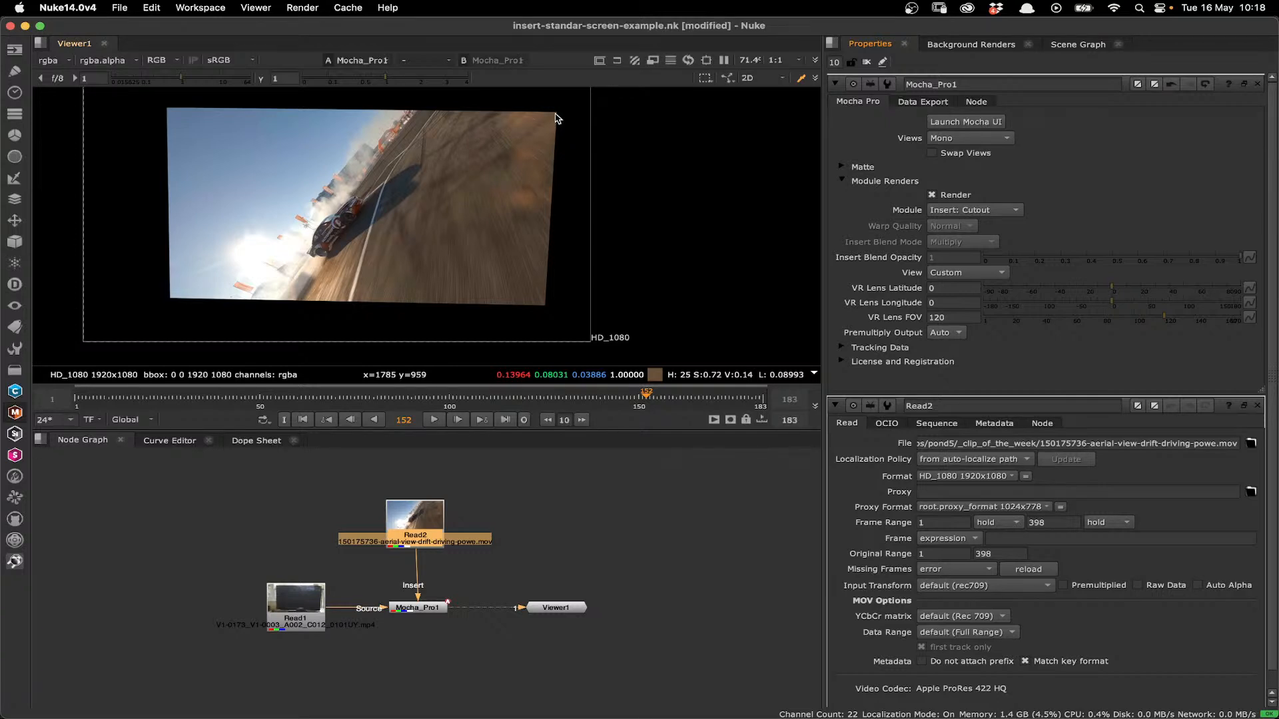
left_click(584, 398)
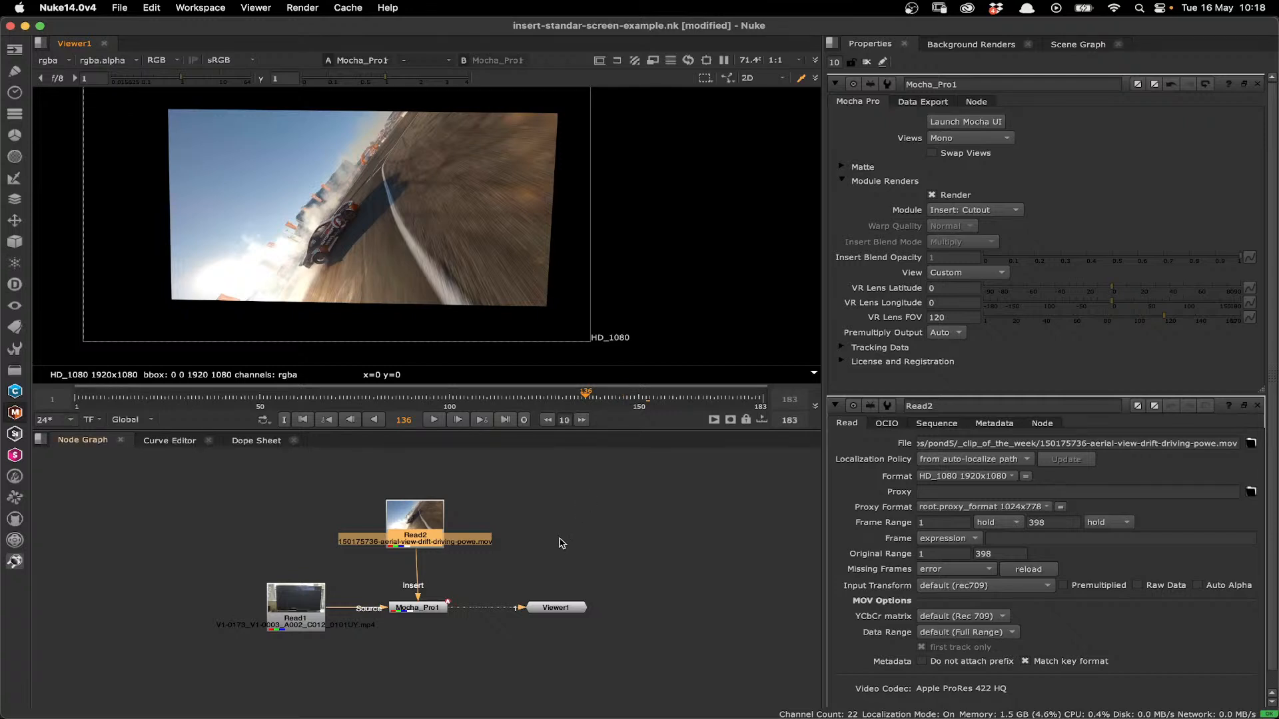
- Replace the racing clip on the Mocha Pro node's Insert input with 061336664-two-women-using-modern-device-.mov, read in as a new node
left_click_drag(420, 522, 364, 498)
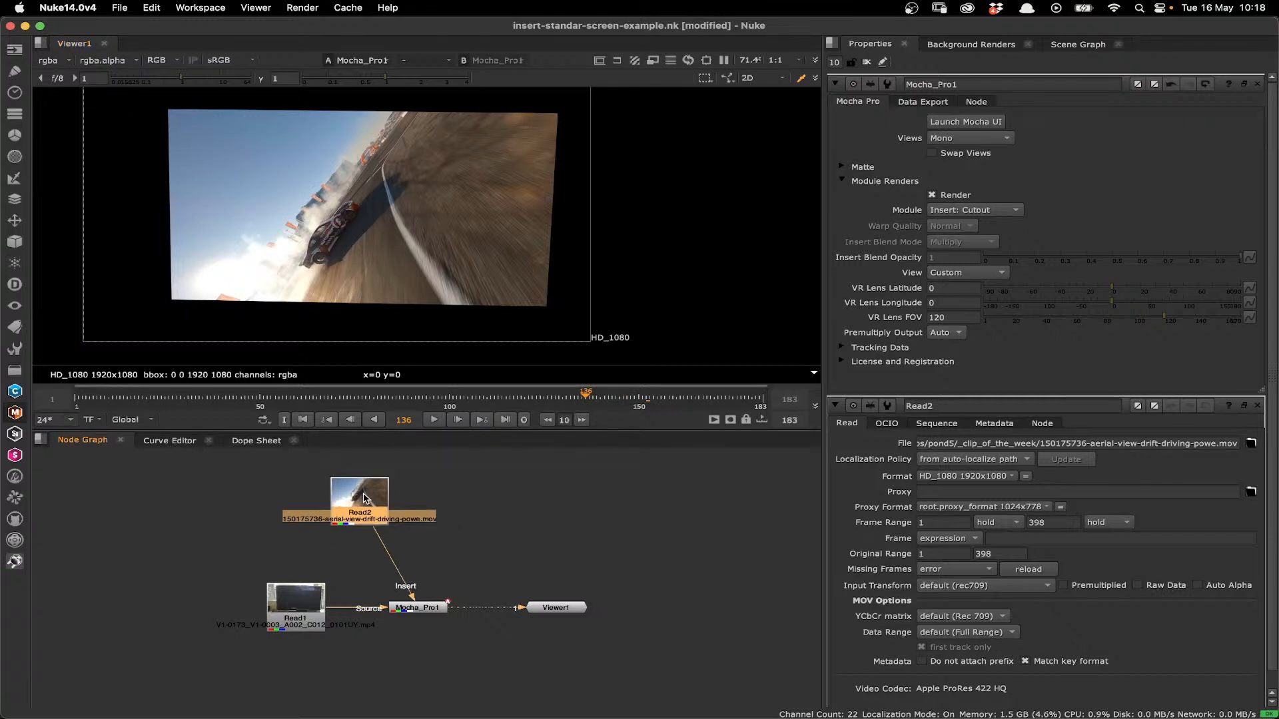
left_click_drag(413, 599, 399, 558)
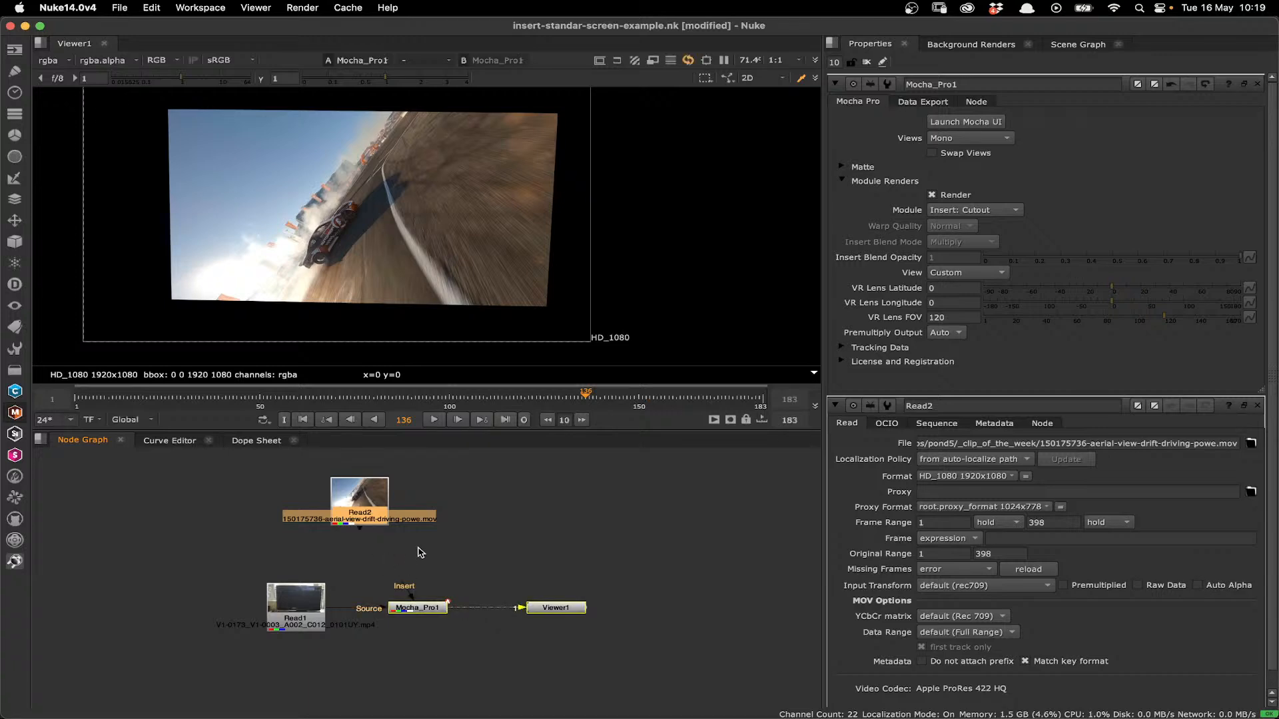
left_click(475, 498)
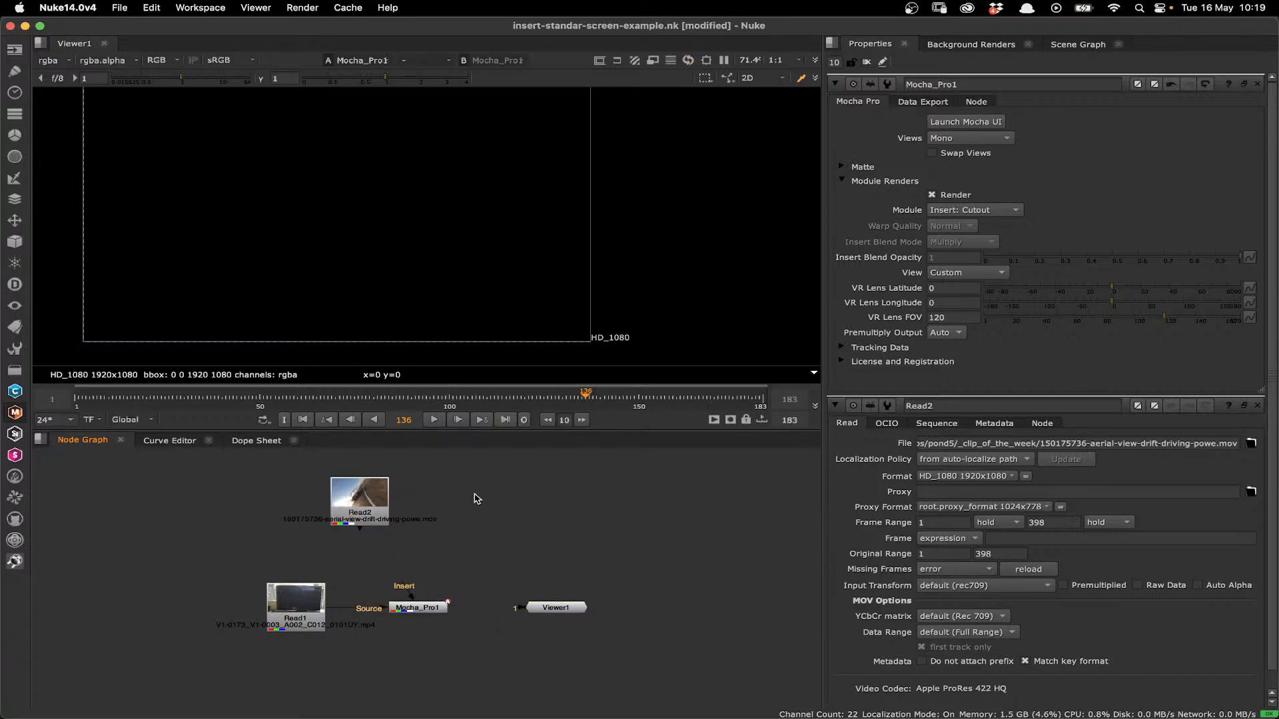
key("r")
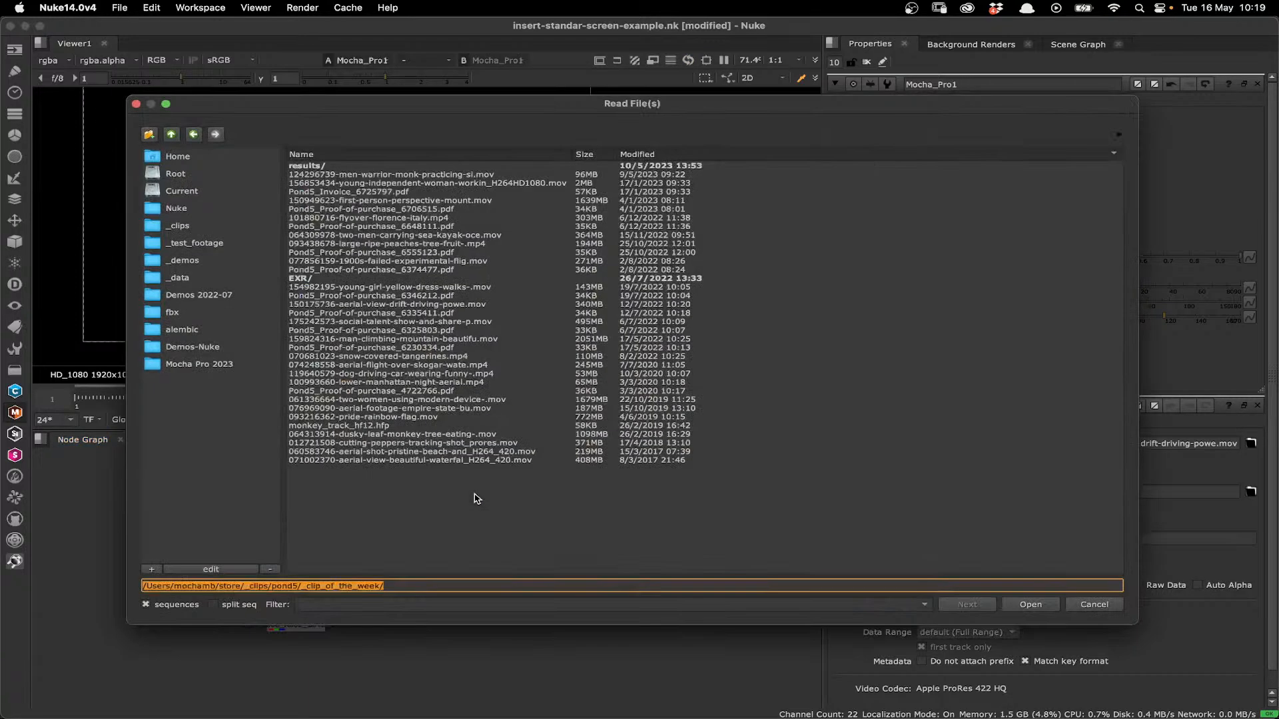
double_click(346, 402)
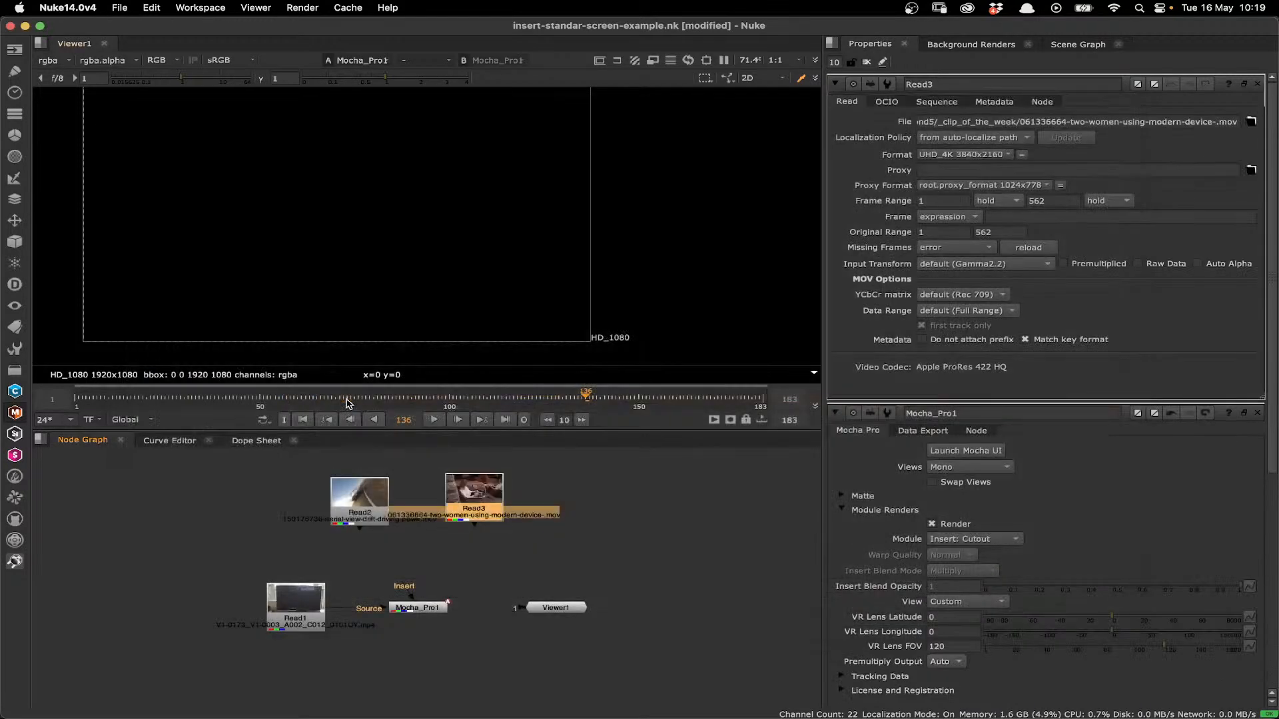
left_click_drag(464, 523, 440, 596)
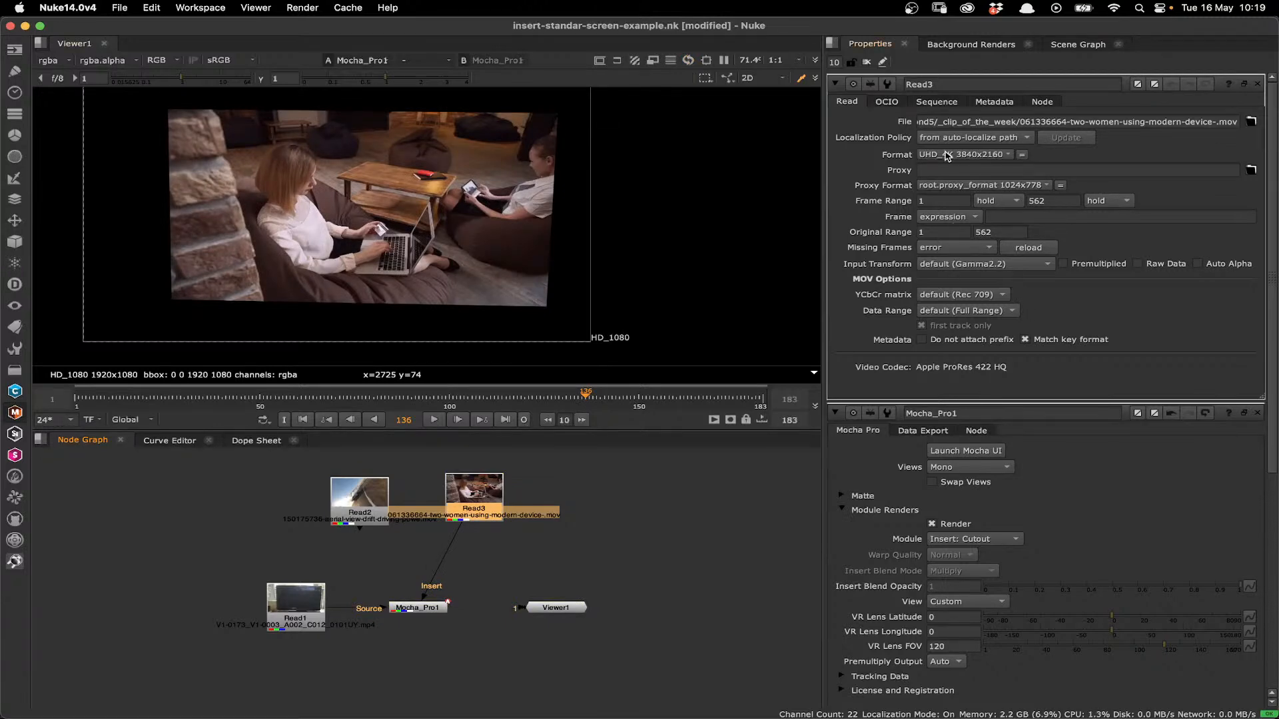
- Render the module as Insert: Composite with the Screen insert blend mode, moving the racing clip's Read node aside
left_click(974, 539)
left_click(988, 524)
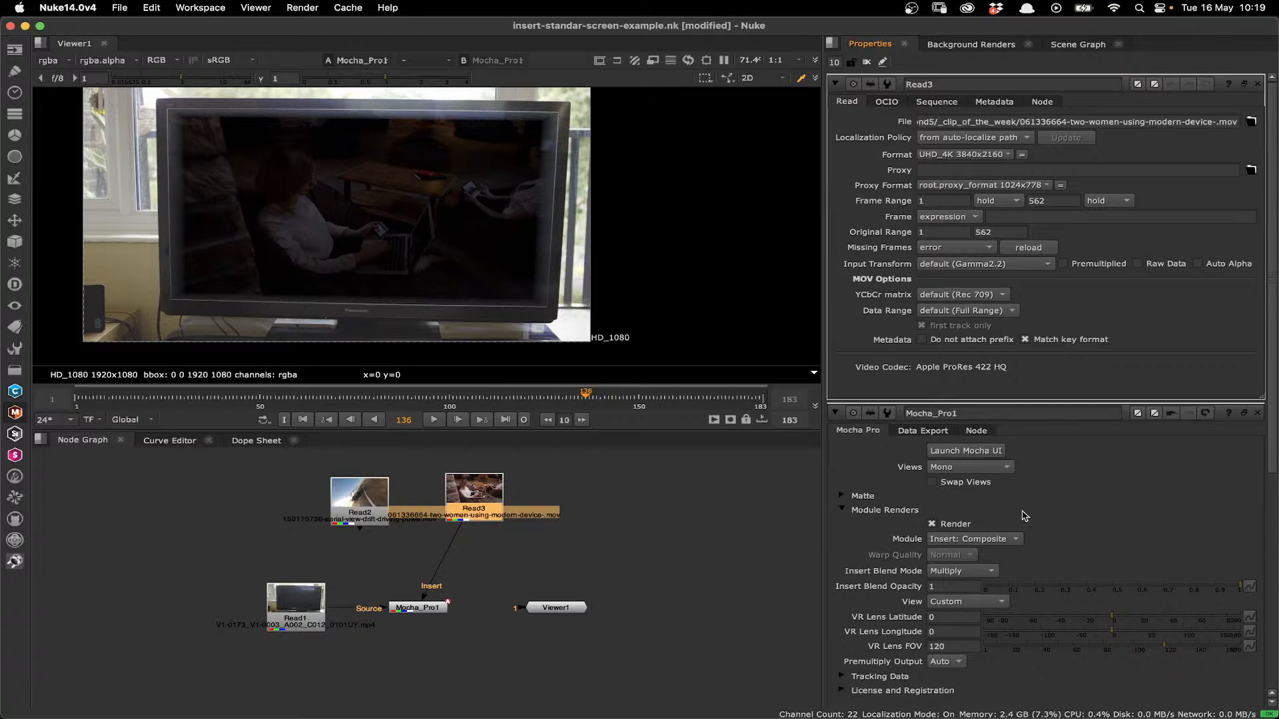
left_click_drag(369, 494, 335, 492)
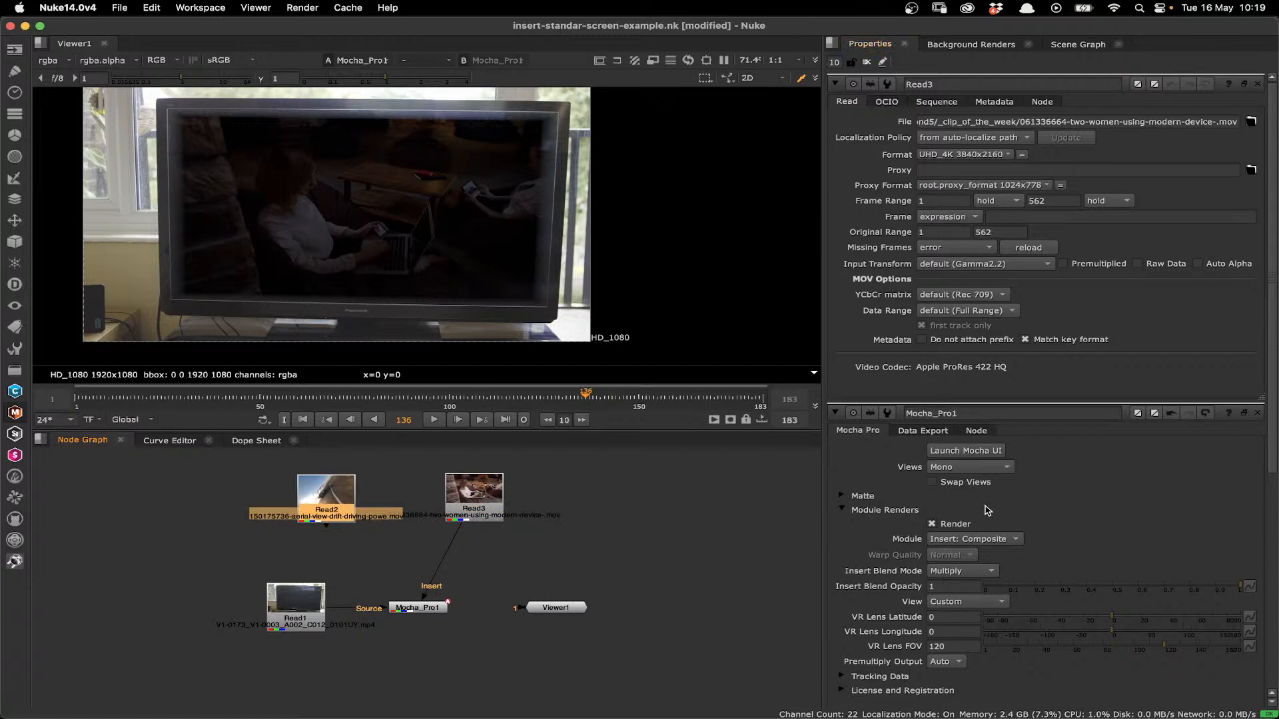
left_click(984, 540)
left_click(983, 539)
left_click(963, 571)
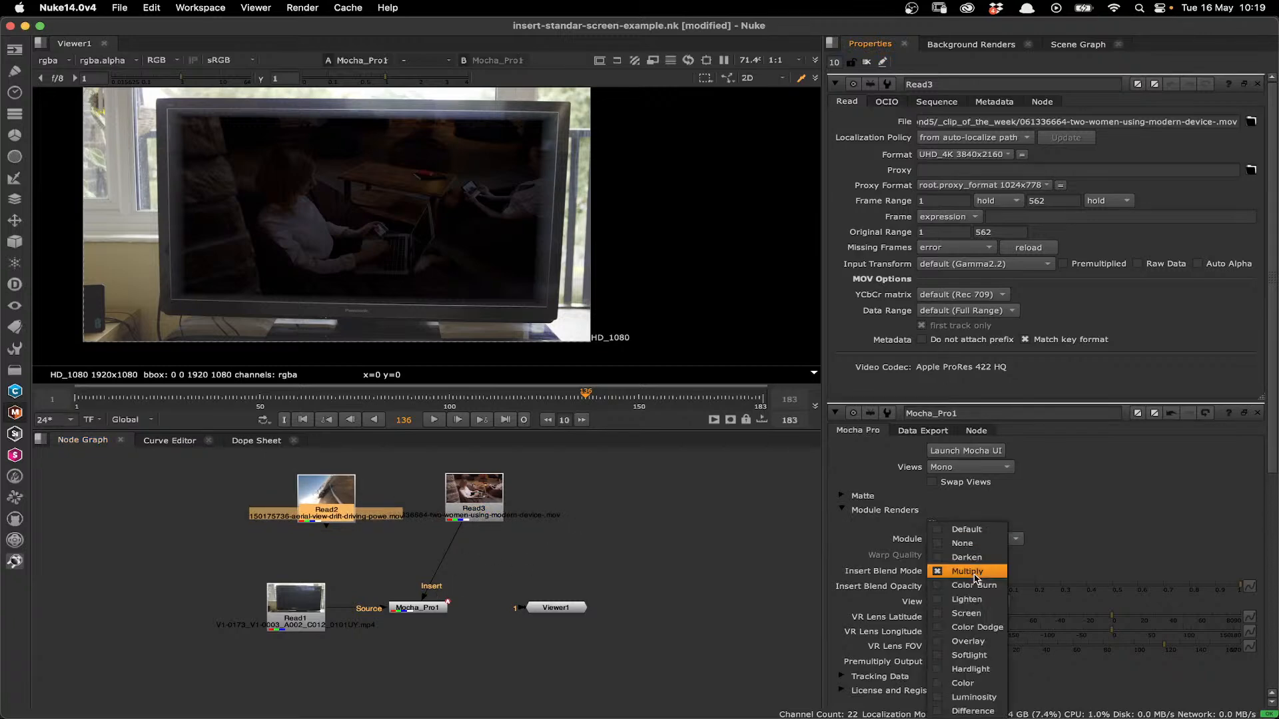
left_click(962, 586)
- Disconnect the replacement clip, reconnect the racing clip to the Insert input, and bring up the Mocha Pro node's properties
left_click_drag(424, 597, 473, 578)
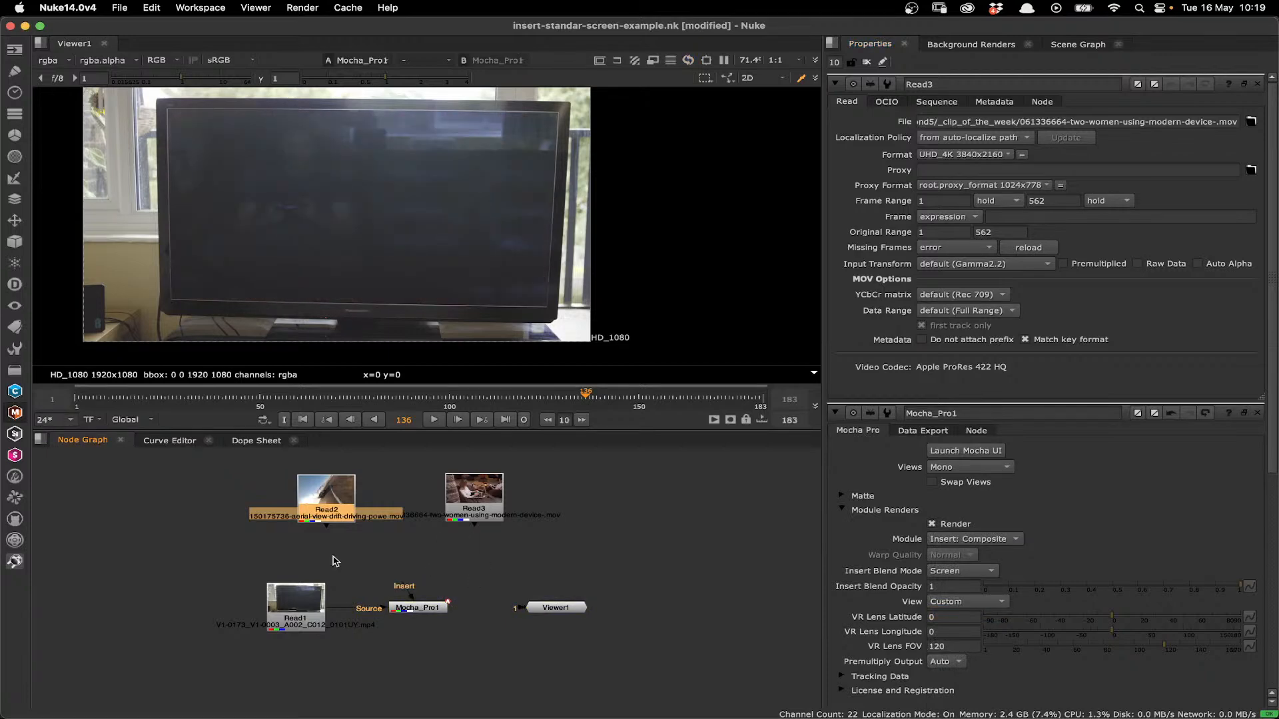
left_click_drag(333, 558, 328, 488)
double_click(416, 611)
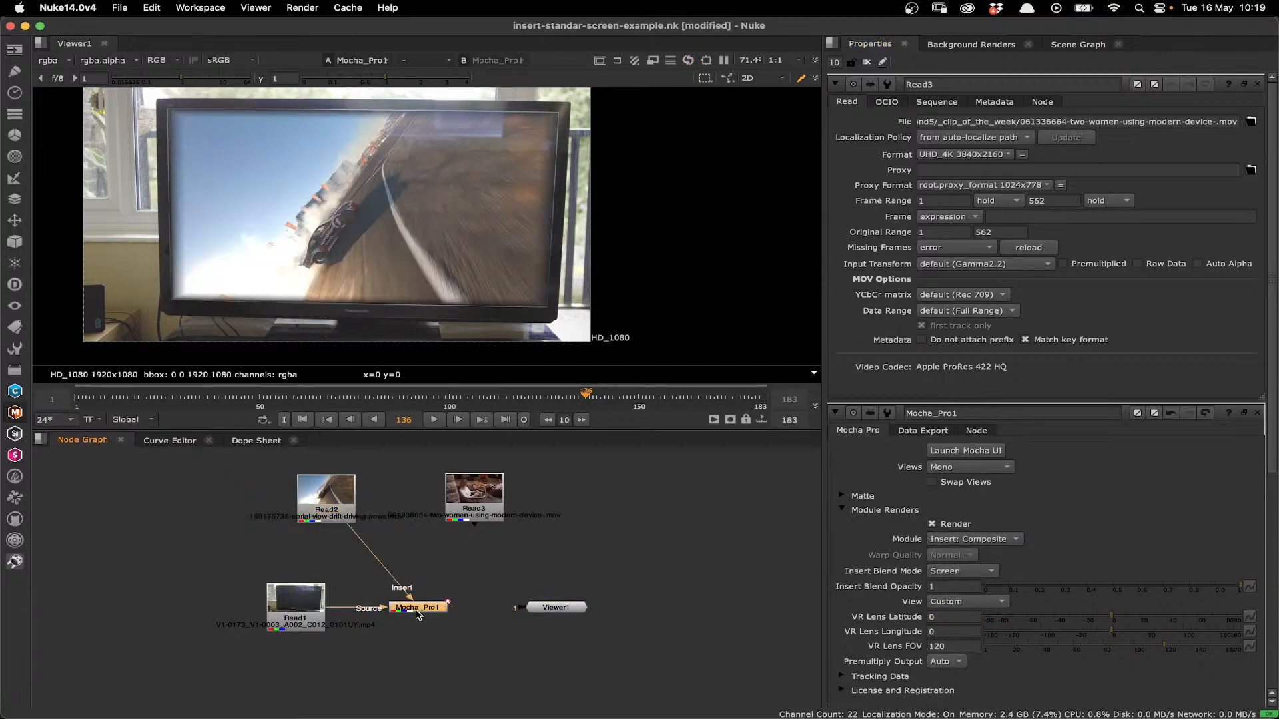
- Set the Mocha Pro node's rendered module to Insert: Cutout for the racing clip
left_click(344, 521)
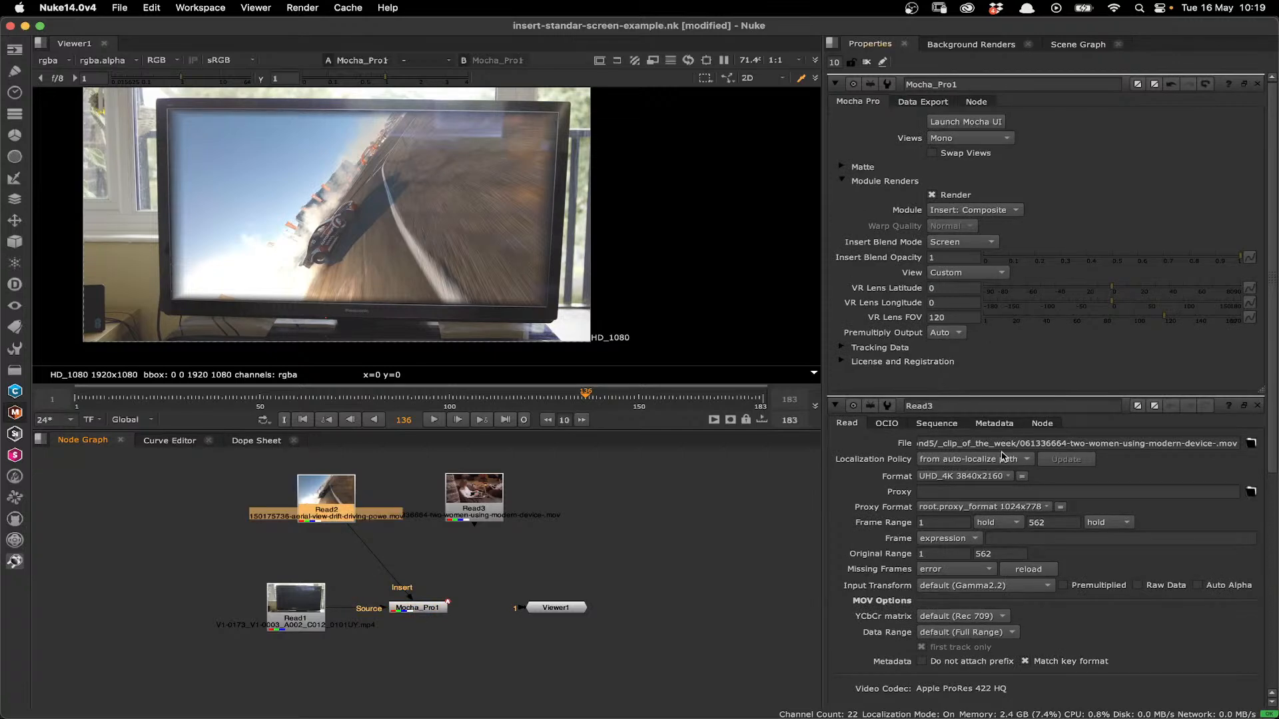
left_click(969, 210)
left_click(965, 223)
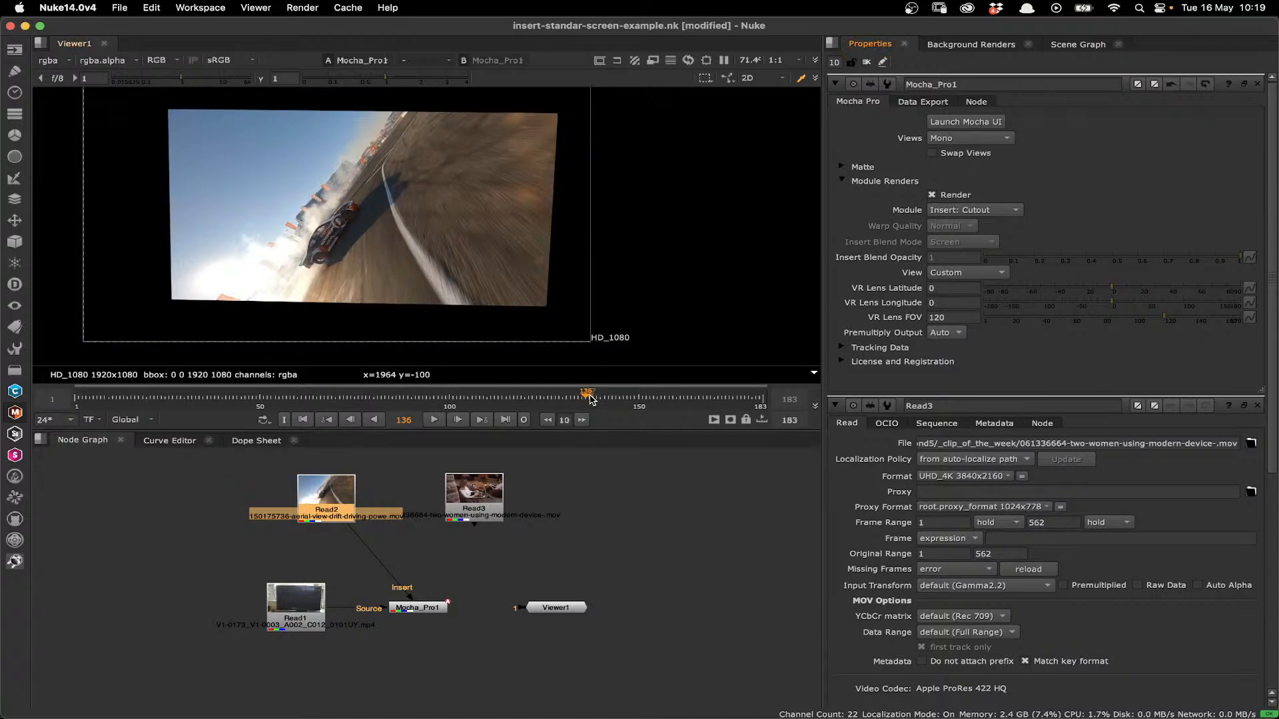
- Apply the Mocha matte to the cutout render, check it at frame 134, and view a single channel
left_click(844, 168)
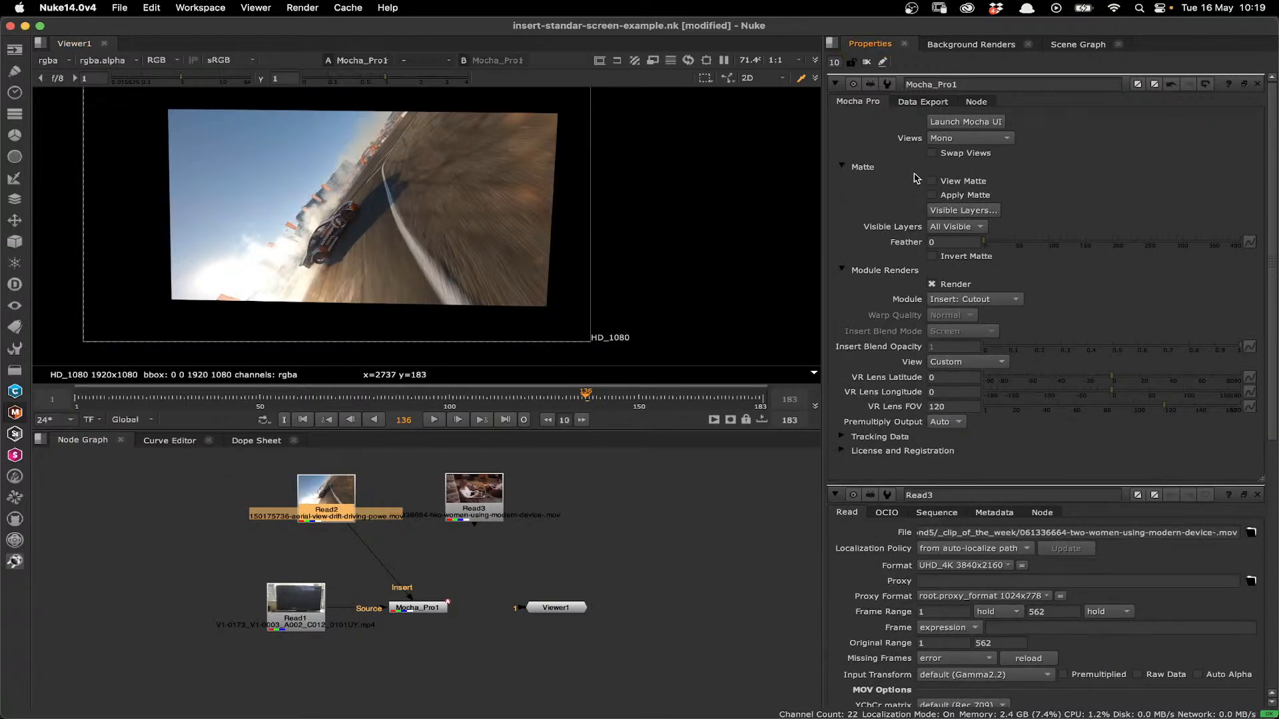
left_click(932, 195)
left_click(528, 397)
left_click(578, 398)
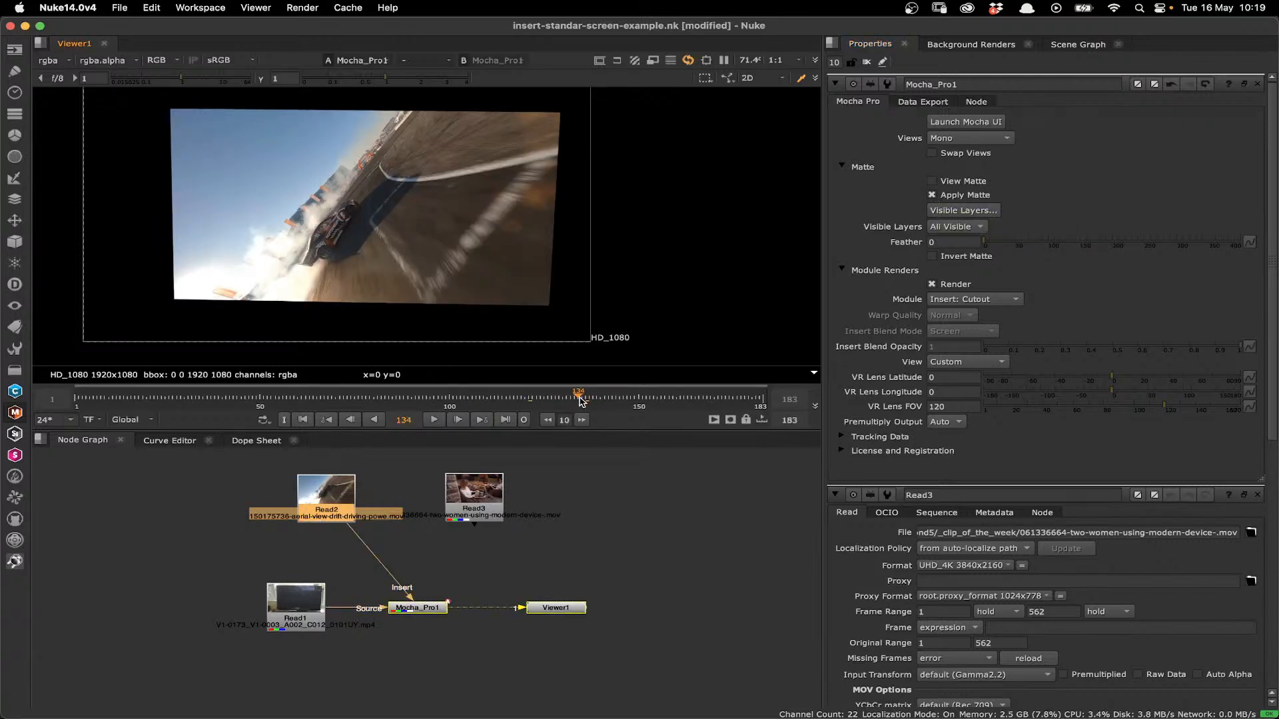
left_click(158, 60)
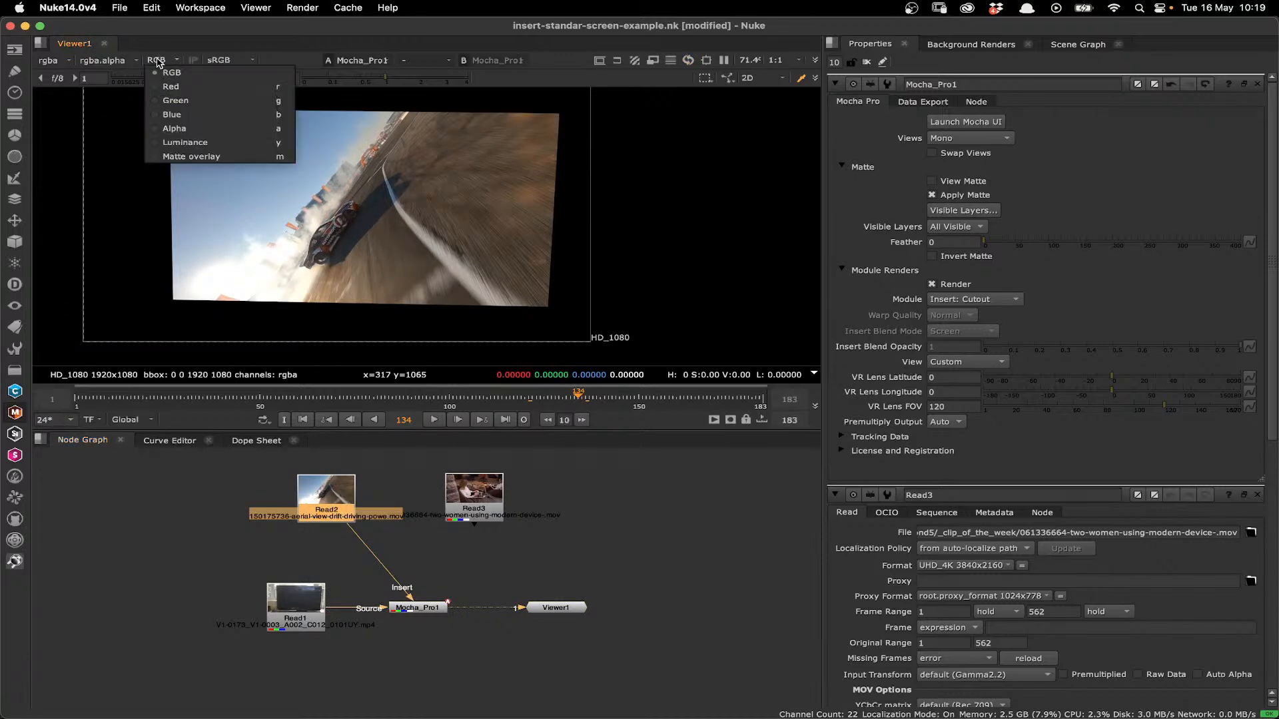
left_click(172, 112)
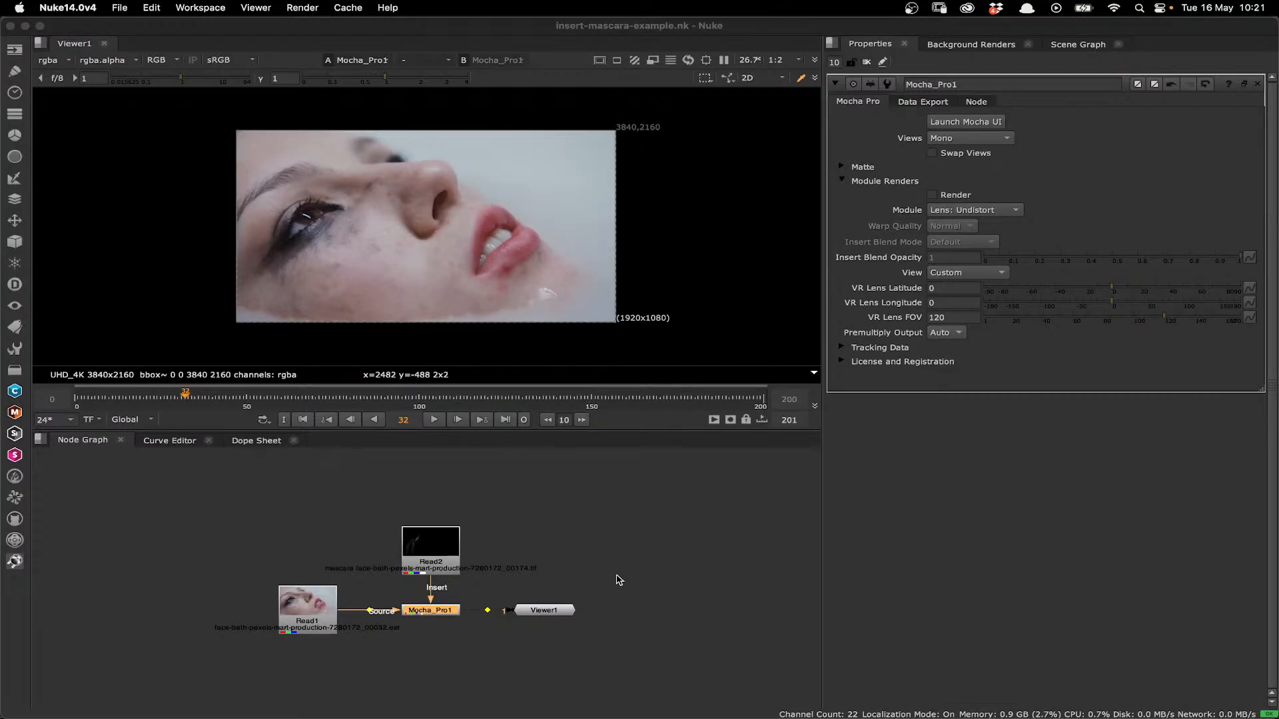
- Switch to the insert-curved screen-example.nk script and launch the Mocha Pro interface from its Mocha Pro node
key("alt+Tab")
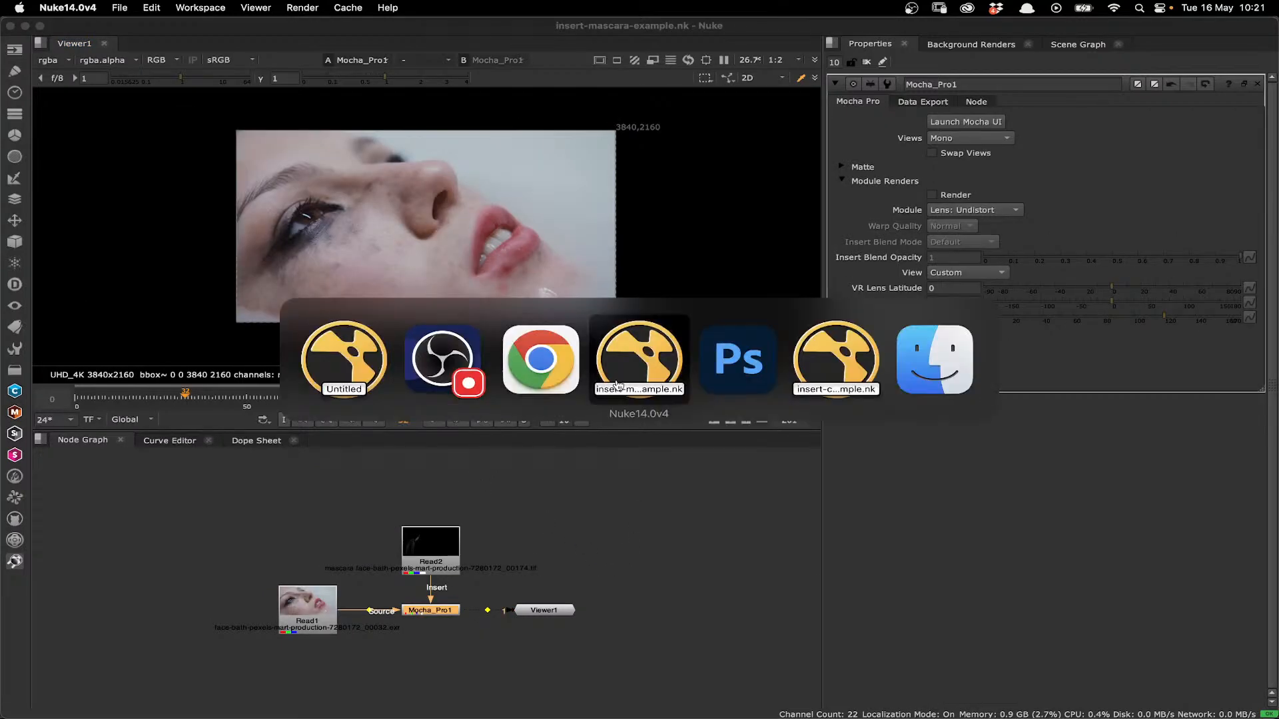
key("super+Tab")
left_click(809, 382)
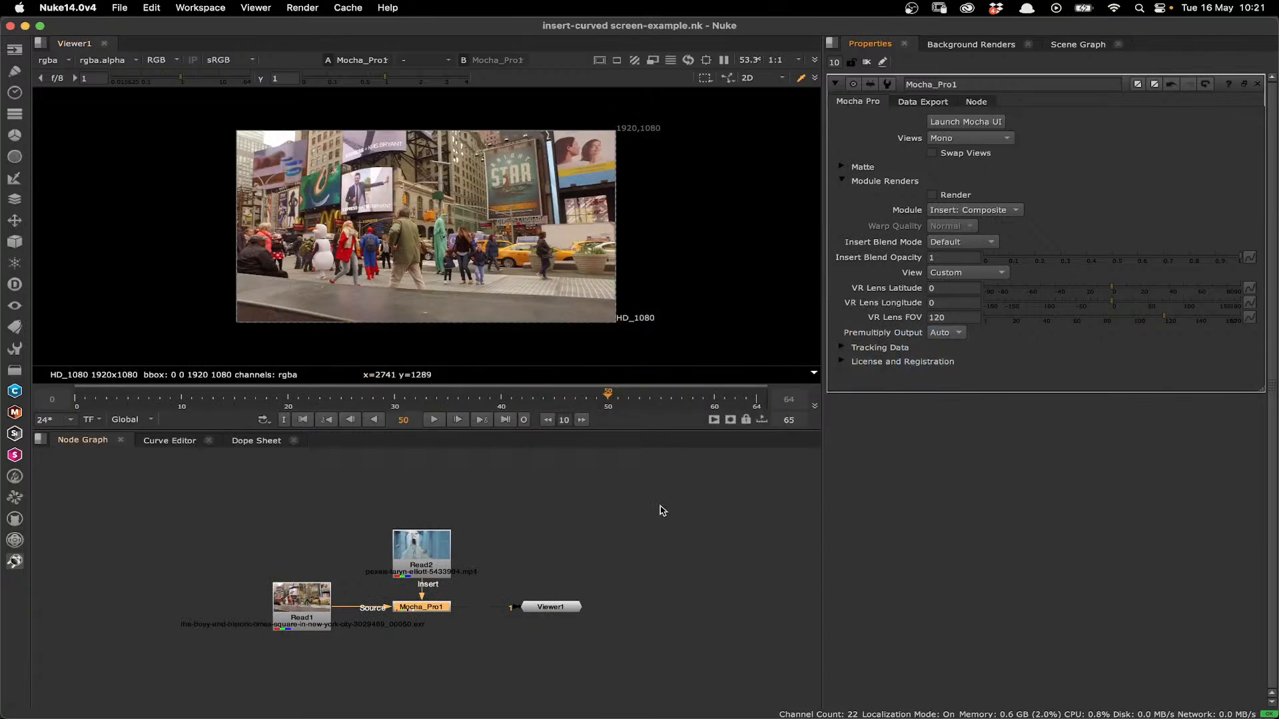
left_click(954, 130)
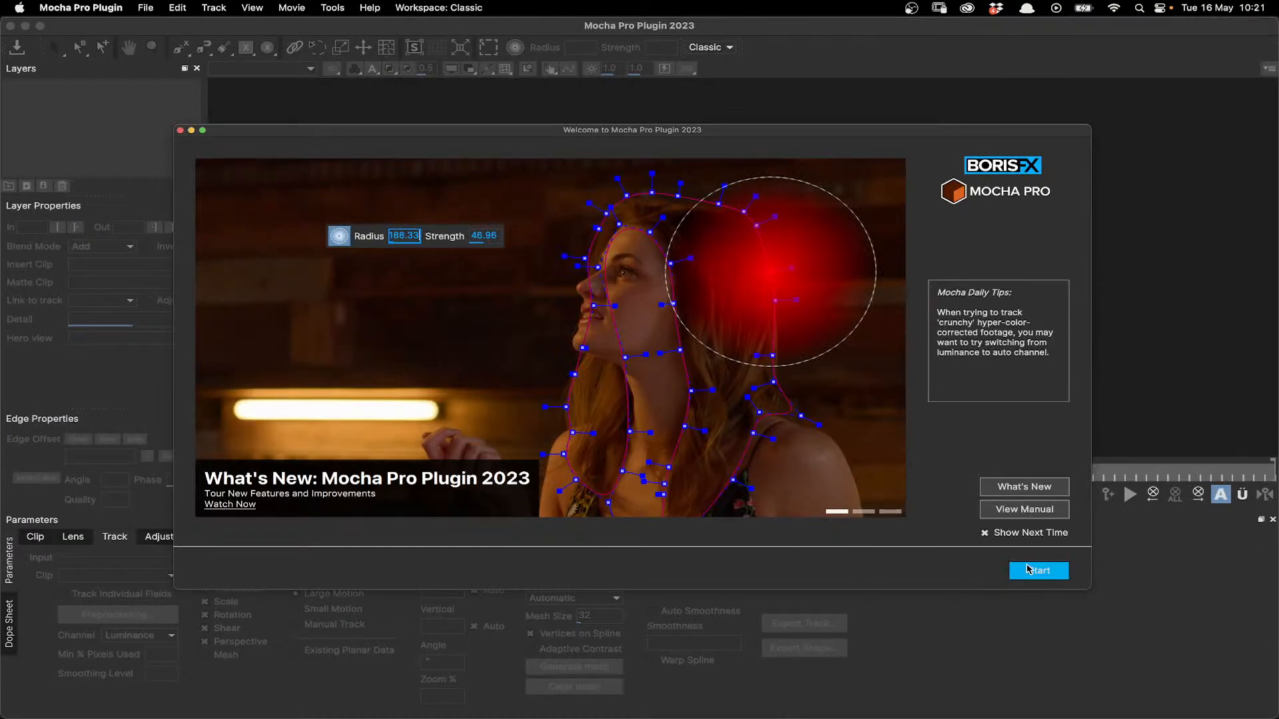
left_click(1030, 569)
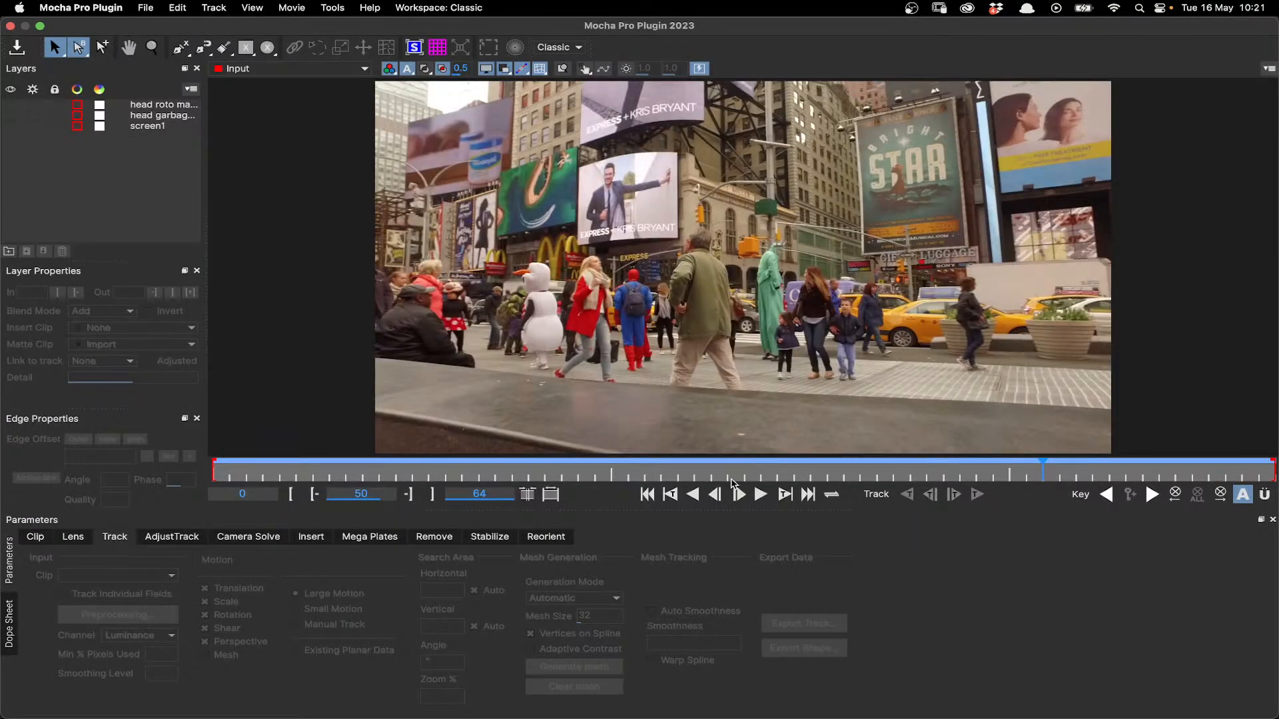
- Examine the Times Square clip from the first frame to frame 64, looking at the billboards and the man in front
left_click_drag(738, 476, 215, 478)
key("x")
left_click_drag(784, 156, 746, 146)
scroll(610, 216, "up", 1)
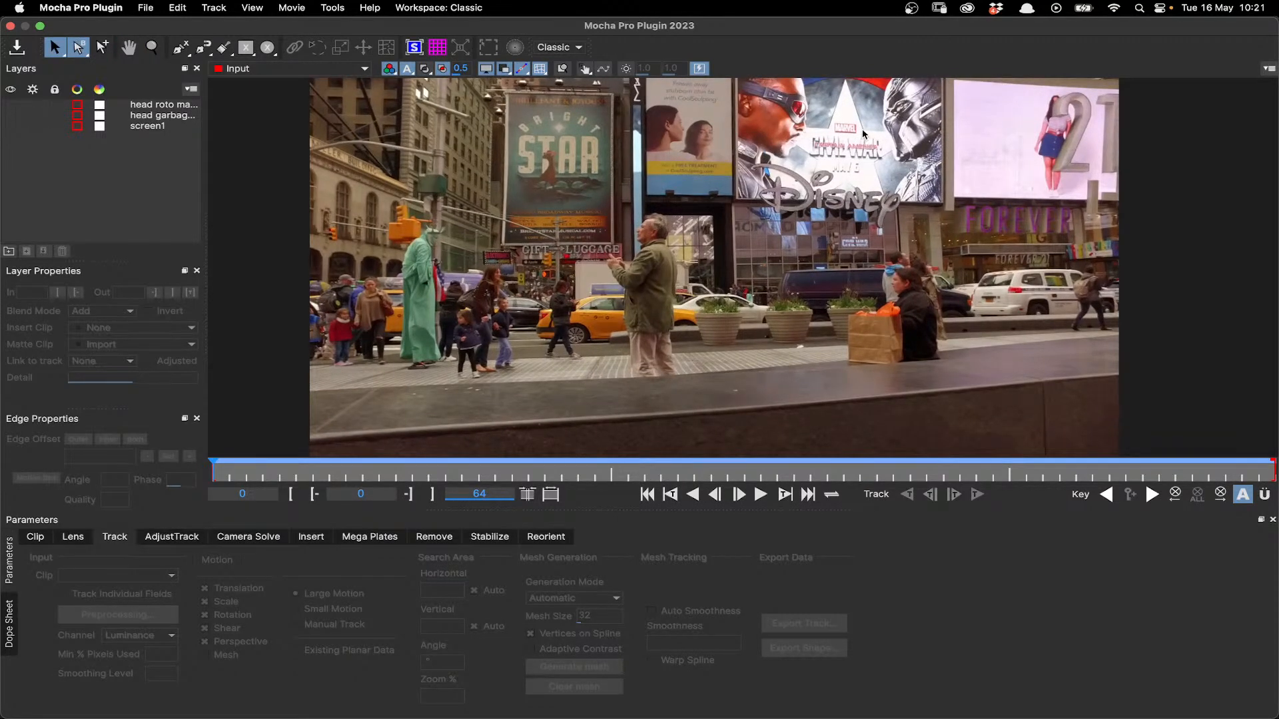
left_click_drag(413, 471, 972, 473)
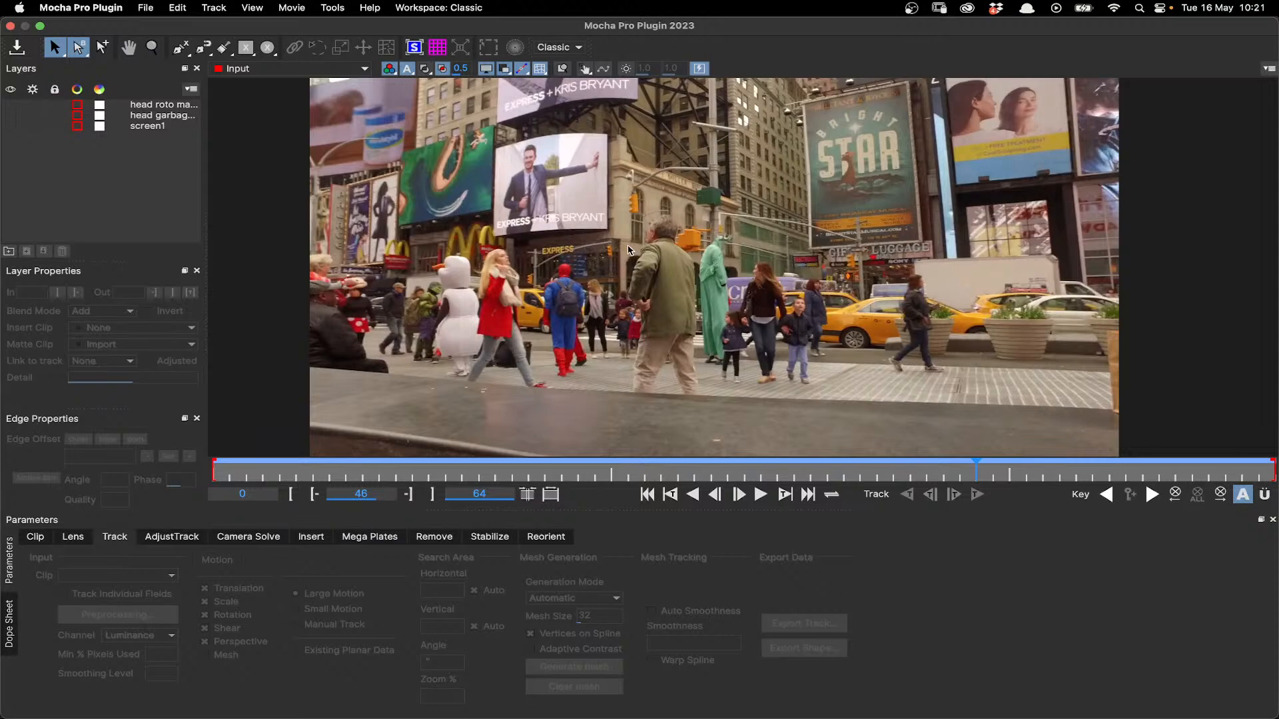
left_click_drag(976, 472, 1158, 483)
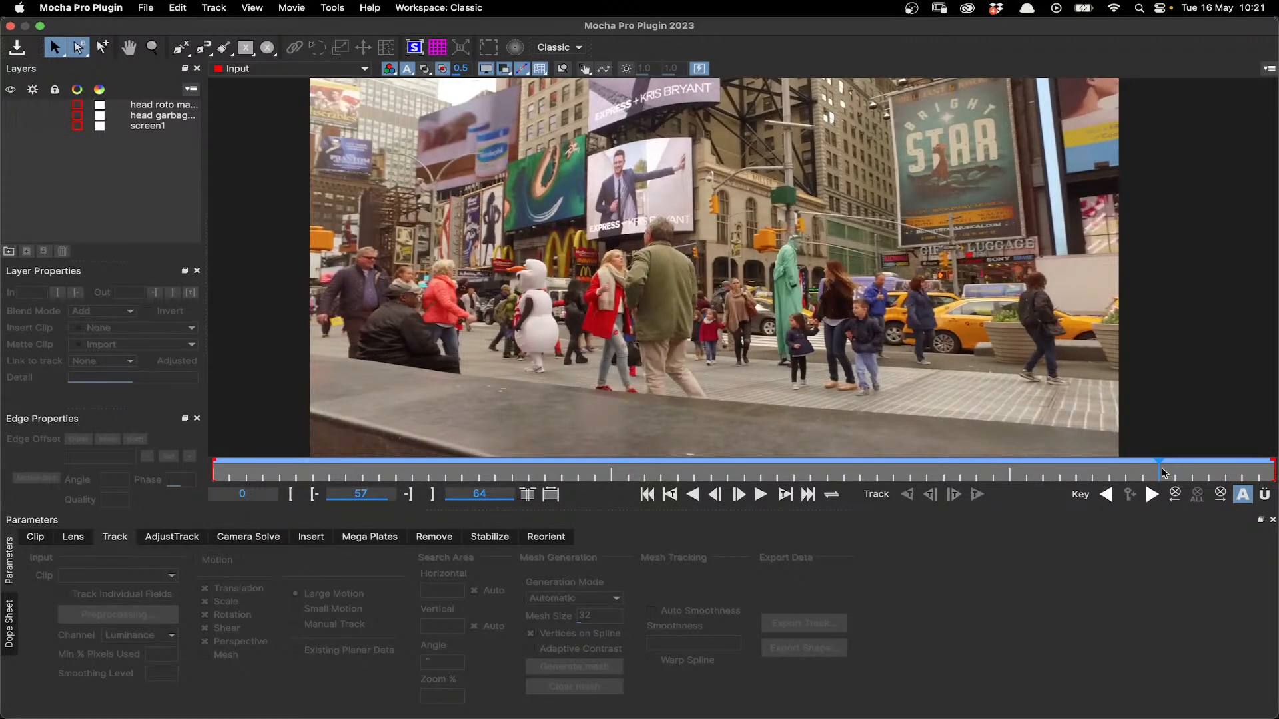
left_click_drag(1161, 470, 1275, 469)
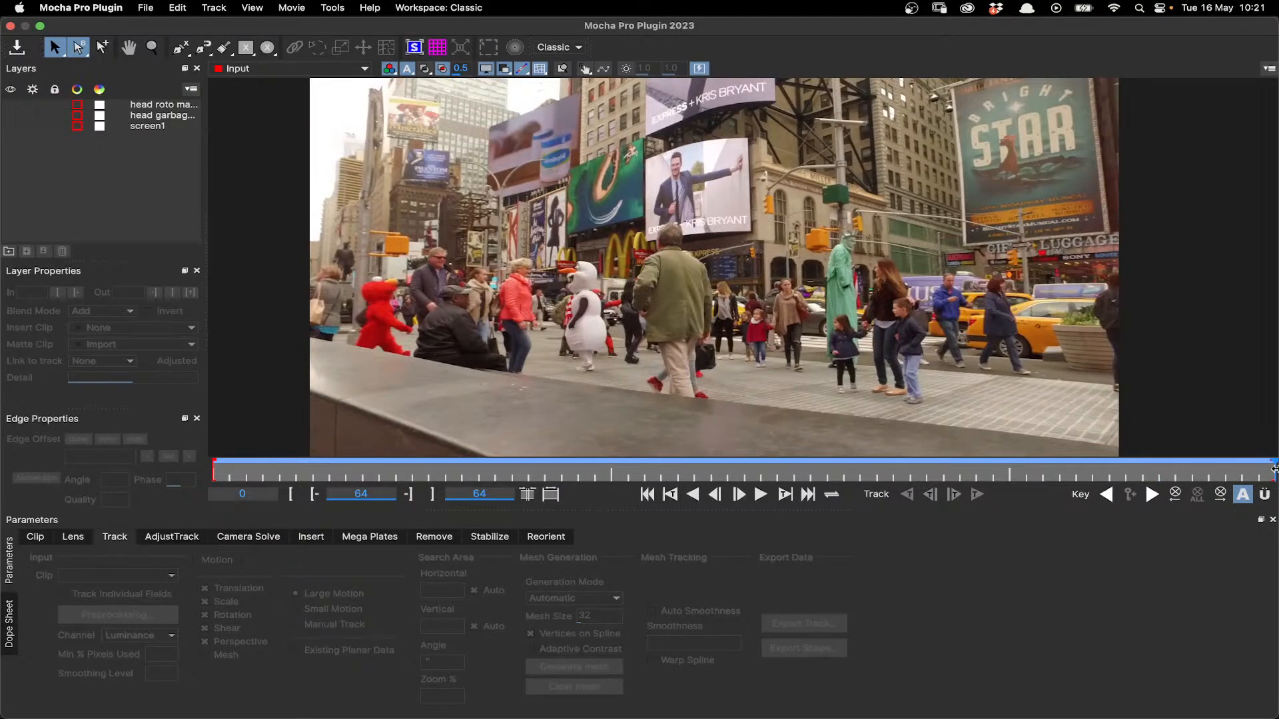
- Show the head garbage matte layer and check its shape around the man's head between frames 47 and 64
left_click(134, 115)
left_click(10, 115)
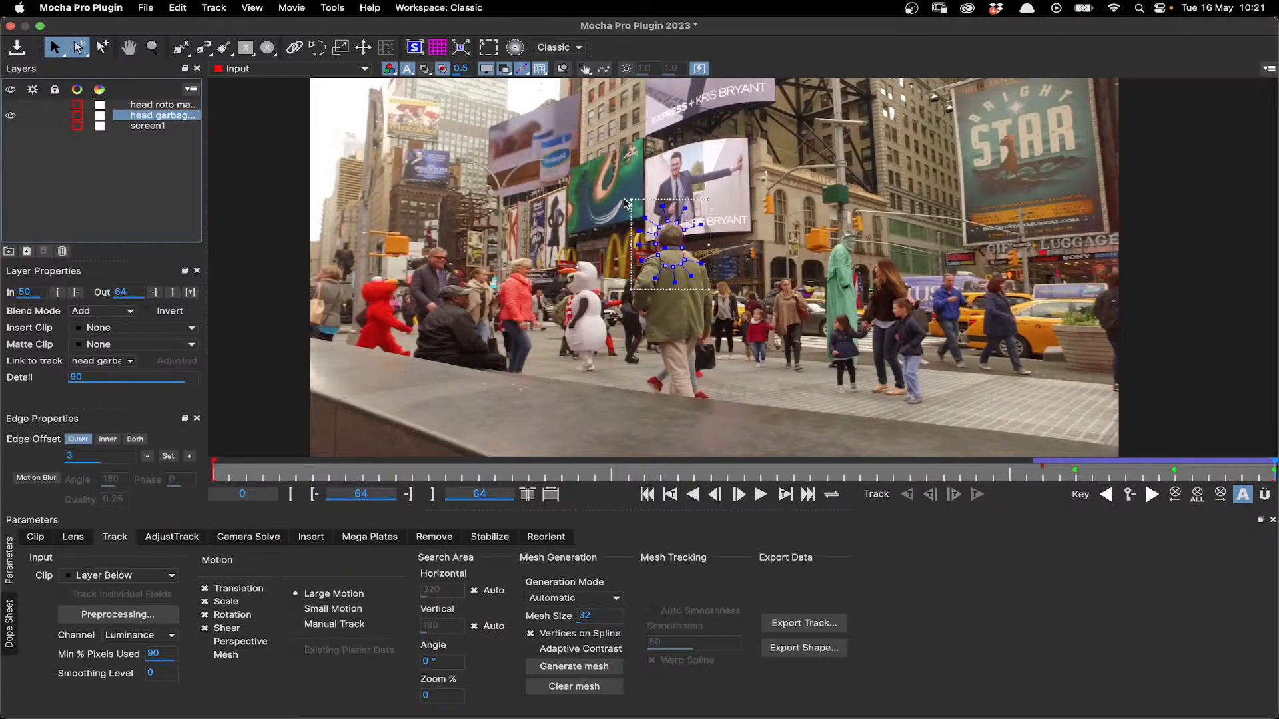
scroll(619, 200, "up", 3)
scroll(655, 224, "up", 1)
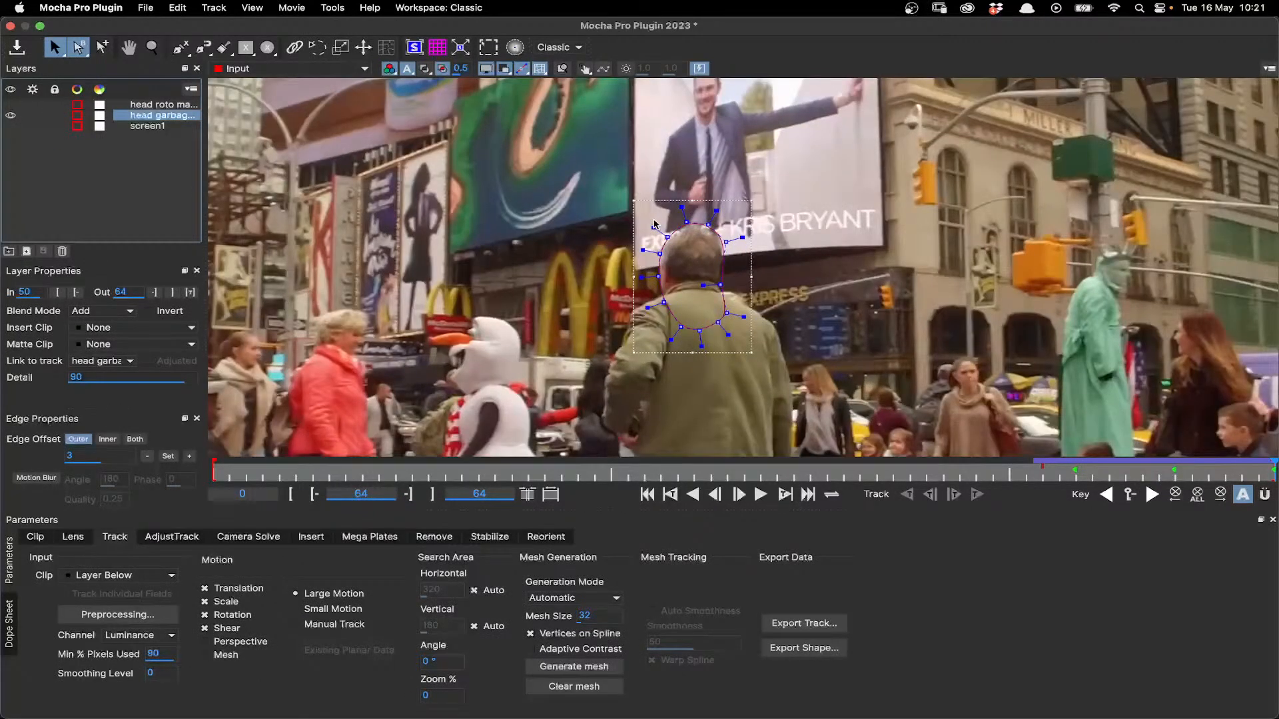
left_click_drag(1274, 470, 993, 469)
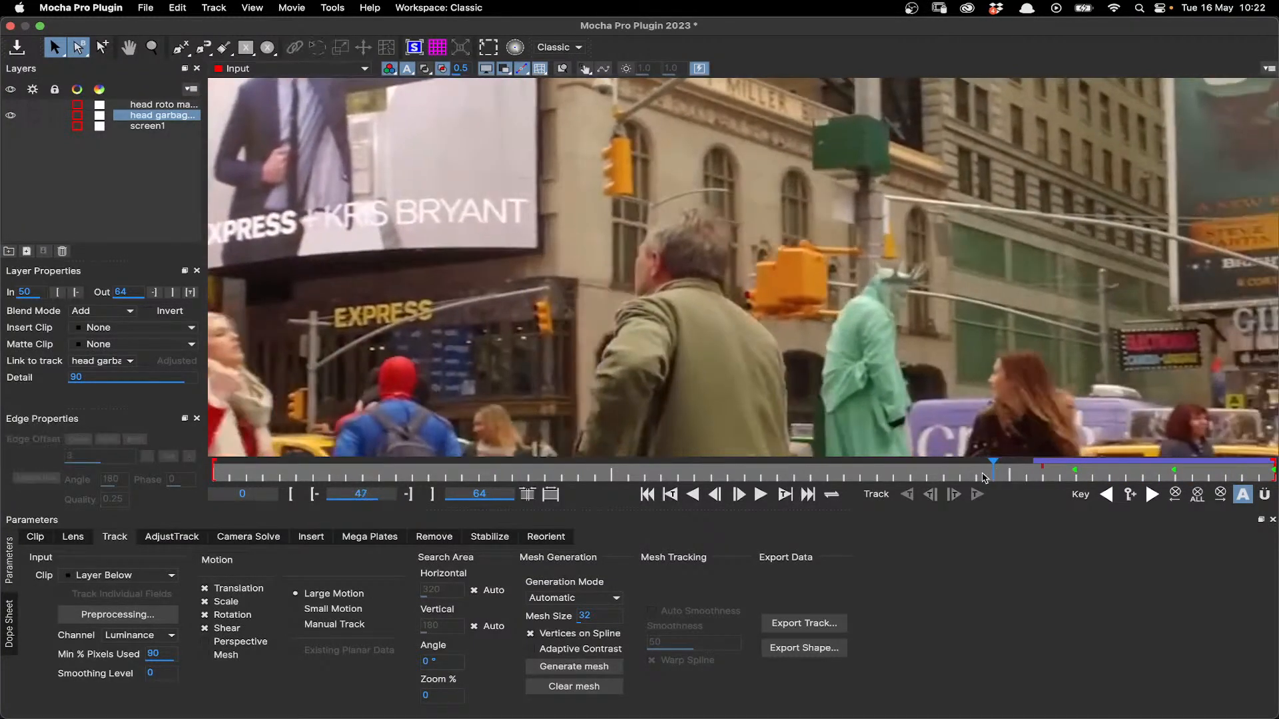
scroll(497, 214, "down", 3)
key("x")
left_click_drag(481, 204, 635, 269)
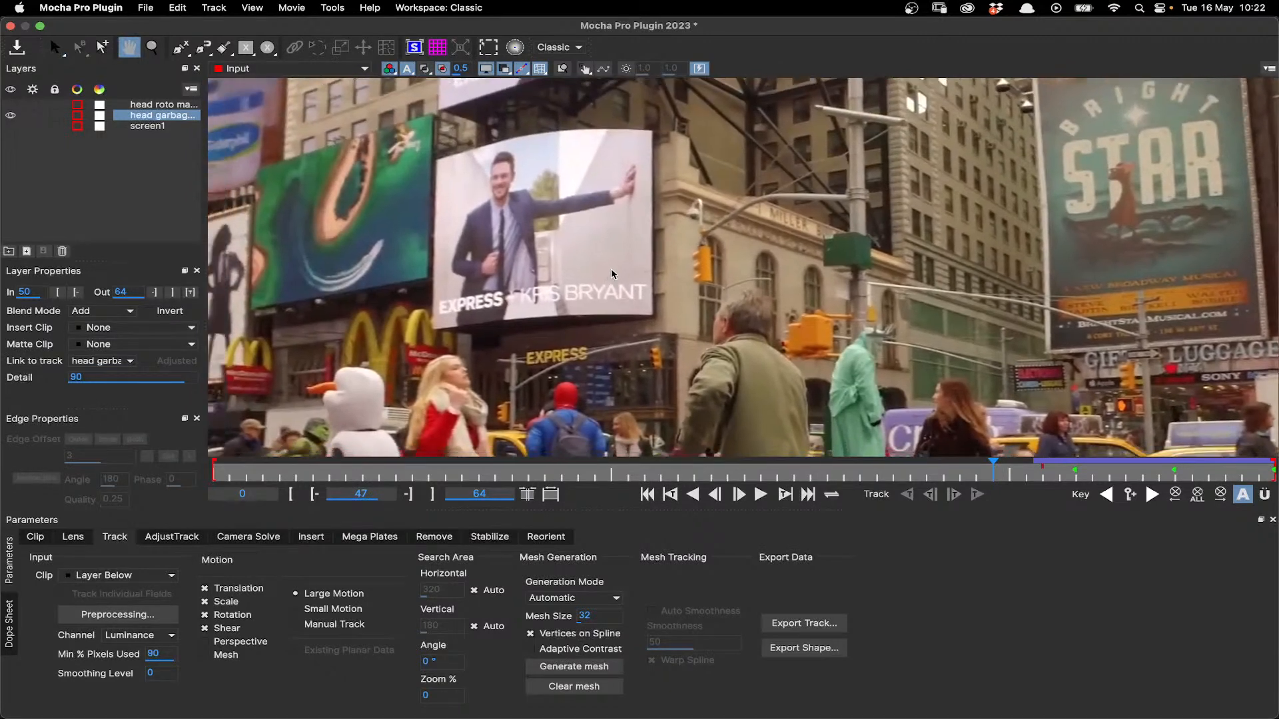
scroll(815, 340, "up", 1)
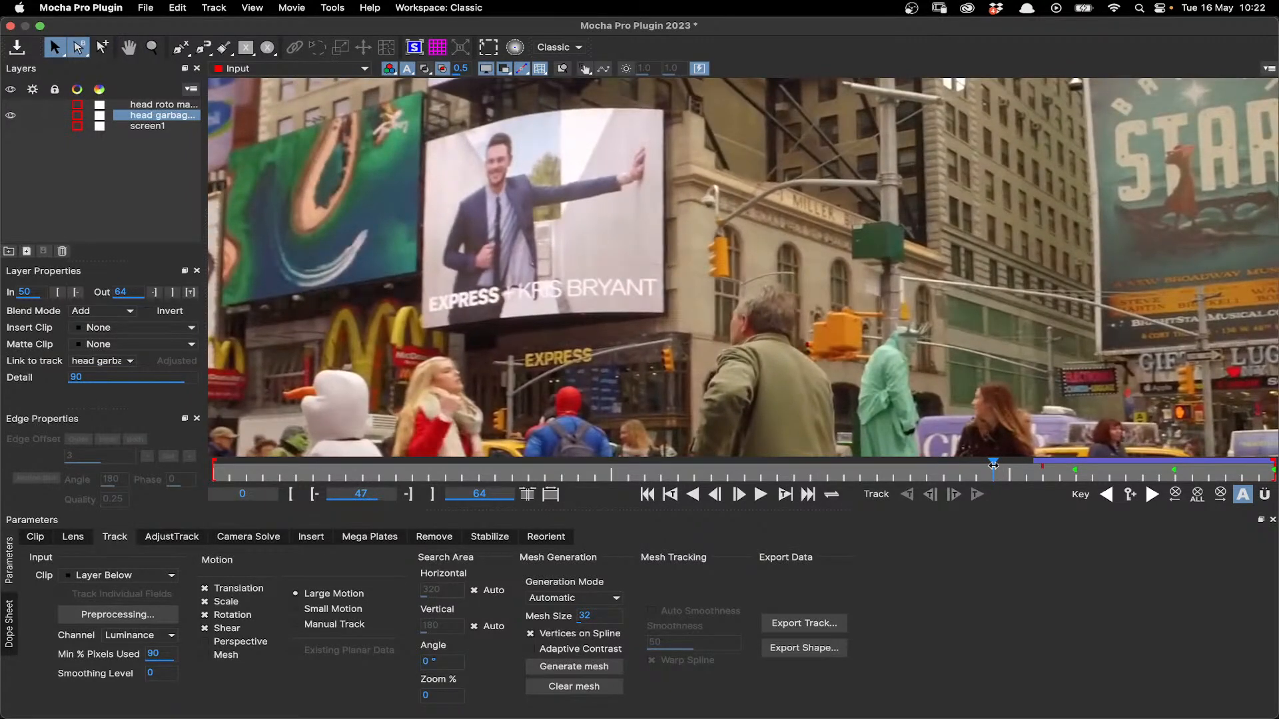
left_click_drag(993, 464, 1274, 478)
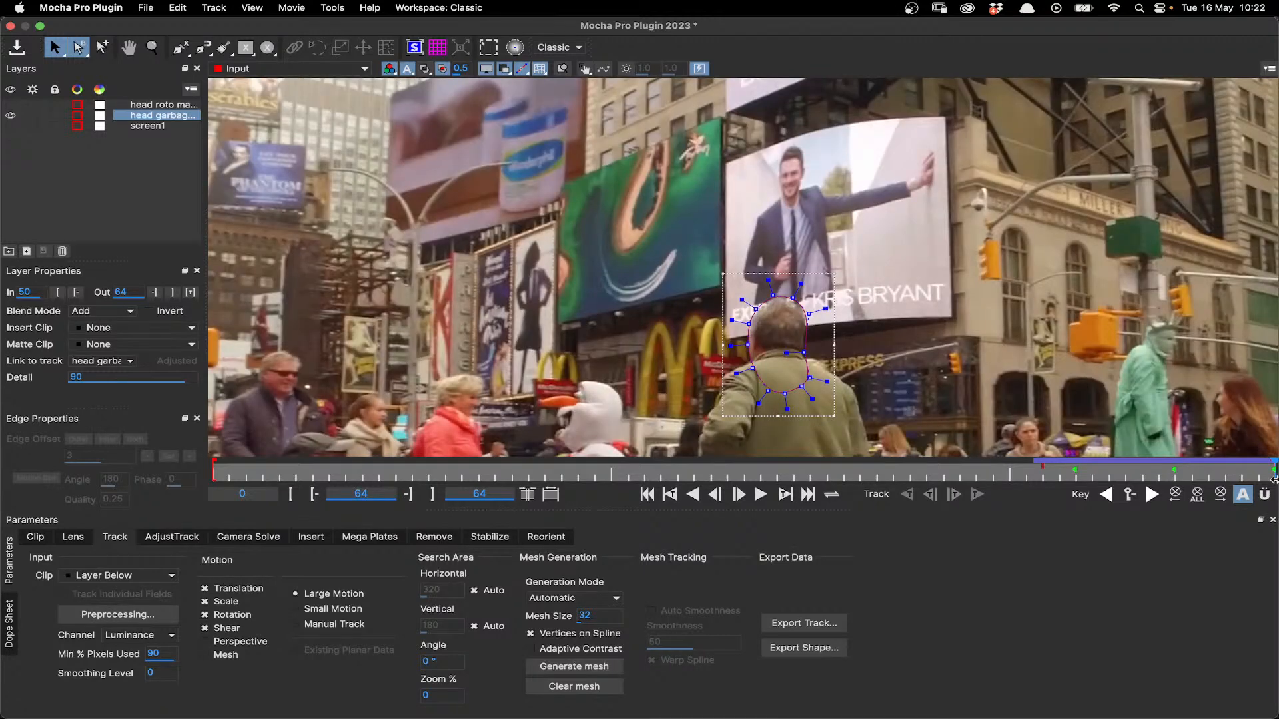
- Draw a closed X-spline around the curved Express billboard behind the man's head at frame 64
key("super+l")
left_click(951, 113)
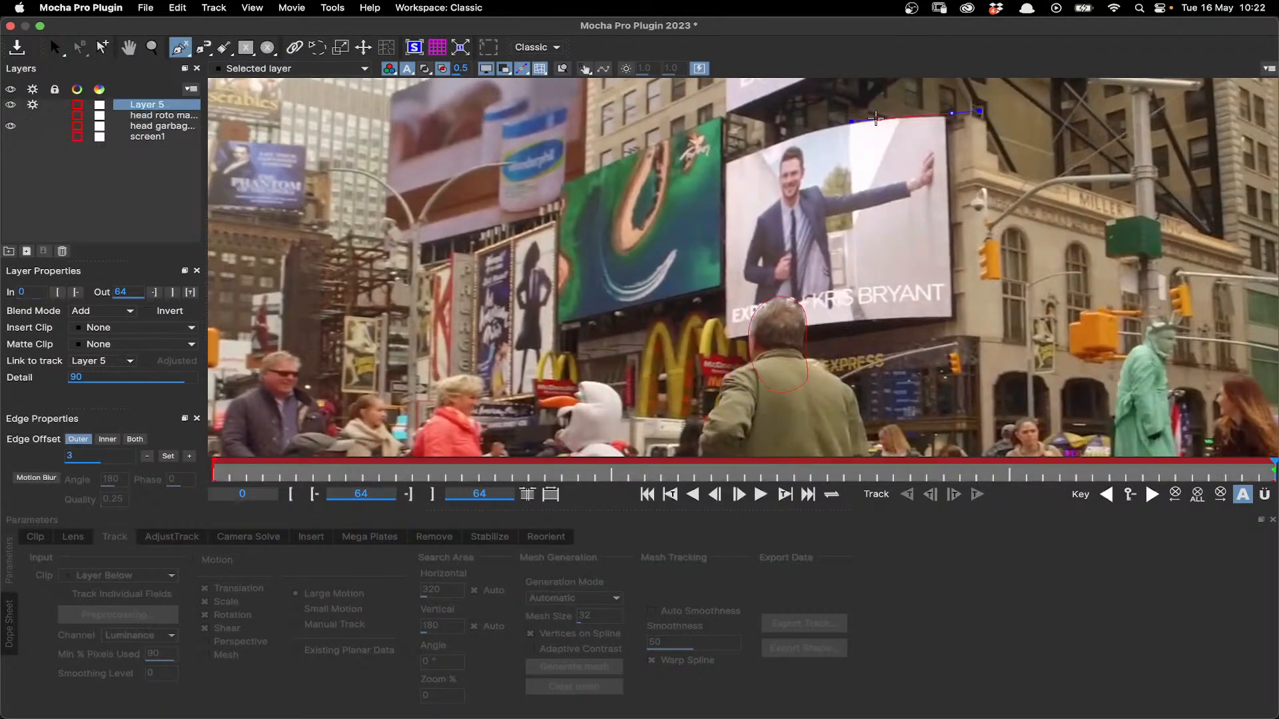
left_click(848, 119)
left_click(743, 147)
left_click(716, 157)
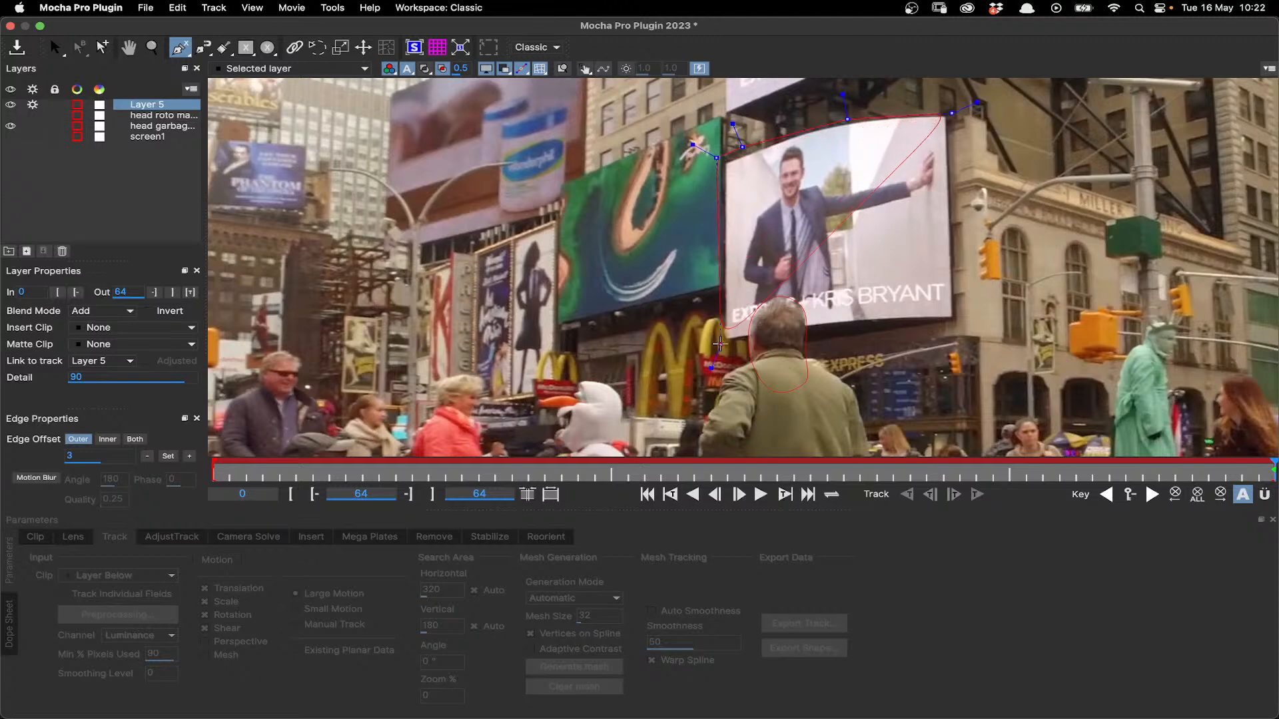
left_click(719, 347)
left_click(860, 329)
right_click(926, 323)
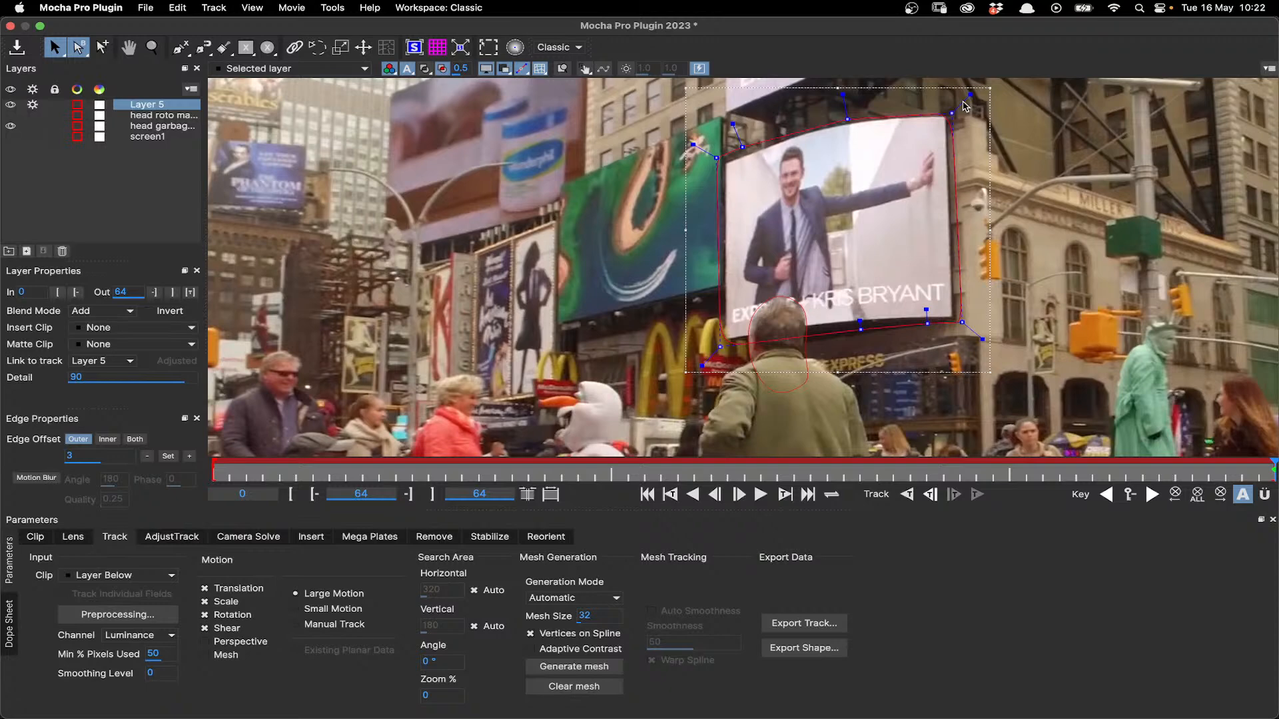
- Refine the billboard spline by curving its top edge to the screen and moving its right-hand corners outward beyond the frame
left_click_drag(964, 102, 974, 92)
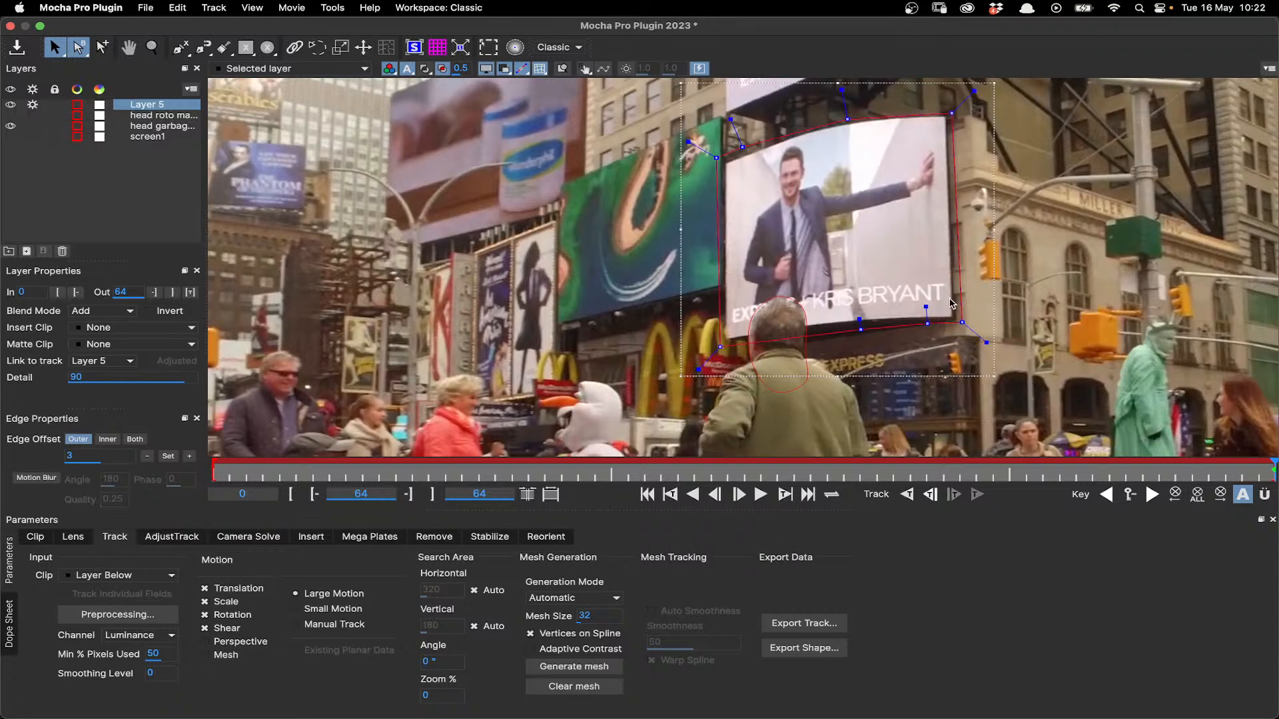
left_click_drag(962, 323, 980, 319)
left_click_drag(953, 113, 971, 110)
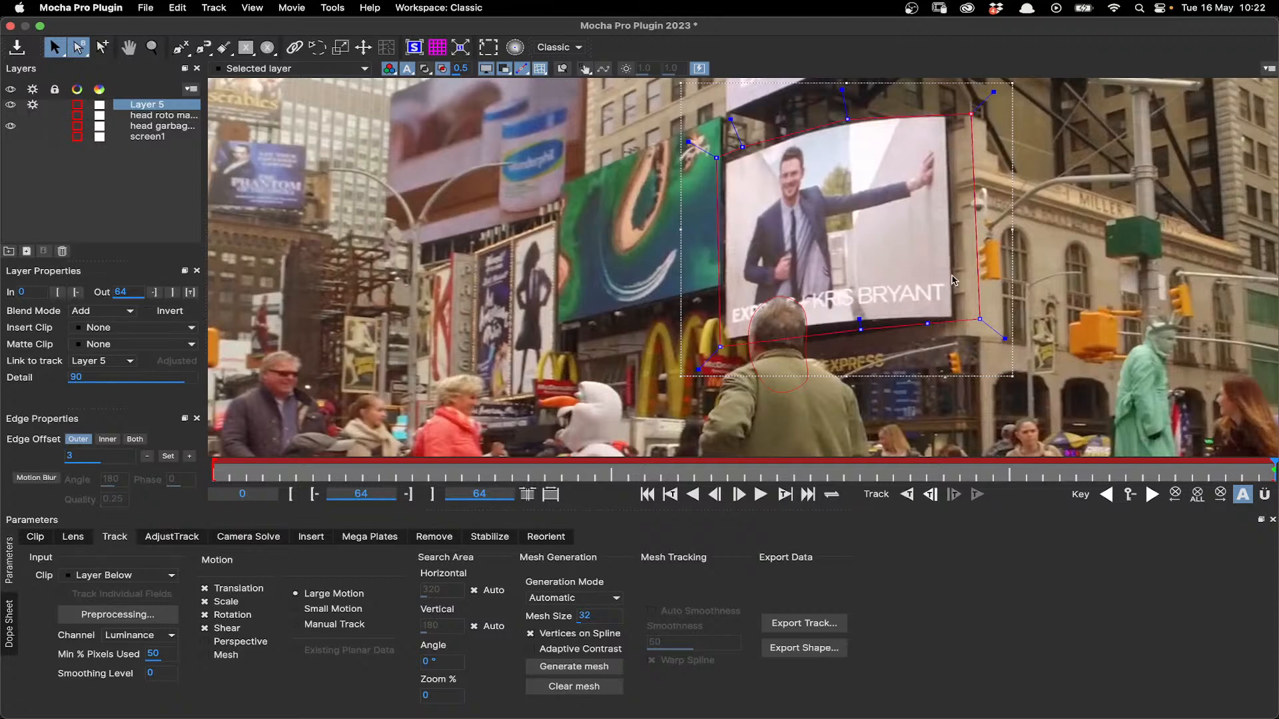
left_click_drag(850, 120, 849, 118)
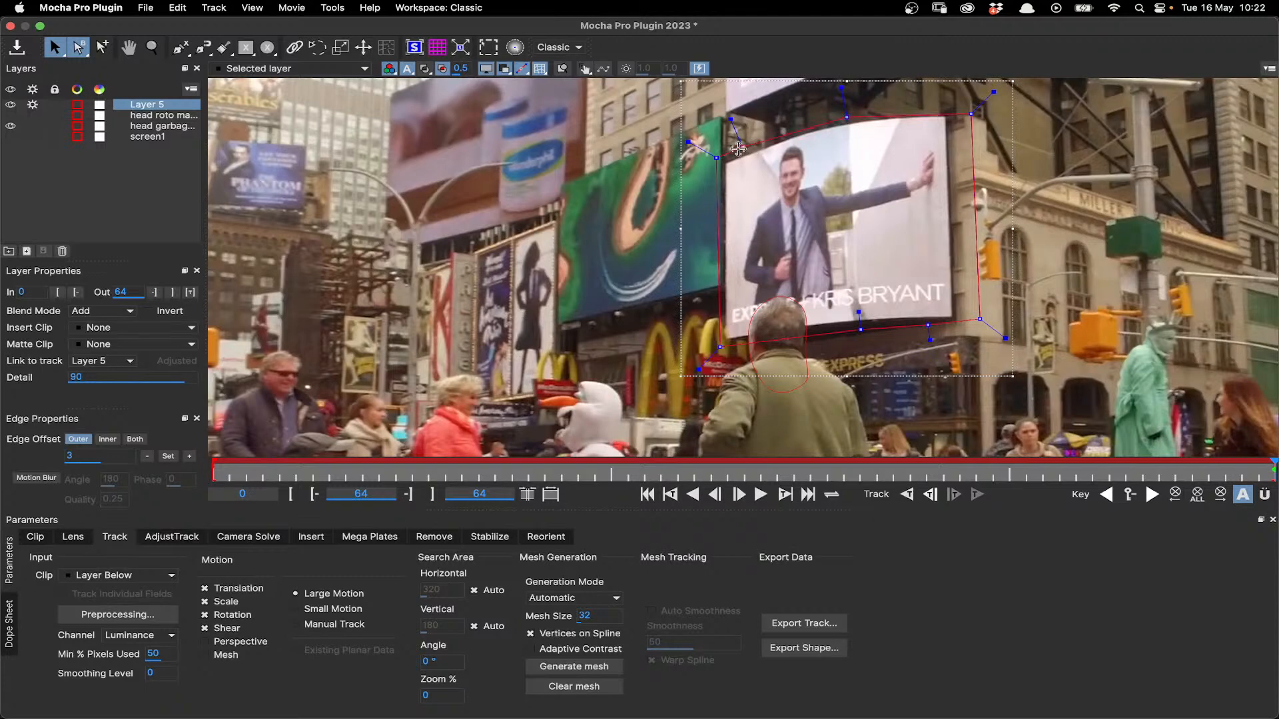
left_click_drag(738, 151, 735, 152)
- Move the new billboard layer below the head garbage matte and rename it screen 2
left_click_drag(148, 108, 148, 131)
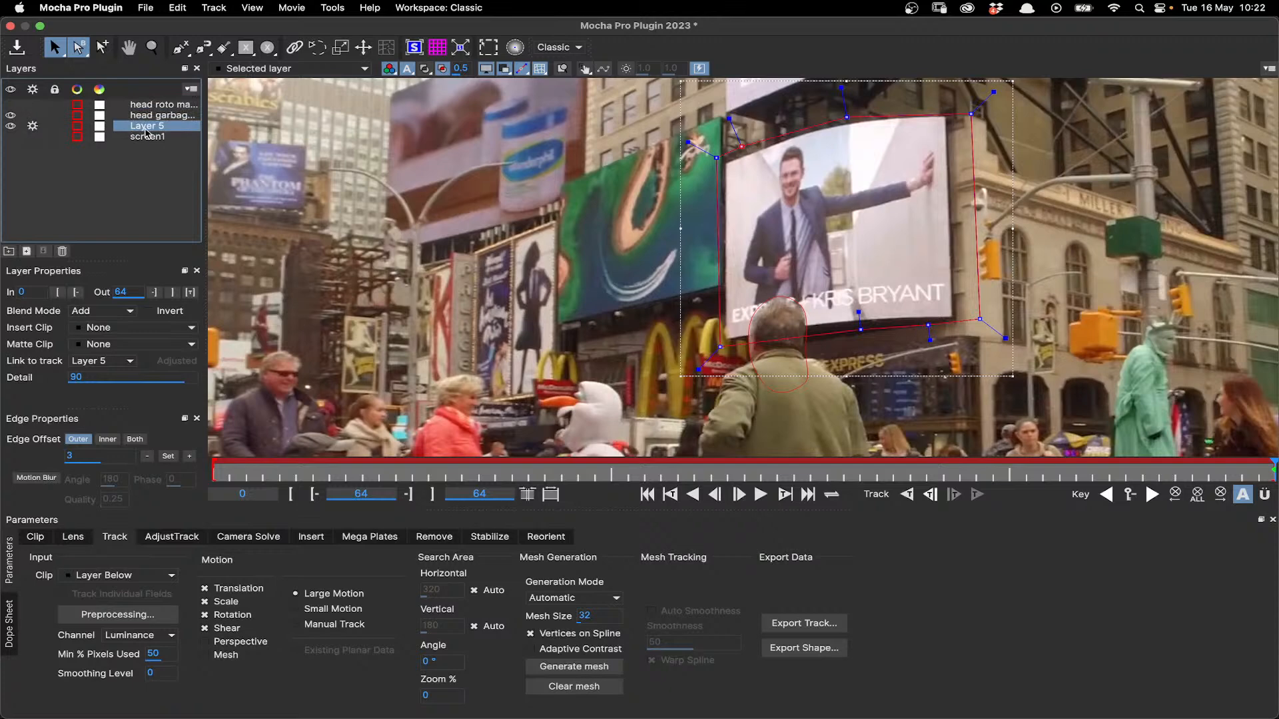
type("scr")
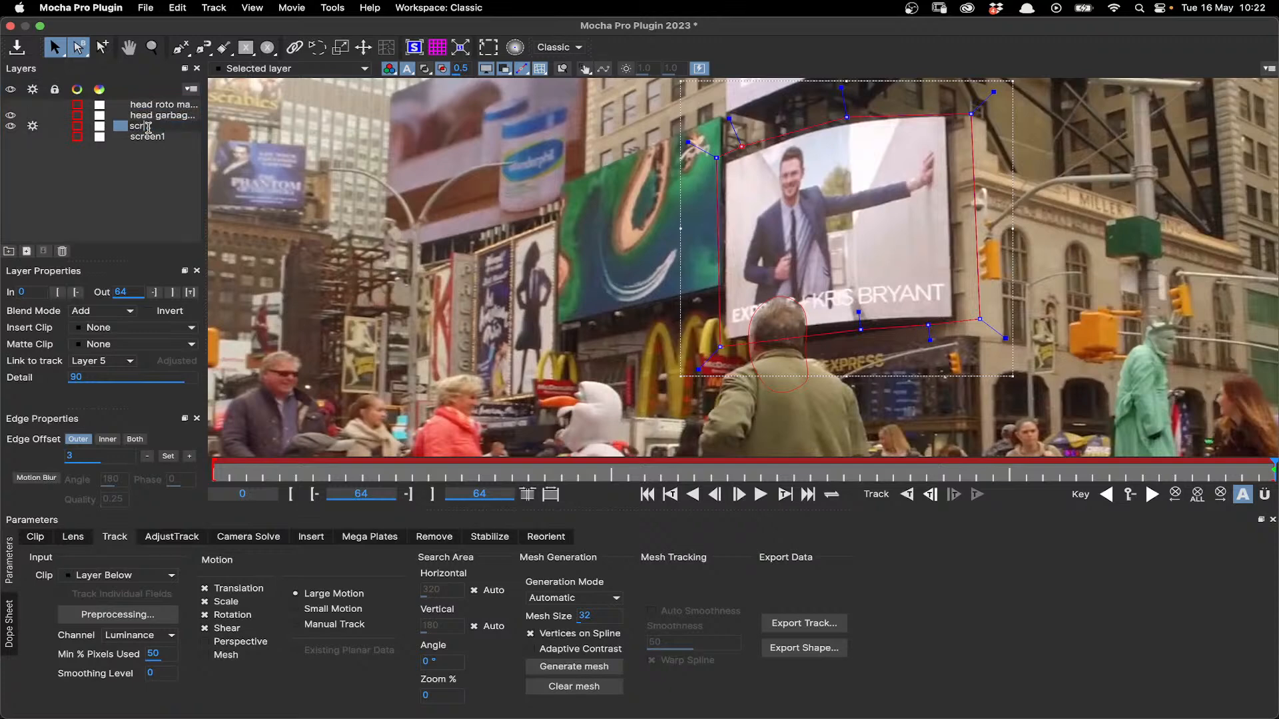
type("een 2")
left_click(181, 172)
left_click(159, 130)
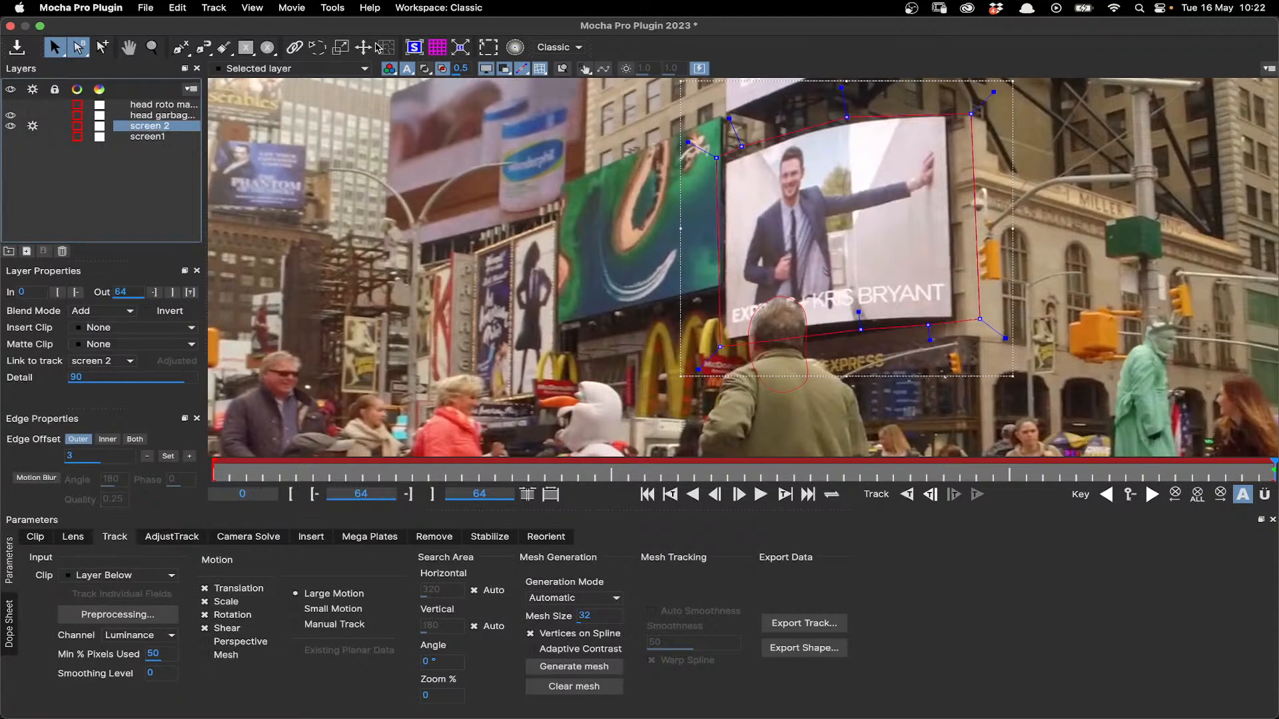
- Show the planar surface and zoom windows, and align the surface's four corners with the corners of the curved billboard
left_click(414, 48)
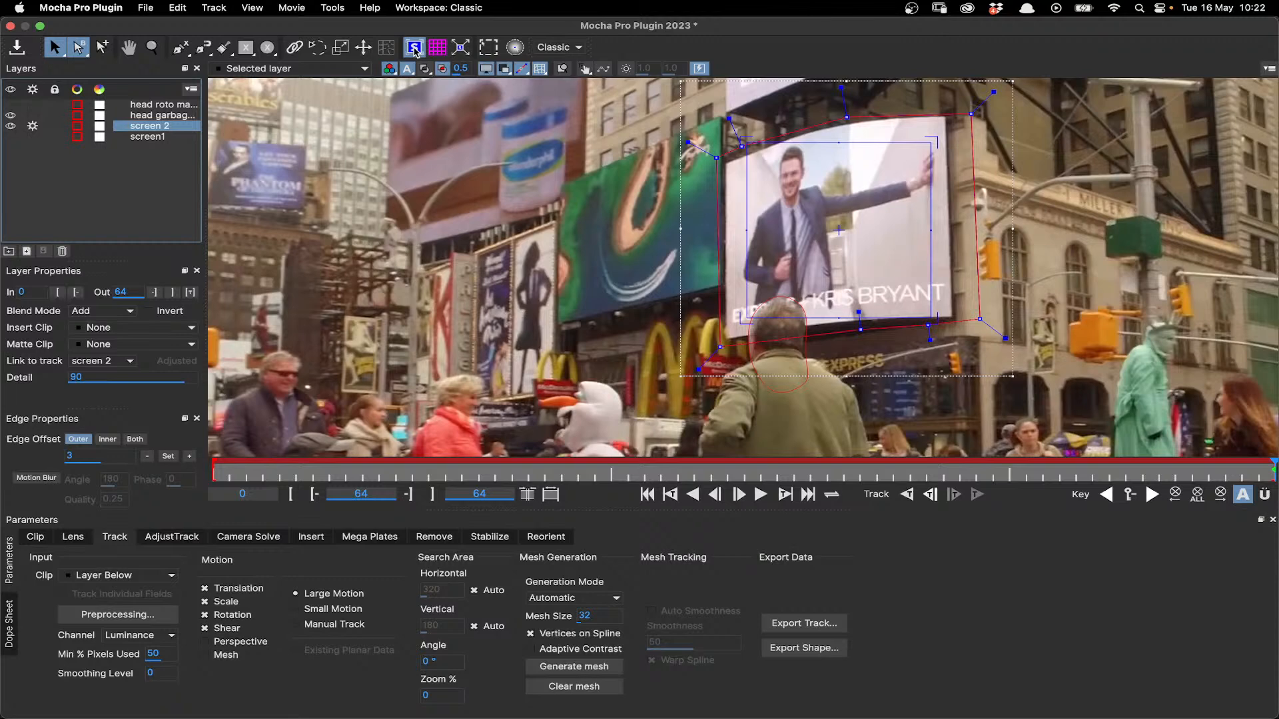
left_click(563, 70)
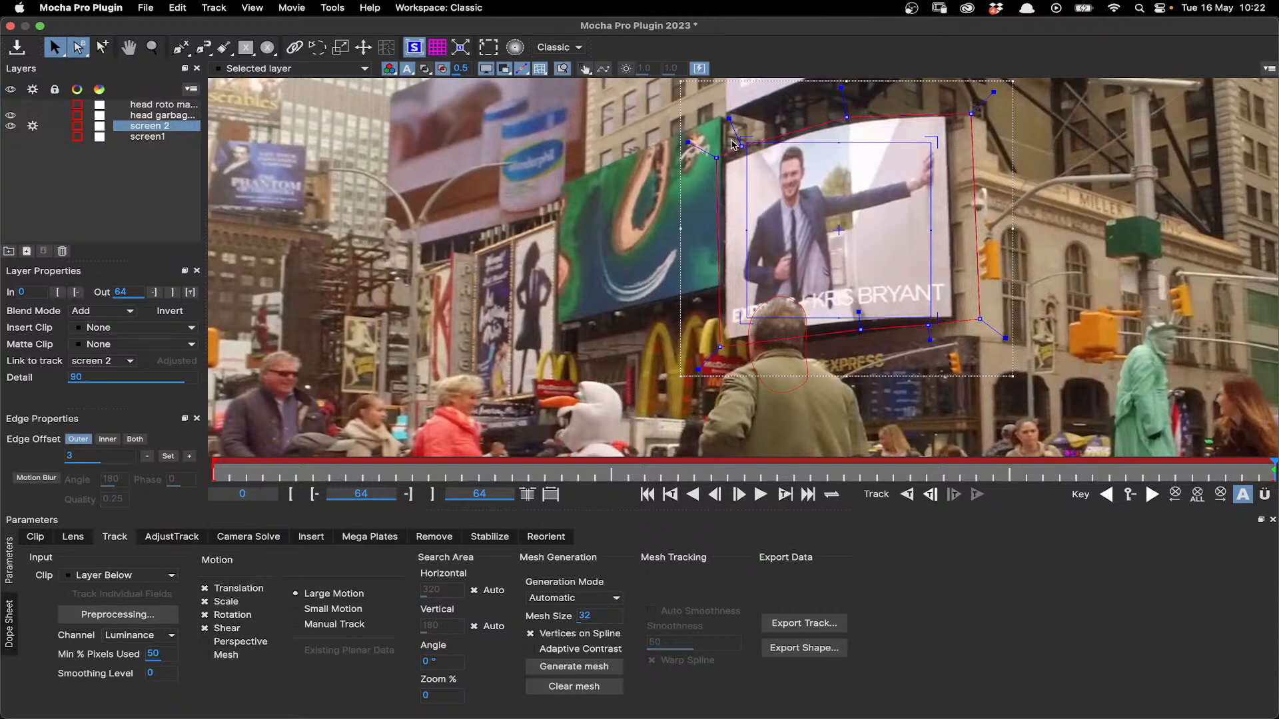
left_click_drag(746, 143, 723, 163)
left_click_drag(932, 143, 945, 115)
left_click_drag(930, 331, 951, 324)
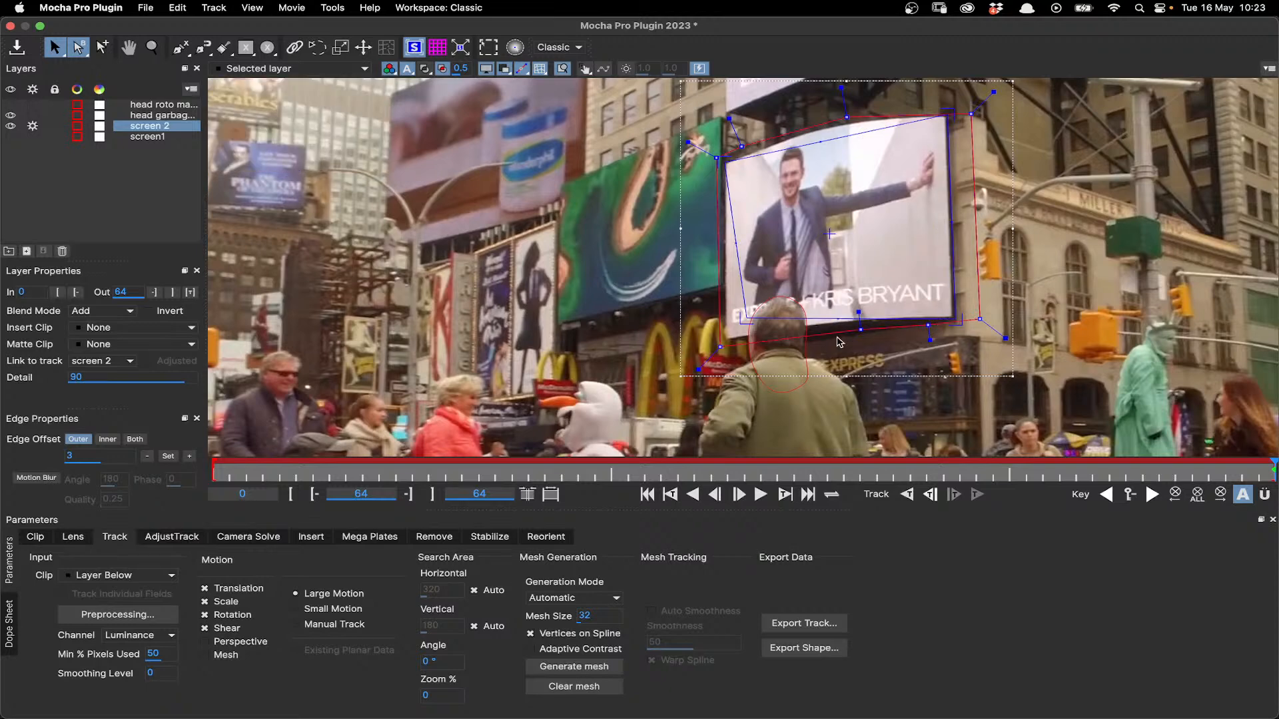
left_click_drag(745, 318, 733, 337)
- Track the screen 2 layer backward from frame 64 with Perspective motion included, and dismiss the tracking alerts
left_click(252, 646)
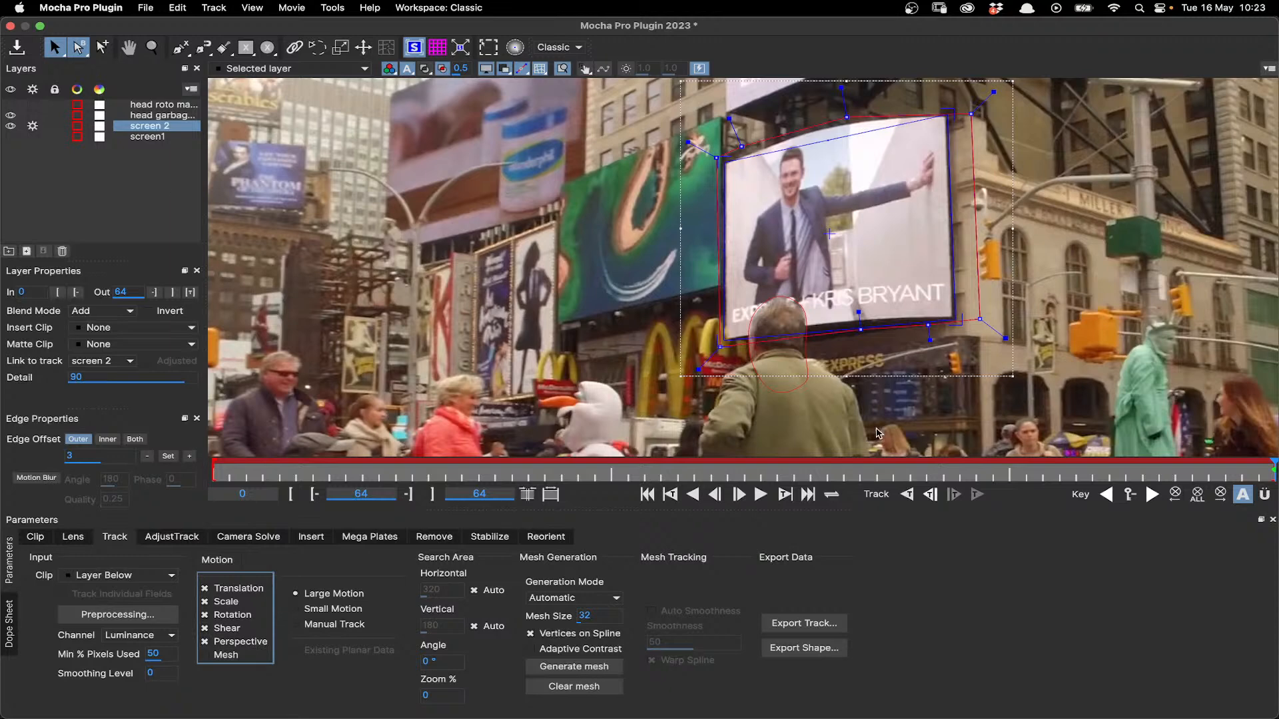
left_click(907, 496)
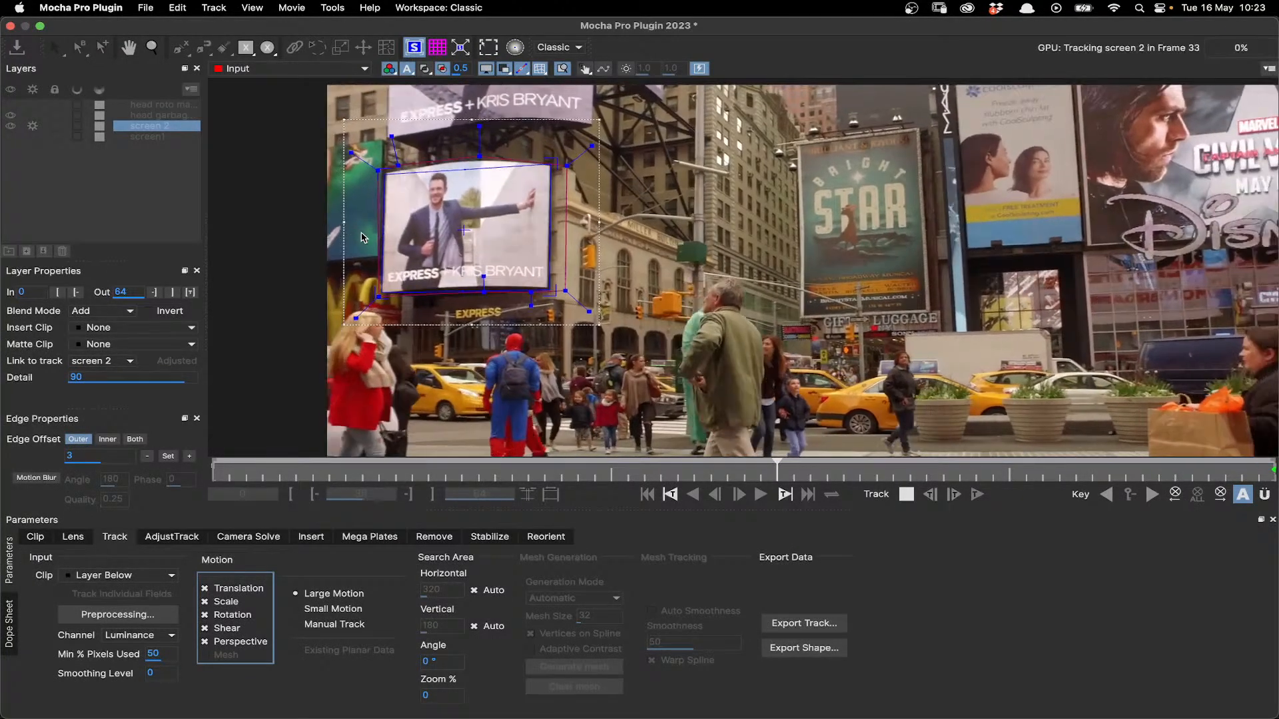
left_click(907, 496)
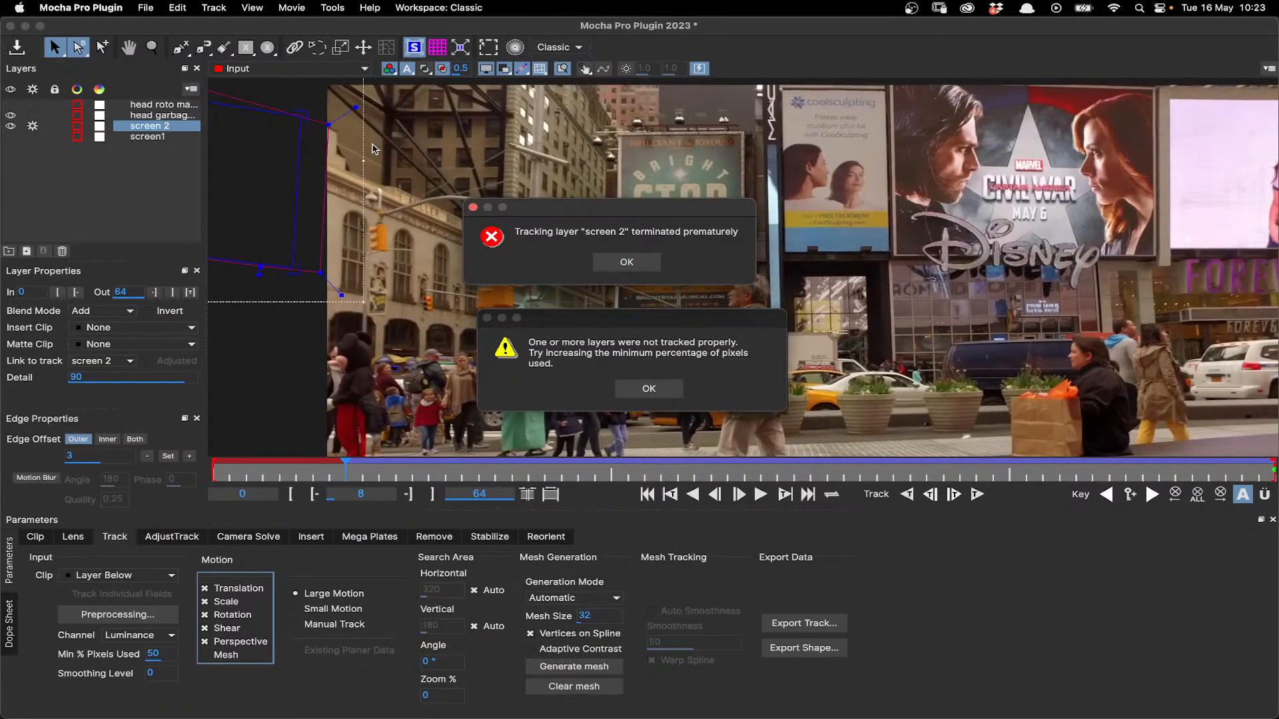
left_click(626, 261)
left_click(649, 388)
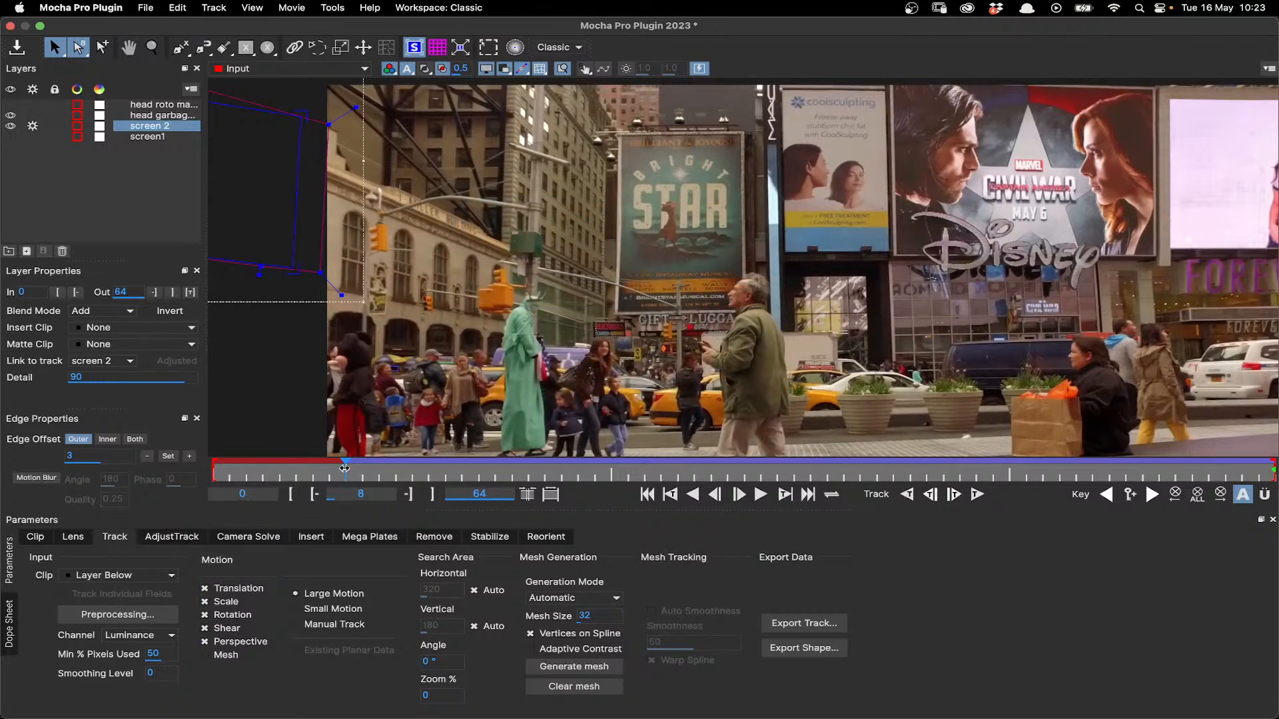
- Review the screen 2 track from frame 8 to frame 64 and inspect the surface's fit on the curved billboard
left_click_drag(345, 468, 1176, 481)
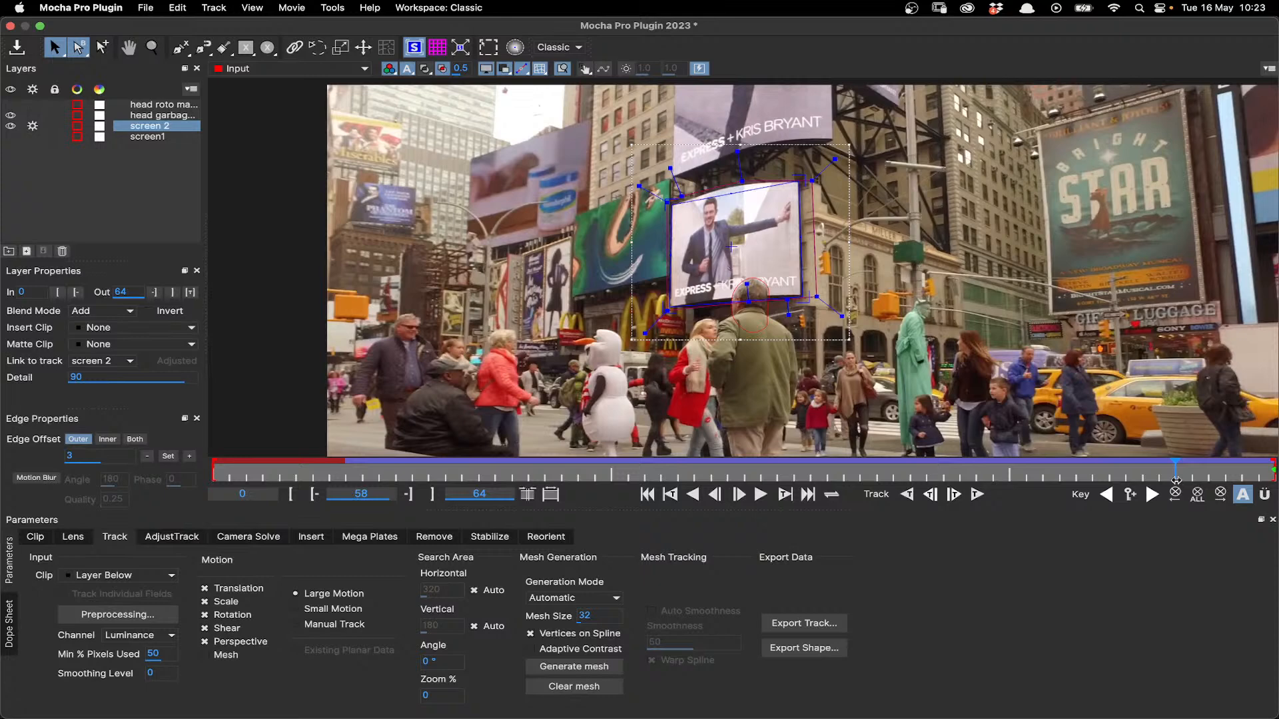
left_click_drag(1176, 481, 1273, 479)
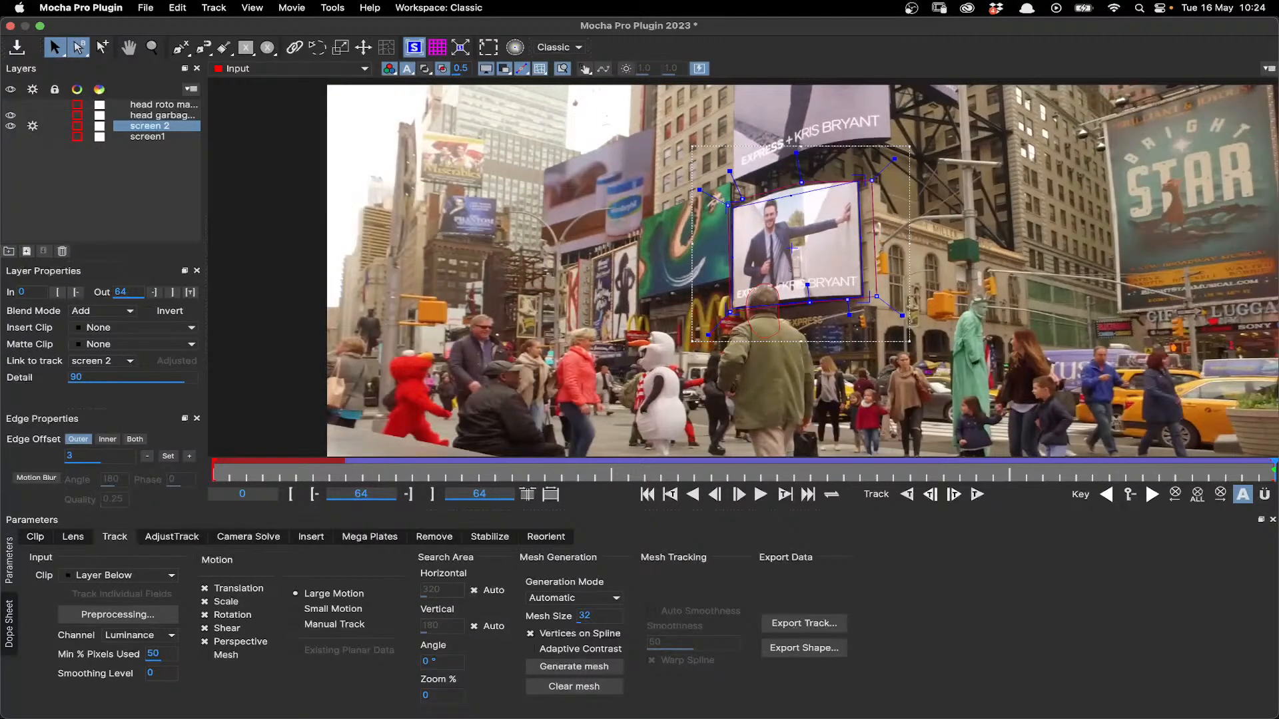
scroll(869, 351, "down", 1)
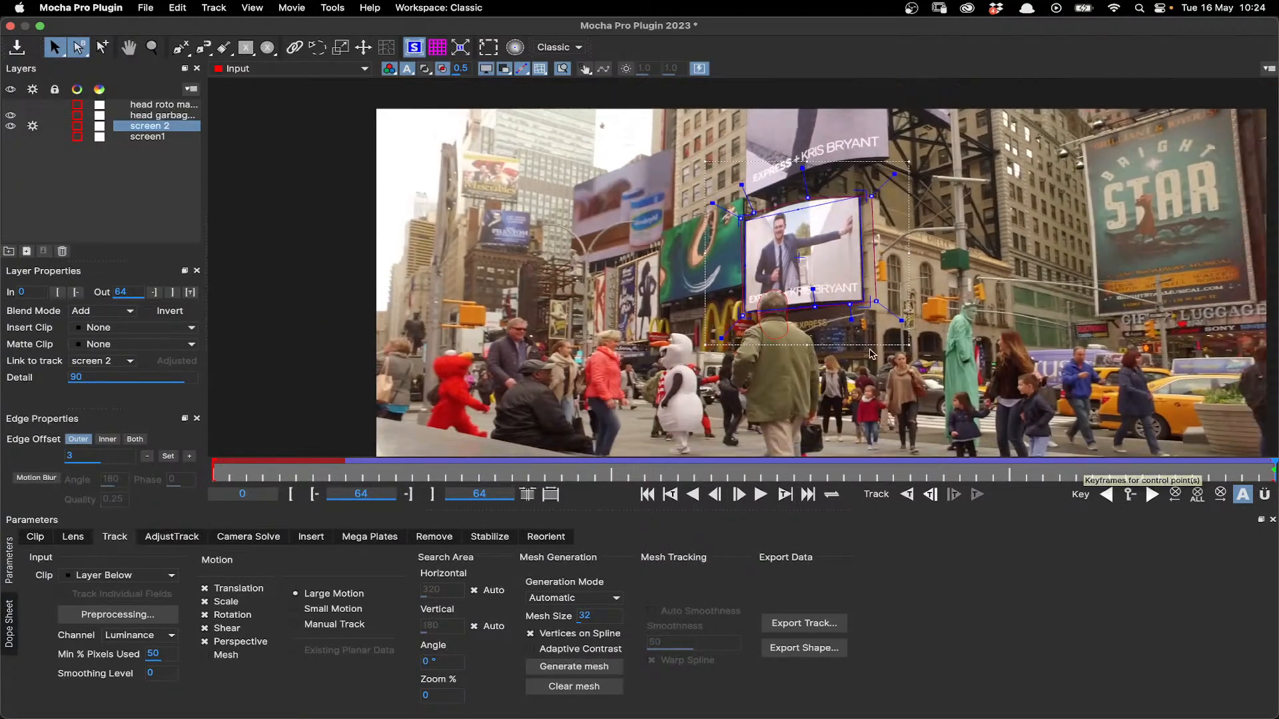
scroll(819, 241, "up", 4)
scroll(819, 242, "up", 1)
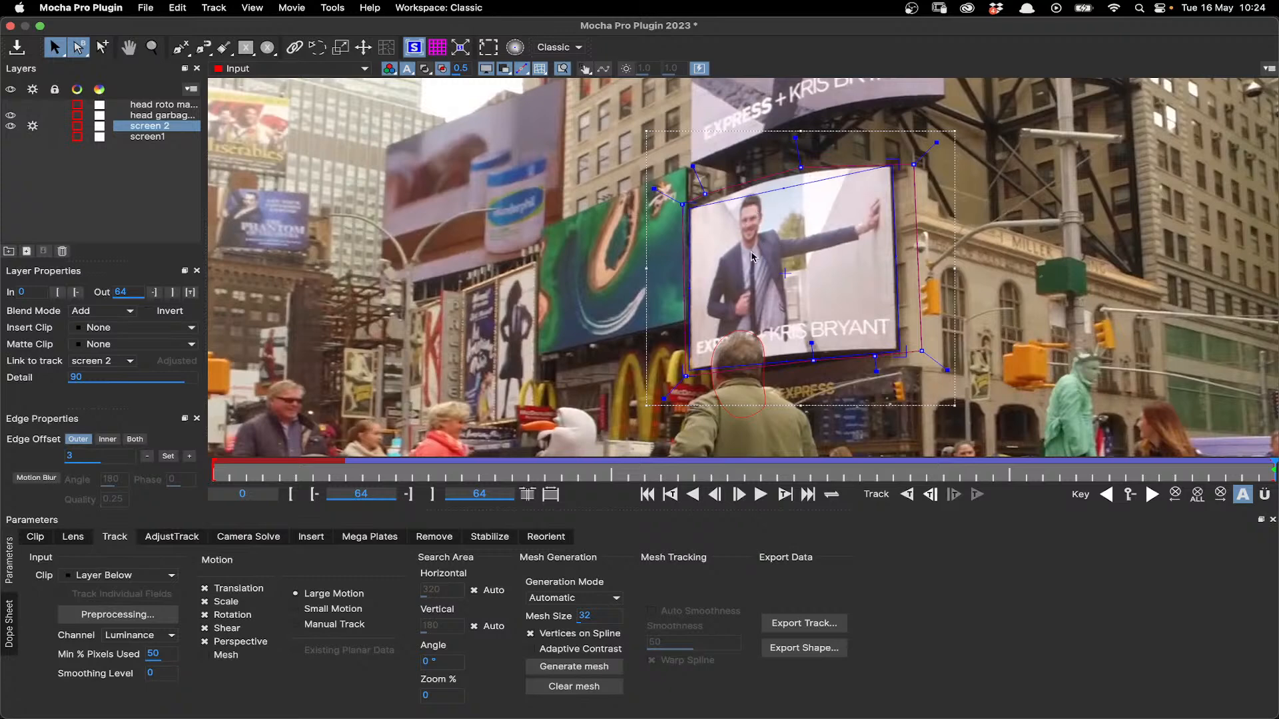
left_click(267, 46)
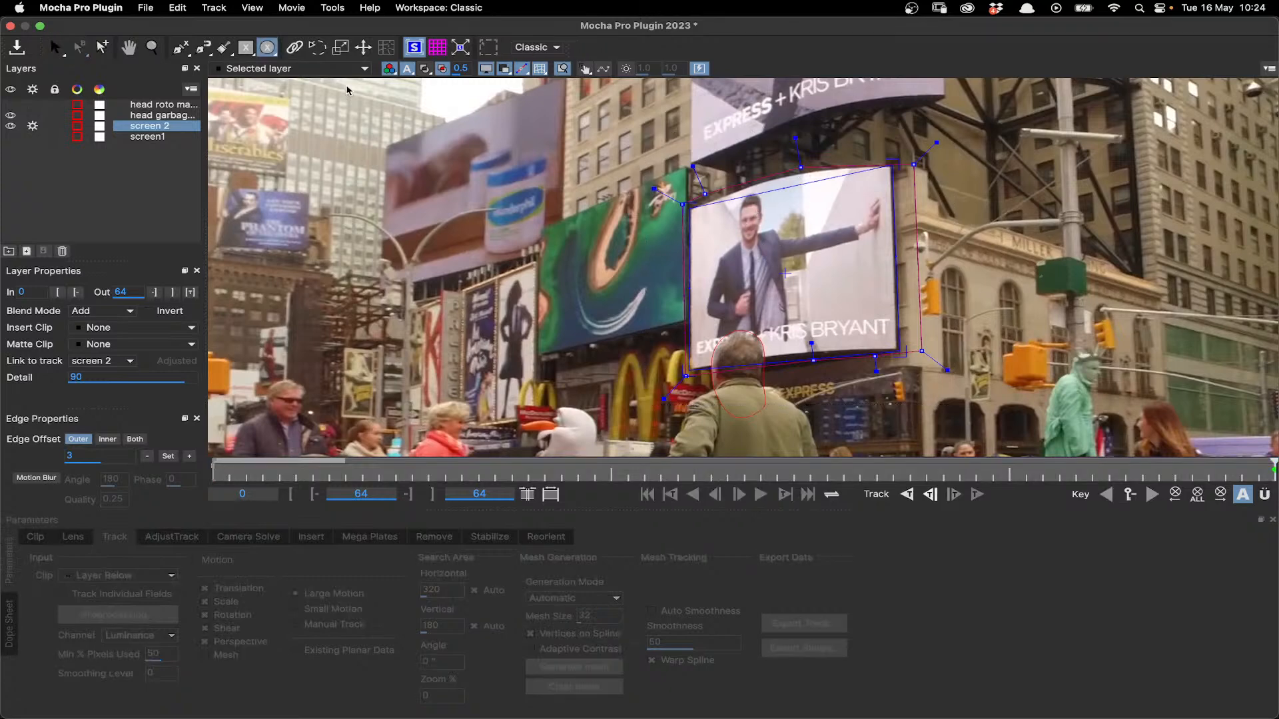
left_click_drag(733, 214, 778, 269)
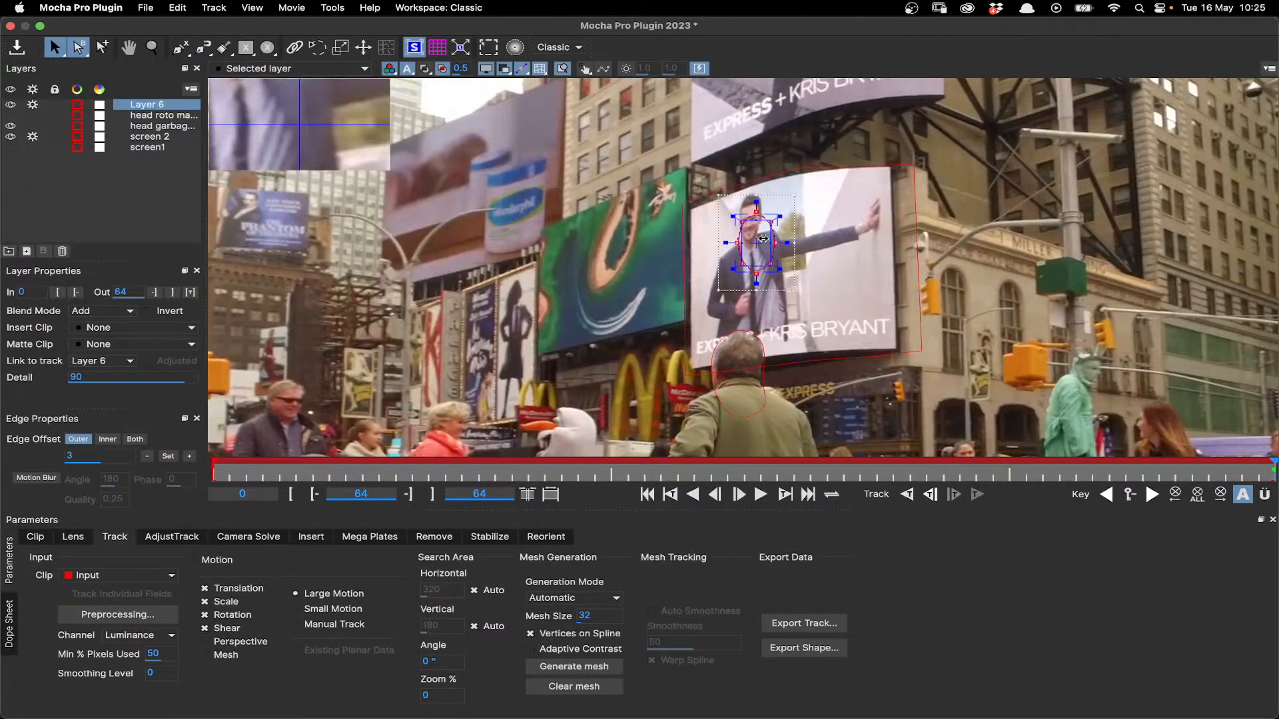
key("super+z")
left_click(849, 171)
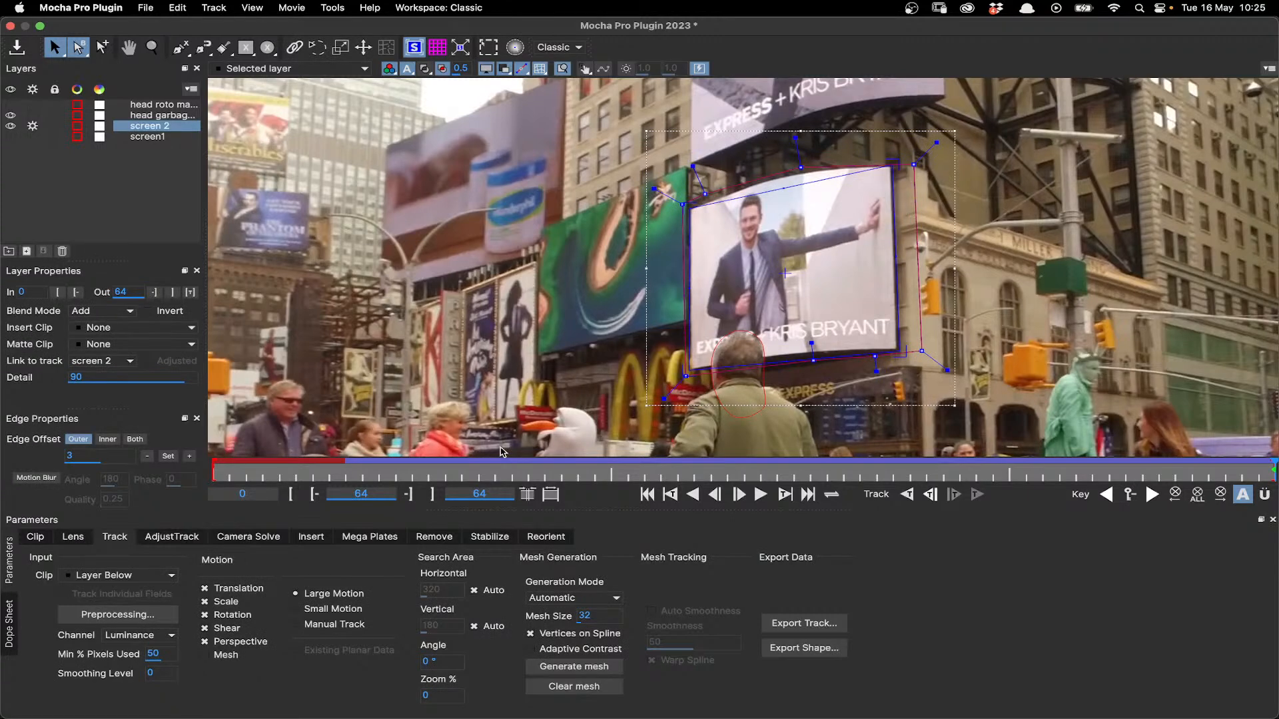
- Check the surface fit between frames 54 and 64, and set the screen 2 layer's insert clip to Insert Layer
left_click_drag(1269, 474, 1109, 458)
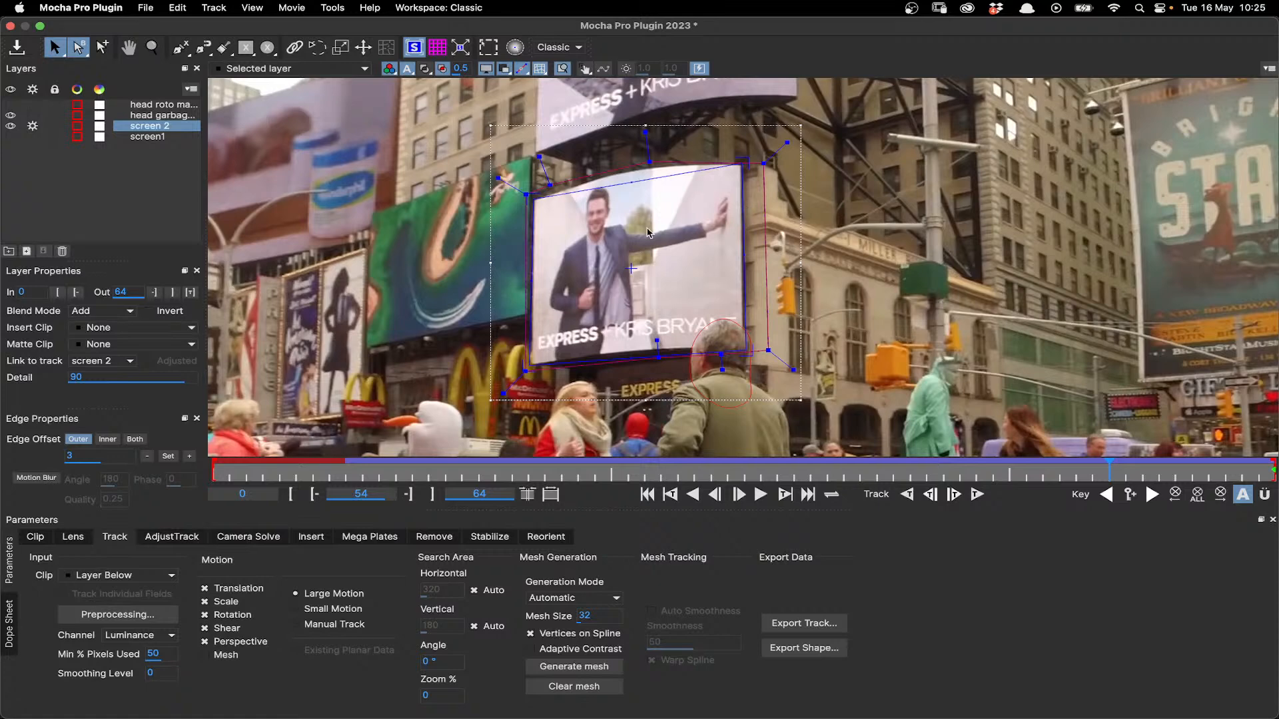
left_click_drag(1136, 469, 1274, 473)
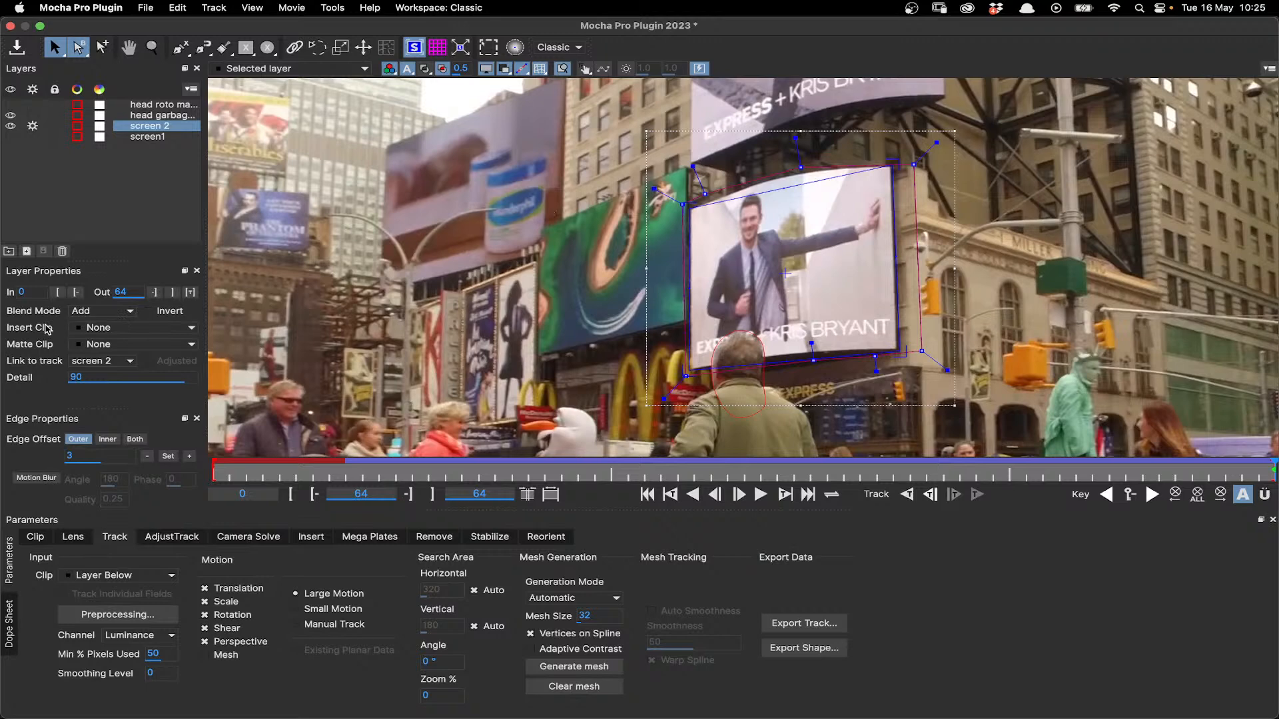
left_click(110, 329)
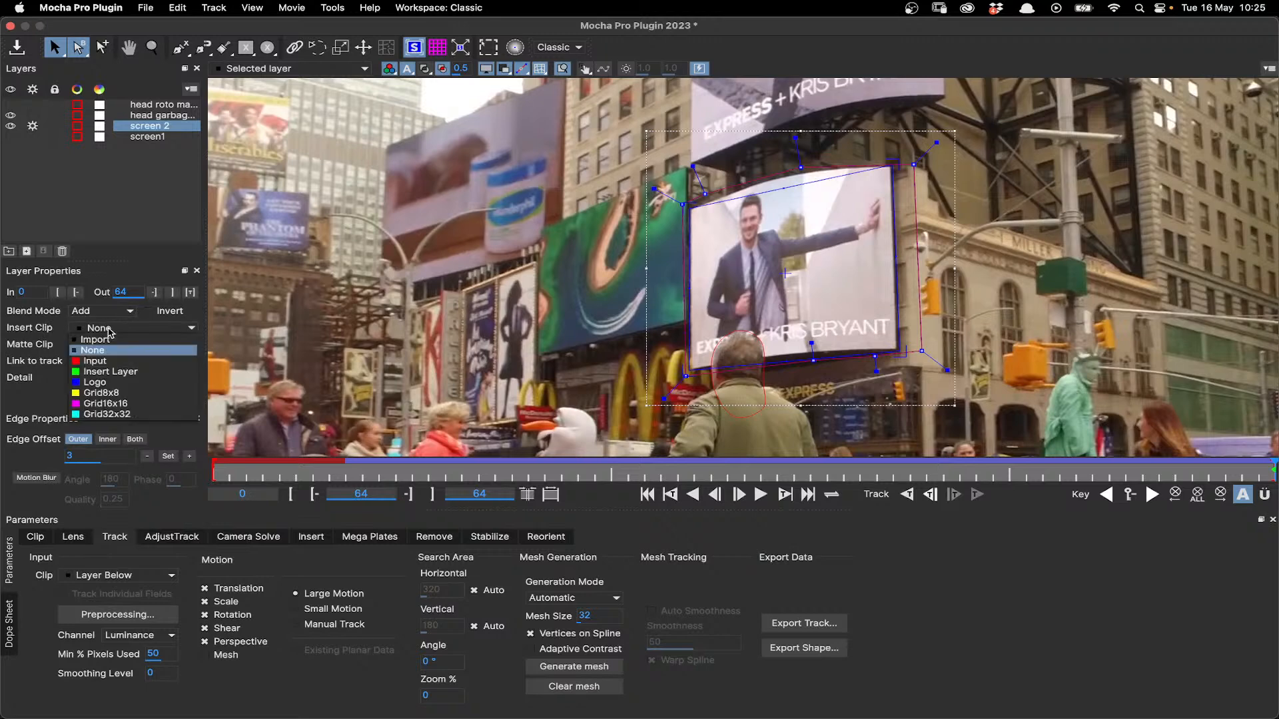
left_click(113, 371)
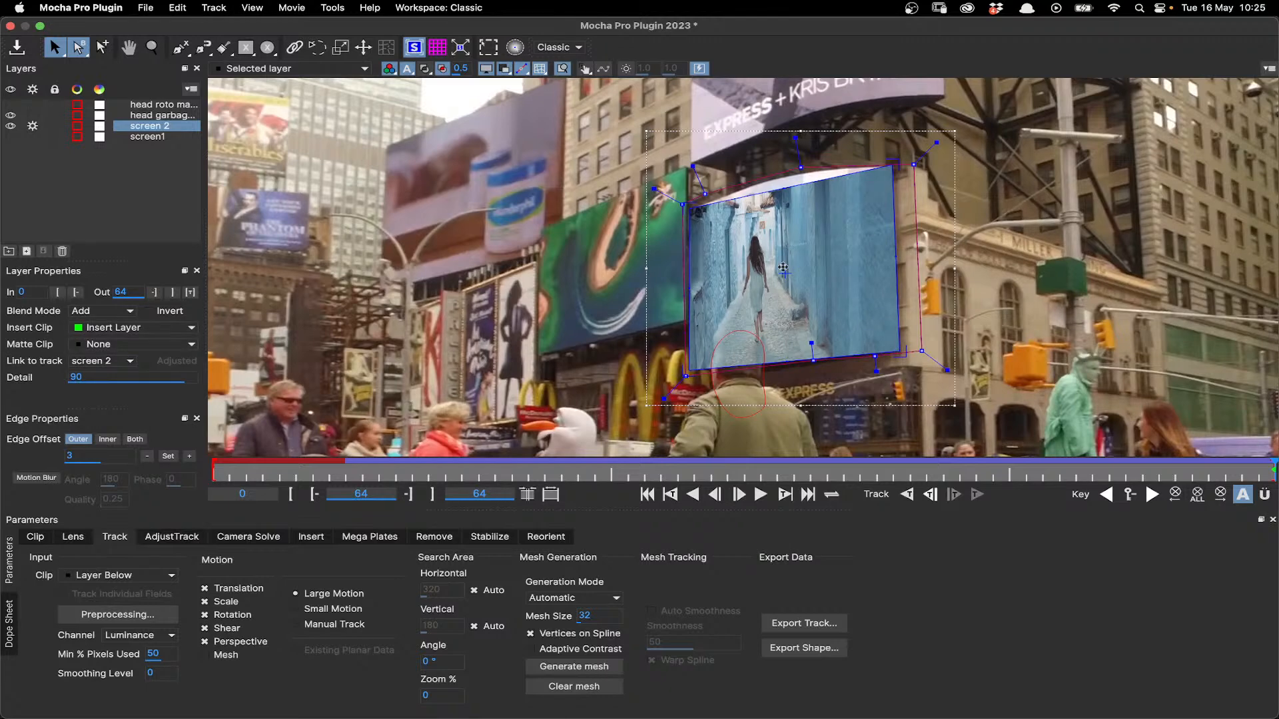
- Enable Grid Warp for the screen 2 insert and set its level to Level 1
scroll(816, 259, "up", 3)
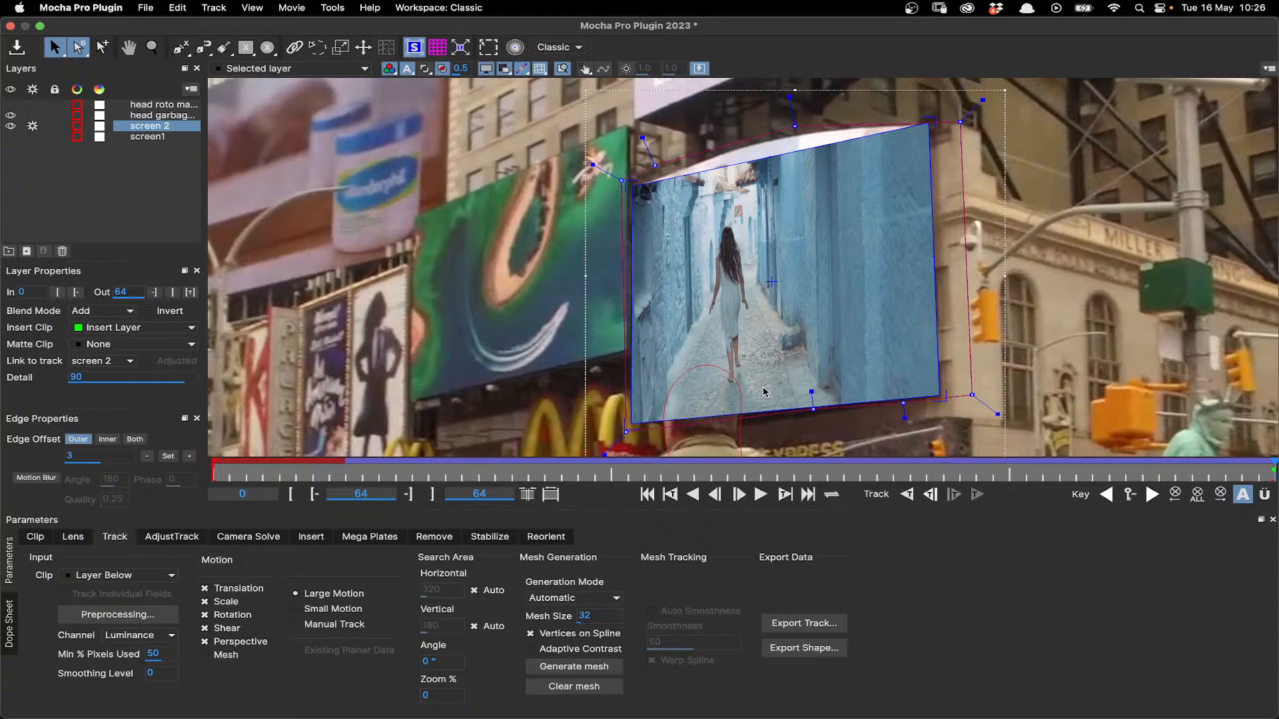
left_click(311, 537)
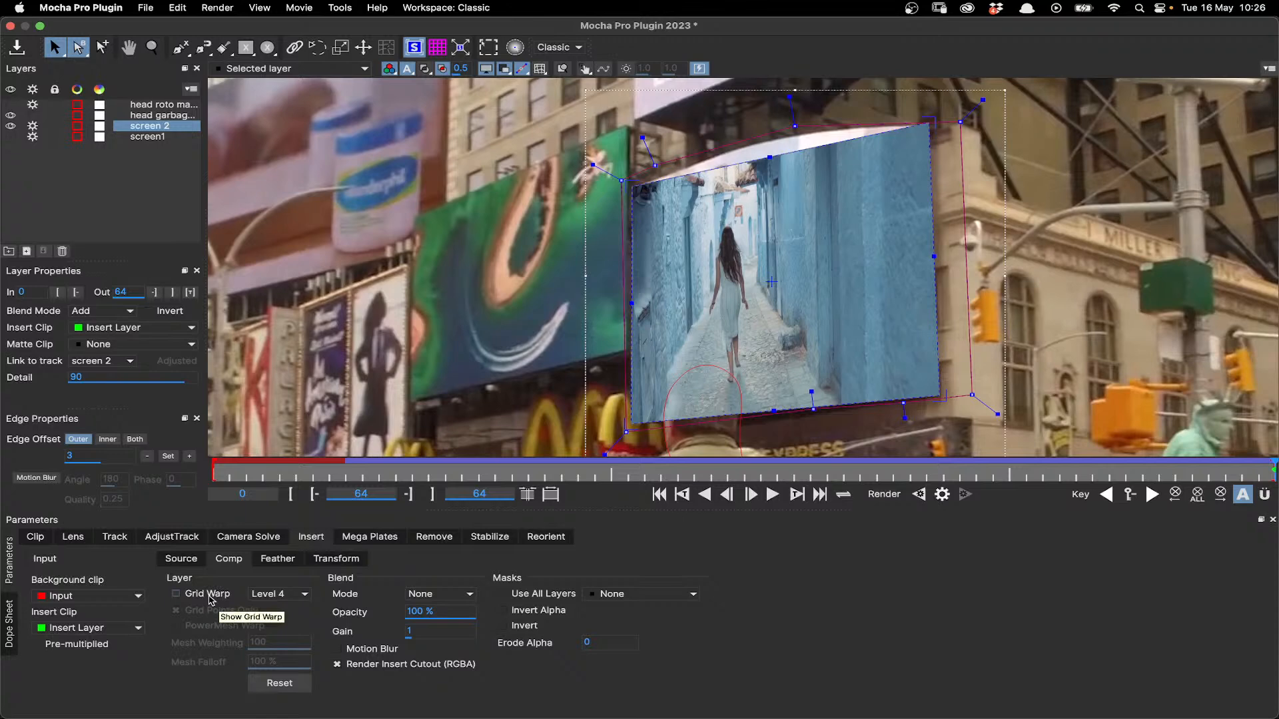
left_click(209, 595)
left_click(288, 595)
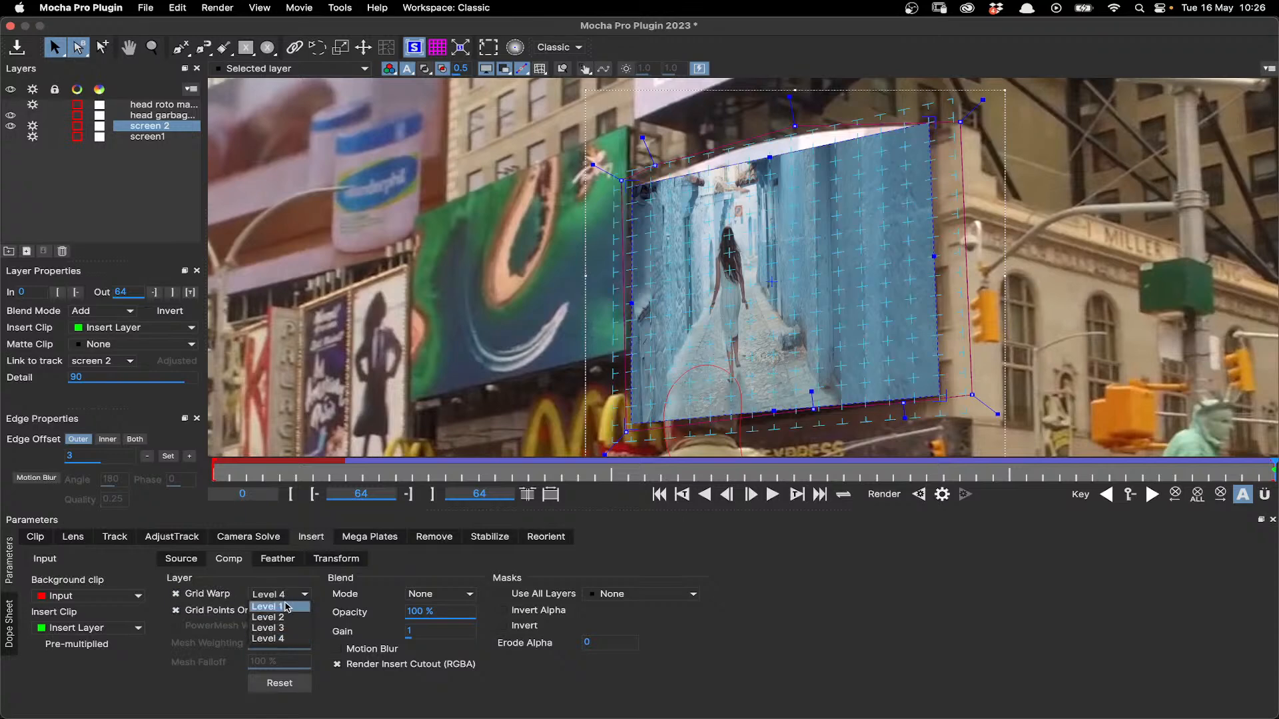
left_click(287, 607)
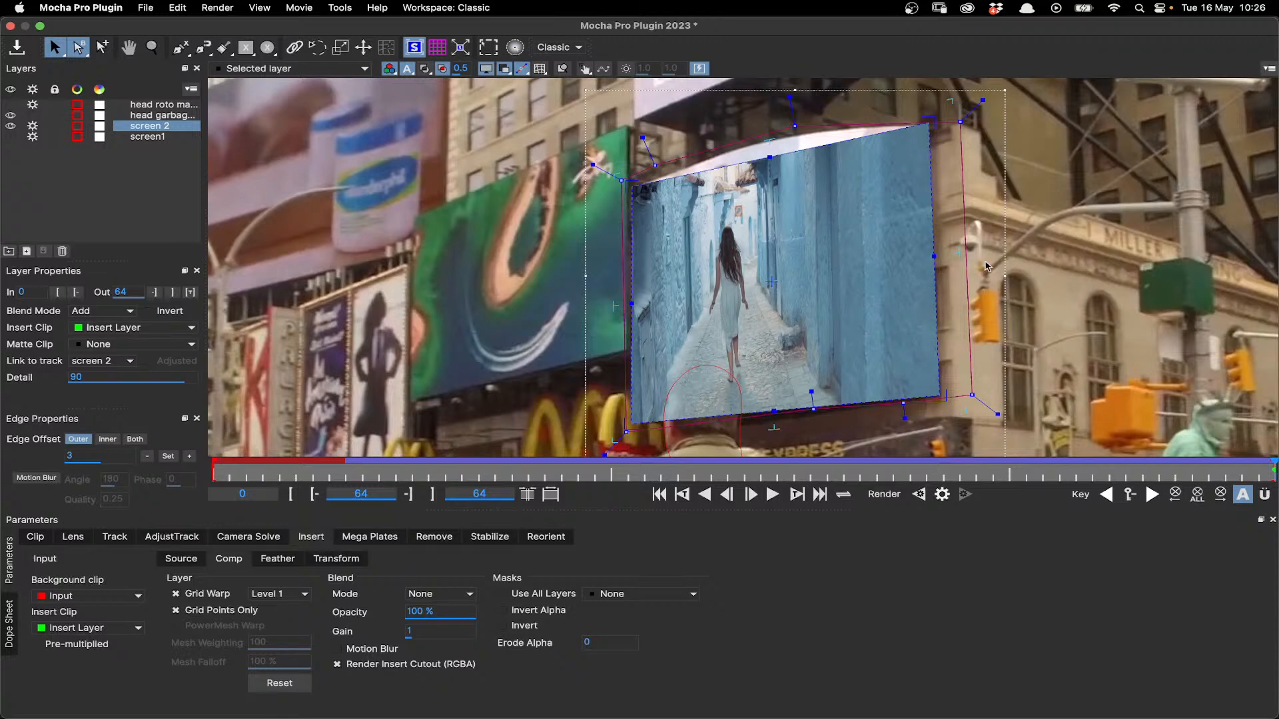
- Bend the insert's upper and lower edges to the billboard's curve and fine-tune its corners with the zoom window
left_click_drag(768, 156, 764, 142)
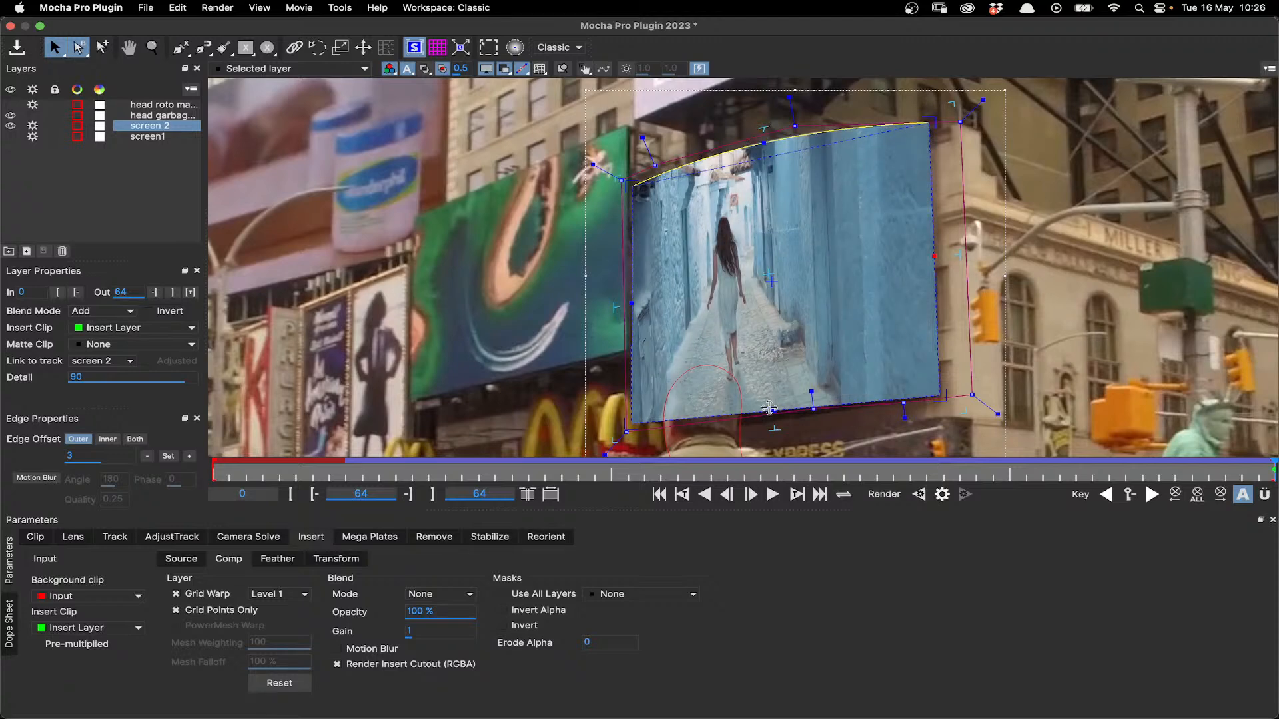
left_click_drag(770, 408, 769, 400)
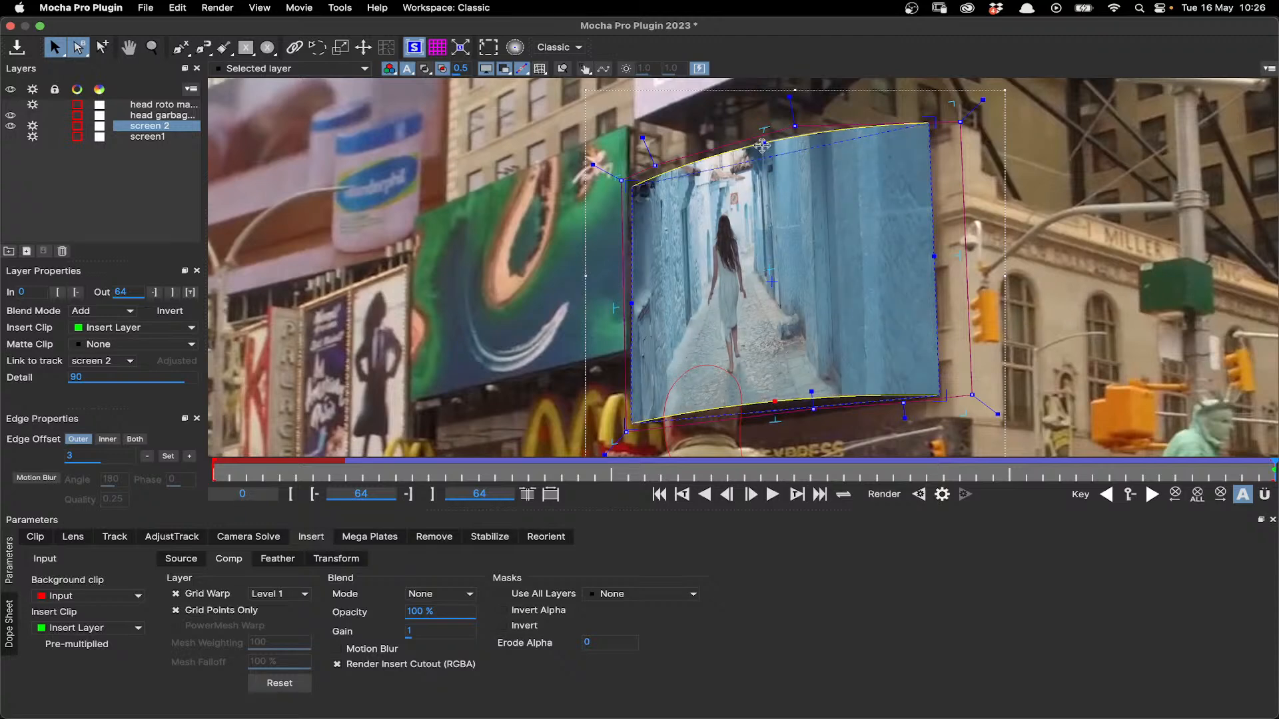
left_click_drag(629, 187, 628, 186)
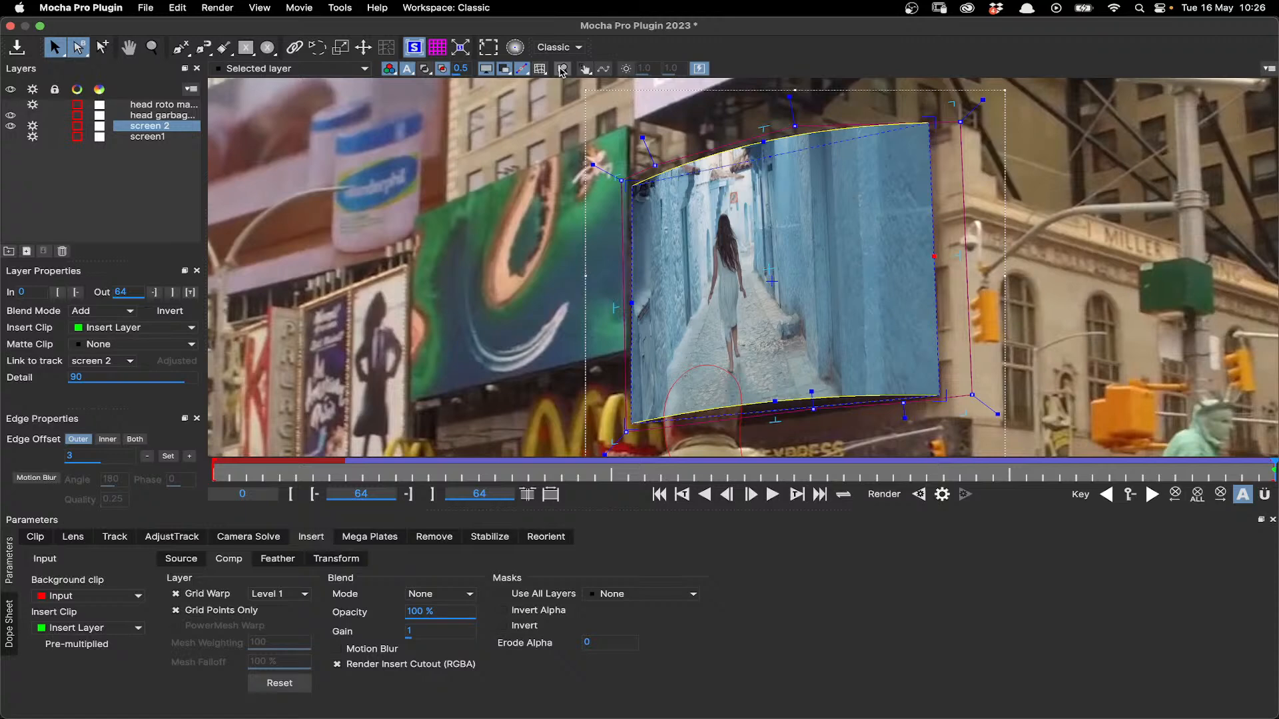
left_click(562, 69)
left_click_drag(633, 423, 634, 422)
left_click_drag(931, 125, 931, 125)
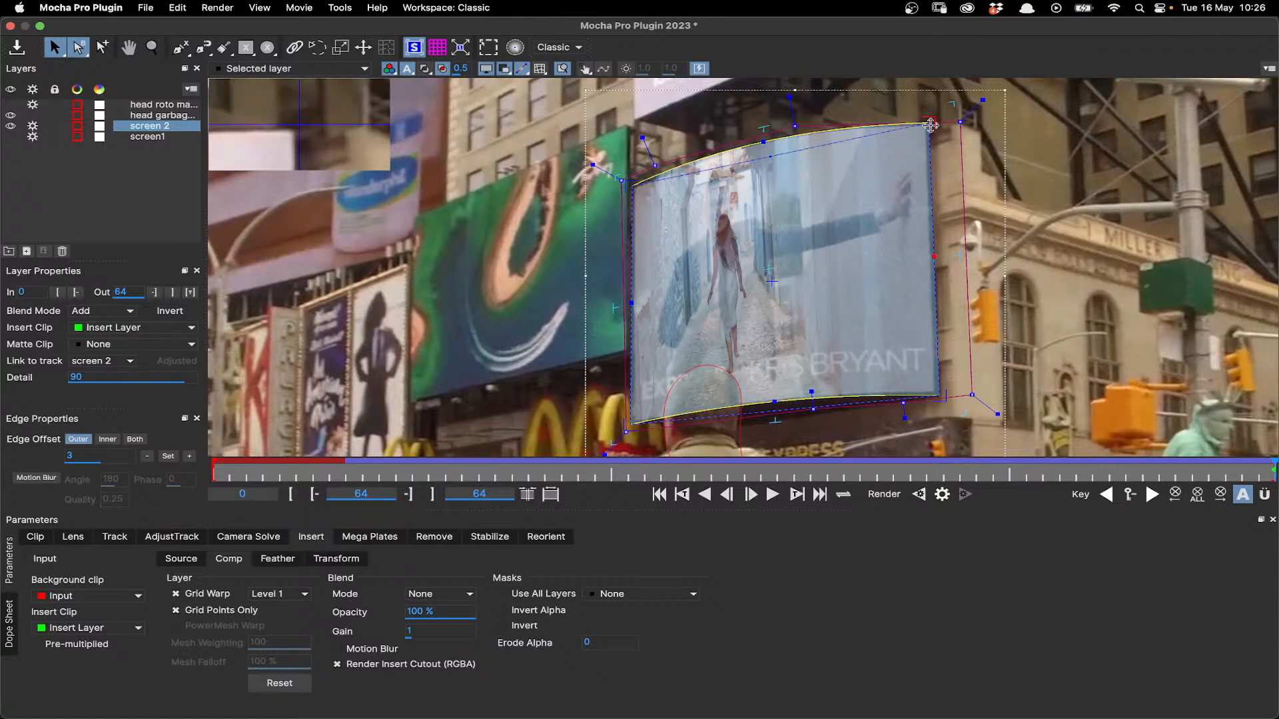
left_click_drag(931, 125, 931, 125)
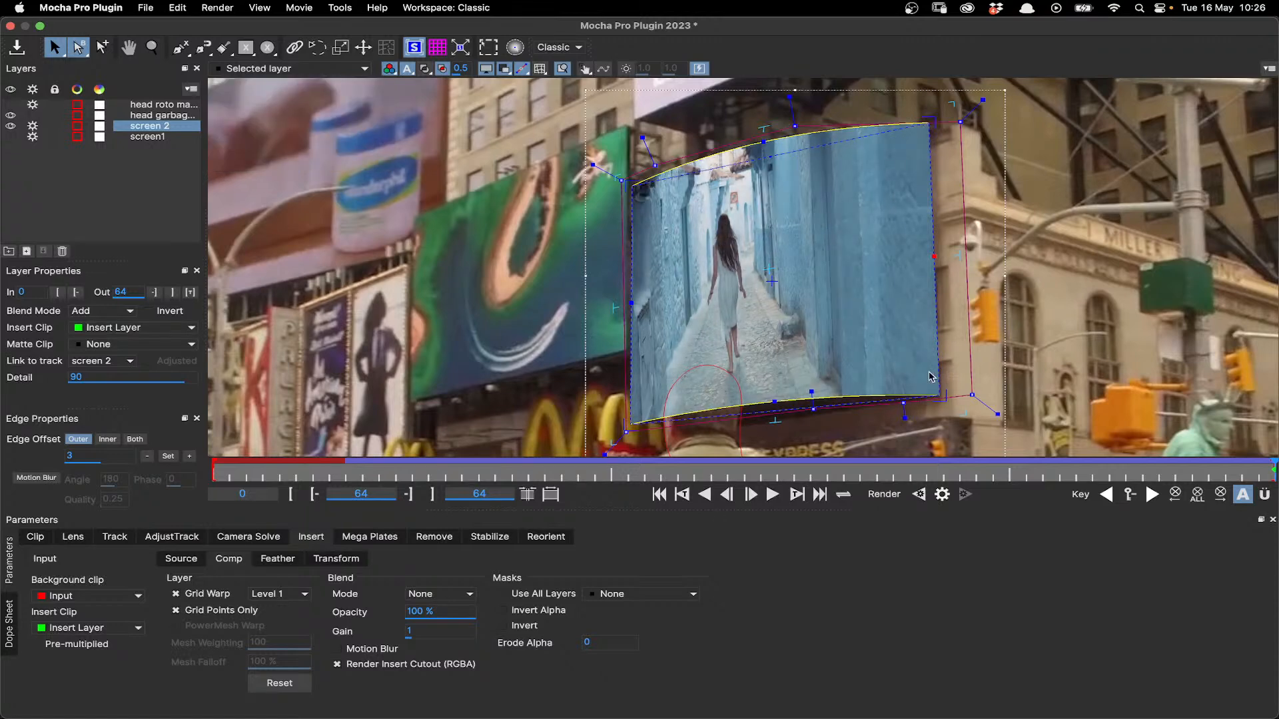
- Scrub and play back the warped insert between frames 35 and 64, and inspect its curved upper edge at frame 54
scroll(931, 376, "down", 3)
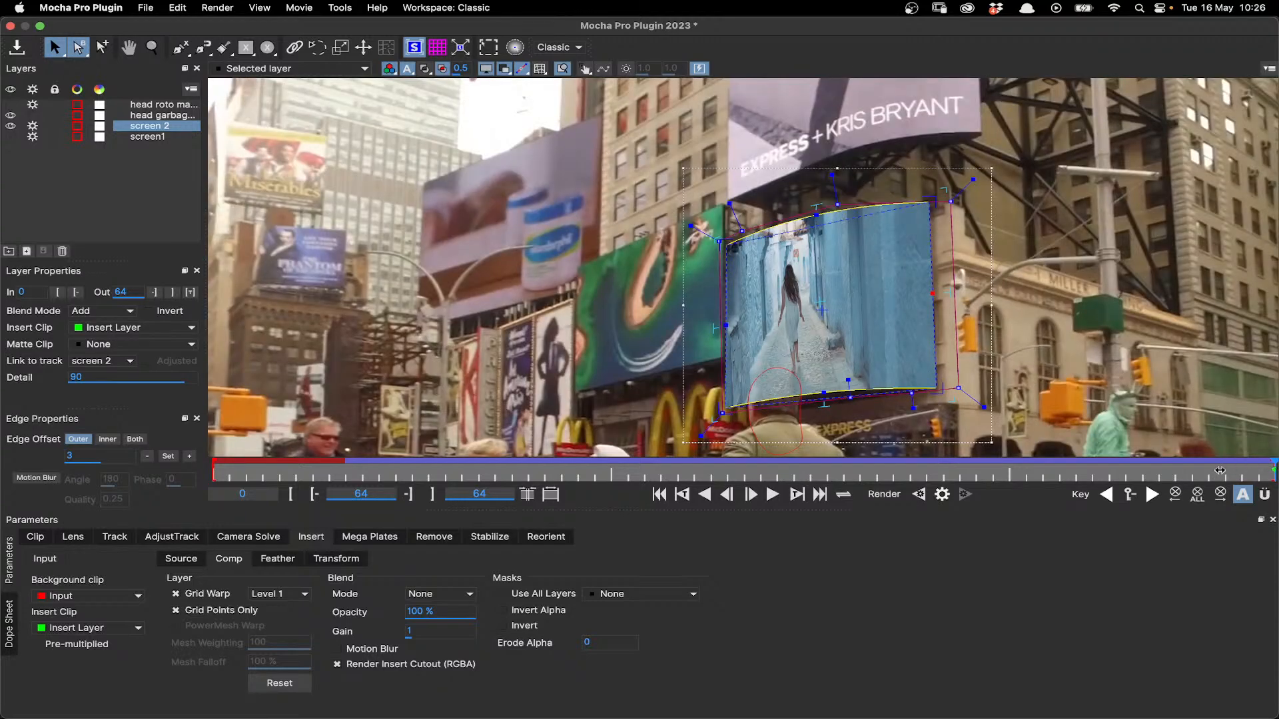
left_click_drag(1117, 471, 1105, 472)
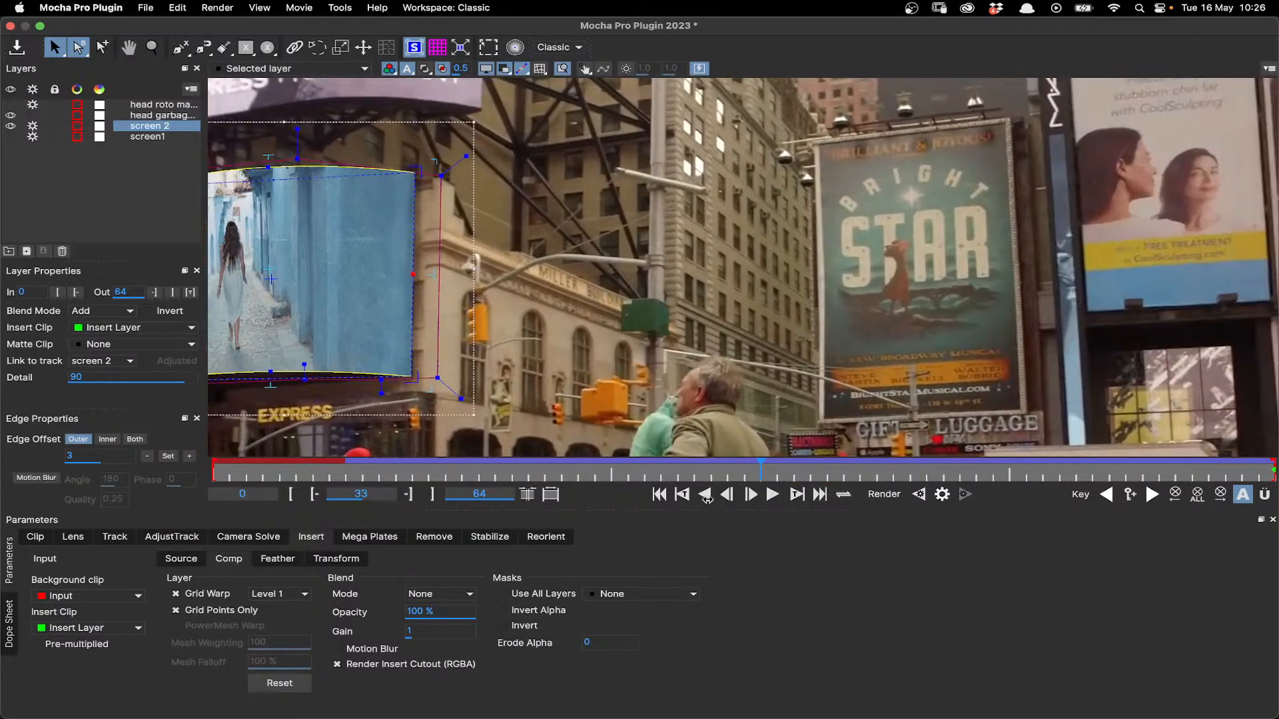
left_click_drag(708, 500, 1271, 479)
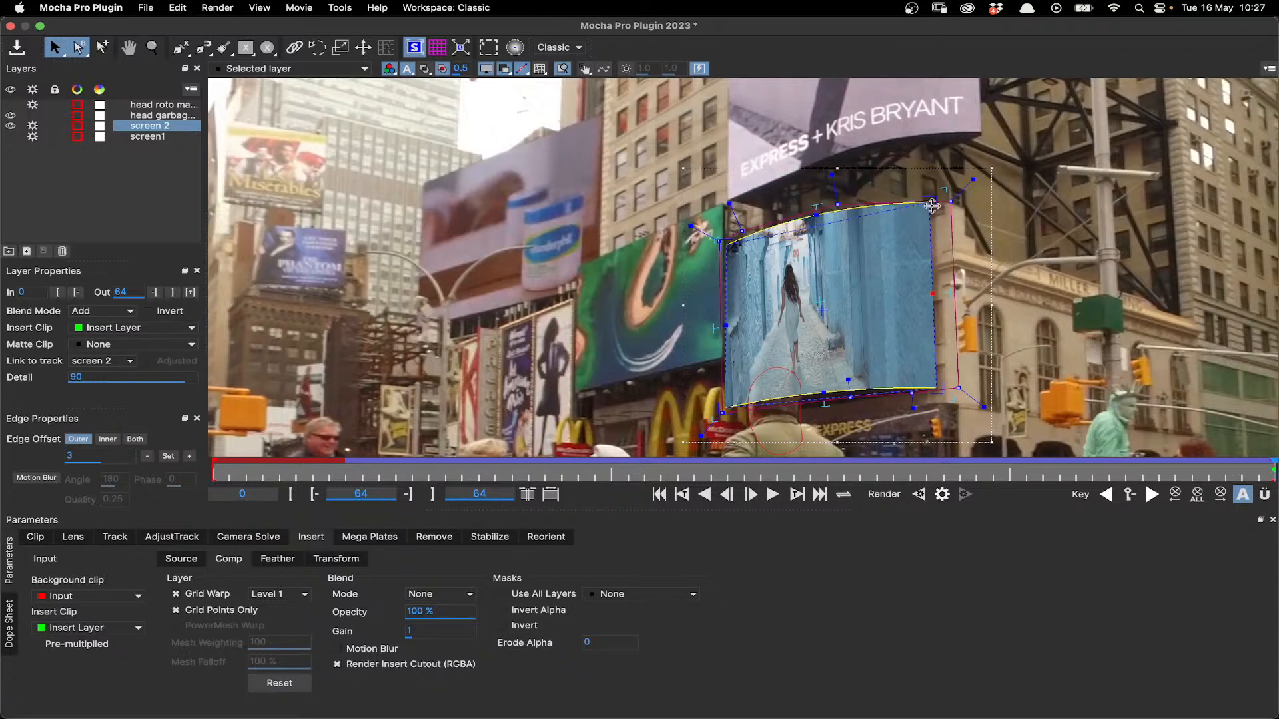
mouse_move(818, 299)
left_mouse_down()
mouse_move(856, 291)
mouse_move(818, 290)
mouse_move(820, 303)
left_mouse_up()
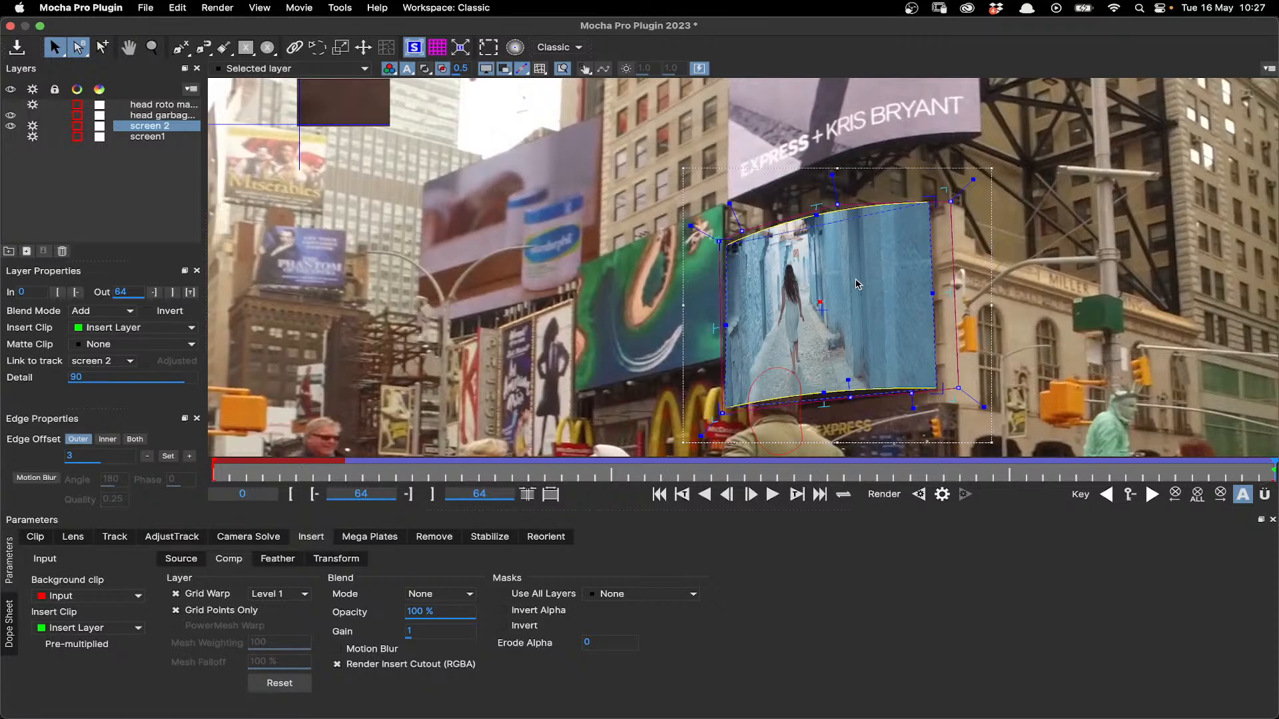
left_click(773, 495)
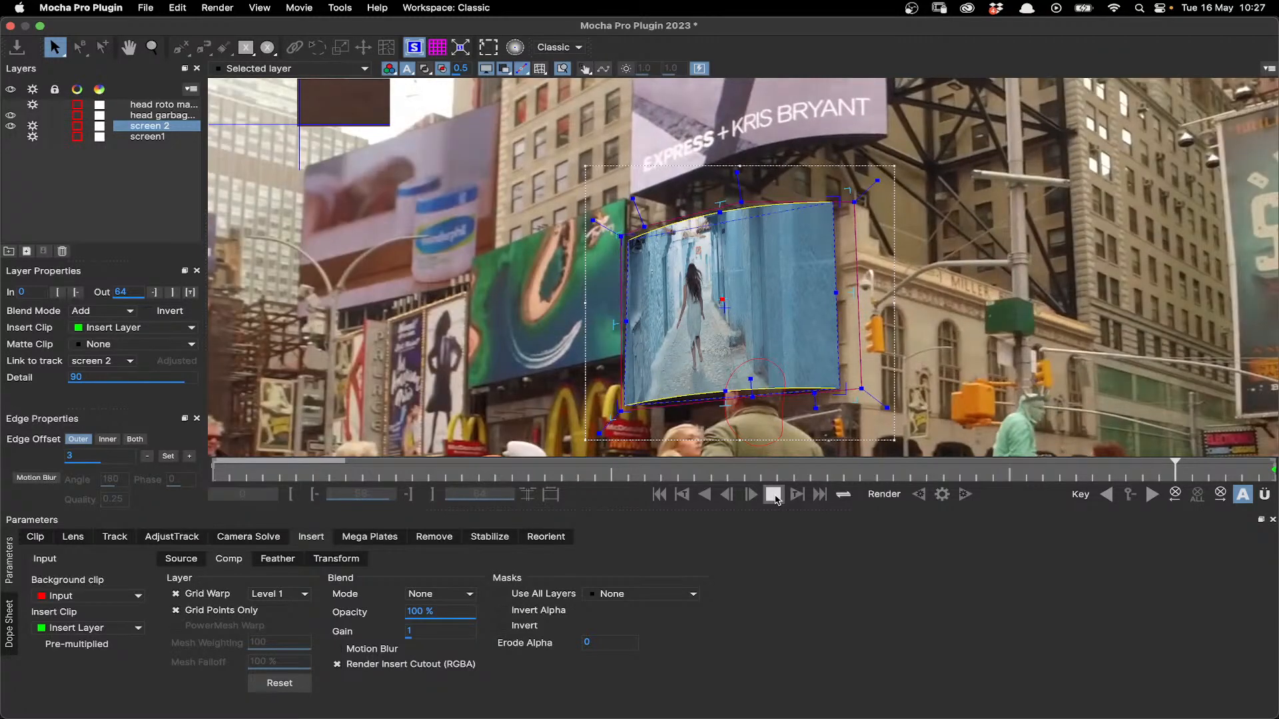
left_click(773, 495)
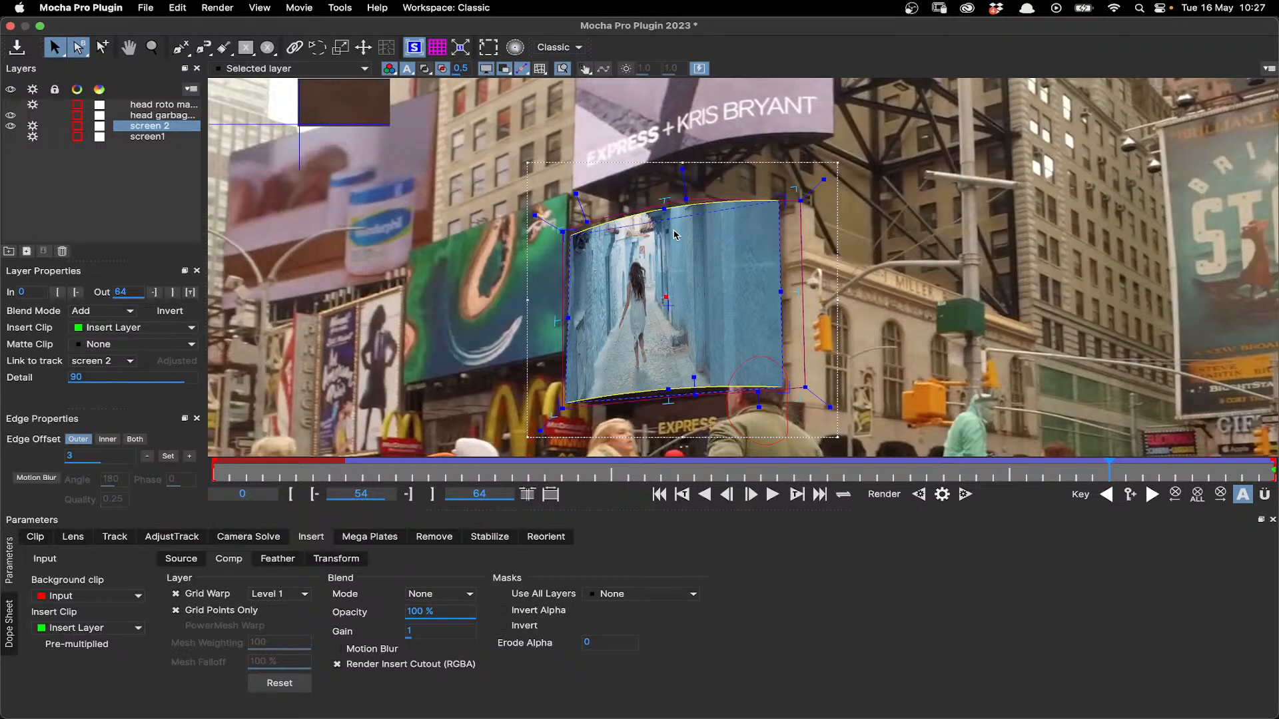
scroll(676, 235, "up", 2)
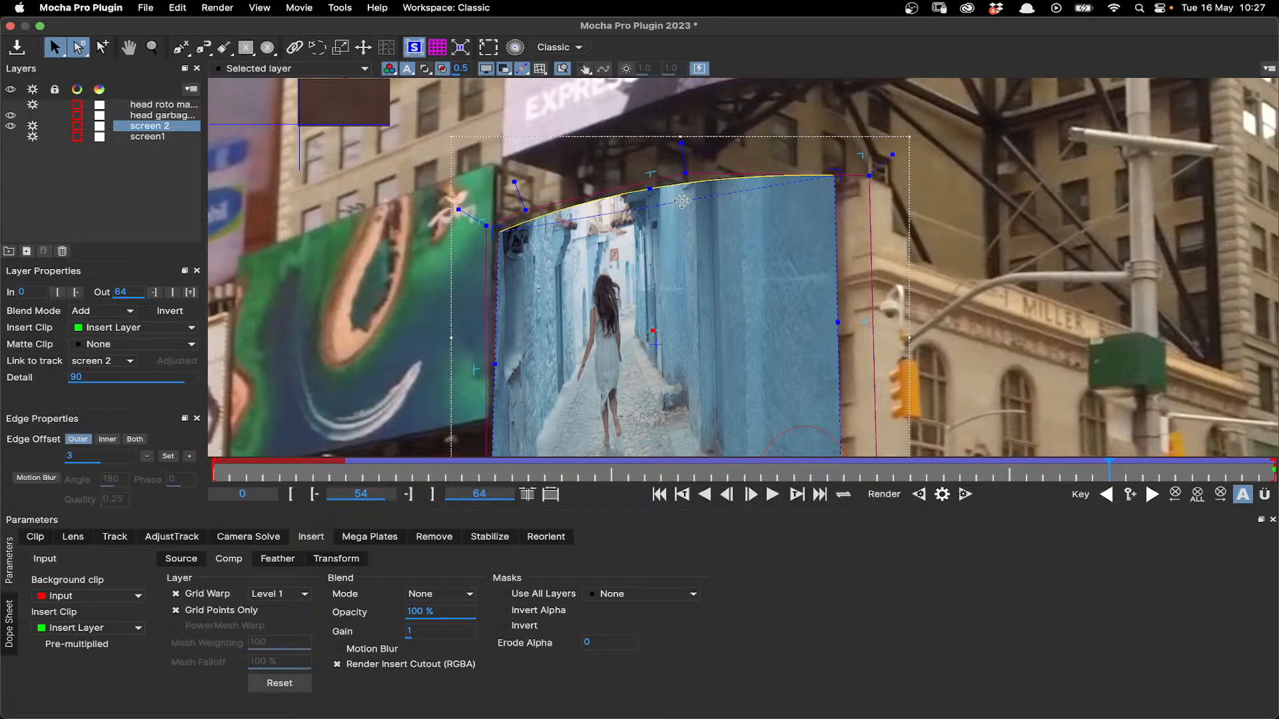
left_click_drag(682, 201, 682, 172)
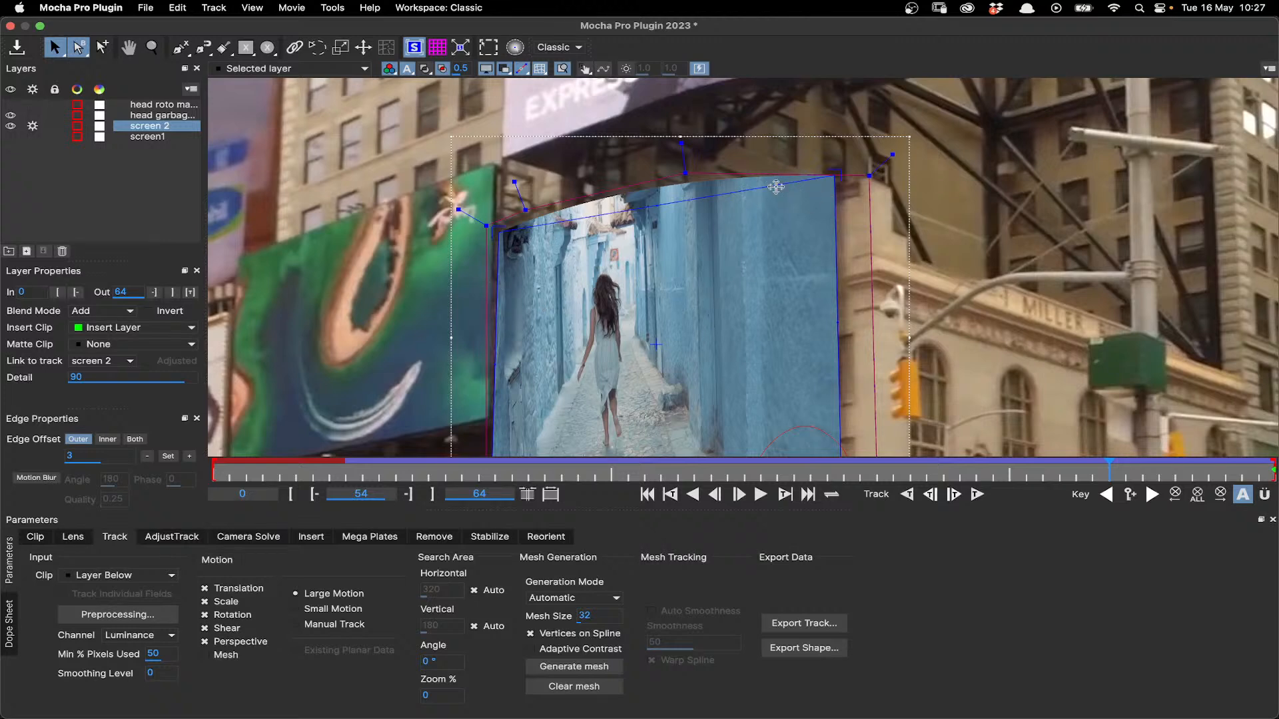
left_click_drag(776, 187, 656, 193)
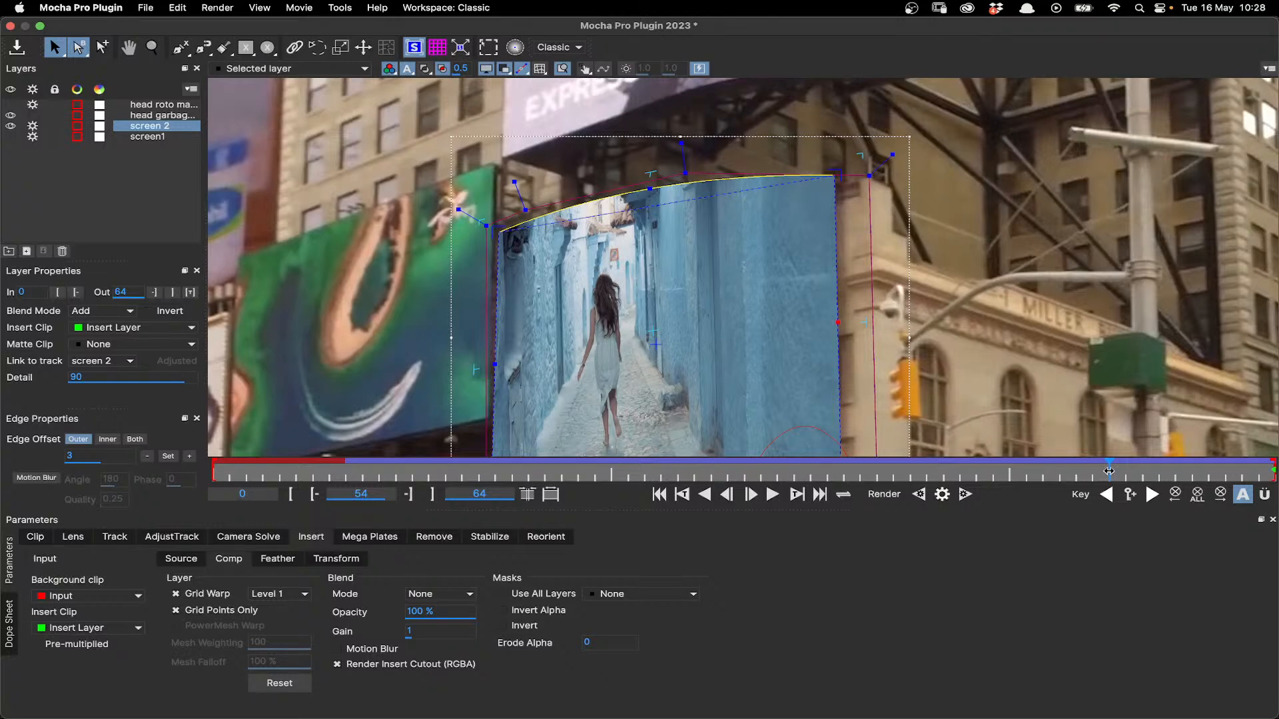
- At frame 48, adjust the grid warp point in the middle of the insert's upper edge to match the billboard's curve
left_click_drag(1076, 473, 901, 479)
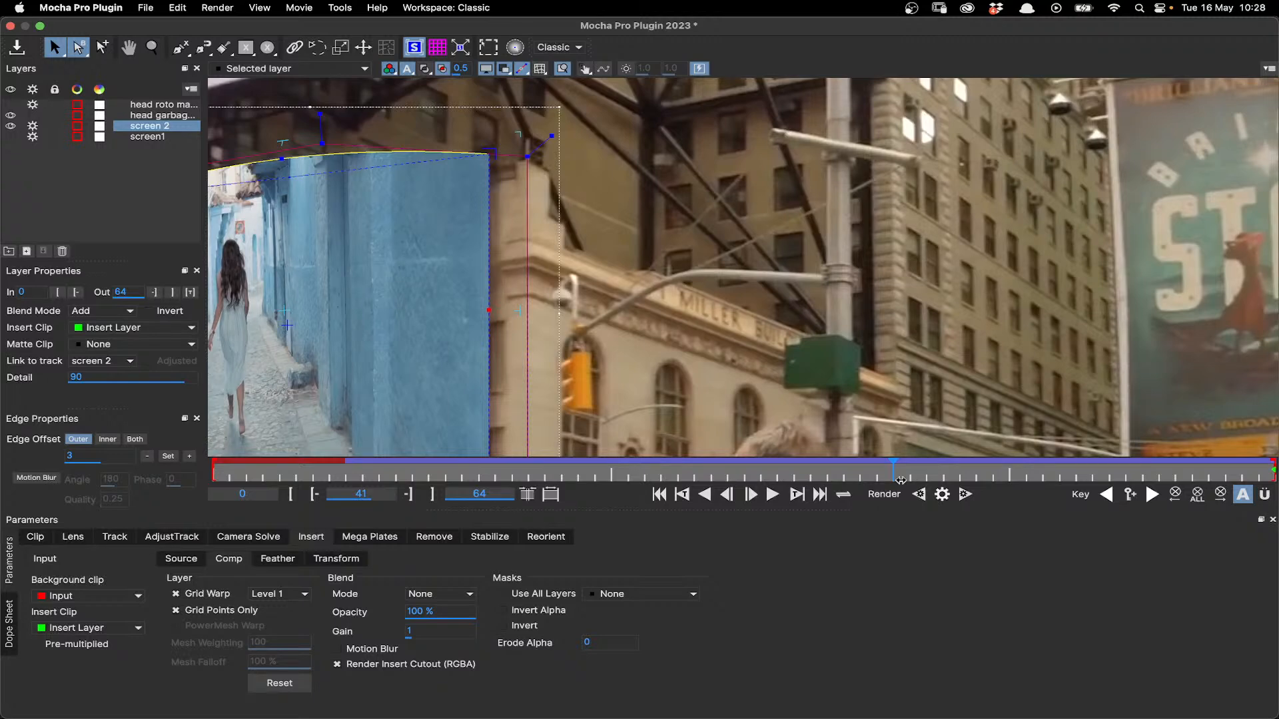
left_click_drag(900, 479, 1009, 479)
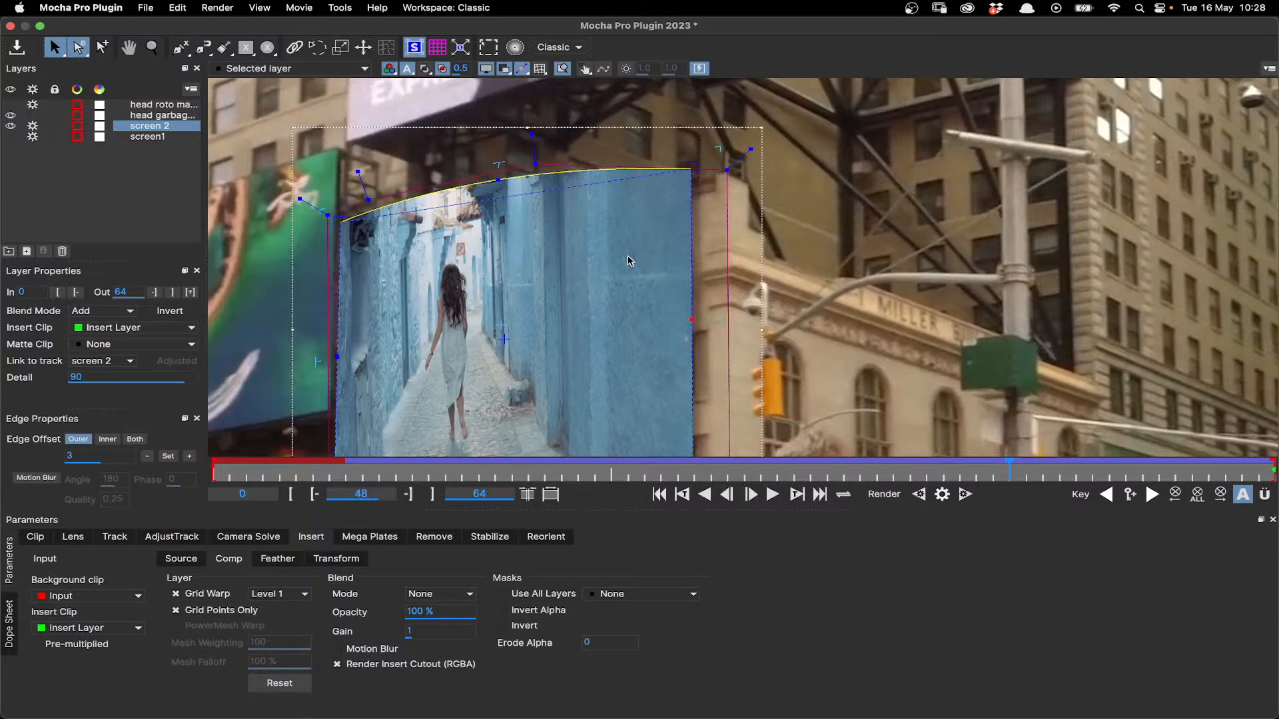
left_click_drag(499, 180, 497, 184)
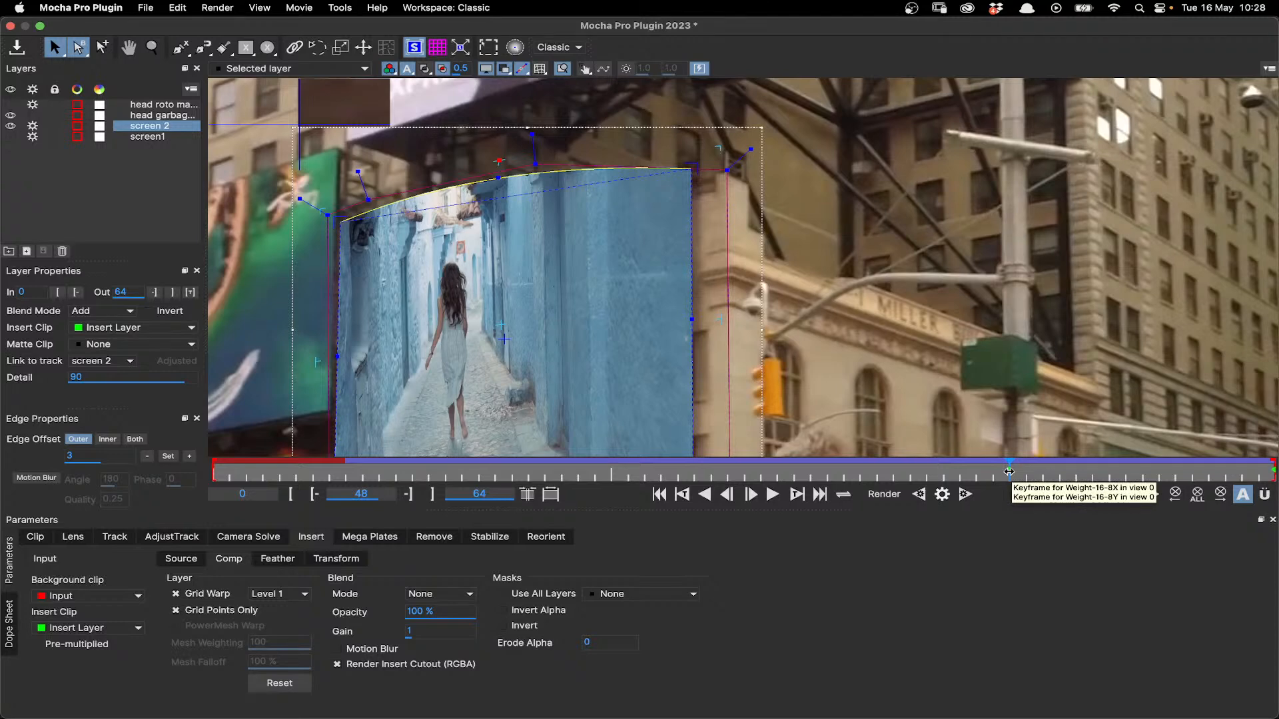
scroll(594, 333, "down", 4)
scroll(595, 334, "up", 1)
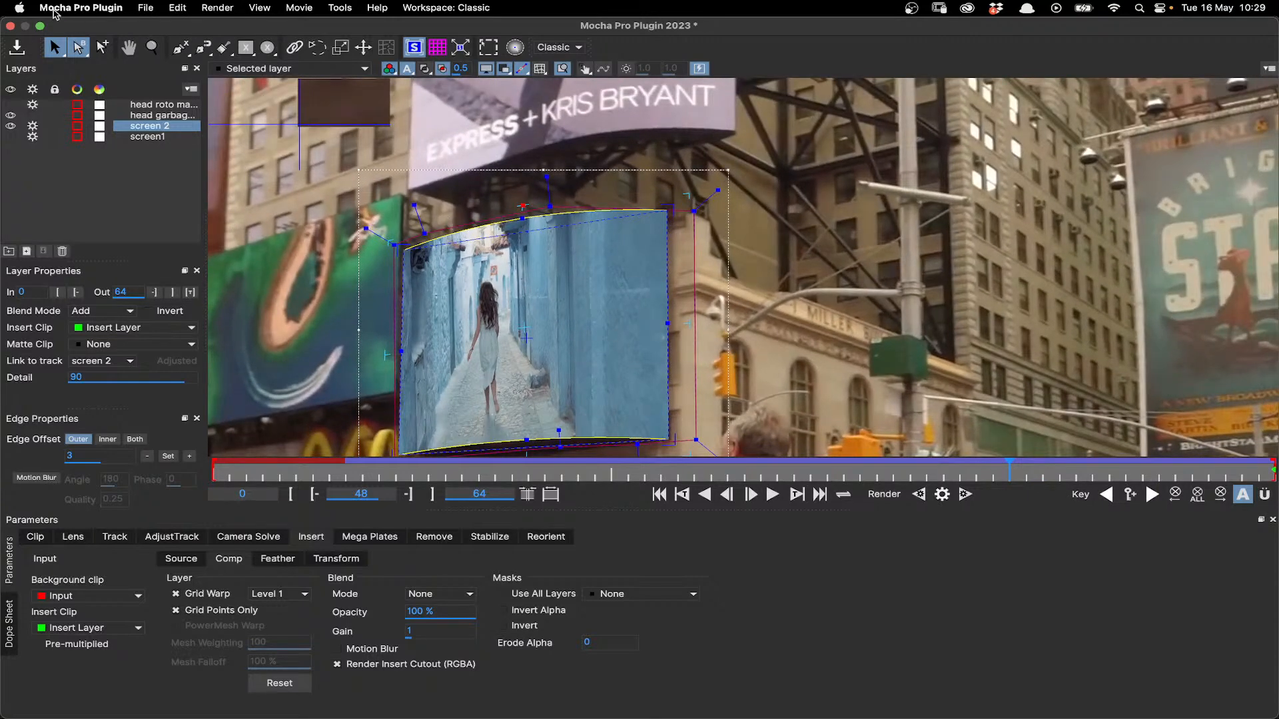
- Hide the head garbage mask layer, show the head roto mask layer, and go to frame 55 where the head overlaps the insert
left_click(28, 107)
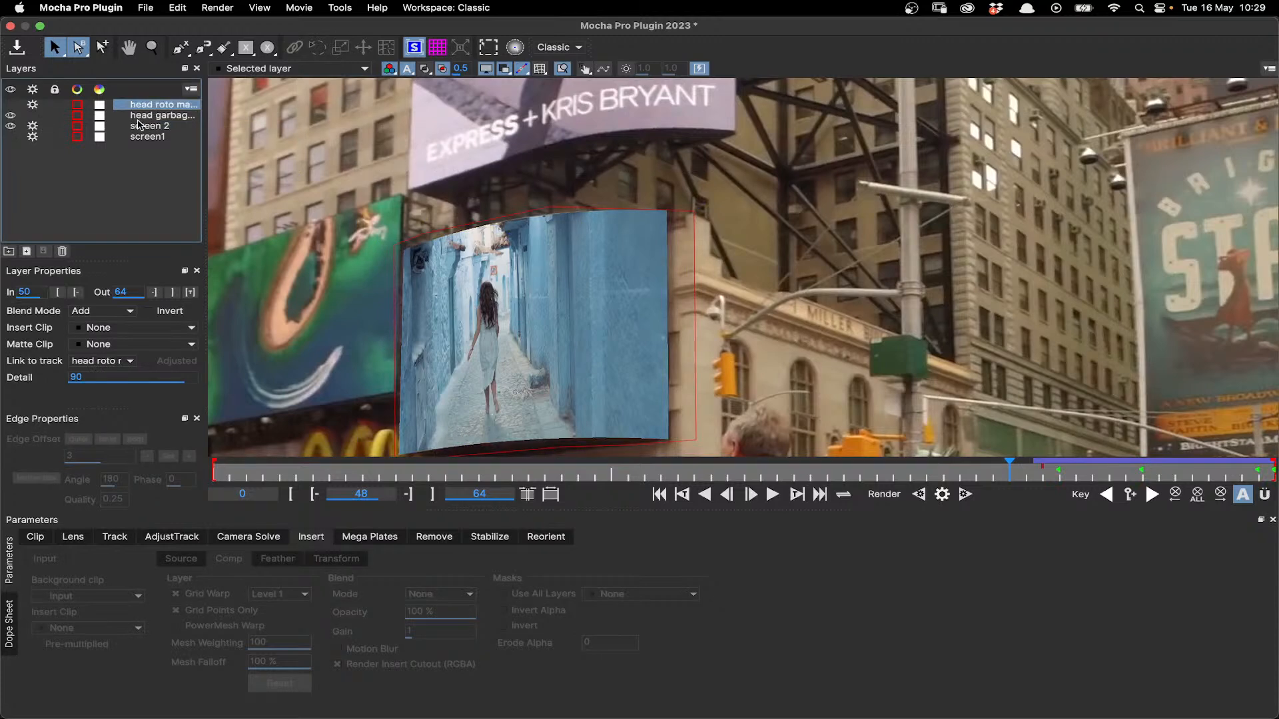
left_click(11, 115)
left_click(10, 105)
left_click_drag(1009, 469, 1126, 469)
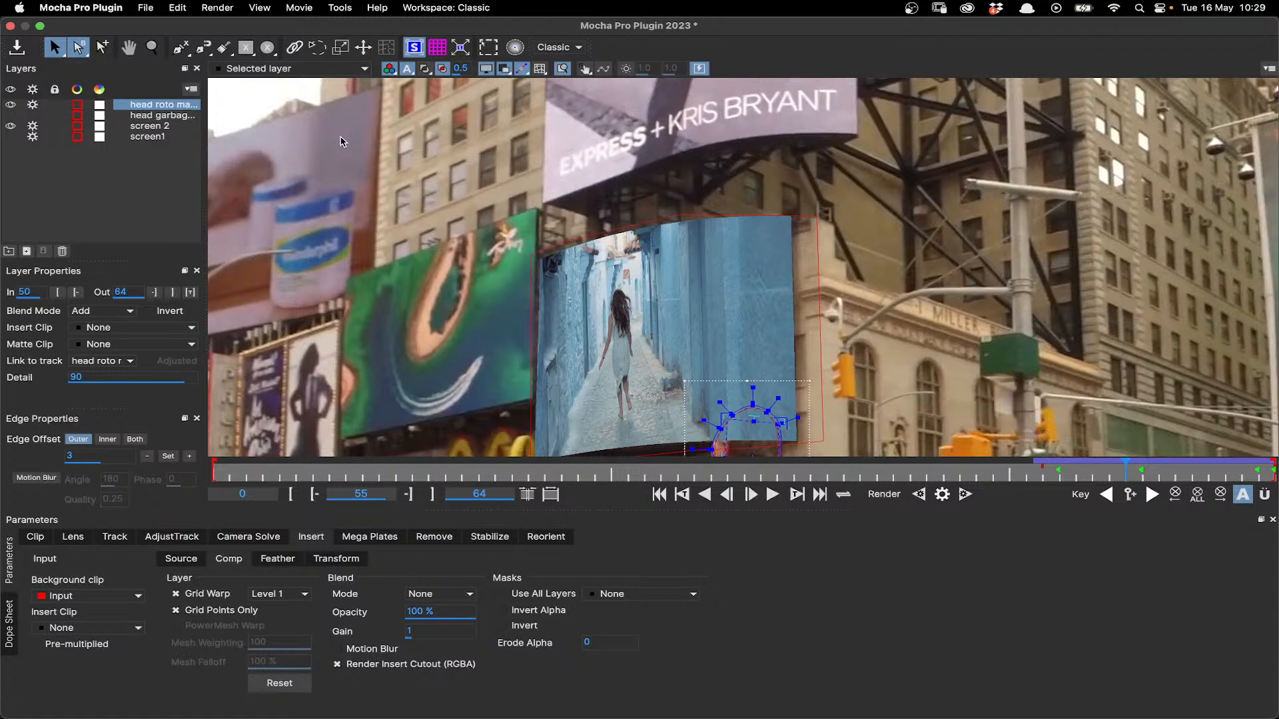
scroll(778, 408, "up", 2)
left_click_drag(776, 413, 738, 373)
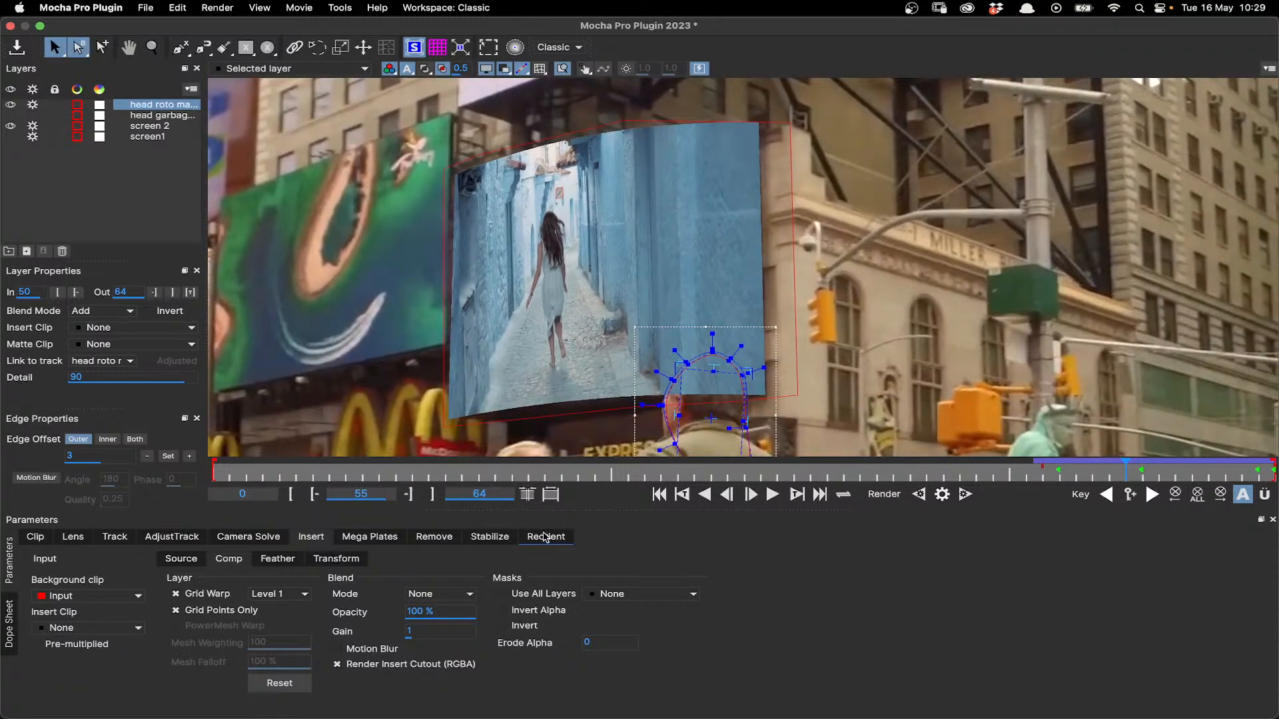
- Choose Matte for head roto mask as the insert mask on the head roto mask layer, and select the screen 2 layer
left_click(530, 595)
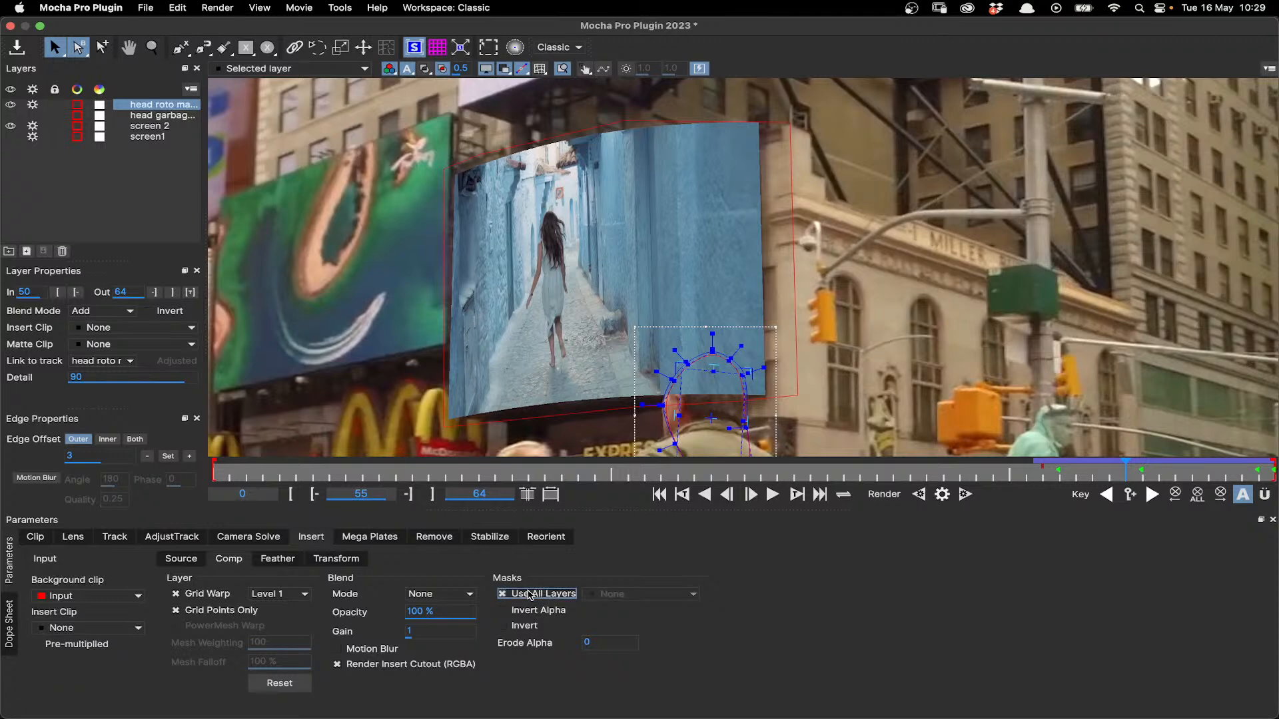
left_click(531, 595)
left_click(603, 595)
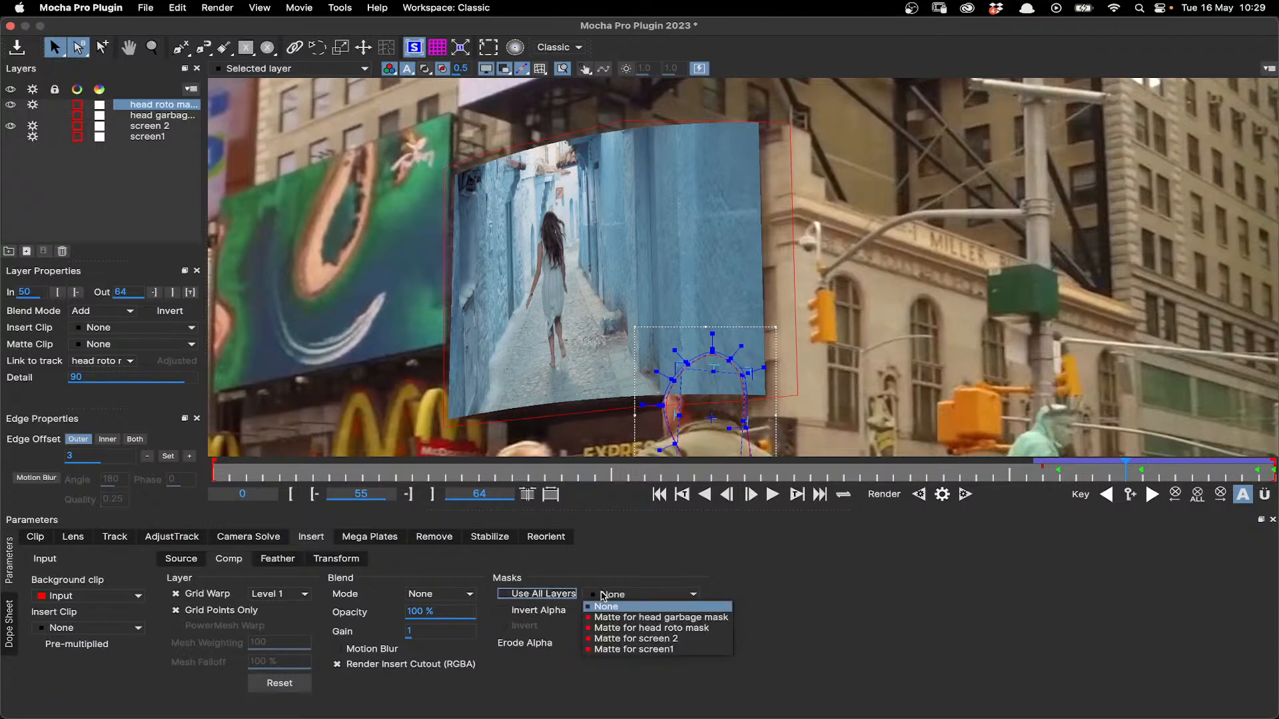
left_click(634, 629)
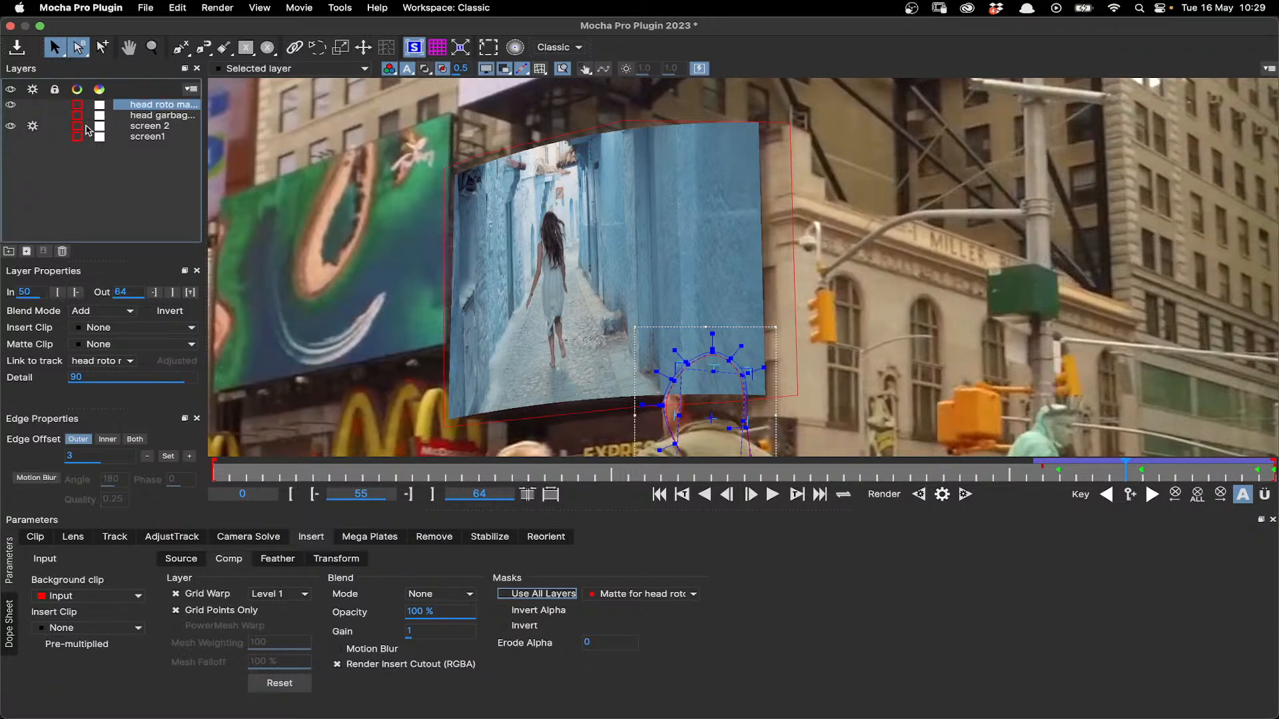
left_click(152, 126)
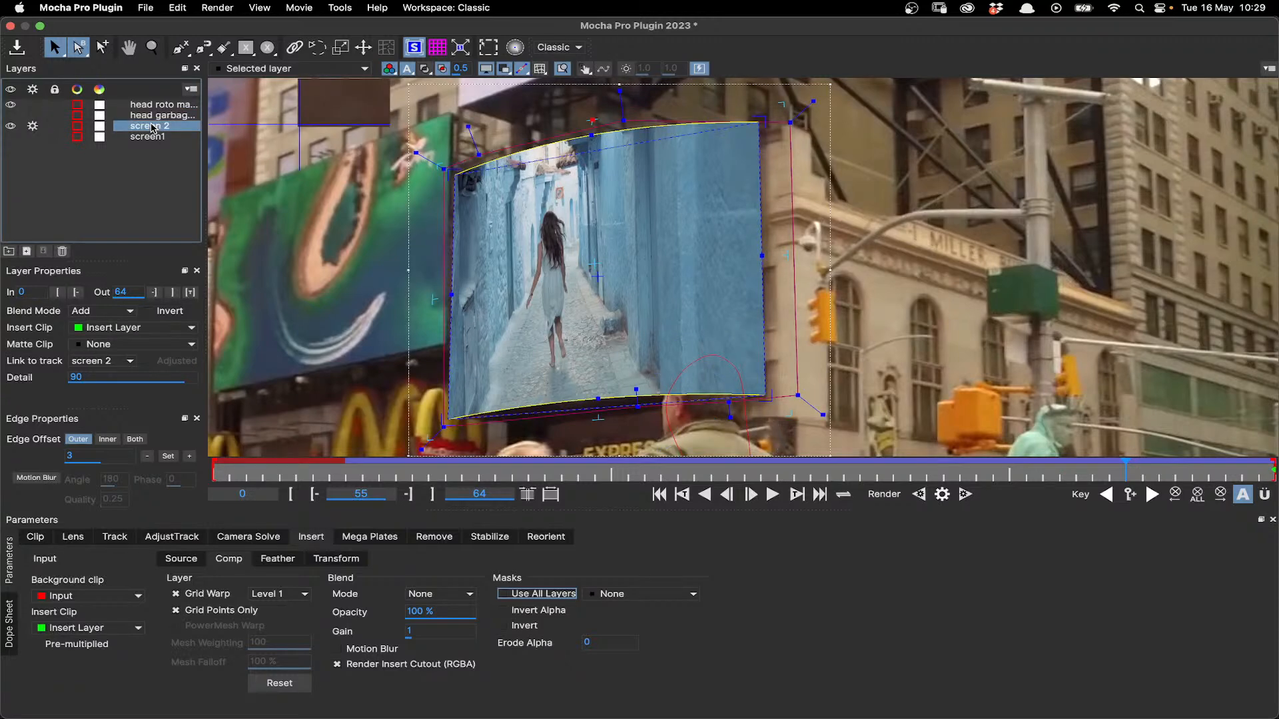
- Set Matte for head roto mask as the screen 2 layer's insert mask, invert it, and check the masking through frame 64
left_click(643, 594)
left_click(640, 628)
left_click_drag(1113, 477, 1176, 474)
left_click(526, 627)
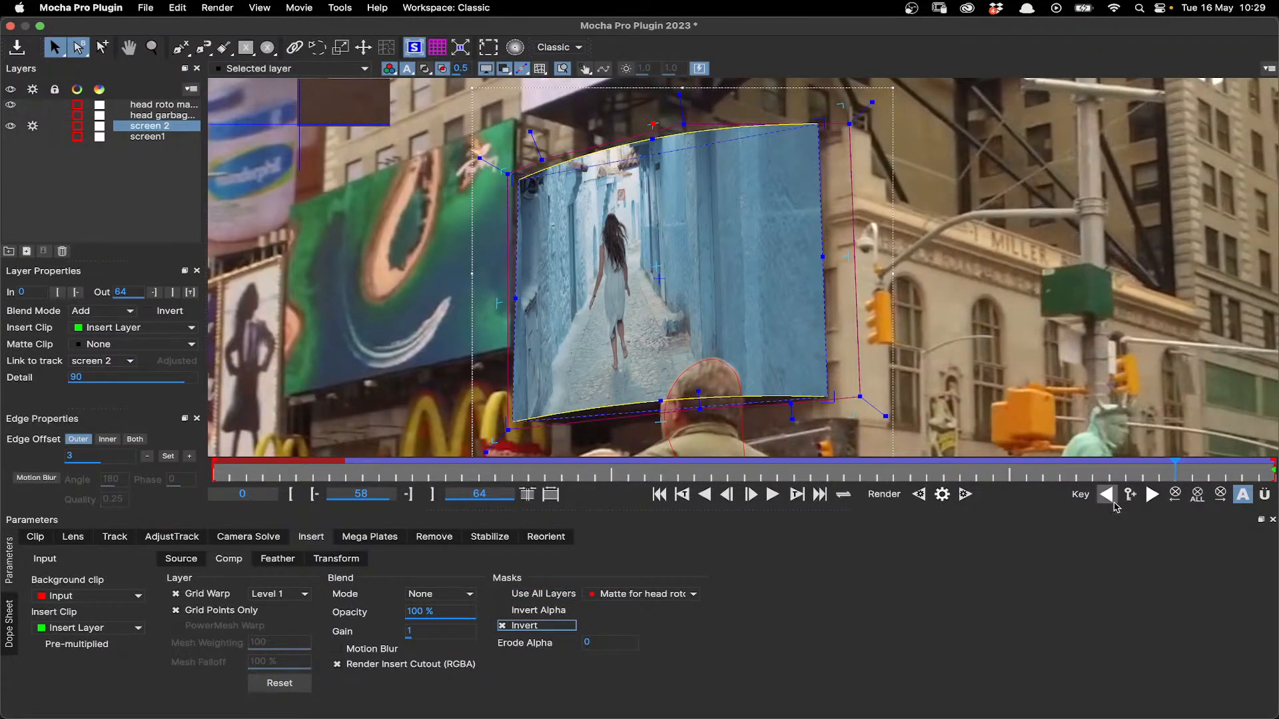
left_click_drag(1170, 468, 1201, 474)
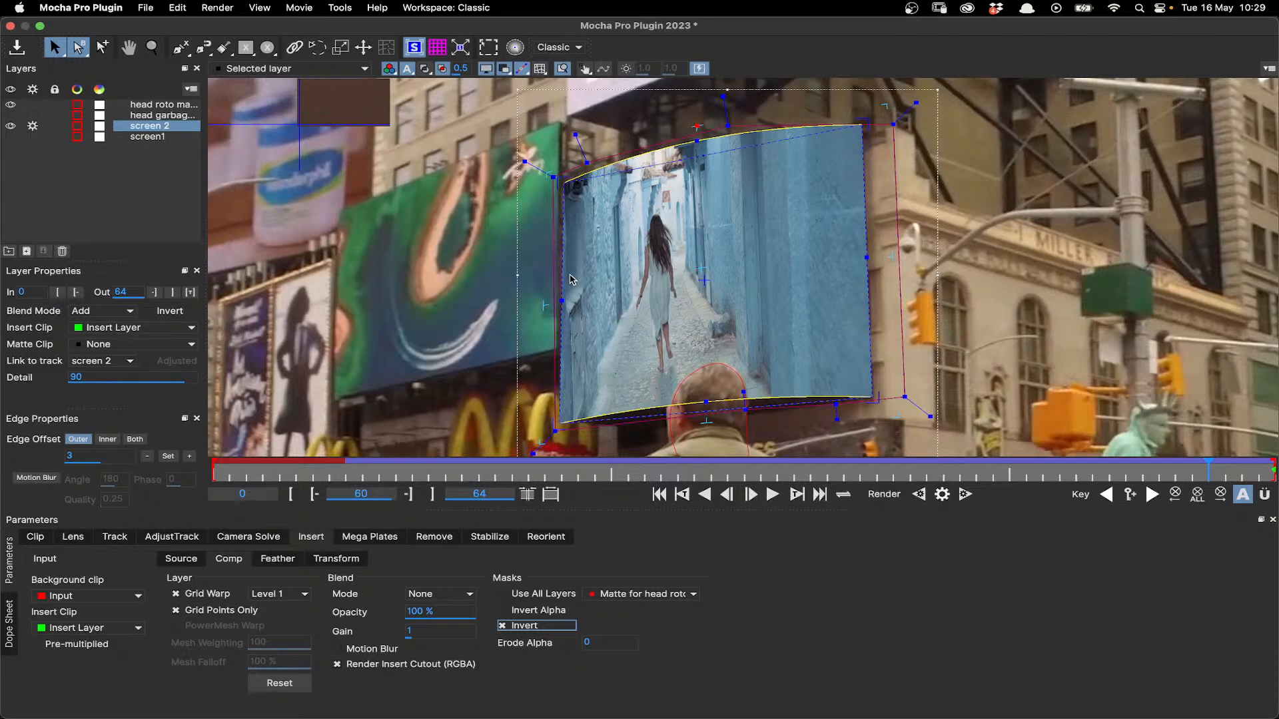
left_click_drag(1207, 470, 1269, 470)
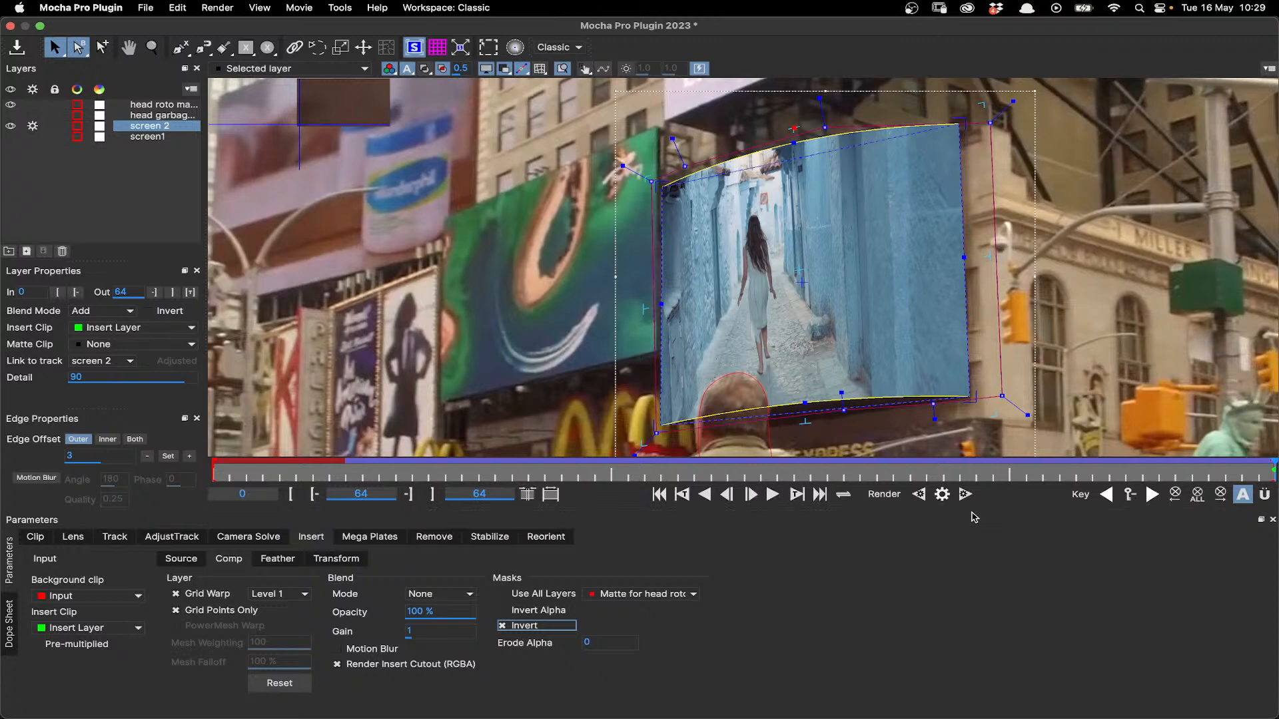
- Enable motion blur on the insert, render it backward from frame 64, and turn motion blur off
left_click(365, 651)
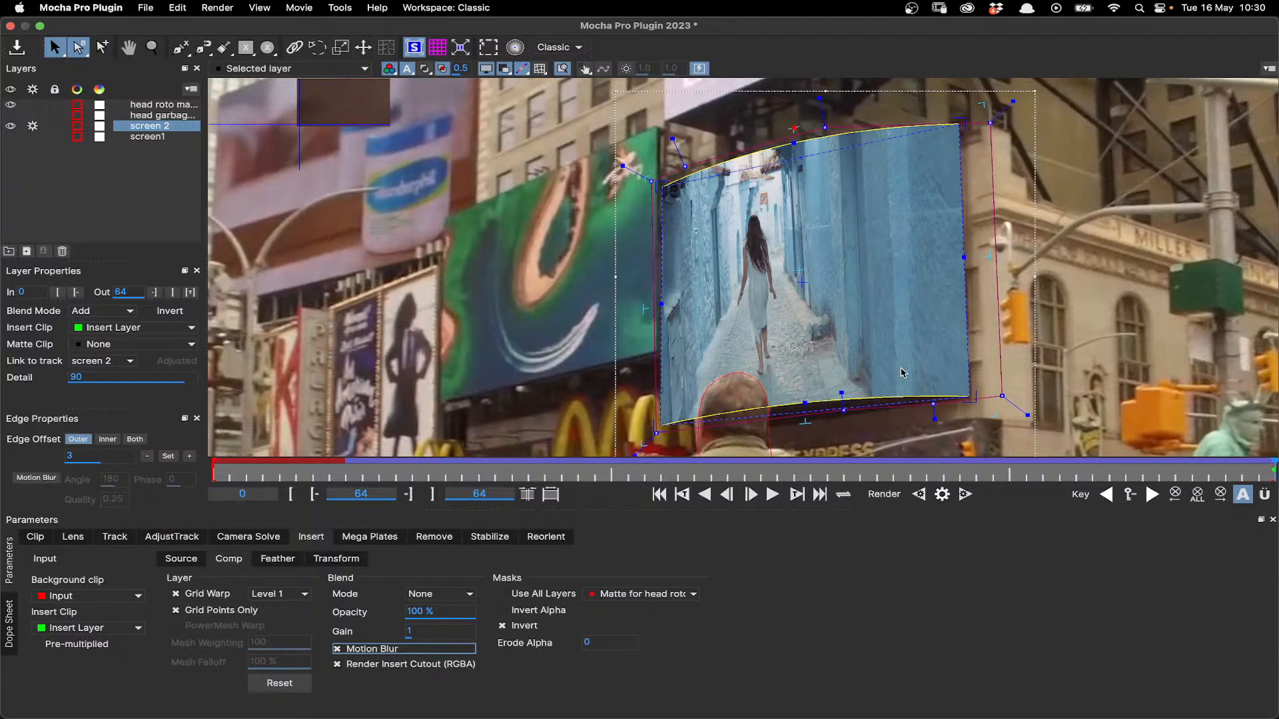
left_click(923, 496)
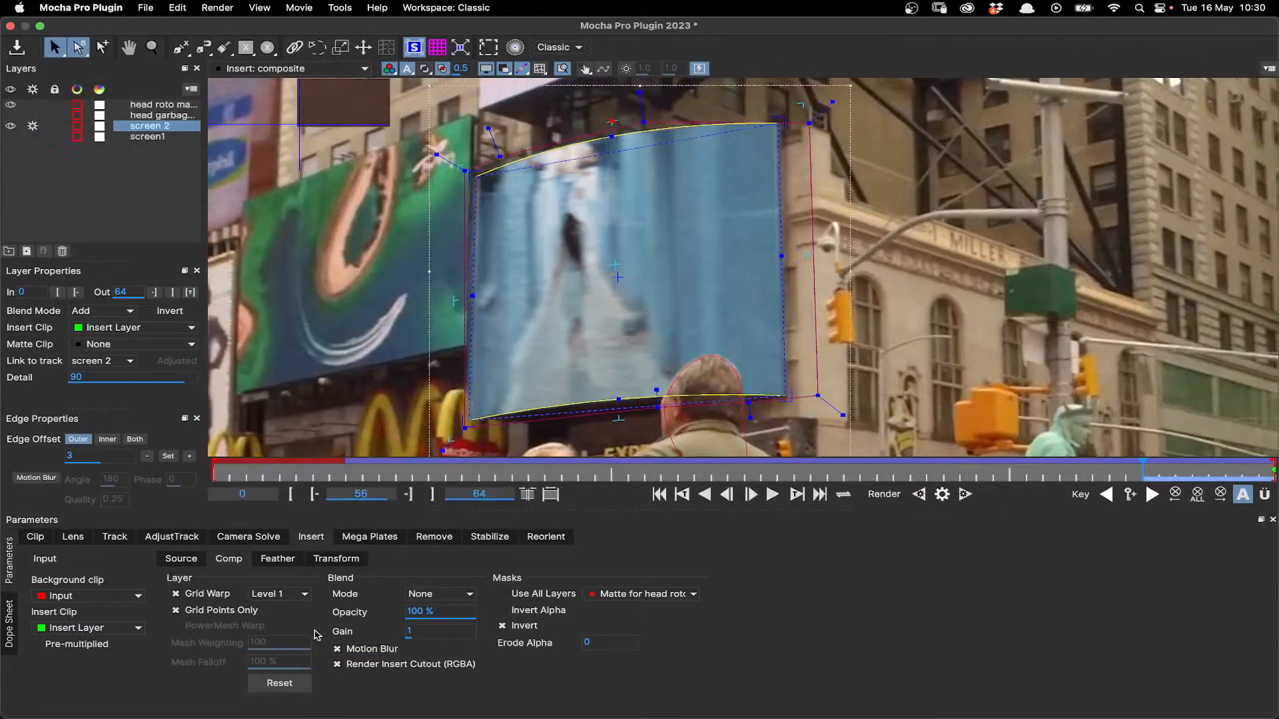
left_click(342, 647)
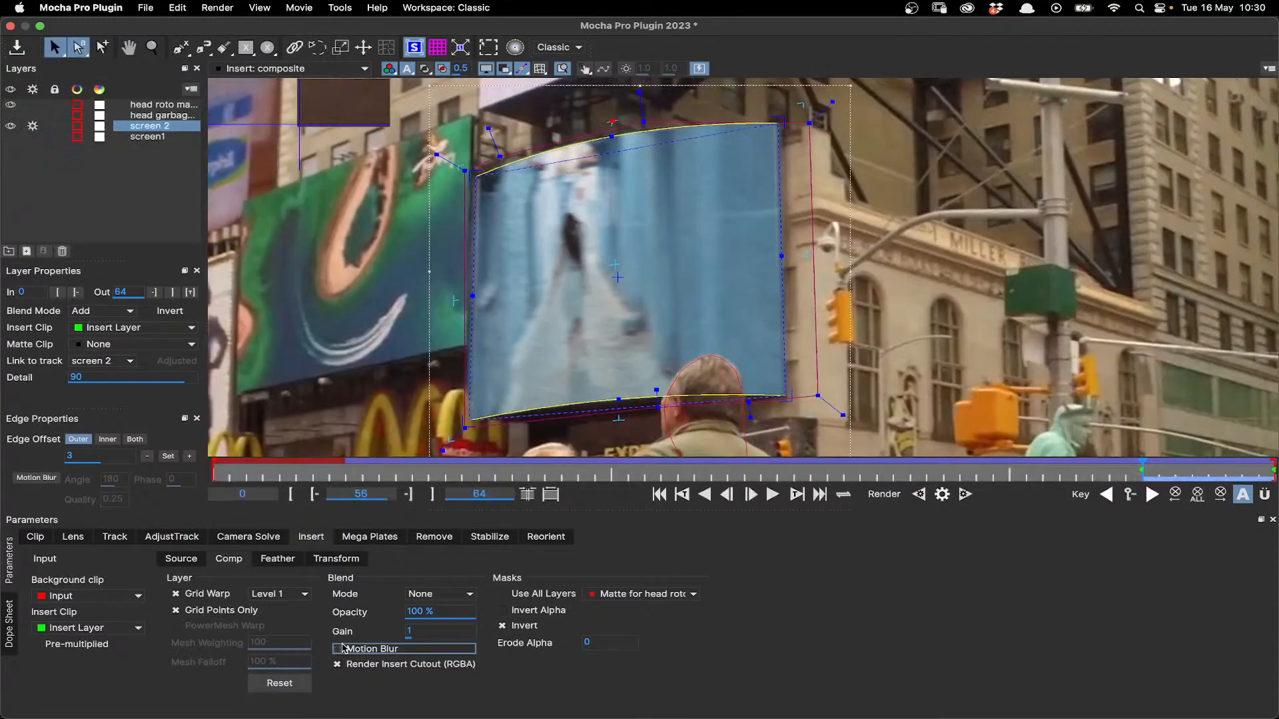
- Render the insert composite backward from frame 56 without motion blur and step through the rendered frames to frame 54
left_click(910, 493)
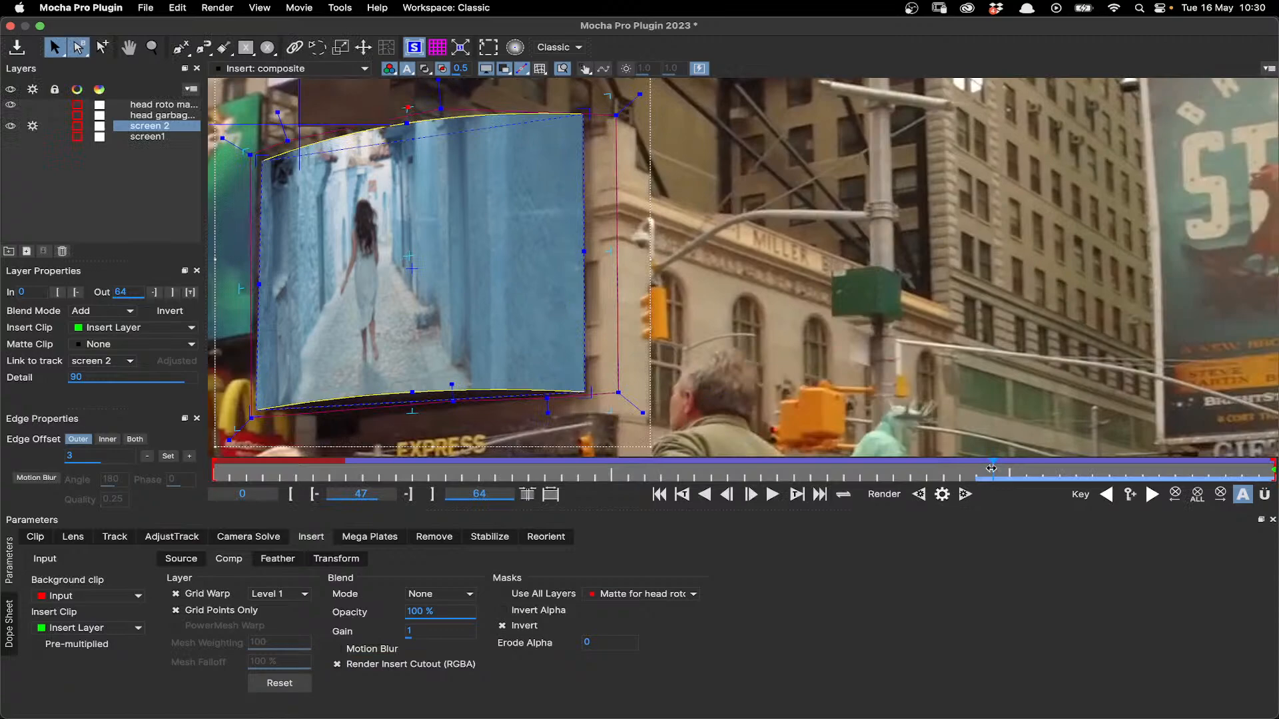
key("Right")
key("Right")
key("Right")
key("Right")
key("Right")
key("Right")
key("Right")
key("Right")
key("Right")
key("Left")
key("Left")
- Display the Insert: cutout clip and hide the layer outlines and other overlays
left_click(278, 68)
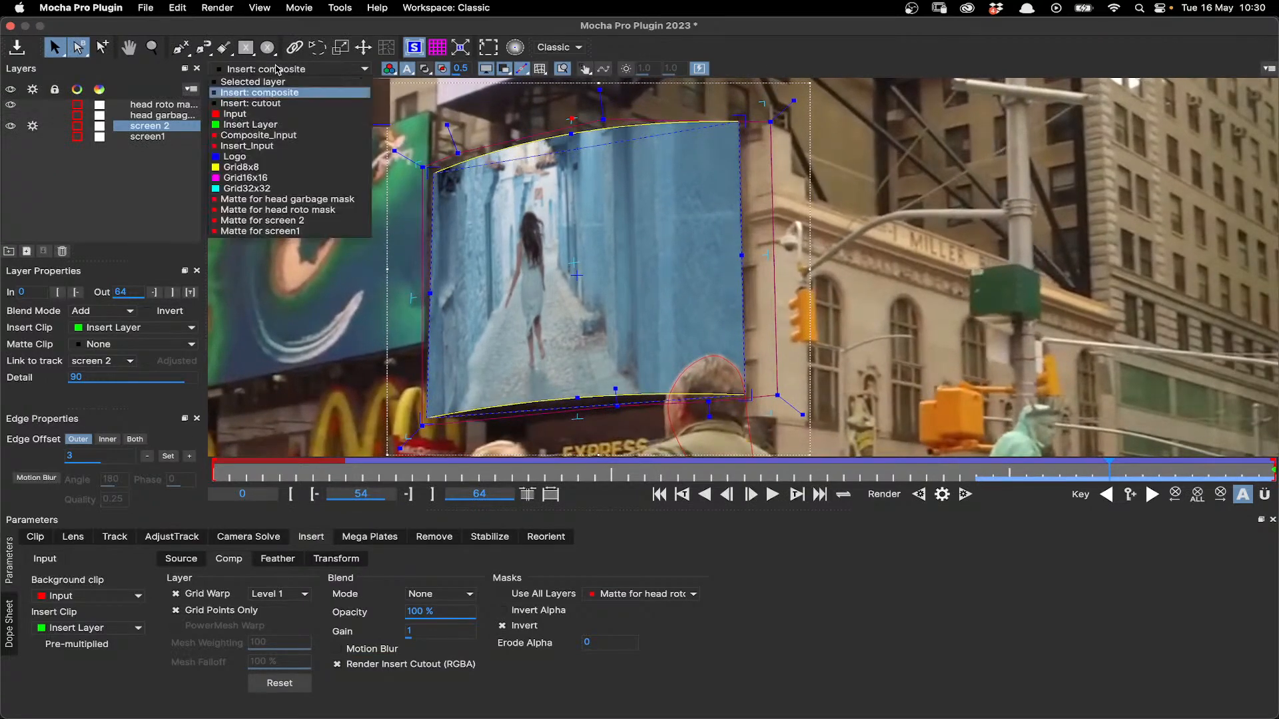
left_click(270, 102)
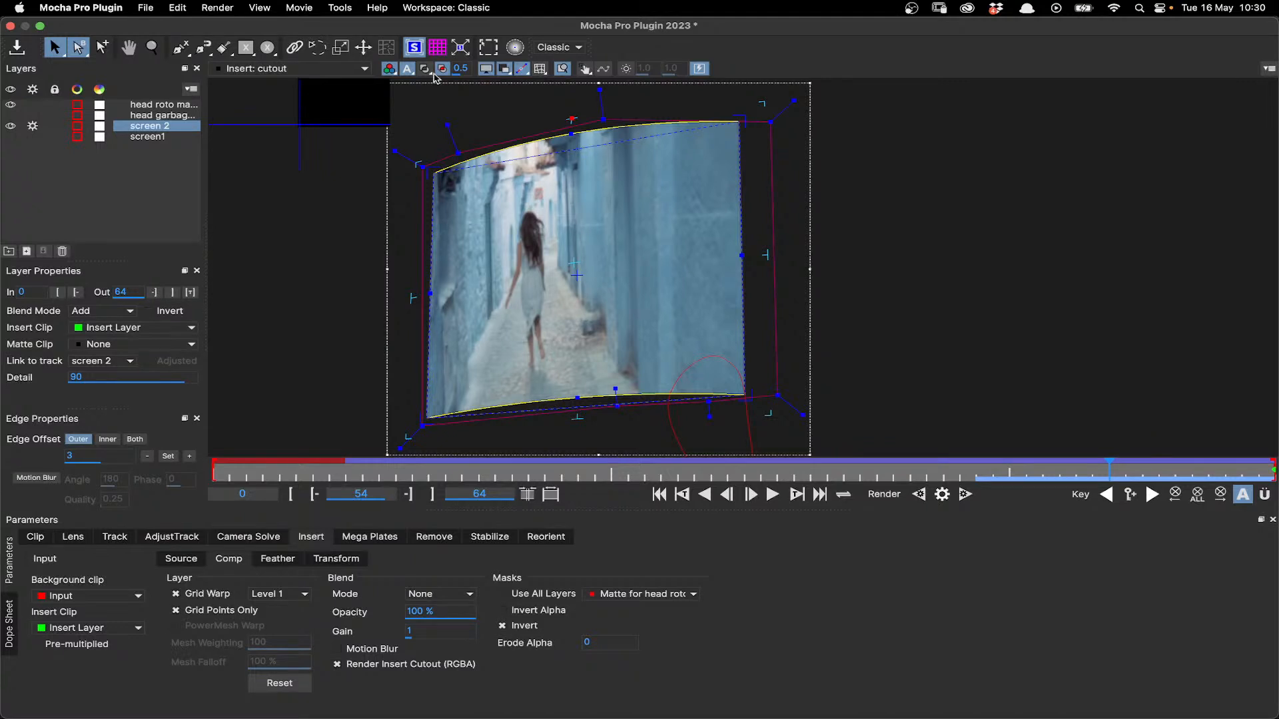
left_click(486, 69)
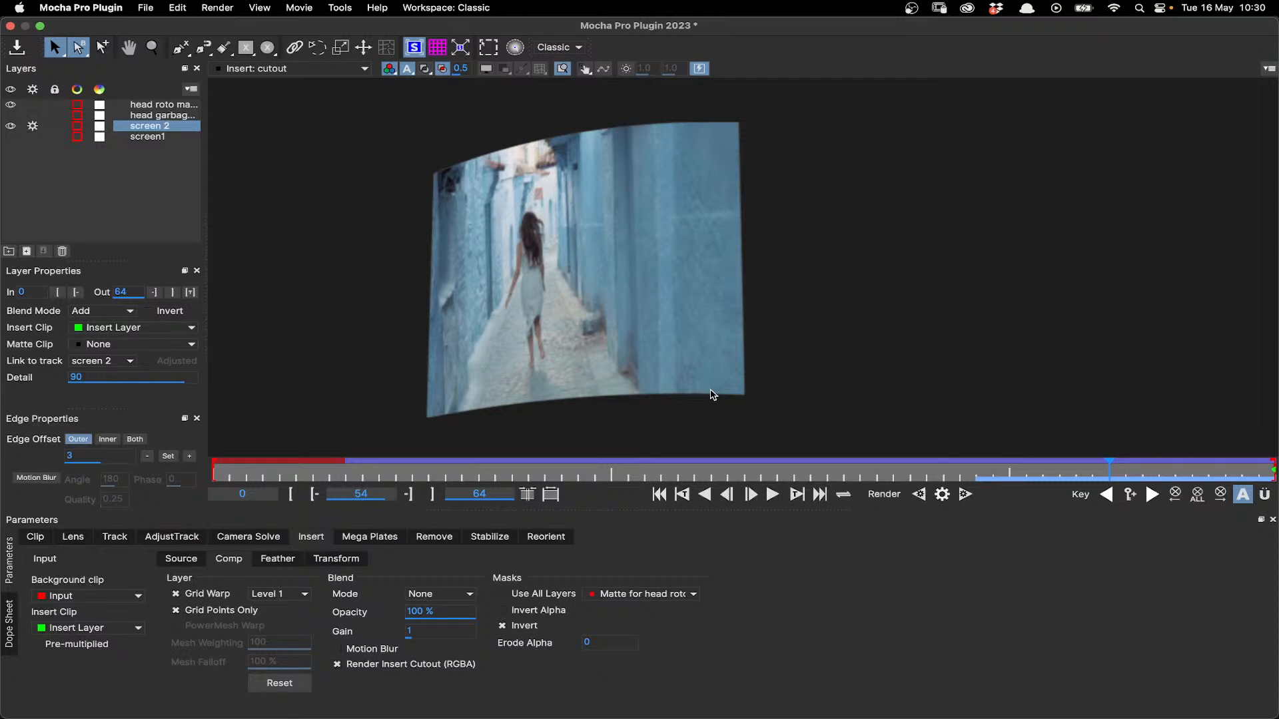
- Go to frame 64 and render the insert cutout backward, stopping at frame 10
mouse_move(1191, 475)
left_mouse_down()
mouse_move(1266, 479)
mouse_move(1009, 484)
mouse_move(1193, 475)
left_mouse_up()
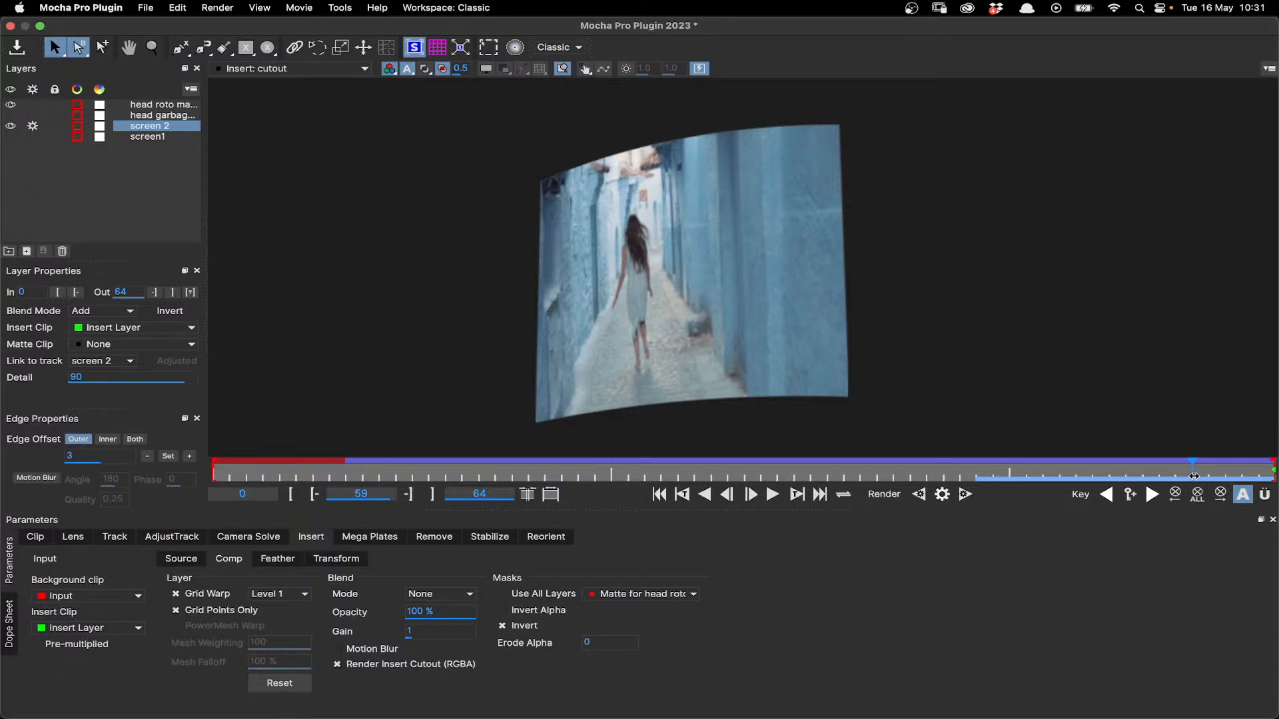
left_click_drag(1194, 476, 1272, 478)
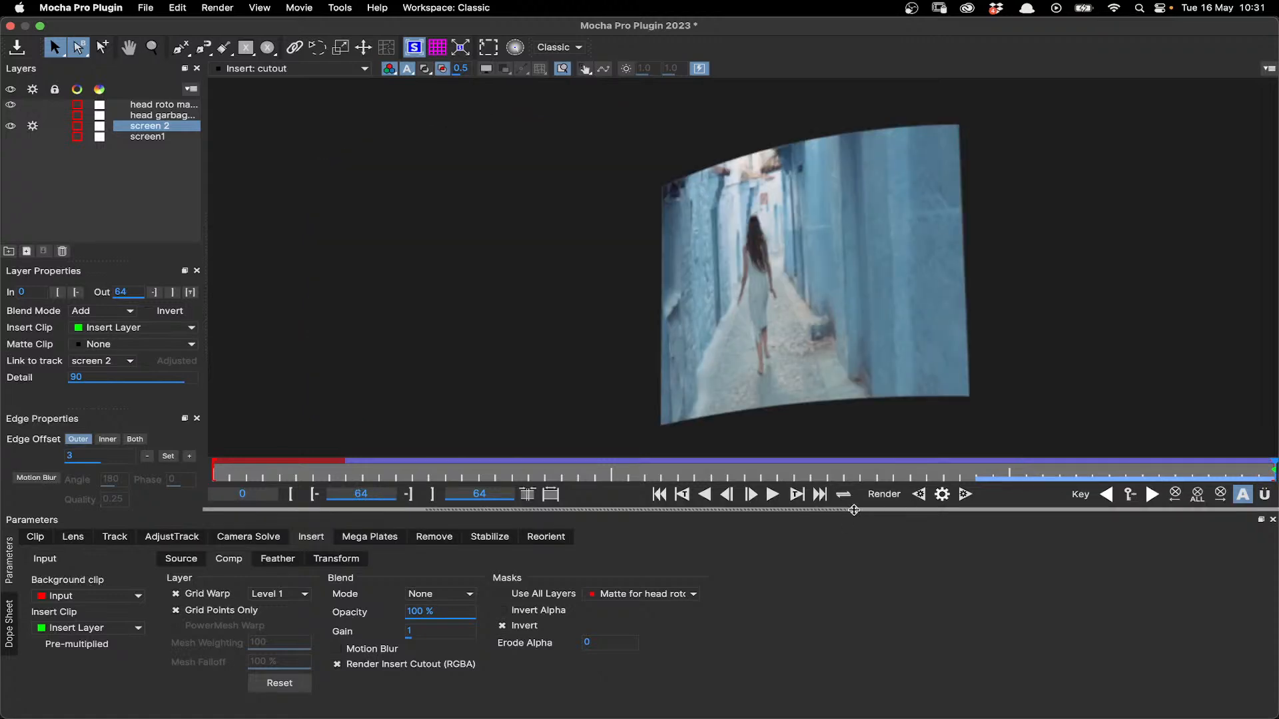
left_click(918, 495)
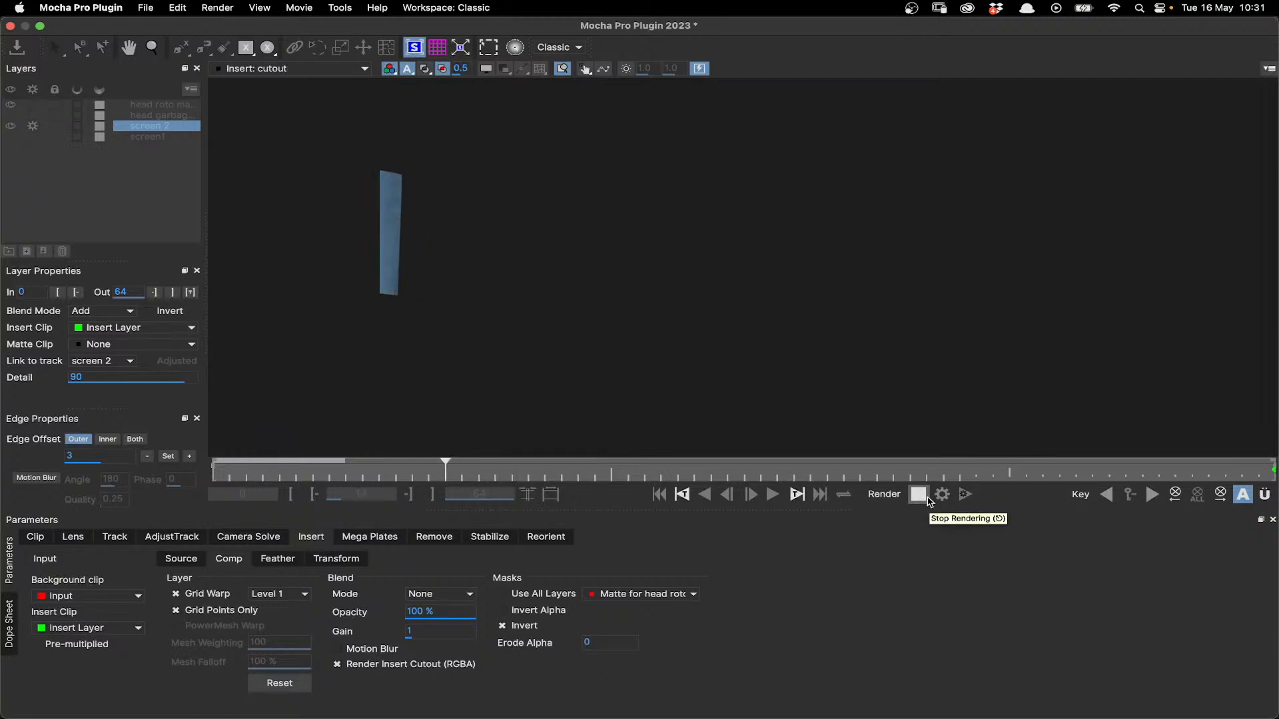
left_click(929, 499)
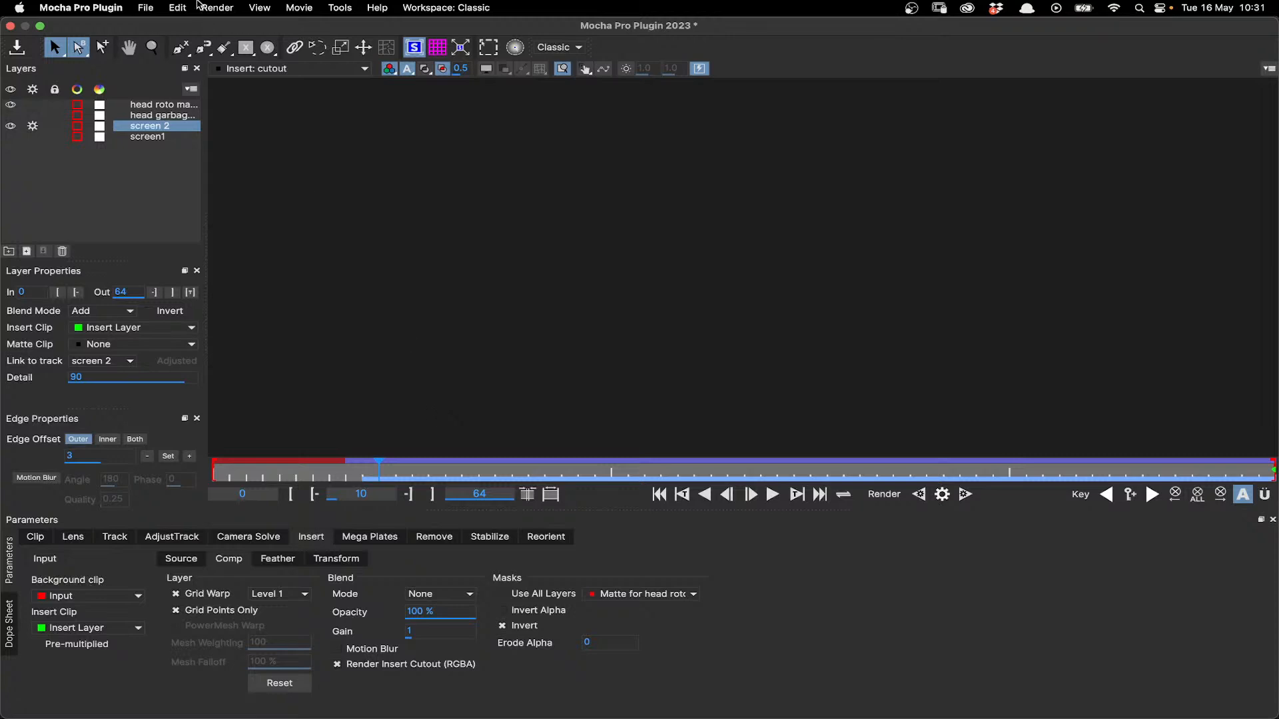
- Open the rendered clip export, choose Composite_Input as the clip, and review the available clips and the revert-to clip setting
left_click(148, 10)
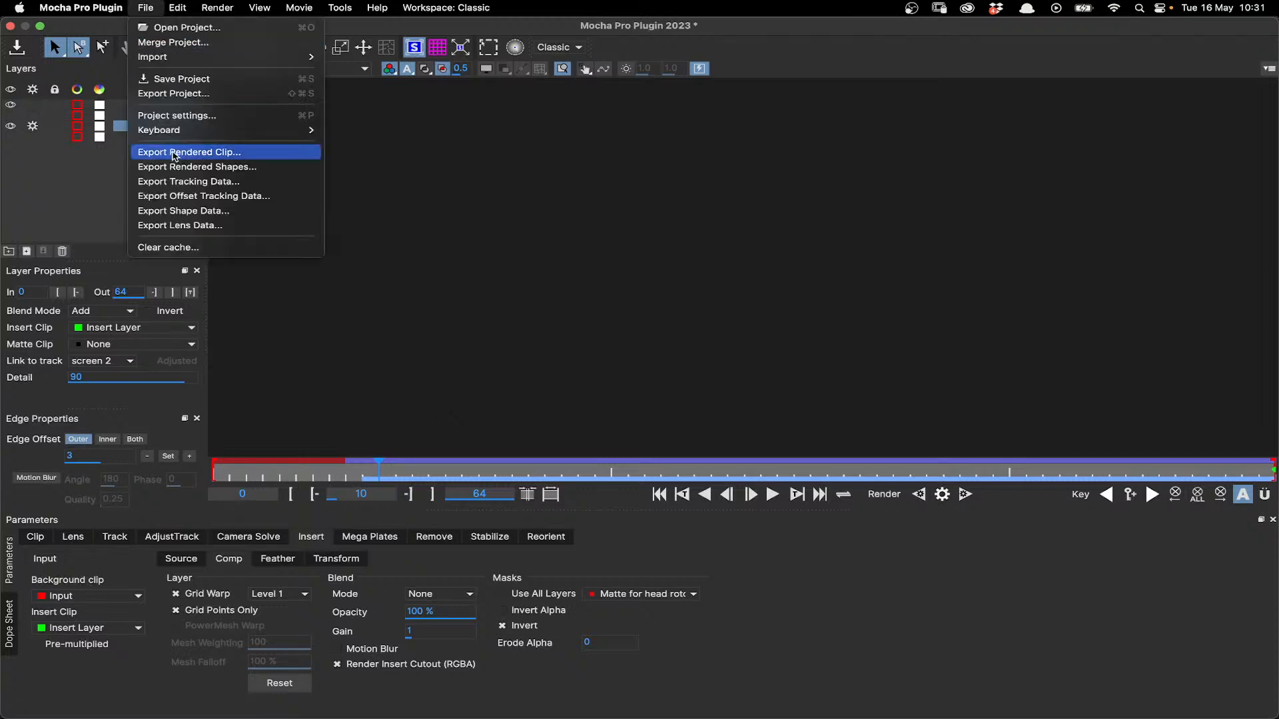
left_click(185, 154)
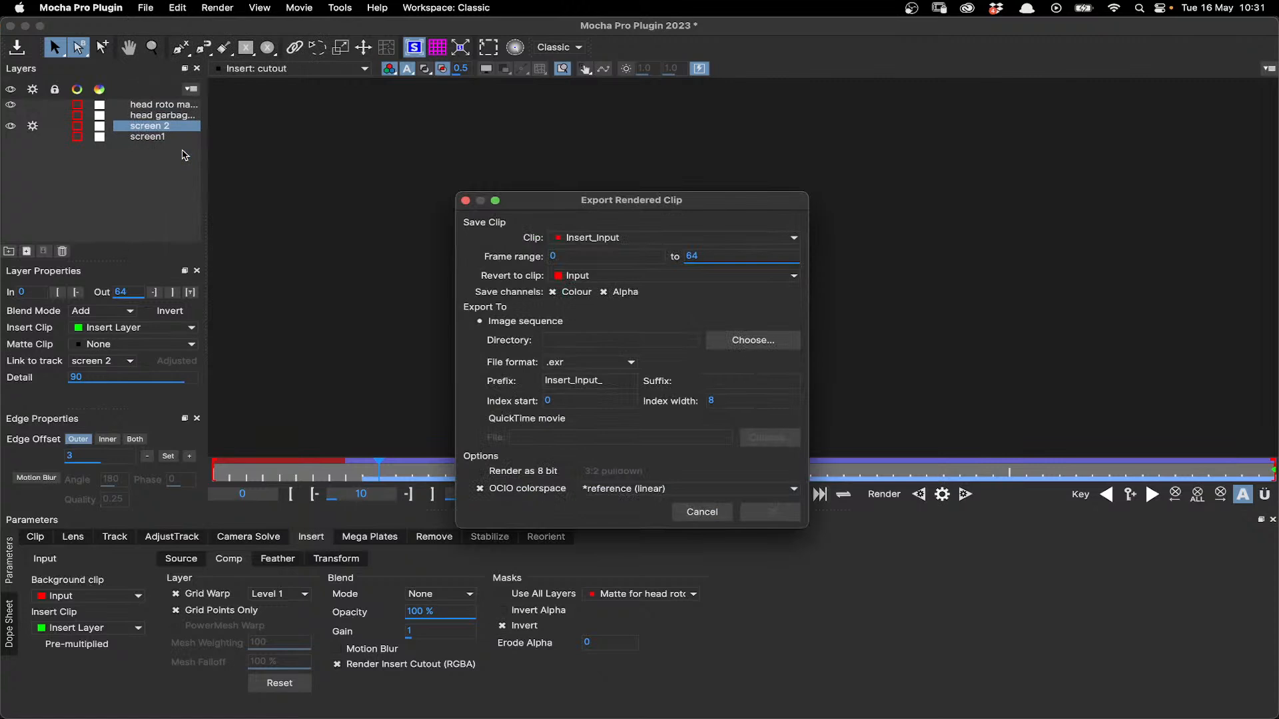
left_click(598, 241)
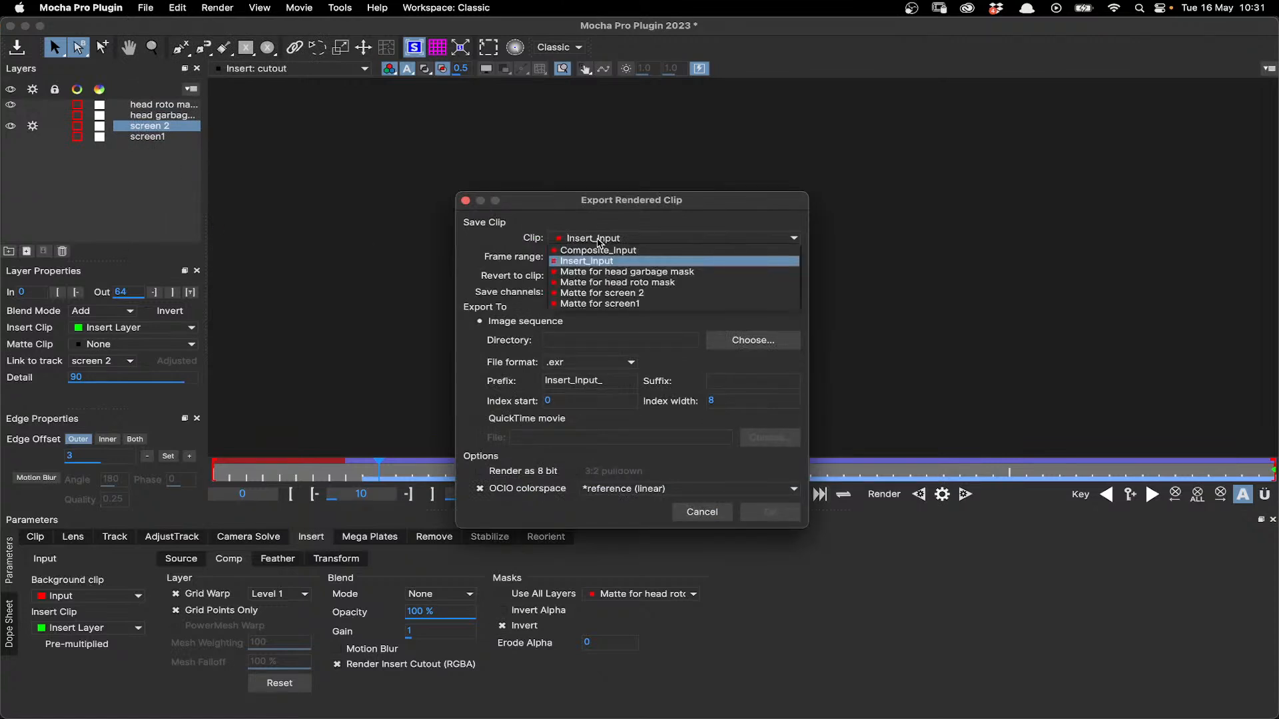
left_click(649, 250)
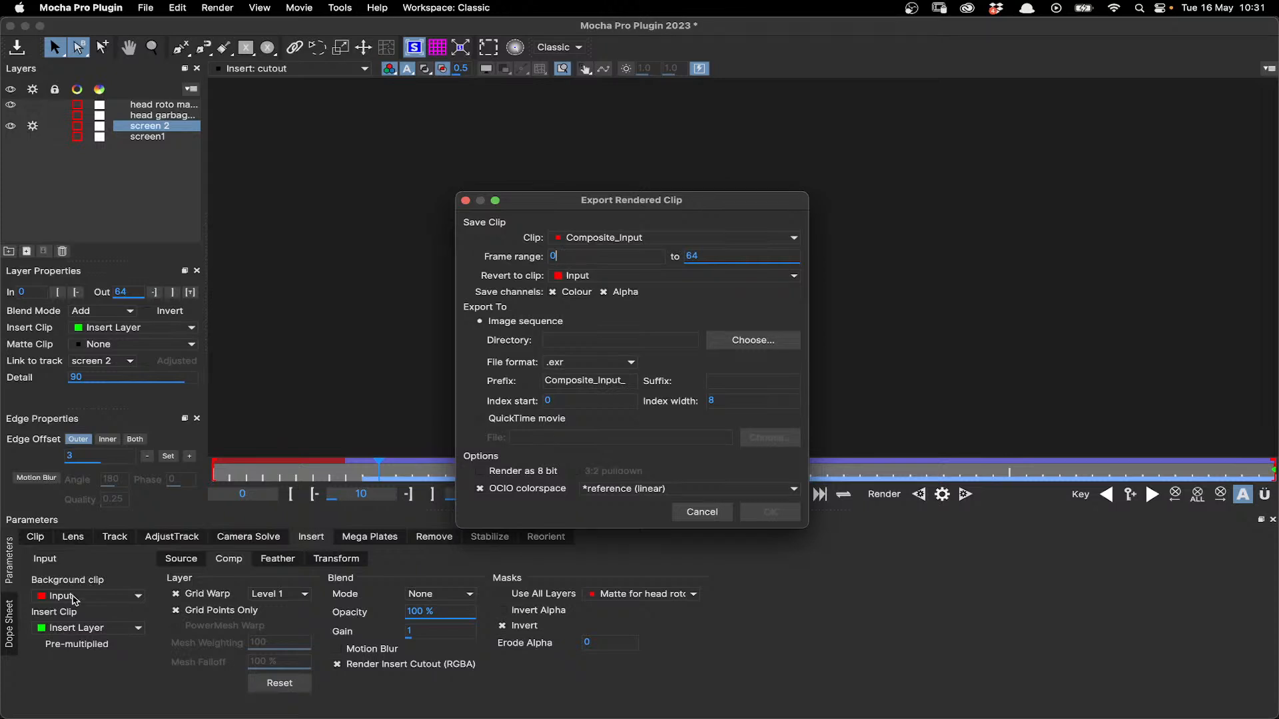
left_click(624, 241)
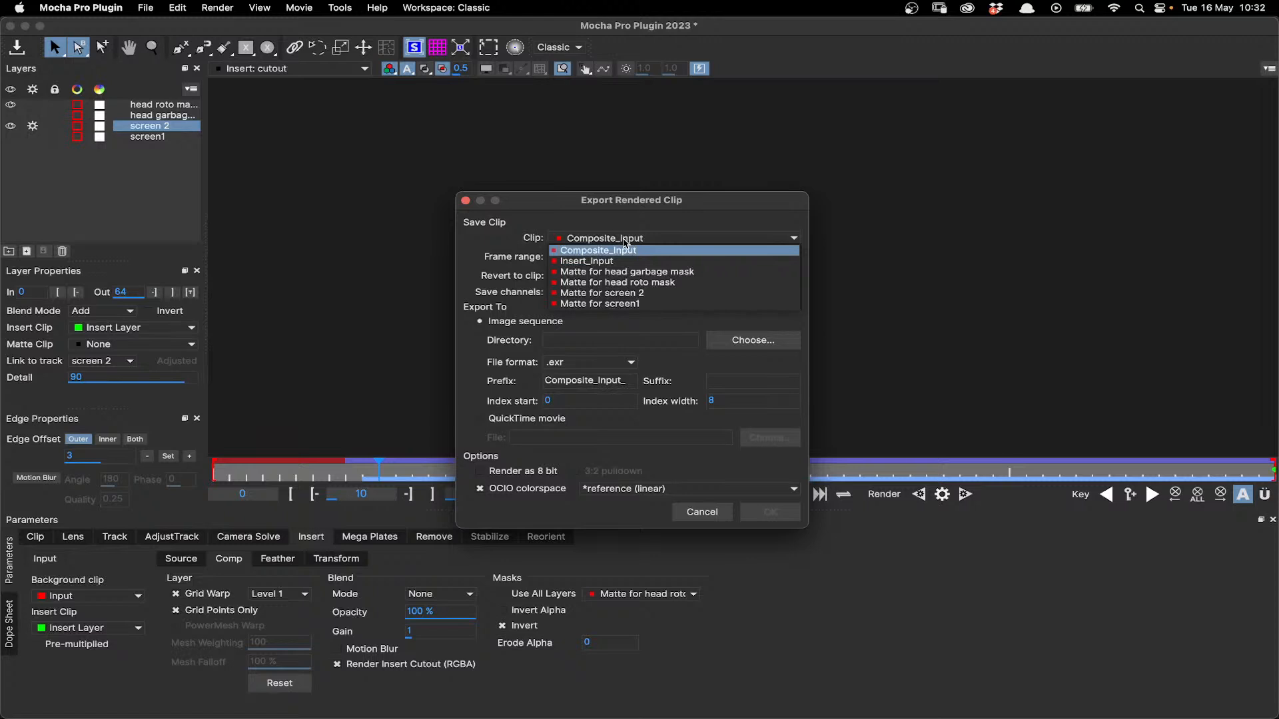
left_click(624, 240)
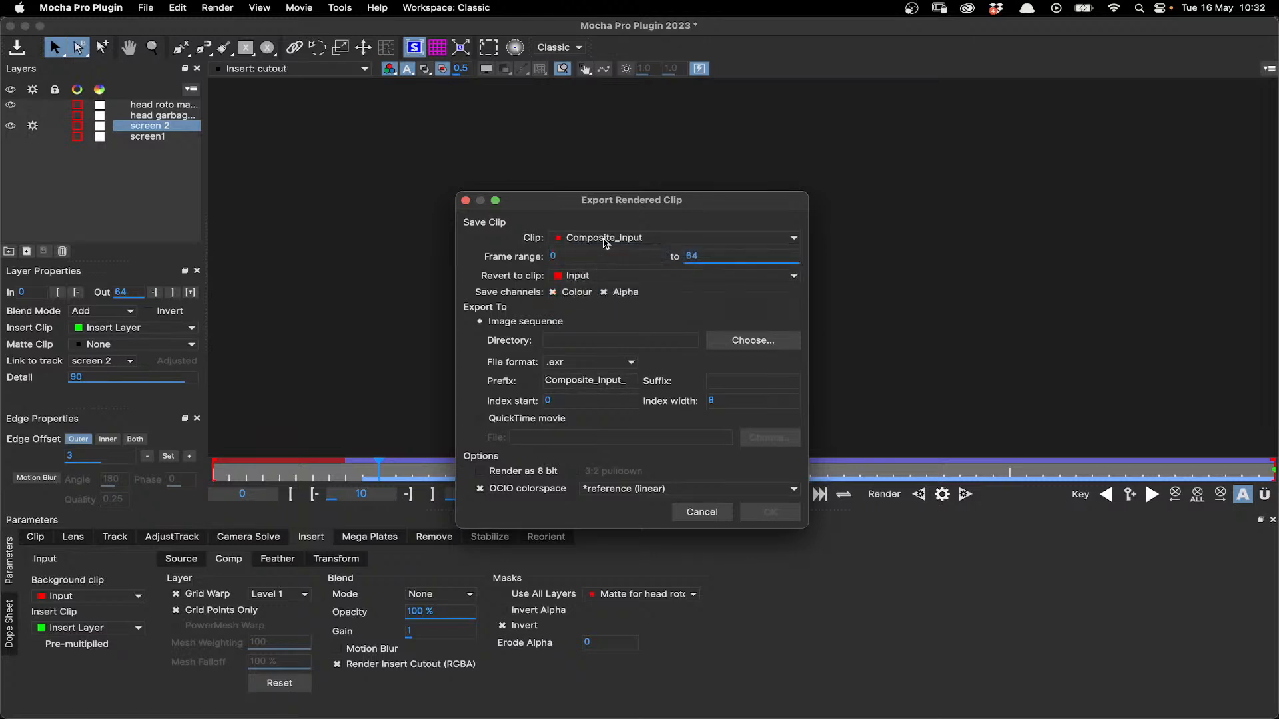
left_click(604, 241)
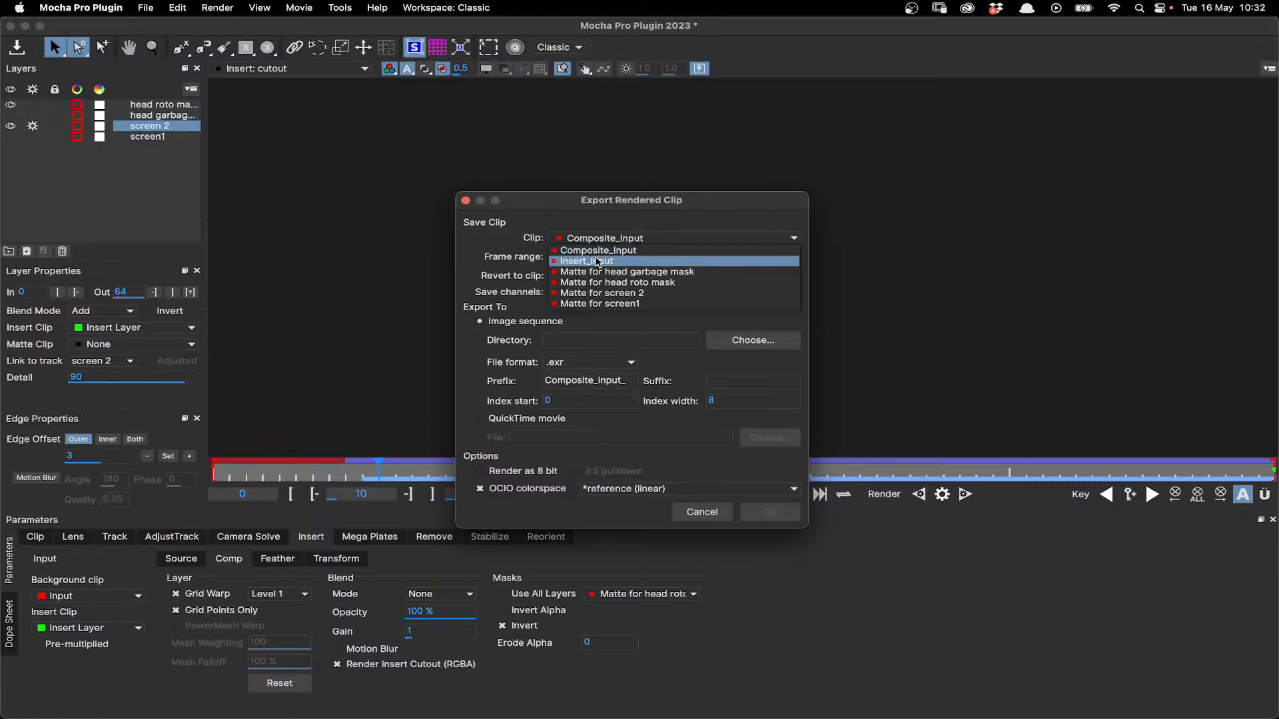
left_click(609, 233)
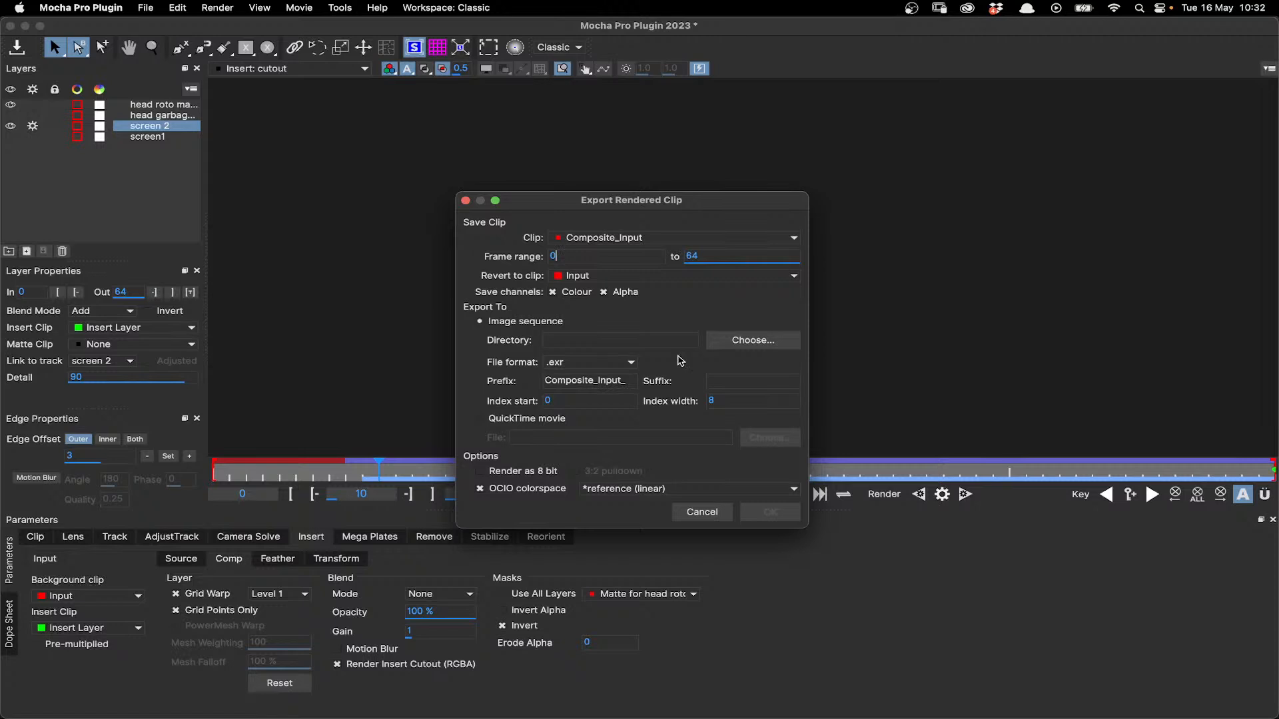
left_click(582, 278)
left_click(582, 279)
- Review the image sequence file formats, select QuickTime movie as the export type, and cancel the rendered clip export
left_click_drag(629, 203, 545, 130)
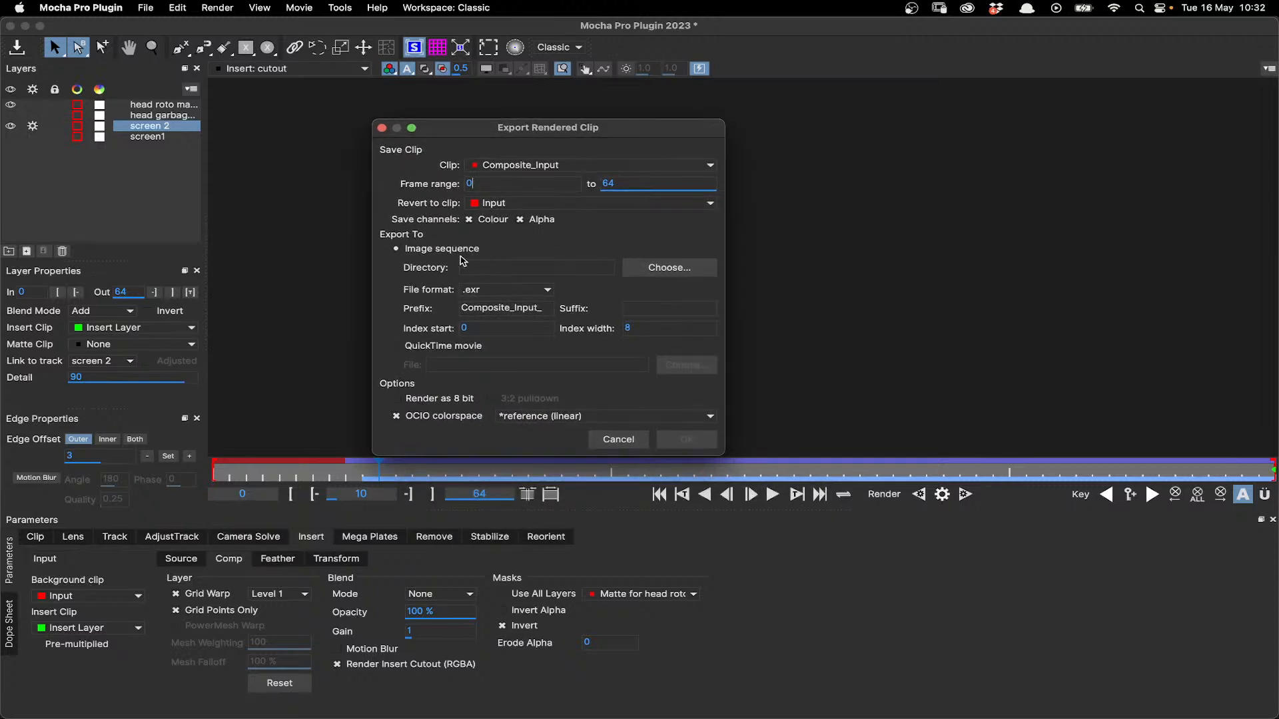
left_click(513, 297)
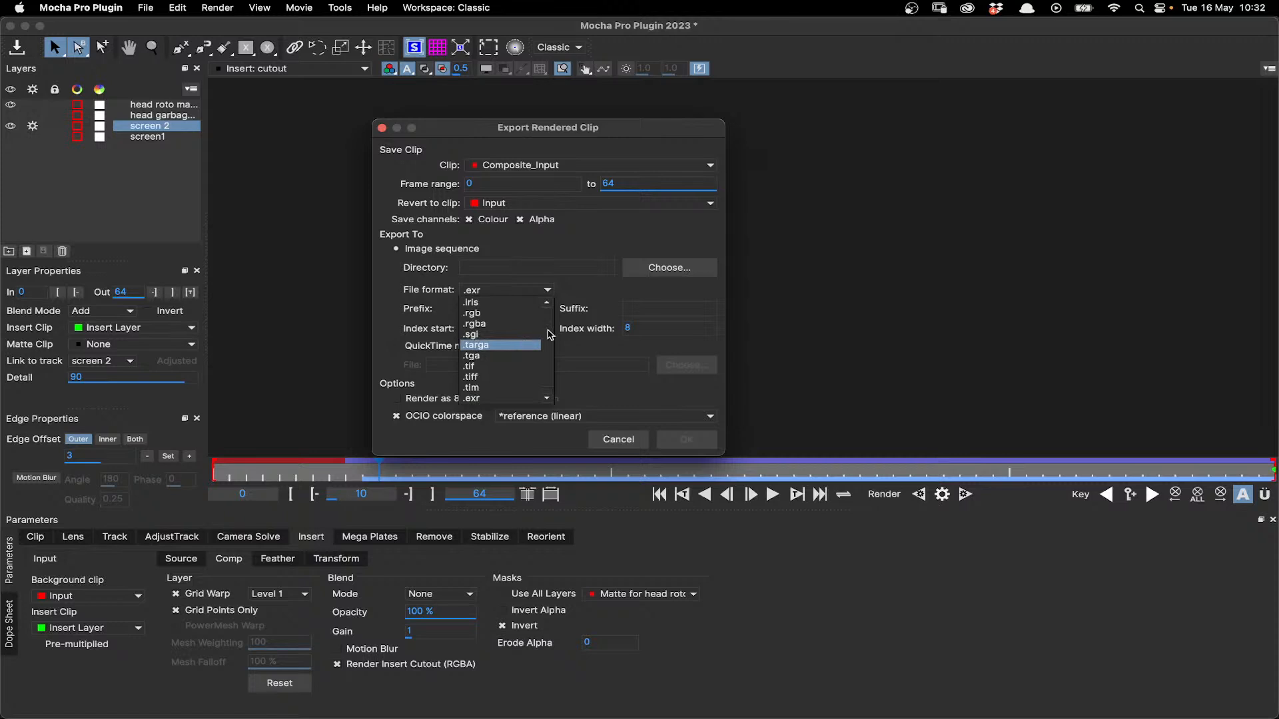
left_click(445, 345)
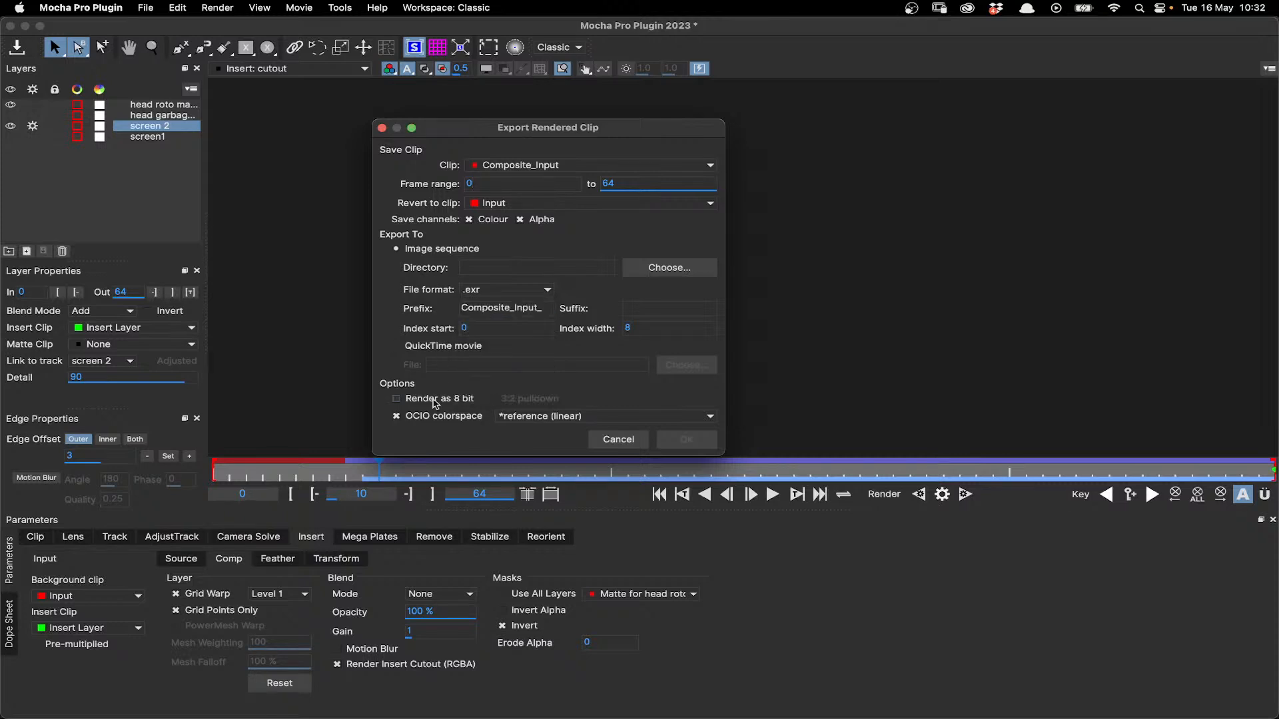
left_click(436, 346)
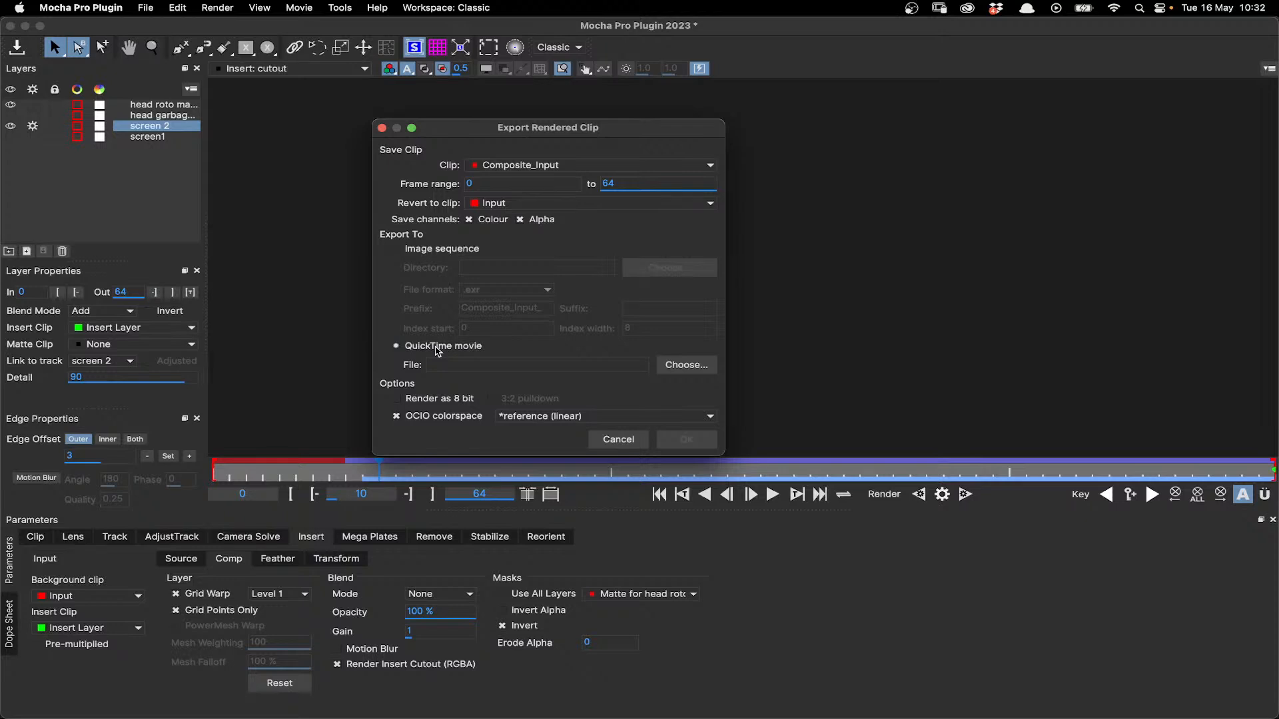
left_click(481, 168)
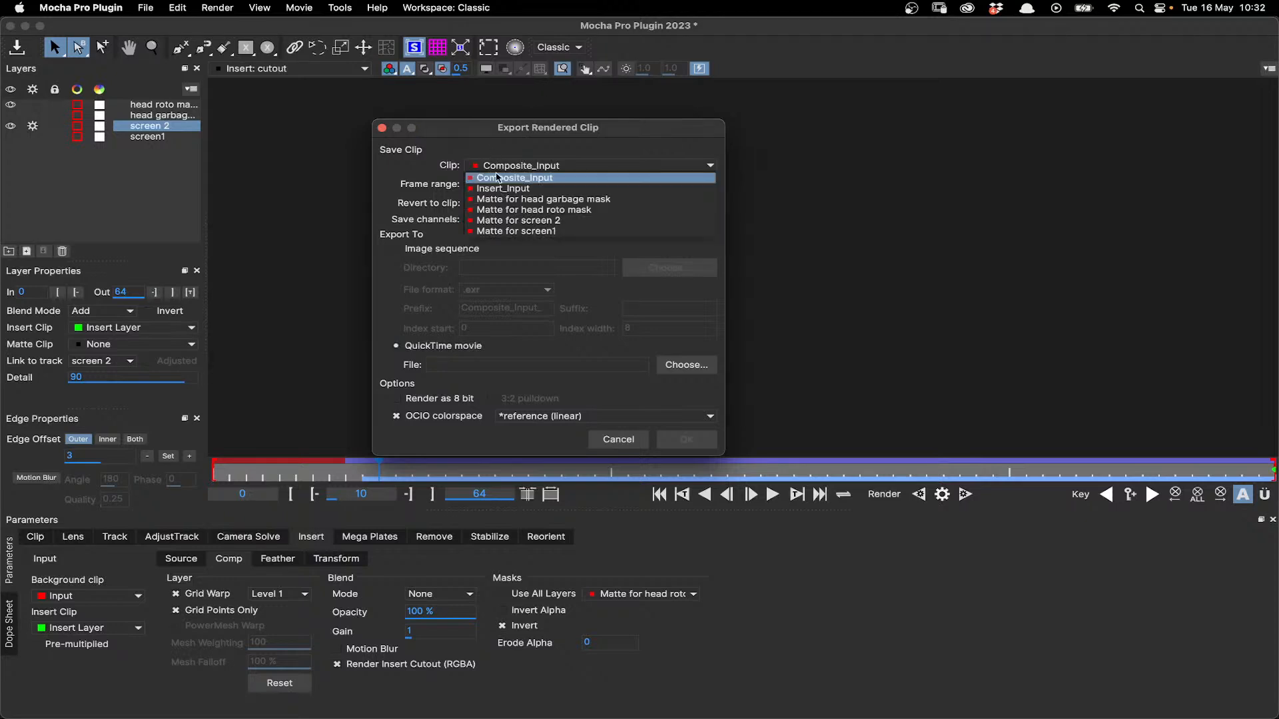
left_click(541, 162)
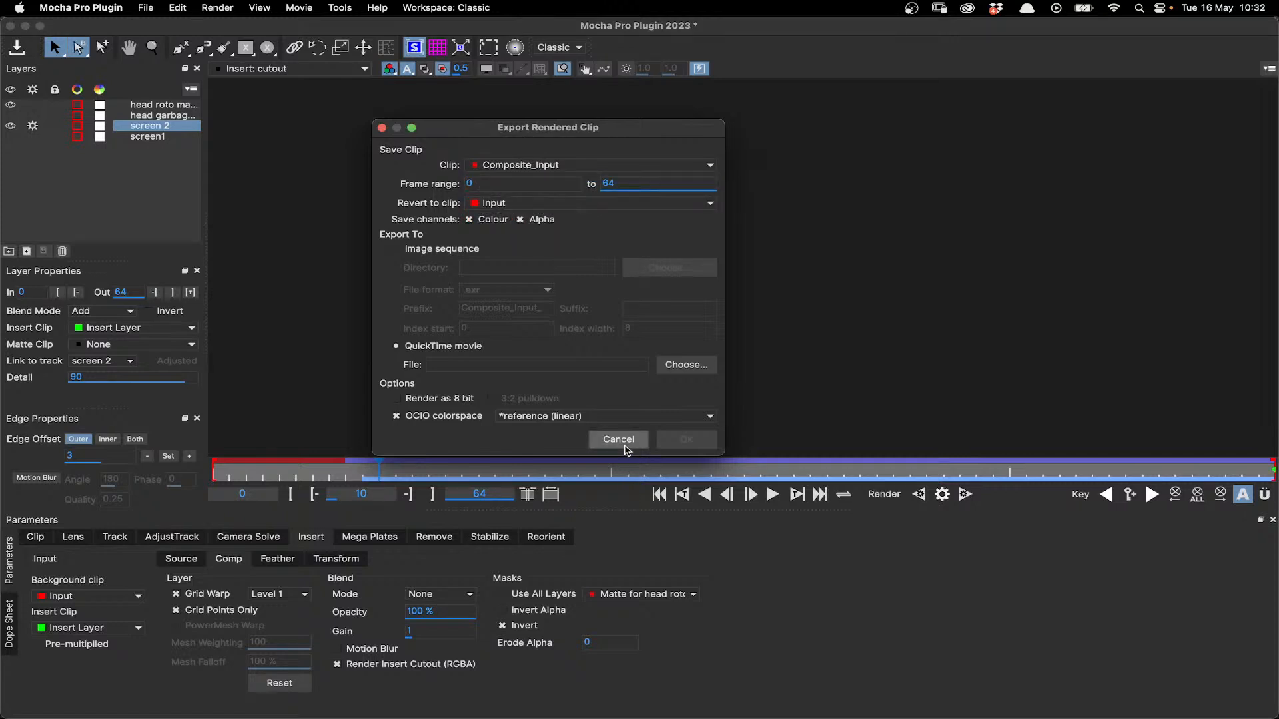
left_click(547, 418)
left_click(413, 437)
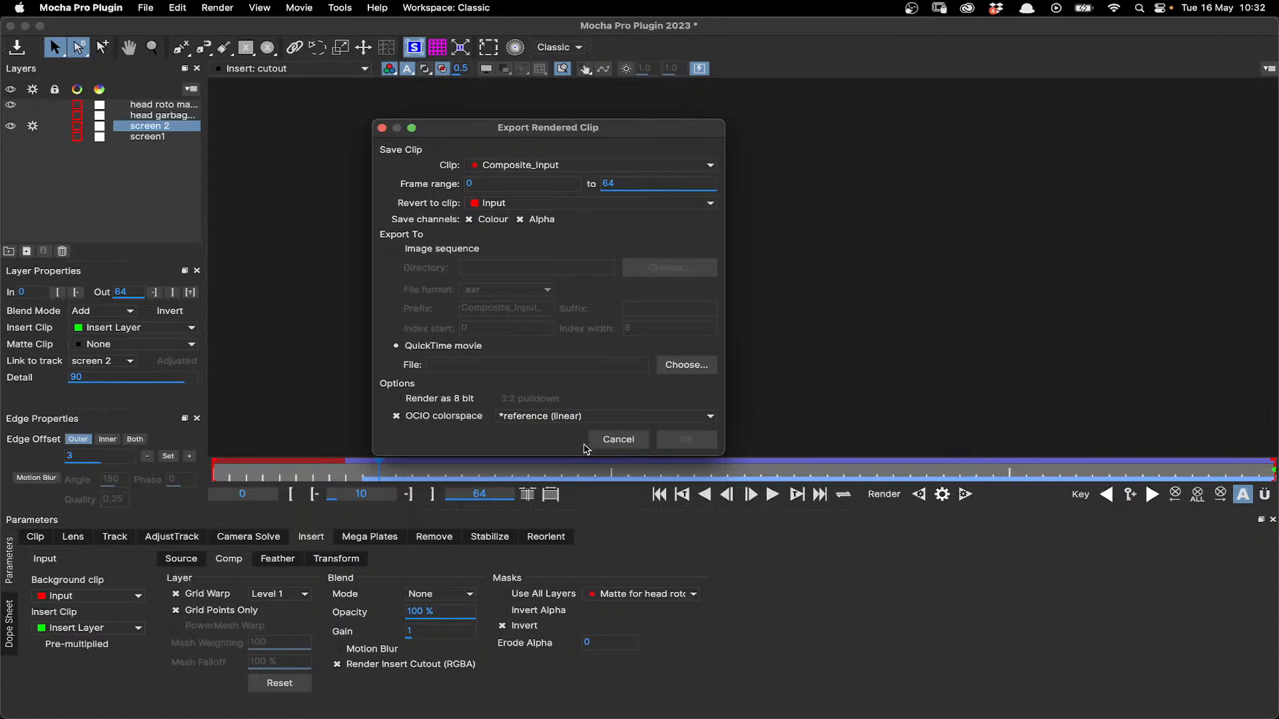
left_click(619, 441)
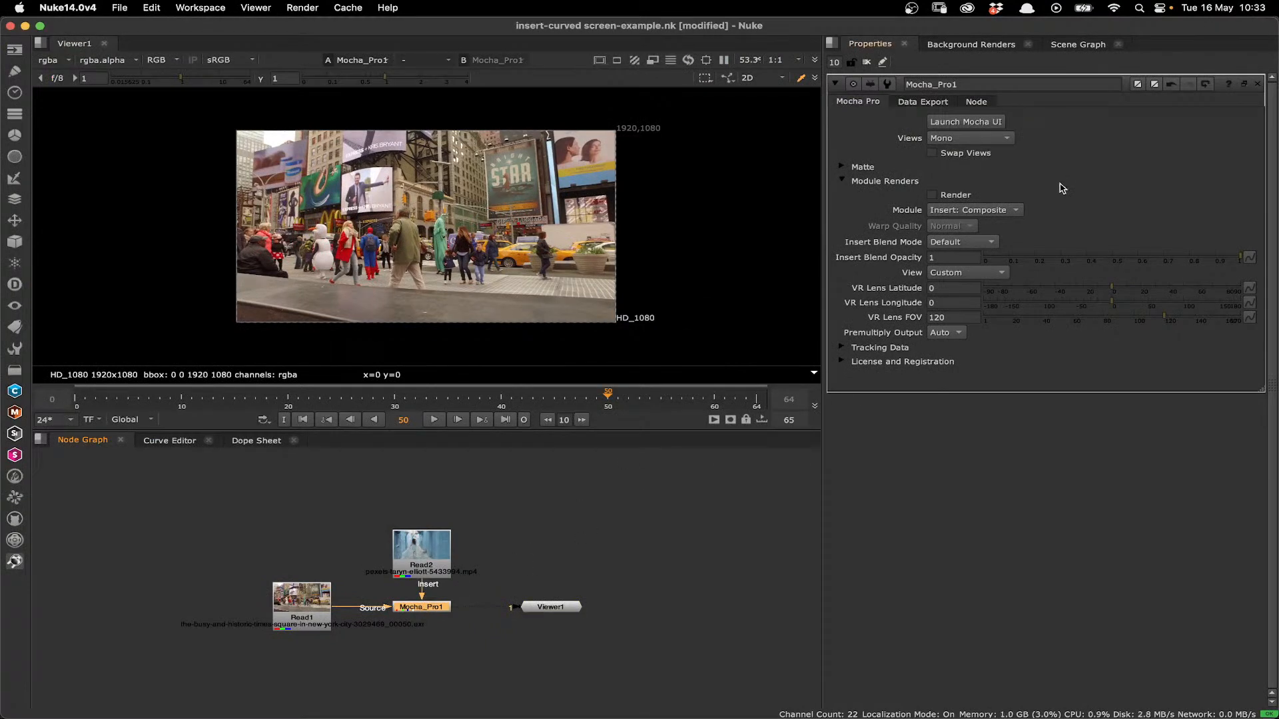
- In Nuke, enable module rendering of Insert: Composite on the Mocha_Pro1 node and inspect the billboard at frame 58
left_click(953, 196)
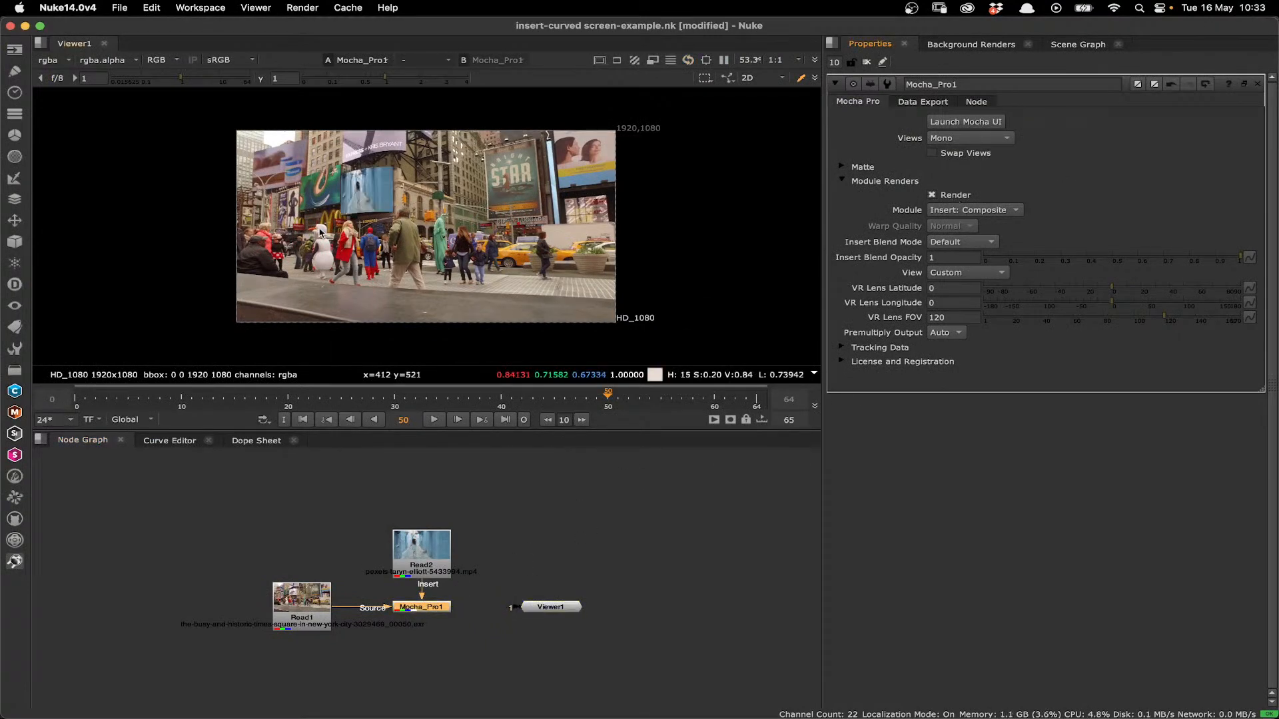
left_click_drag(661, 400, 692, 400)
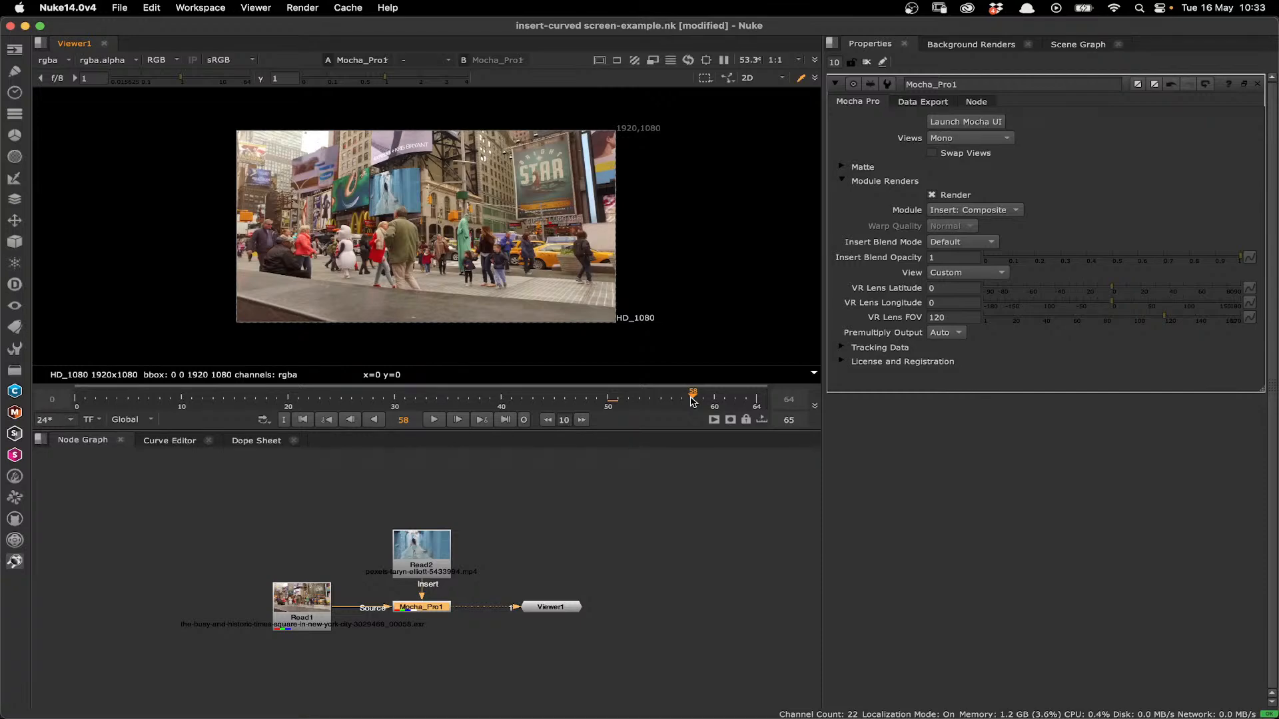
scroll(397, 195, "up", 2)
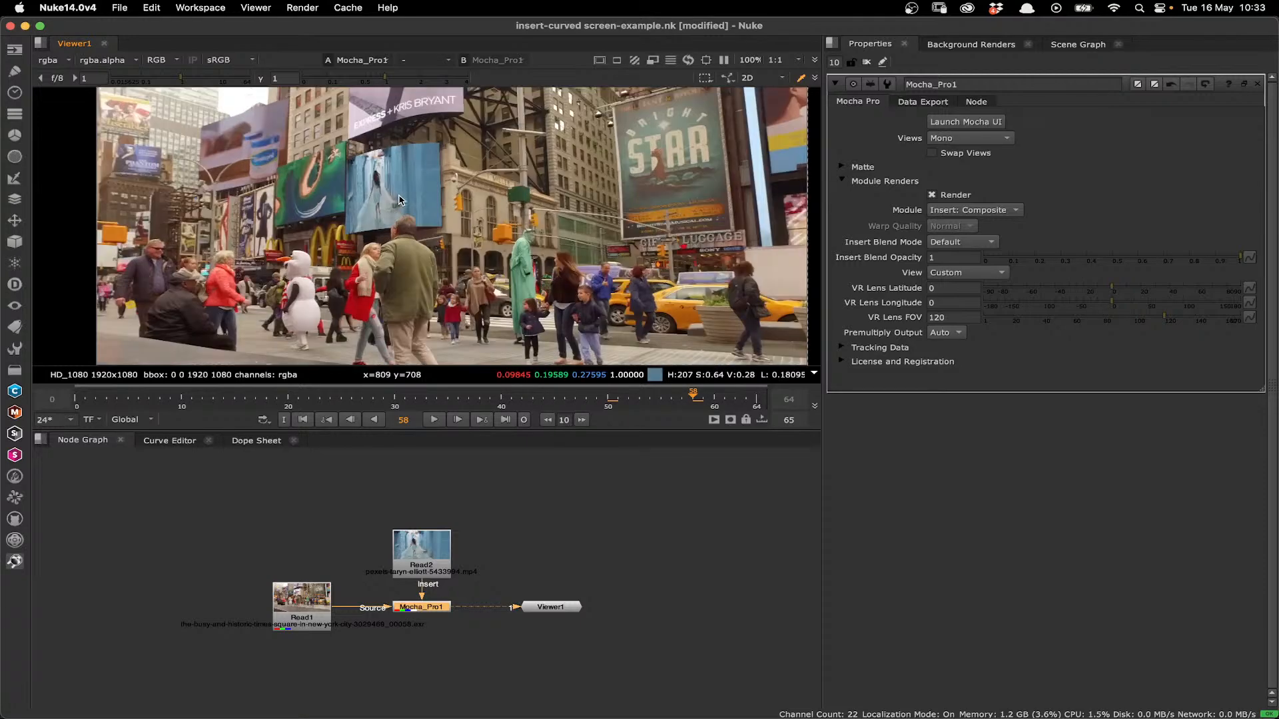
- Set the Mocha_Pro1 node's insert blend mode to Multiply
left_click(984, 244)
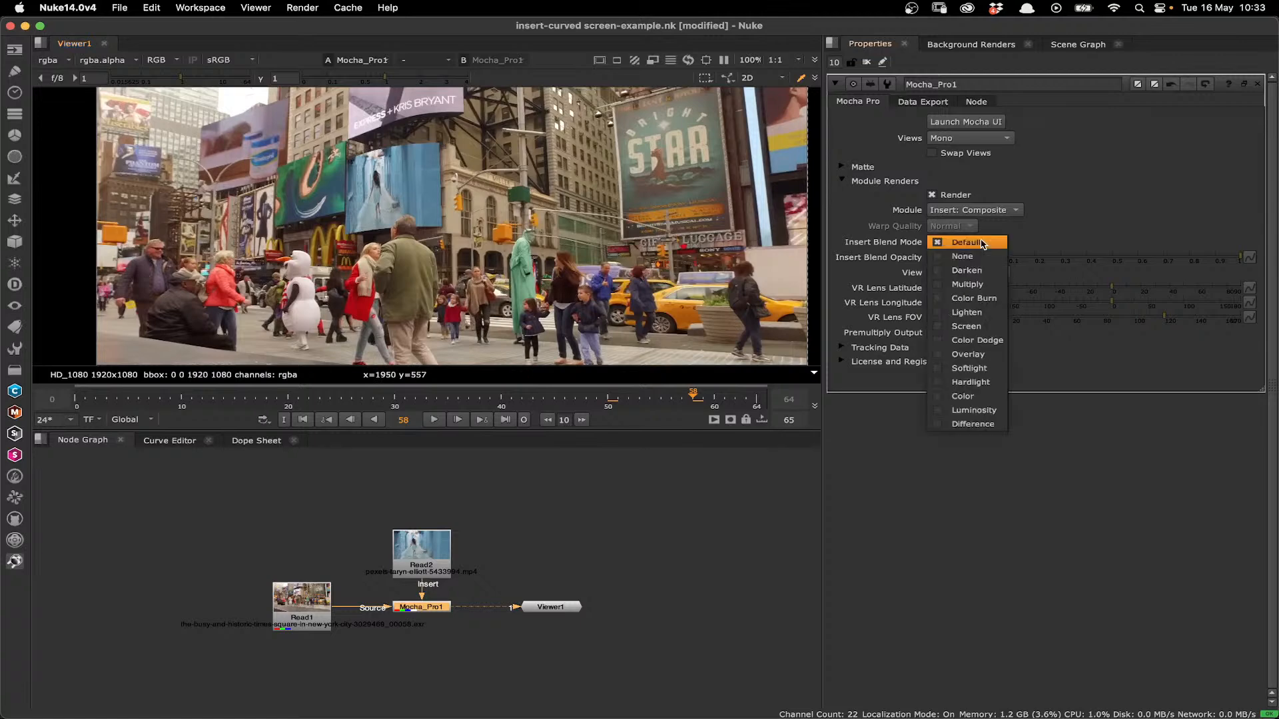
left_click(976, 285)
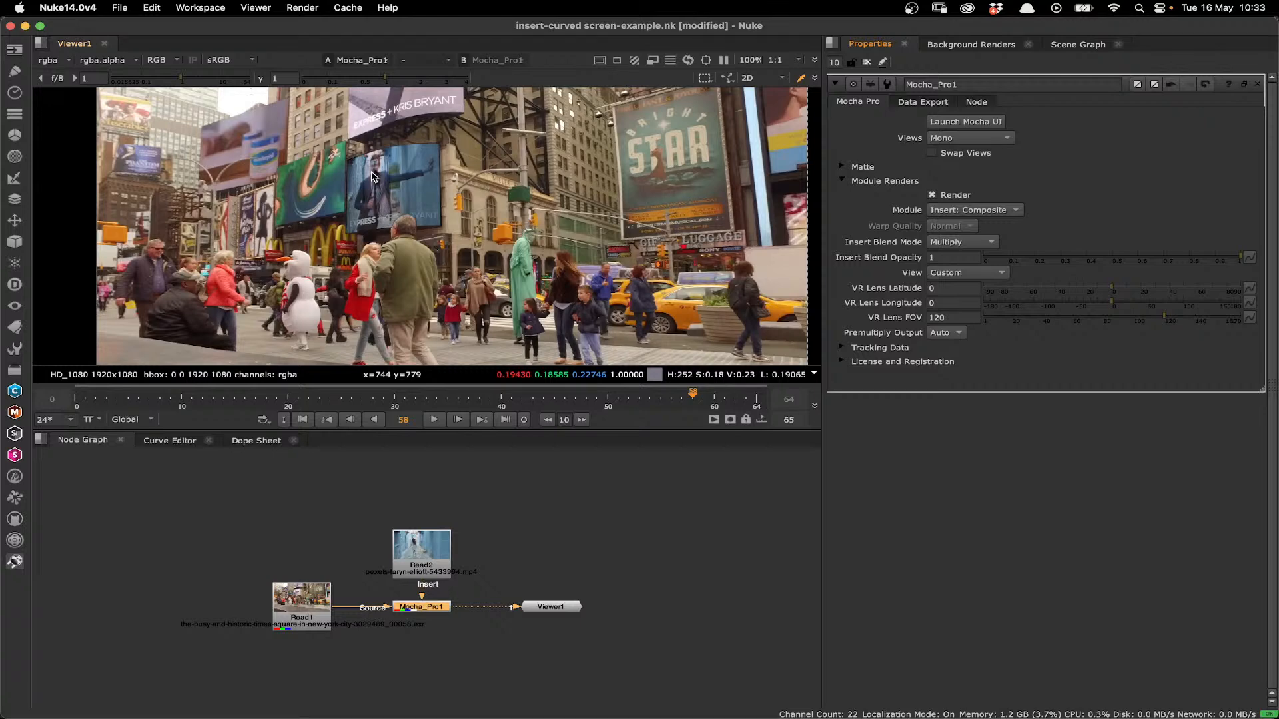
- Keep Insert: Composite as the module, set the insert blend mode to None, and leave module rendering off after comparing the composite
left_click(962, 212)
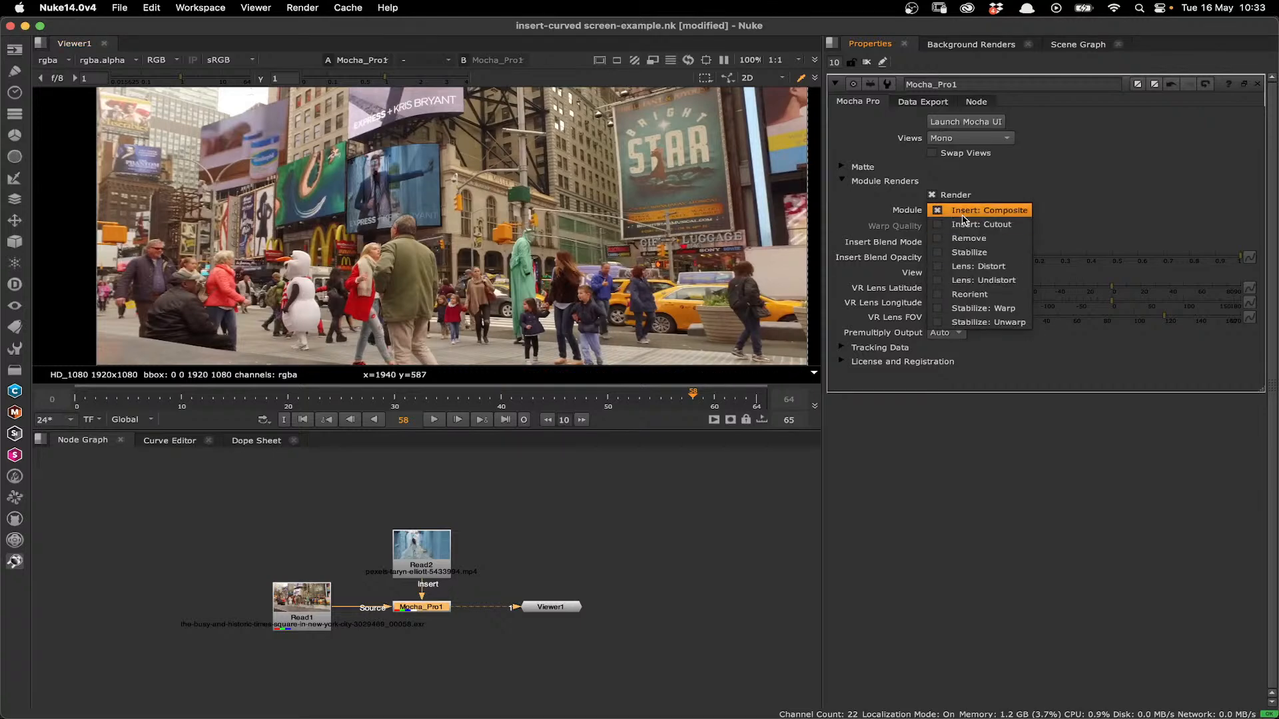
left_click(973, 213)
left_click(973, 214)
left_click(1036, 229)
left_click(969, 243)
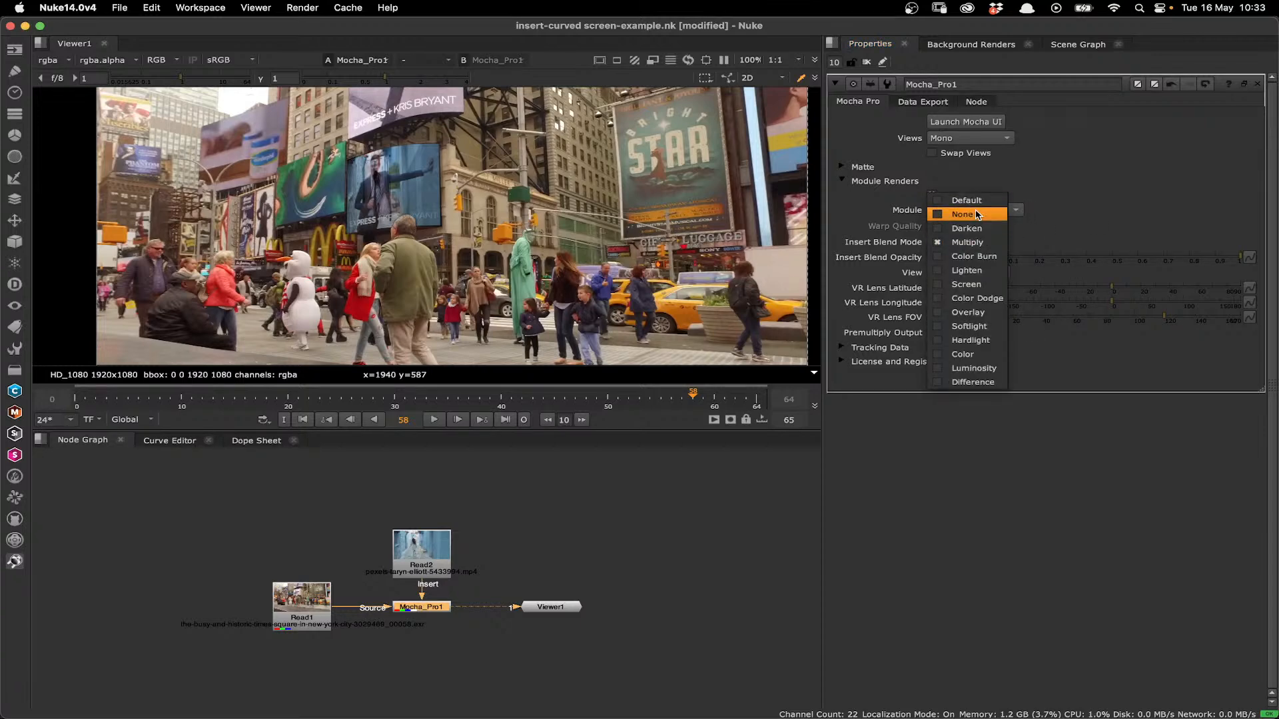
left_click(977, 214)
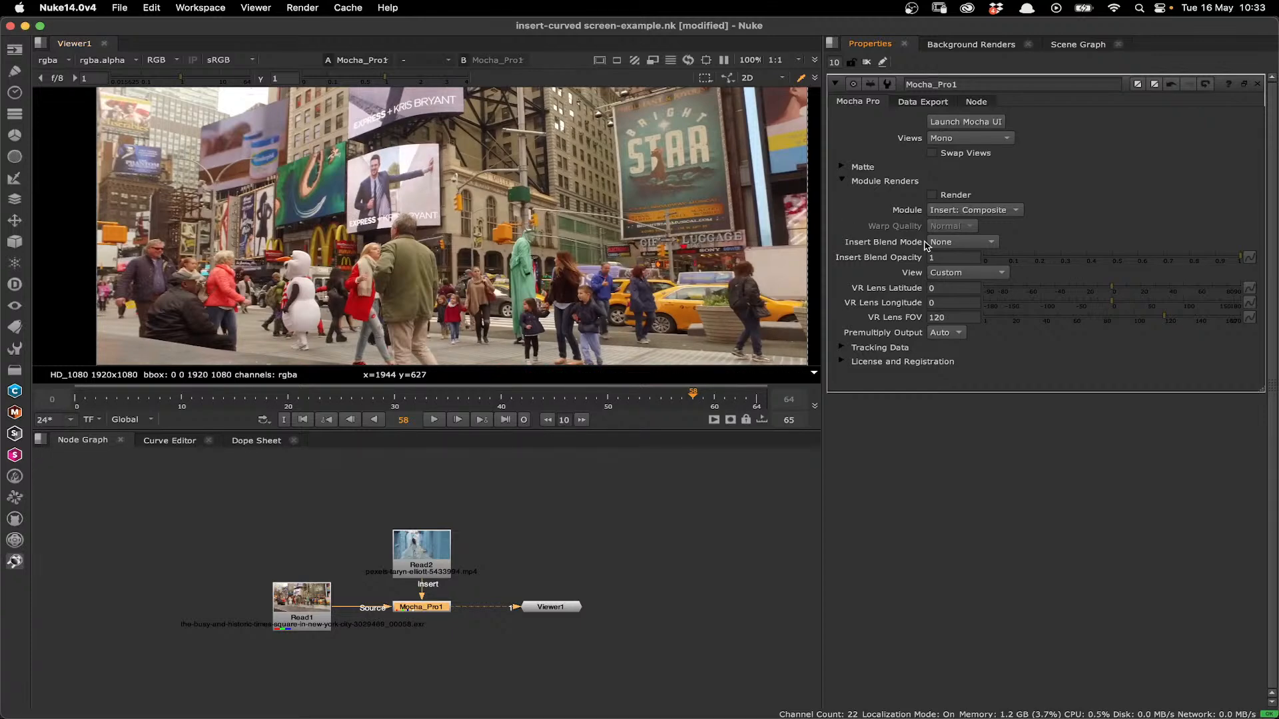
left_click(932, 195)
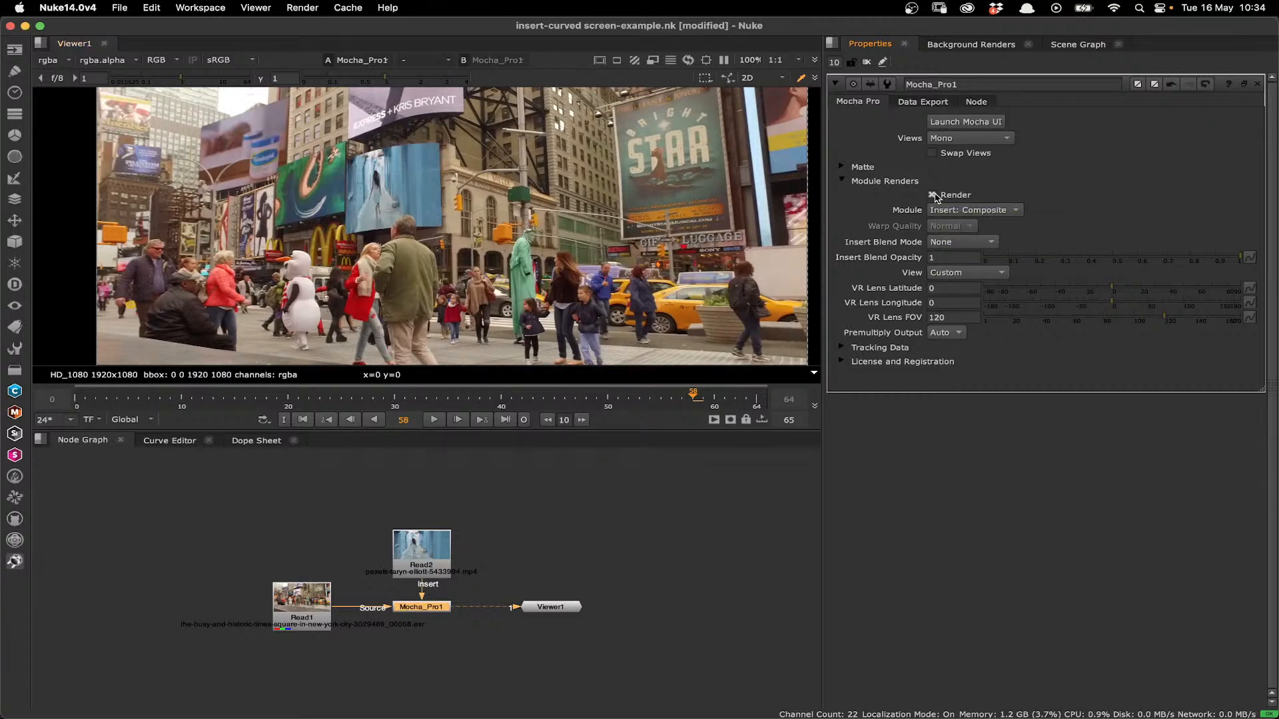
left_click(932, 195)
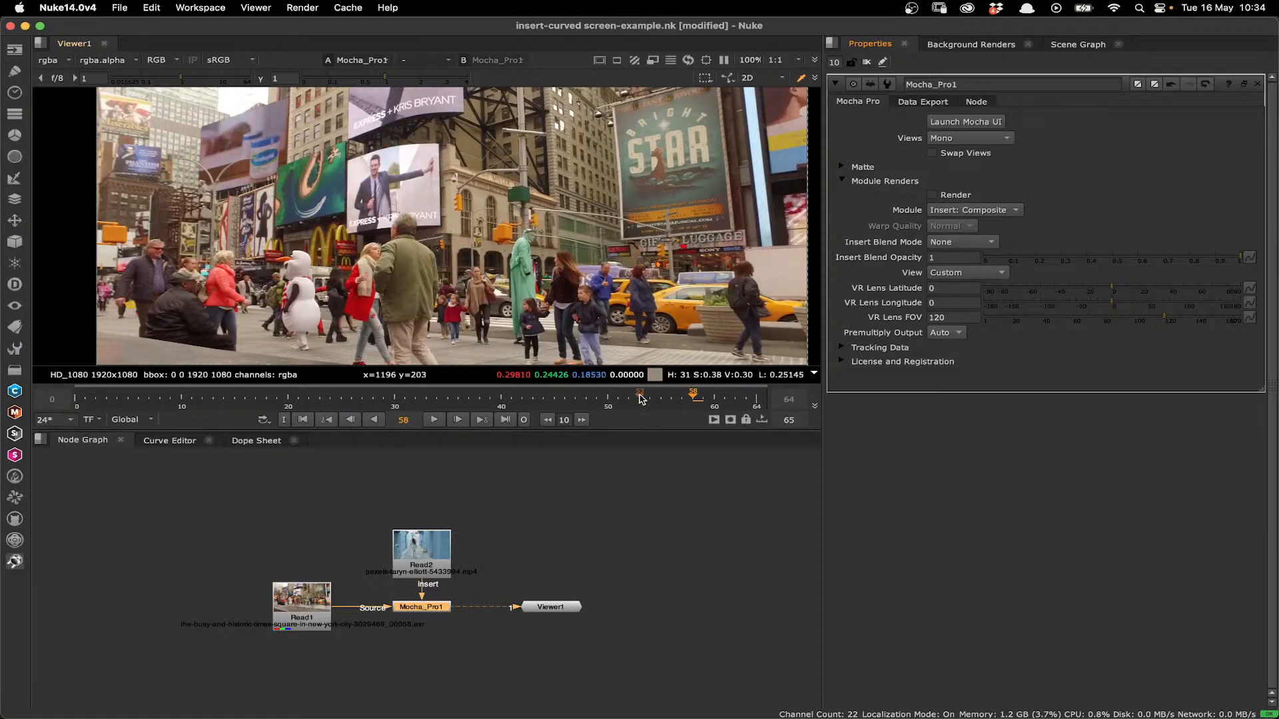
- Scrub through the street clip and play it back from the start of the visible range to review the billboard shot
left_click_drag(640, 398, 85, 406)
left_click_drag(137, 400, 756, 407)
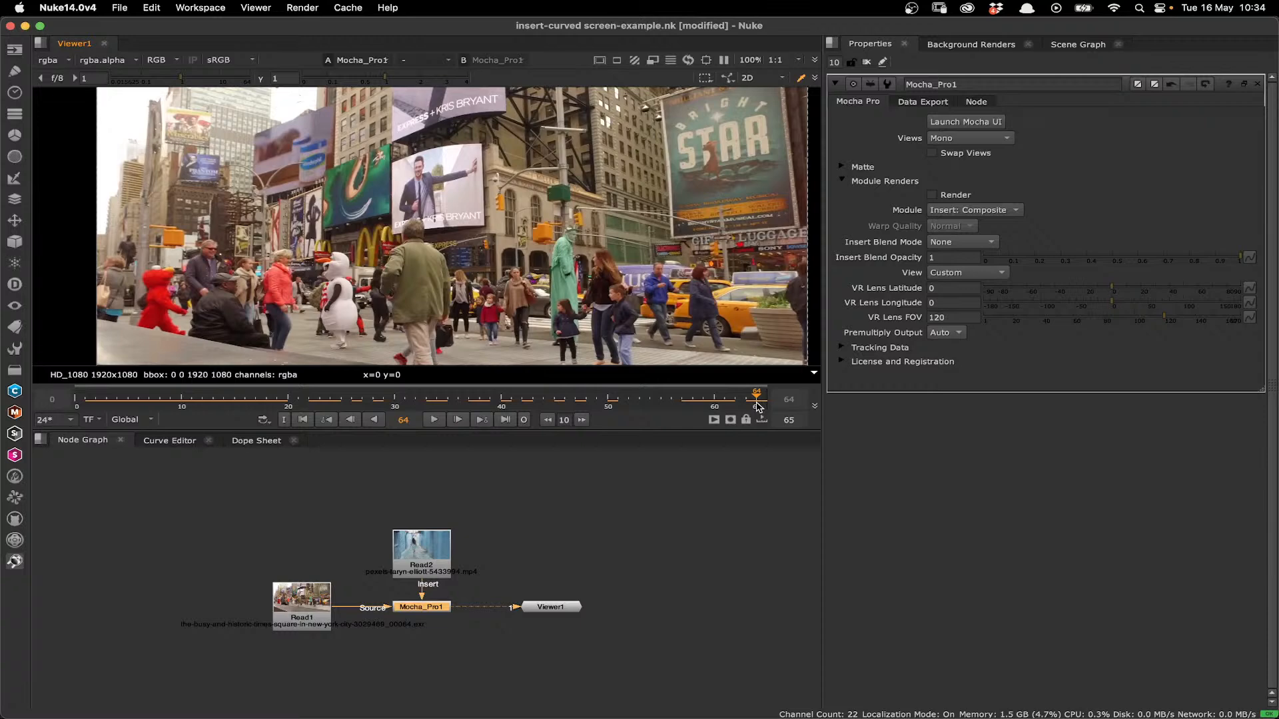
scroll(757, 407, "up", 5)
scroll(477, 404, "down", 5)
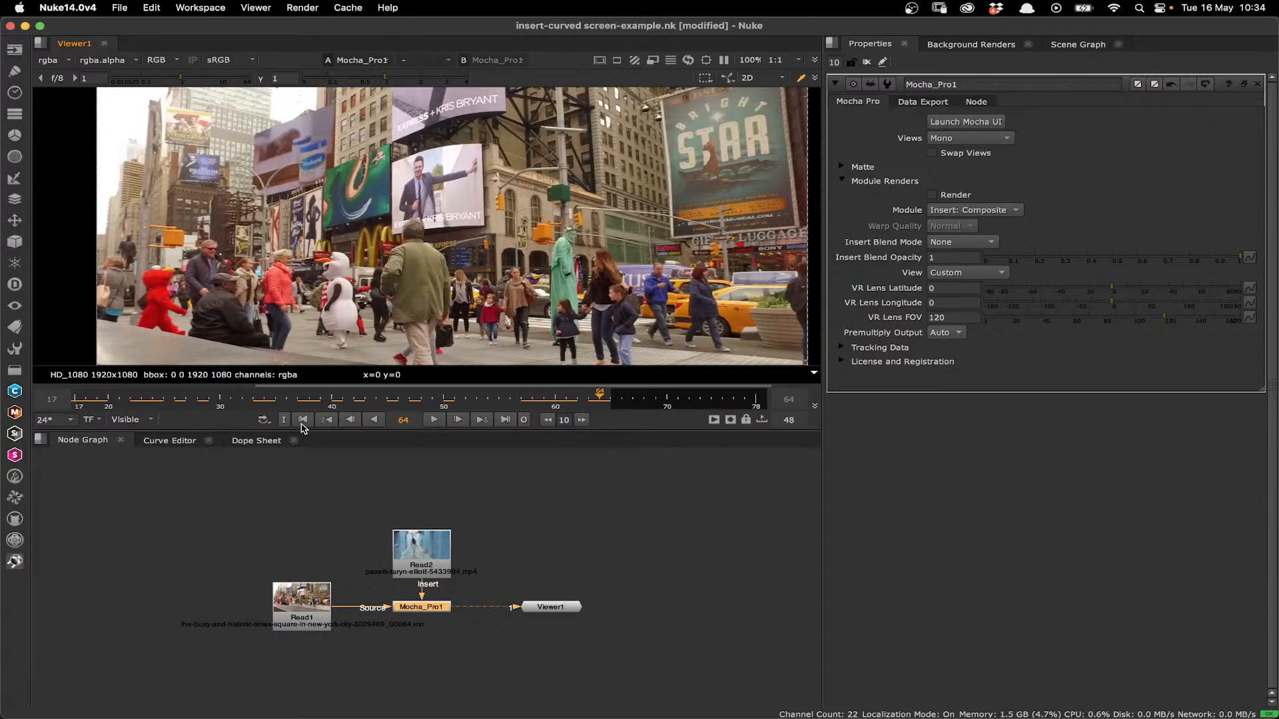
left_click(303, 420)
left_click(434, 420)
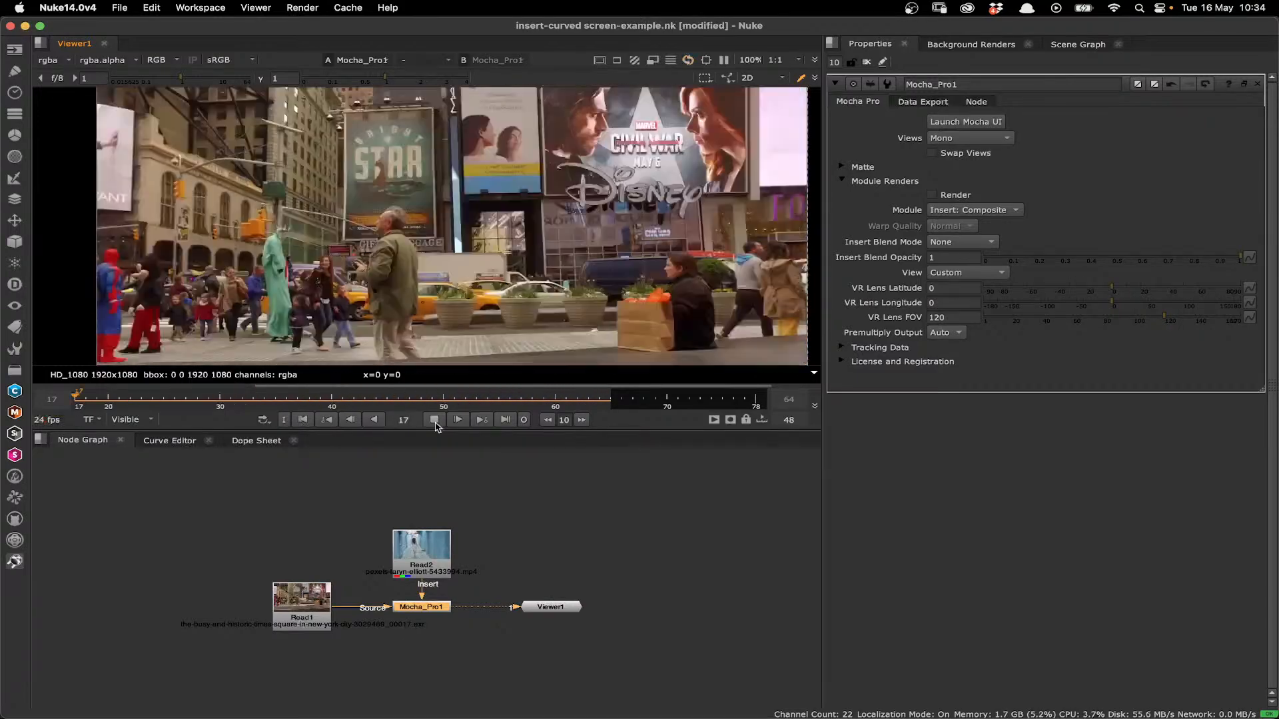
left_click(434, 420)
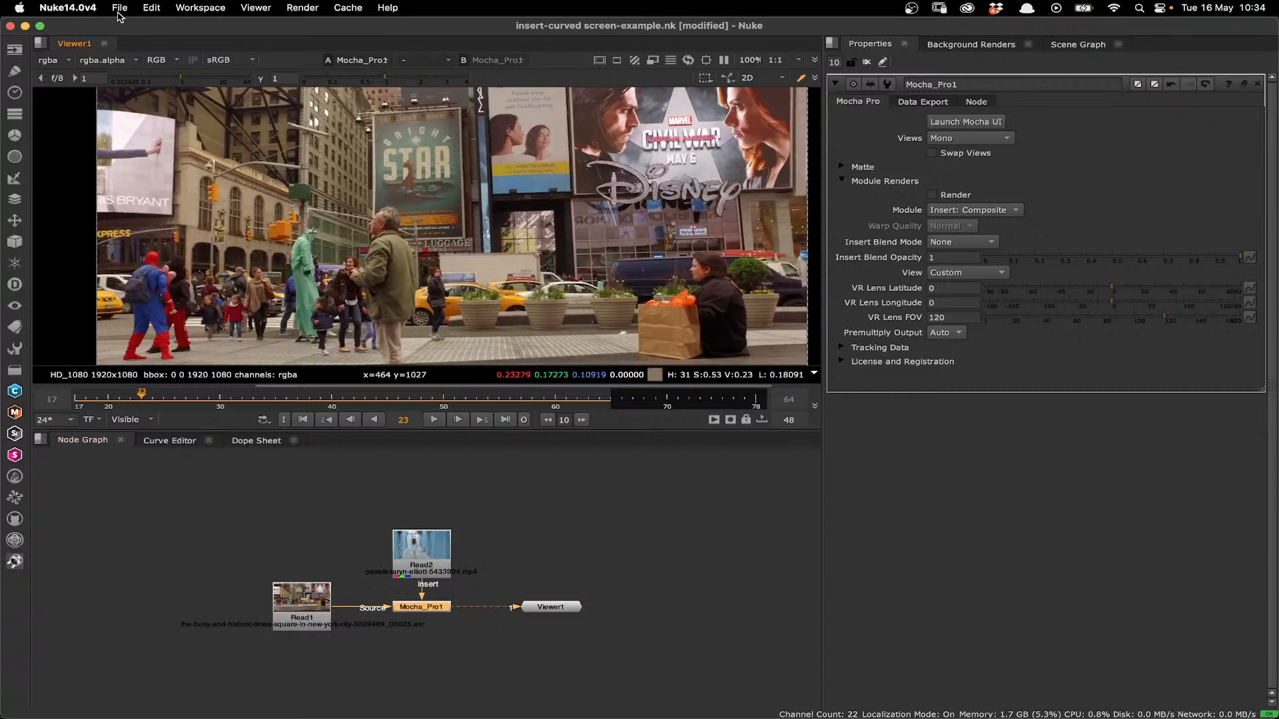
- Switch to the insert-mascara-example.nk script in Nuke and launch its Mocha Pro interface, passing the welcome screen
key("alt+Tab")
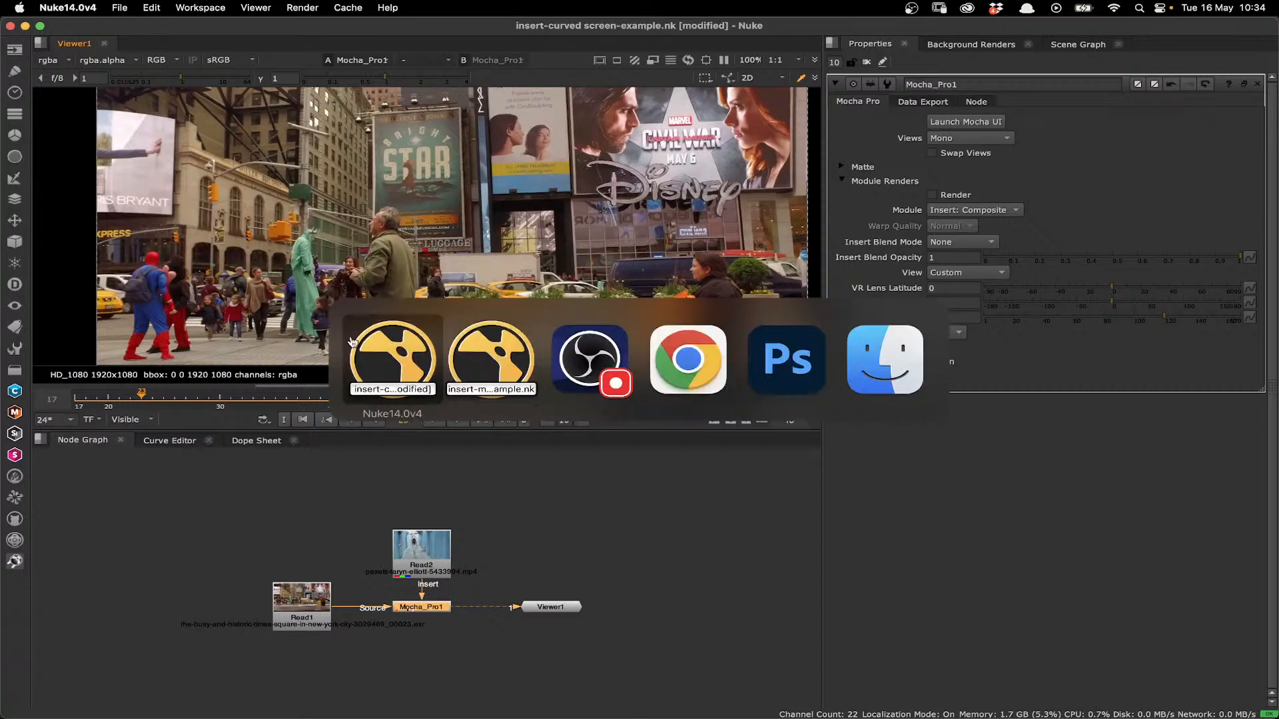
left_click(490, 367)
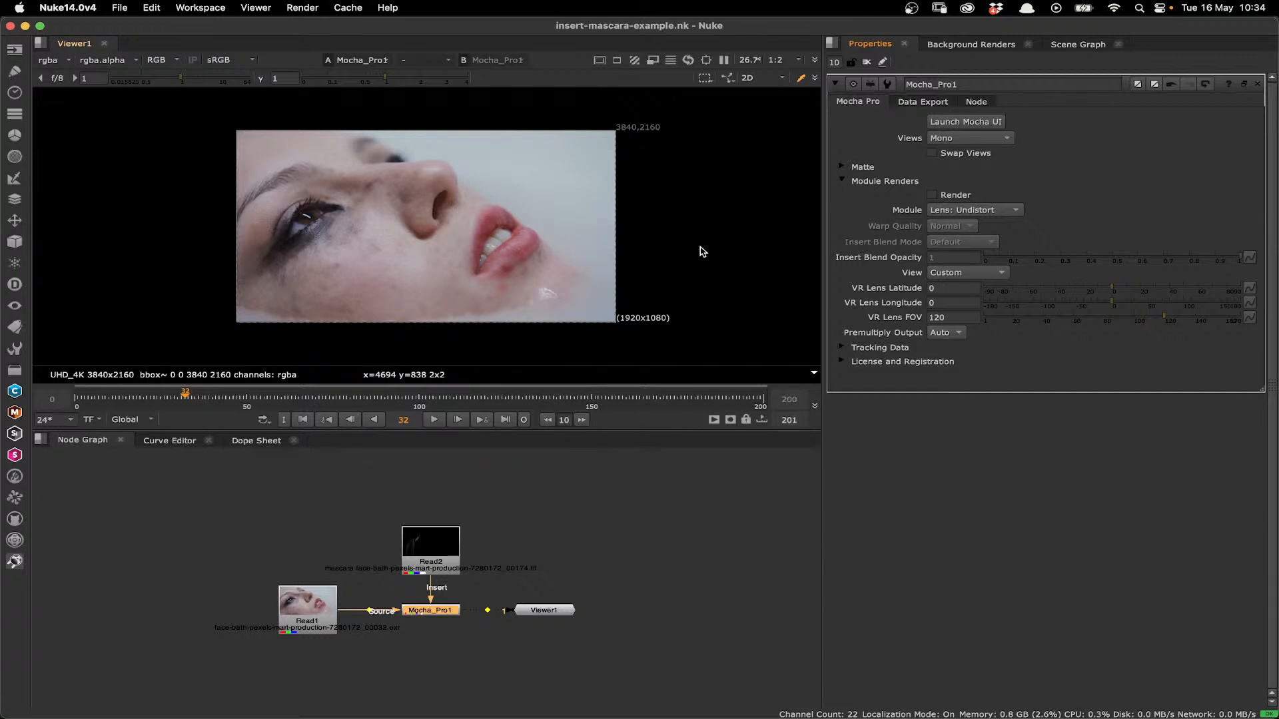
left_click(957, 122)
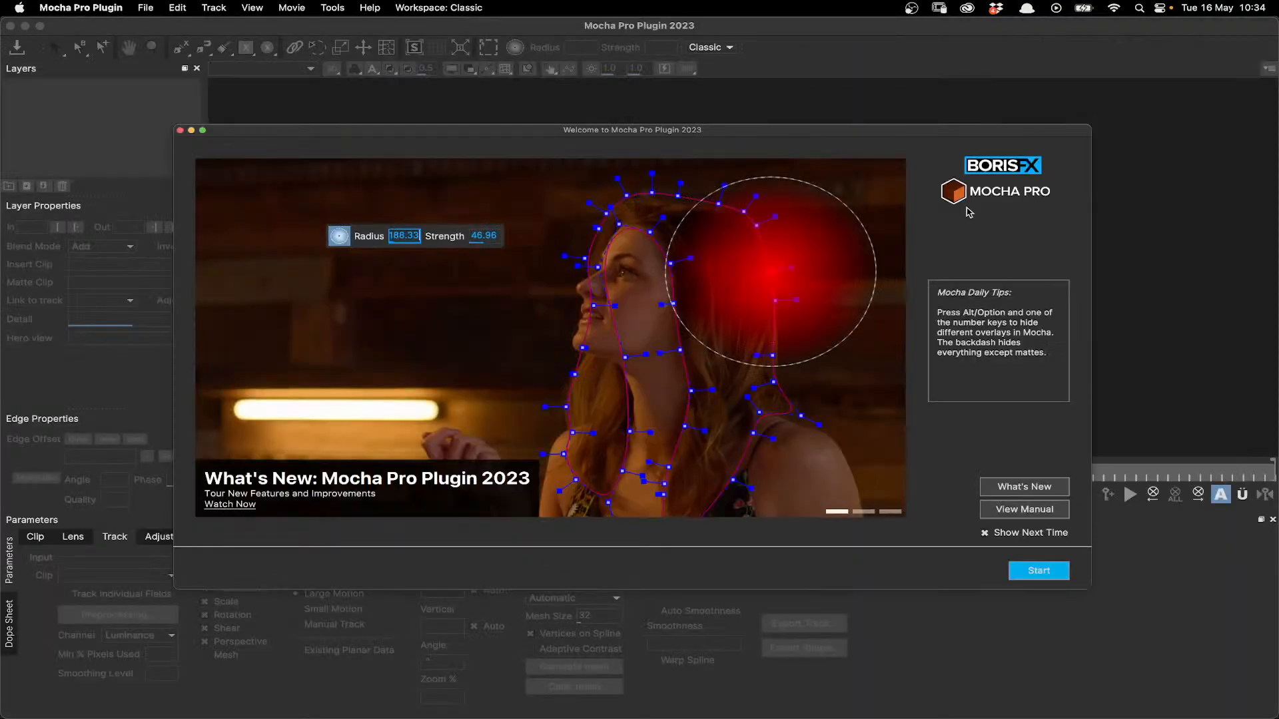
left_click(1050, 573)
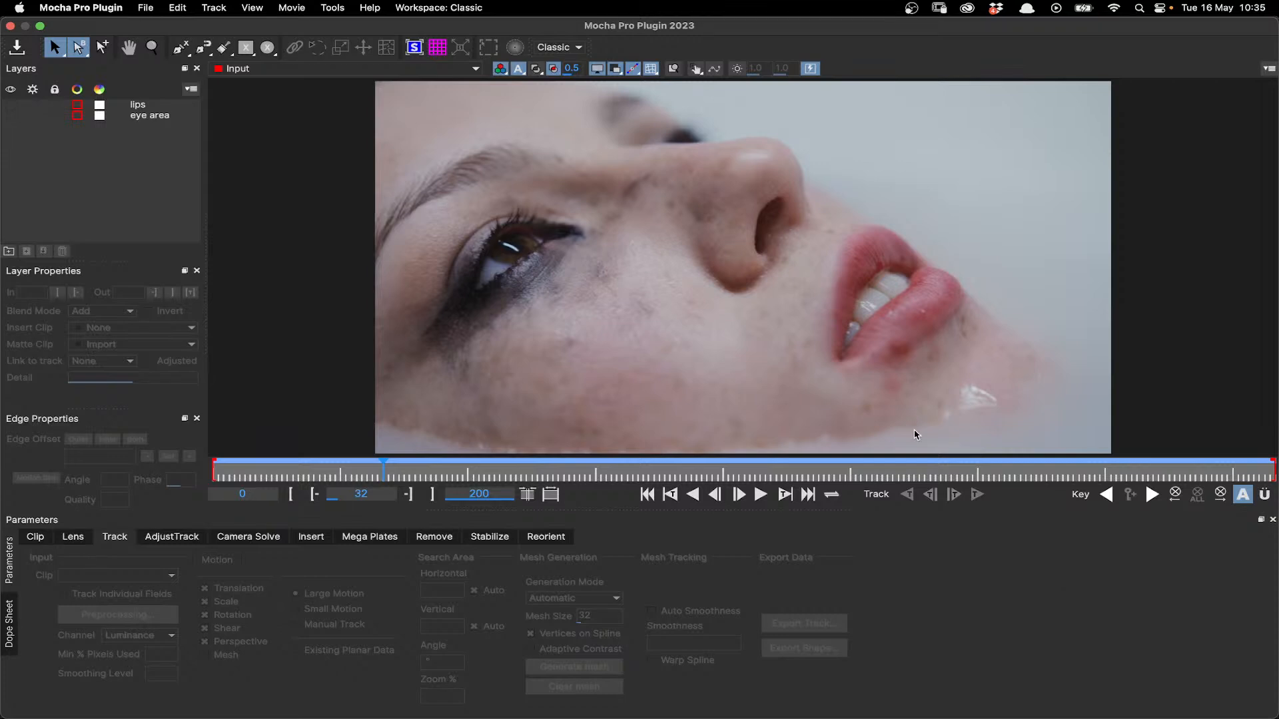
- Play and scrub through the face clip to examine how the eye, mouth and skin move and deform
left_click(760, 496)
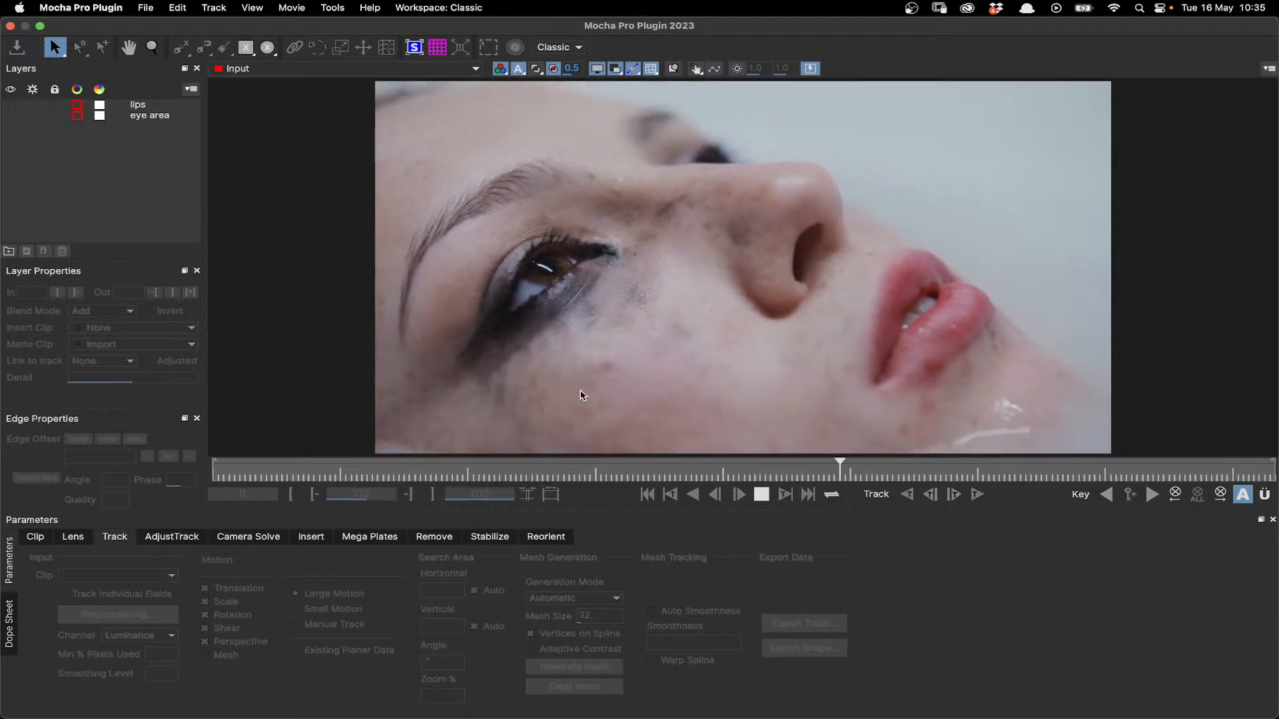
left_click(766, 494)
left_click_drag(893, 472, 499, 475)
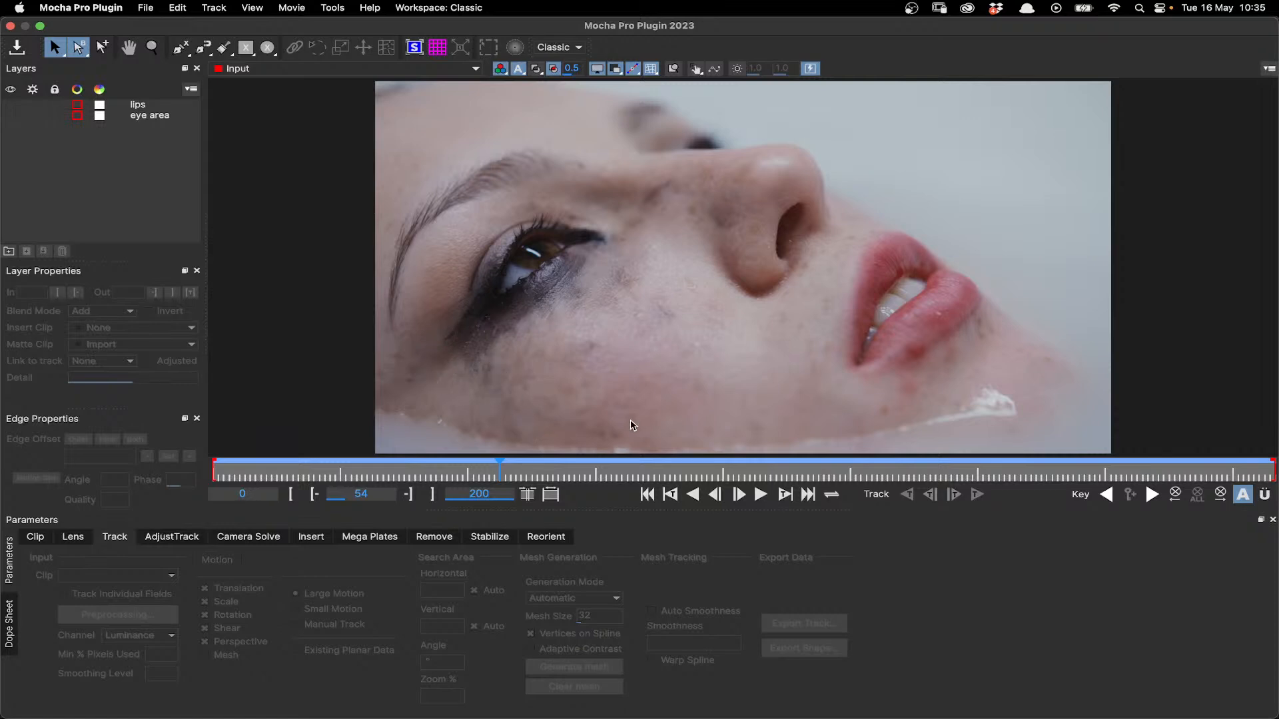
left_click_drag(497, 473, 226, 486)
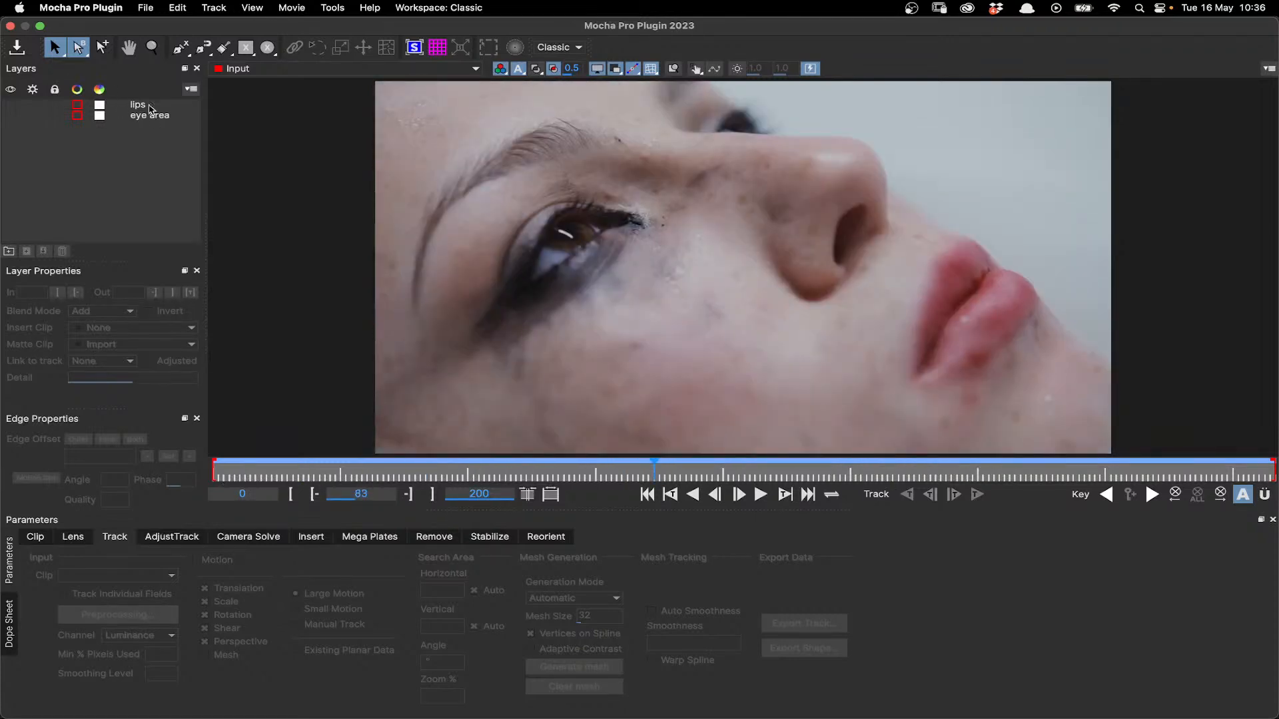
- Select and show the eye area layer, and go to frame 174 to inspect its tracked mesh
left_click(149, 114)
left_click(11, 114)
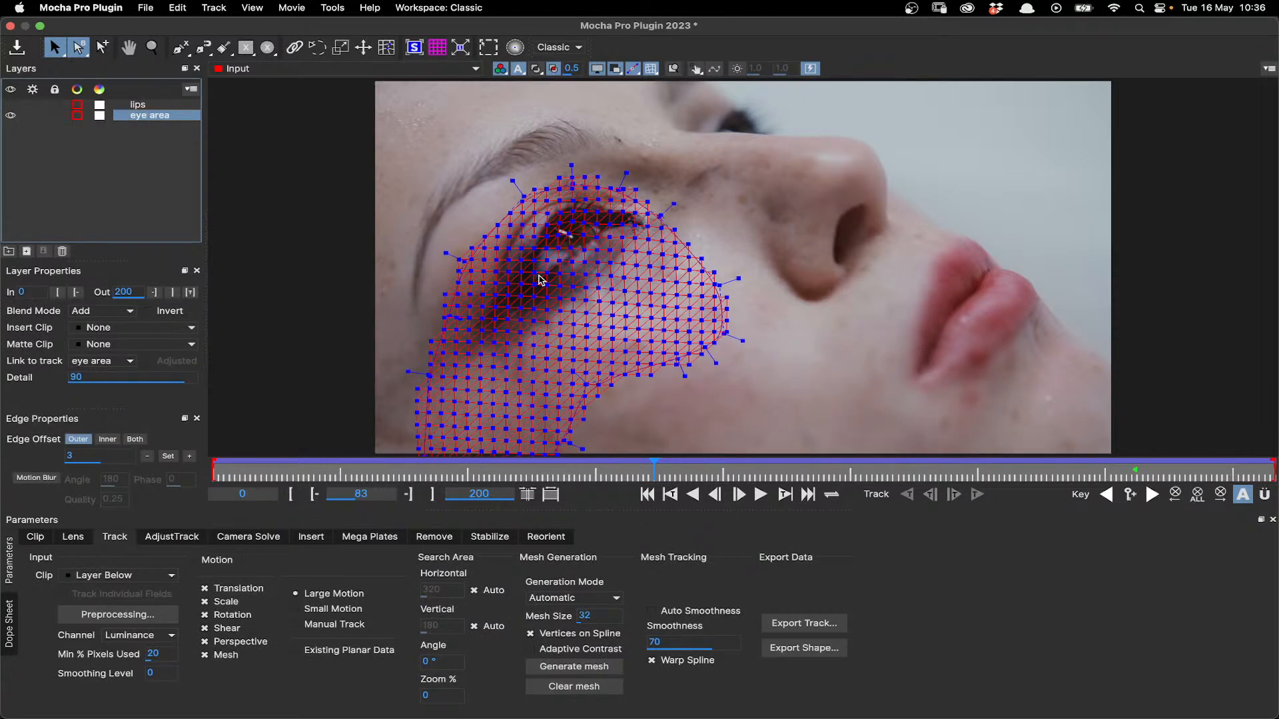
left_click_drag(873, 469, 1139, 470)
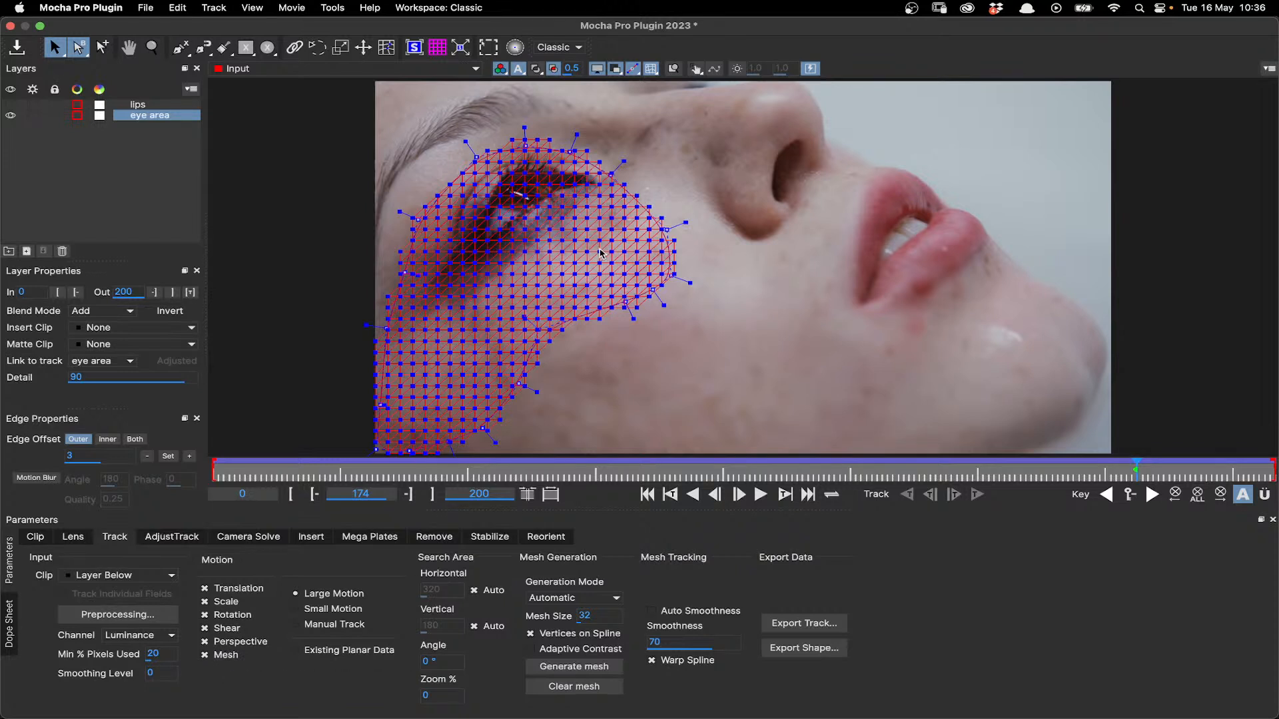
- Set the eye area layer's mesh generation mode to Uniform and hide the layer
left_click(586, 599)
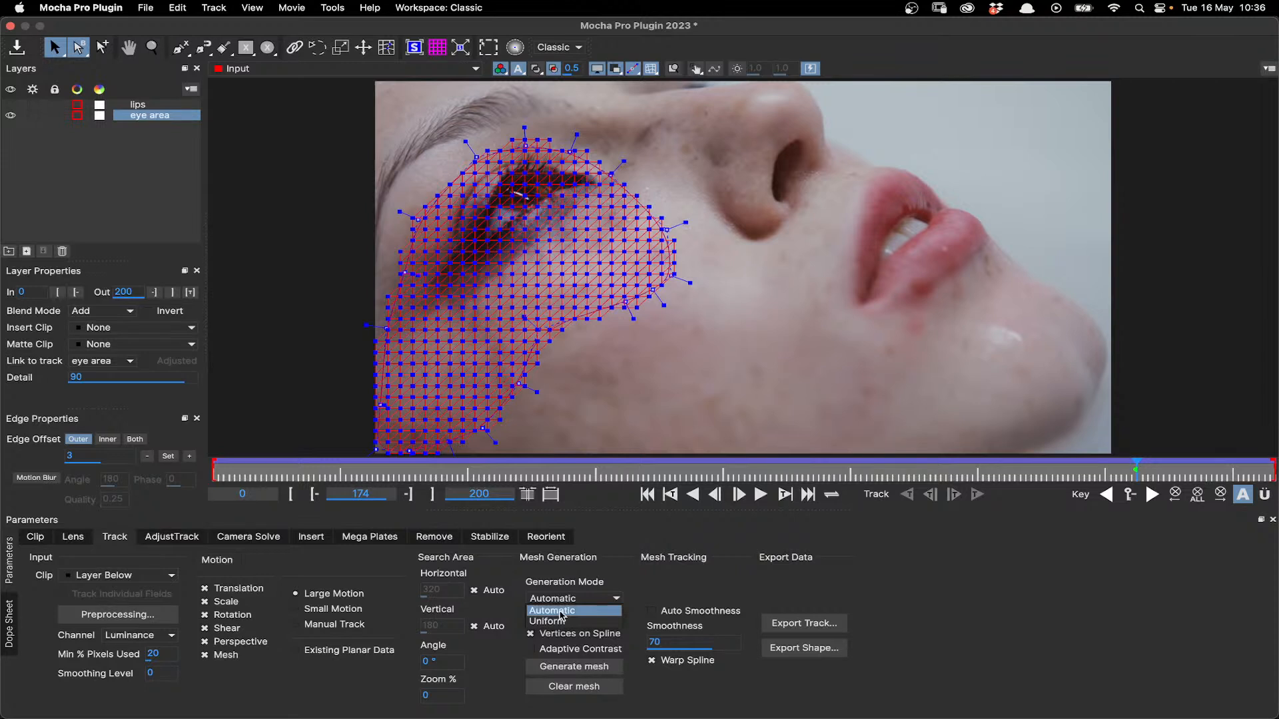
left_click(560, 612)
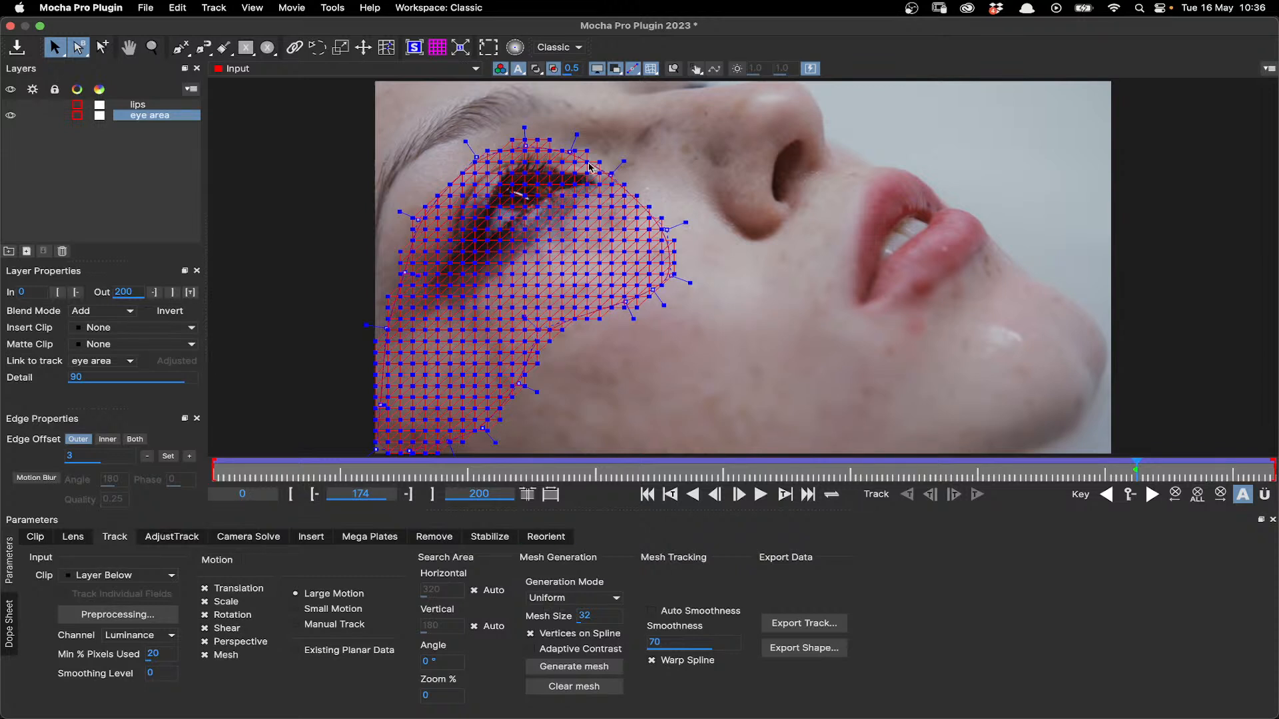
left_click(10, 115)
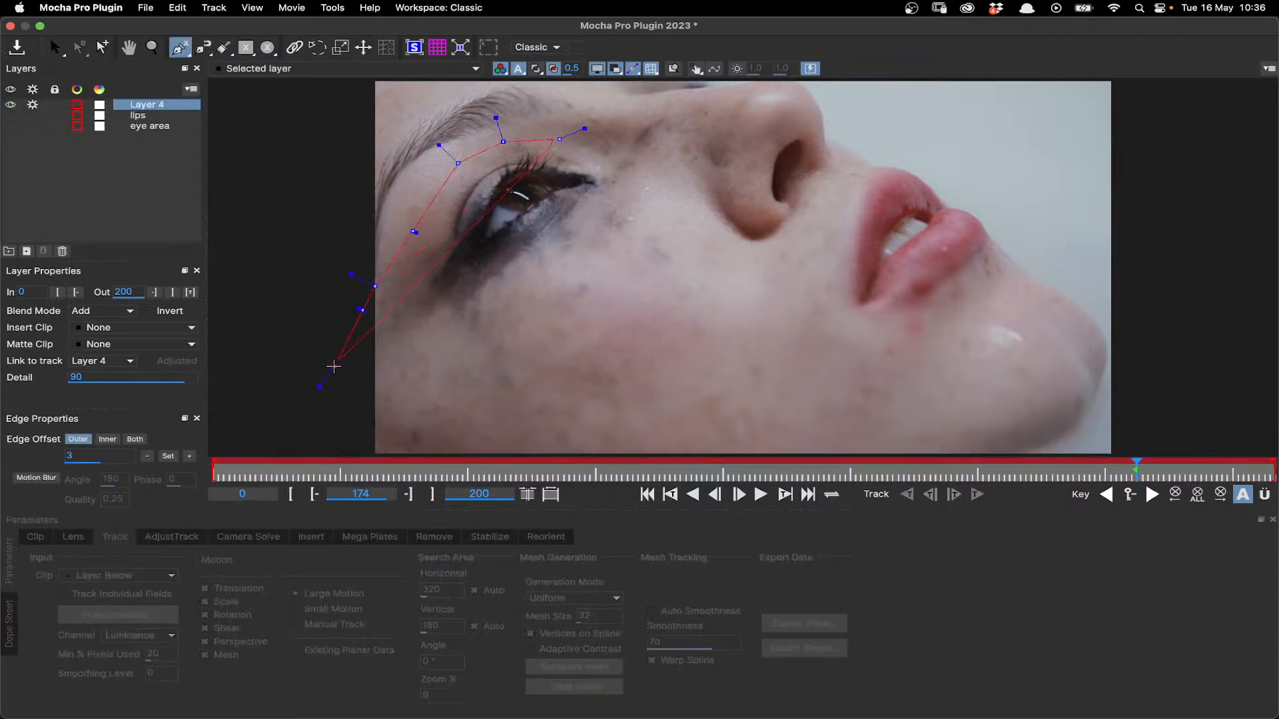
- Draw a closed spline around the eye and upper cheek at frame 174 as a new layer
left_click(337, 369)
left_click(347, 411)
left_click(359, 413)
left_click(398, 411)
left_click(456, 403)
left_click(557, 304)
left_click(605, 275)
left_click(625, 240)
- Generate an Automatic mesh of size 32 in the new eye spline, and regenerate it with Adaptive Contrast enabled
left_click(573, 597)
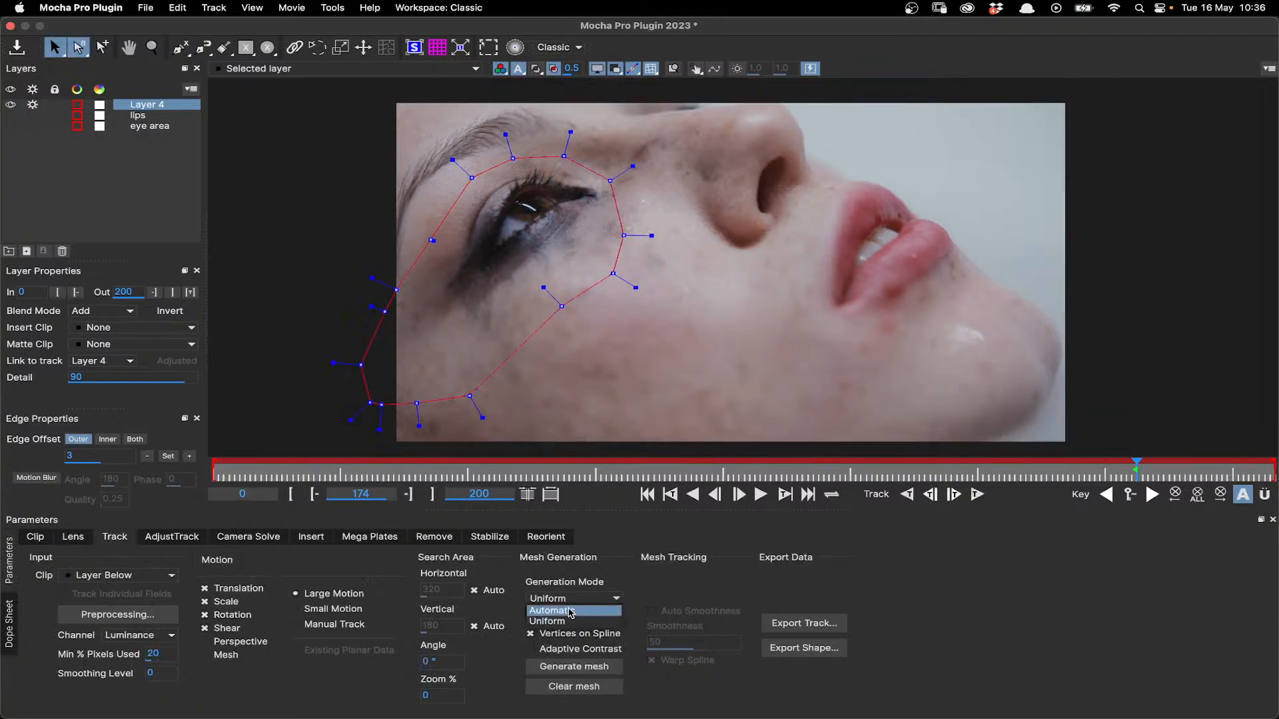
left_click(570, 613)
left_click(574, 667)
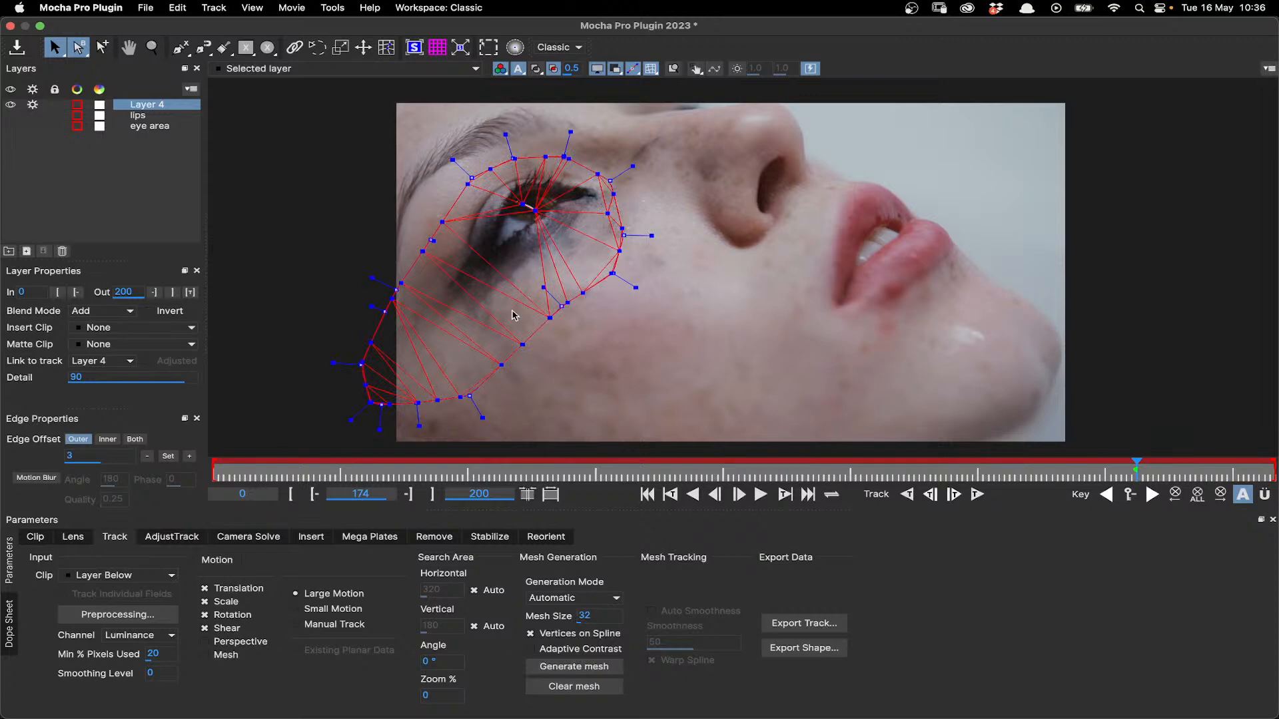
scroll(514, 315, "up", 2)
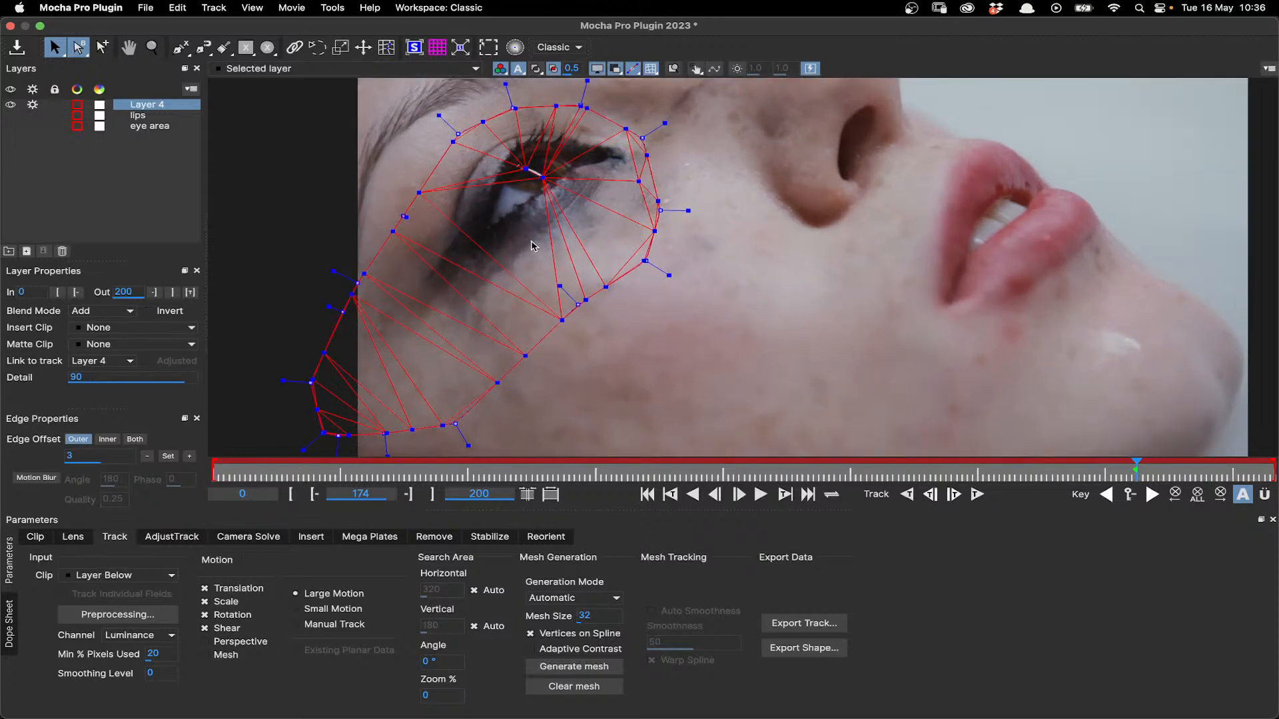
left_click(574, 648)
left_click(574, 666)
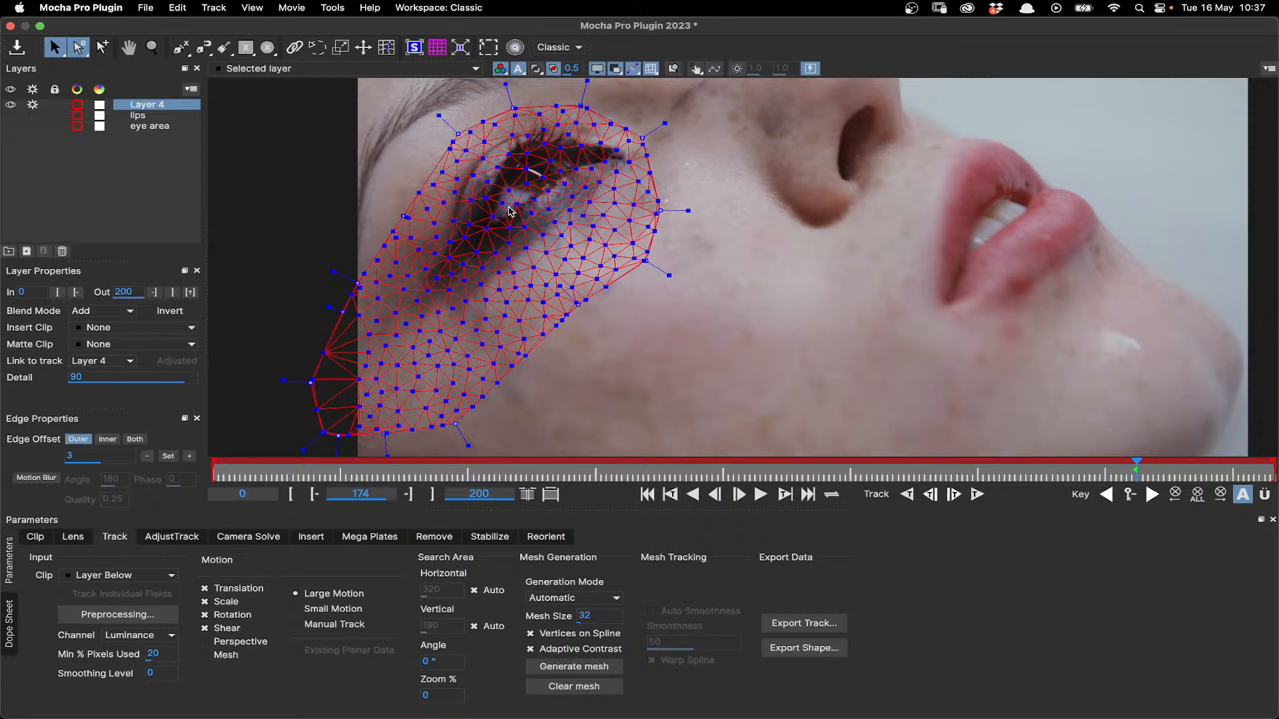
- Regenerate the new eye layer's mesh using the Uniform generation mode
left_click(603, 599)
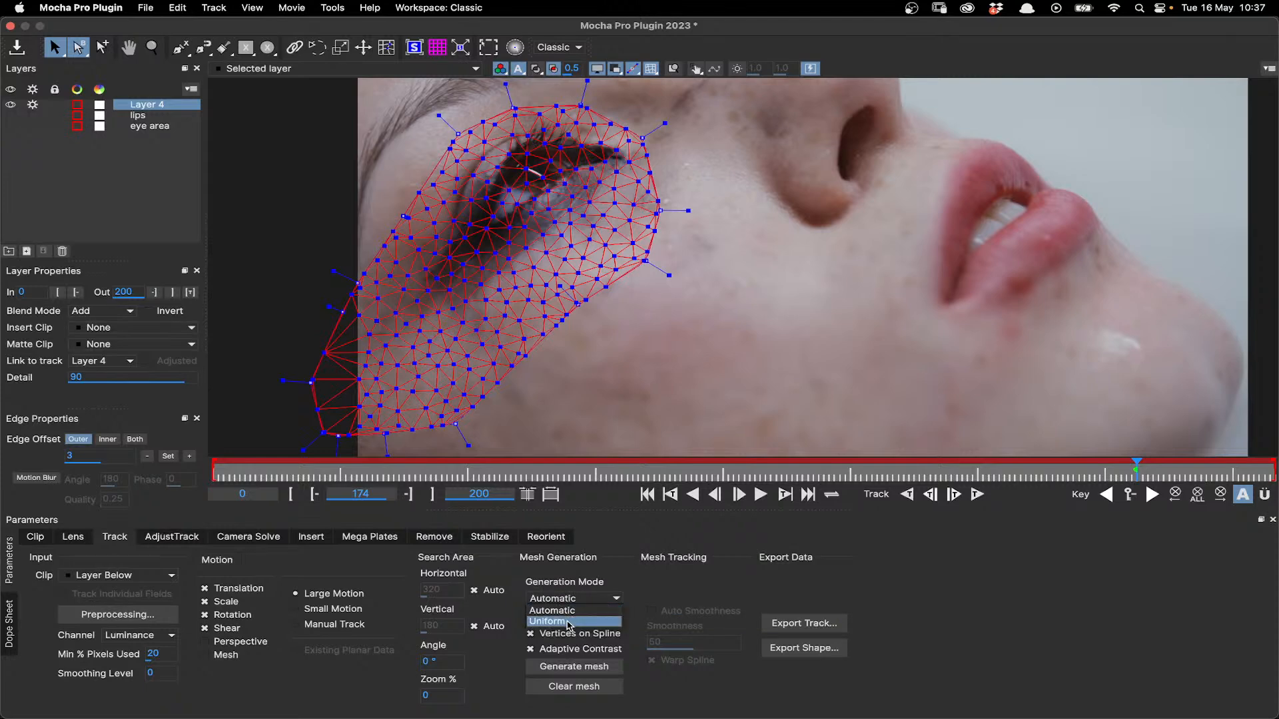
left_click(569, 623)
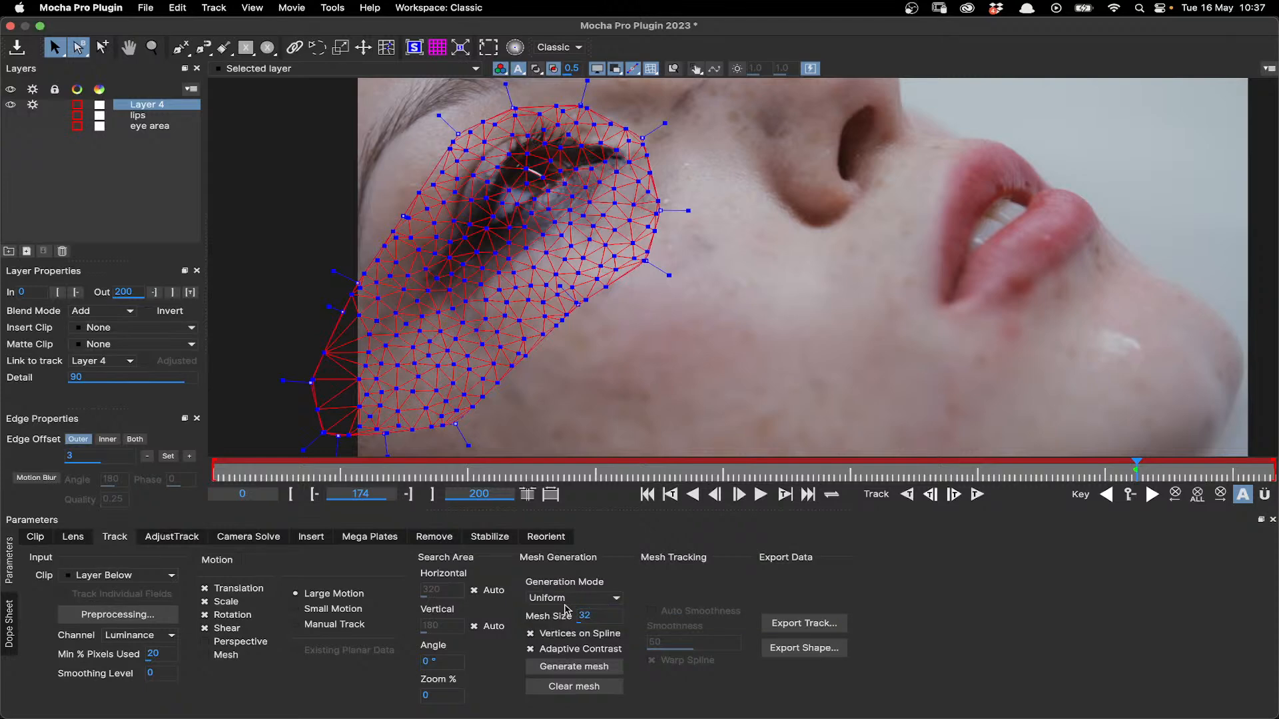
left_click(573, 666)
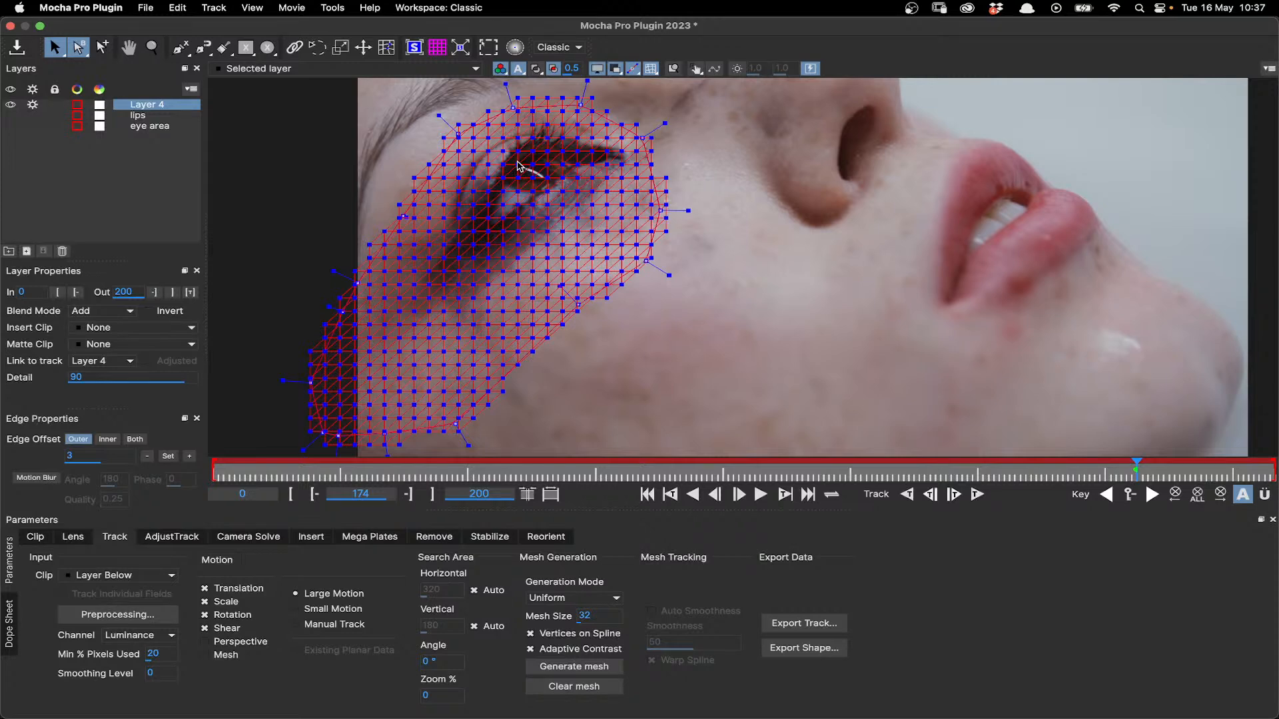
- Display the matte over the new eye layer, inspect how the uniform mesh covers the spline edges, and delete that layer
left_click(537, 69)
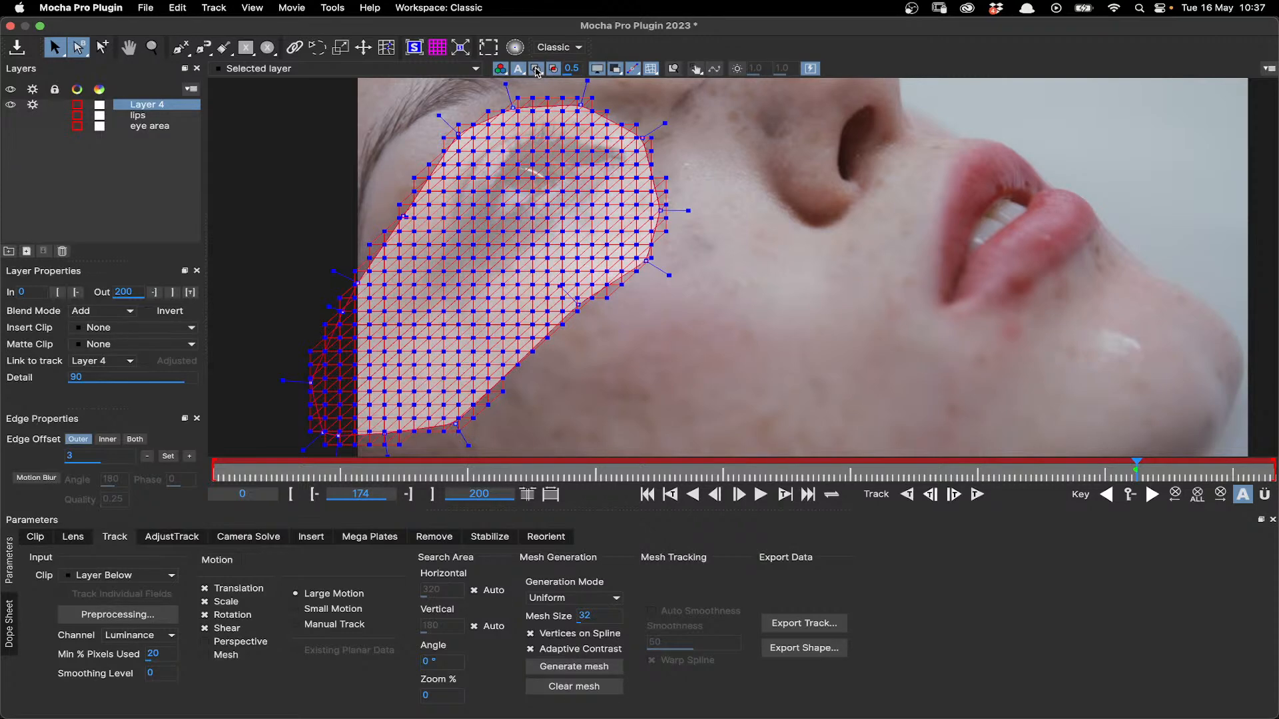
scroll(542, 118, "up", 2)
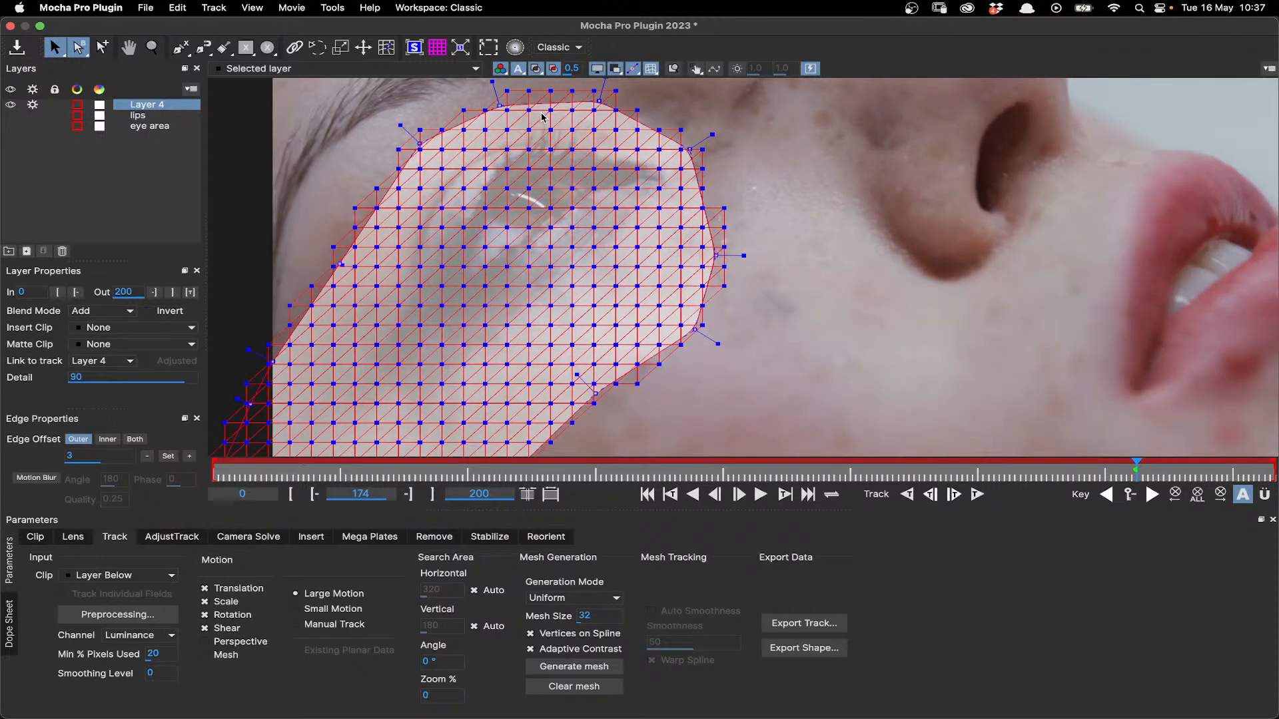
scroll(542, 118, "up", 1)
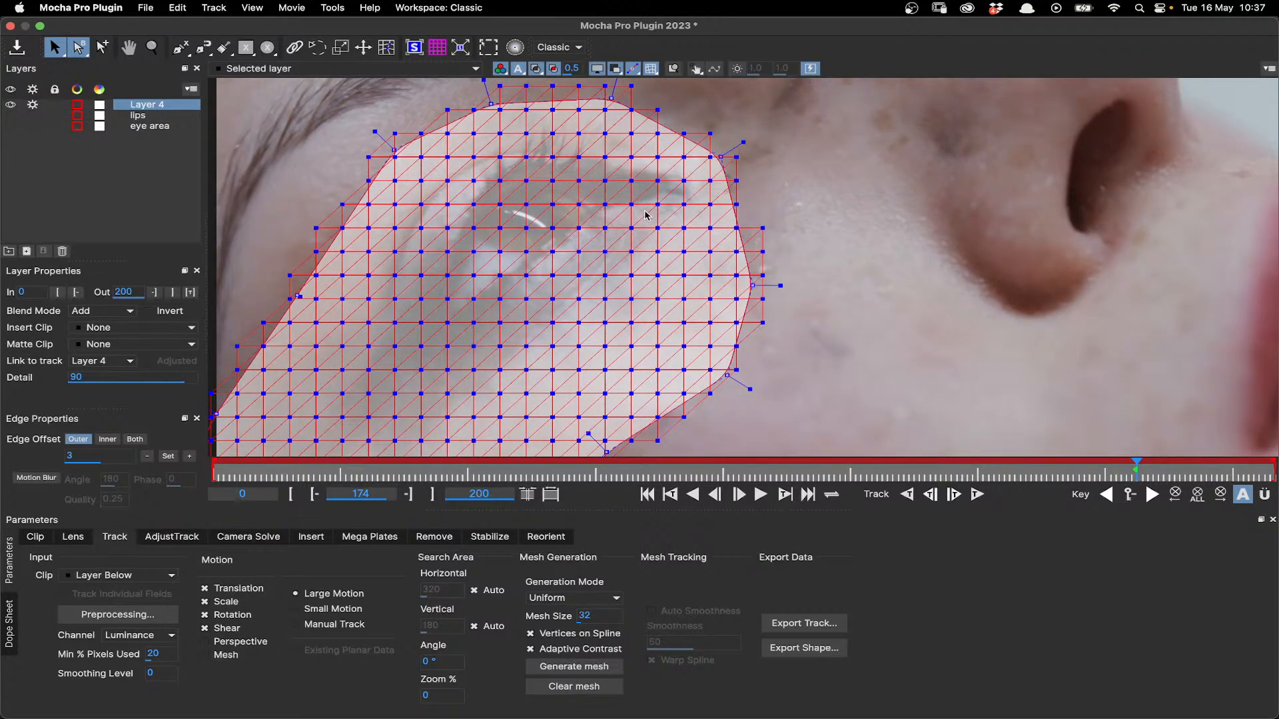
scroll(595, 244, "down", 3)
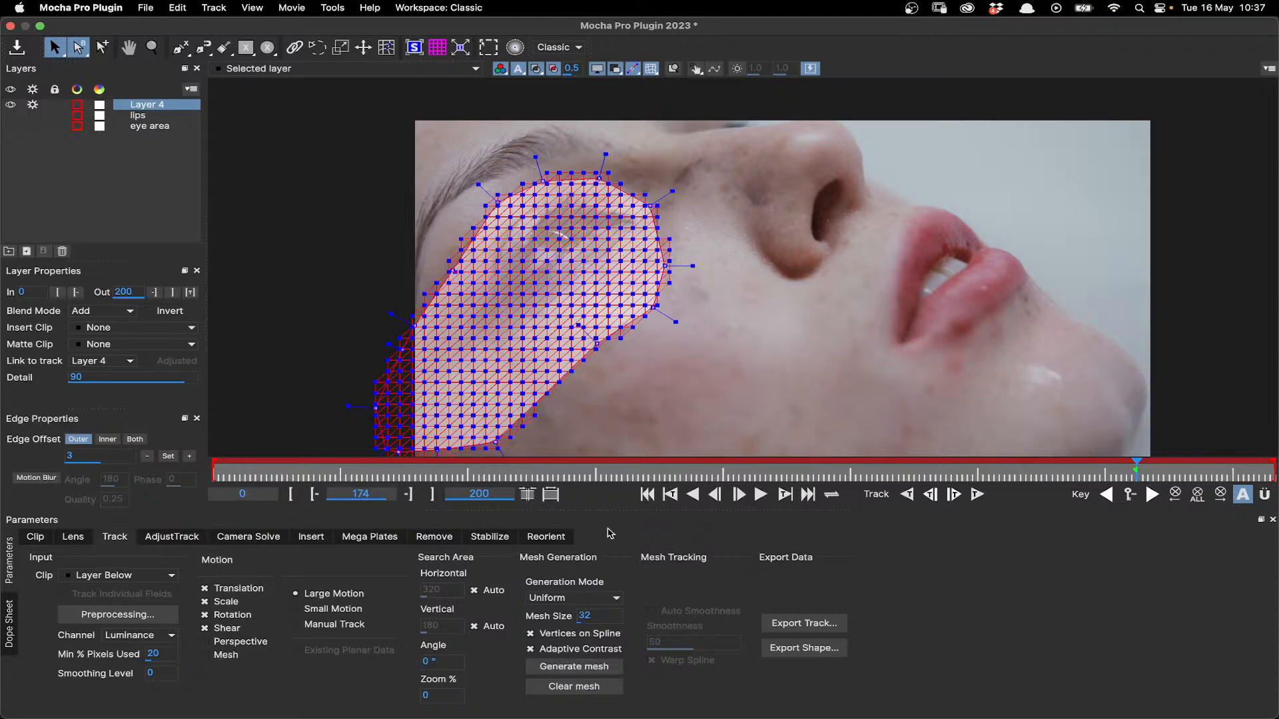
left_click(62, 251)
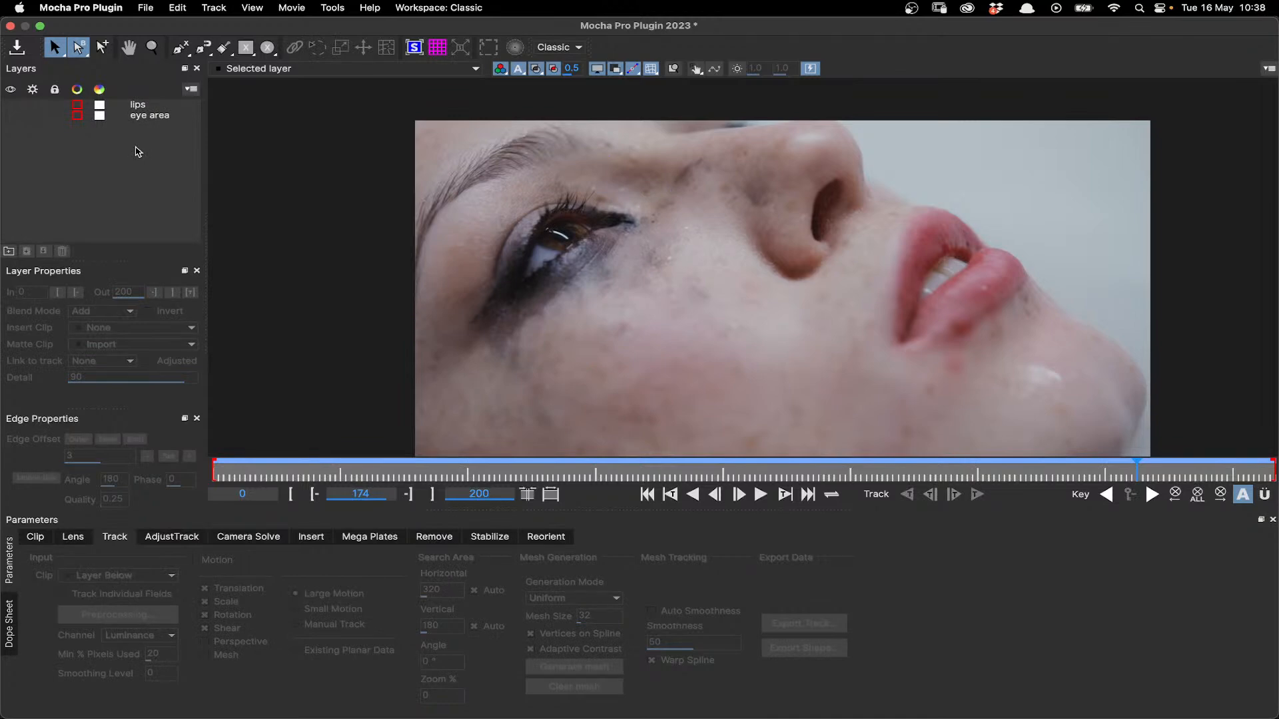
- Select the eye area layer and turn off the matte display so only its mesh and spline are shown
left_click(141, 116)
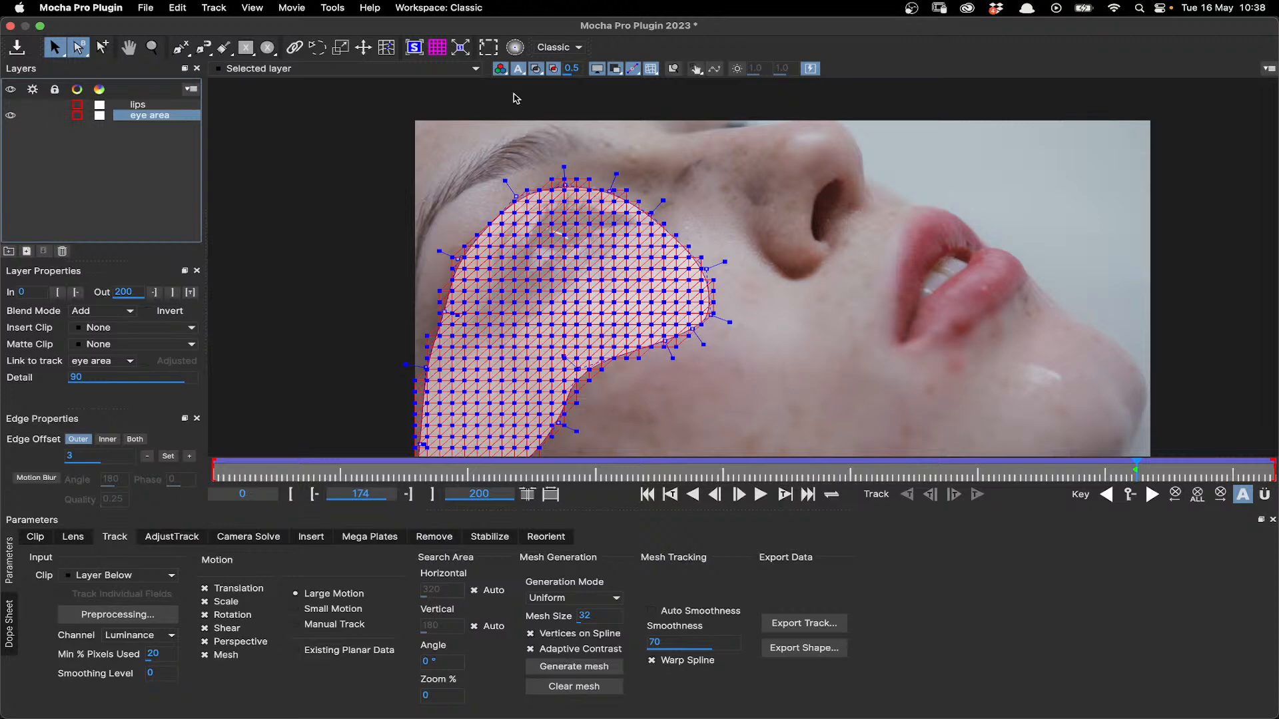
left_click(553, 68)
left_click(553, 69)
left_click(536, 69)
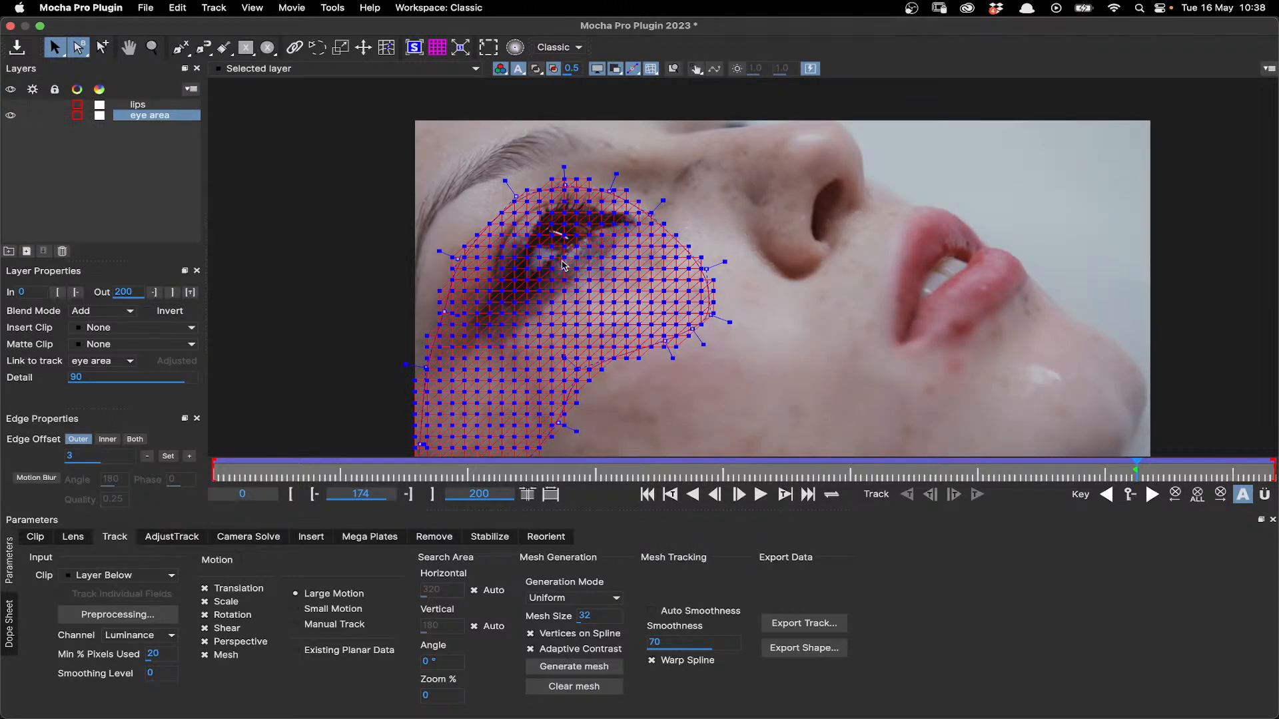
- Scrub the clip between frames 47 and 174 and examine how the eye area mesh follows the skin and extends beyond the frame edge
scroll(560, 266, "up", 1)
scroll(560, 266, "up", 1)
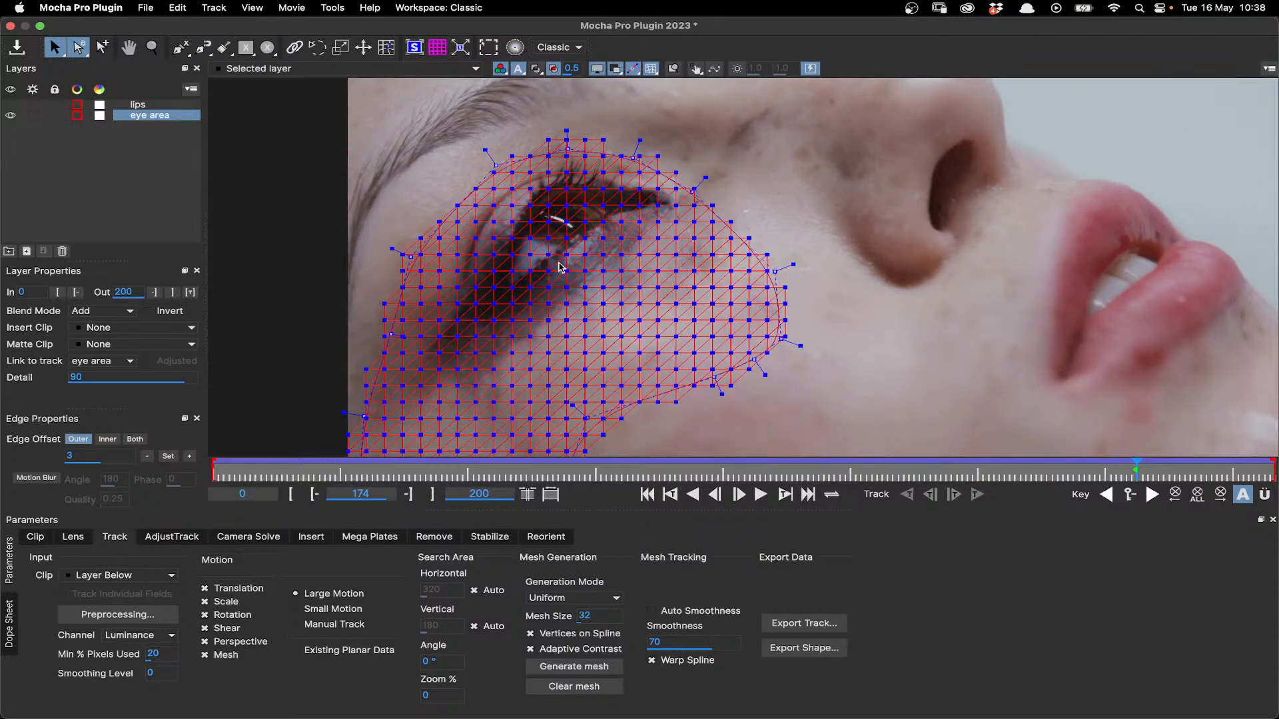
left_click_drag(1138, 474, 464, 469)
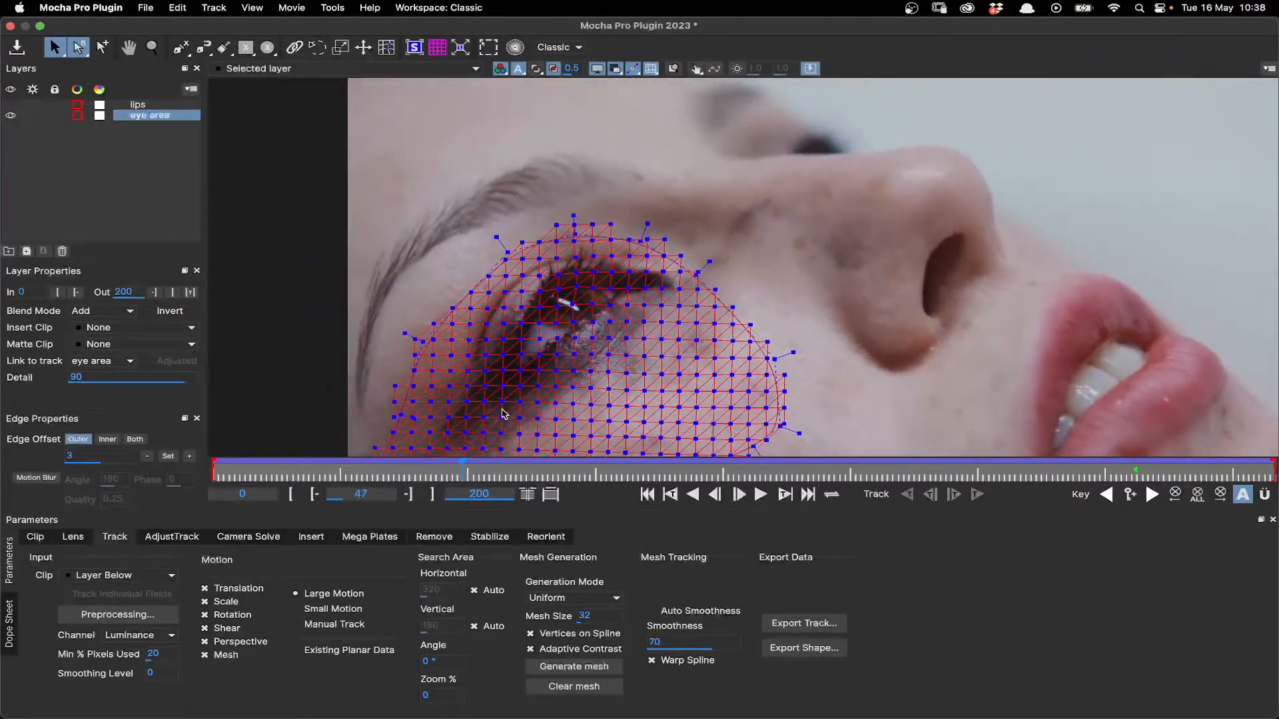
scroll(540, 382, "down", 3)
key("x")
left_click_drag(570, 396, 646, 216)
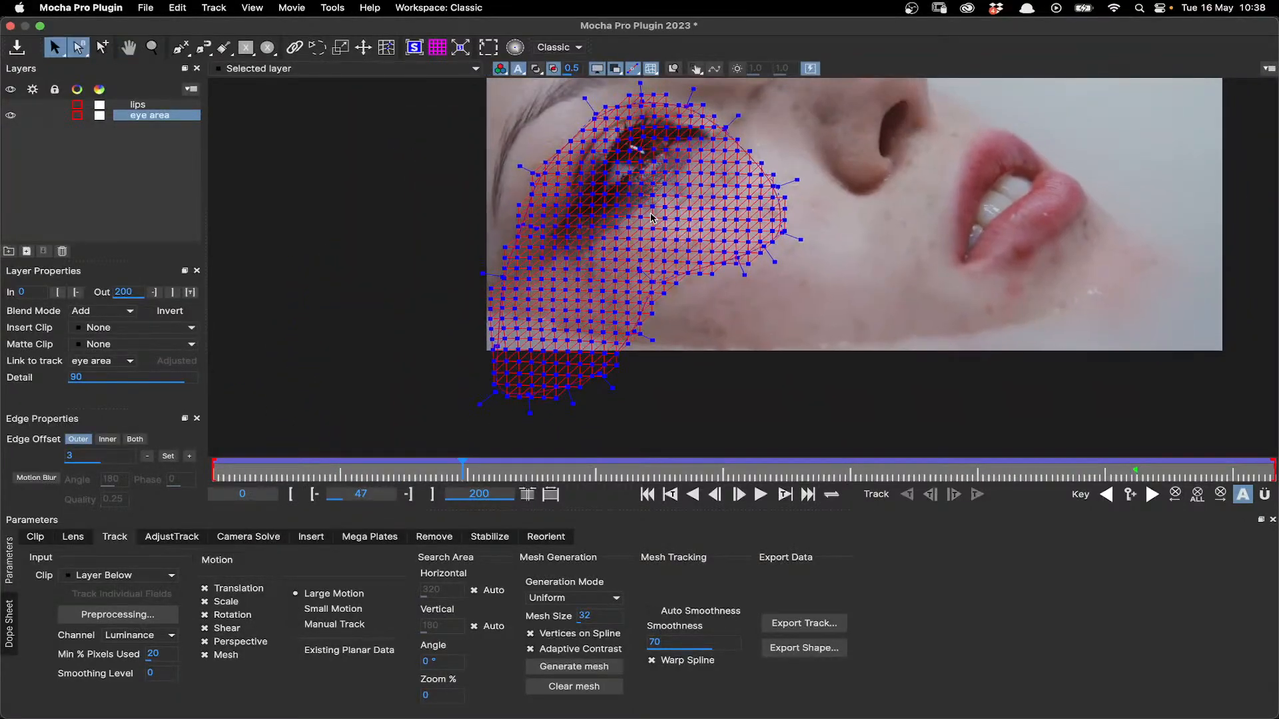
scroll(636, 216, "up", 1)
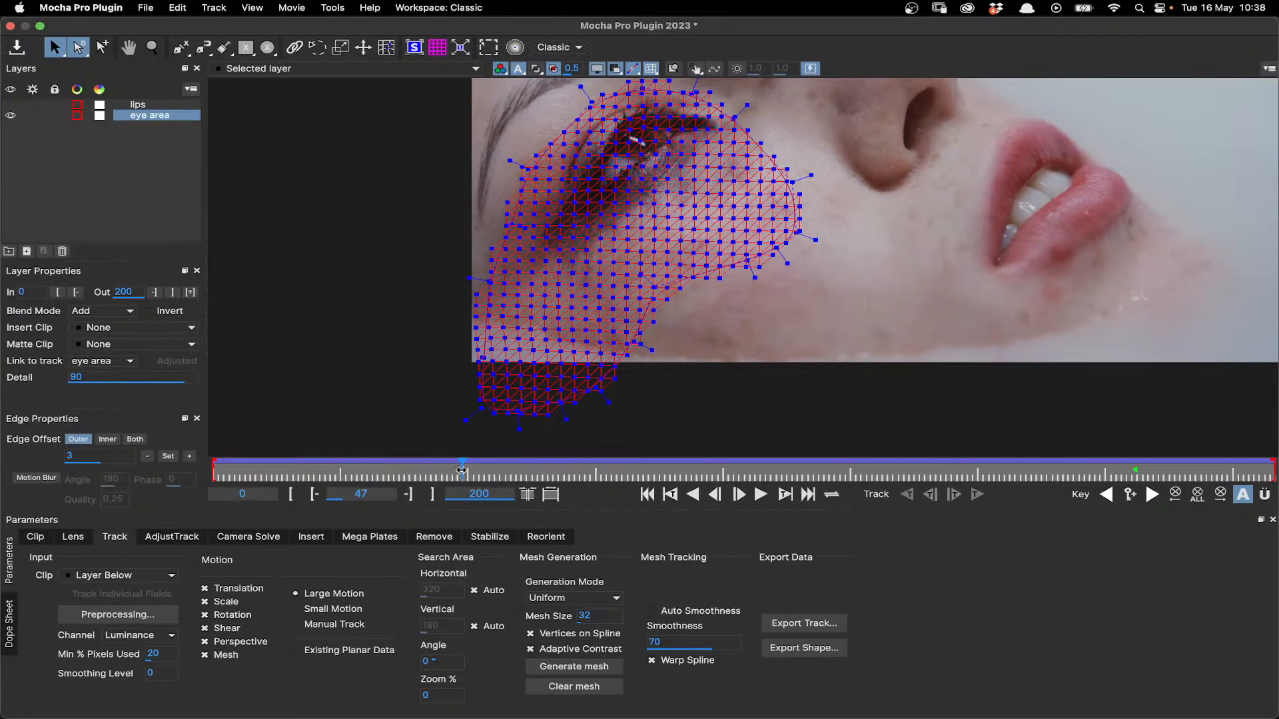
left_click_drag(462, 471, 1137, 485)
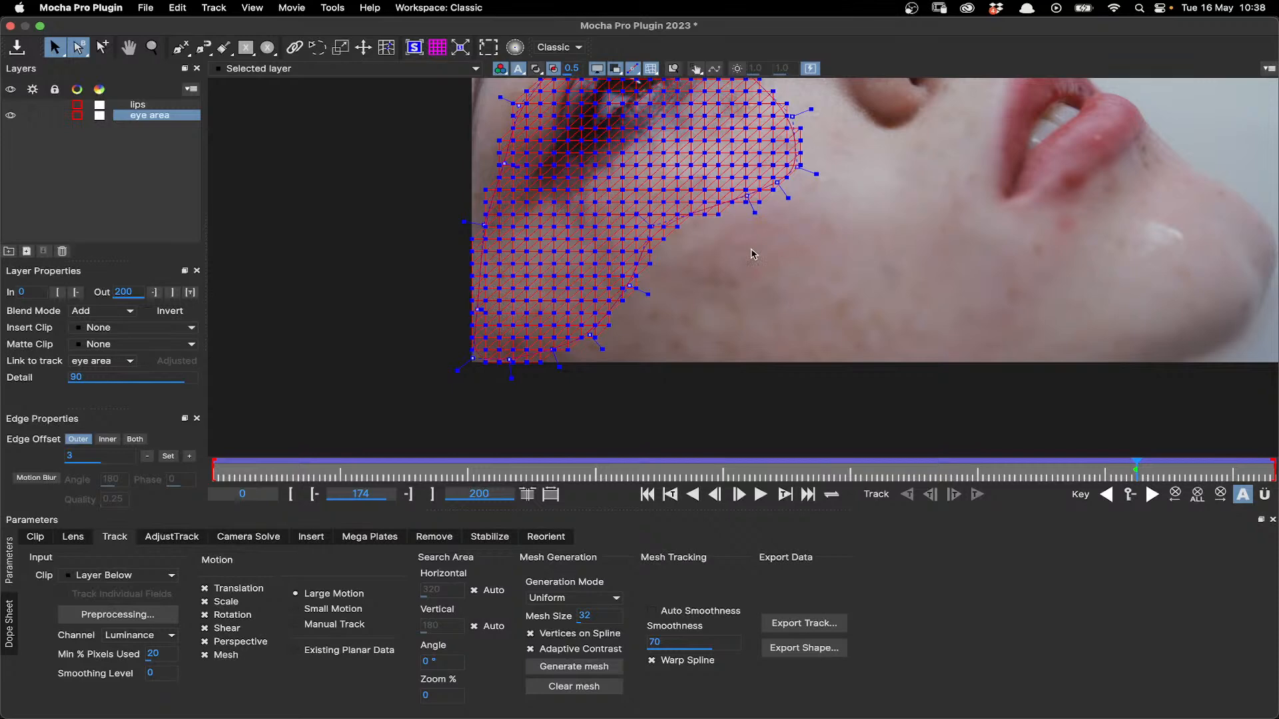
scroll(675, 343, "down", 2)
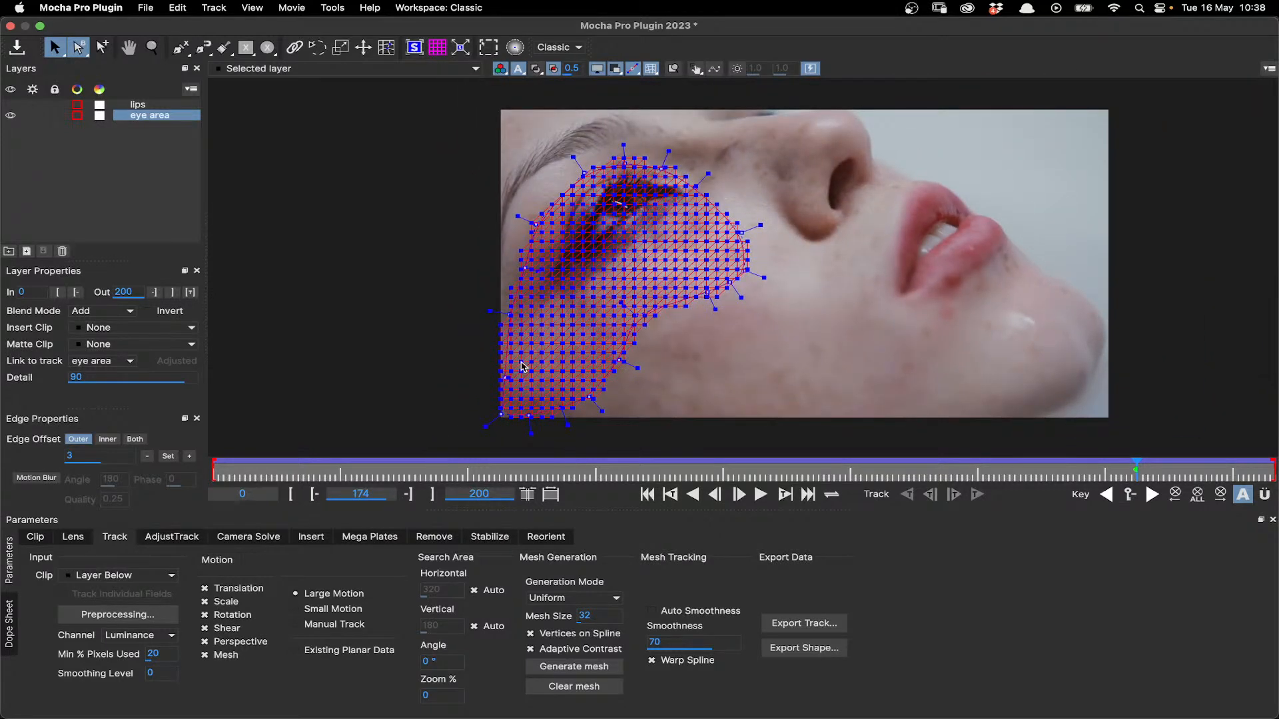
left_click_drag(893, 473, 1136, 494)
- Try moving a single vertex of the eye area mesh on the cheek at frame 174 with the Edit Mesh tool, and undo it
left_click(387, 47)
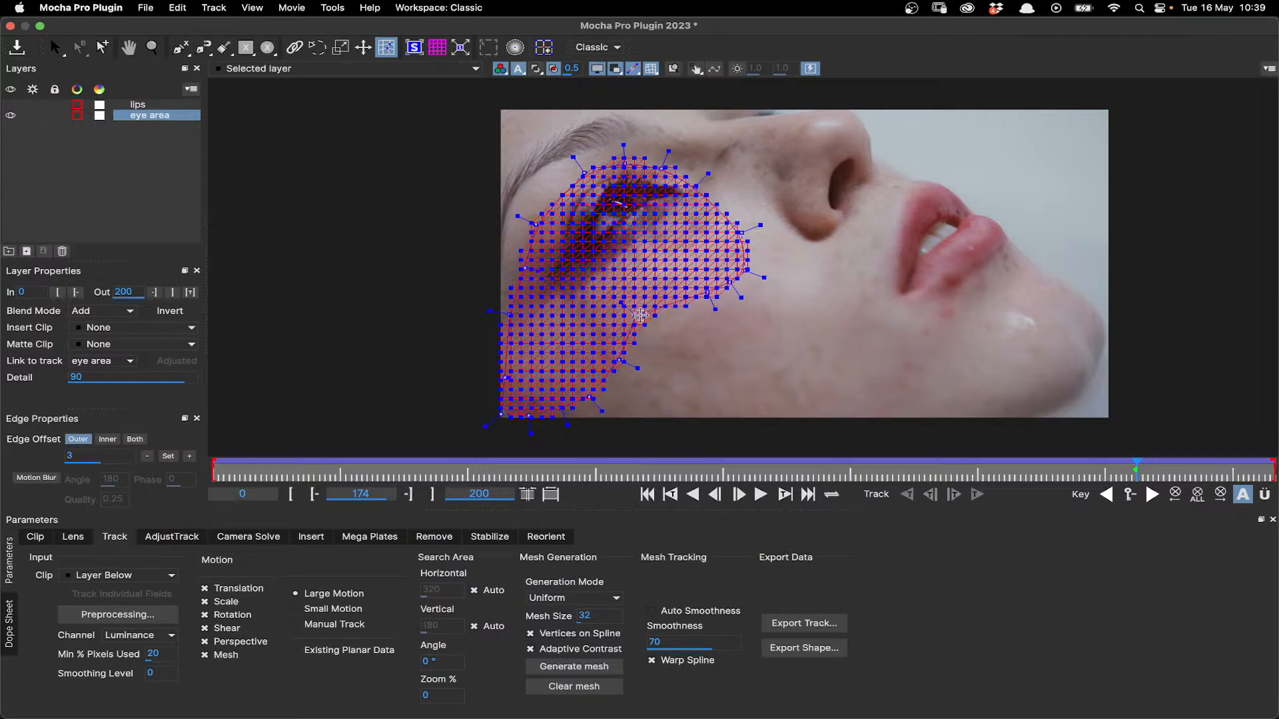
scroll(640, 315, "up", 3)
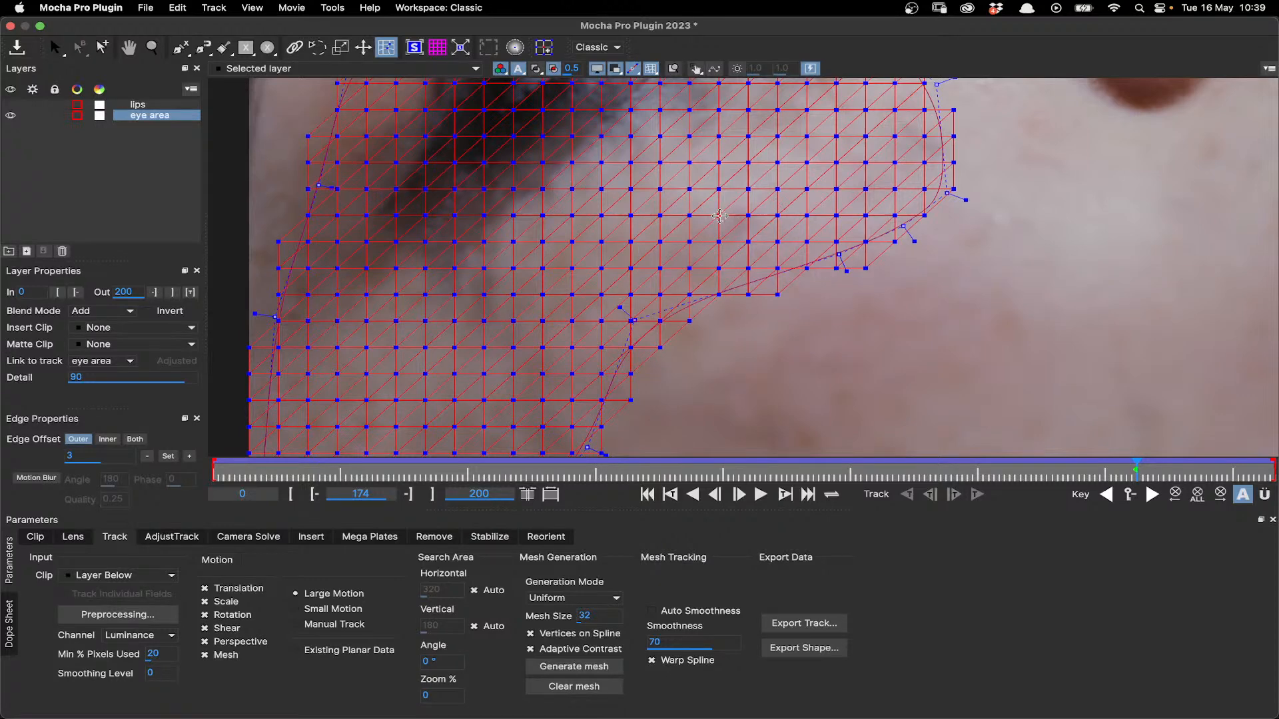
left_click_drag(719, 215, 725, 207)
key("super+z")
- Try warping the mesh vertices below the eye using falloff with a radius of 111, and undo the warp
left_click(513, 48)
mouse_move(569, 46)
left_mouse_down()
mouse_move(628, 47)
mouse_move(582, 48)
left_mouse_up()
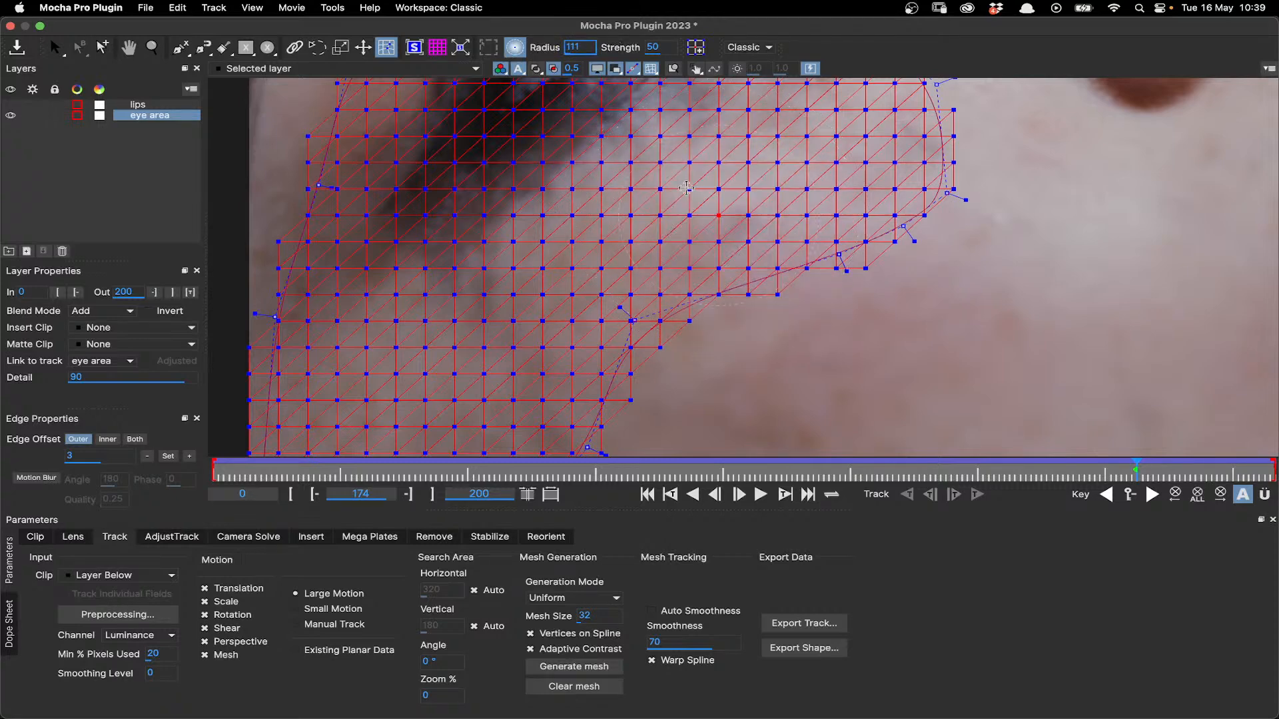
mouse_move(686, 189)
left_mouse_down()
mouse_move(667, 182)
mouse_move(677, 176)
left_mouse_up()
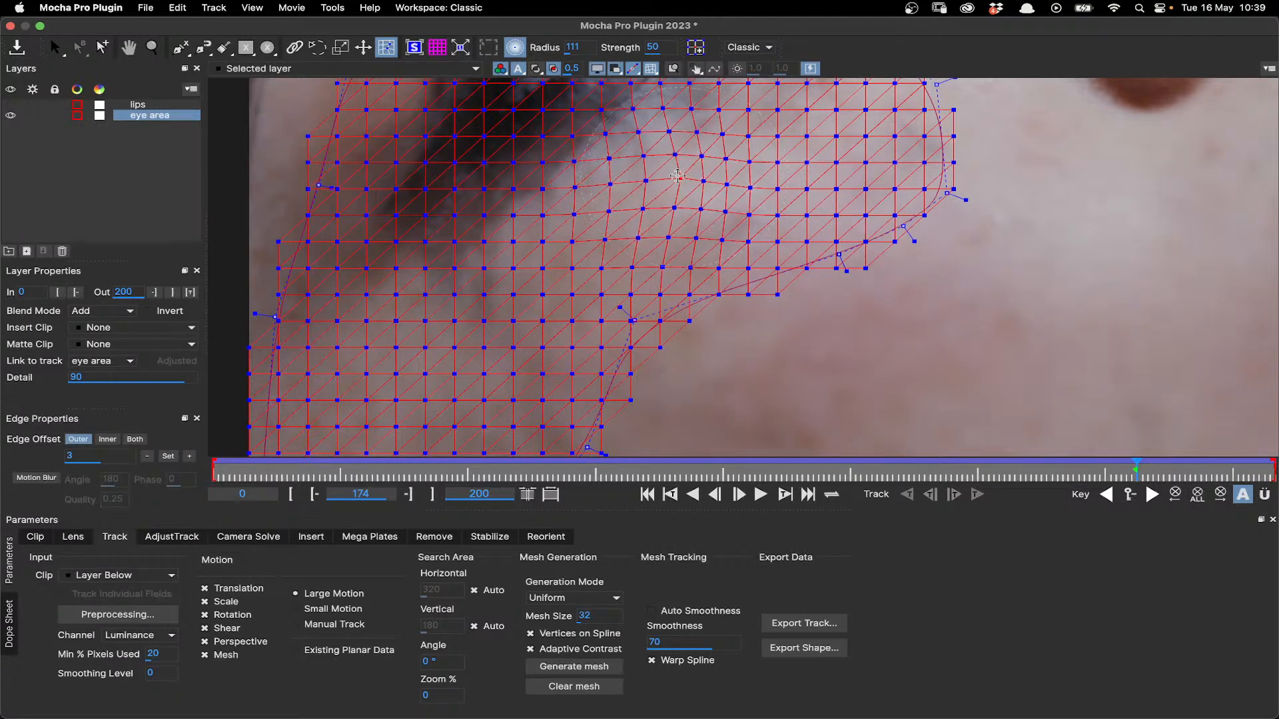
key("super+z")
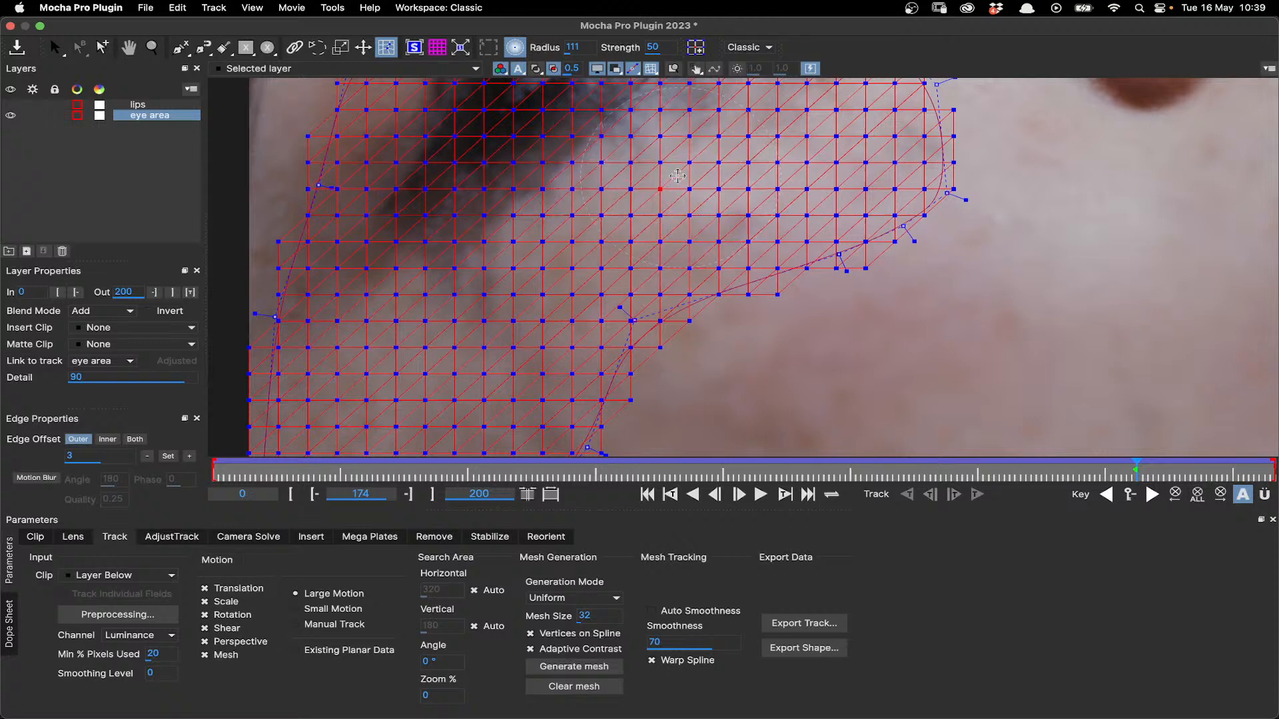
- Try a wider mesh warp below the eye with the falloff radius set to 189, and undo it
left_click_drag(573, 47, 612, 46)
left_click_drag(570, 214, 569, 198)
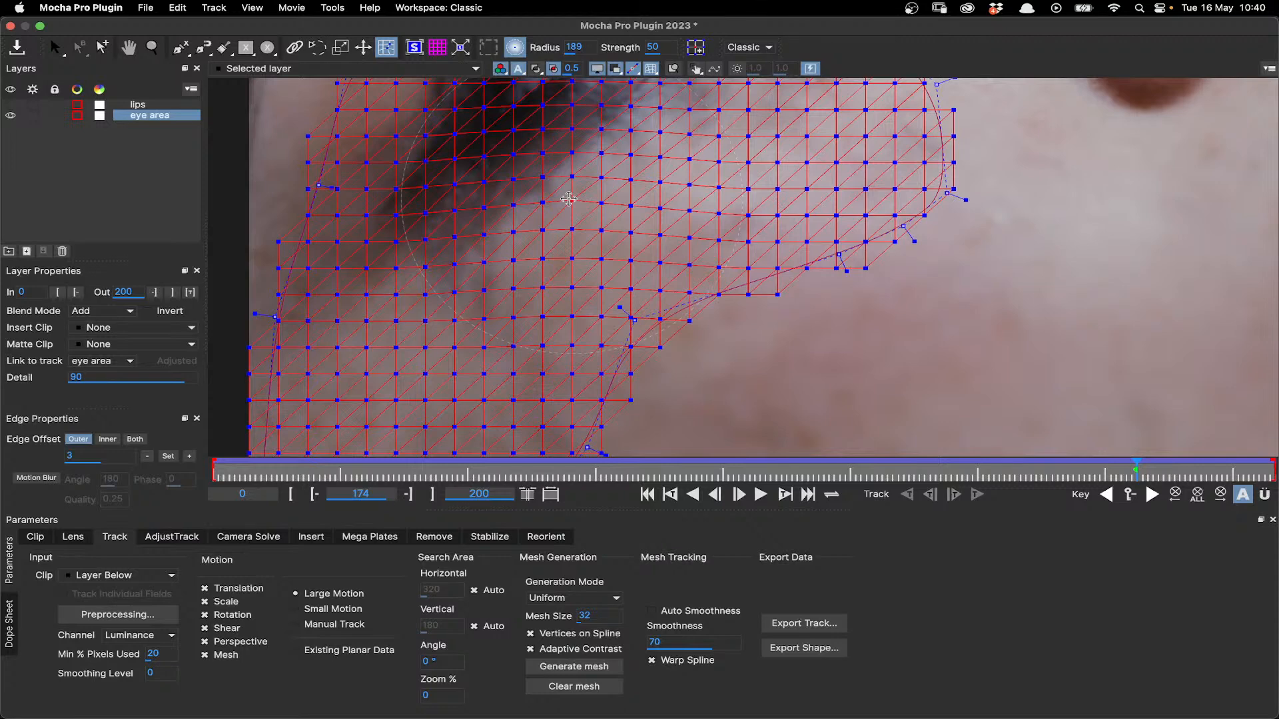
key("super+z")
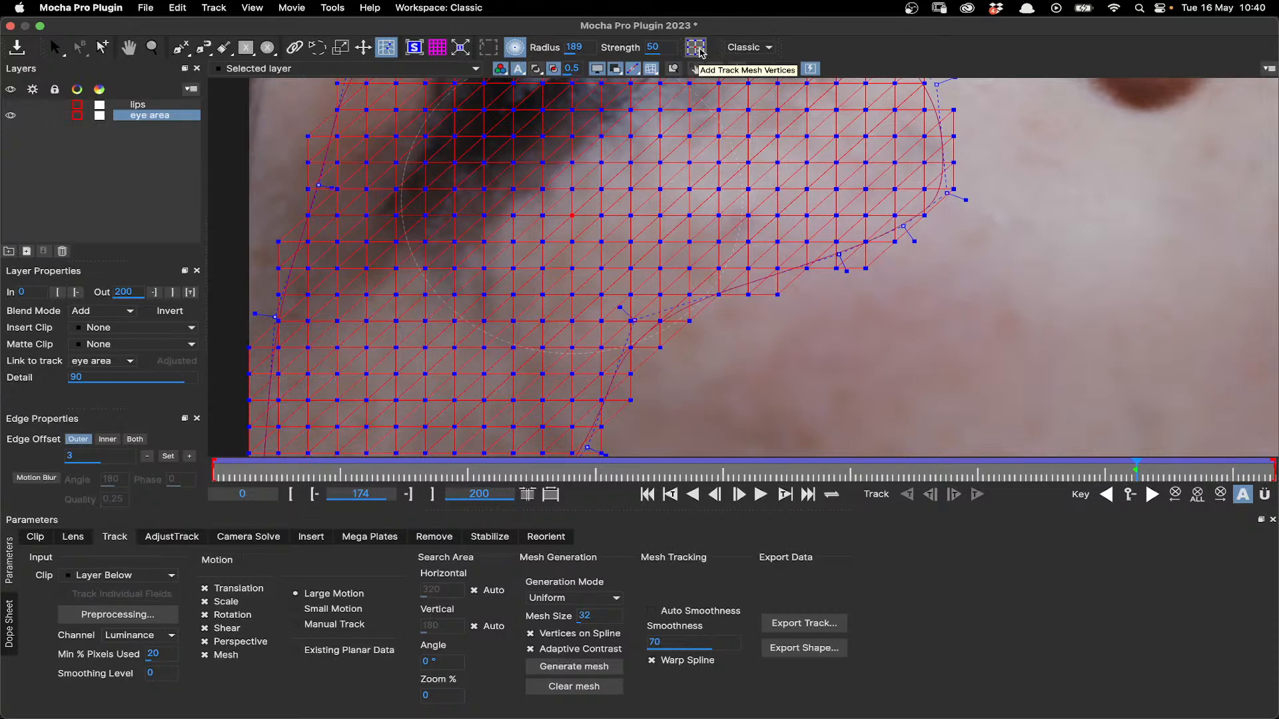
- Try adding mesh vertices beyond the lower mesh edge on the cheek, undo them, and leave falloff and mesh editing
left_click(696, 47)
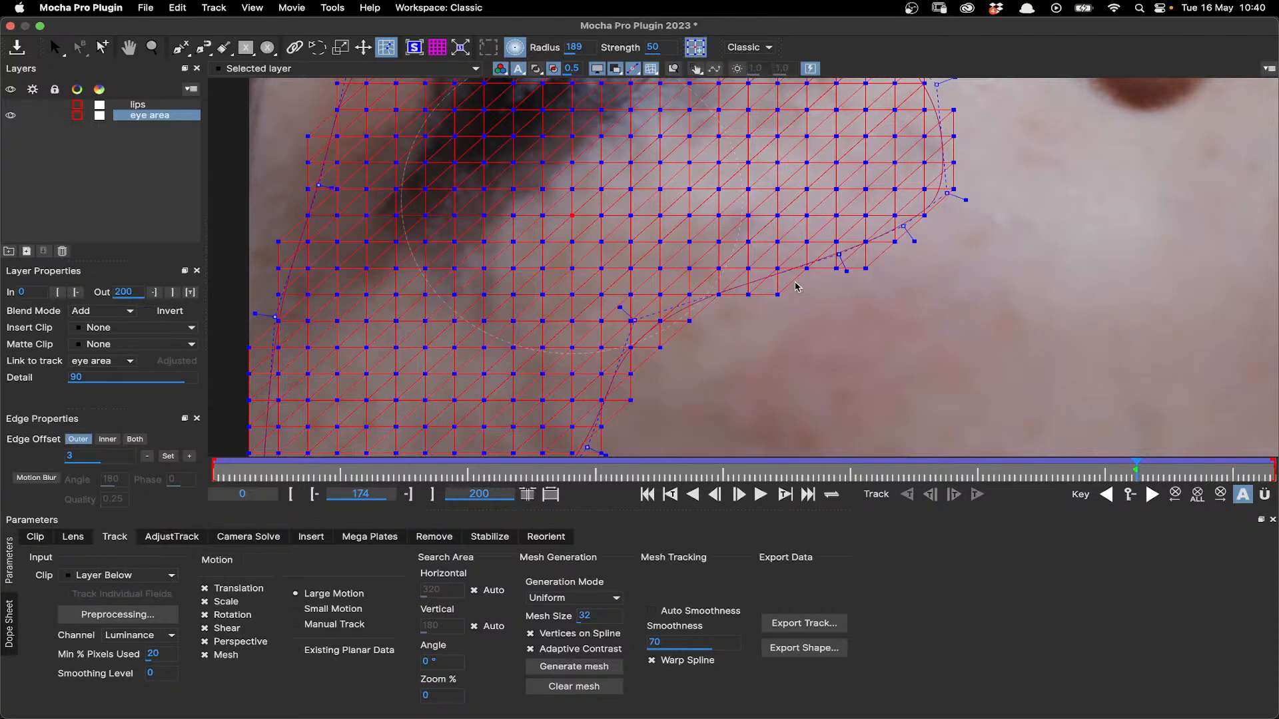
left_click(776, 295)
left_click(767, 325)
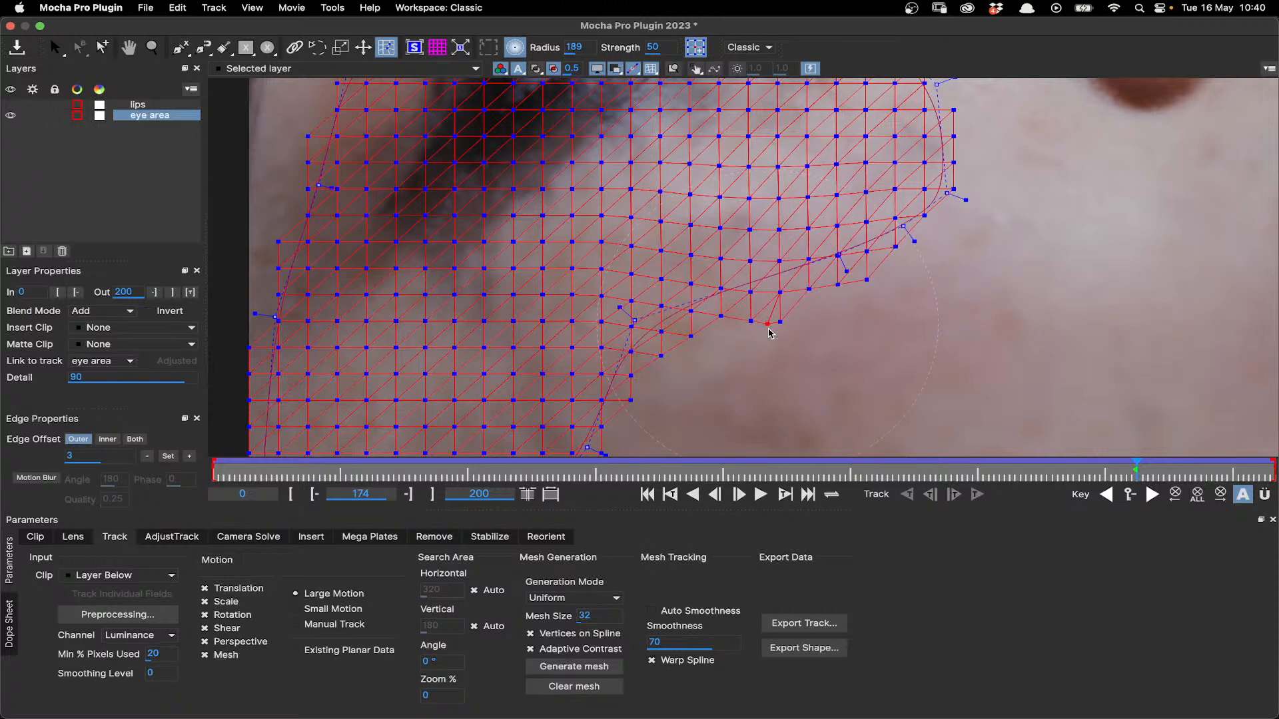
left_click(796, 311)
key("super+z")
key("super+z")
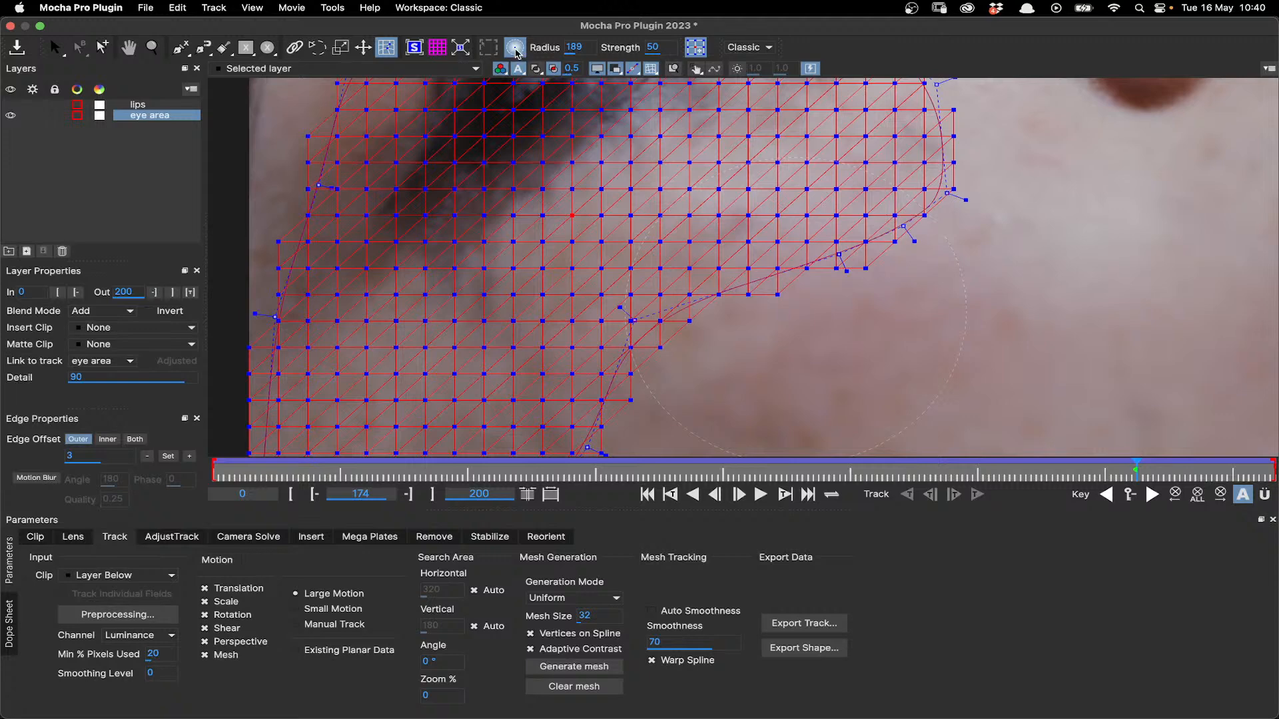
left_click(516, 49)
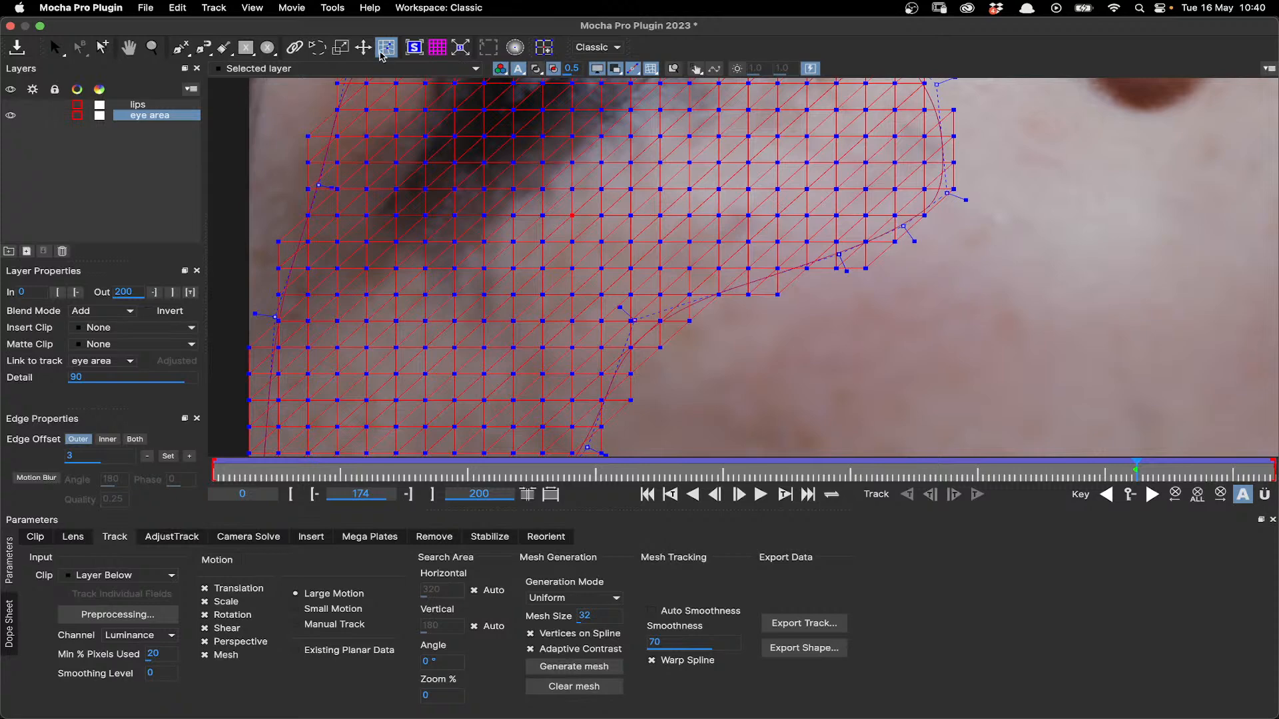
left_click(54, 49)
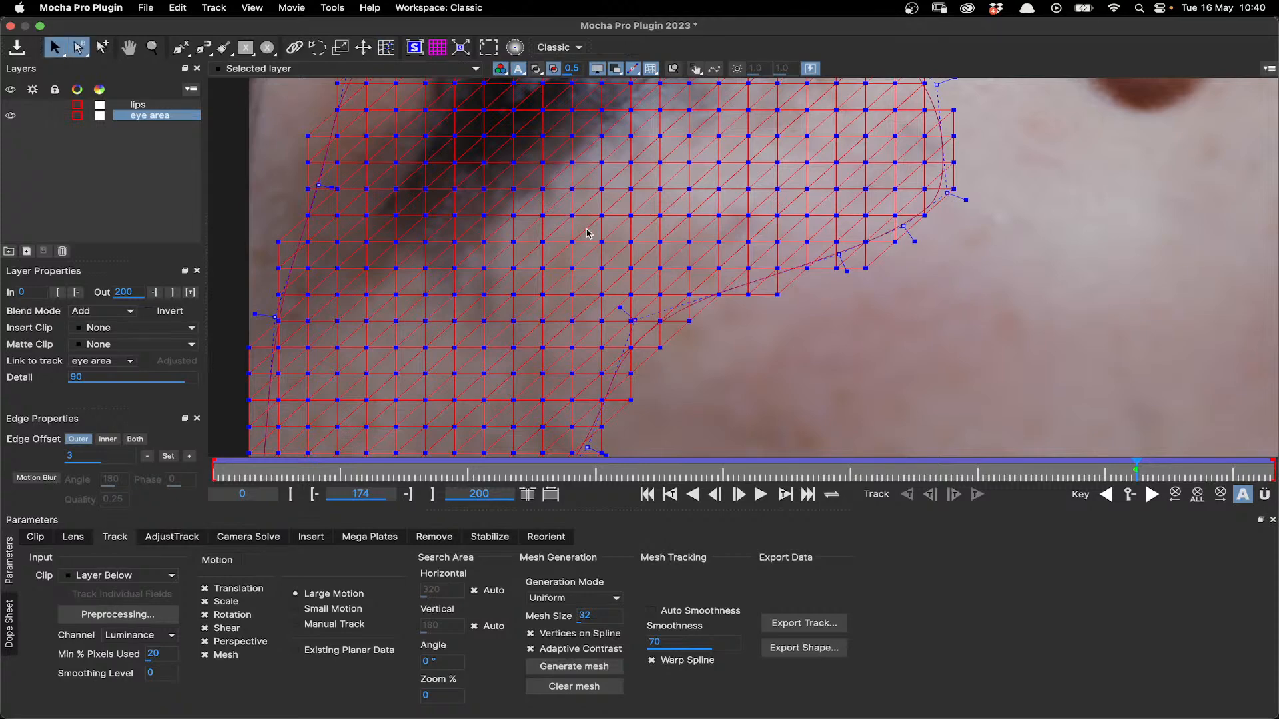
- Show the planar surface over the eye area mesh with the whole face in view
scroll(587, 233, "down", 3)
scroll(593, 277, "down", 2)
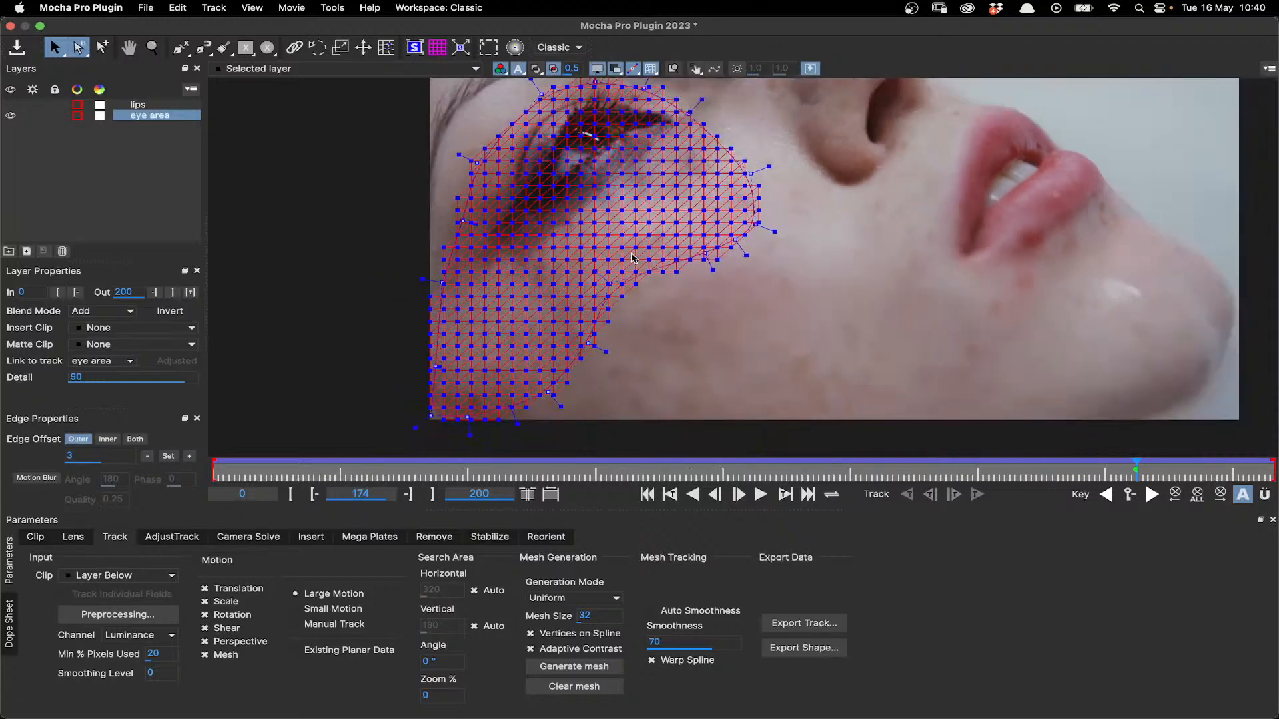
key("x")
left_click_drag(599, 205, 673, 254)
scroll(669, 253, "up", 1)
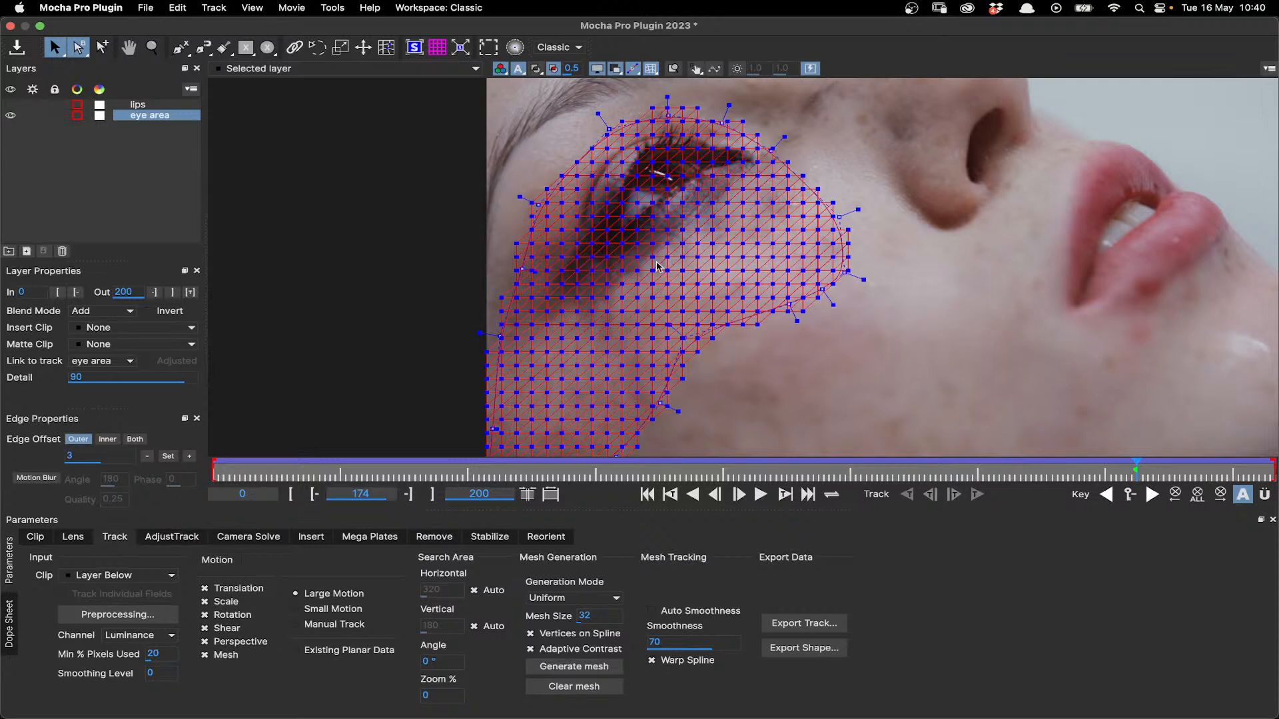
scroll(657, 267, "down", 3)
key("x")
left_click_drag(955, 287, 800, 304)
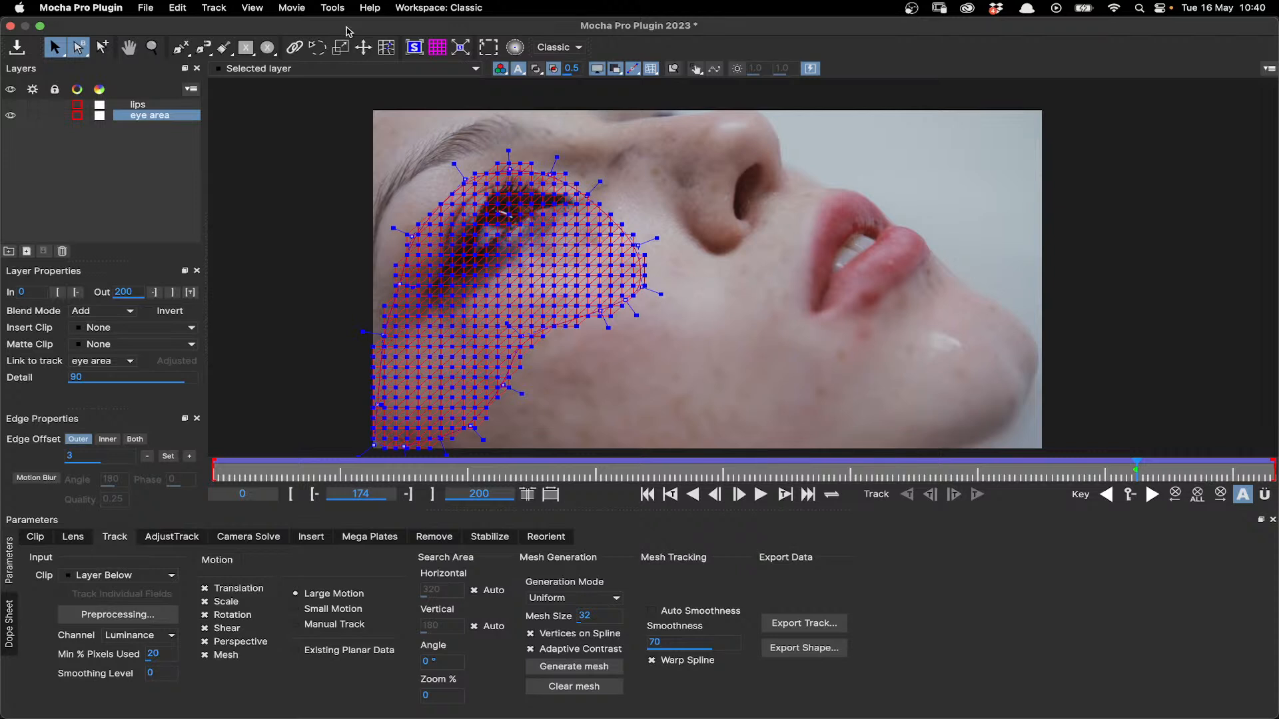
left_click(414, 48)
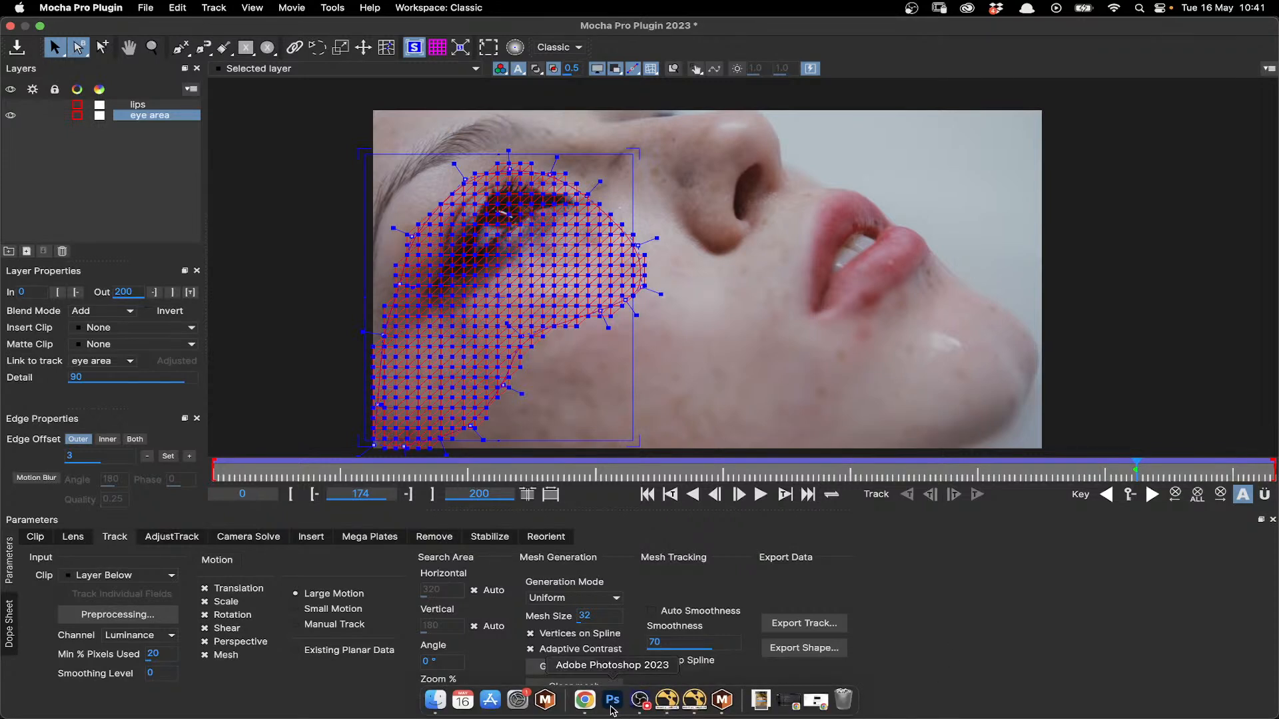
- Switch to Photoshop, show the mascara layer group and hide the Background layer to isolate the painted streaks
left_click(612, 707)
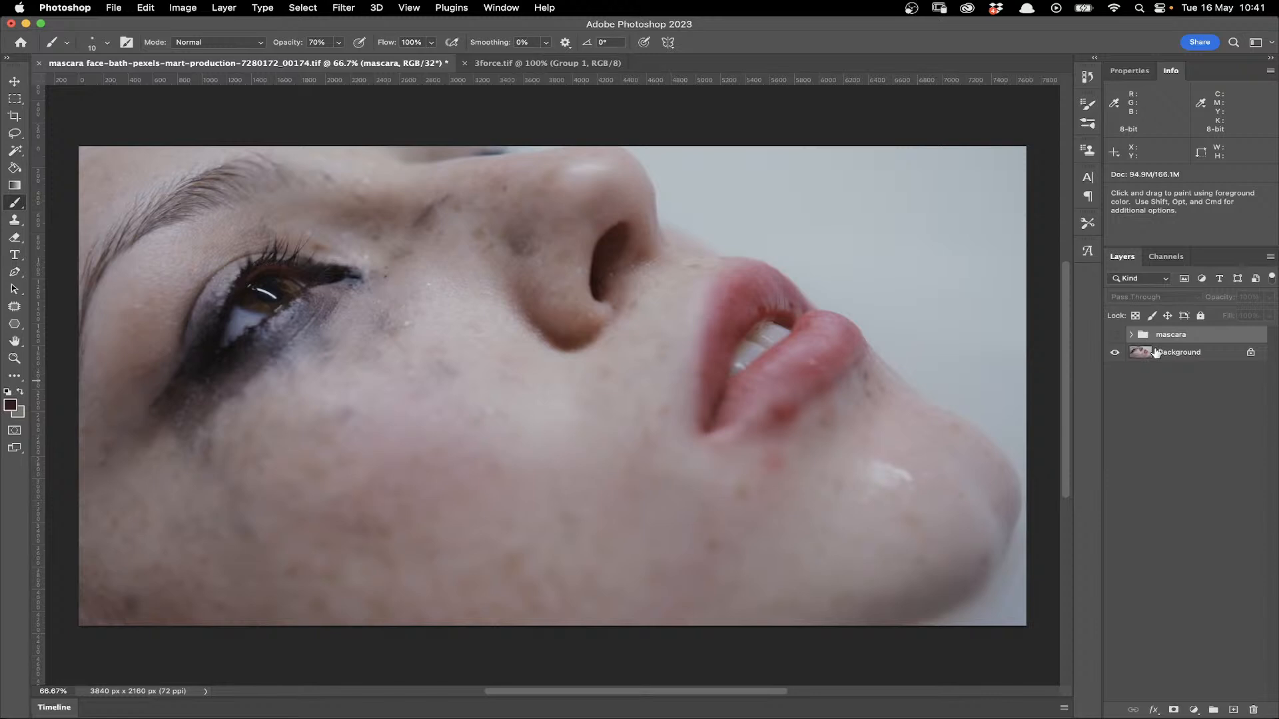
left_click(1115, 335)
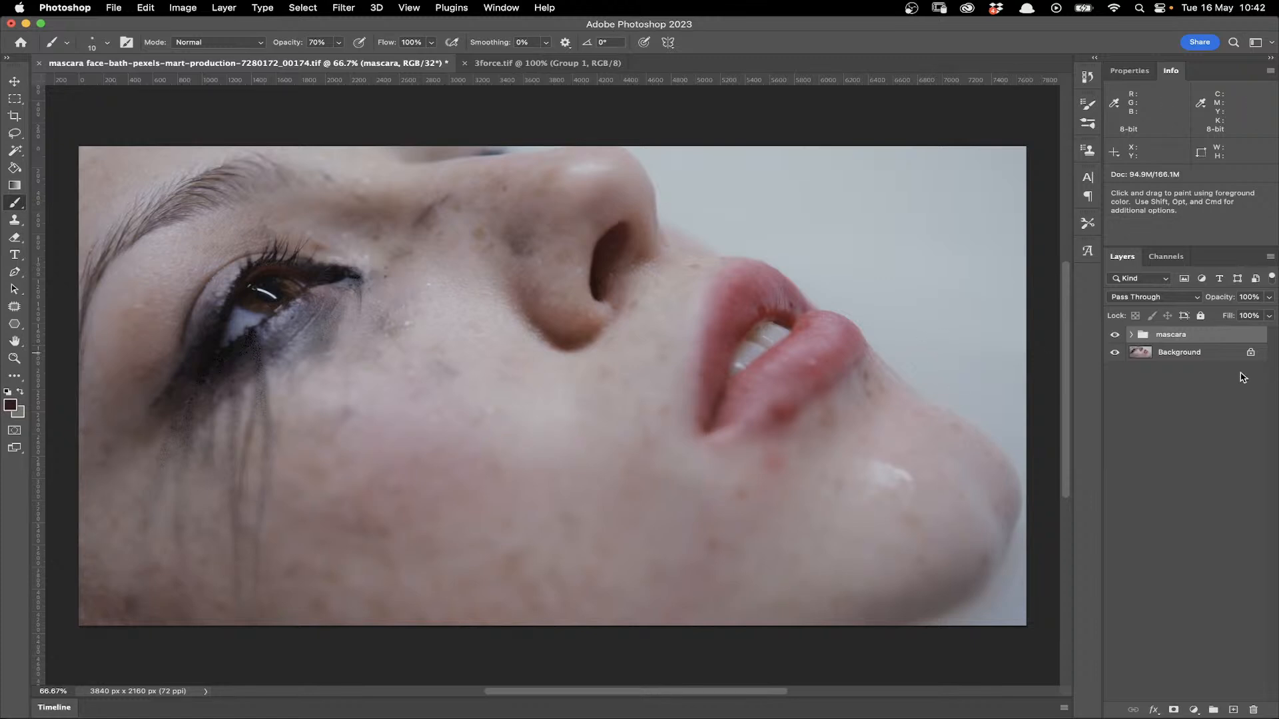
left_click(1113, 355)
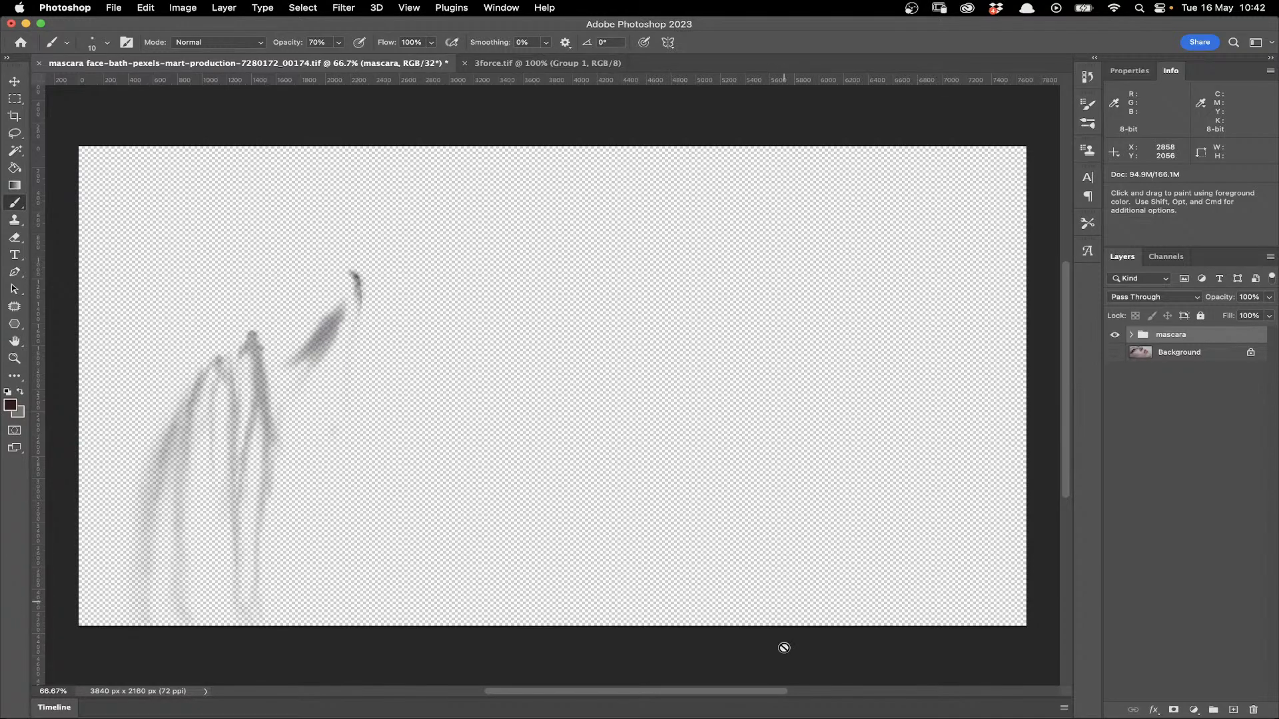
- Switch back to Mocha Pro and close the plugin window
left_click(722, 700)
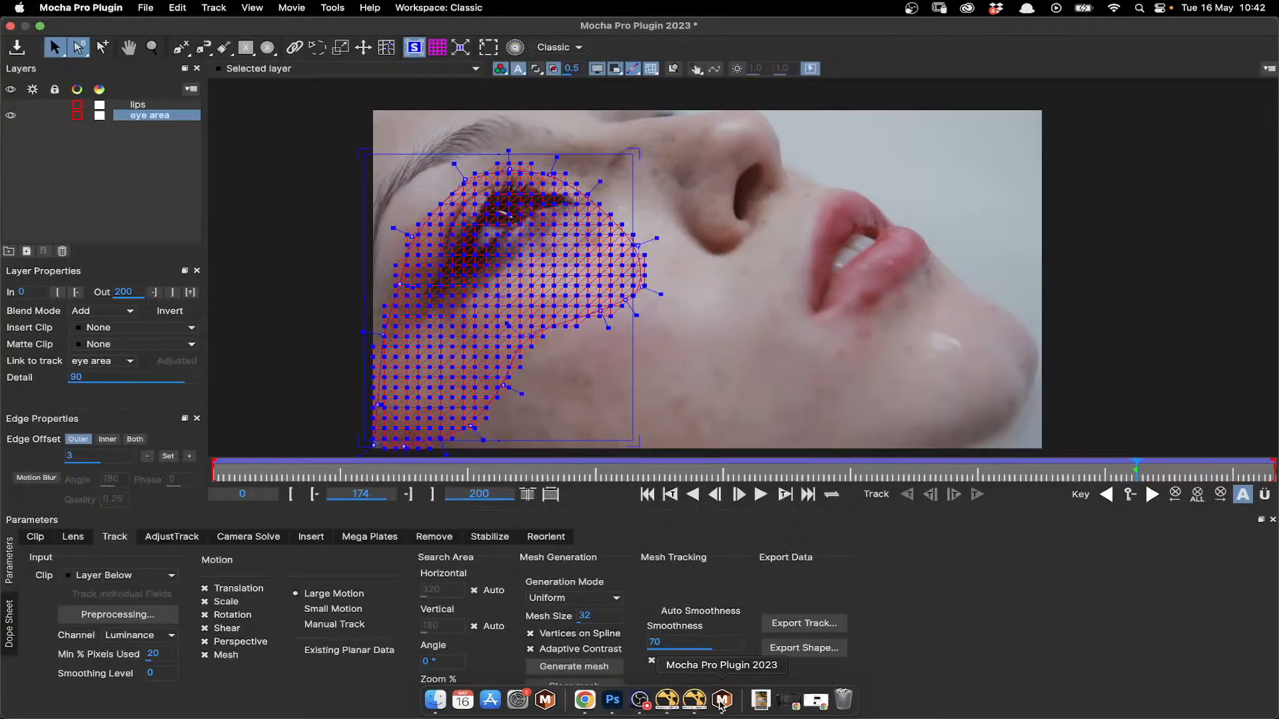
left_click(10, 26)
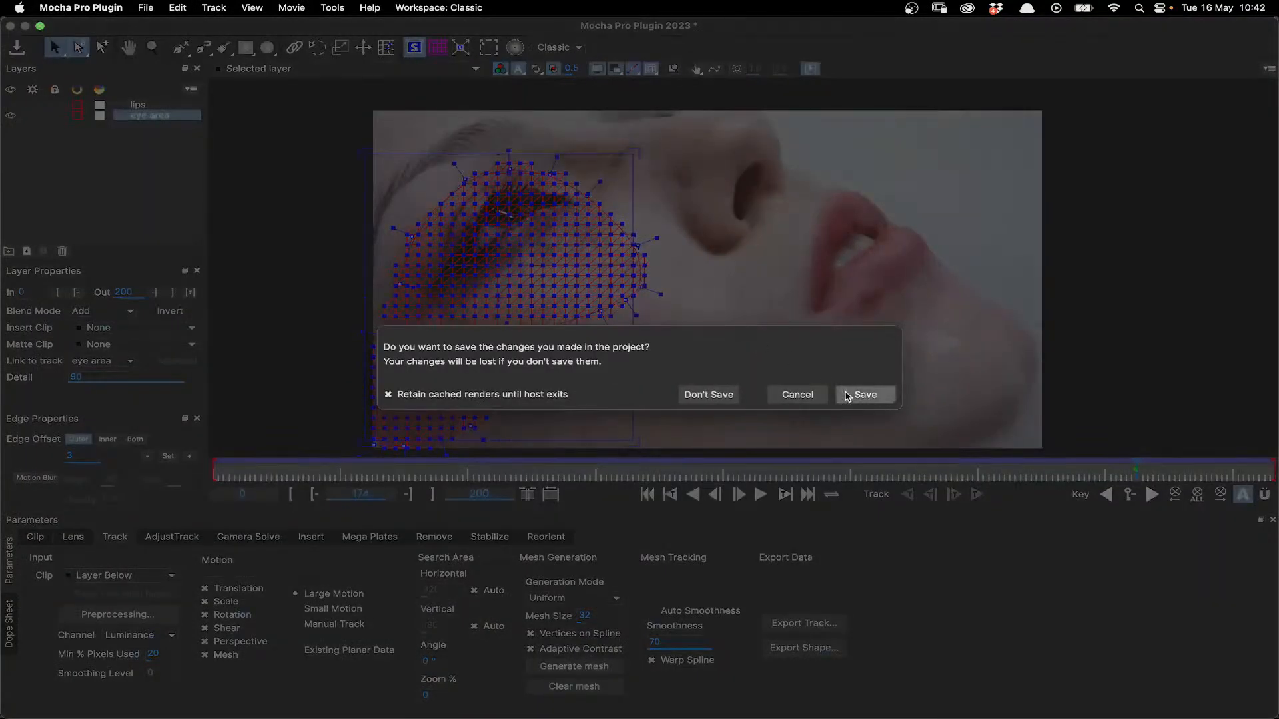
left_click(847, 396)
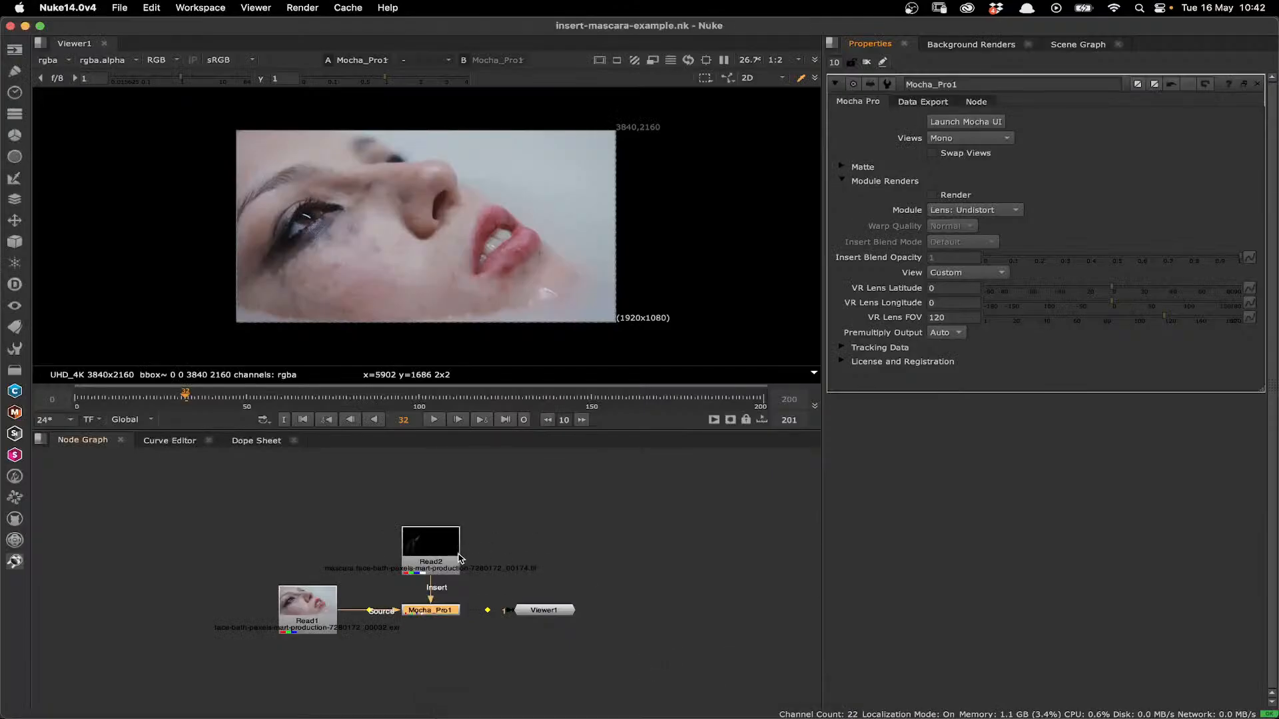
- Switch to Nuke, view the mascara image from Read2, and connect the viewer to Mocha_Pro1
left_click(437, 555)
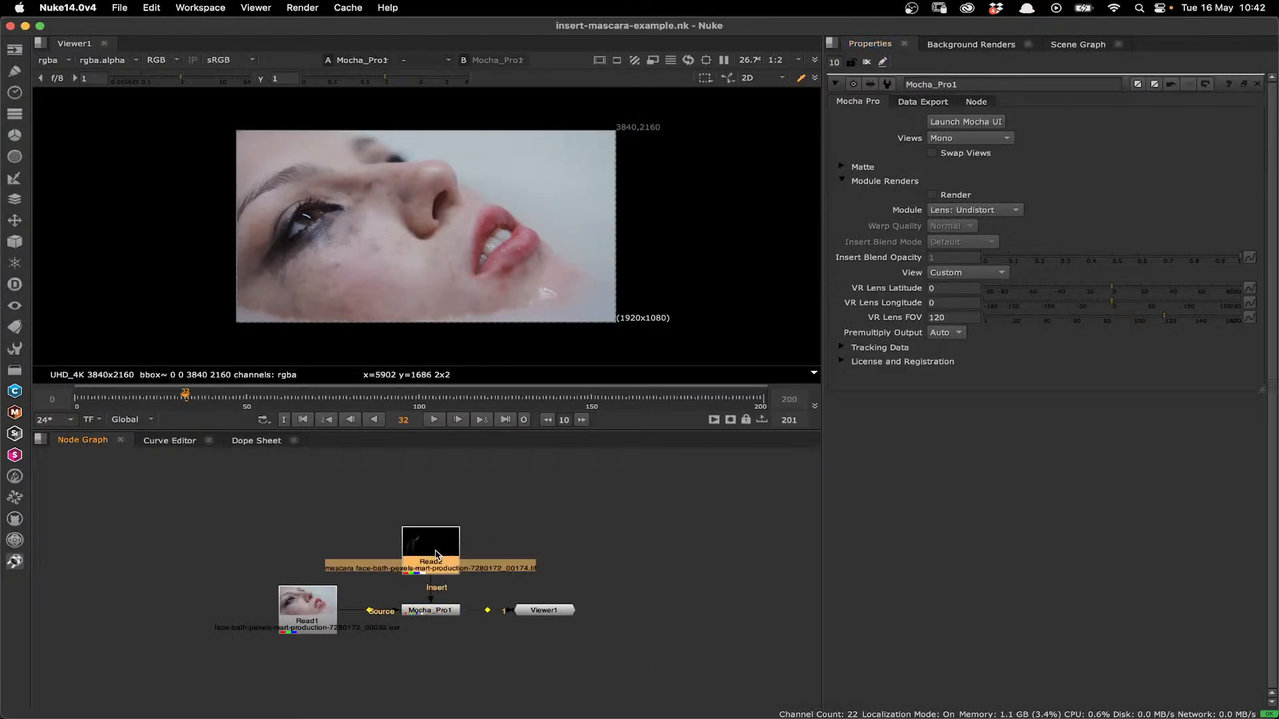
key("1")
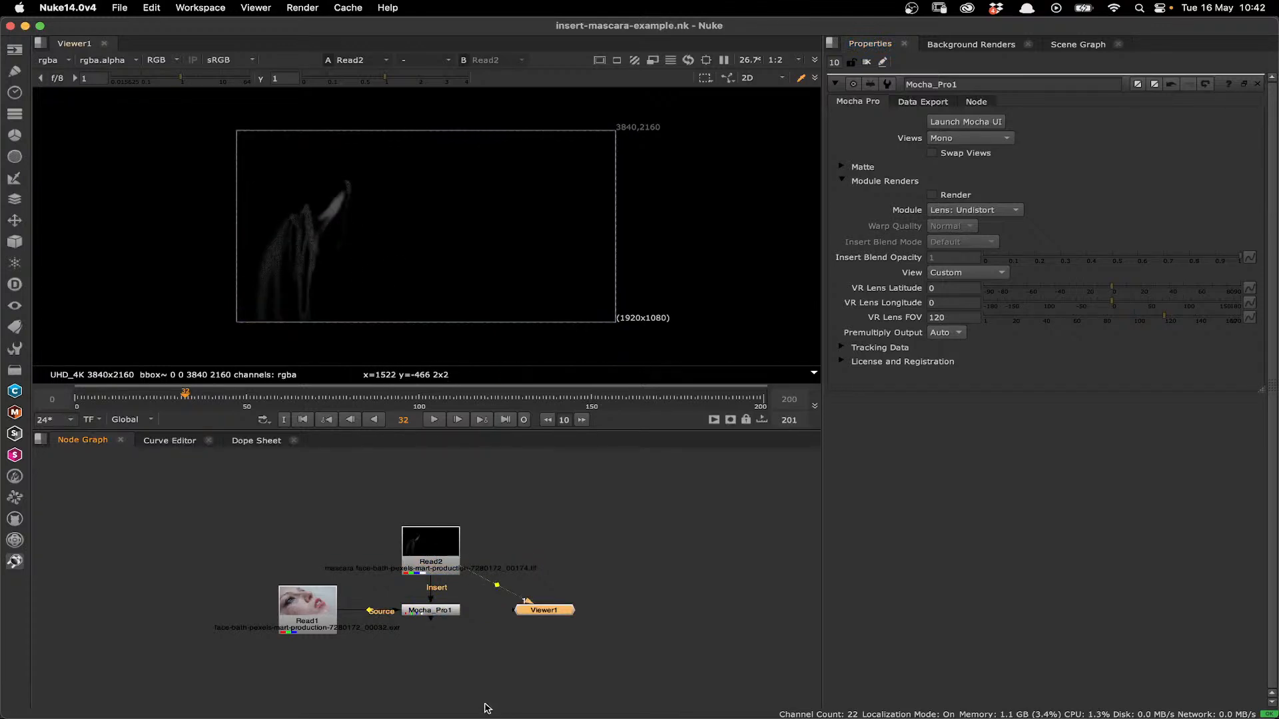
left_click(436, 612)
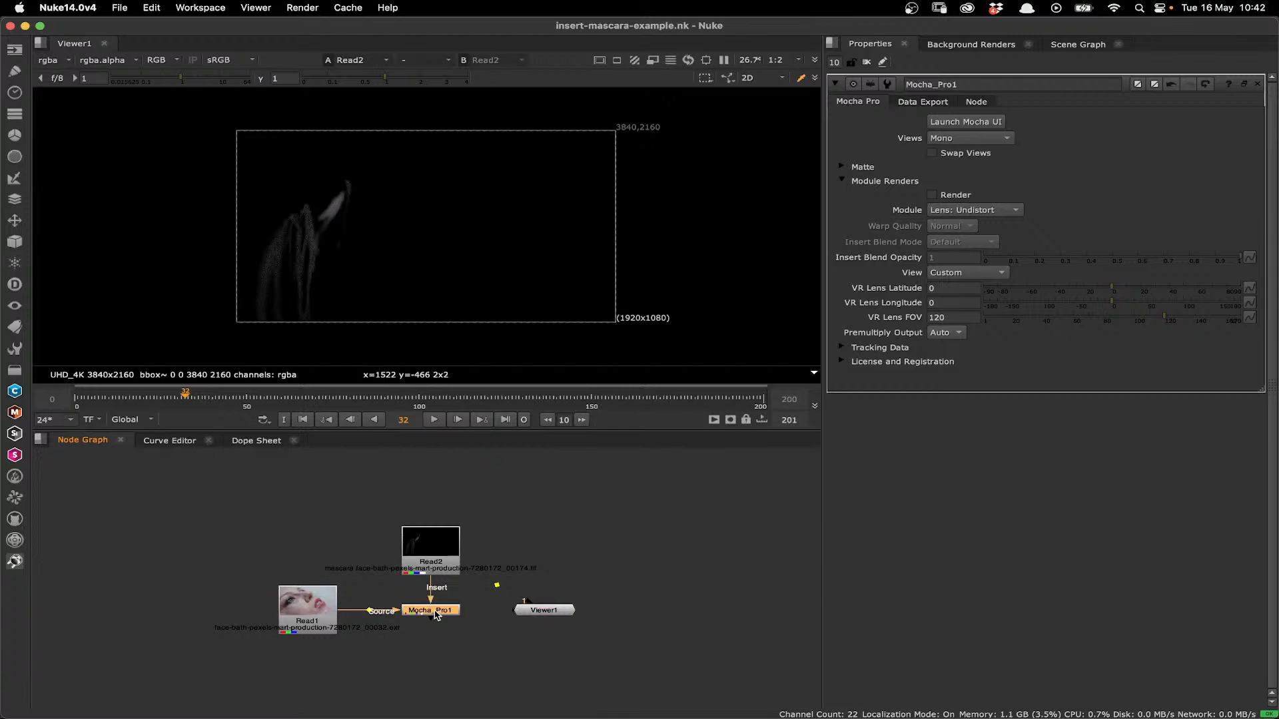
key("1")
- Launch the Mocha UI from the Mocha_Pro1 node, then select the eye area layer and make it visible
left_click(946, 122)
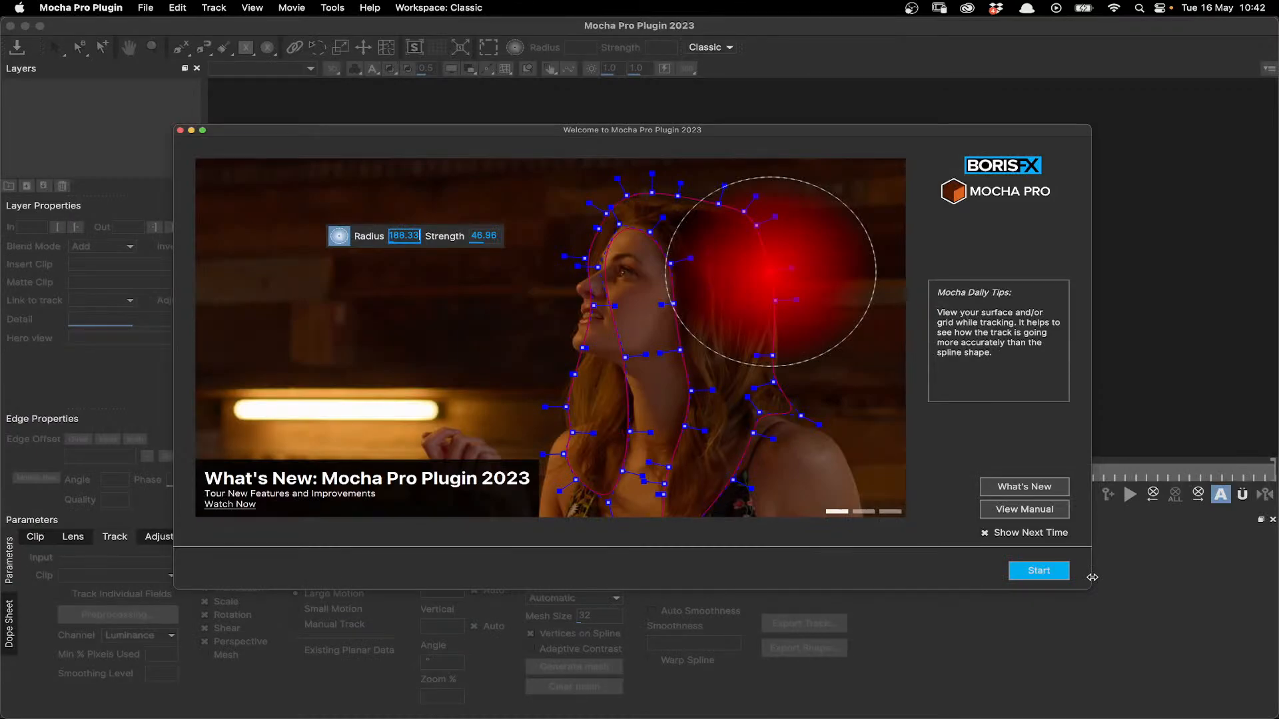
left_click(1039, 570)
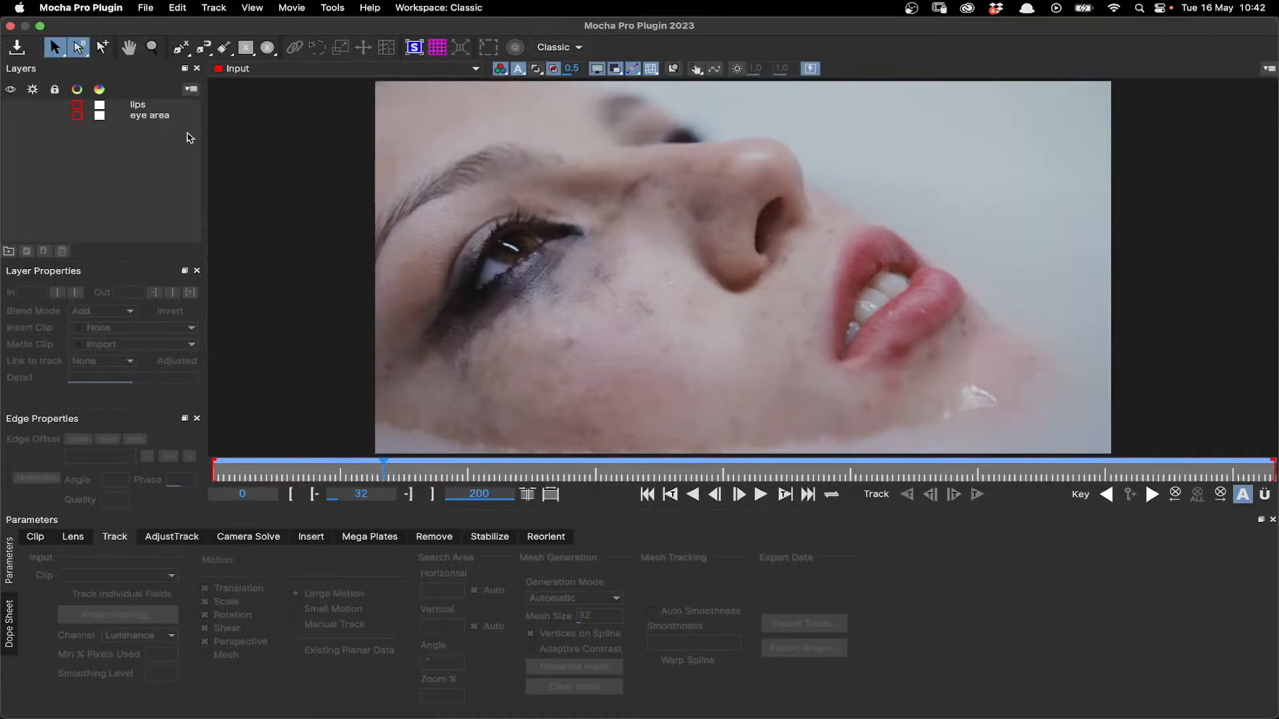
left_click(157, 116)
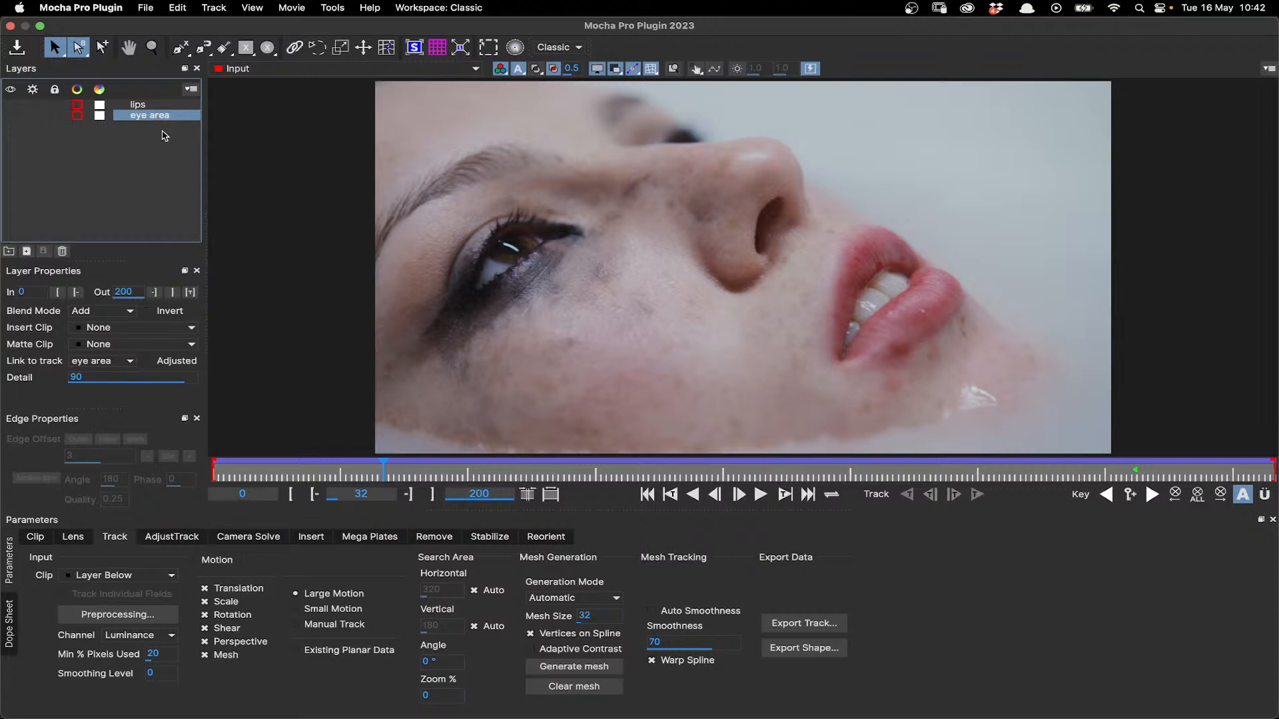
left_click(16, 115)
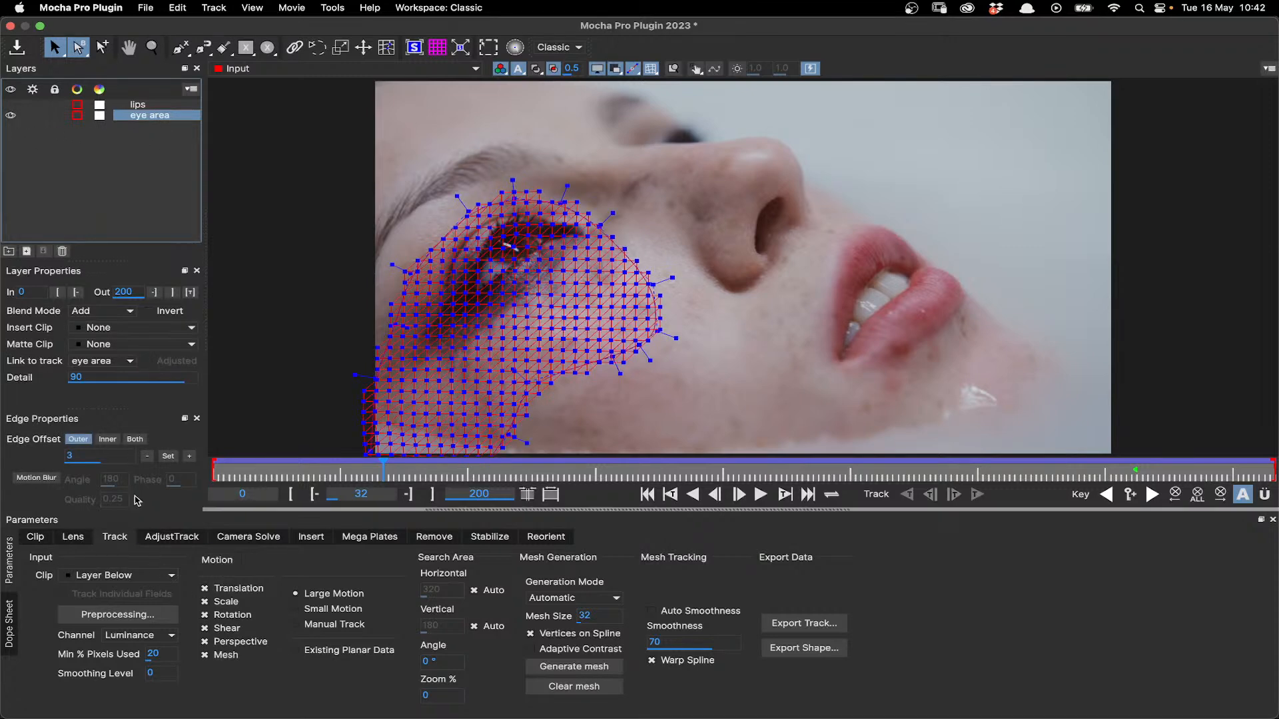
- Import mascara face-bath-pexels-mart-production-7280172_00174.tif from the Mocha Pro 2023 plates folder as the eye area layer's insert clip
left_click(126, 330)
left_click(120, 340)
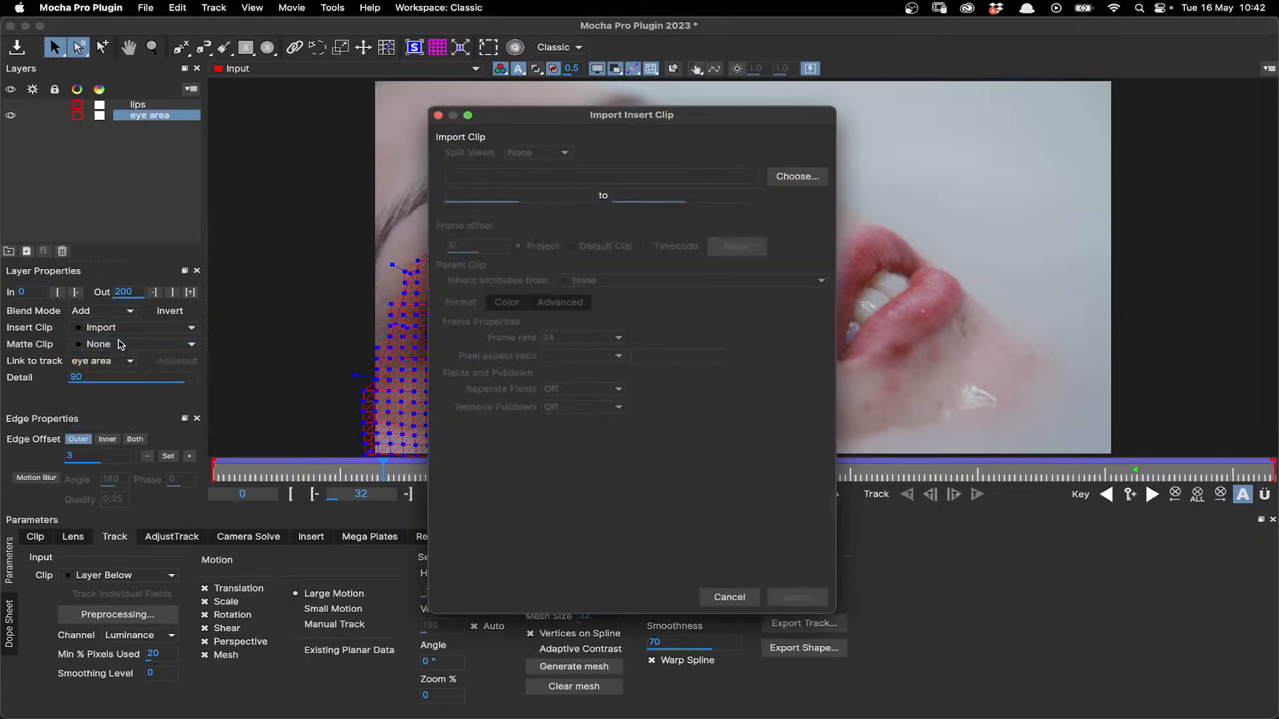
left_click(799, 176)
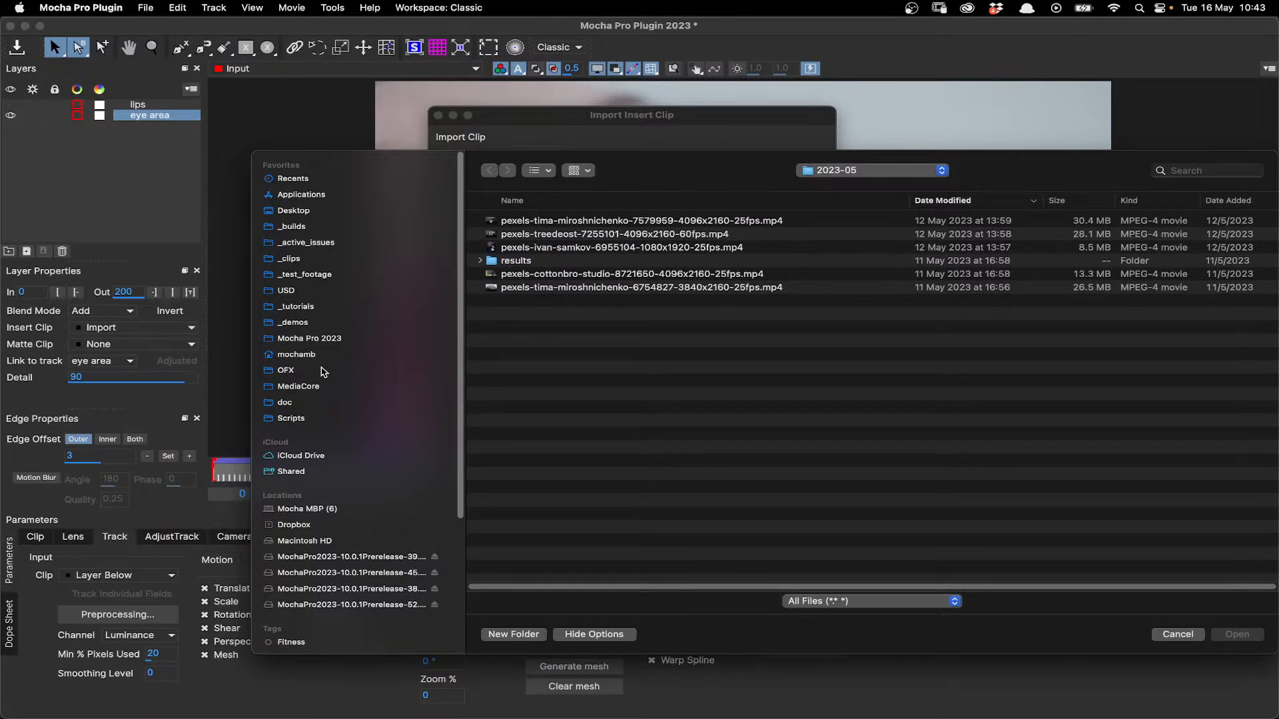
left_click(293, 322)
left_click(309, 338)
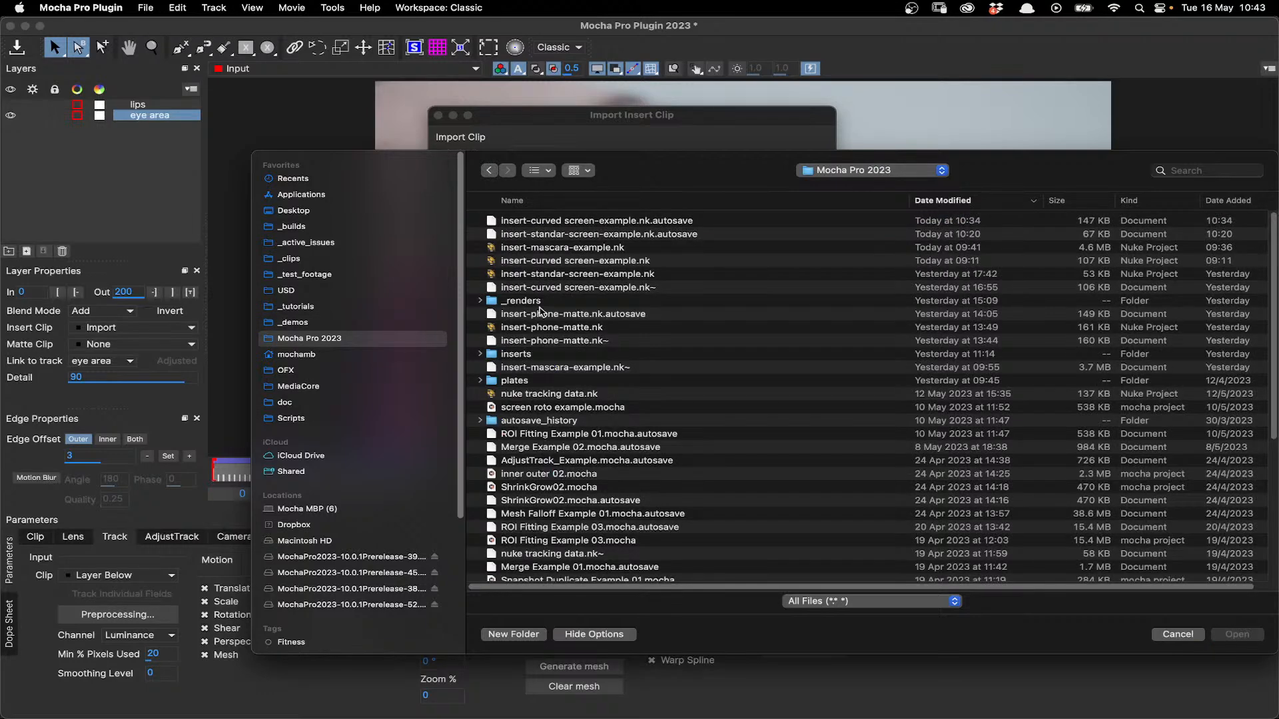
double_click(520, 381)
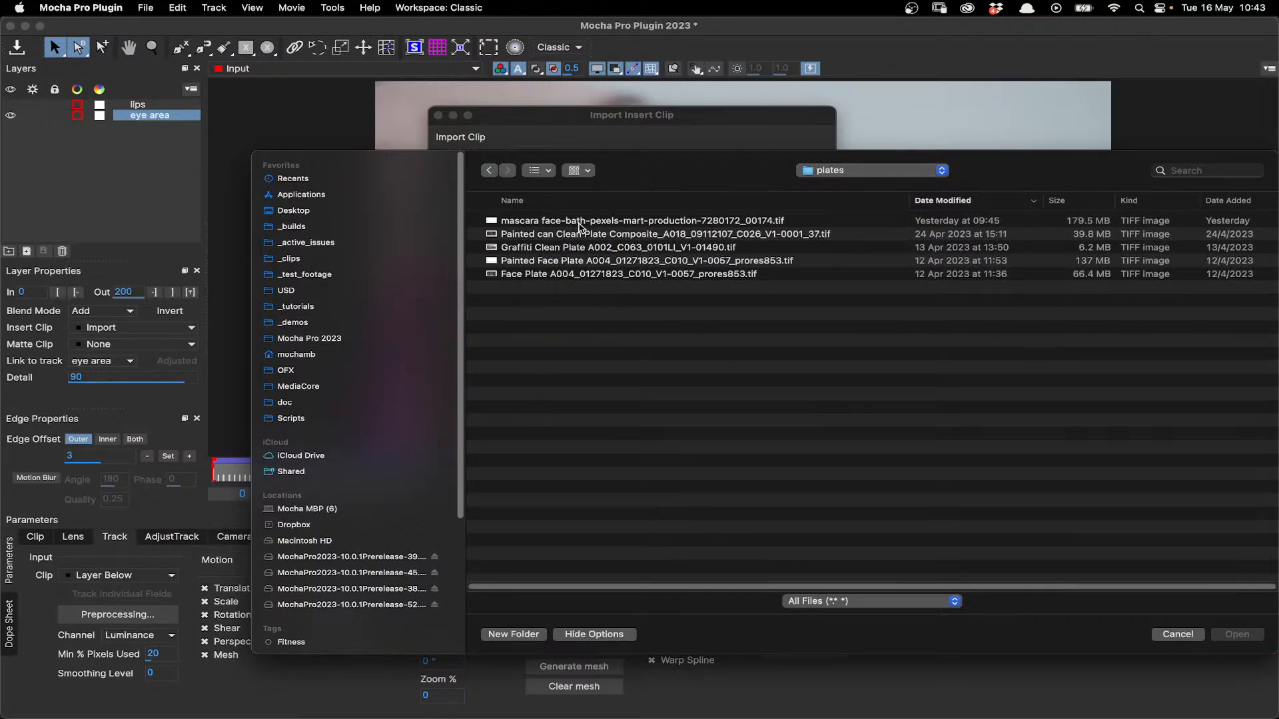
left_click(581, 222)
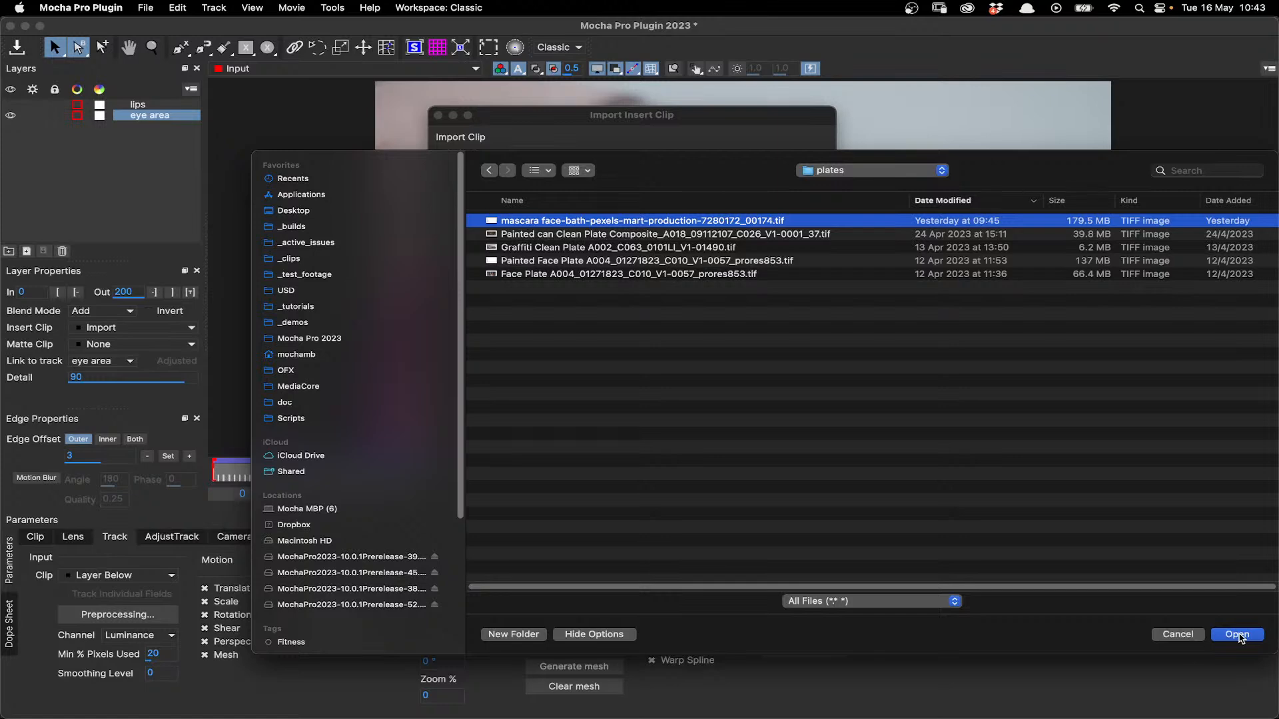
left_click(1237, 634)
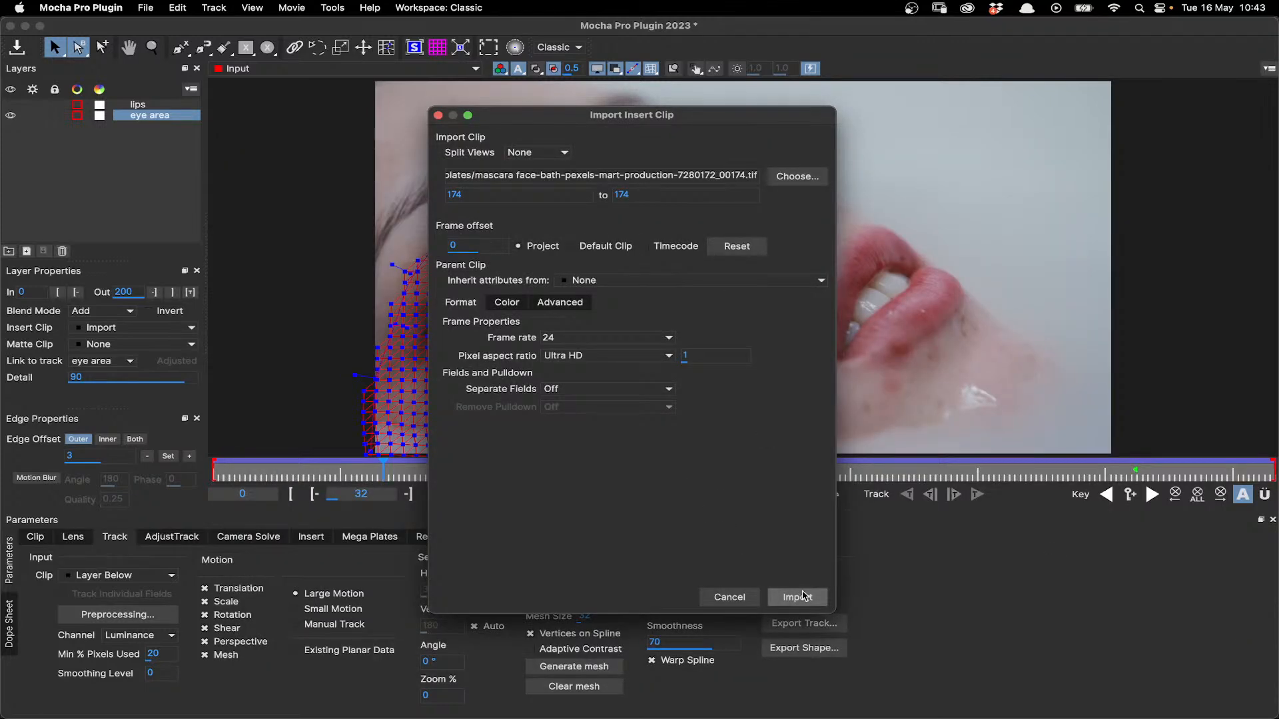
left_click(808, 605)
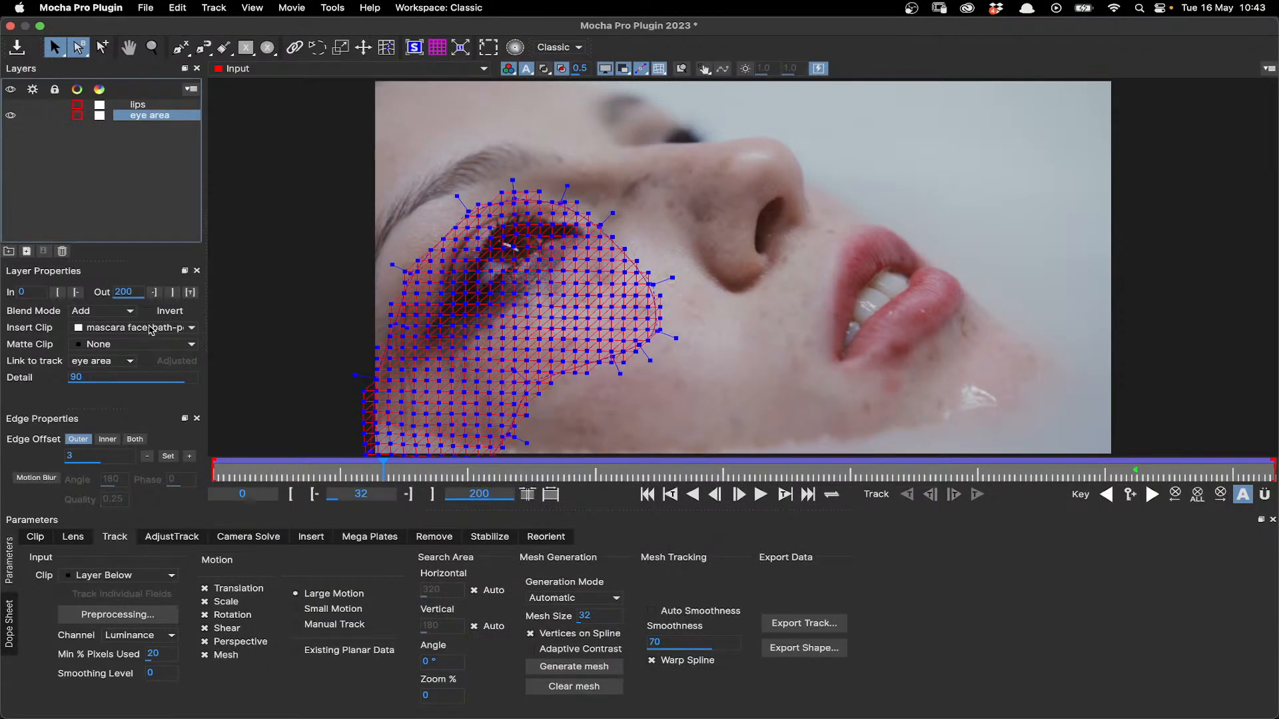
- Set the eye area layer's insert clip to Insert Layer and go to the keyframe at frame 174 in the Insert module
left_click(117, 329)
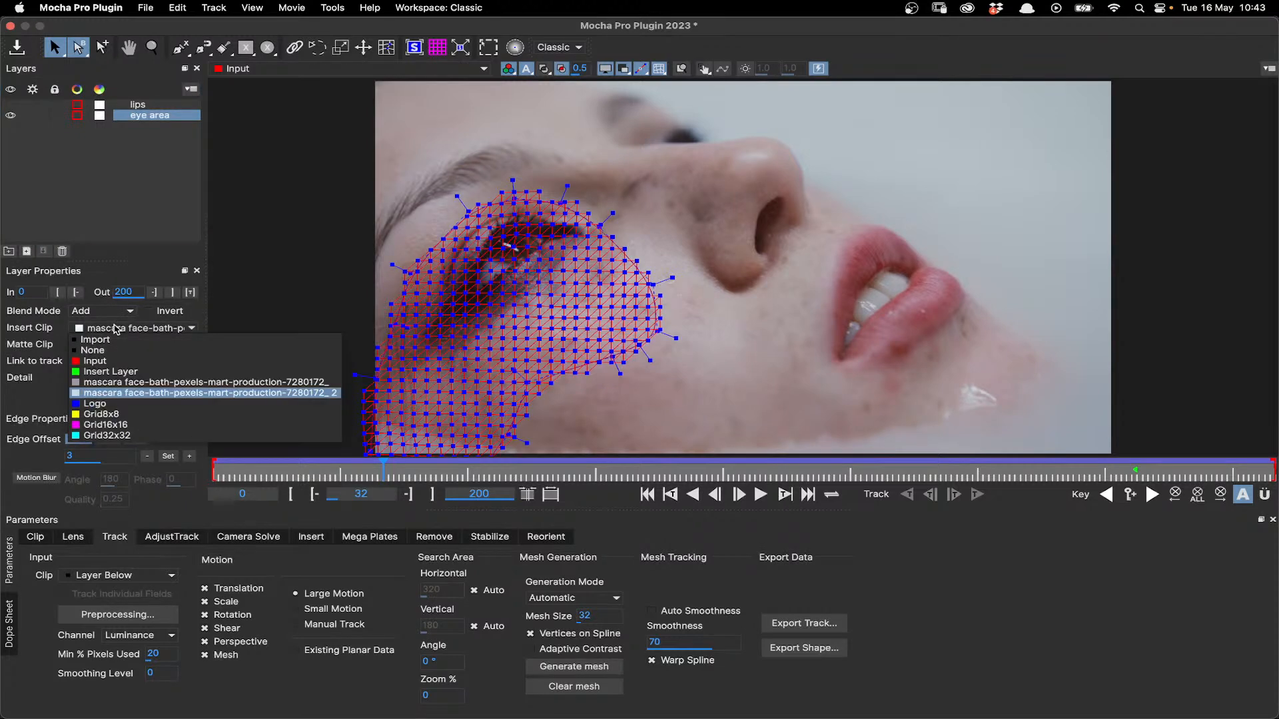
left_click(109, 371)
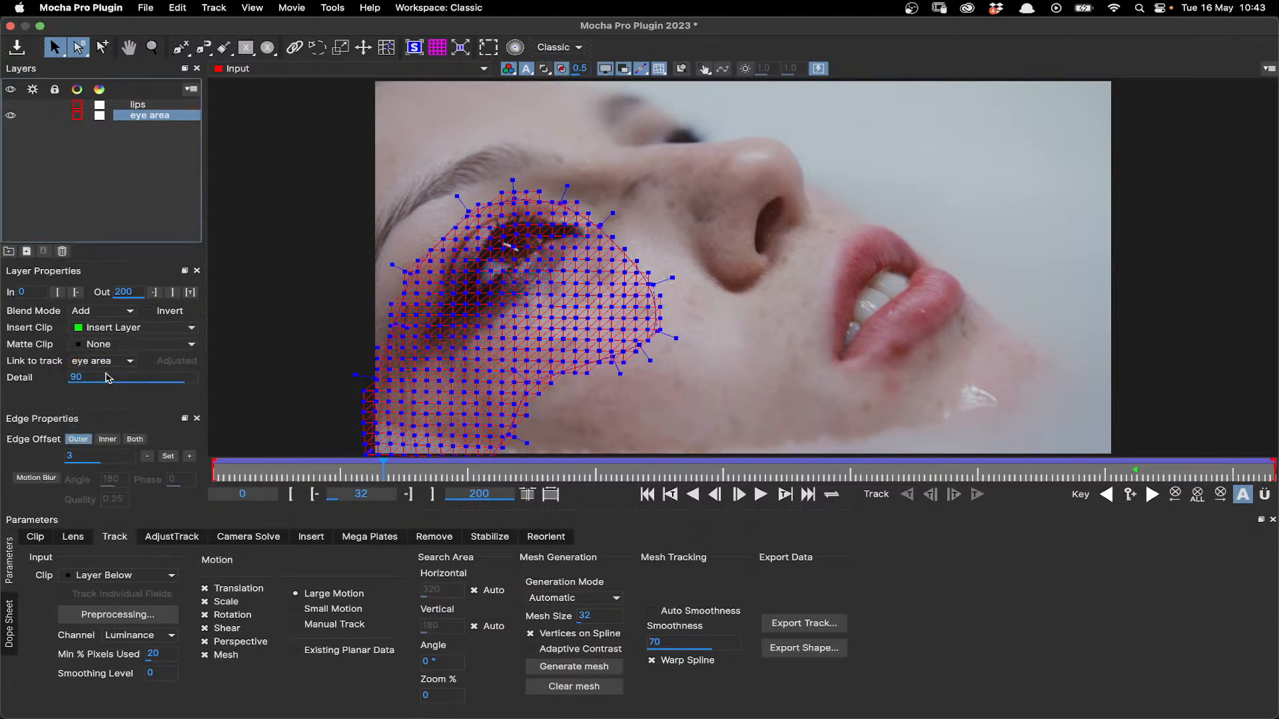
left_click(310, 537)
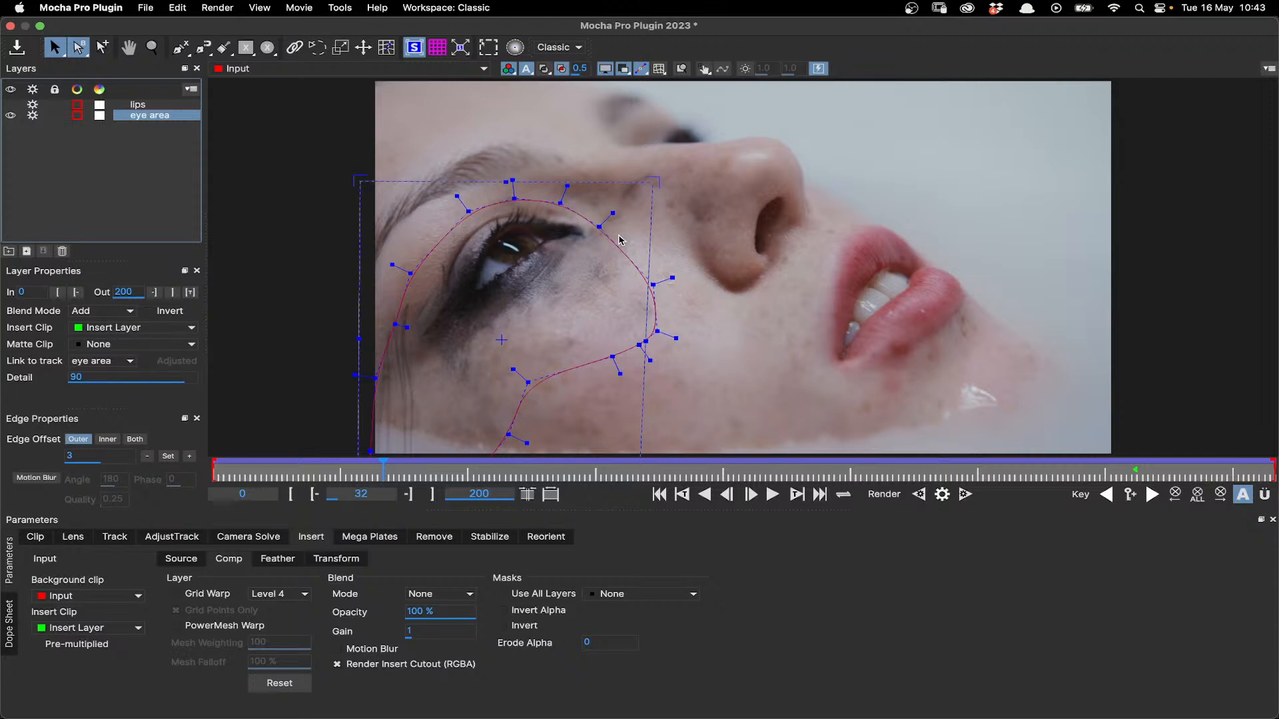
left_click(1152, 494)
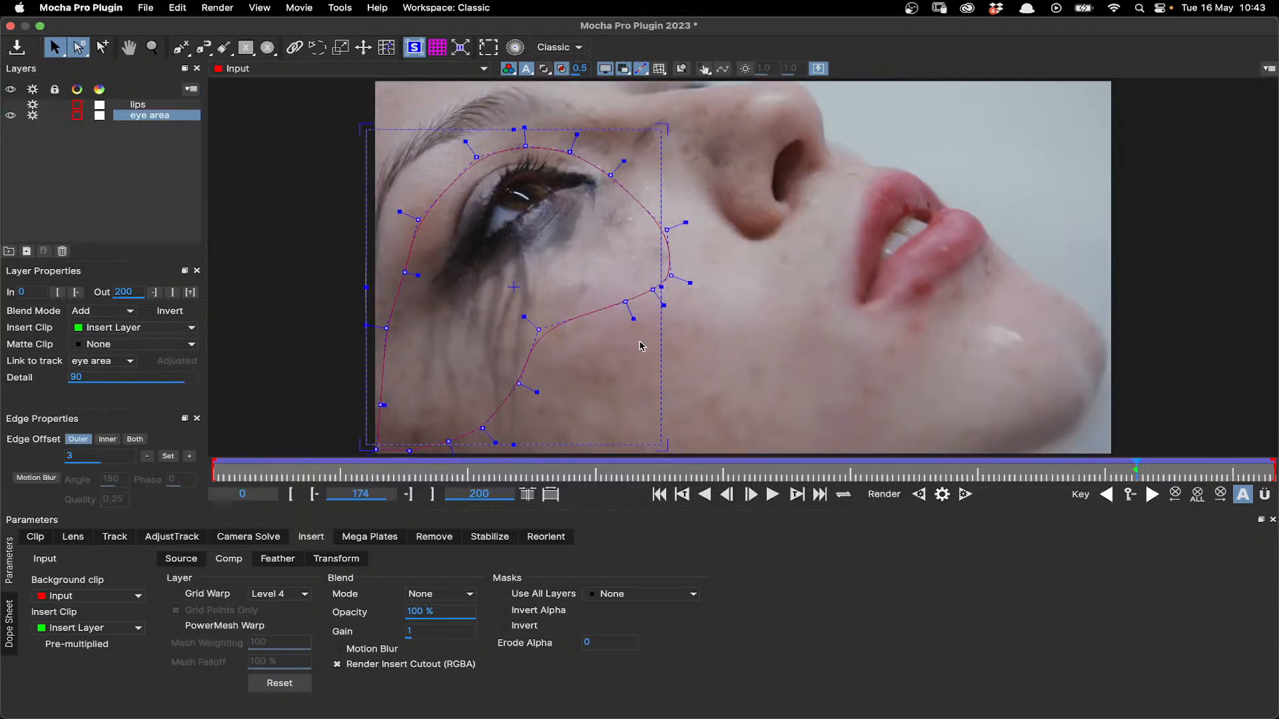
- Expand the eye area layer's planar surface to fill the entire frame and reset the insert's region of interest
left_click(191, 566)
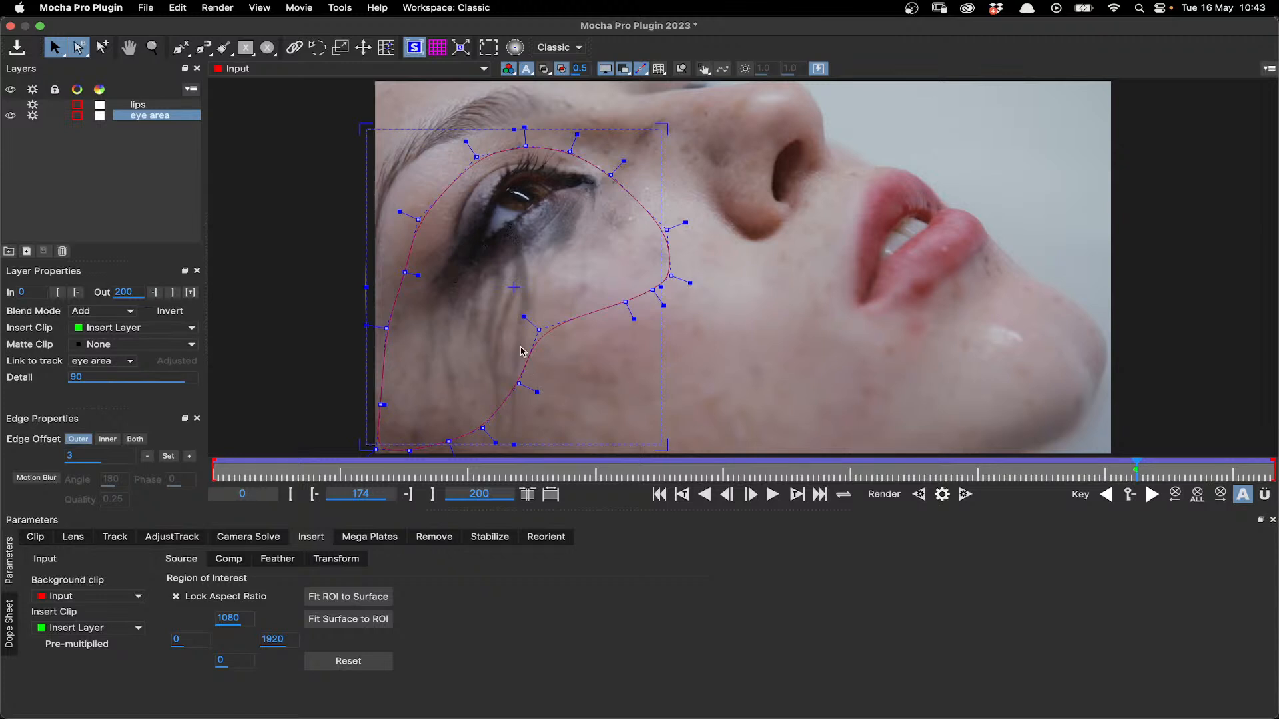
scroll(538, 327, "down", 2)
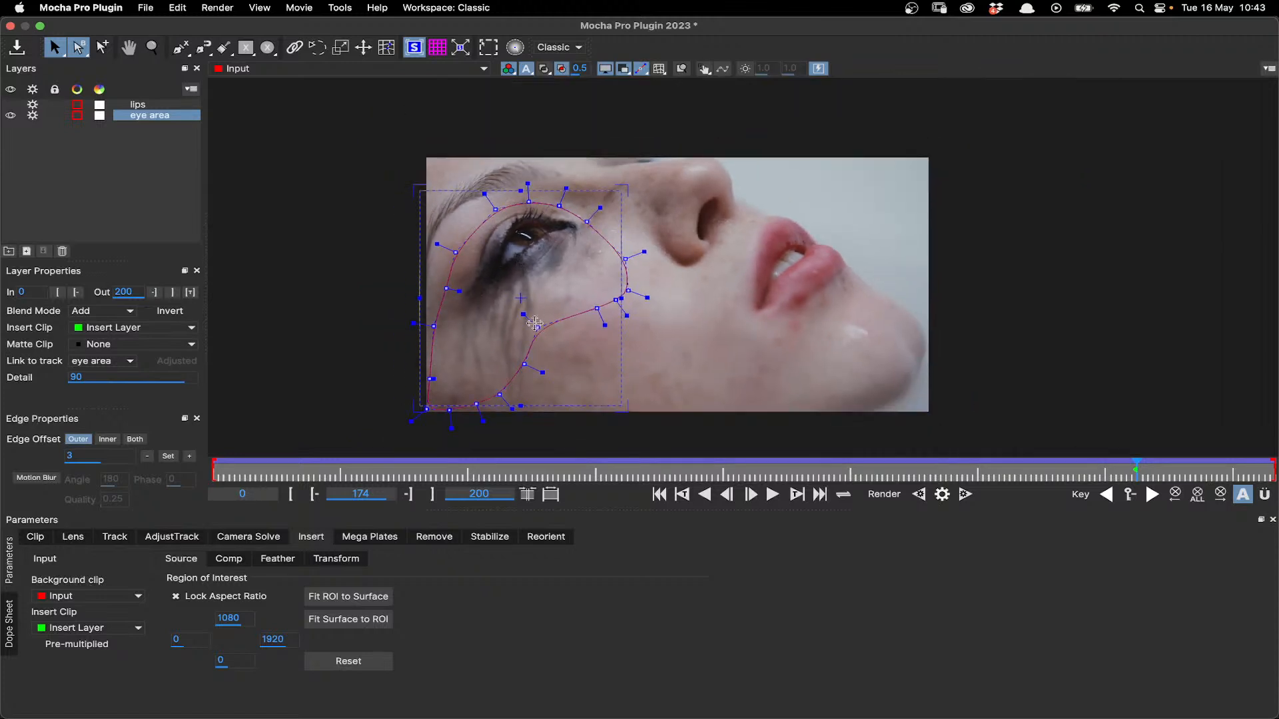
scroll(568, 301, "up", 1)
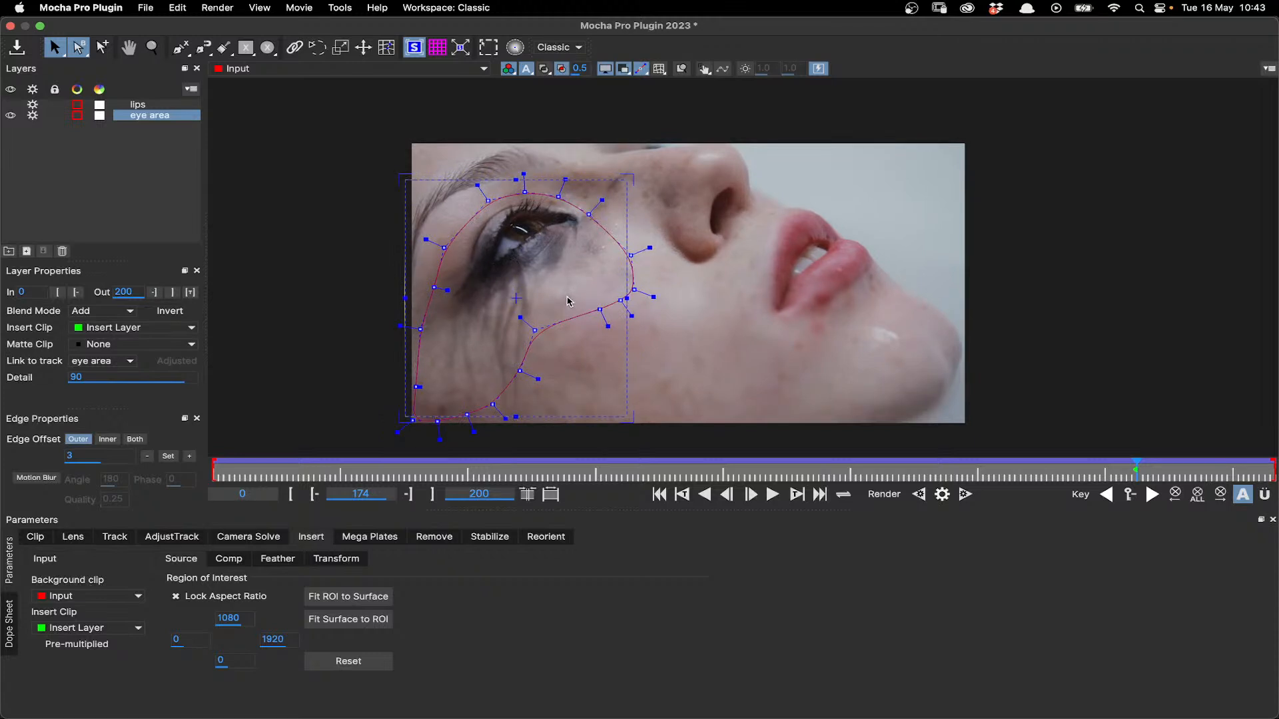
left_click(461, 47)
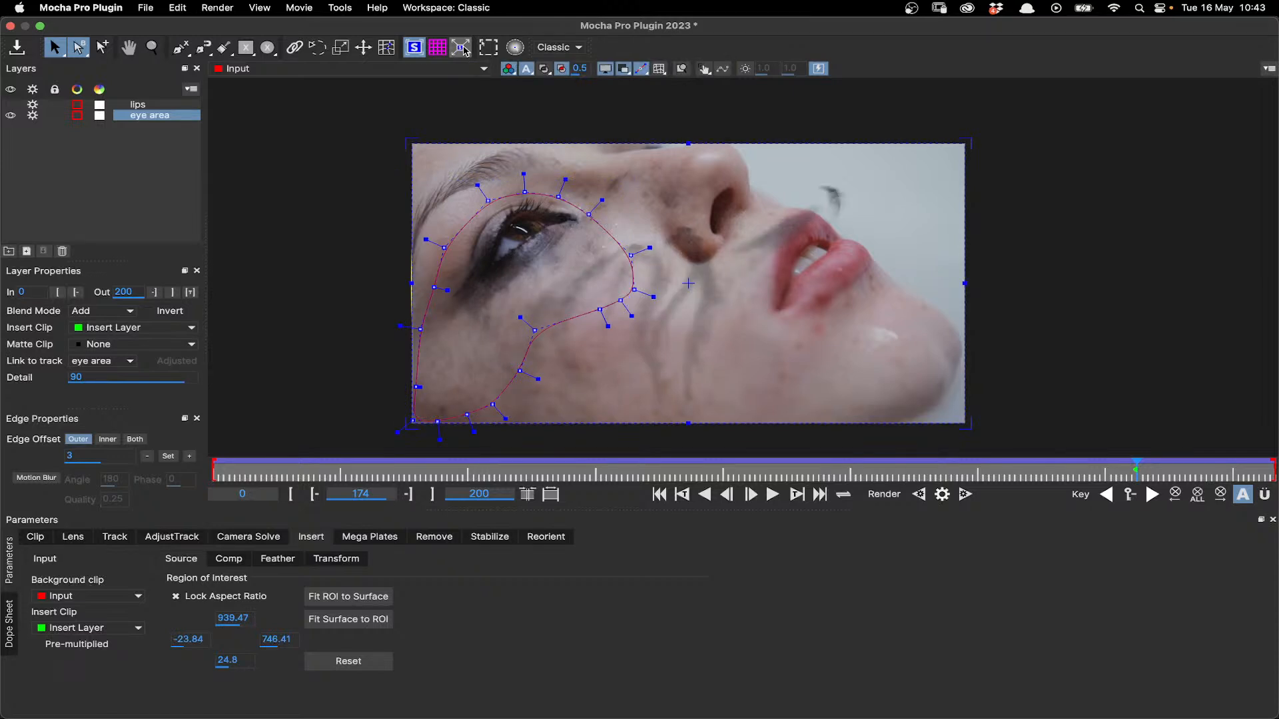
left_click(379, 668)
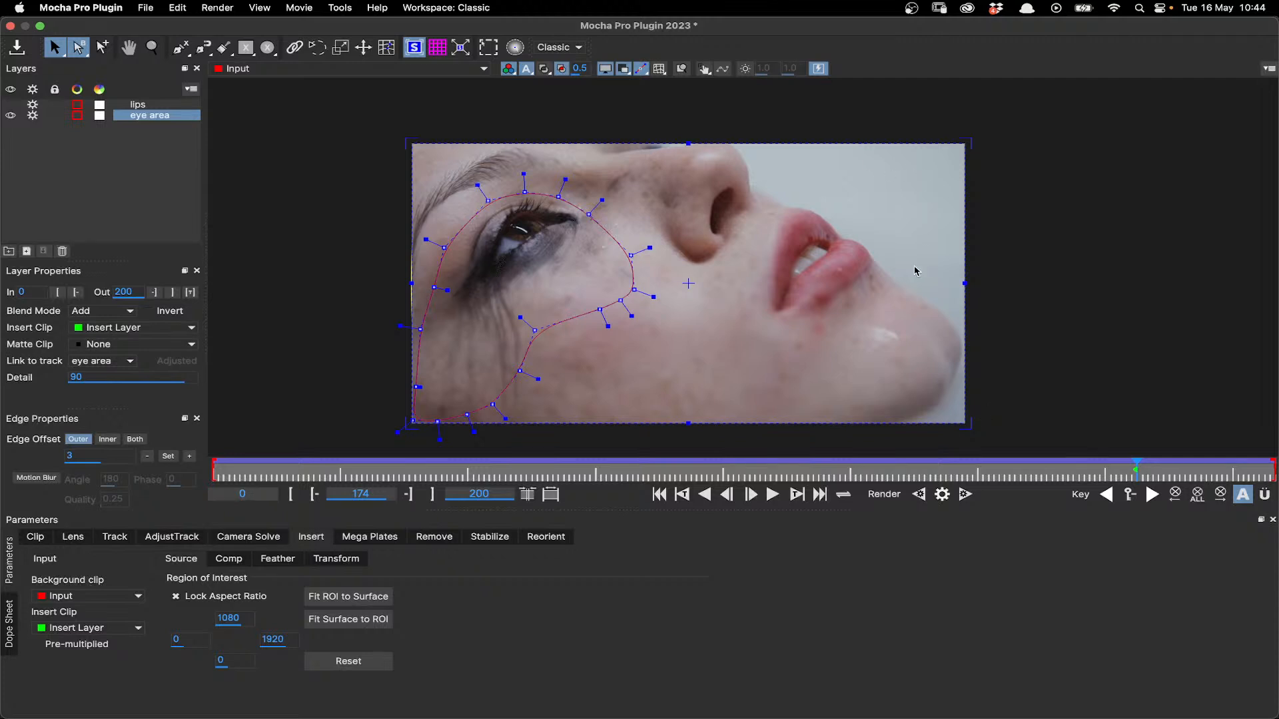
- Turn on Grid Warp for the eye area insert and review its Source and Comp settings
left_click(209, 594)
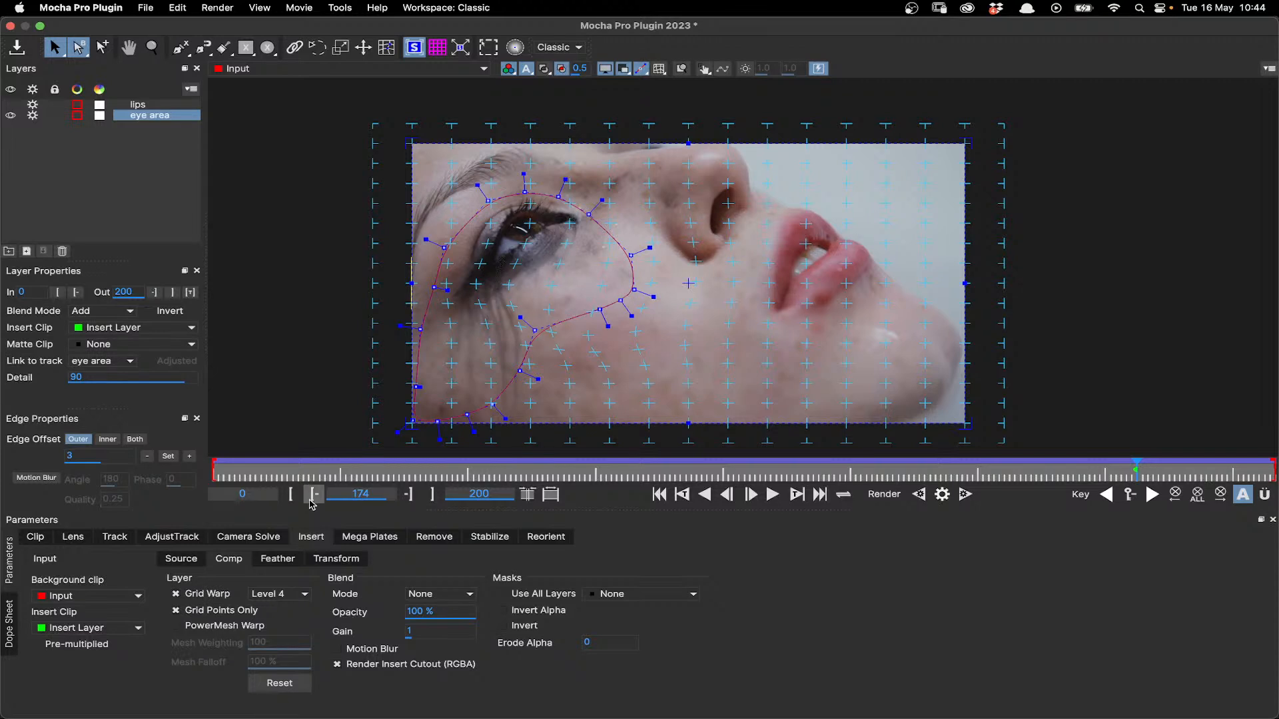
left_click(188, 564)
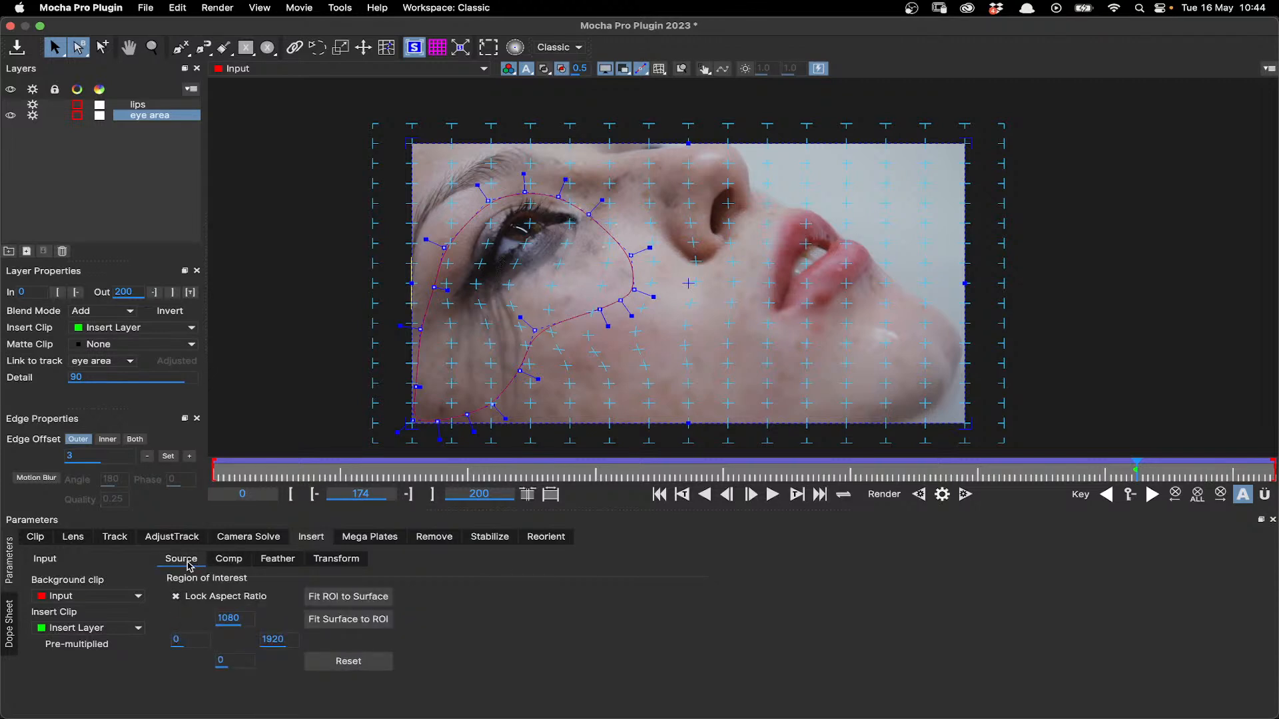
left_click(228, 559)
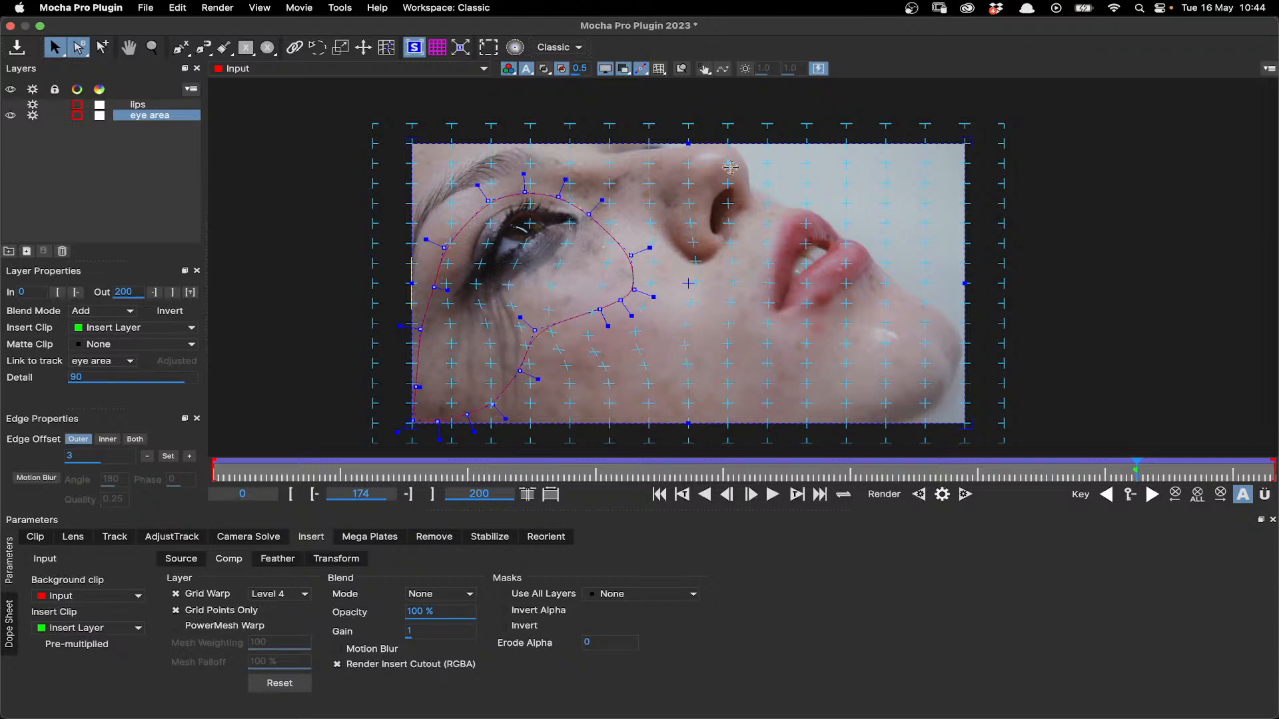
- Reset the eye area layer's planar surface and turn off Grid Warp for the insert
right_click(740, 142)
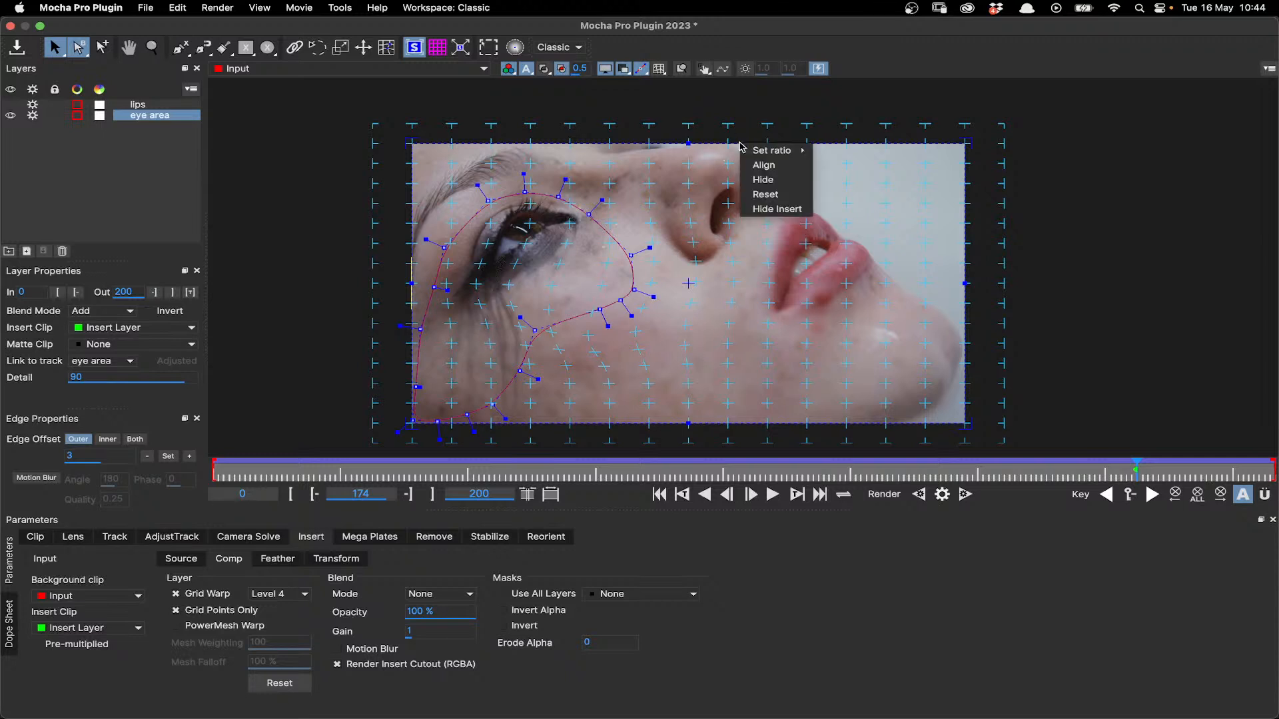
left_click(773, 196)
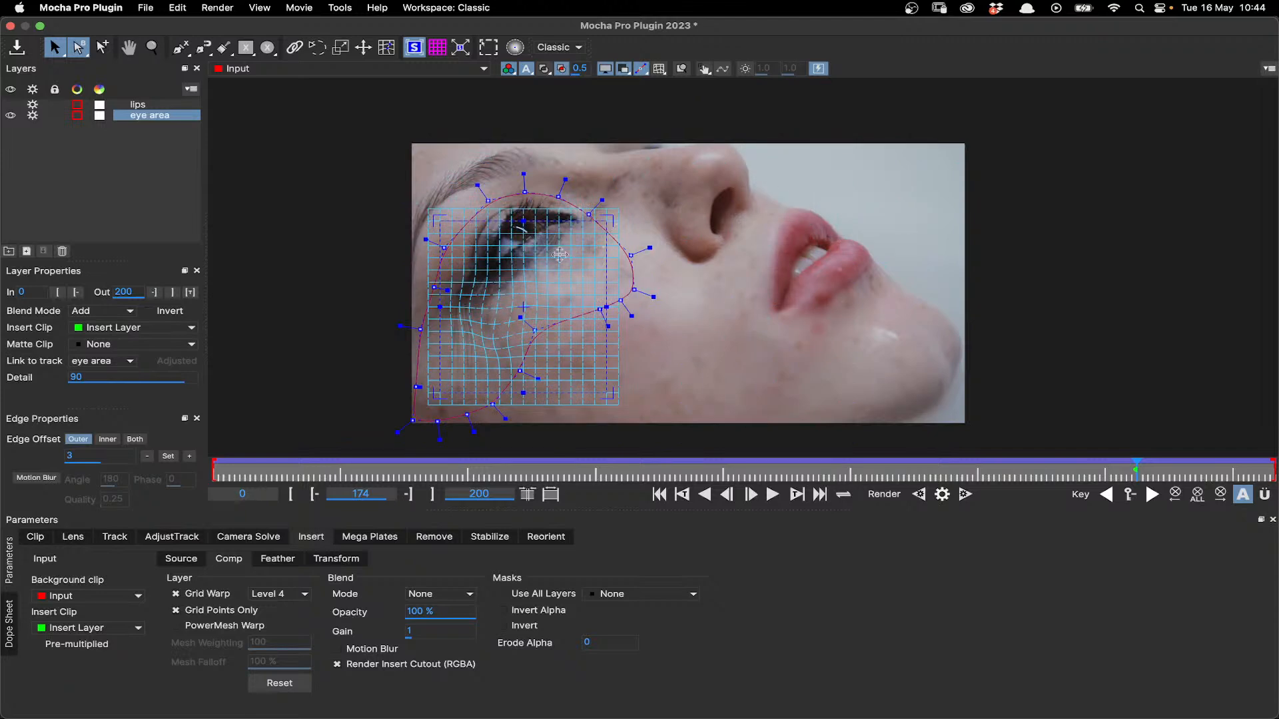
left_click(176, 594)
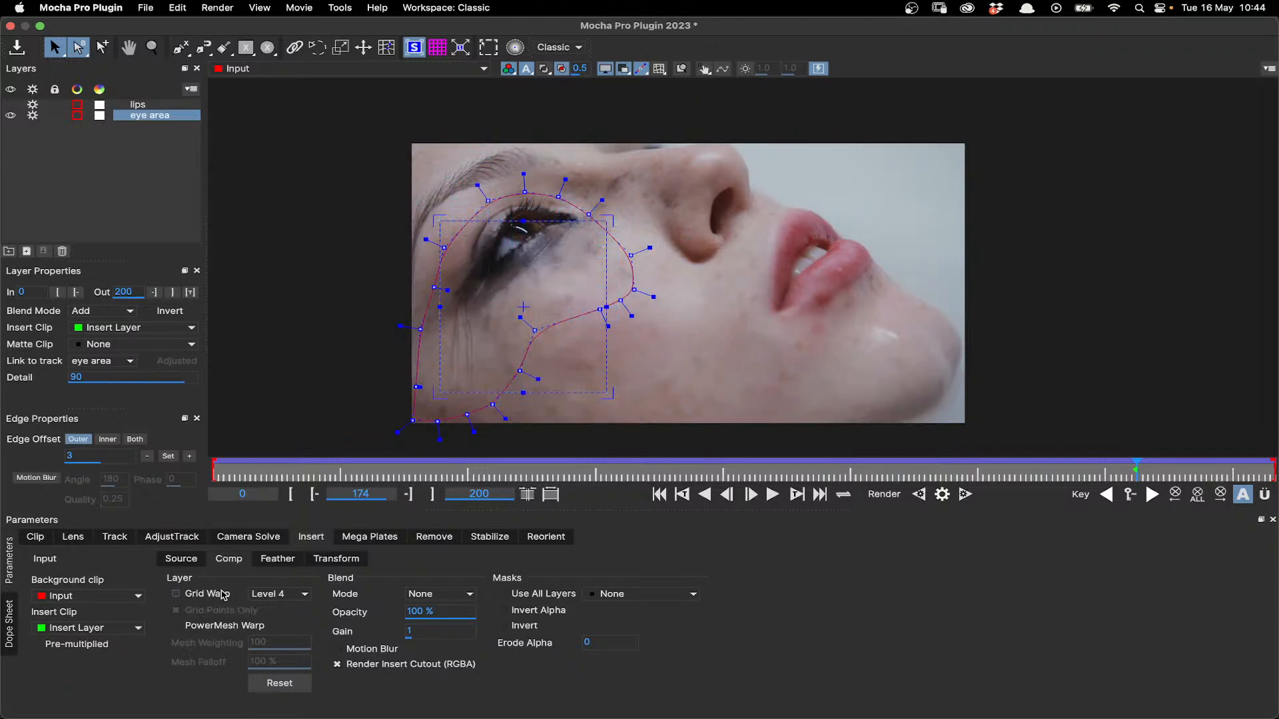
- Stretch all four sides of the planar surface outward until it encloses the whole eye area shape
scroll(539, 265, "up", 4)
scroll(520, 305, "down", 3)
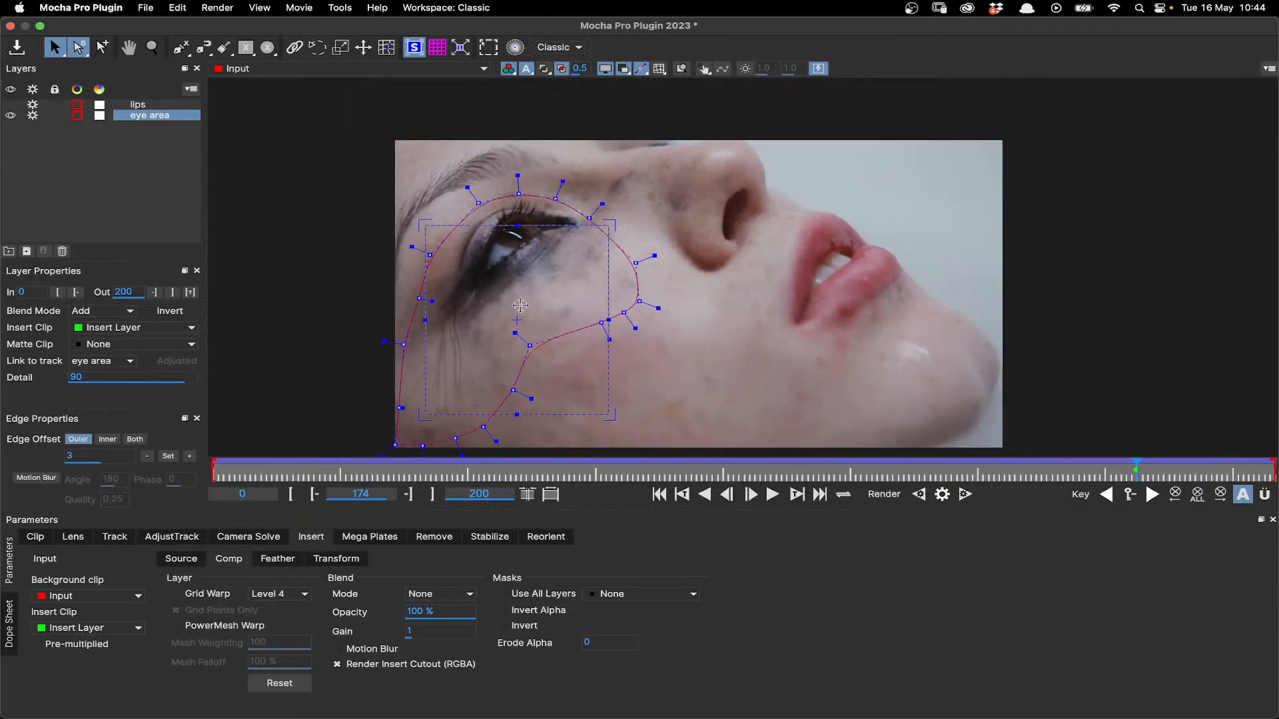
left_click_drag(535, 225, 536, 182)
left_click_drag(609, 269, 643, 269)
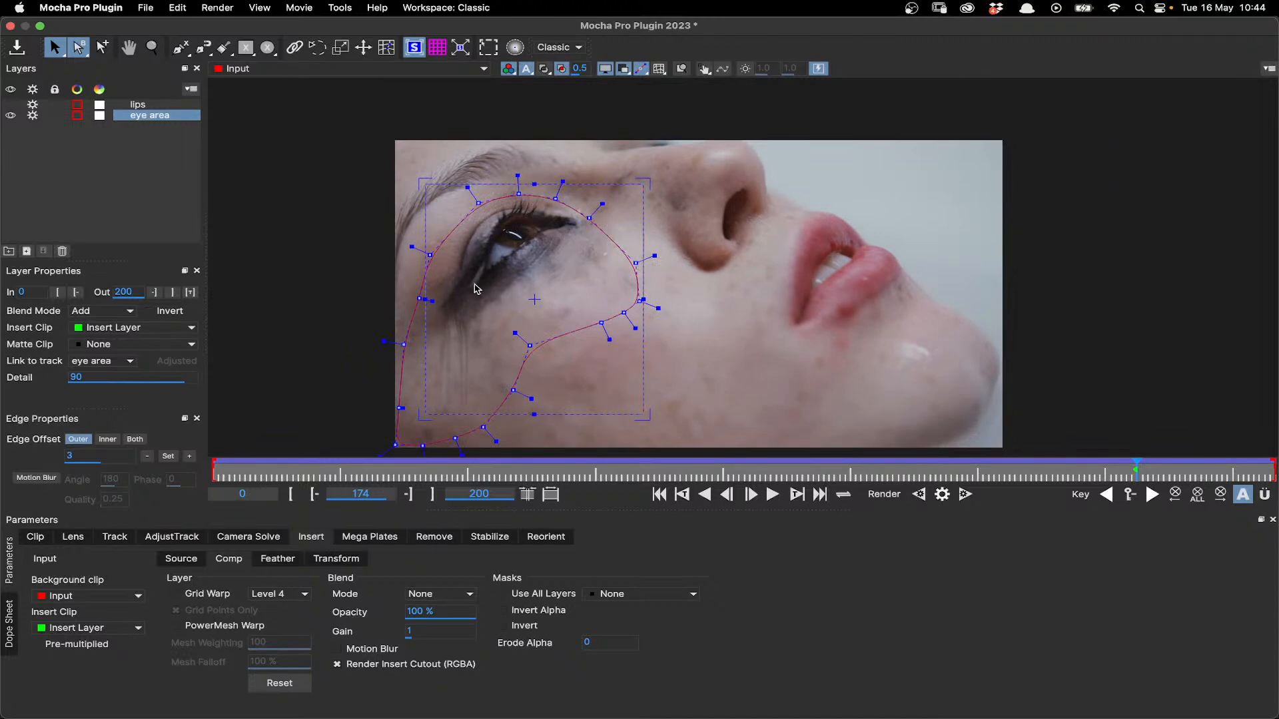
left_click_drag(424, 284, 398, 285)
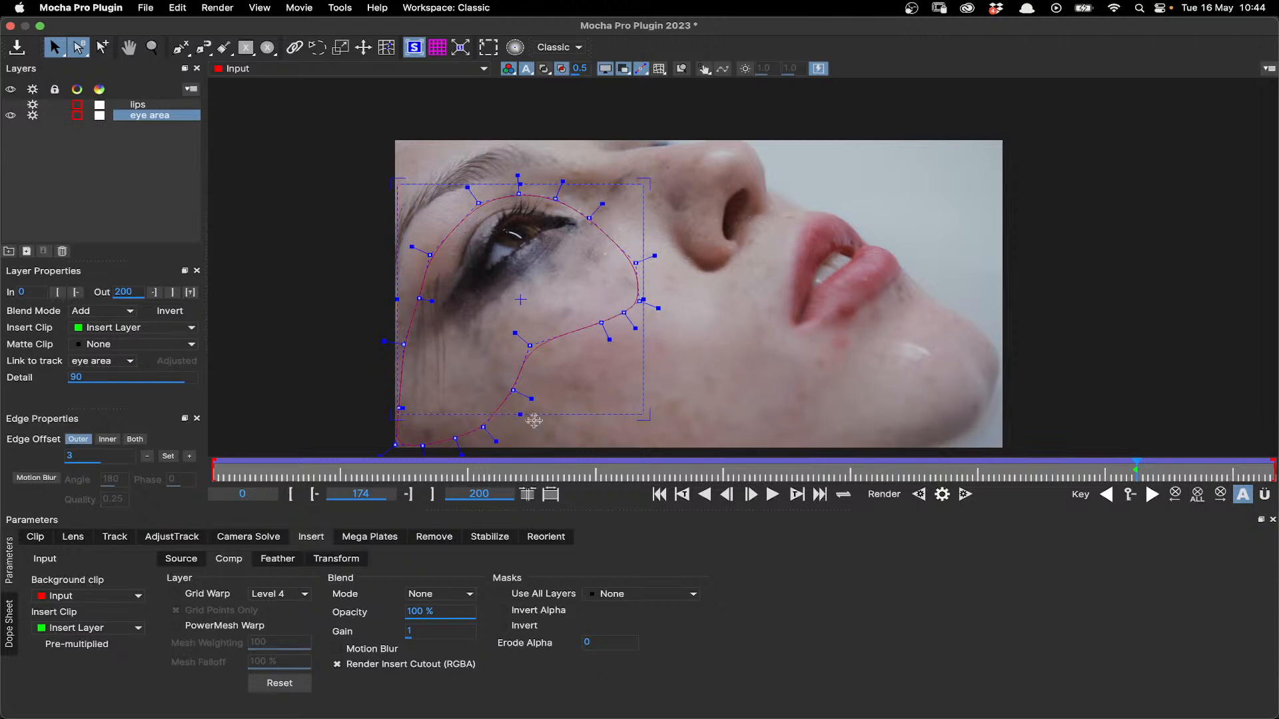
left_click_drag(532, 414, 526, 453)
left_click_drag(395, 287, 389, 287)
left_click_drag(647, 359, 651, 359)
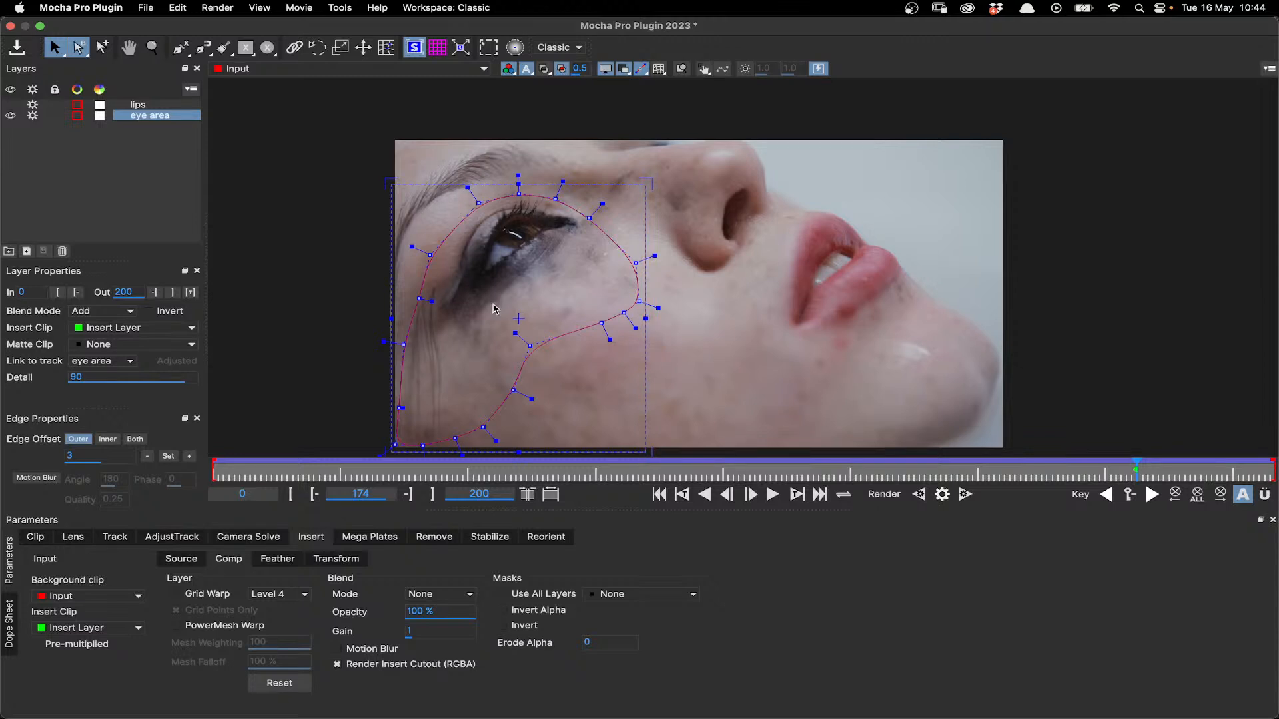
- Fit the insert's region of interest to the surface, check it on the Insert Layer clip, and return the view to Selected layer
left_click(182, 559)
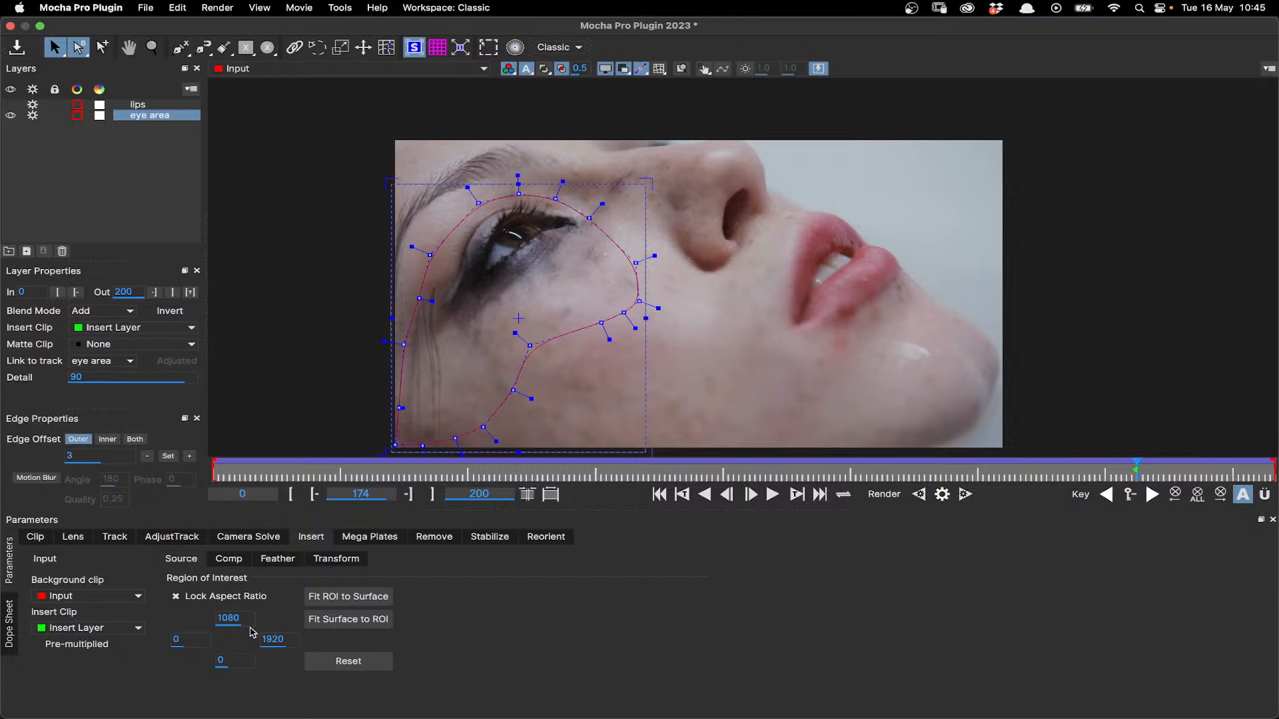
left_click(346, 598)
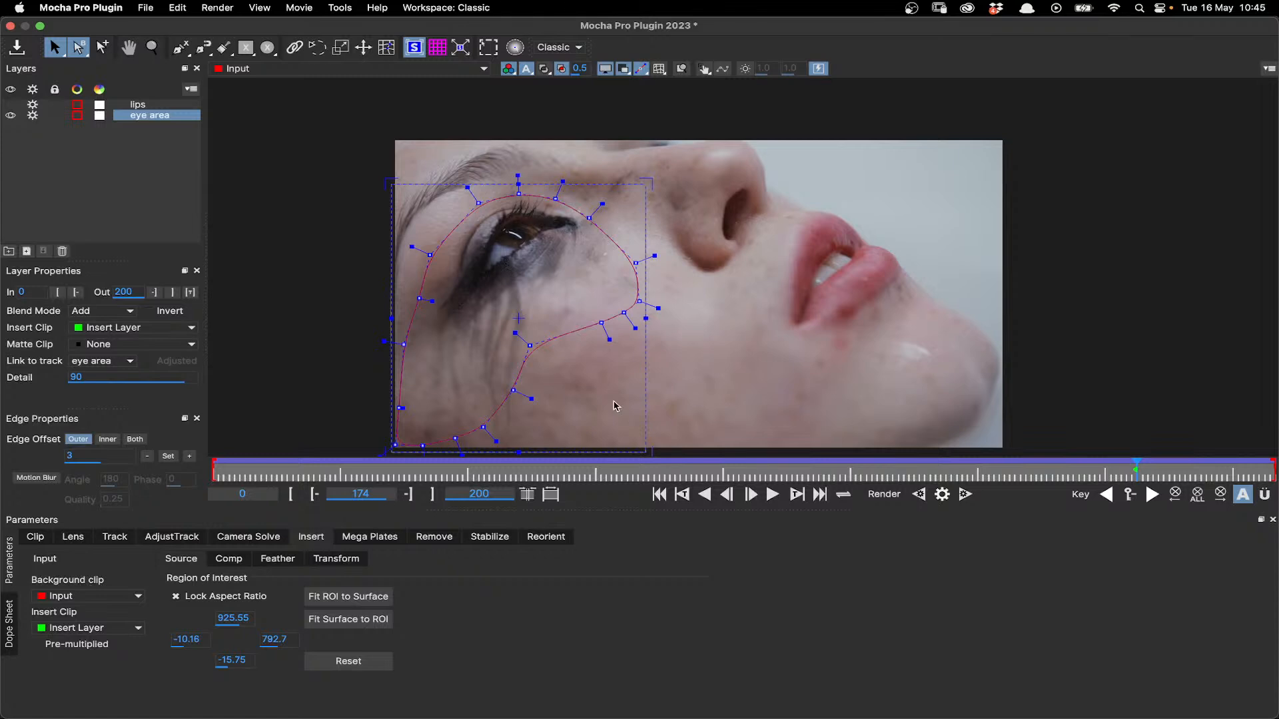
left_click(317, 69)
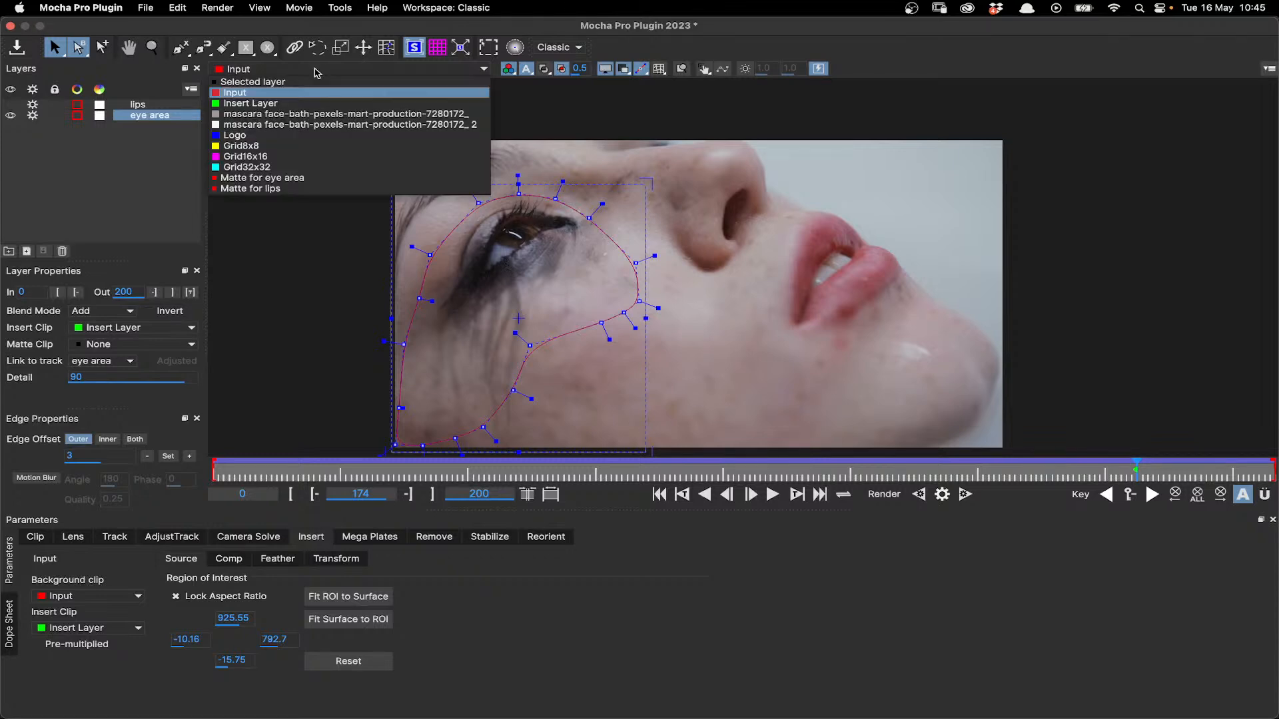
left_click(319, 103)
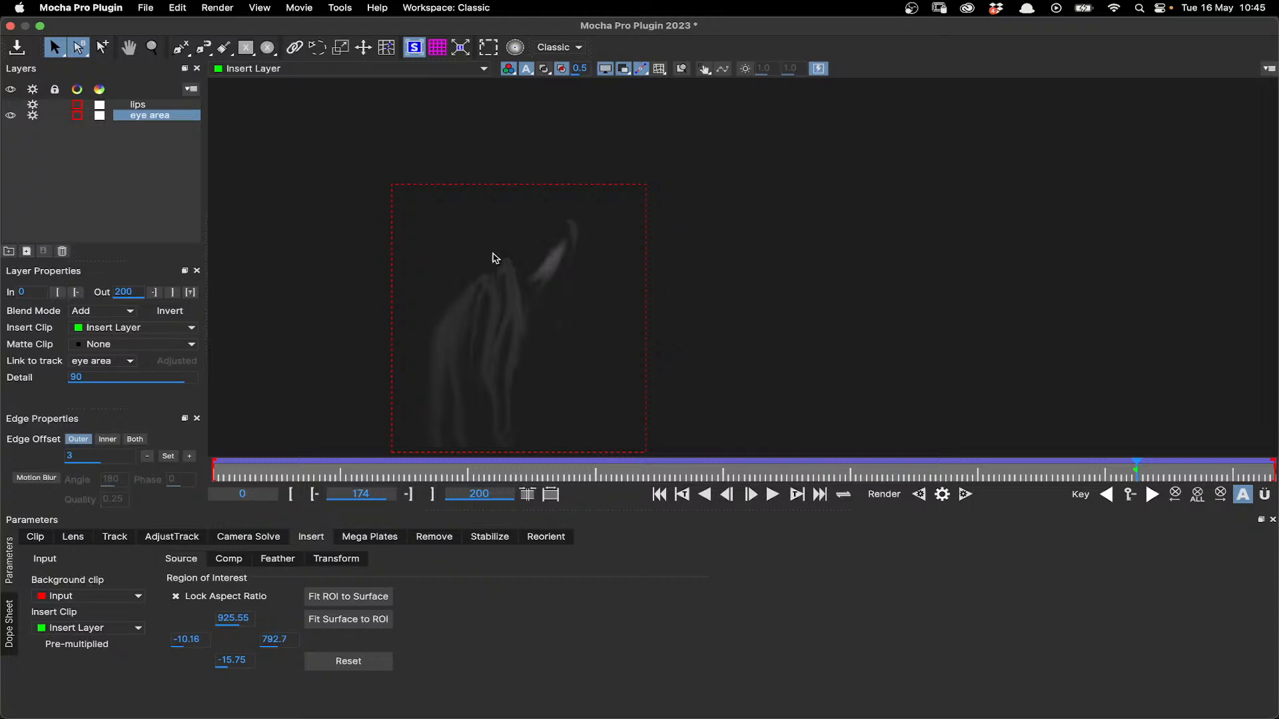
left_click(266, 68)
left_click(265, 78)
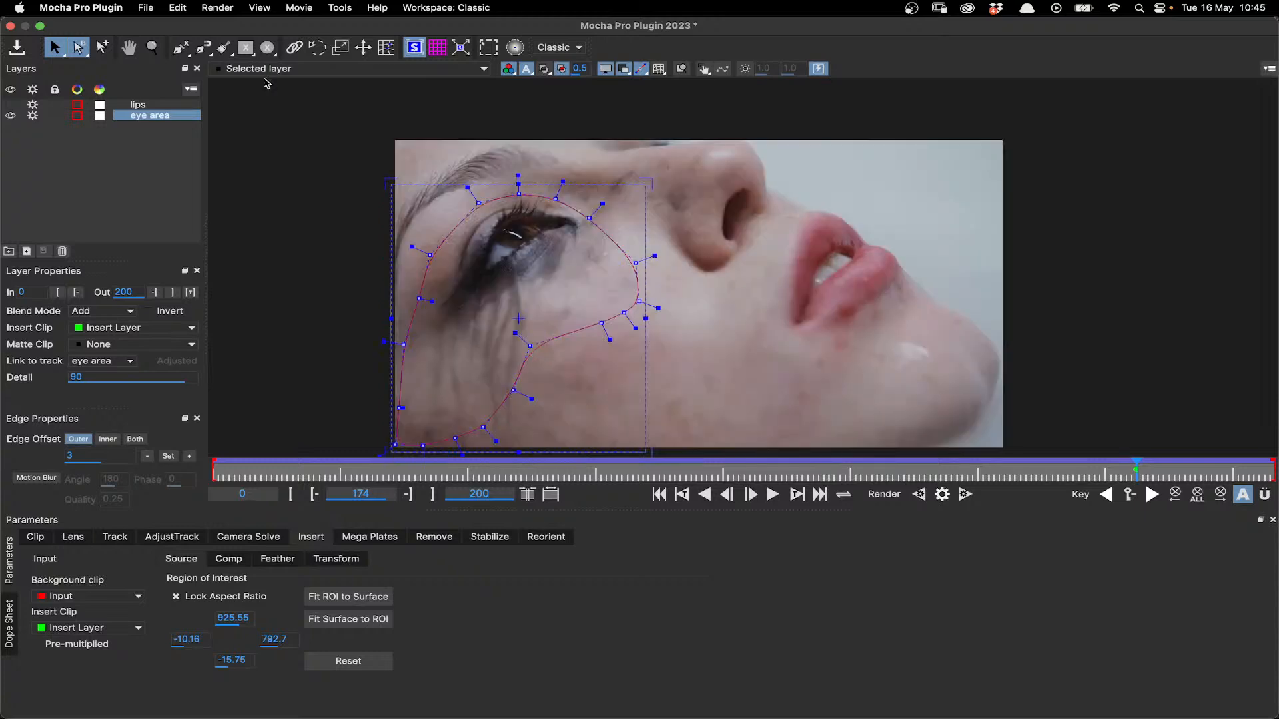
- Enable PowerMesh Warp for the insert, leave Grid Warp switched off, and display the tracked mesh over the eye area
left_click(229, 558)
left_click(209, 595)
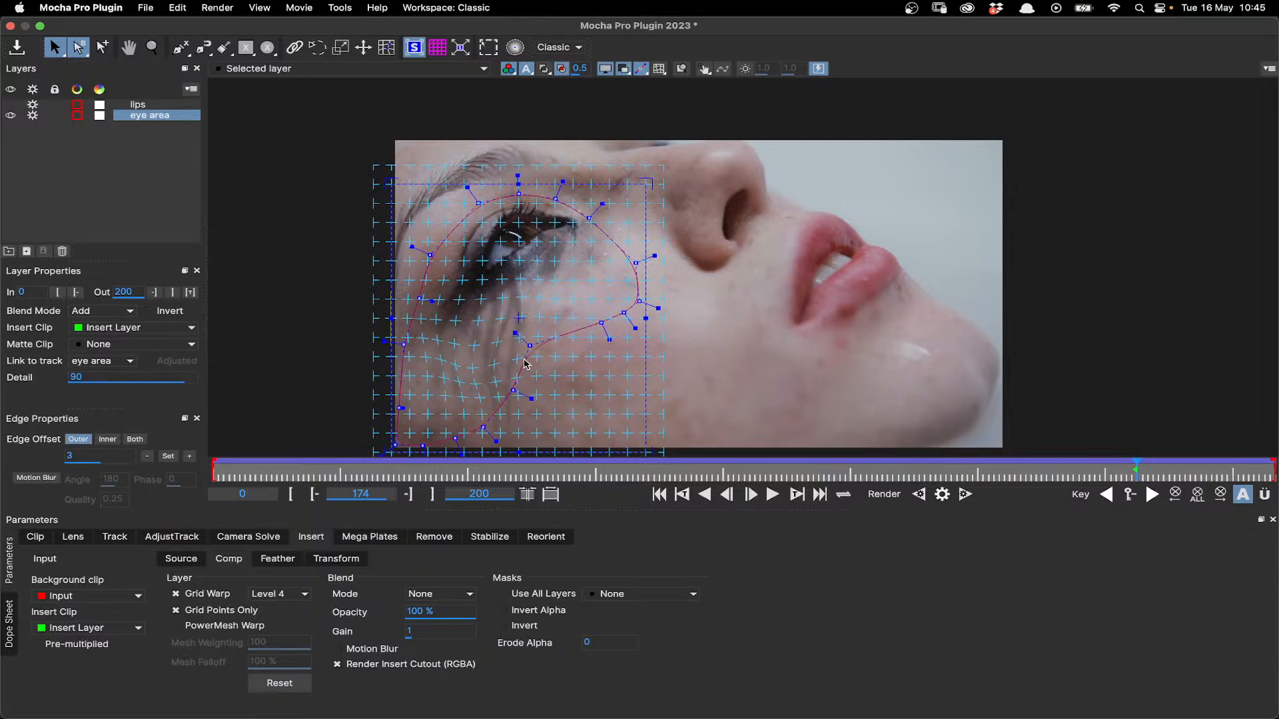
left_click(211, 628)
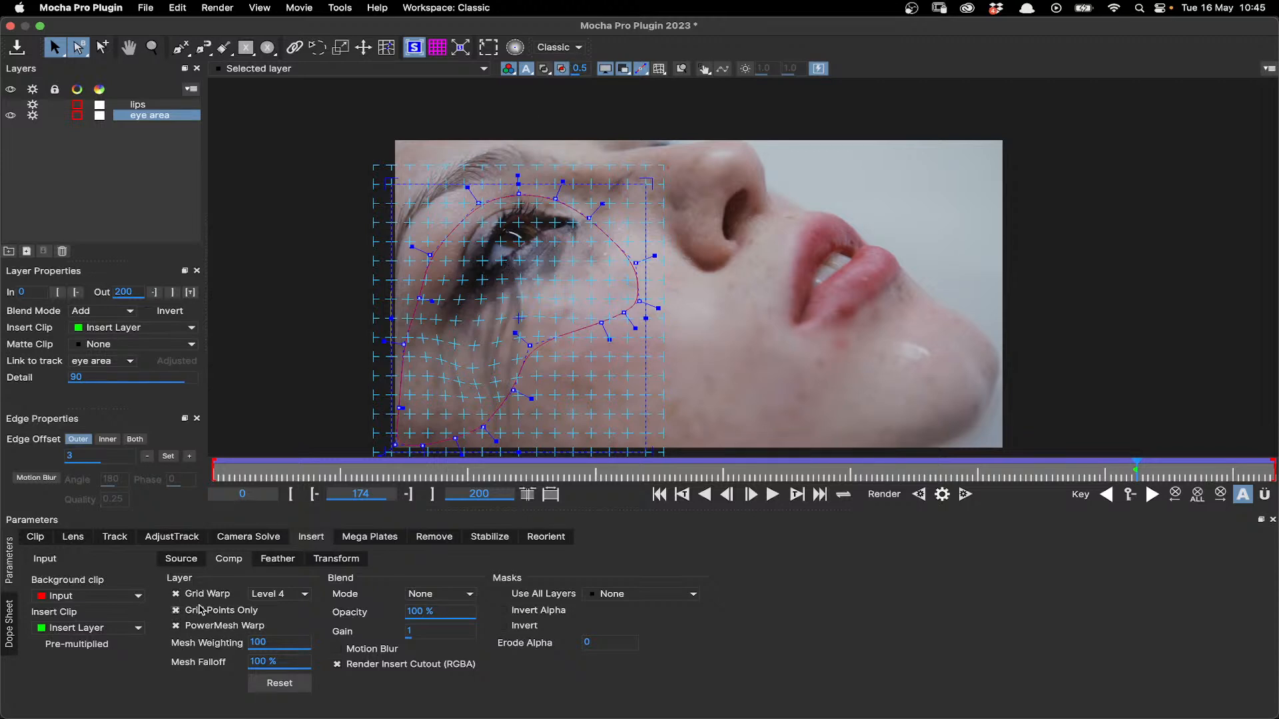
left_click(176, 593)
left_click(660, 69)
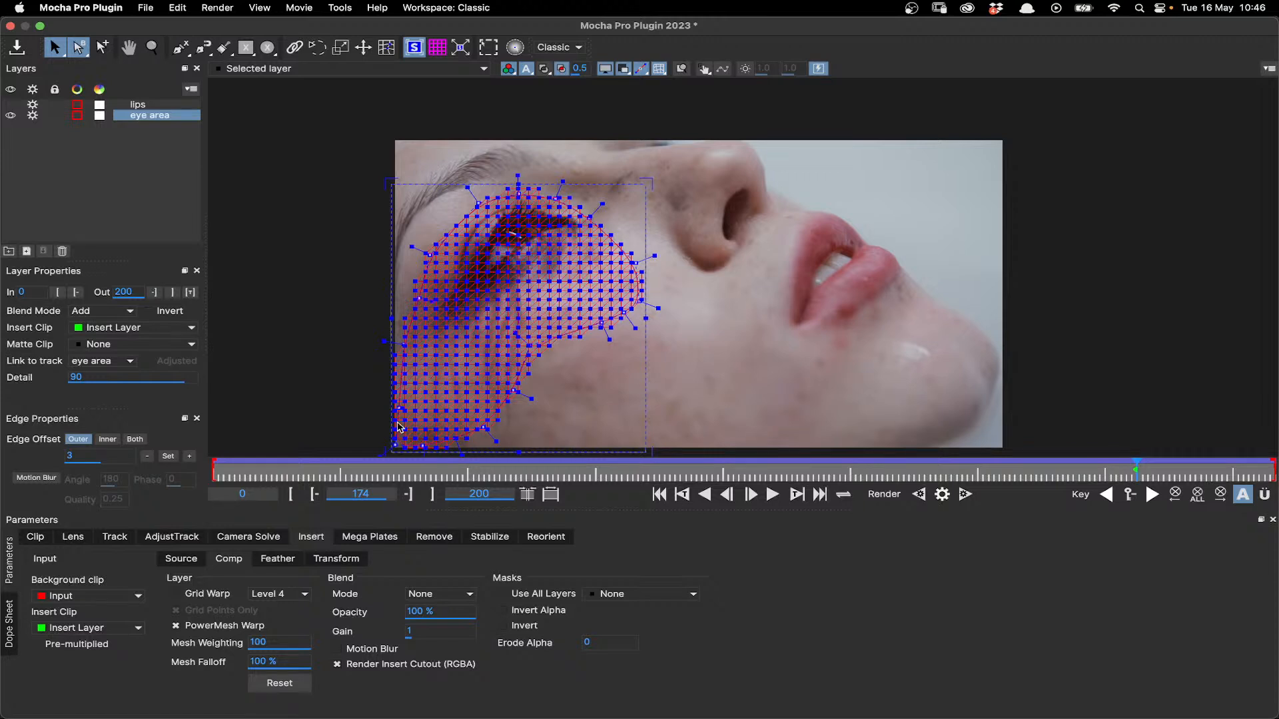
- Open the insert's Mesh Falloff value for editing and hide the mesh overlay
left_click(283, 662)
double_click(281, 664)
left_click(640, 69)
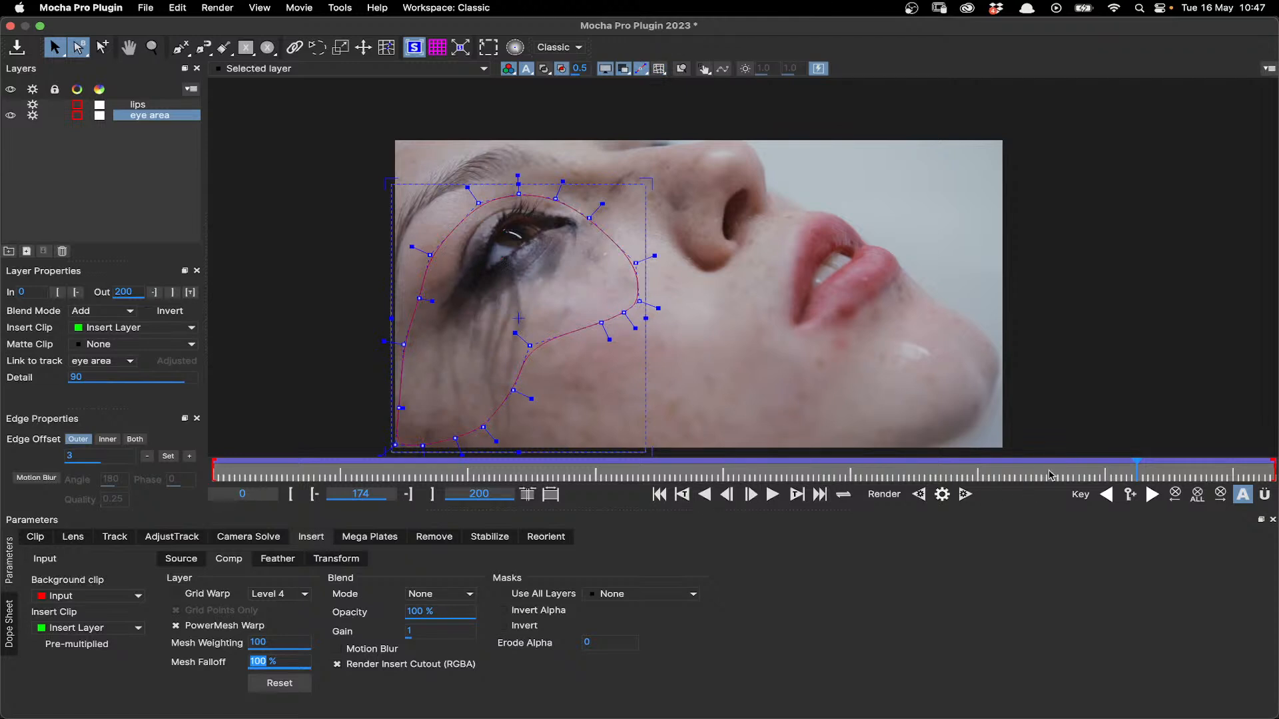
- Play the eye area insert from the first frame, stop playback, and scrub the shot through to frame 200 to check the result
left_click(659, 496)
left_click(771, 495)
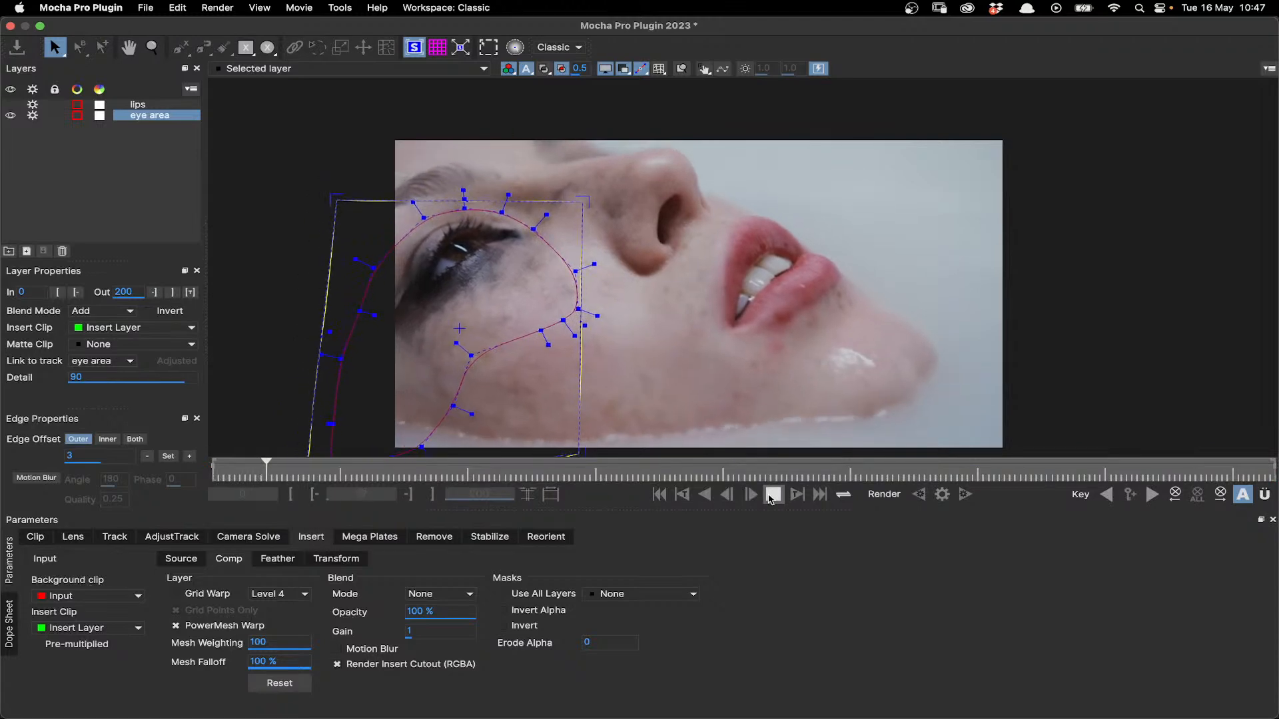
left_click(771, 500)
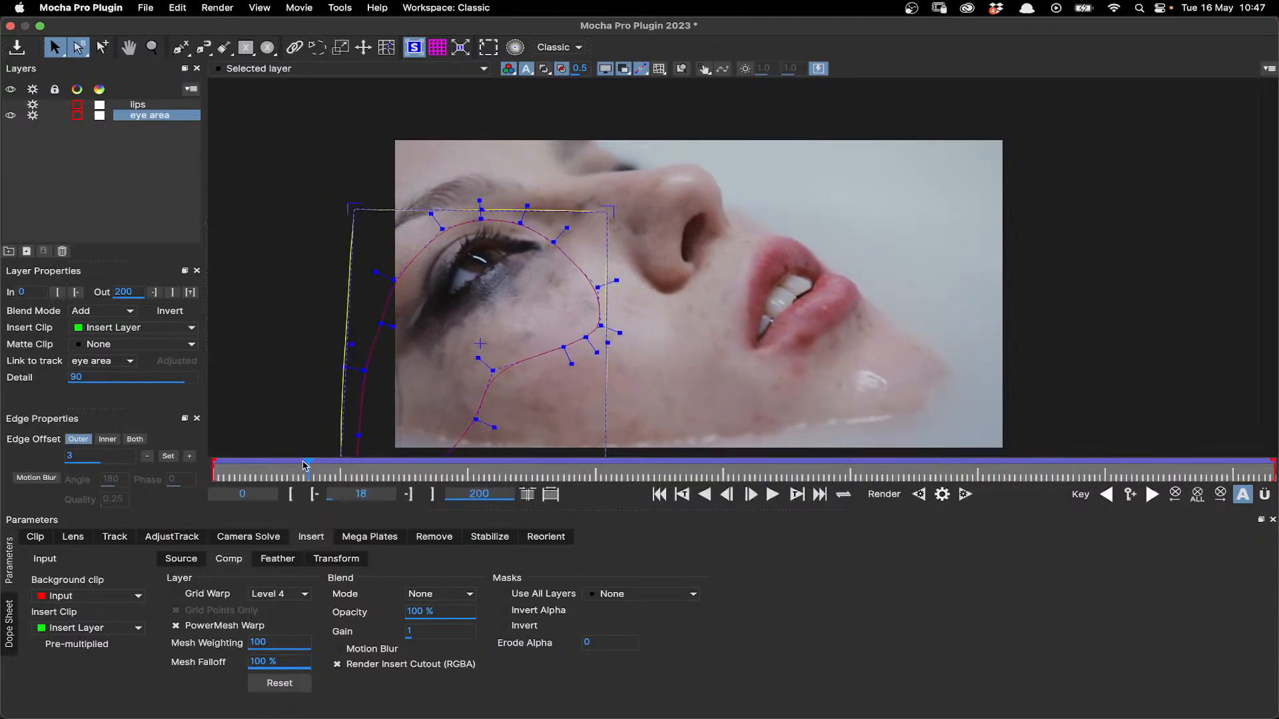
left_click_drag(486, 461, 1273, 459)
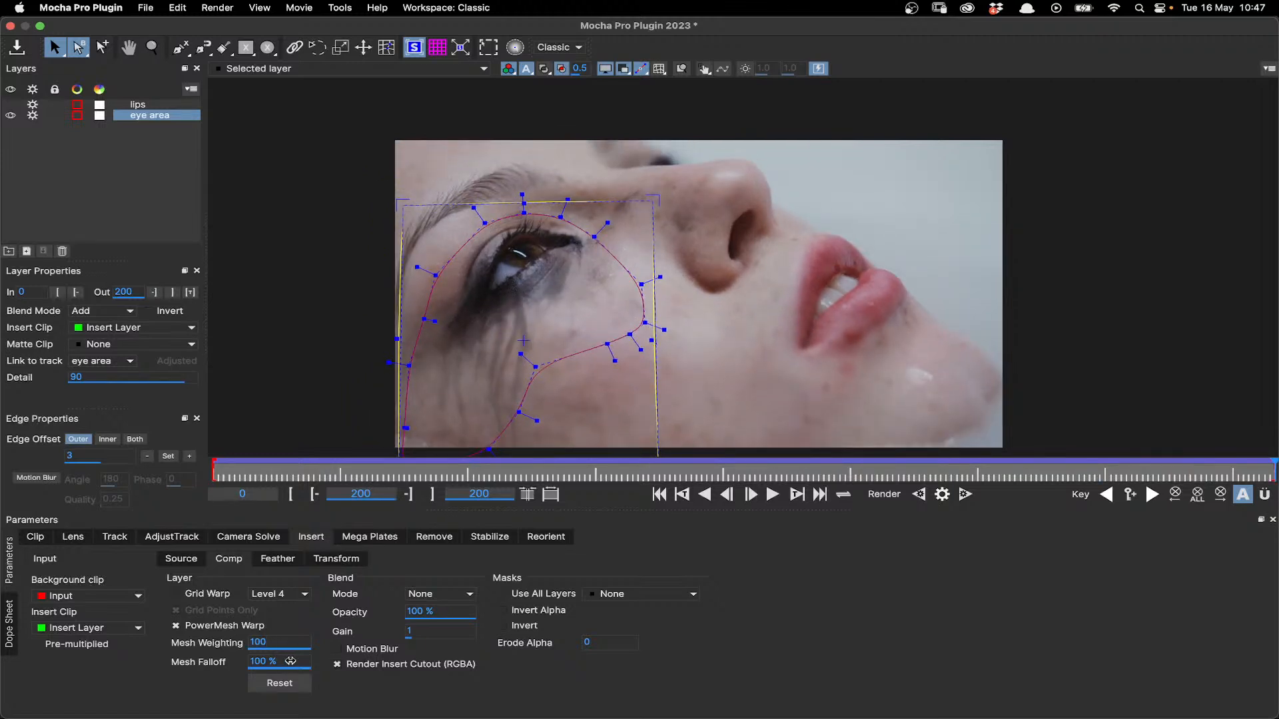
- Enable Grid Warp, go to the keyframe at frame 174, and delete the eye area's extra Insert keyframe at frame 32 in the Dope Sheet
left_click(207, 596)
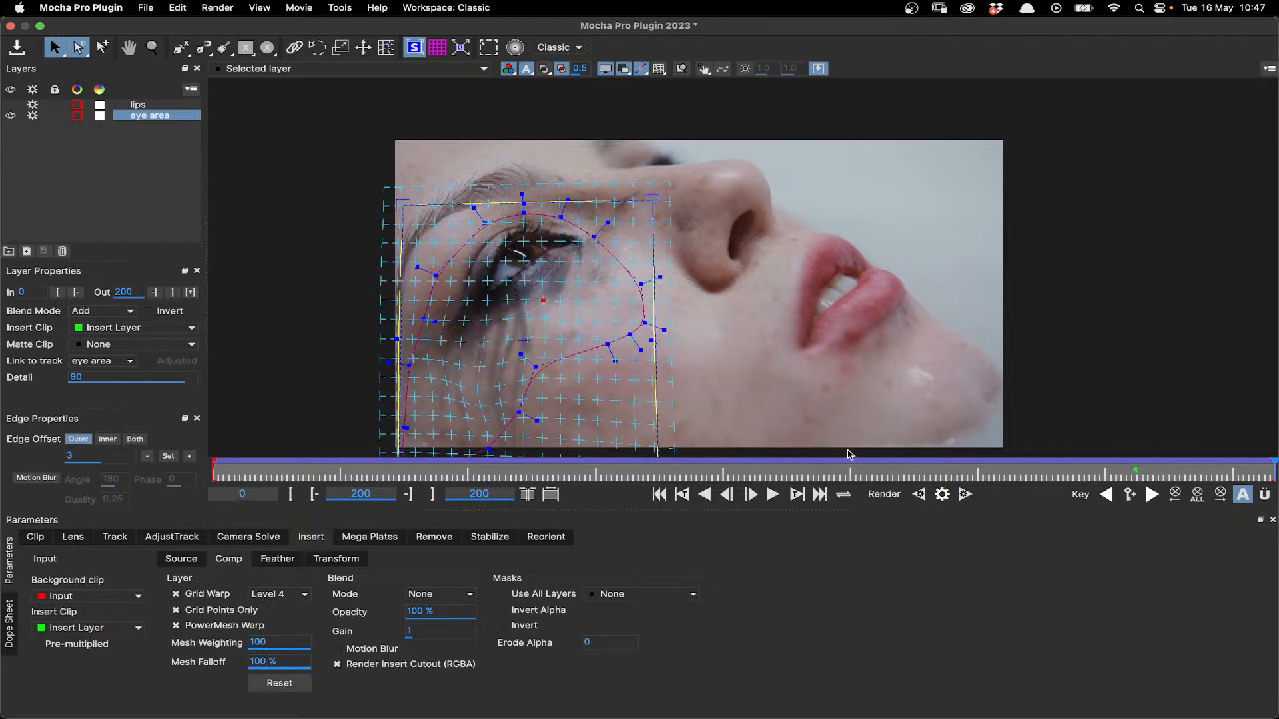
left_click(1106, 495)
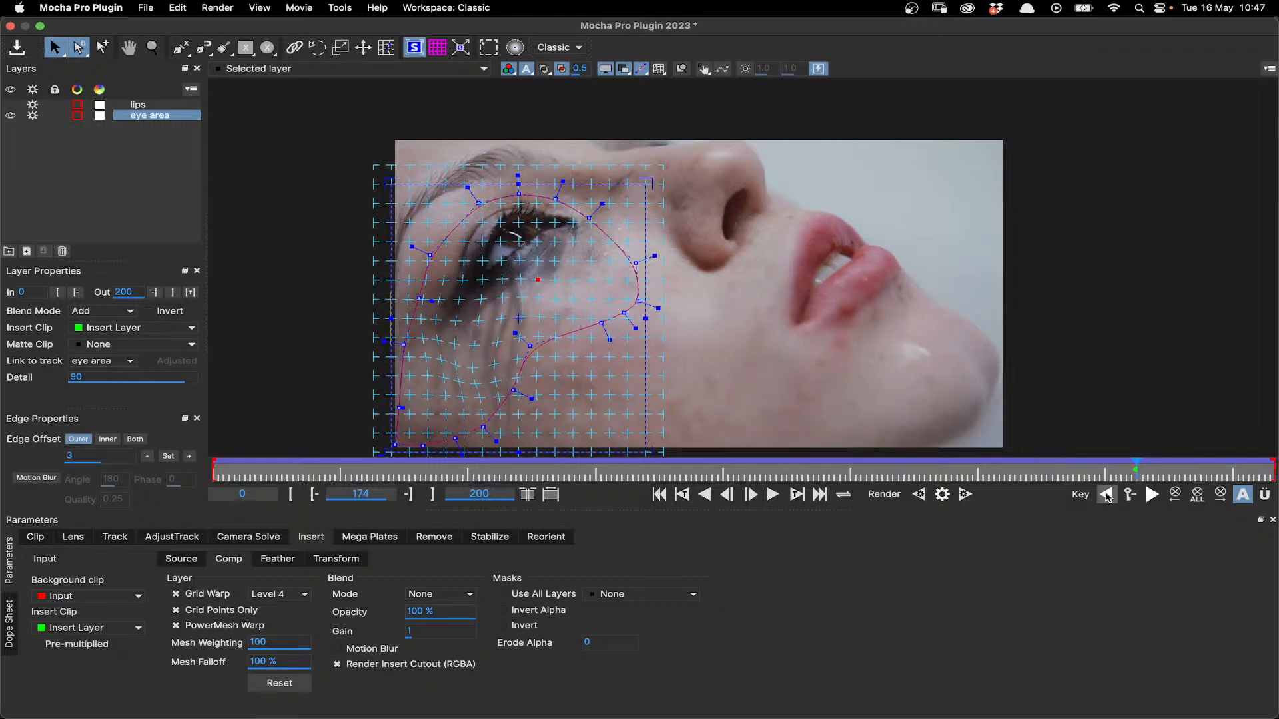
left_click(10, 640)
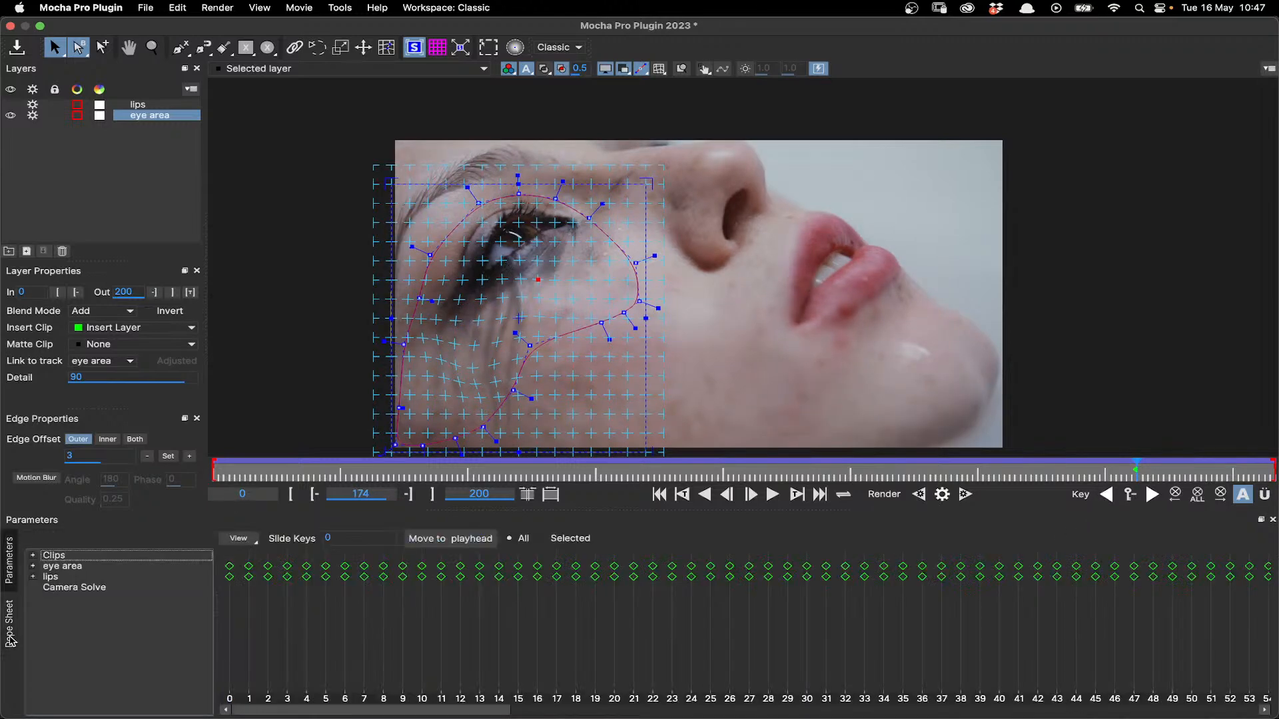
left_click(32, 565)
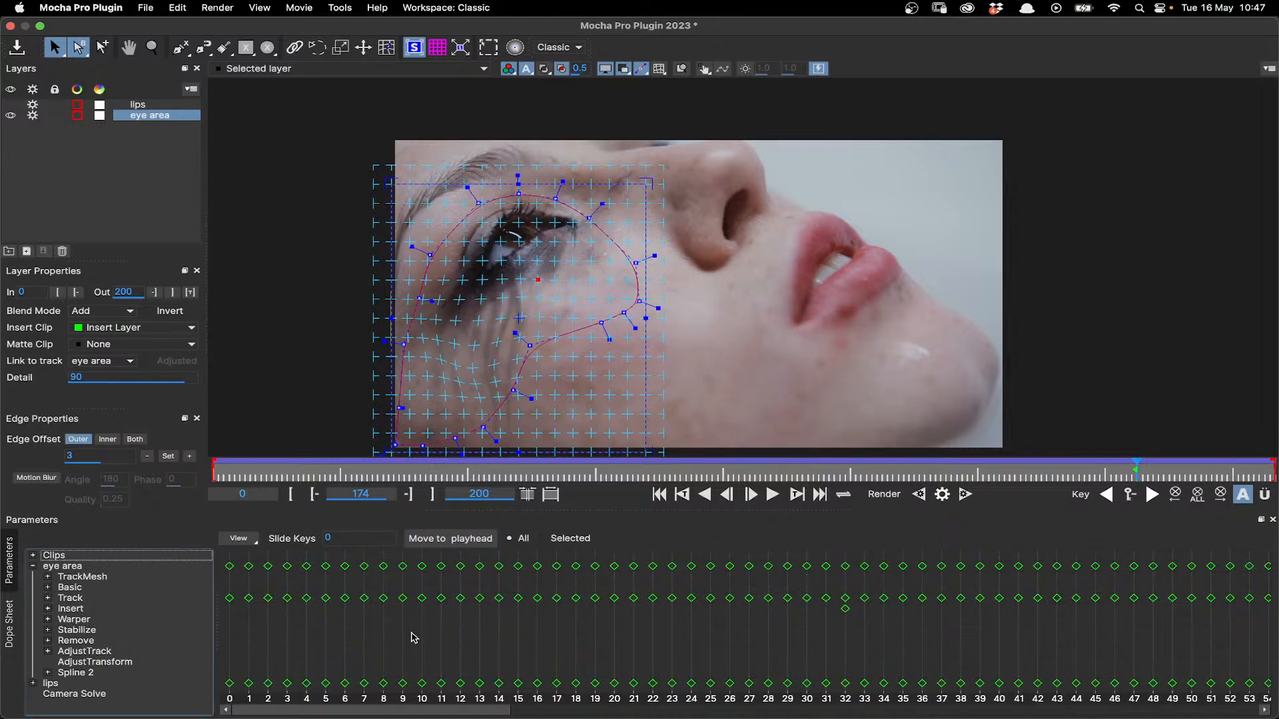
left_click(47, 608)
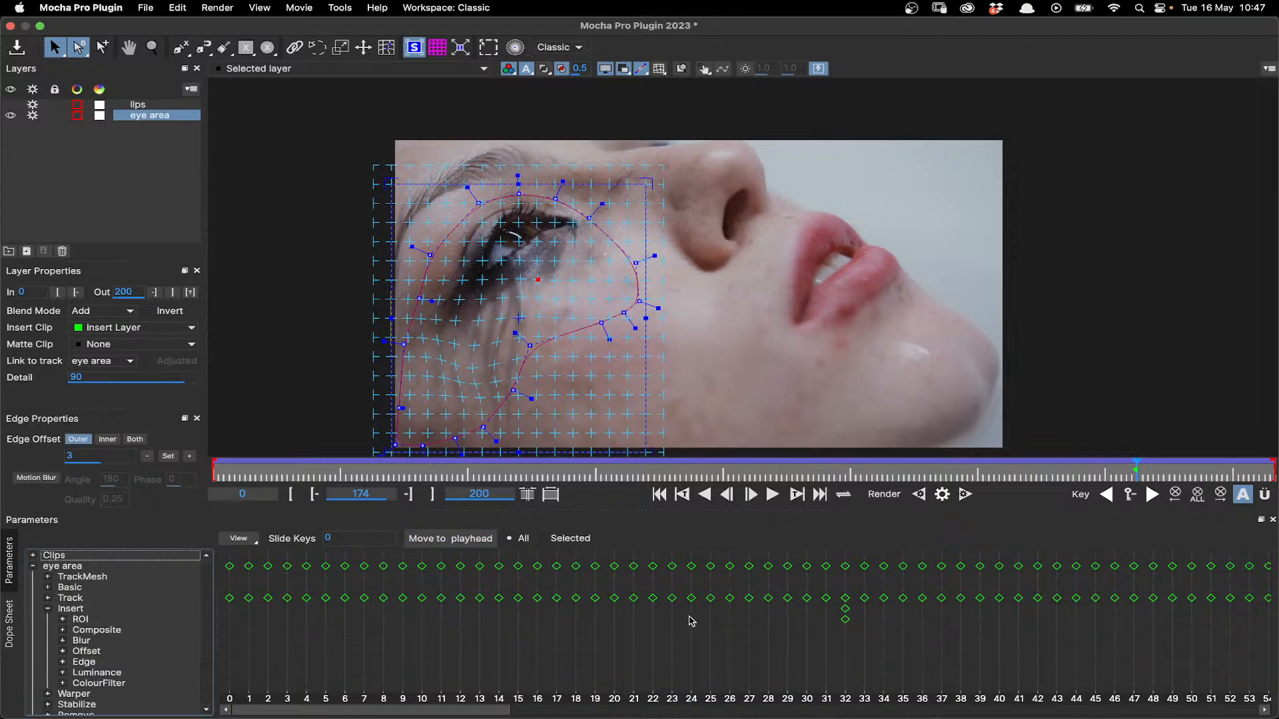
left_click(845, 619)
key("Delete")
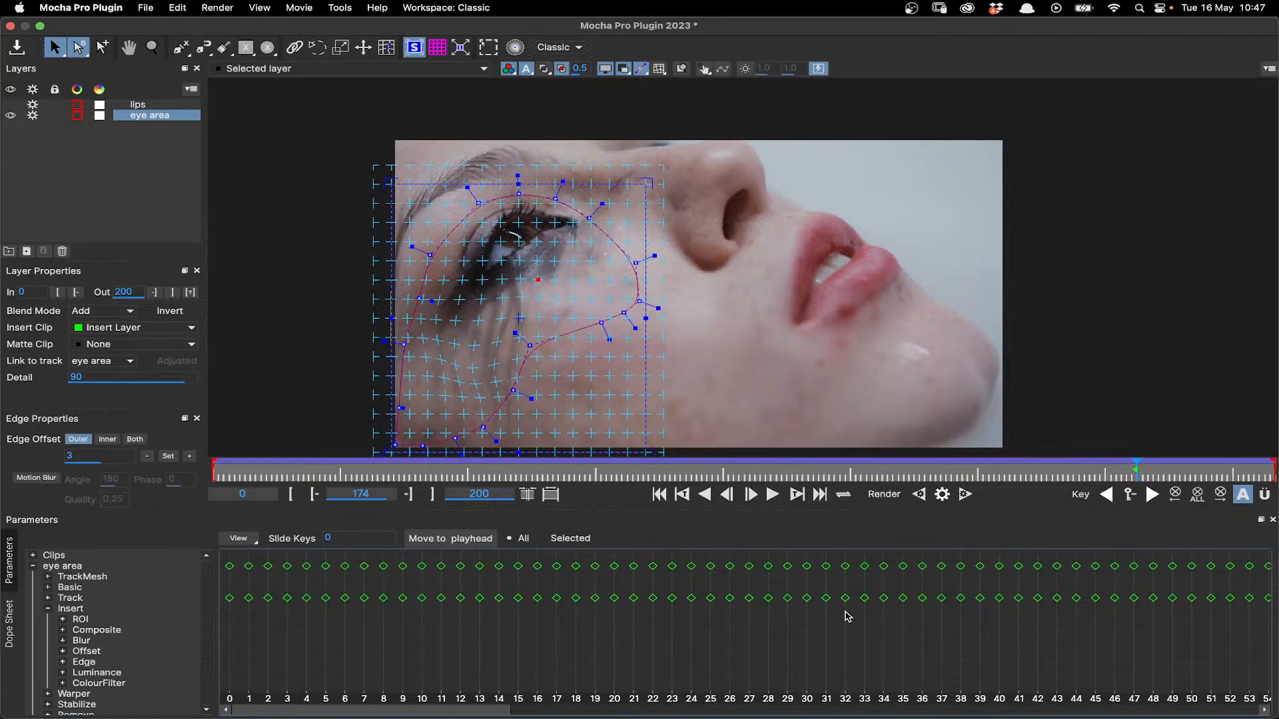
- Find the Insert keyframe at frame 174 in the Dope Sheet, and switch Grid Warp off again in the insert's parameters
left_click(1095, 711)
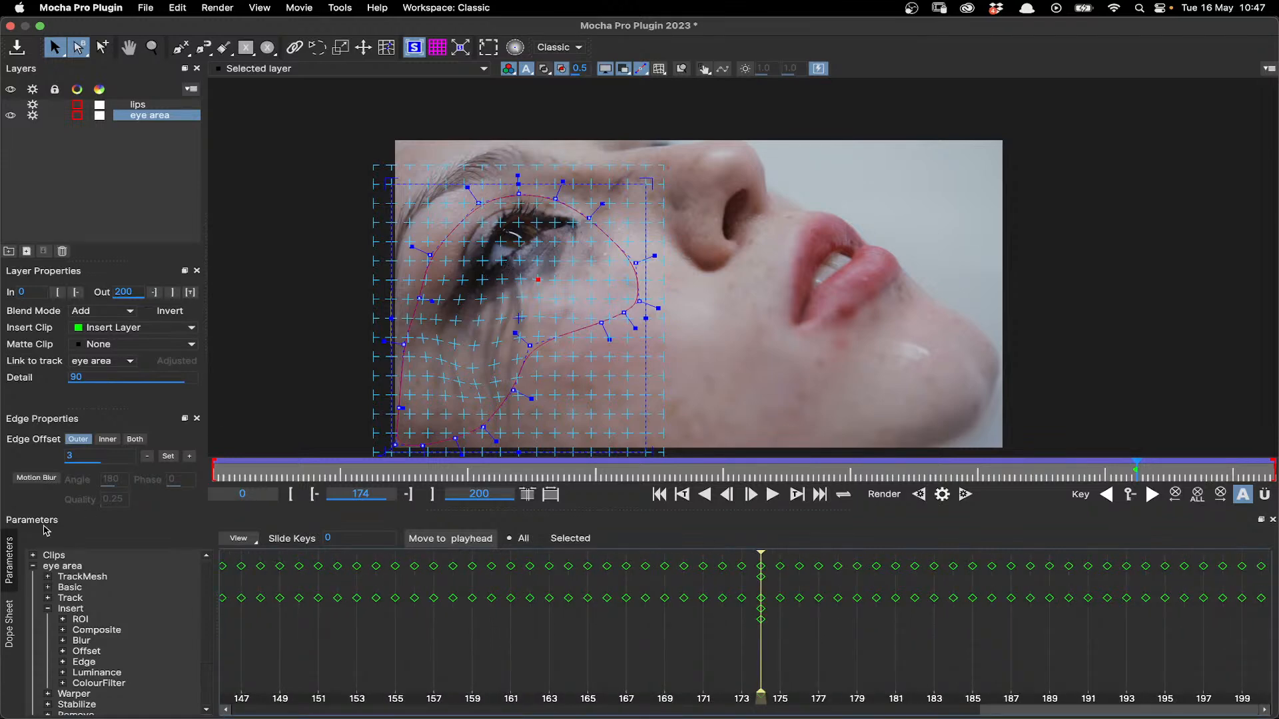
left_click(10, 561)
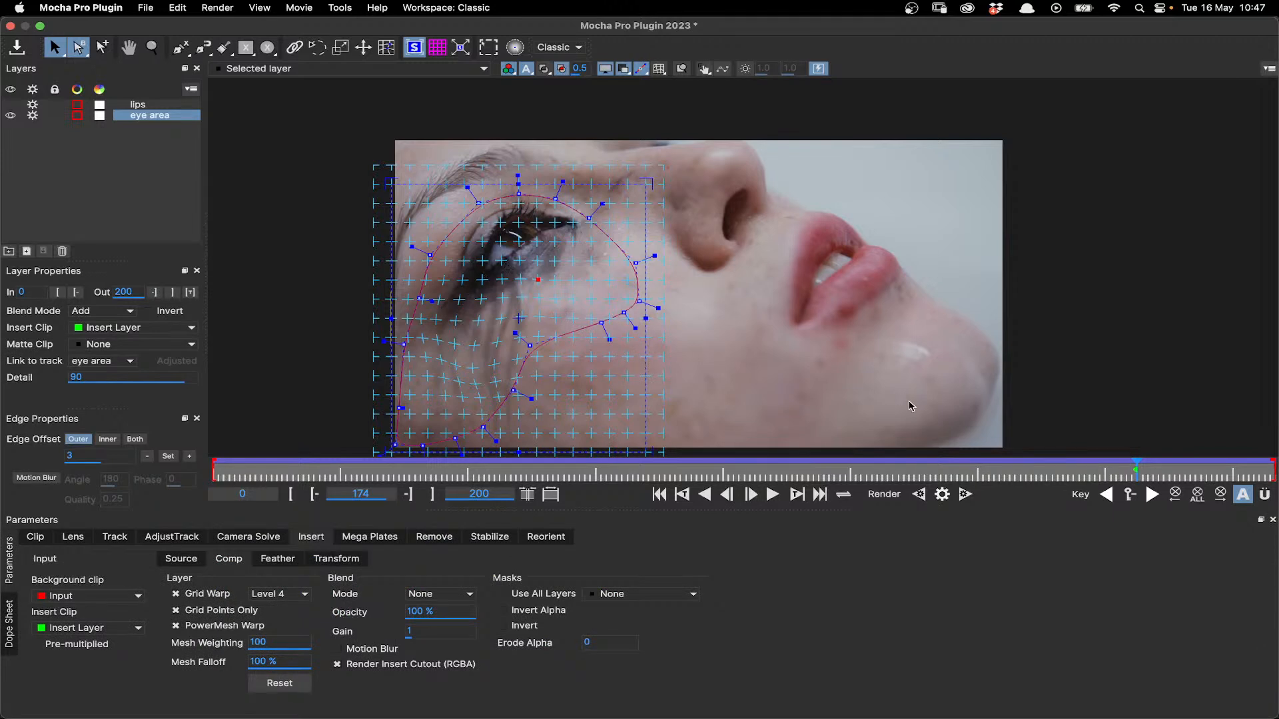
left_click(208, 594)
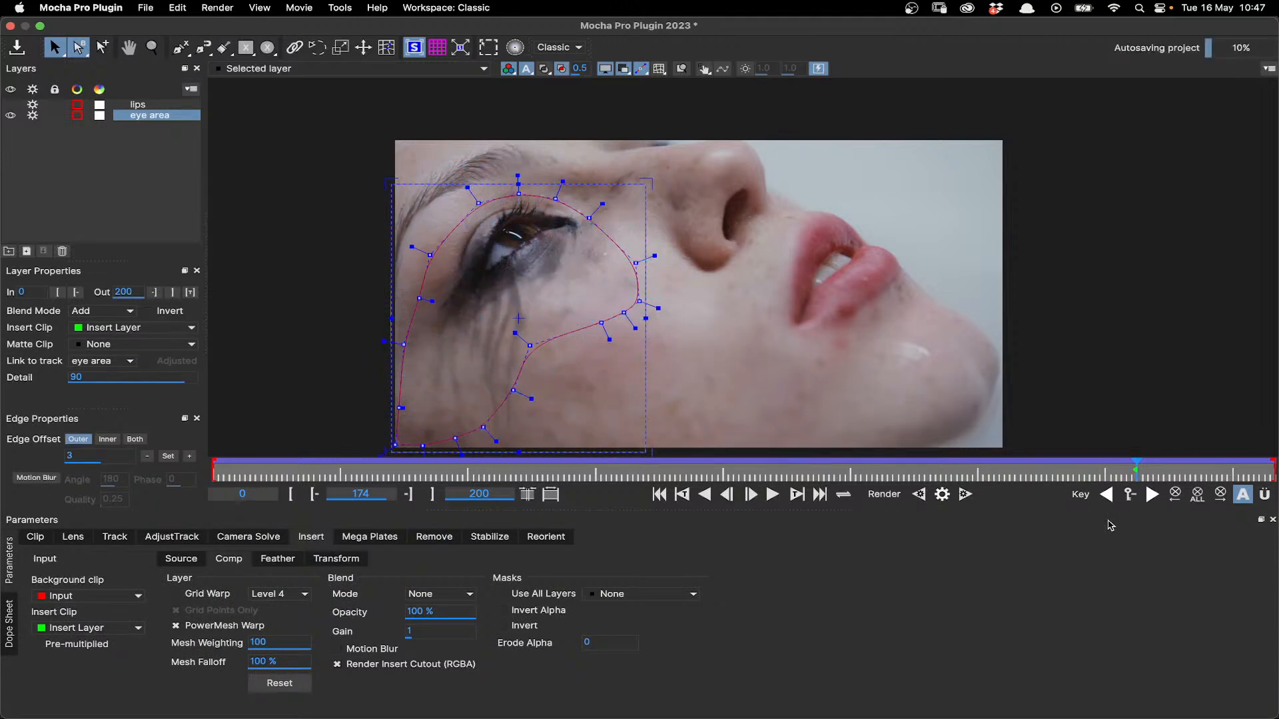
- Scrub back to frame 13, try a Mesh Weighting of 15.7, restore it to 100, and remove the keyframe created there
left_click_drag(1136, 469, 724, 466)
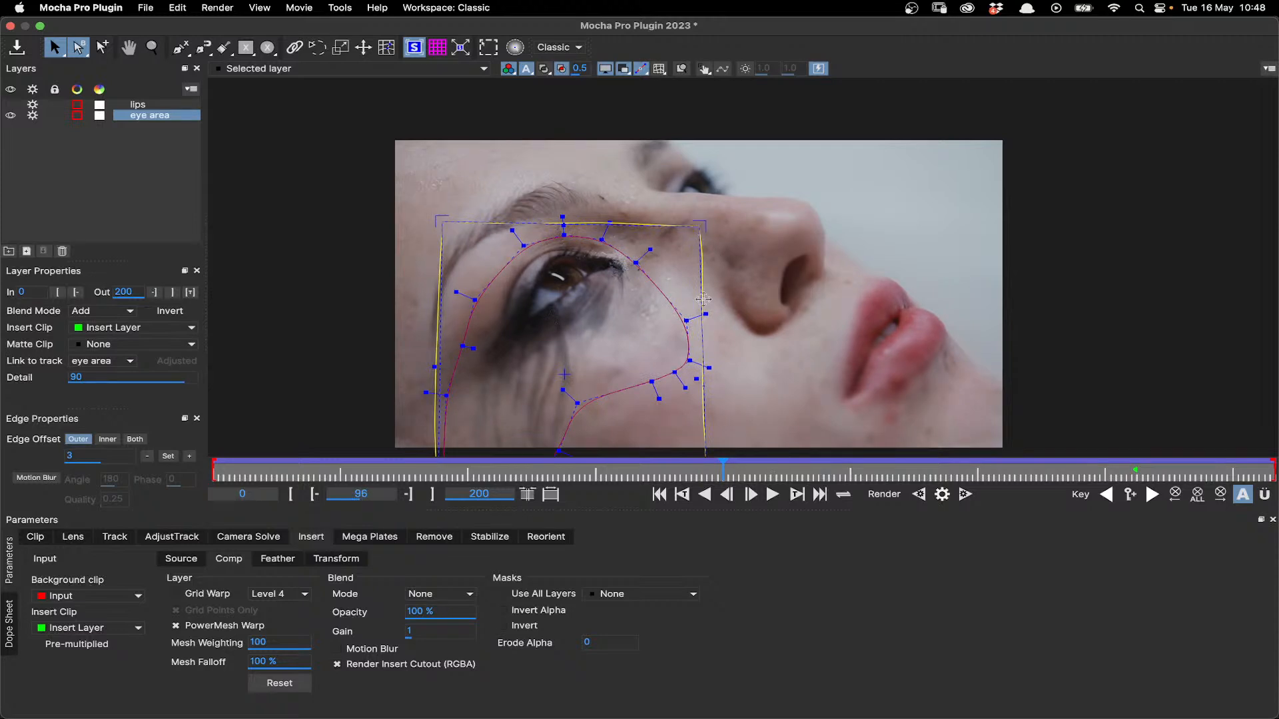
left_click(719, 469)
left_click_drag(579, 472, 283, 494)
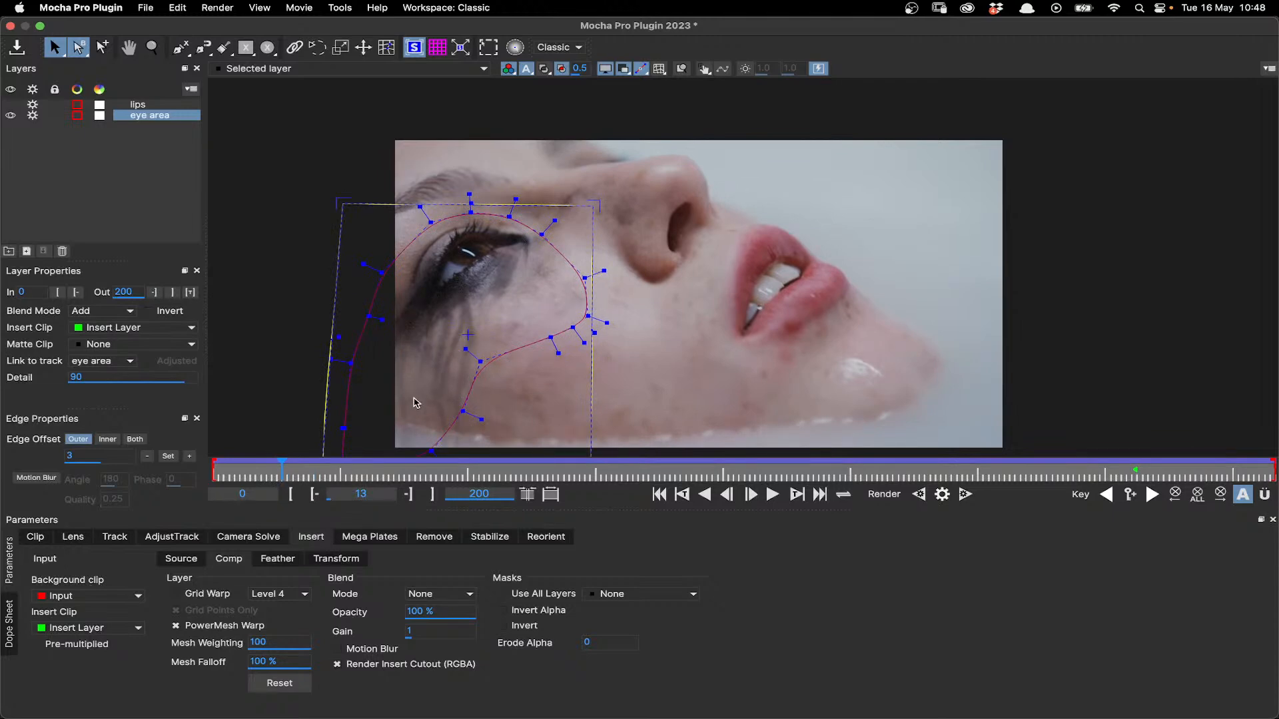
left_click(271, 643)
left_click_drag(288, 640, 65, 676)
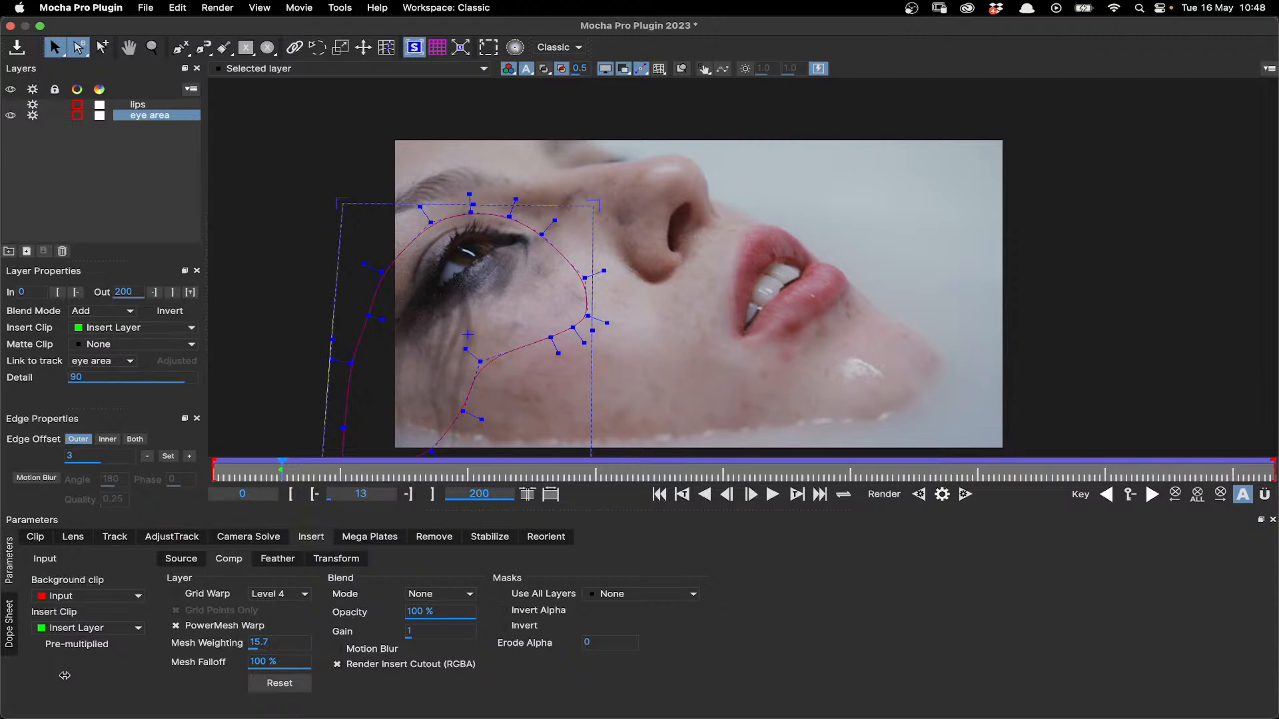
left_click_drag(65, 676, 456, 265)
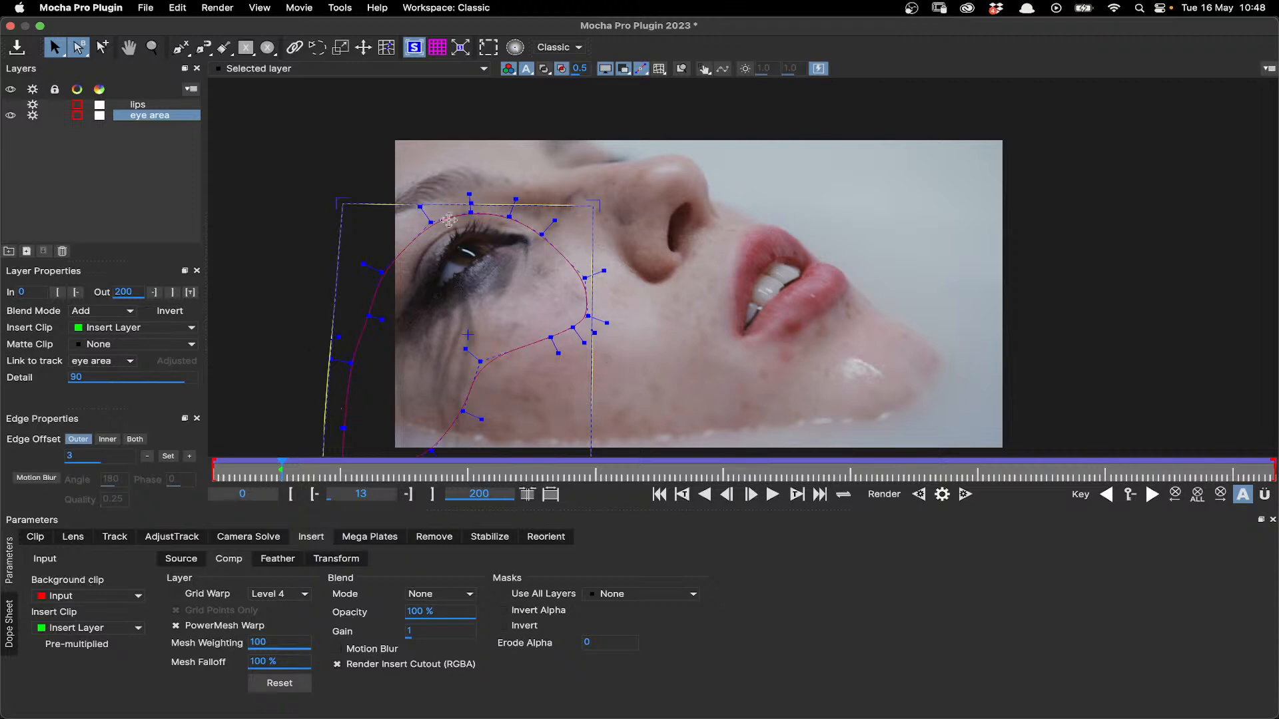
left_click(1130, 494)
- Go to frame 200, hide the eye area layer, and select the lips layer with its tracked mesh displayed
left_click_drag(300, 472, 1274, 473)
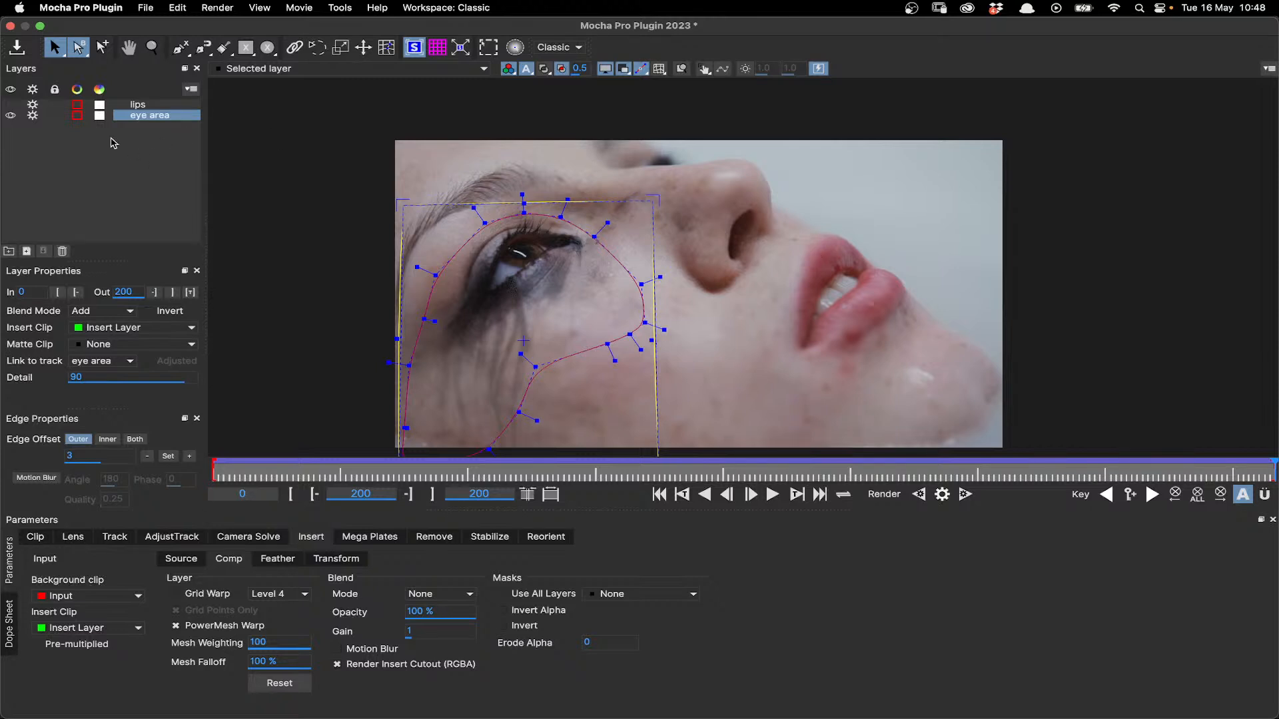
left_click(13, 115)
left_click(157, 105)
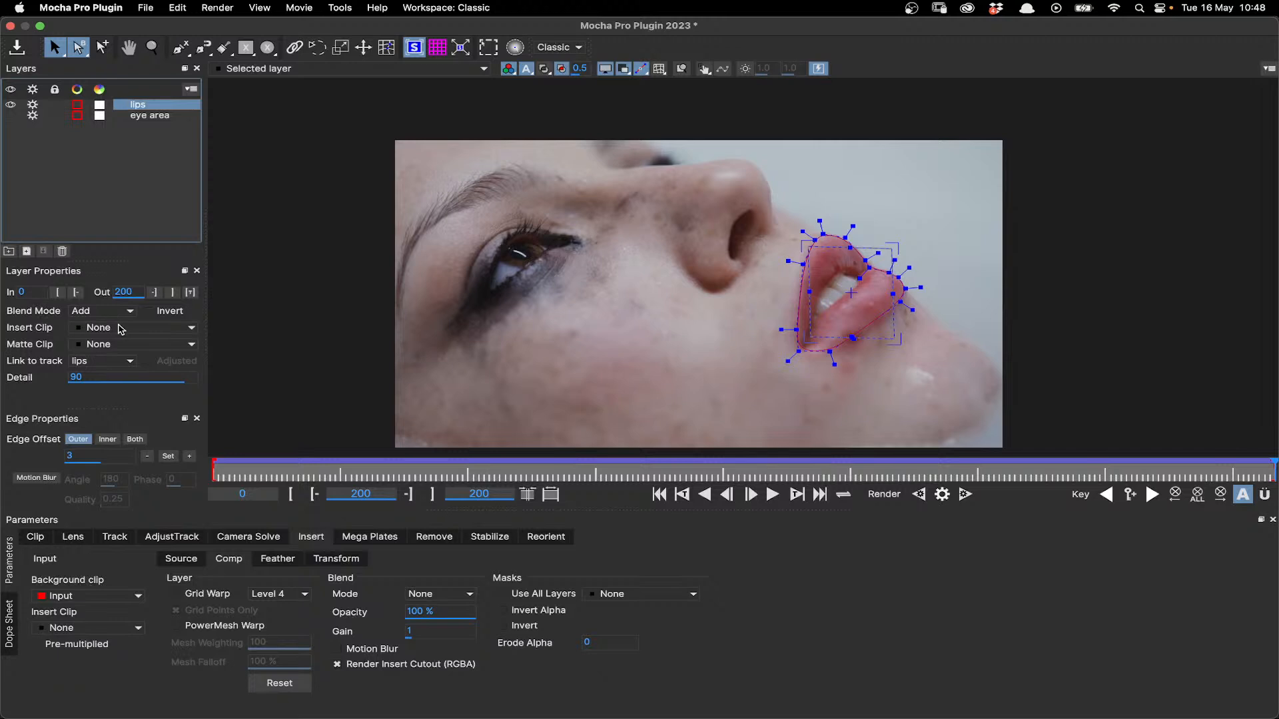
left_click(659, 68)
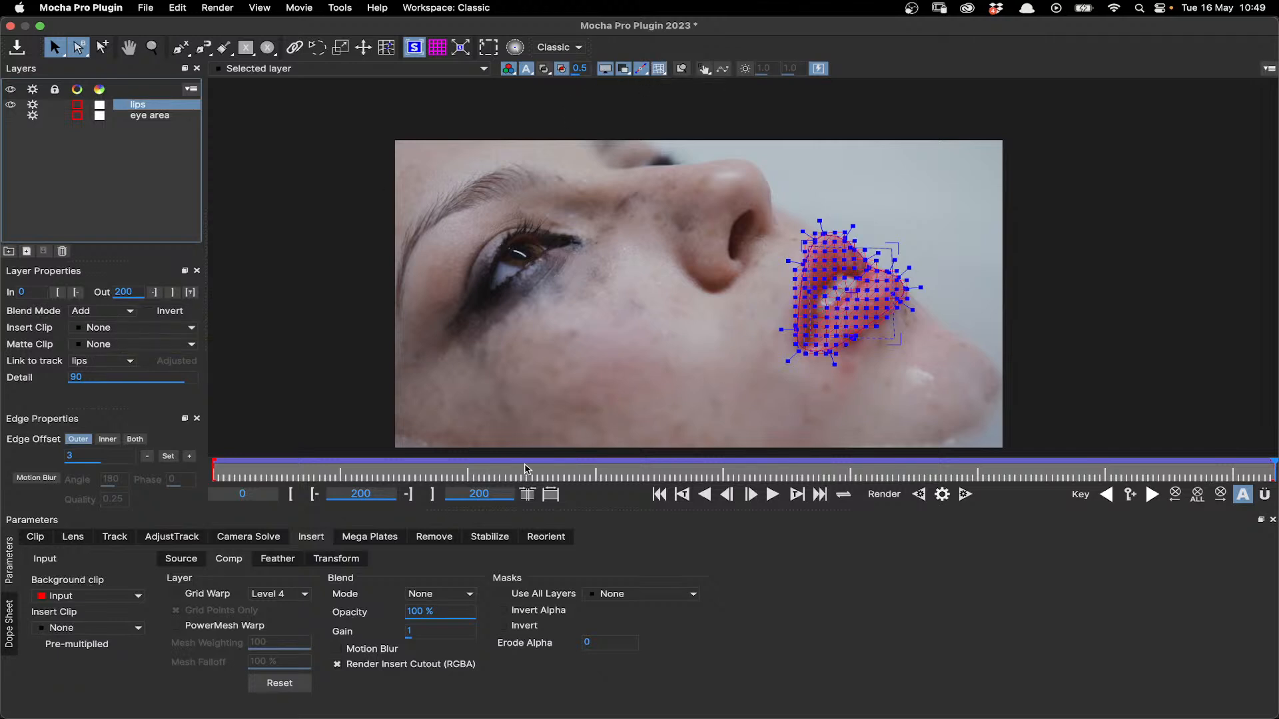
- Play and scrub the lips layer's track in the Track module to examine how its mesh follows the mouth
left_click(114, 538)
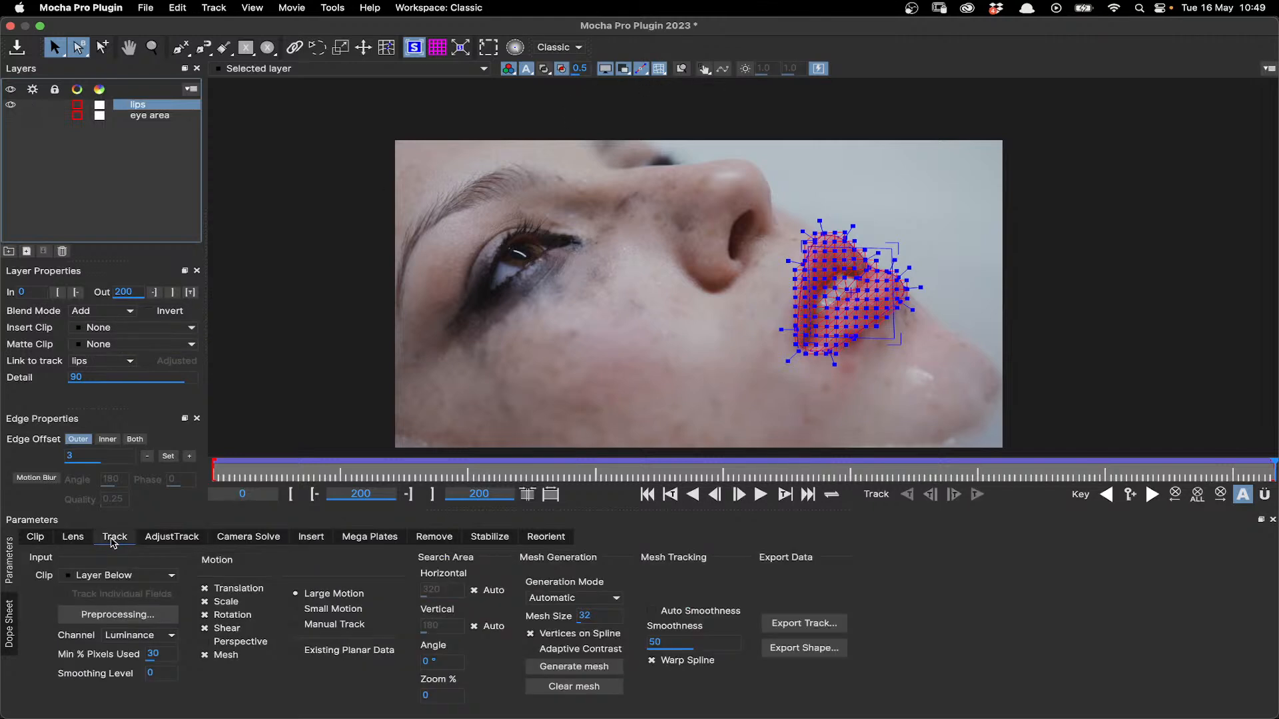
key("t")
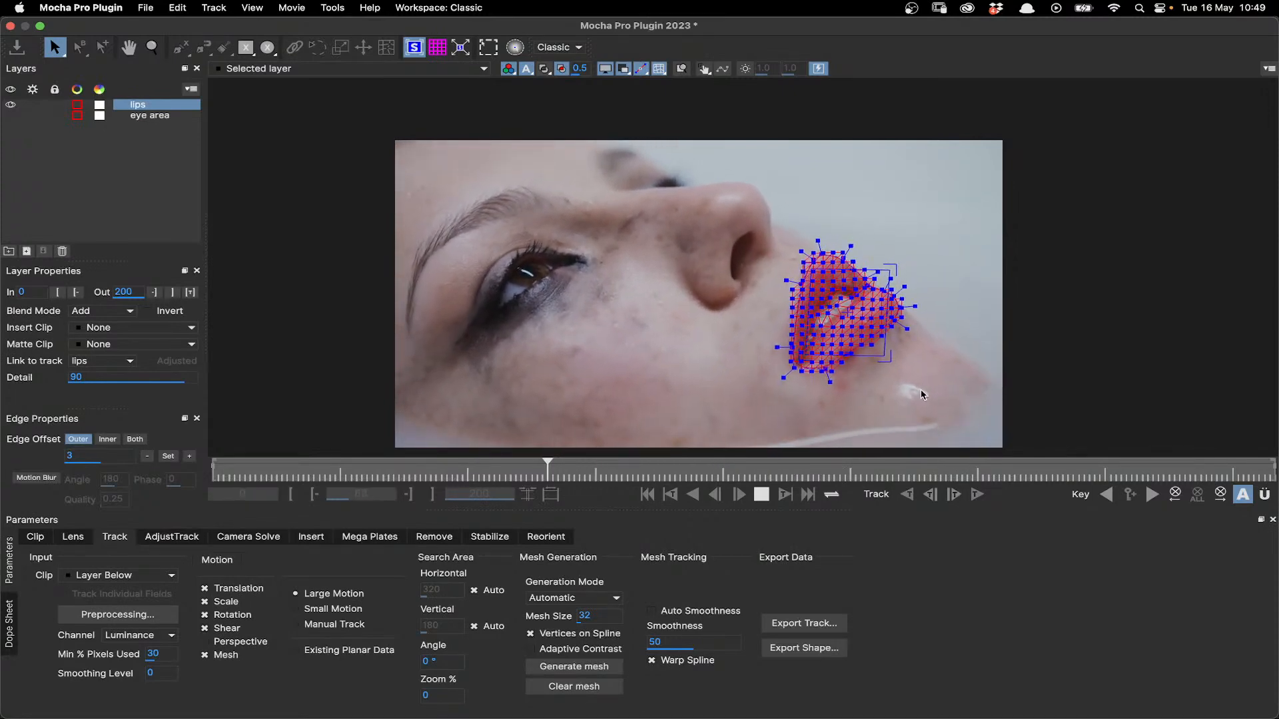
left_click(761, 496)
left_click(1016, 462)
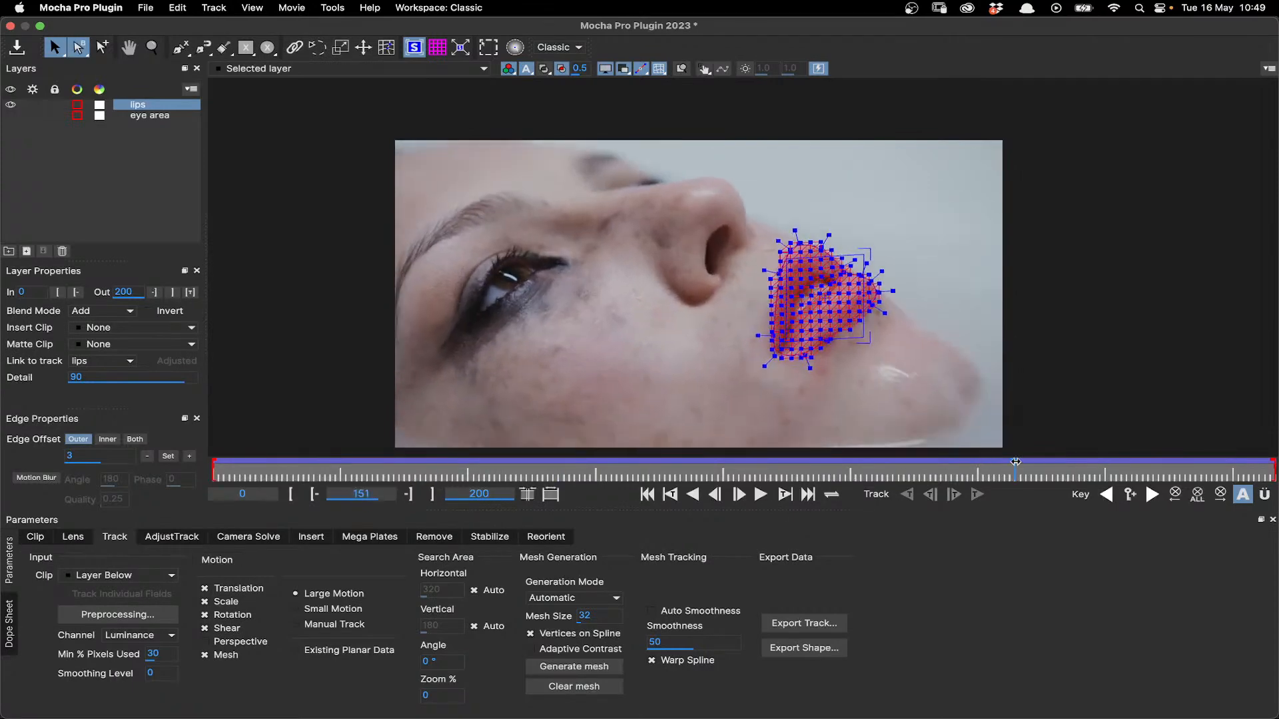
left_click_drag(1015, 462, 1270, 471)
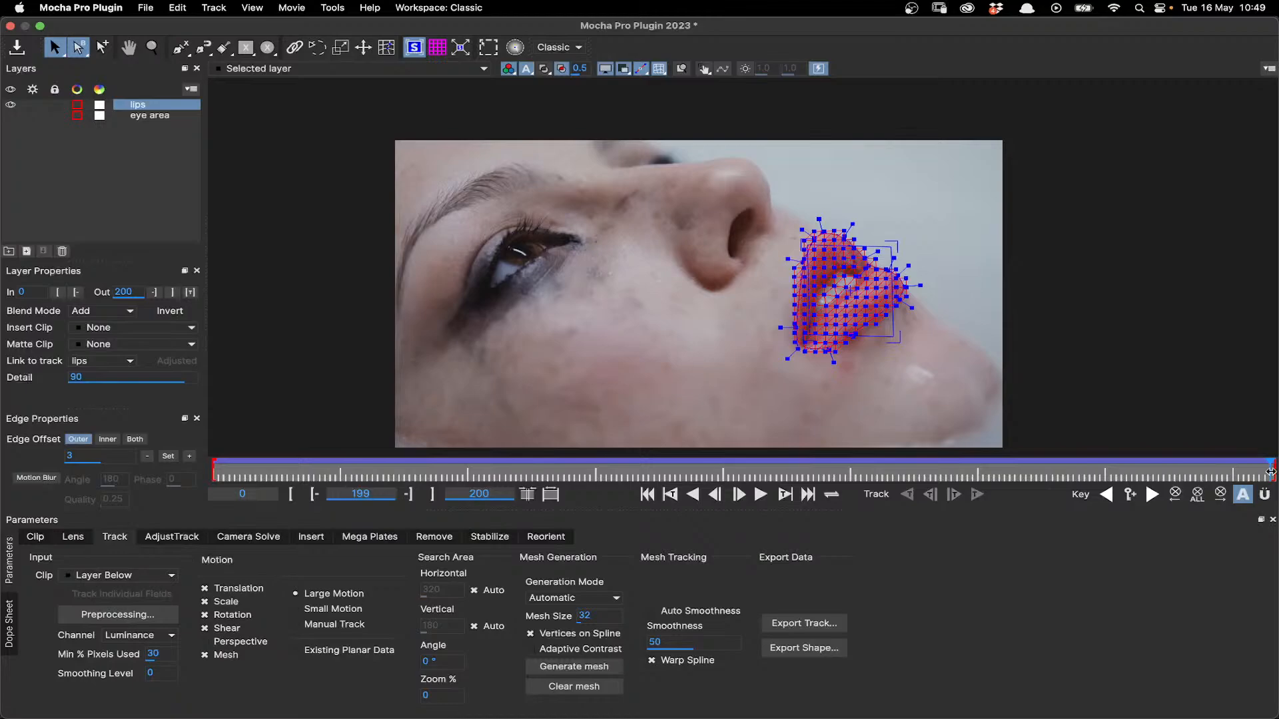
- Switch to Photoshop, show the Background layer of the mascara document, and add a new empty layer above the mascara group
left_click(612, 702)
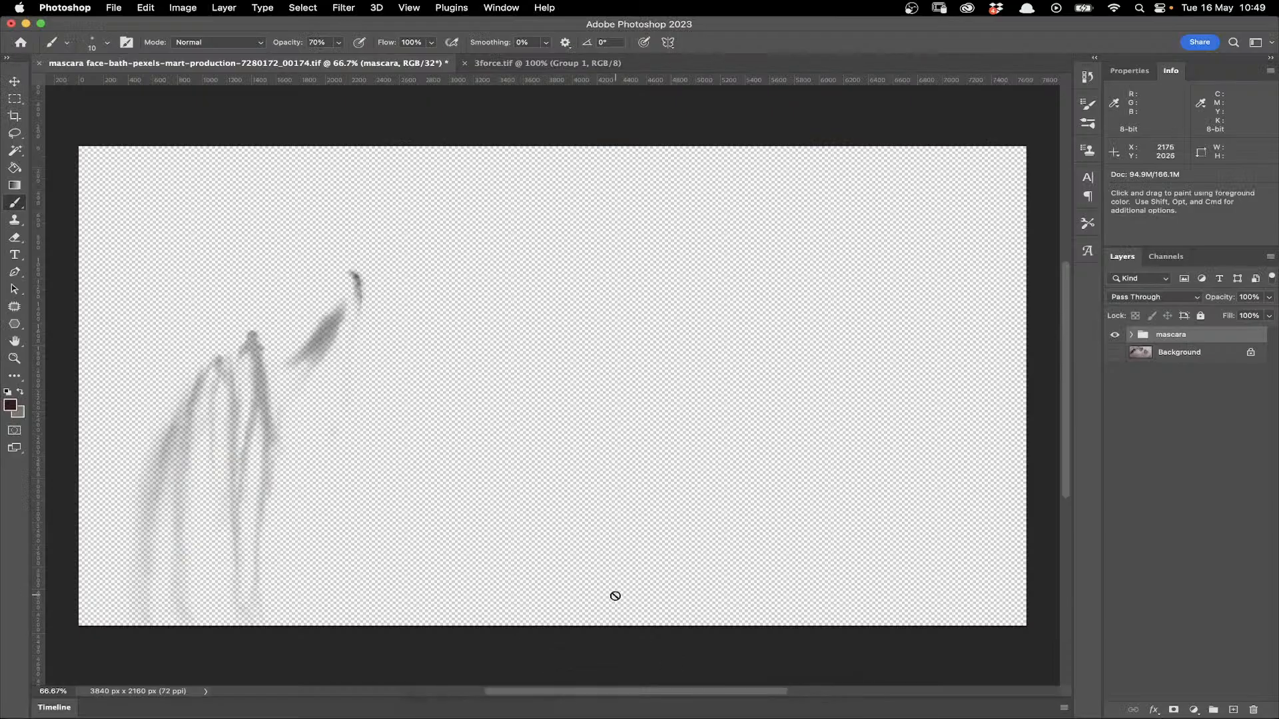
left_click(1114, 352)
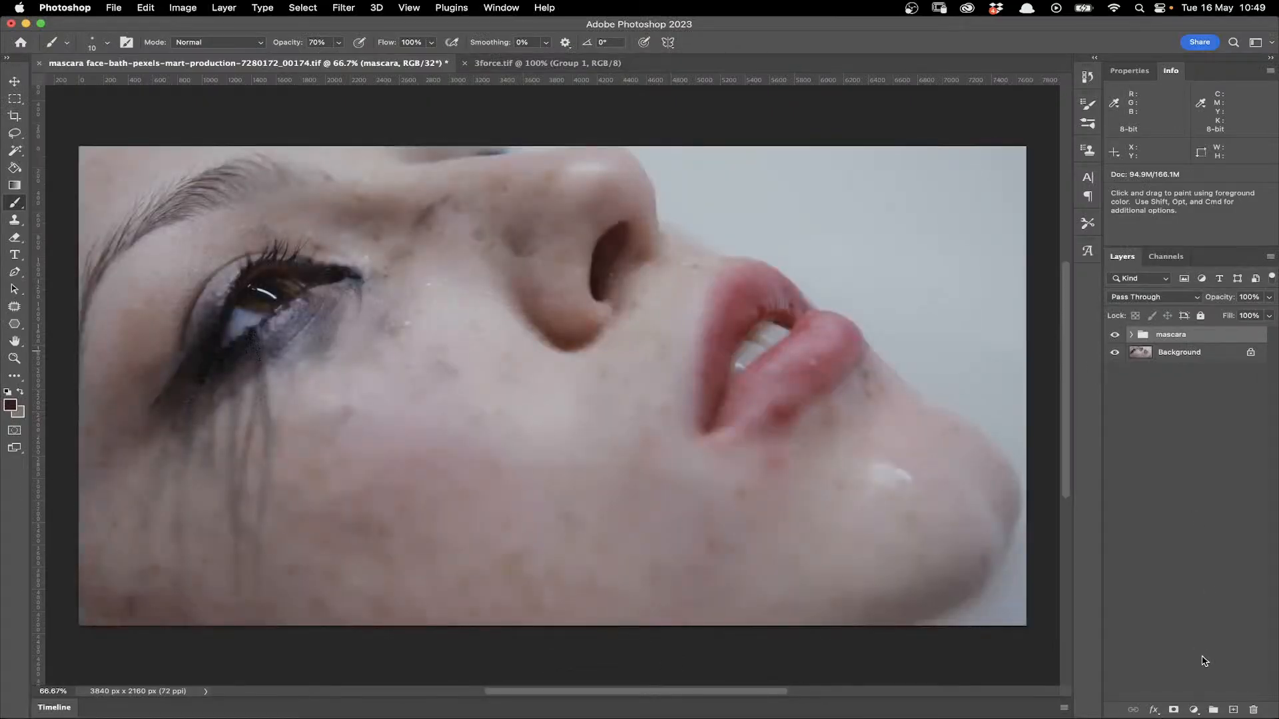
left_click(1234, 711)
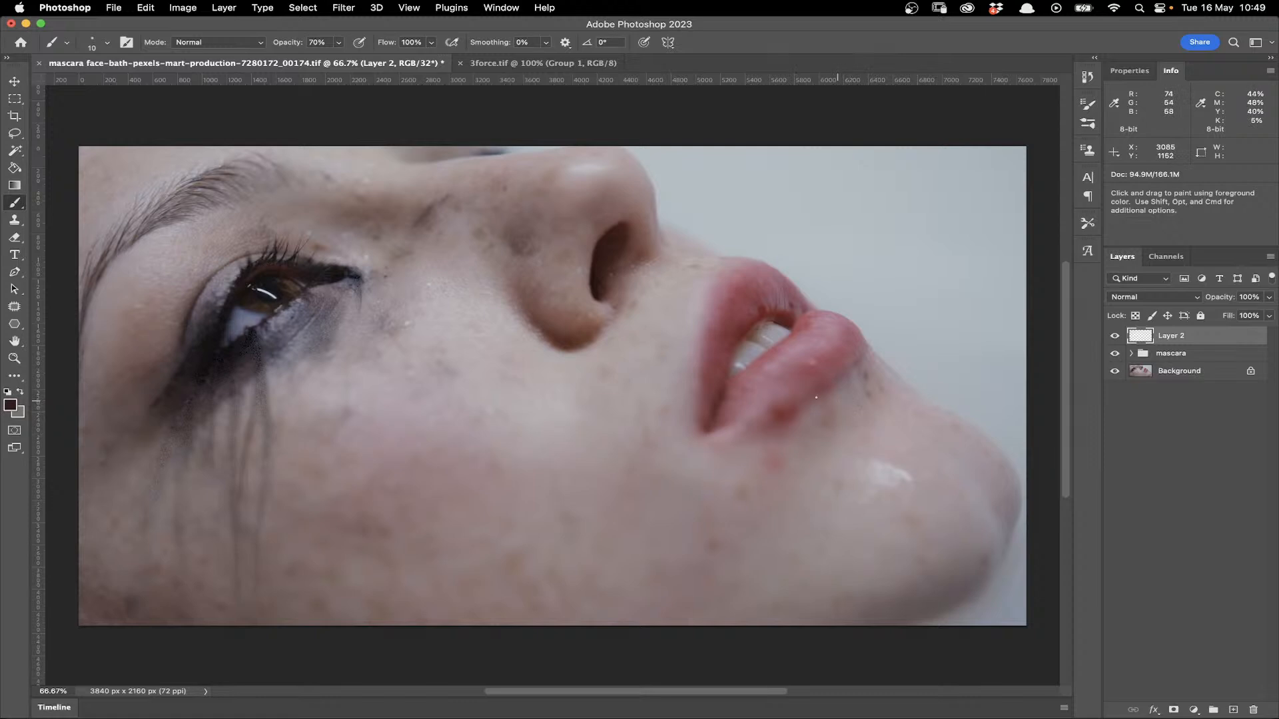
- Set the foreground to a red sampled from the upper lip and brush fine strokes on the lower lip on Layer 2
left_click(760, 287, "alt")
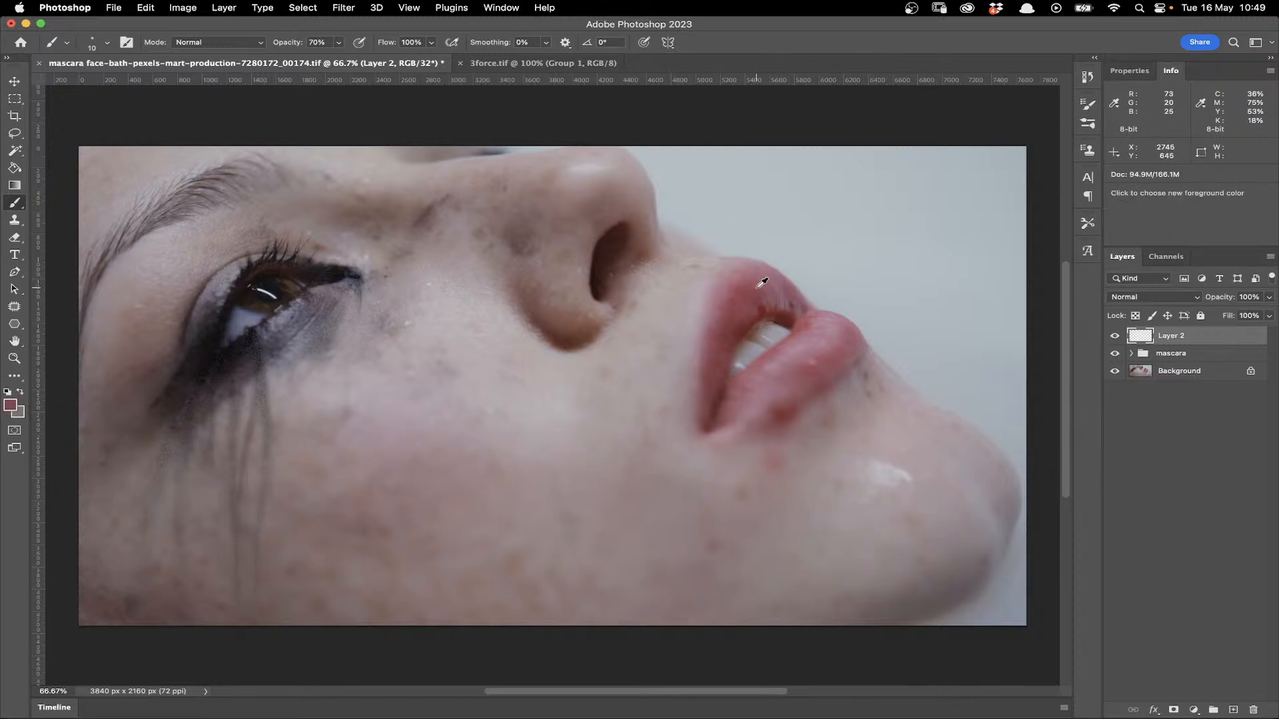
key("n")
left_click_drag(840, 654, 856, 647)
left_click(961, 341)
left_click_drag(778, 360, 810, 367)
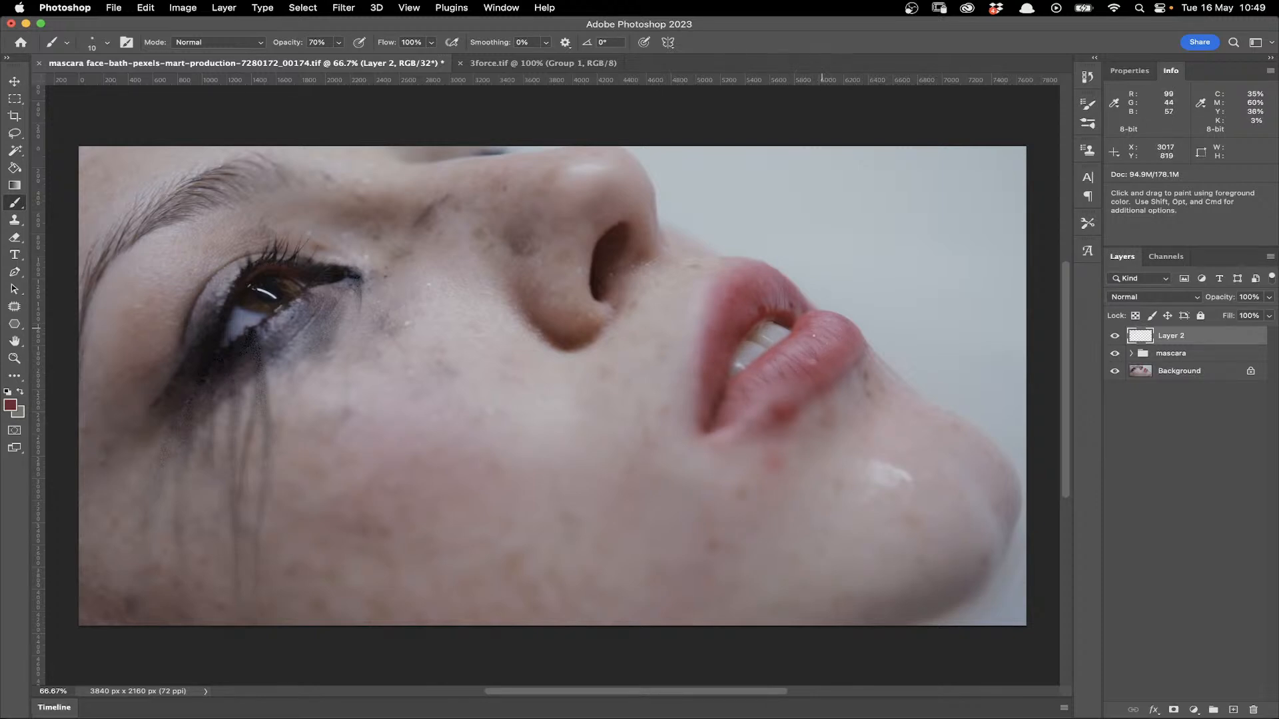
- Paint thin crease lines across the upper and lower lips on Layer 2, resampling darker and lighter lip tones between strokes
left_click(780, 300, "alt")
left_click(728, 395, "alt")
left_click(799, 345, "alt")
left_click(812, 339, "alt")
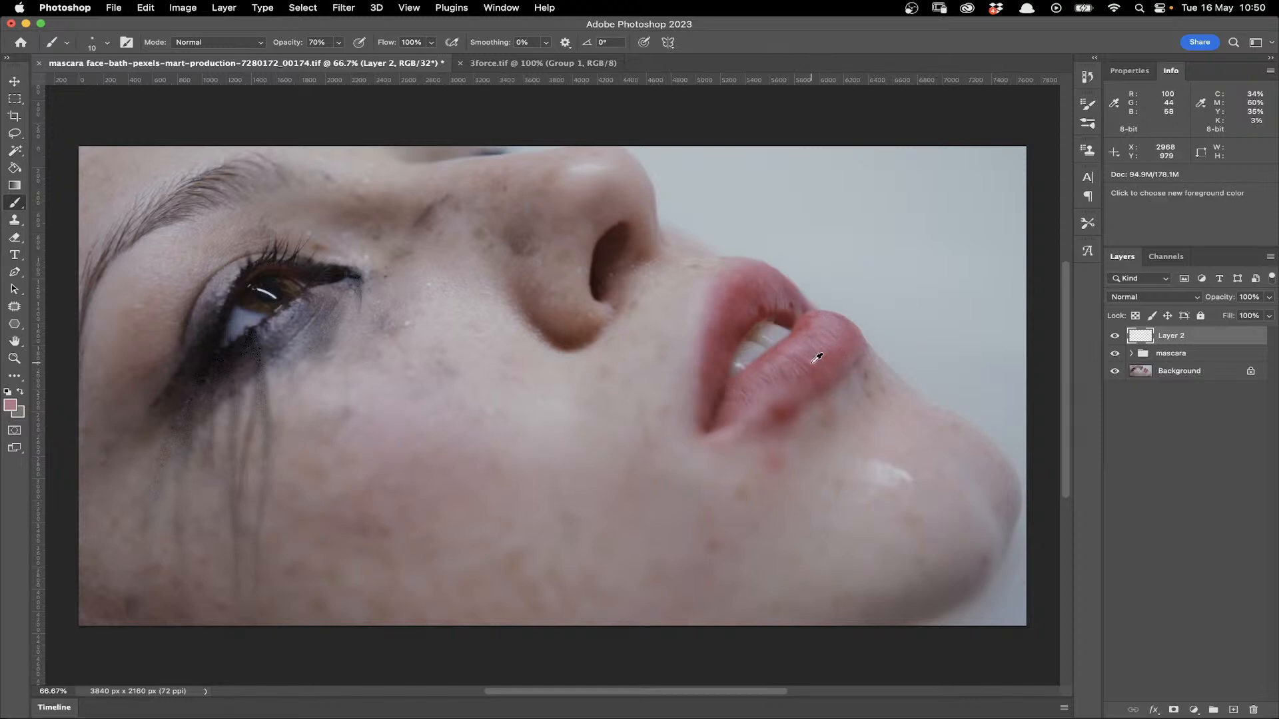
left_click(802, 352, "alt")
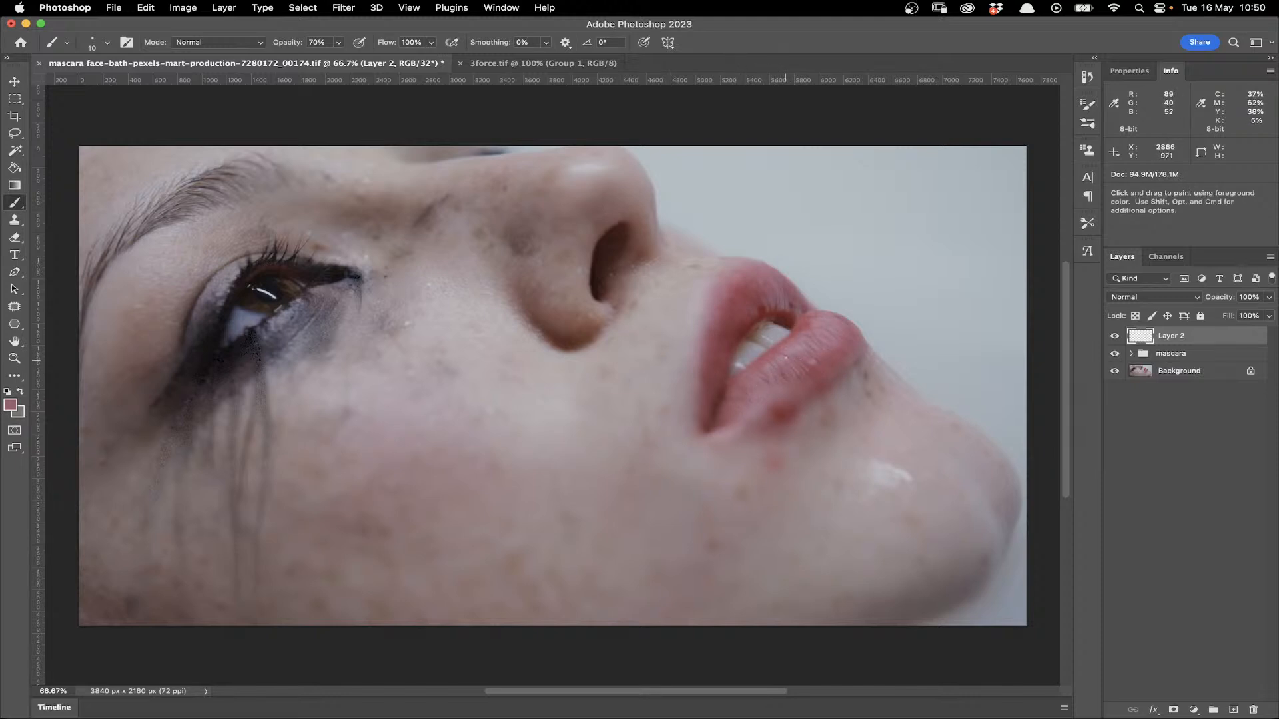
- Add more fine crease strokes to the upper lip, and toggle Layer 2's visibility off and on to compare the paintwork
left_click(773, 305, "alt")
left_click(766, 279, "alt")
left_click(779, 287, "alt")
left_click(1115, 337)
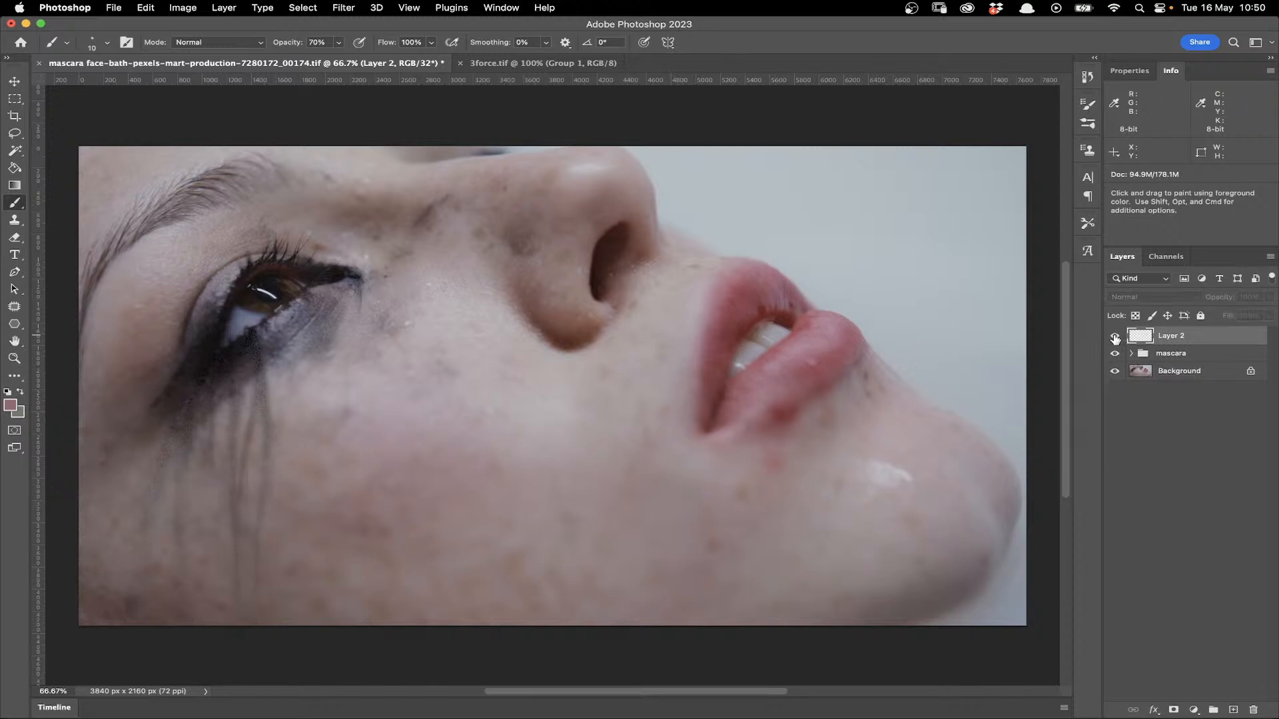
left_click(1115, 337)
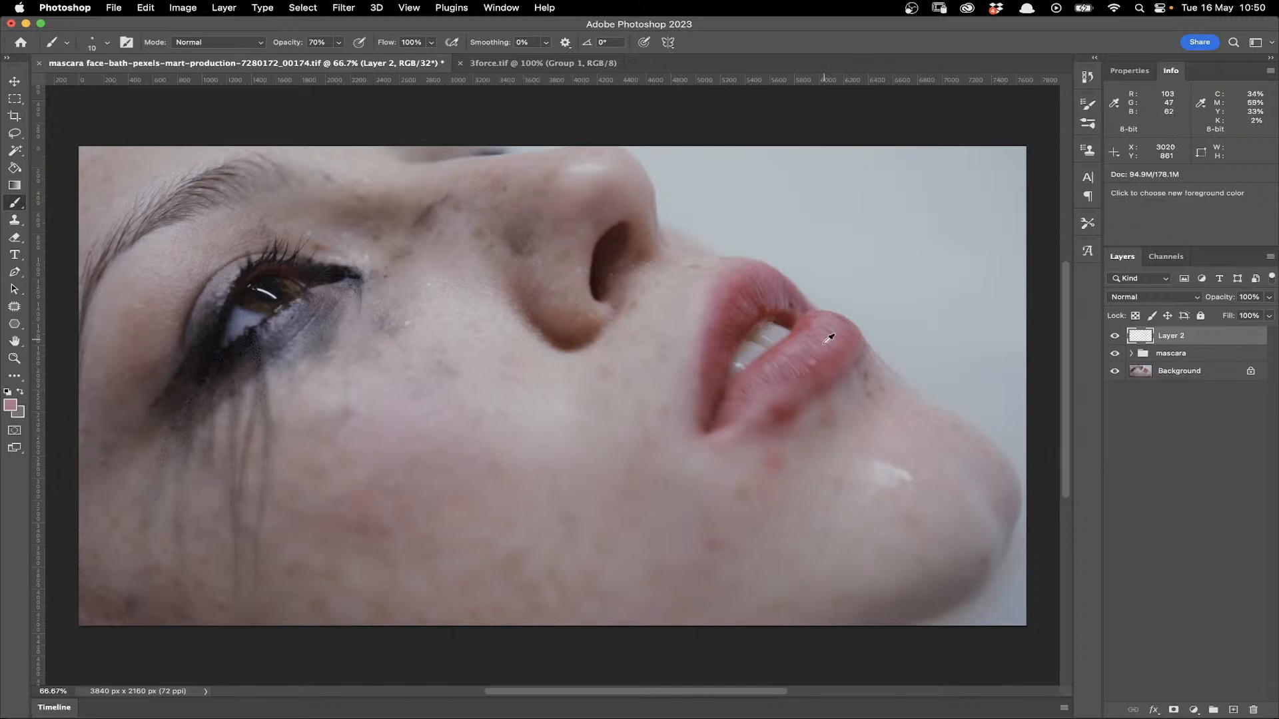
- Paint more fine crease strokes across the upper and lower lips on Layer 2, resampling lip tones between strokes
left_click(767, 365, "alt")
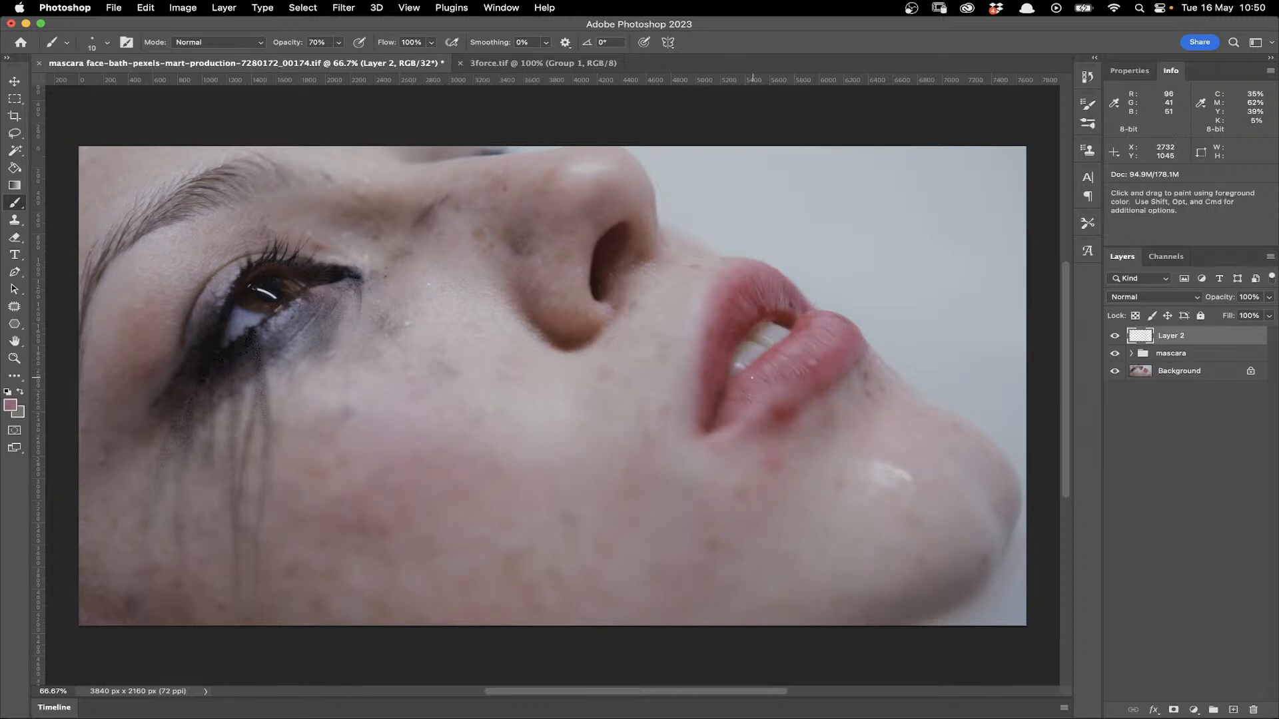
left_click(833, 318, "alt")
left_click(784, 290, "alt")
left_click(792, 303, "alt")
left_click(722, 337, "alt")
left_click(763, 286, "alt")
left_click(740, 318, "alt")
left_click(811, 388, "alt")
left_click(788, 292, "alt")
- Hide the Background layer and save the document to the computer's plates folder as a 32-bit uncompressed TIFF, replacing the existing mascara file
left_click(1115, 373)
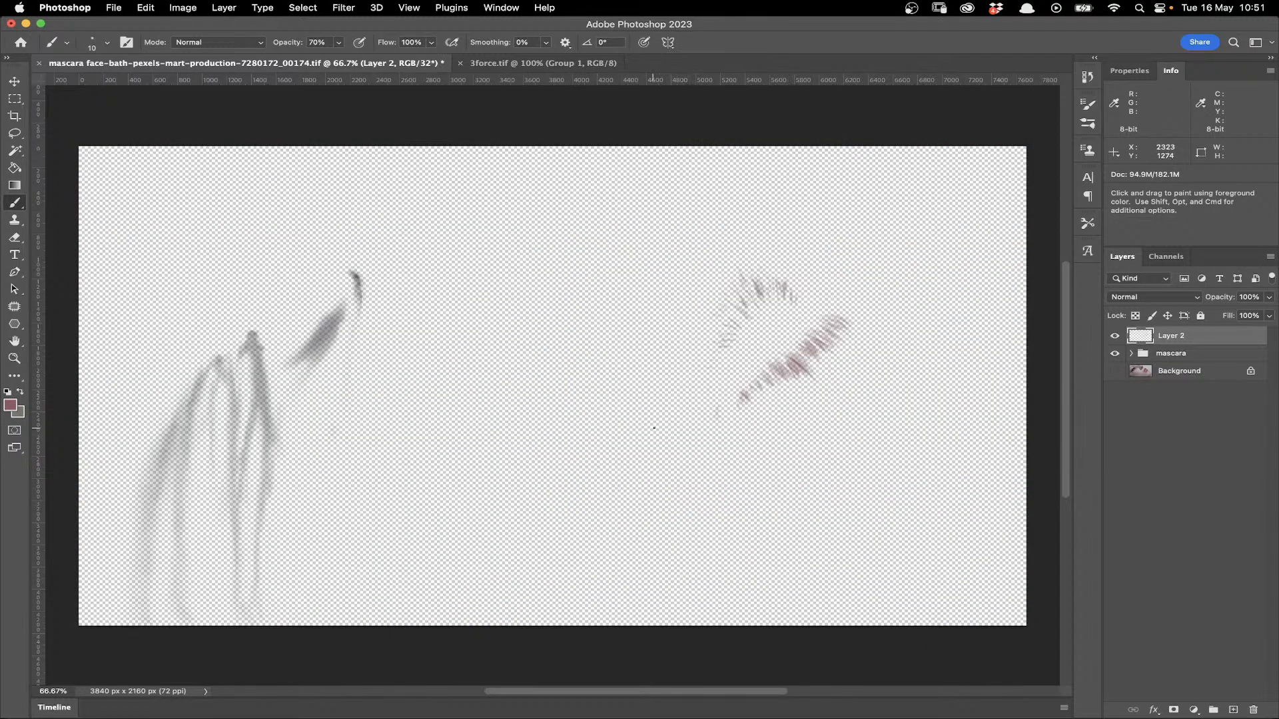
key("super+shift+s")
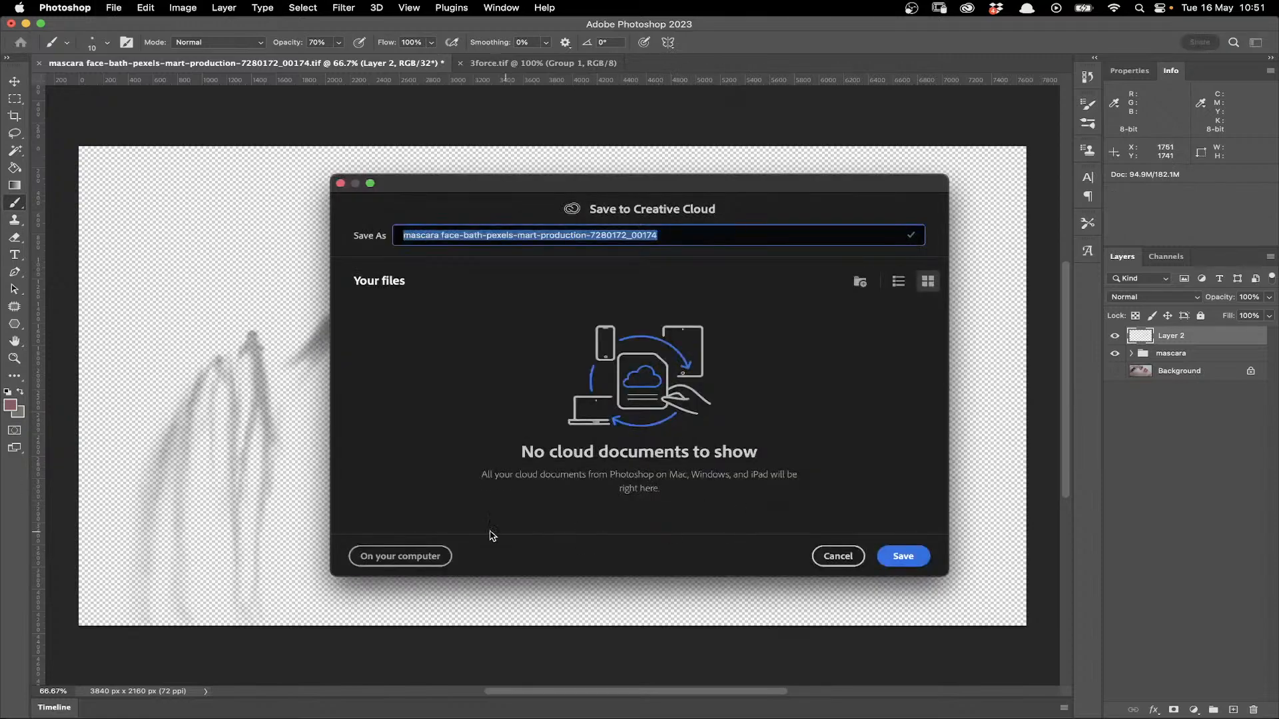
left_click(838, 556)
key("super+shift+s")
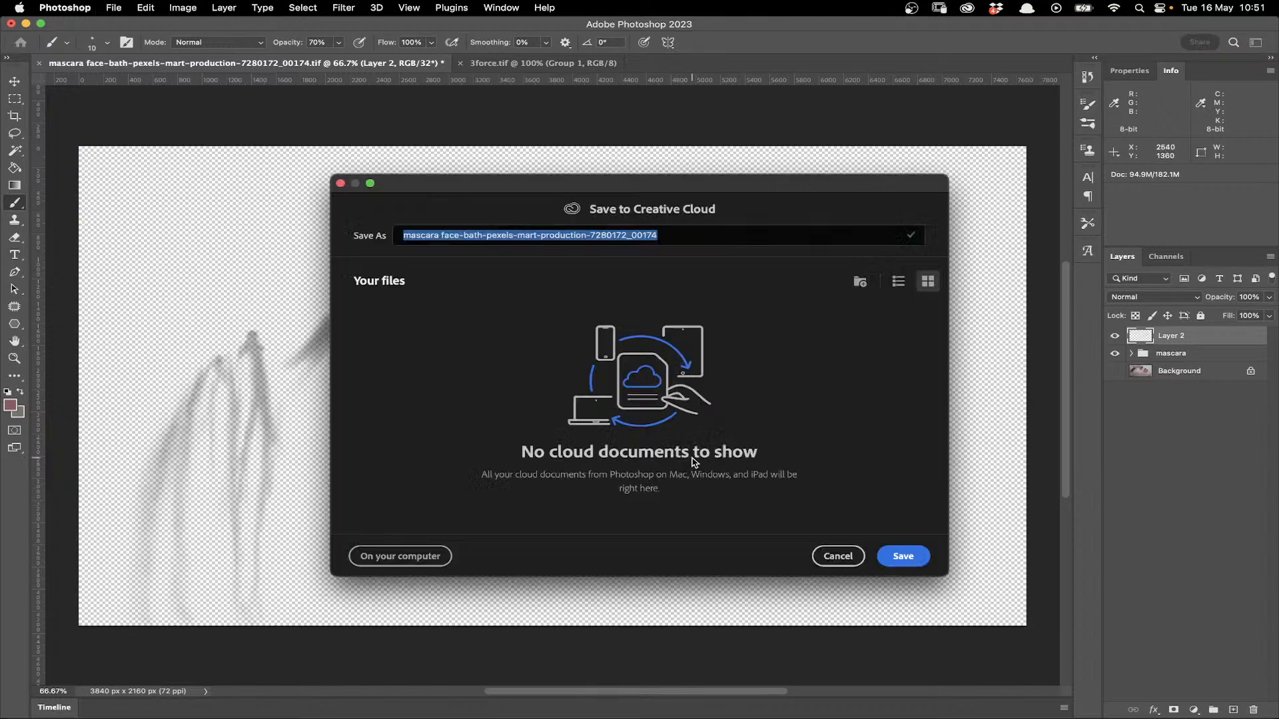
left_click(400, 557)
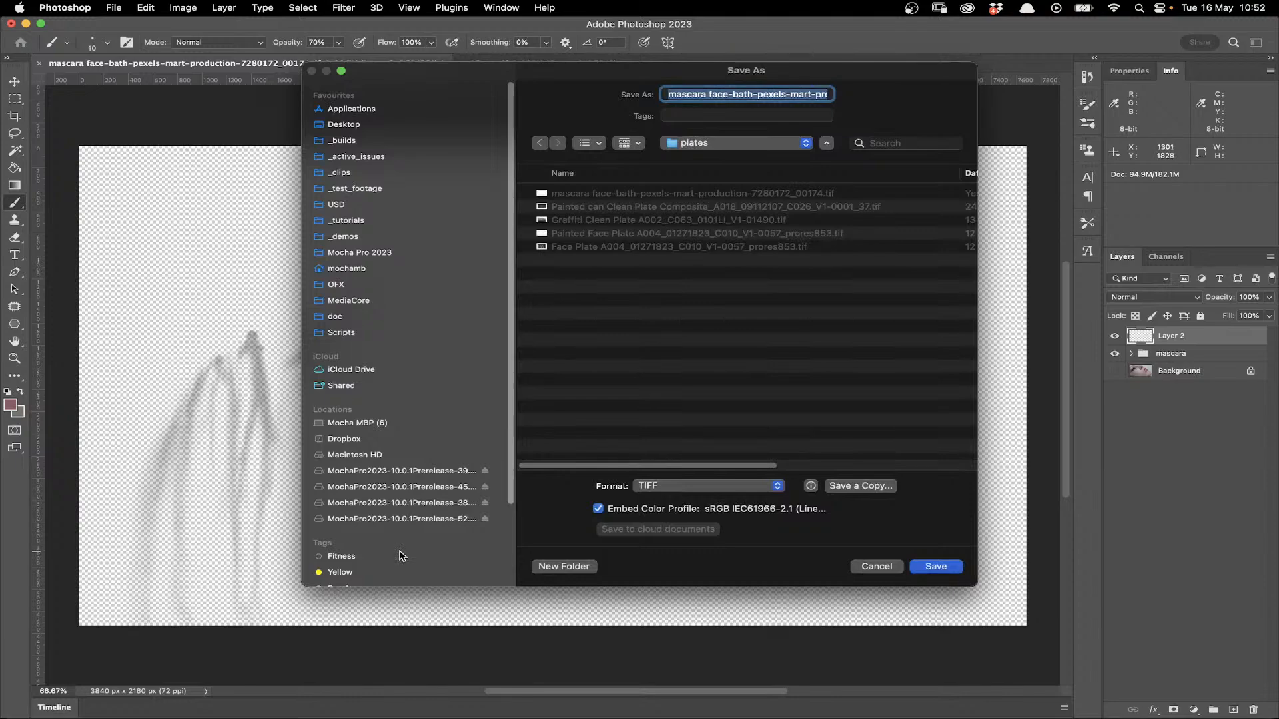
left_click(936, 566)
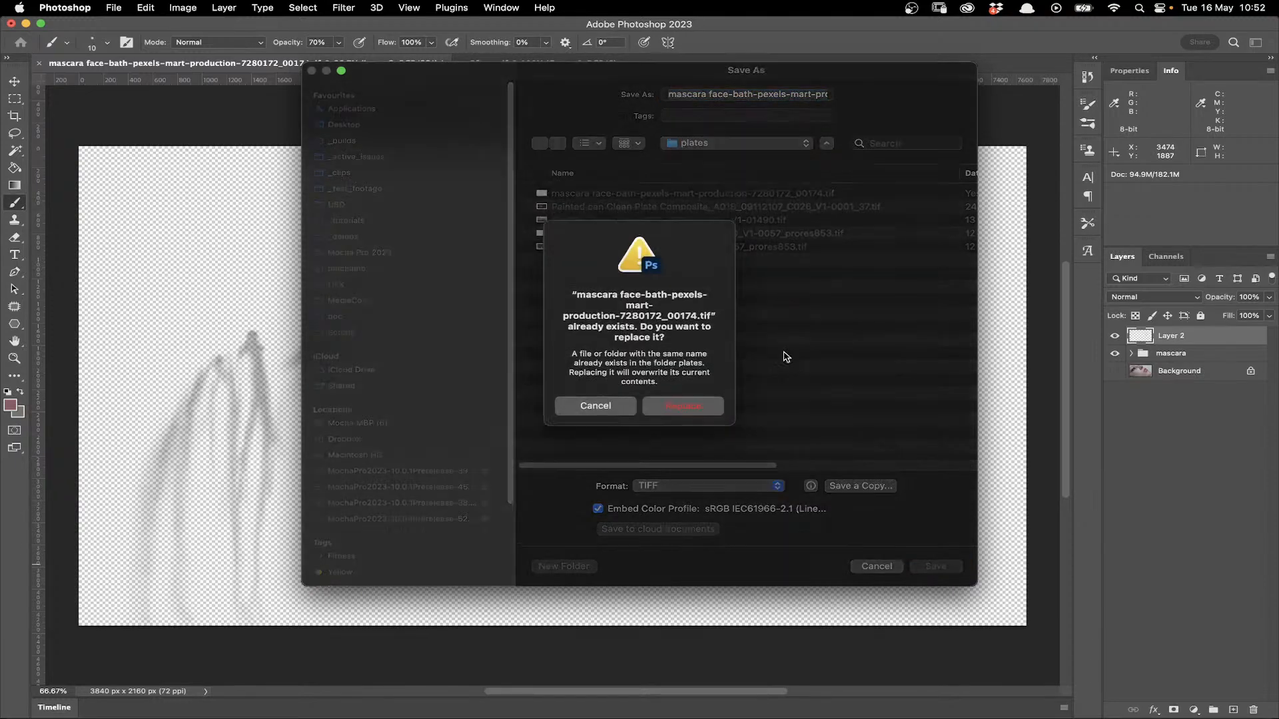
left_click(679, 405)
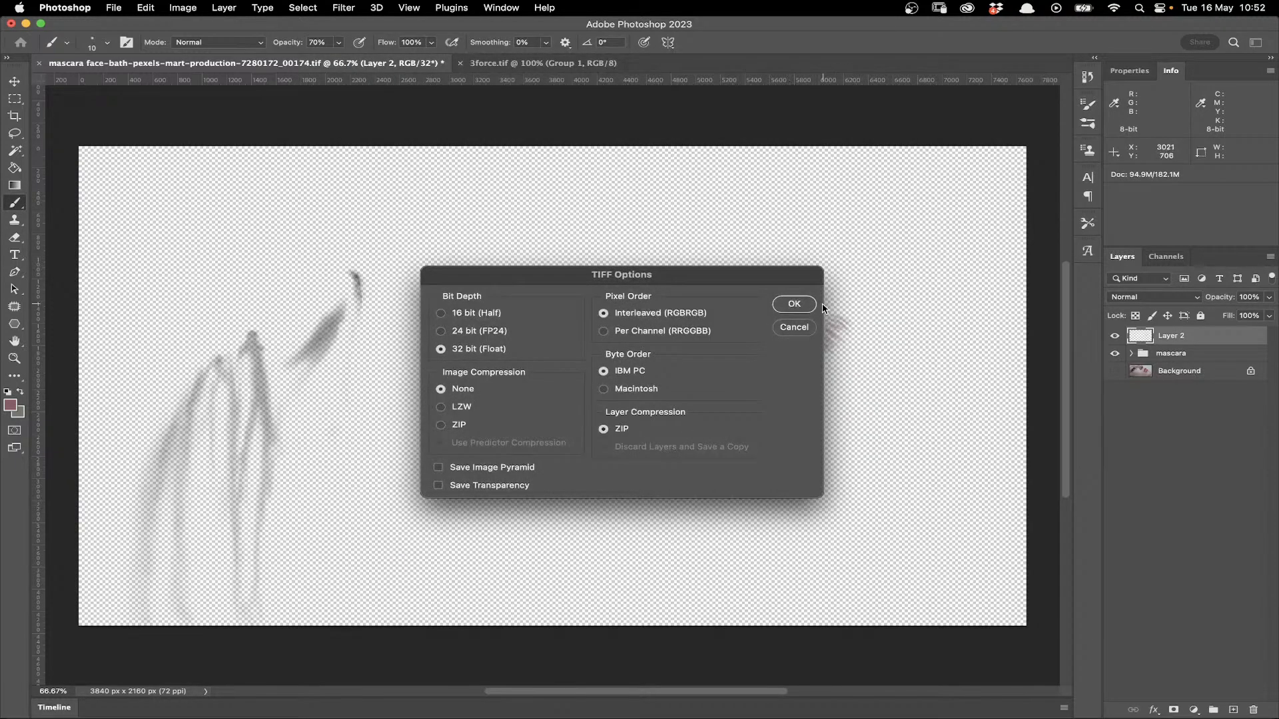
left_click(795, 304)
- Switch to Mocha Pro and close its window, saving the project changes
key("super+Tab")
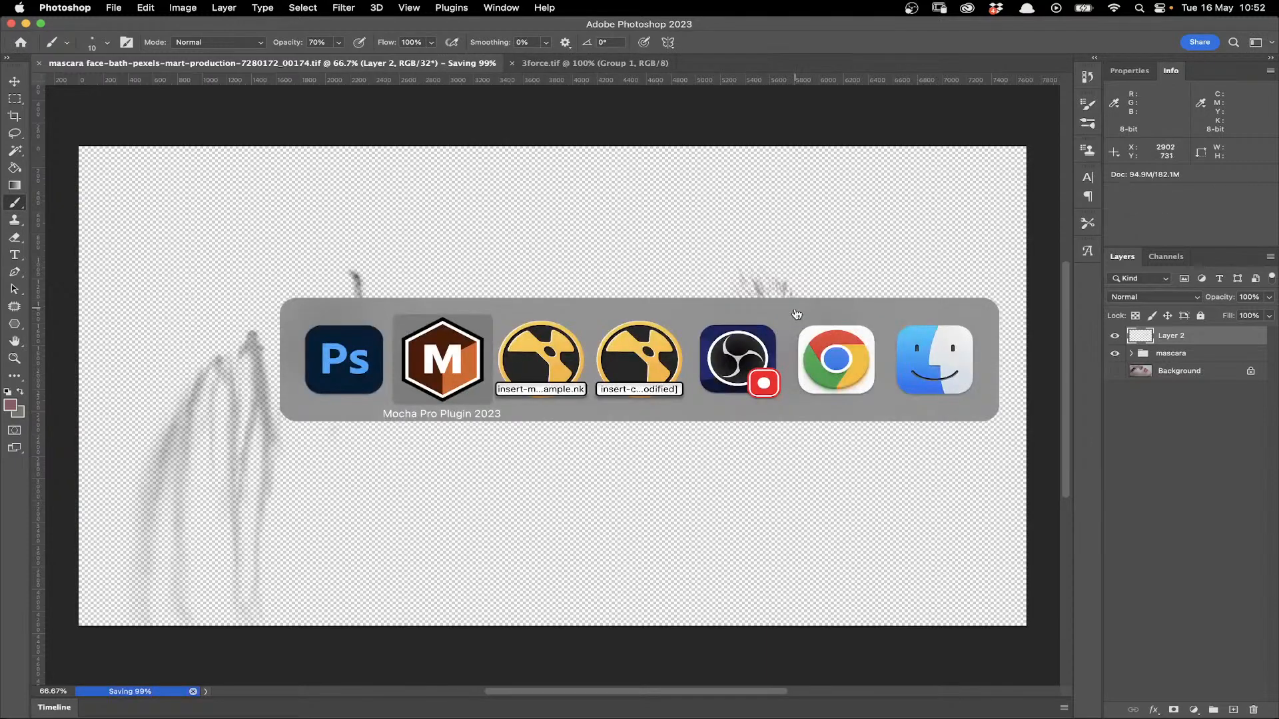
left_click(447, 377)
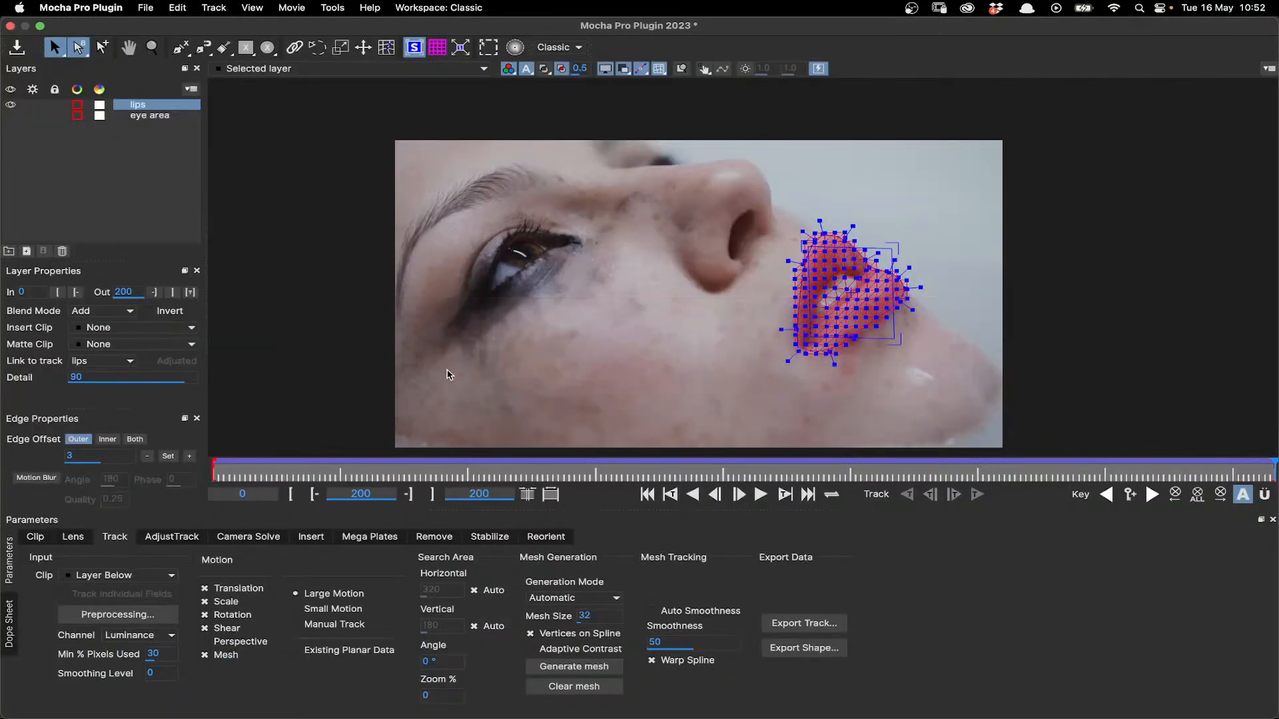
left_click(10, 25)
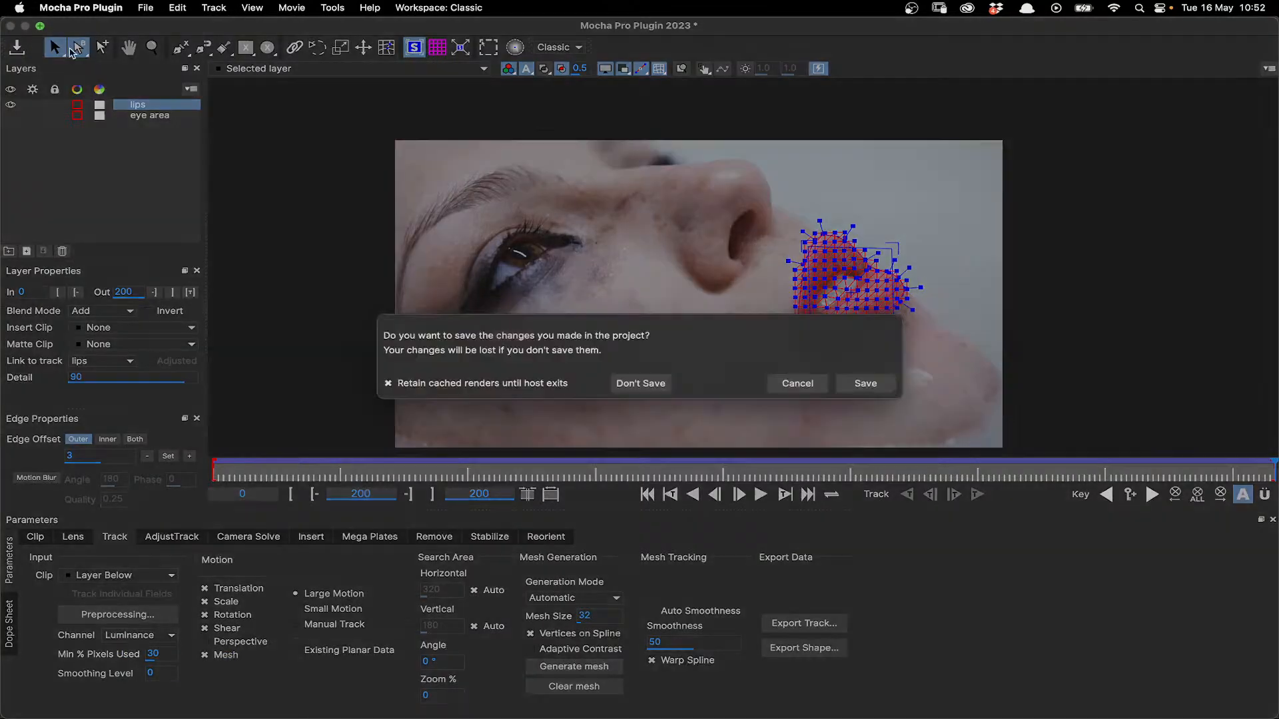
left_click(865, 384)
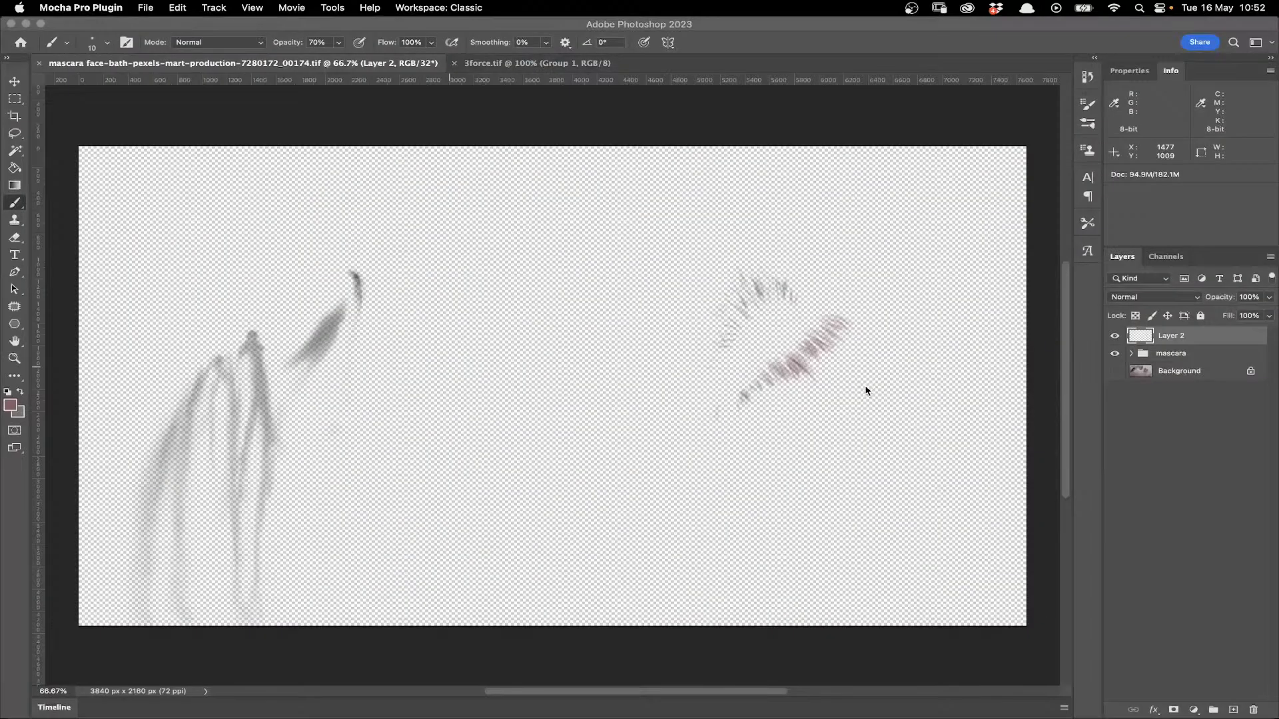
- Switch to Nuke, open the properties of the Read2 node holding the mascara image, and reload its file
key("super+Tab")
key("super+Tab")
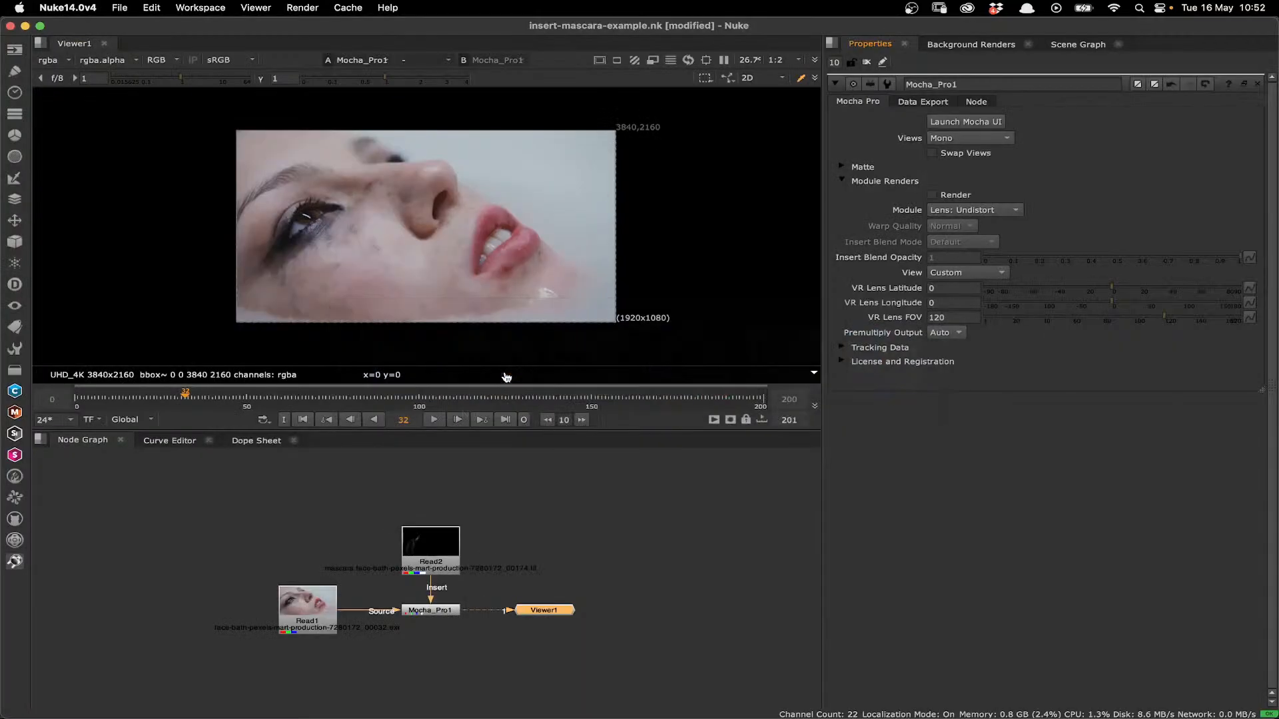
left_click(424, 542)
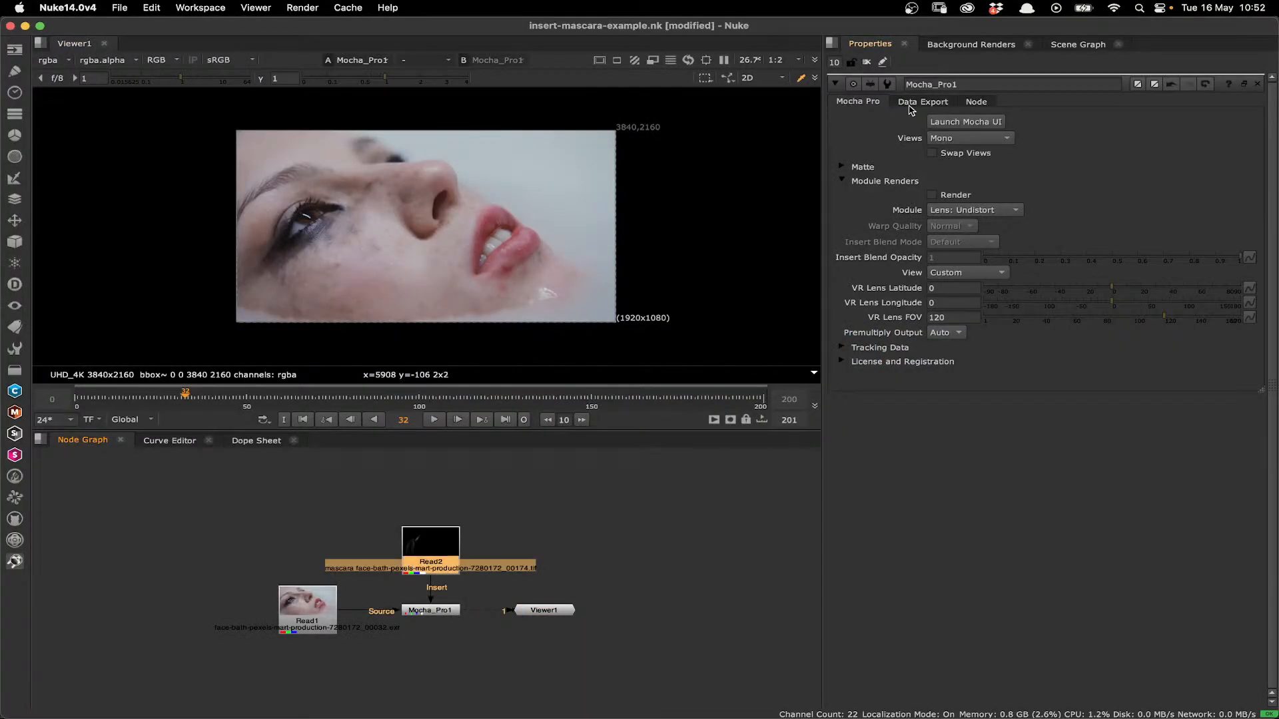
double_click(442, 535)
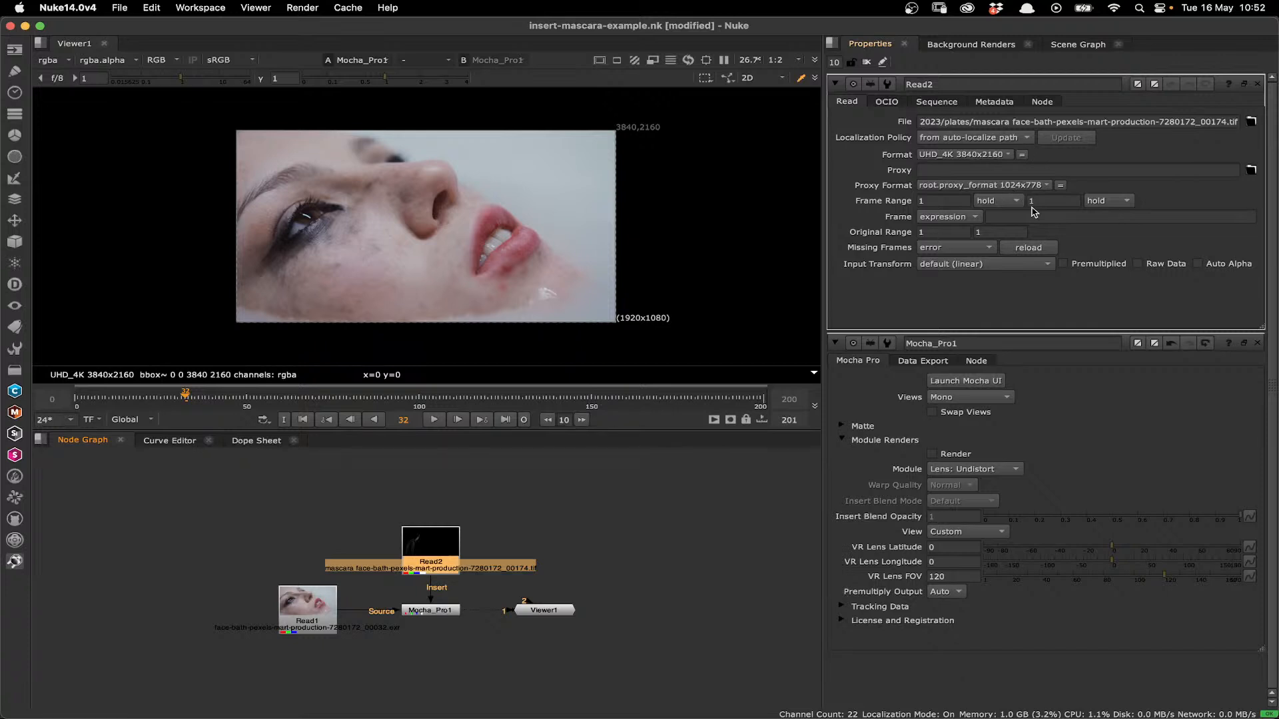
left_click(1038, 249)
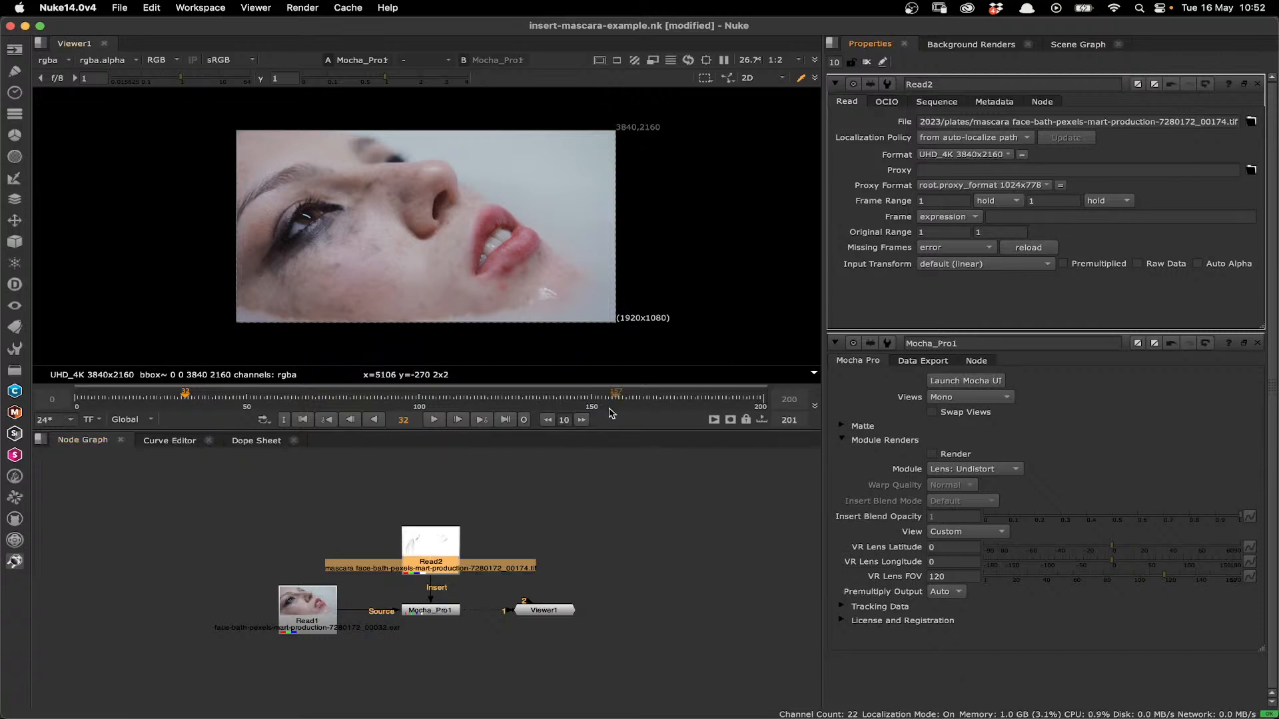
- Return to Photoshop and save over the mascara TIFF in the plates folder with Save Transparency enabled
key("super+Tab")
key("super+Tab")
left_click(492, 381)
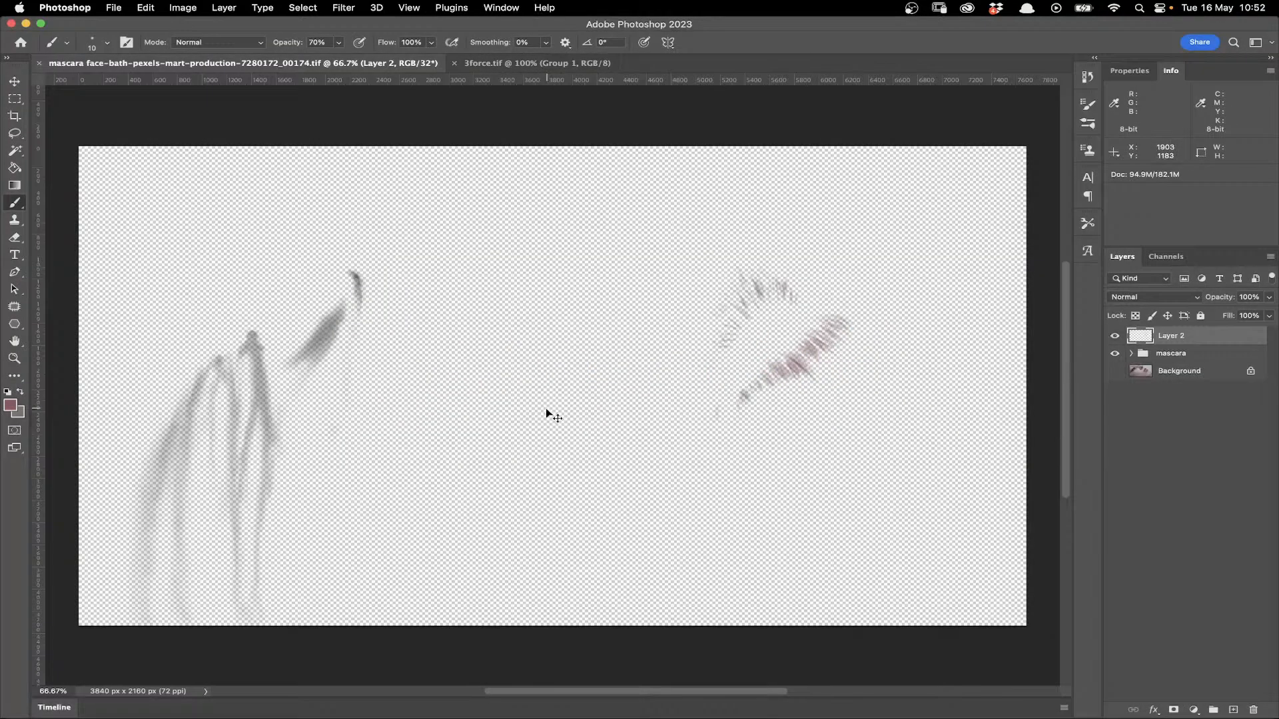
key("super+shift+s")
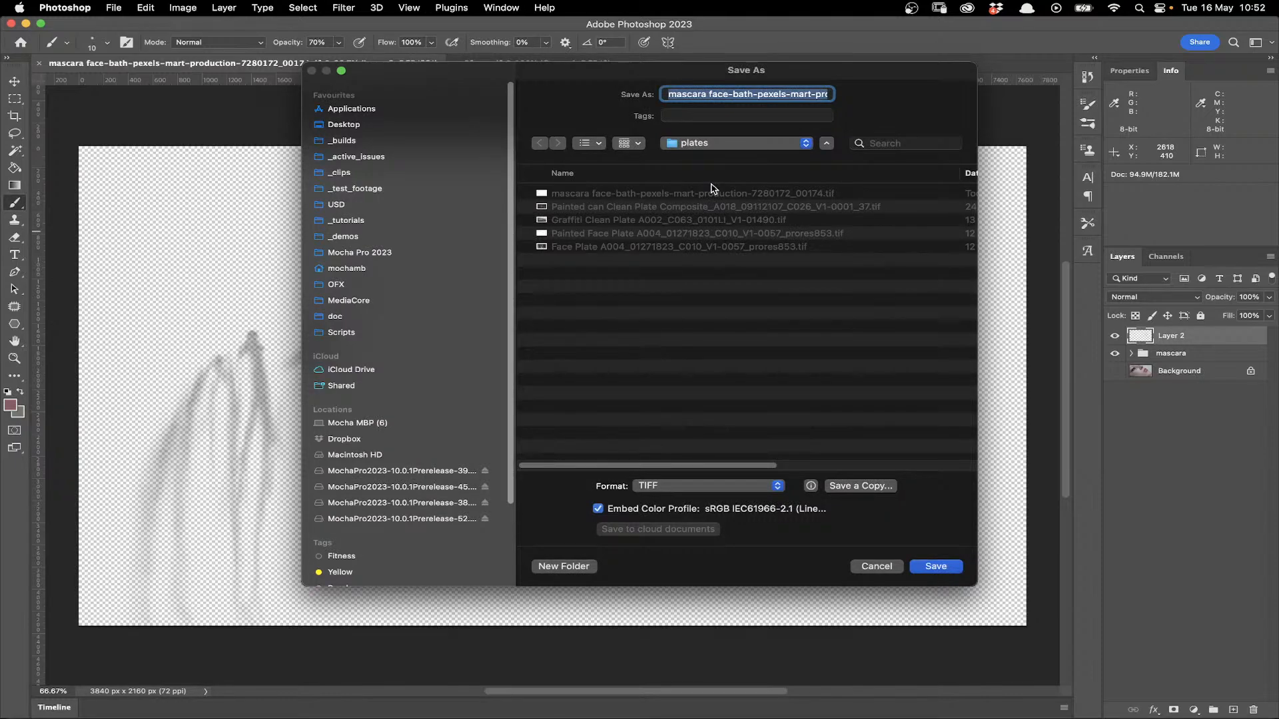
left_click(933, 566)
left_click(466, 487)
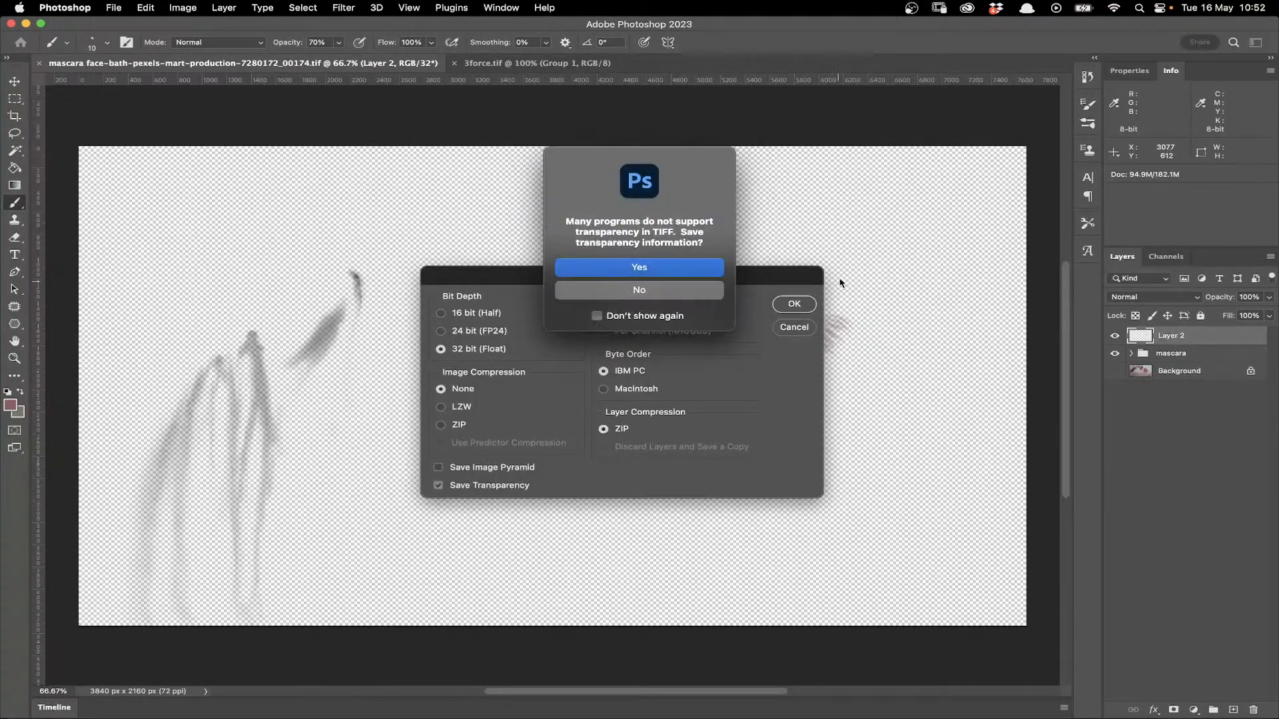
left_click(683, 274)
left_click(794, 304)
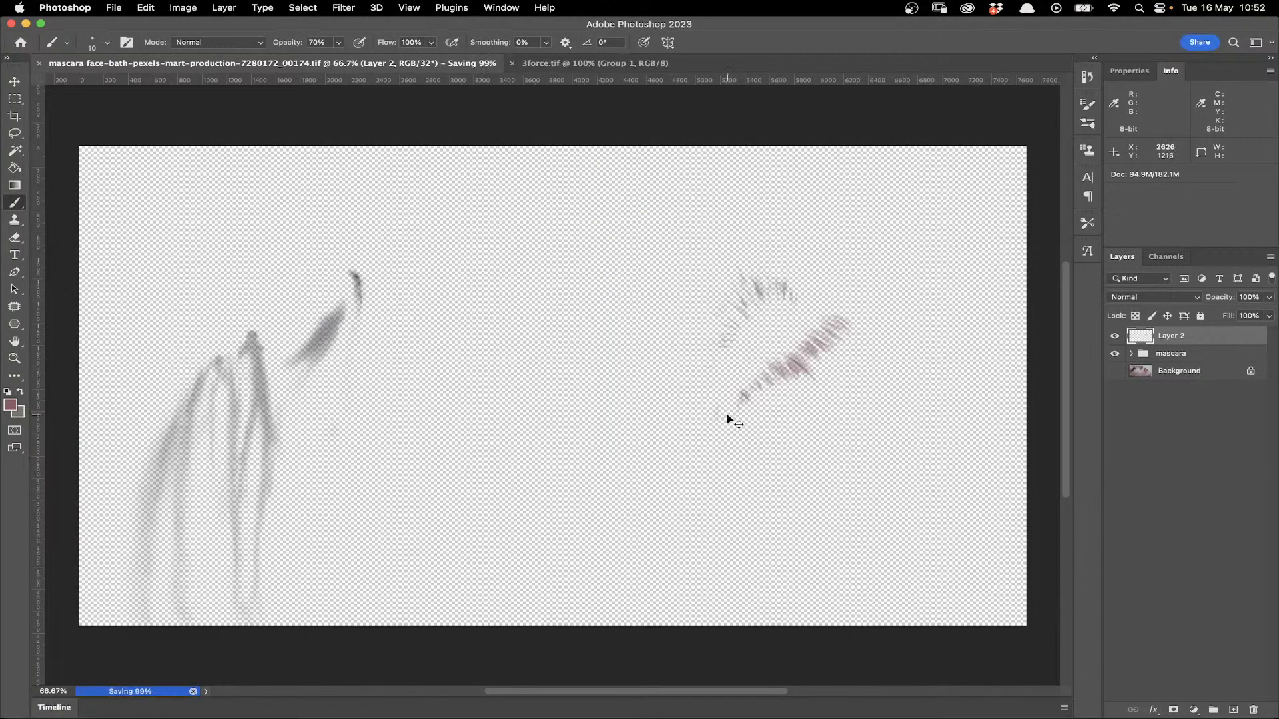
- Switch to Nuke, reload the Read2 node's file, and launch the Mocha UI past its welcome screen
key("super+Tab")
left_click(496, 370)
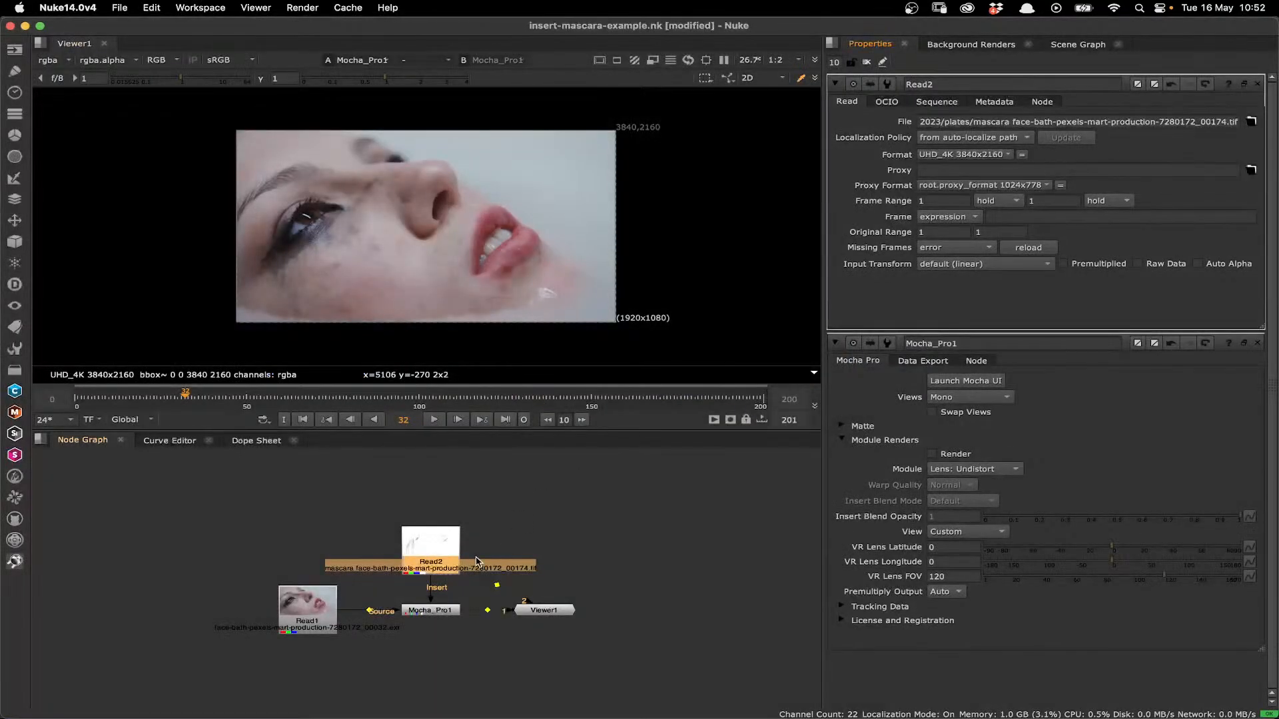
left_click(1028, 247)
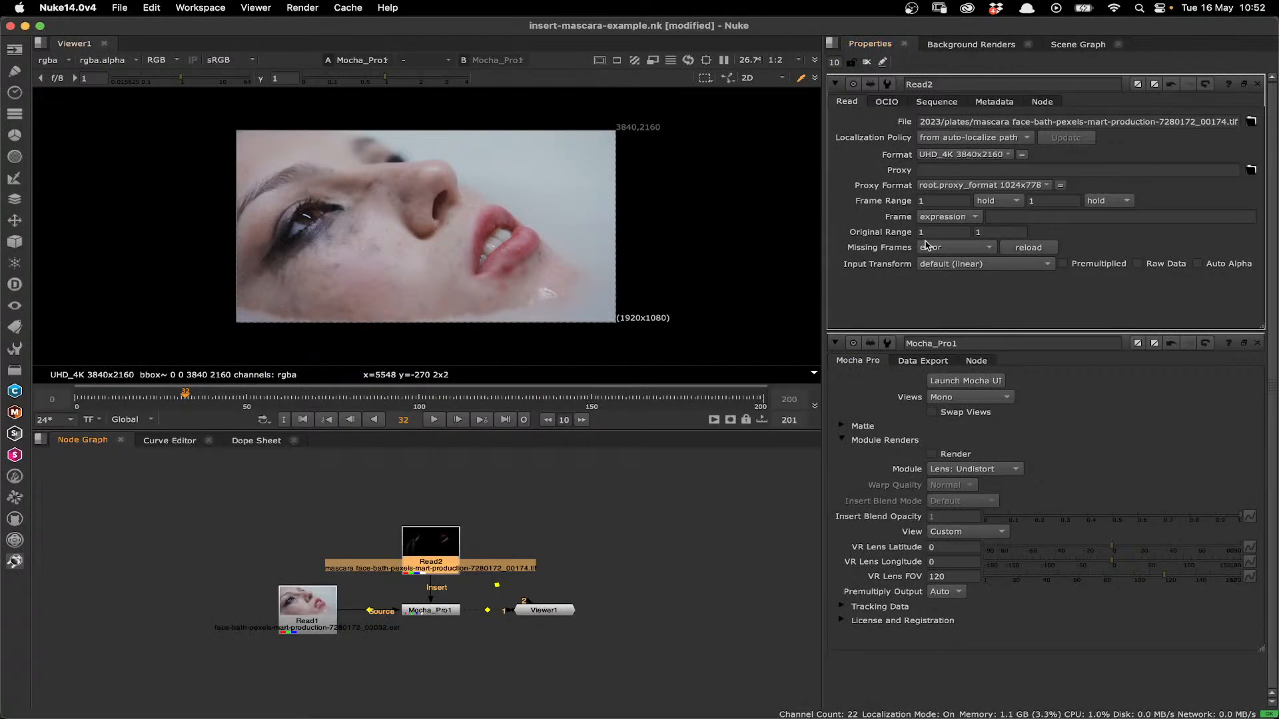
left_click(974, 381)
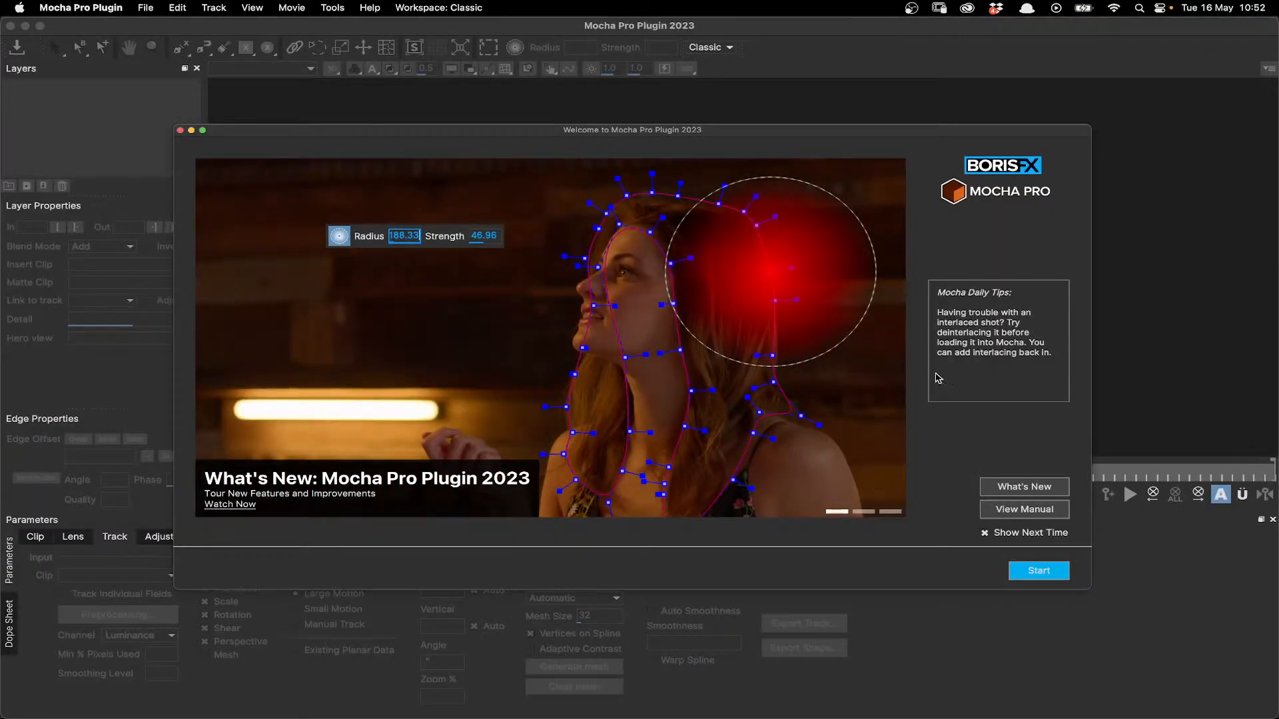
left_click(1043, 572)
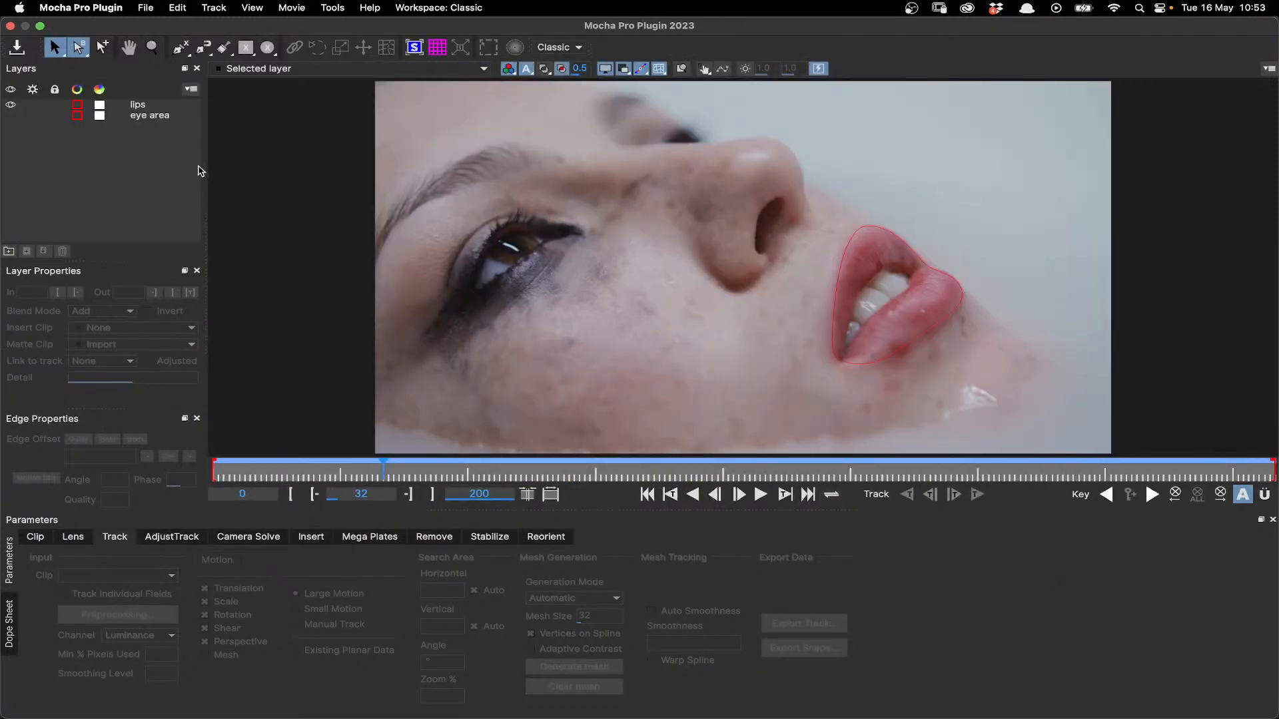
- In the Insert module, set the lips layer's insert clip to Insert Layer and go to the keyframe at frame 174
left_click(325, 540)
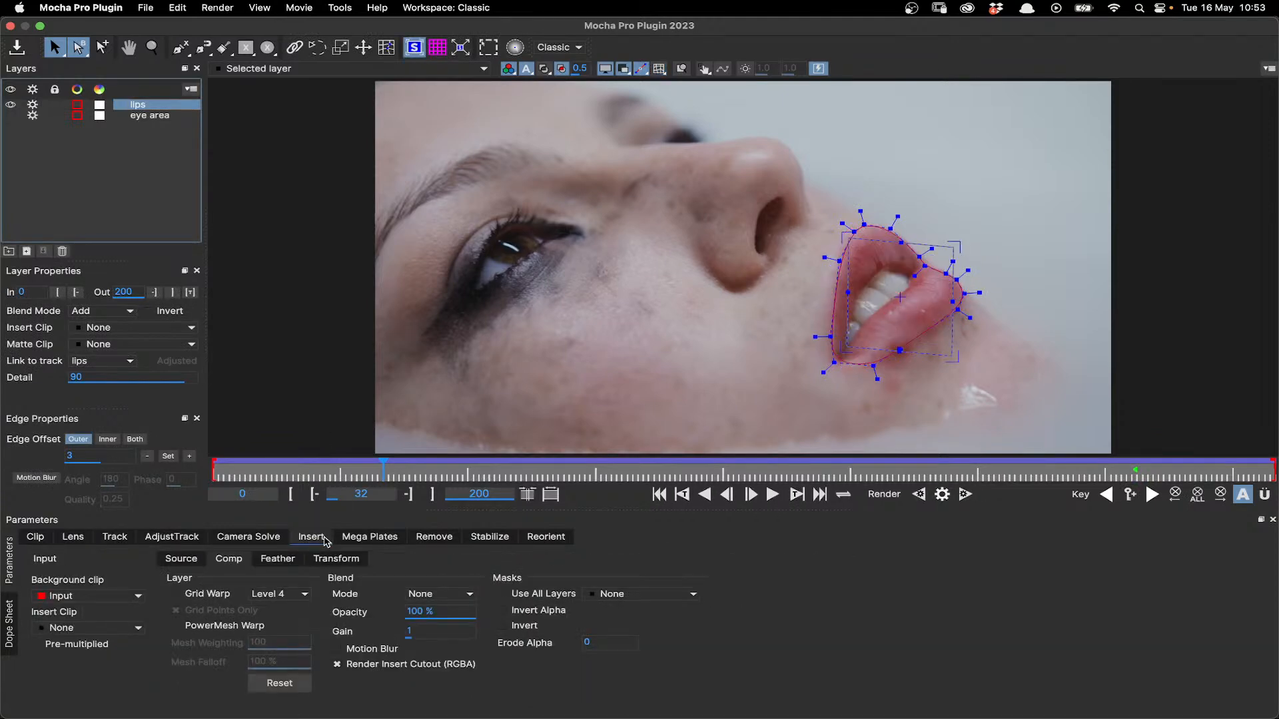
left_click(133, 327)
left_click(140, 368)
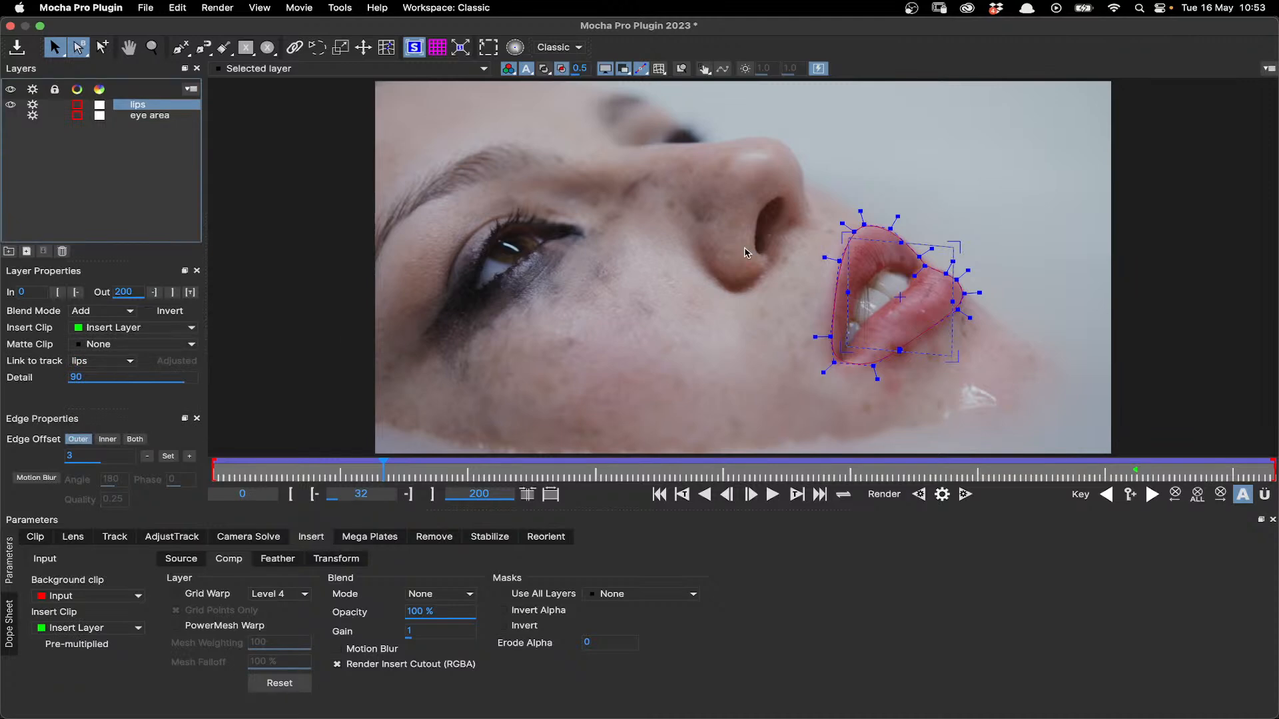
left_click(1153, 495)
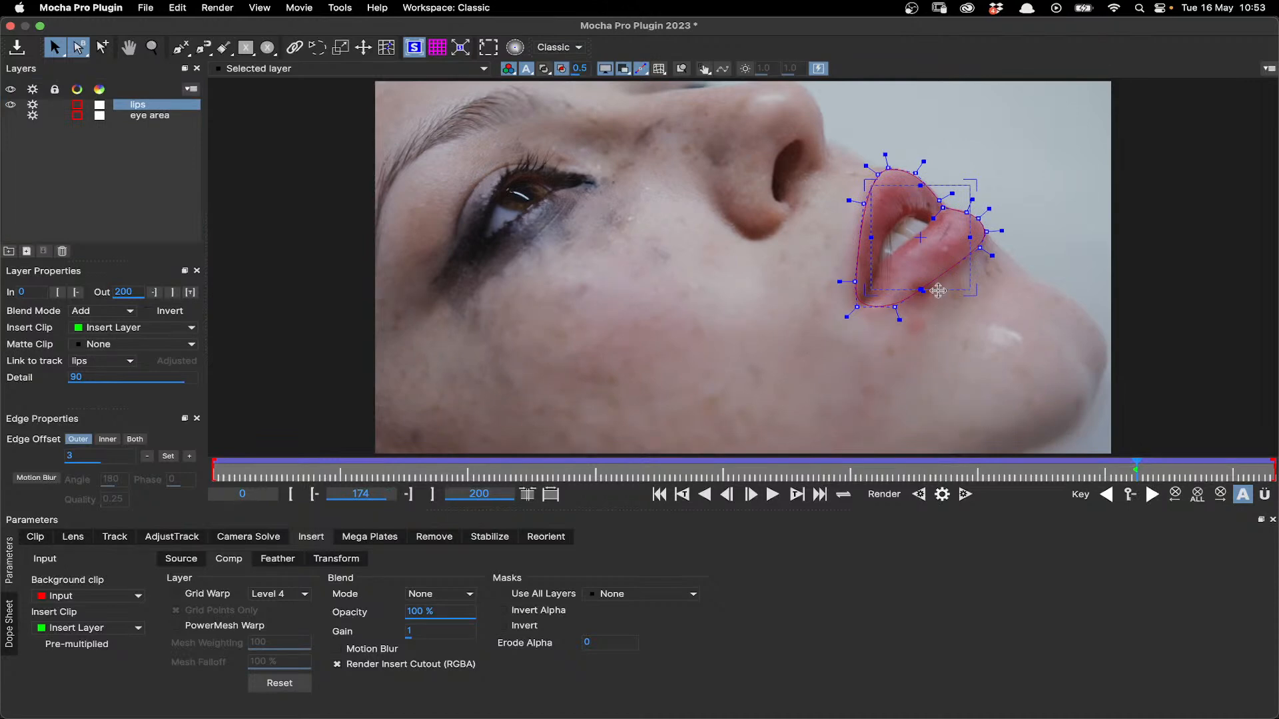
- Stretch the edges of the lips layer's surface outward until it surrounds the whole lips shape
left_click_drag(938, 295, 938, 315)
left_click_drag(867, 221, 809, 227)
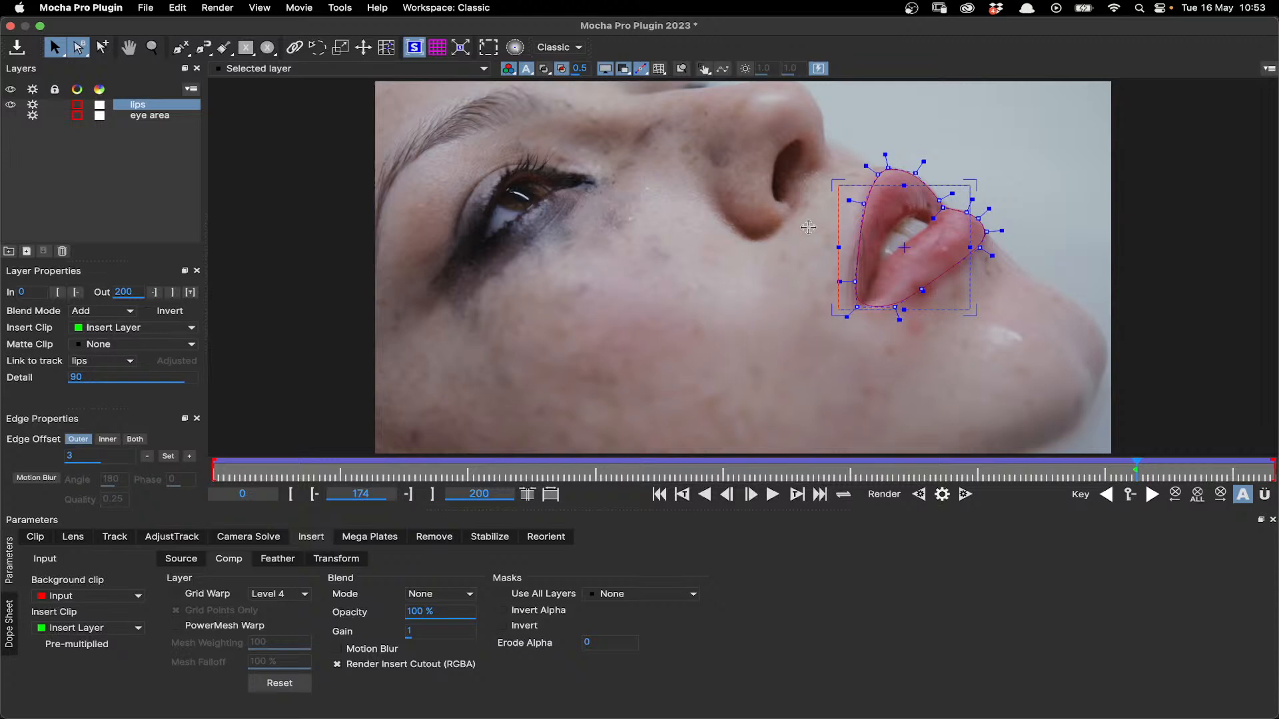
left_click_drag(967, 273, 988, 274)
left_click_drag(946, 186, 940, 148)
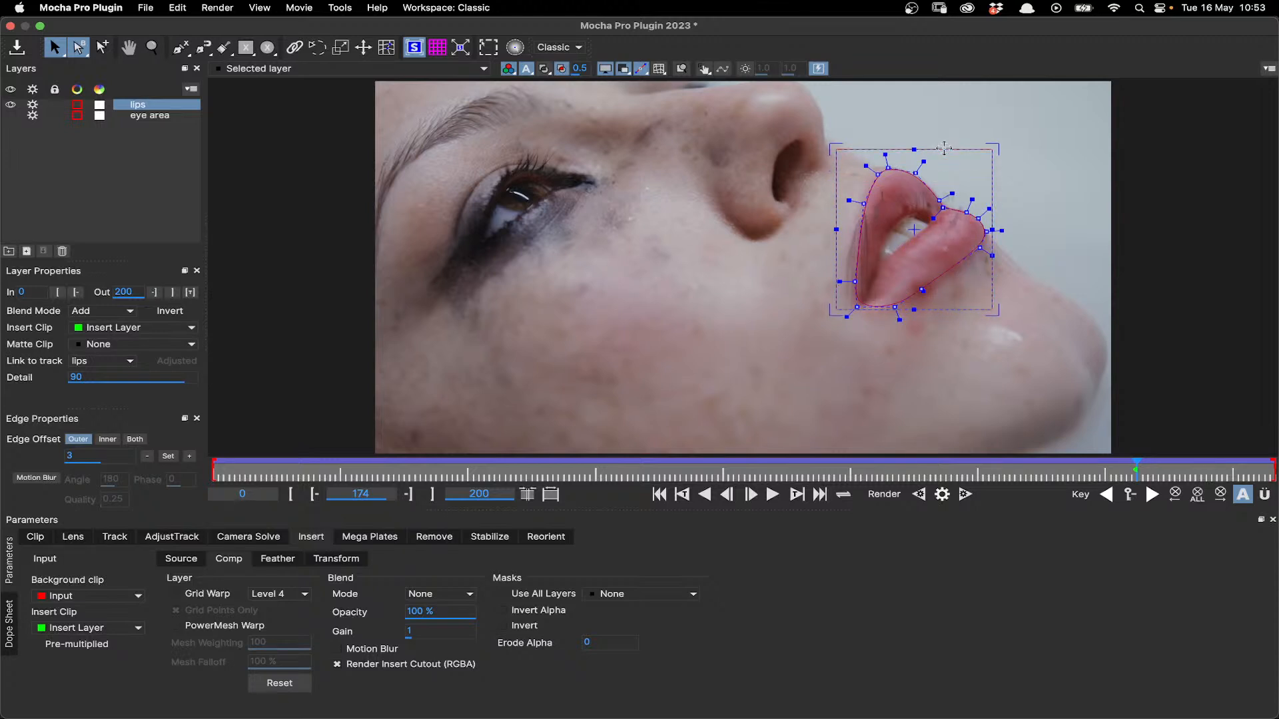
left_click_drag(945, 310, 943, 320)
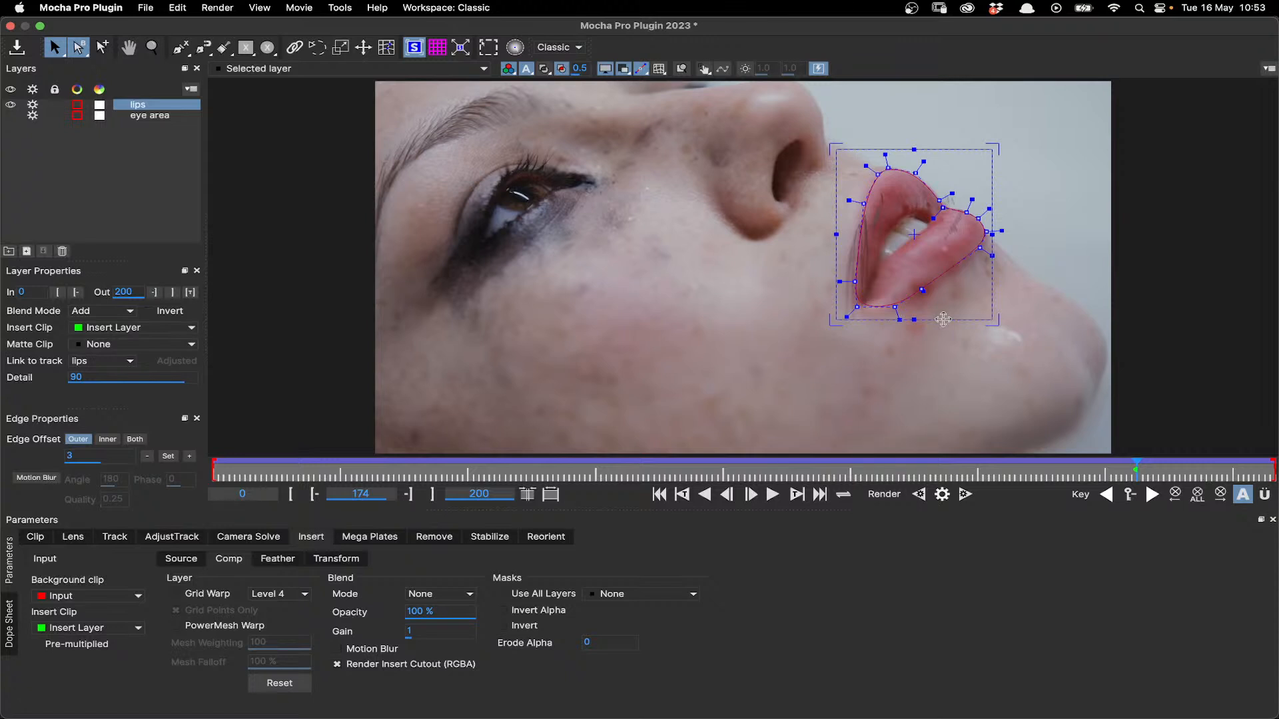
- Expand the lips layer's surface to the full image frame and open the insert's source region of interest settings
left_click(457, 52)
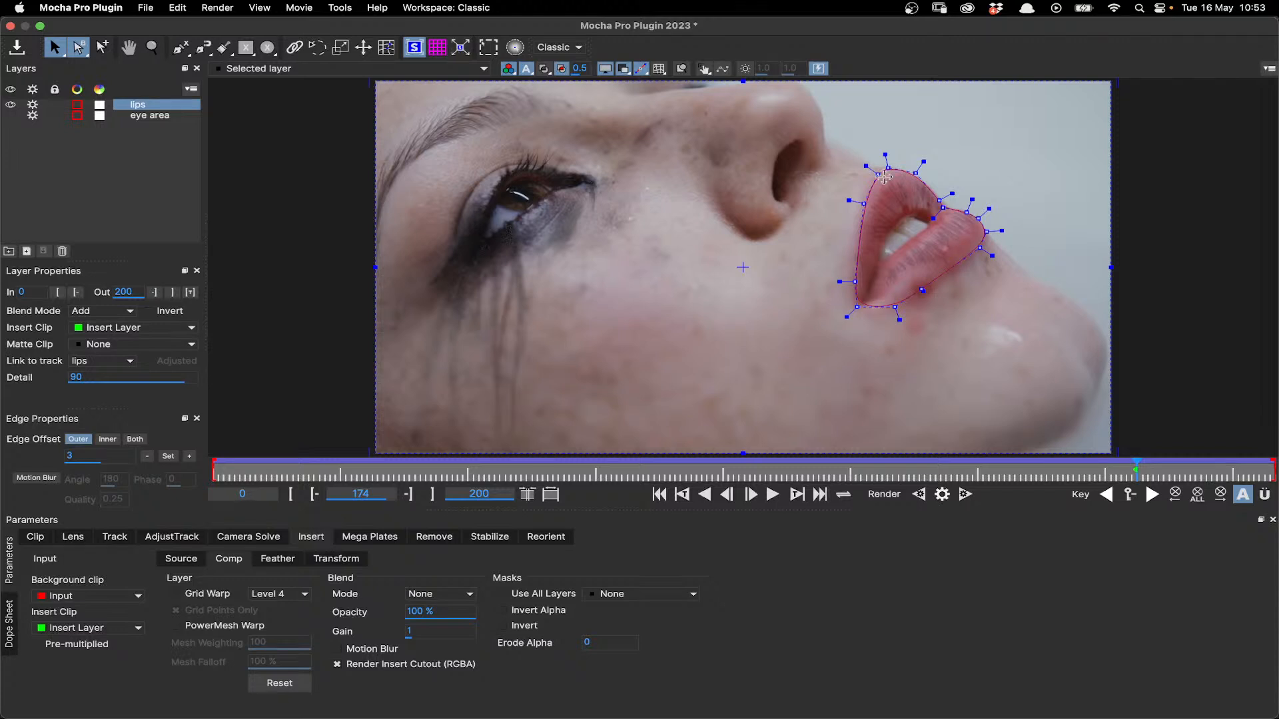
left_click(196, 562)
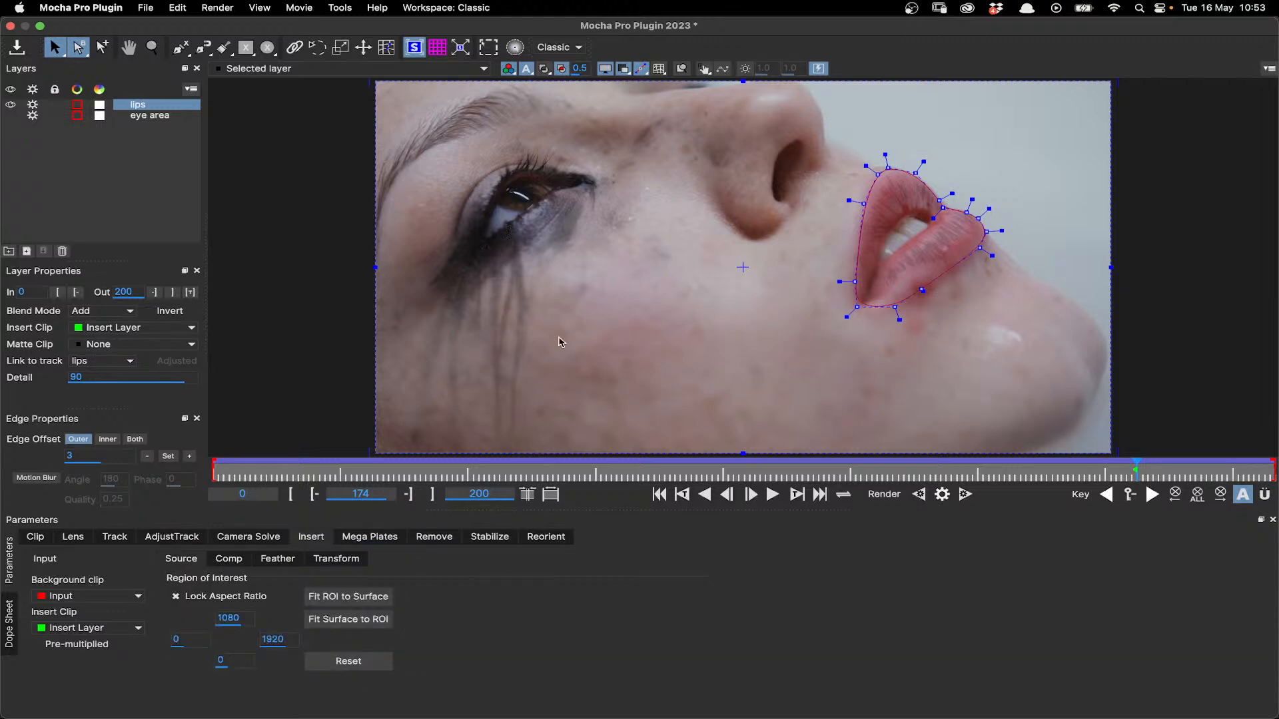
scroll(558, 342, "down", 2)
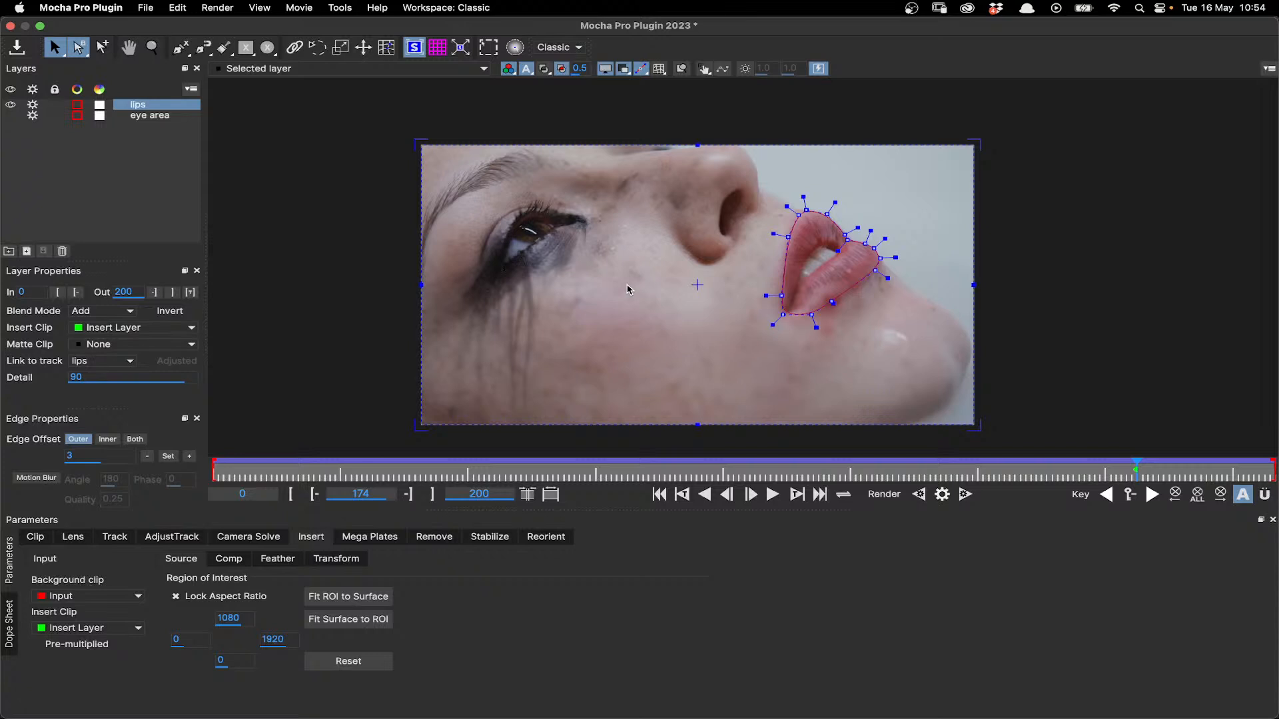
- Undo the full-frame expansion of the lips layer's surface and fit the insert's region of interest to the surface around the lips
key("super+z")
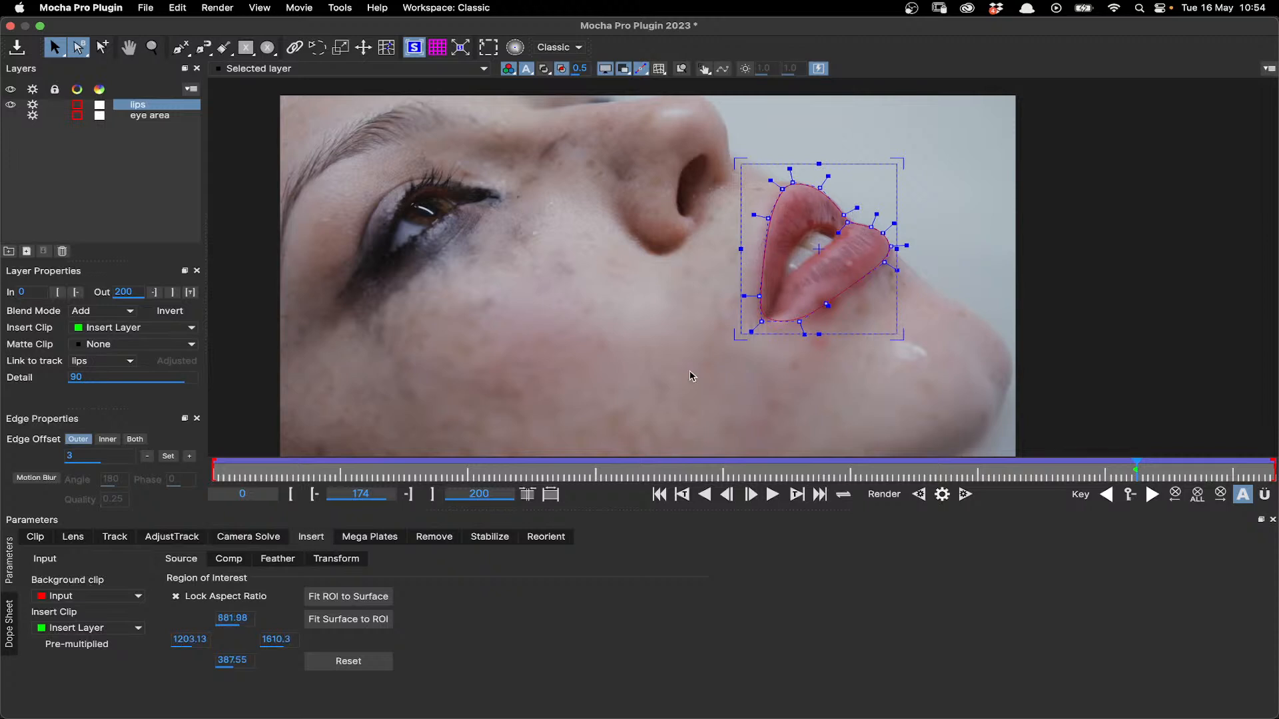
scroll(690, 375, "down", 2)
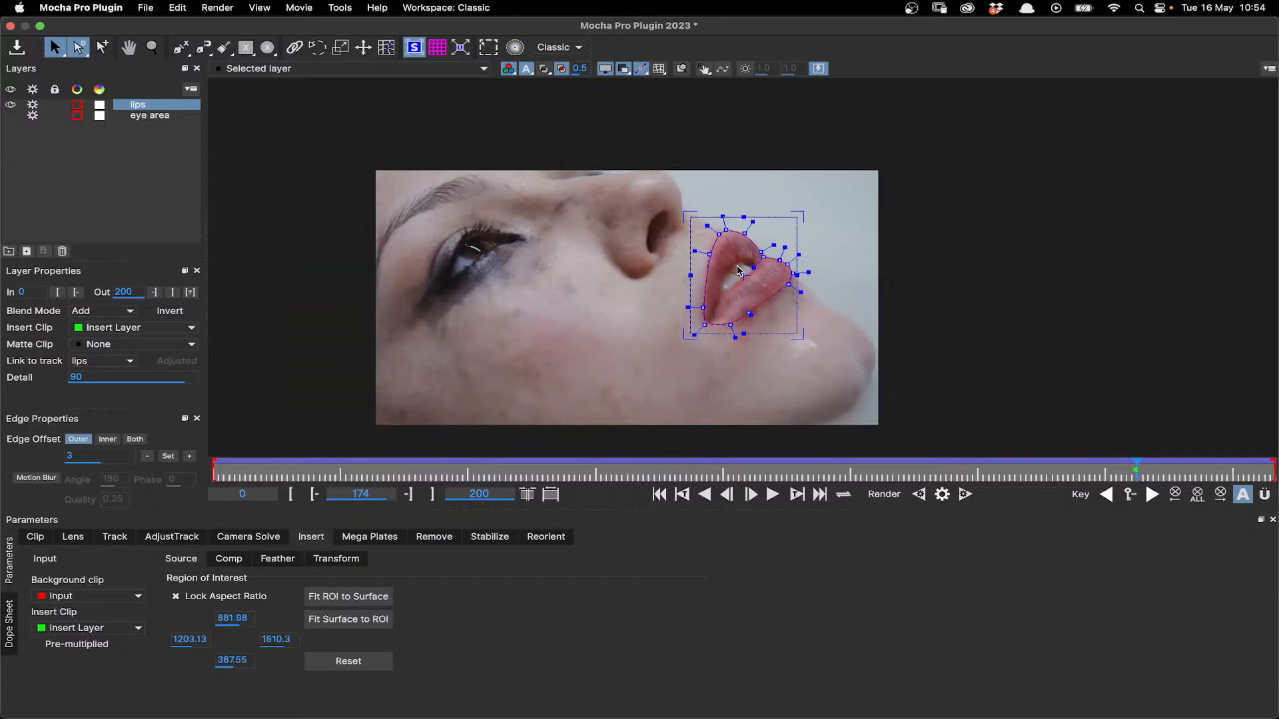
- Check the region of interest on the Insert Layer clip, return to the selected layer view and inspect the texture on the lips
left_click(269, 68)
left_click(272, 107)
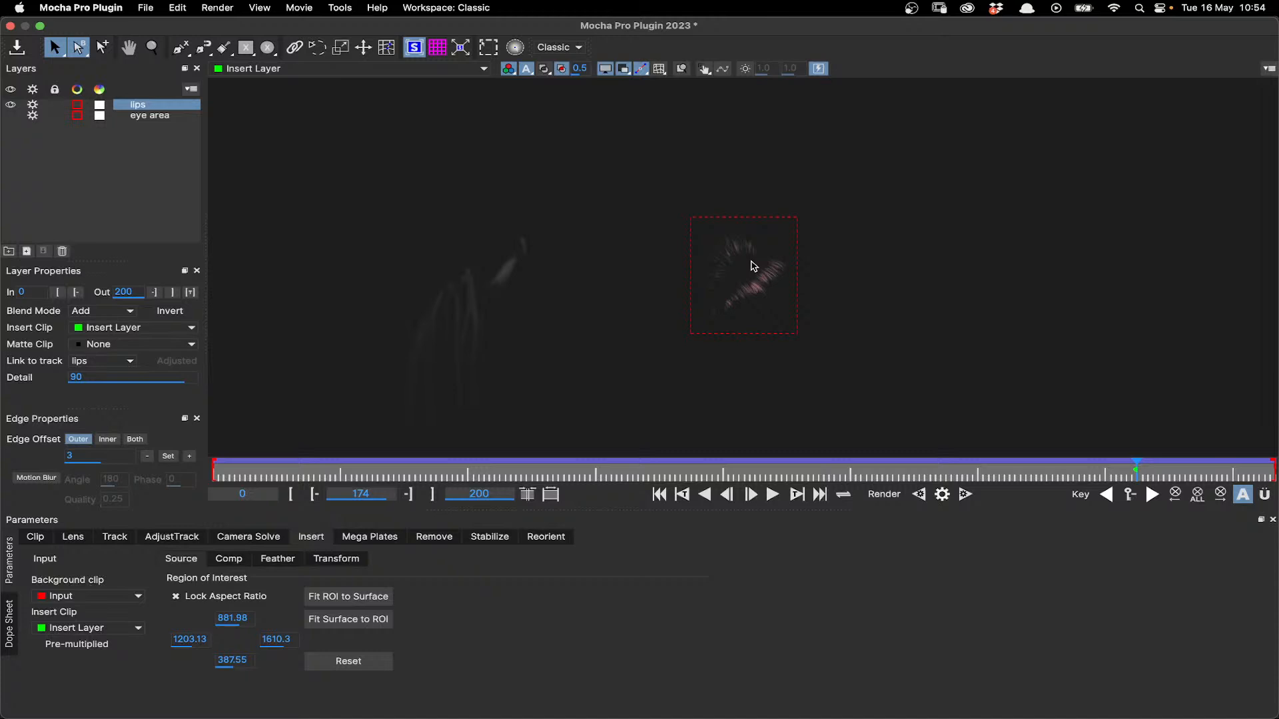
left_click(230, 71)
left_click(244, 83)
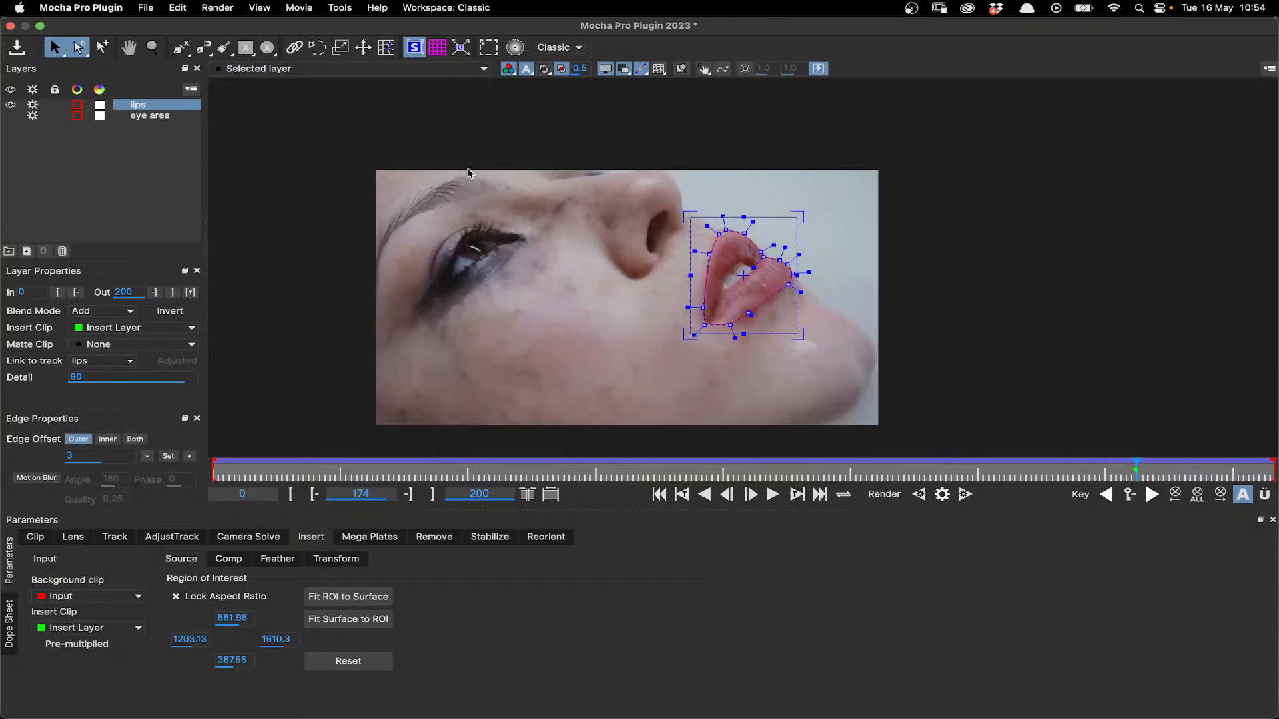
scroll(771, 287, "up", 2)
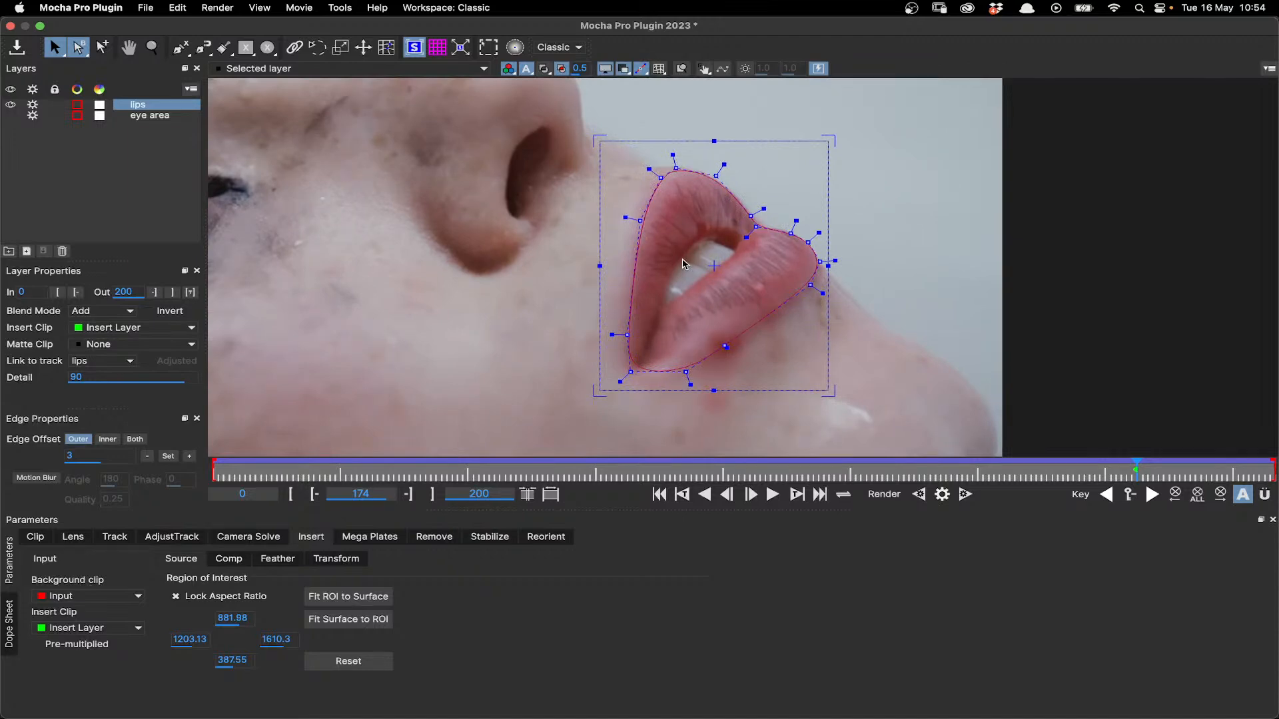
scroll(696, 358, "down", 1)
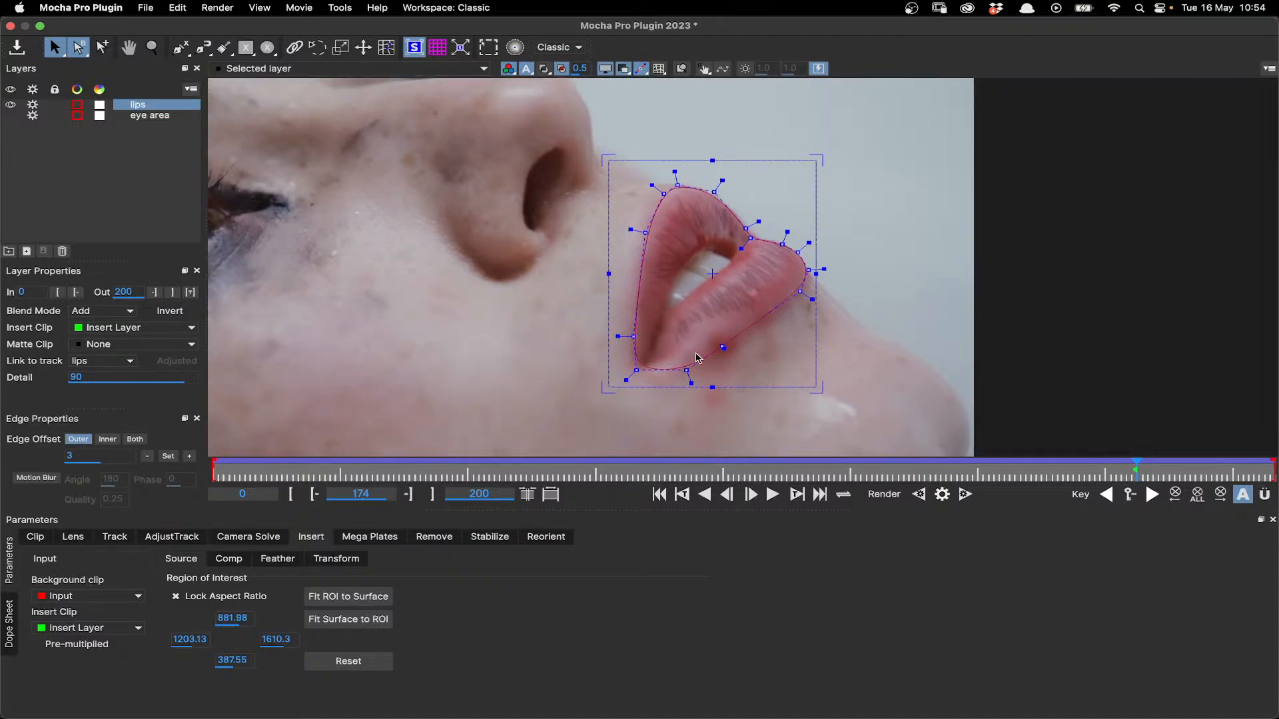
scroll(696, 357, "down", 1)
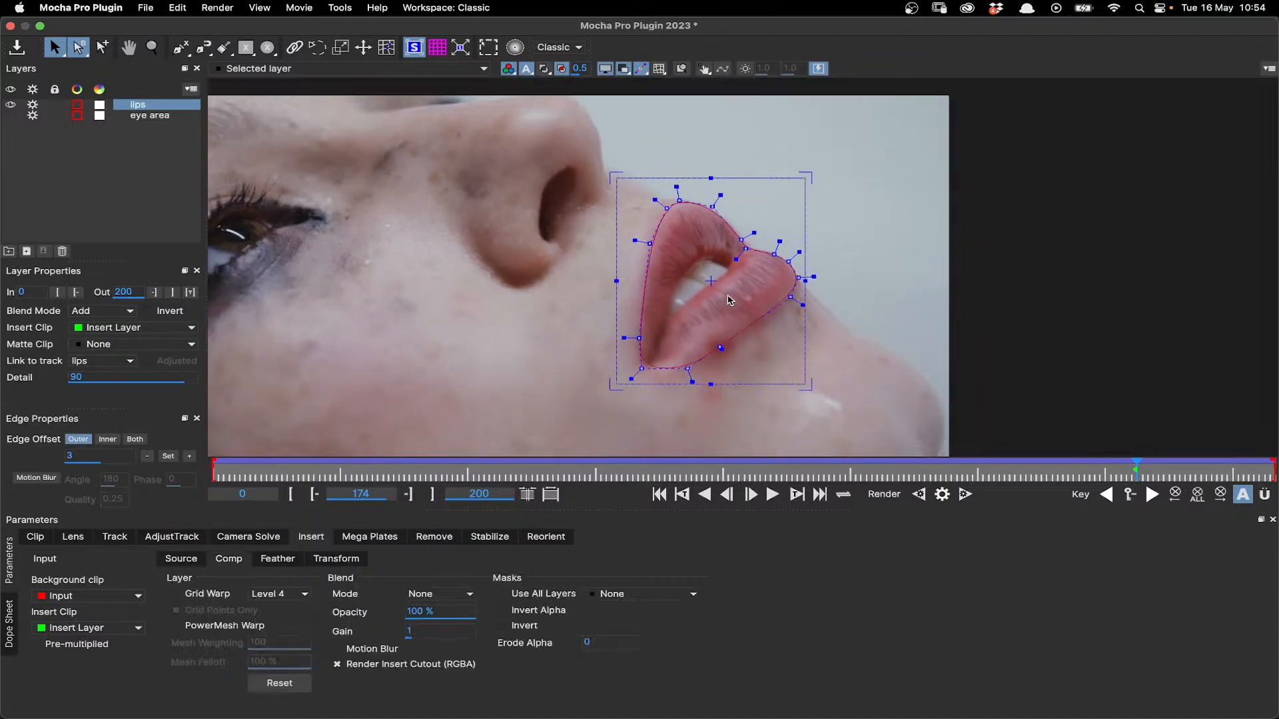
- Set the lips insert's blend mode to Color Burn with 43% opacity and a gain of 0
left_click(445, 595)
left_click(433, 616)
left_click(438, 598)
left_click(442, 639)
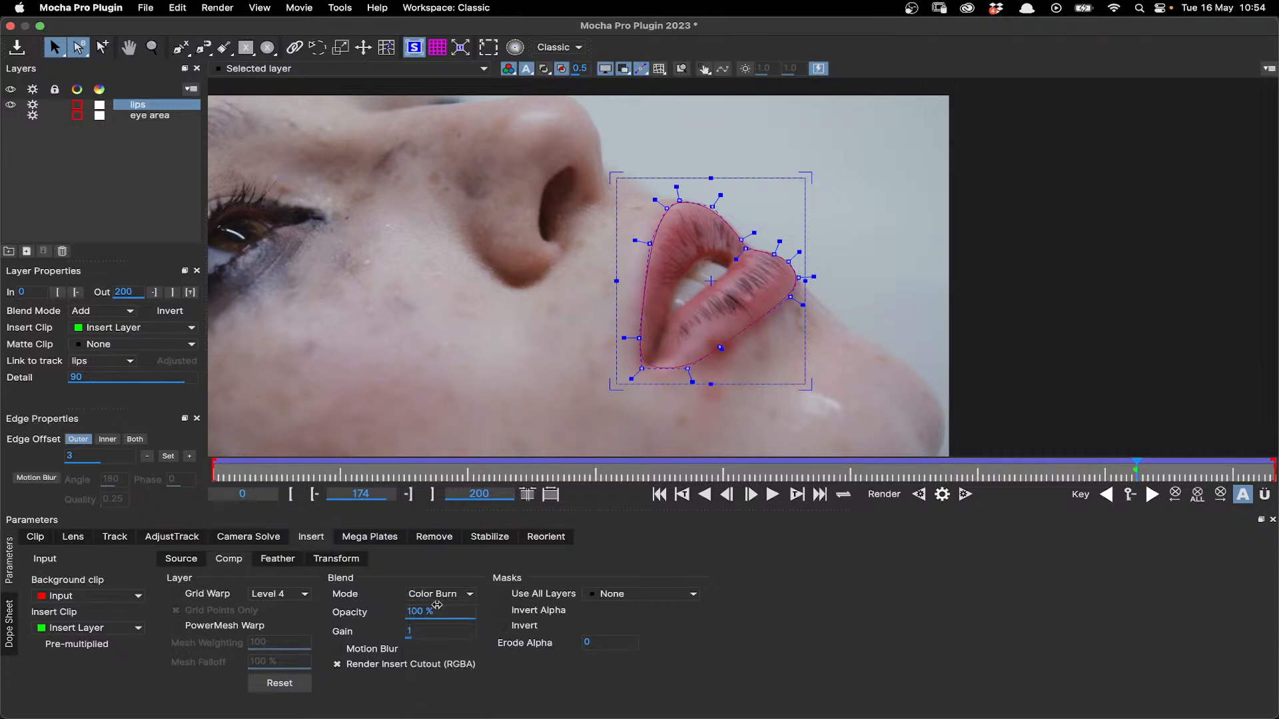
left_click_drag(442, 613, 301, 619)
left_click(409, 631)
type("0.25")
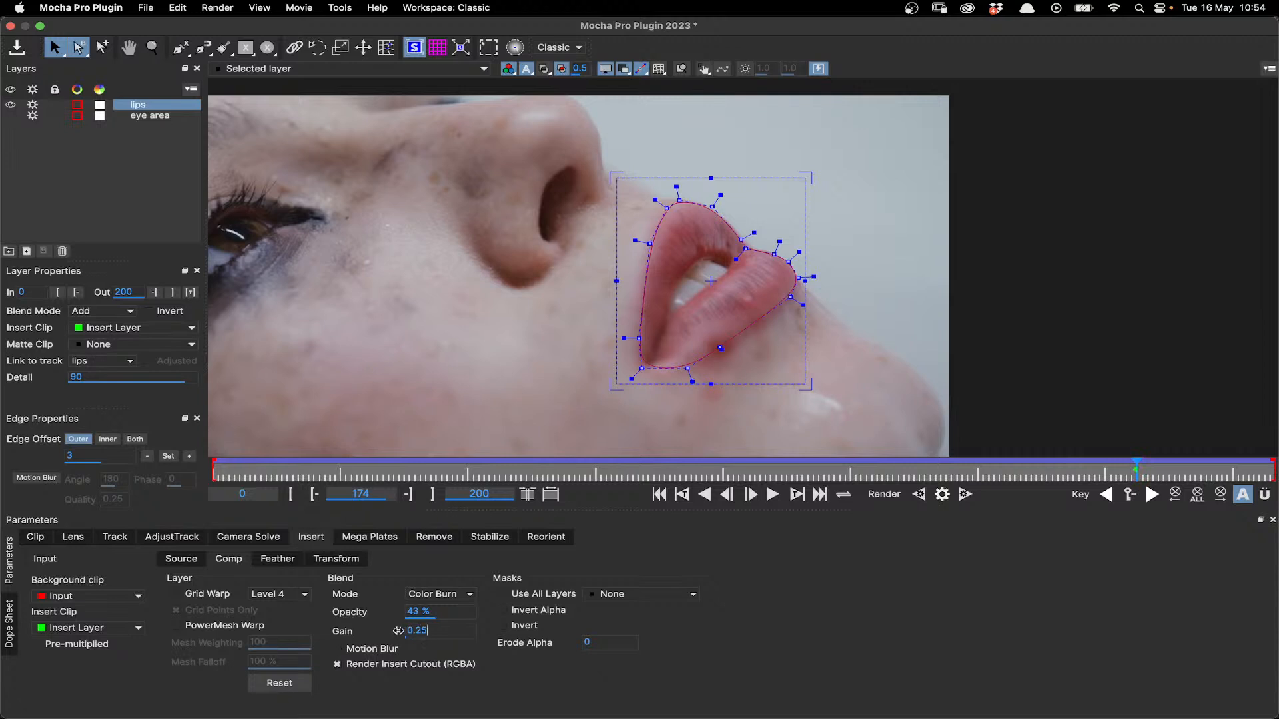
left_click_drag(399, 630, 339, 631)
- Enable PowerMesh Warp for the lips insert and play back the shot to check how the texture follows the lips
scroll(589, 330, "down", 1)
left_click(170, 561)
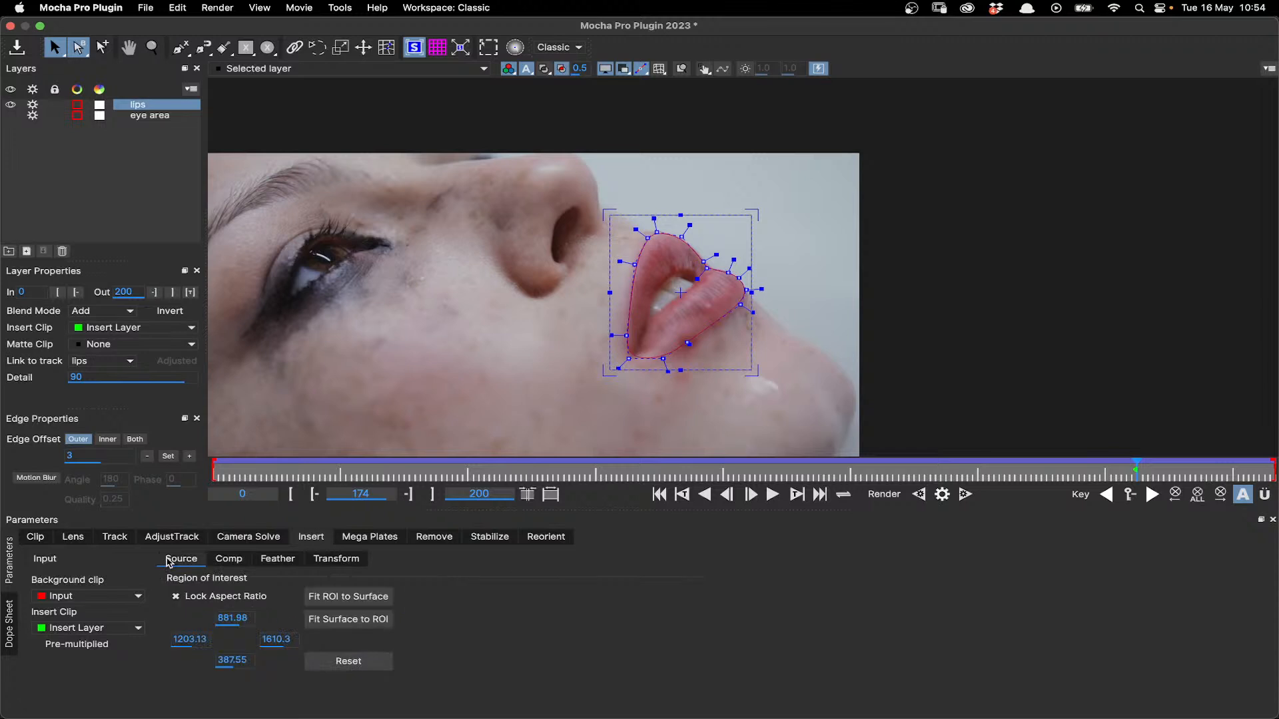
left_click(224, 559)
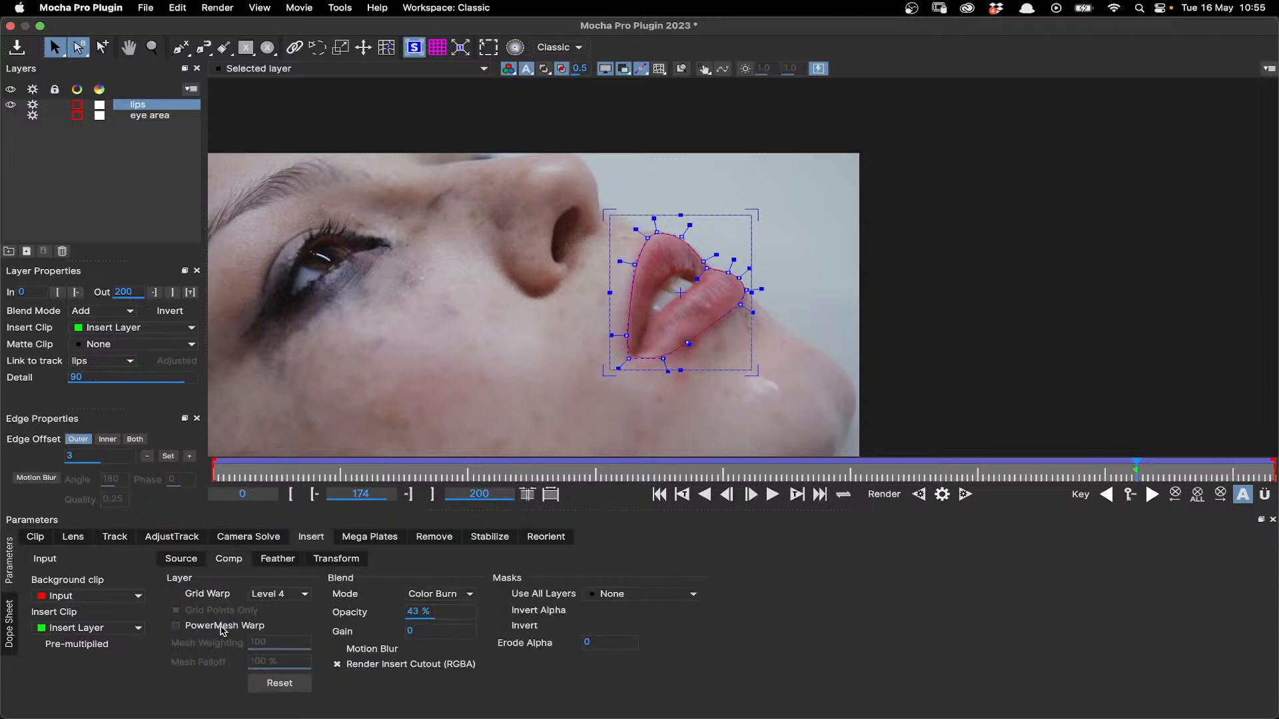
key("space")
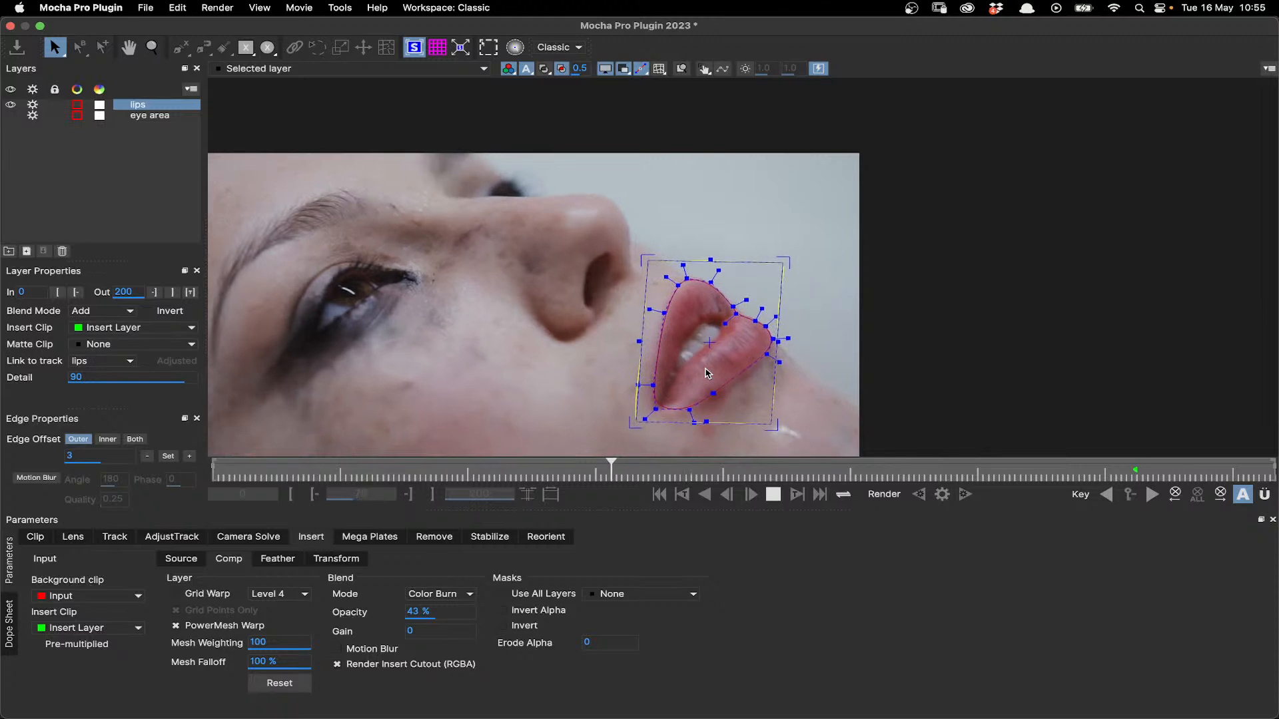
key("space")
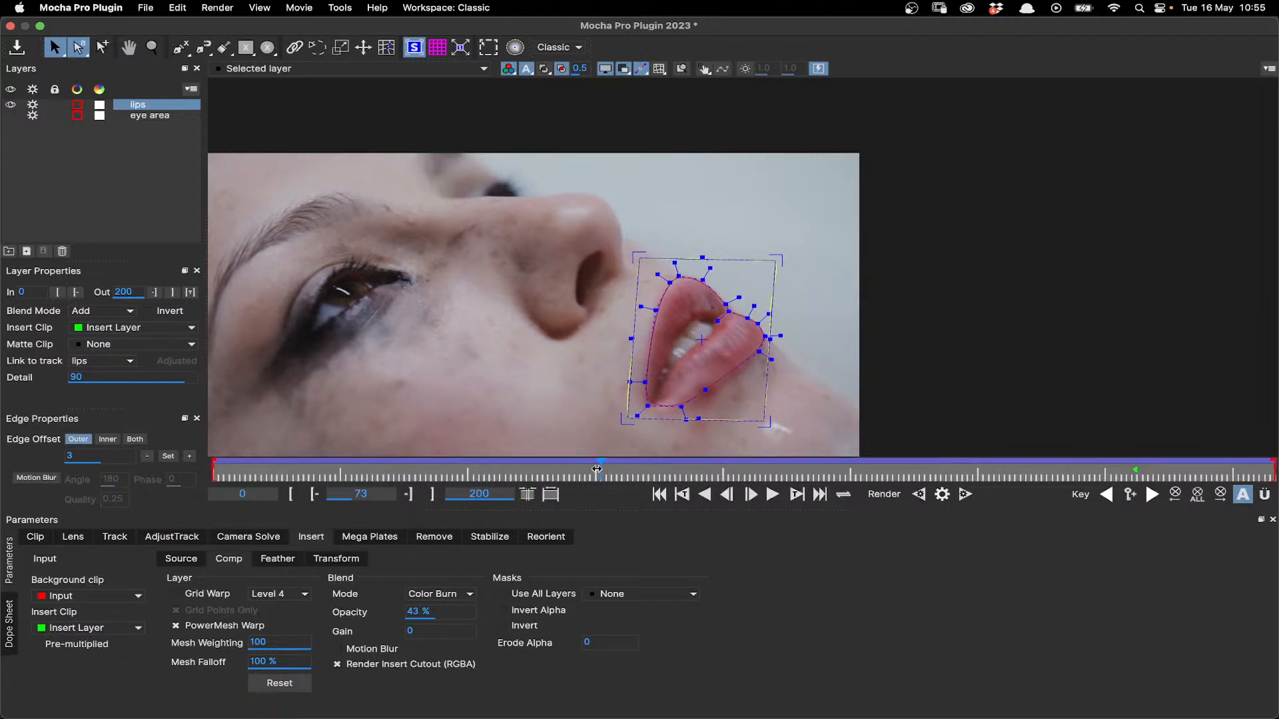
- Display the lips layer's mesh overlay and scrub from frame 85 to frame 198 to examine how it deforms
left_click_drag(597, 470, 665, 465)
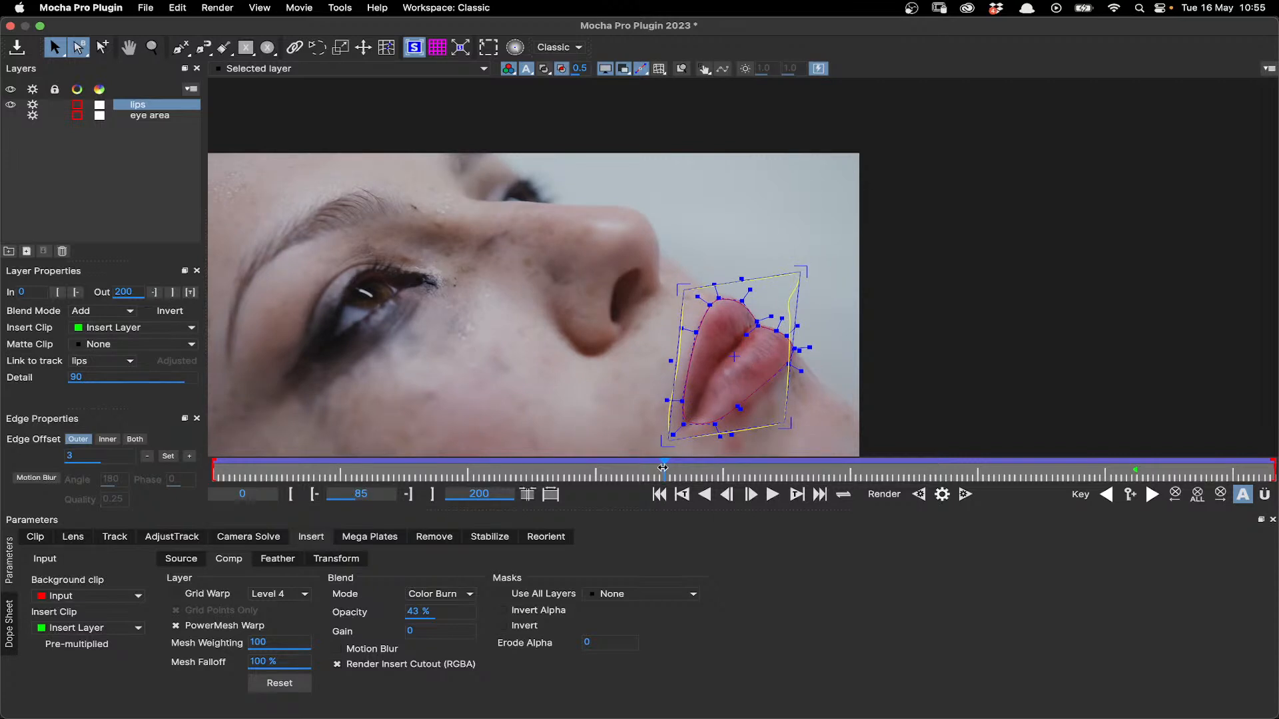
left_click(658, 69)
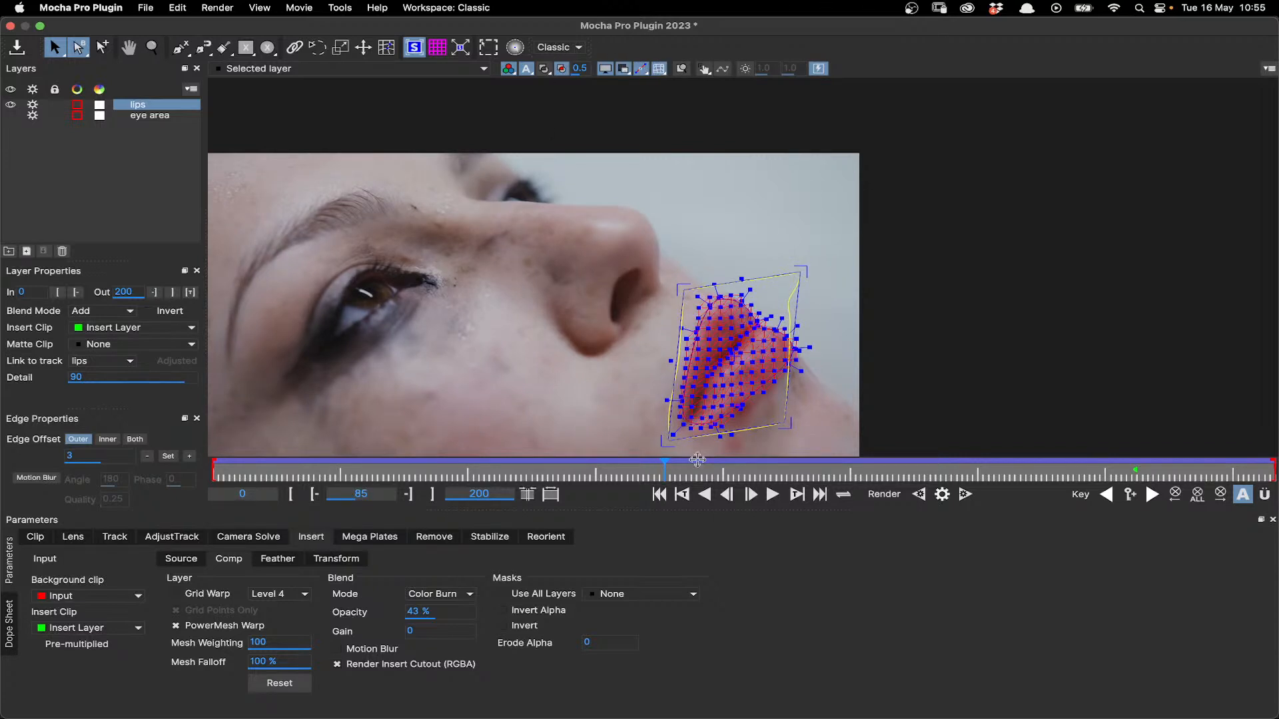
left_click_drag(698, 459, 1265, 452)
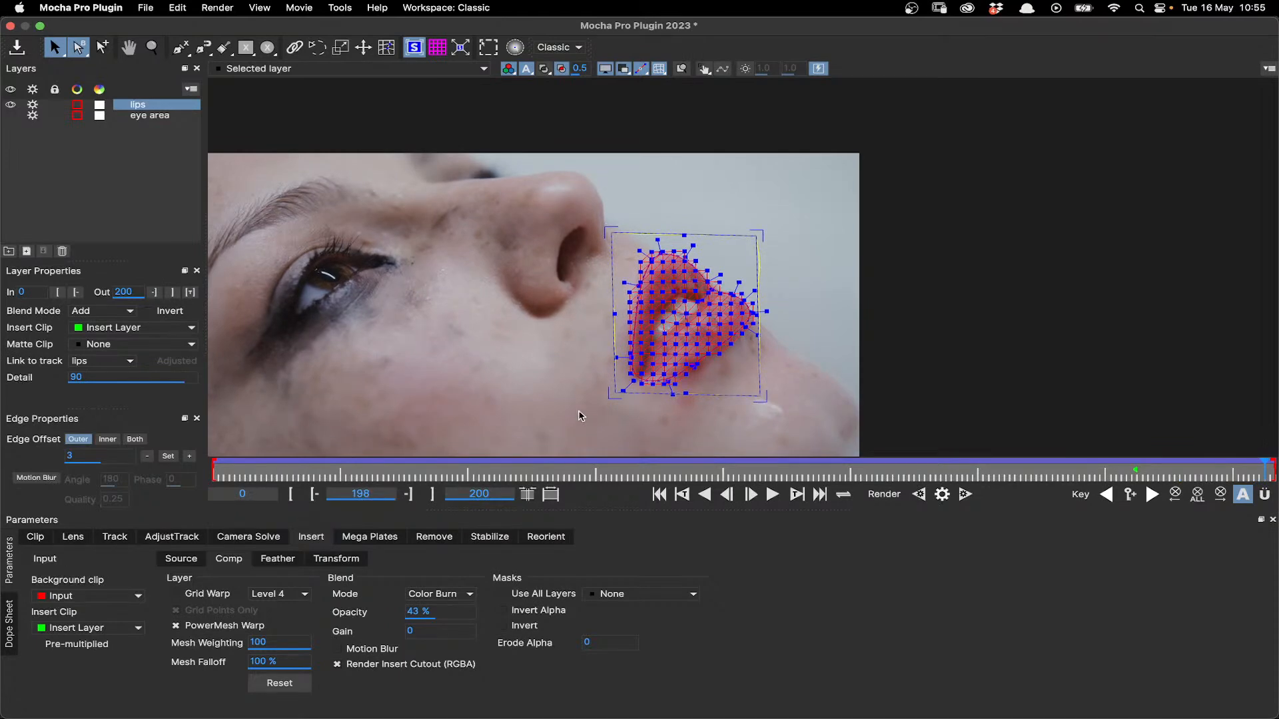
- Look at the Stabilize module's Mesh Warp options and return to the Insert module
left_click(492, 539)
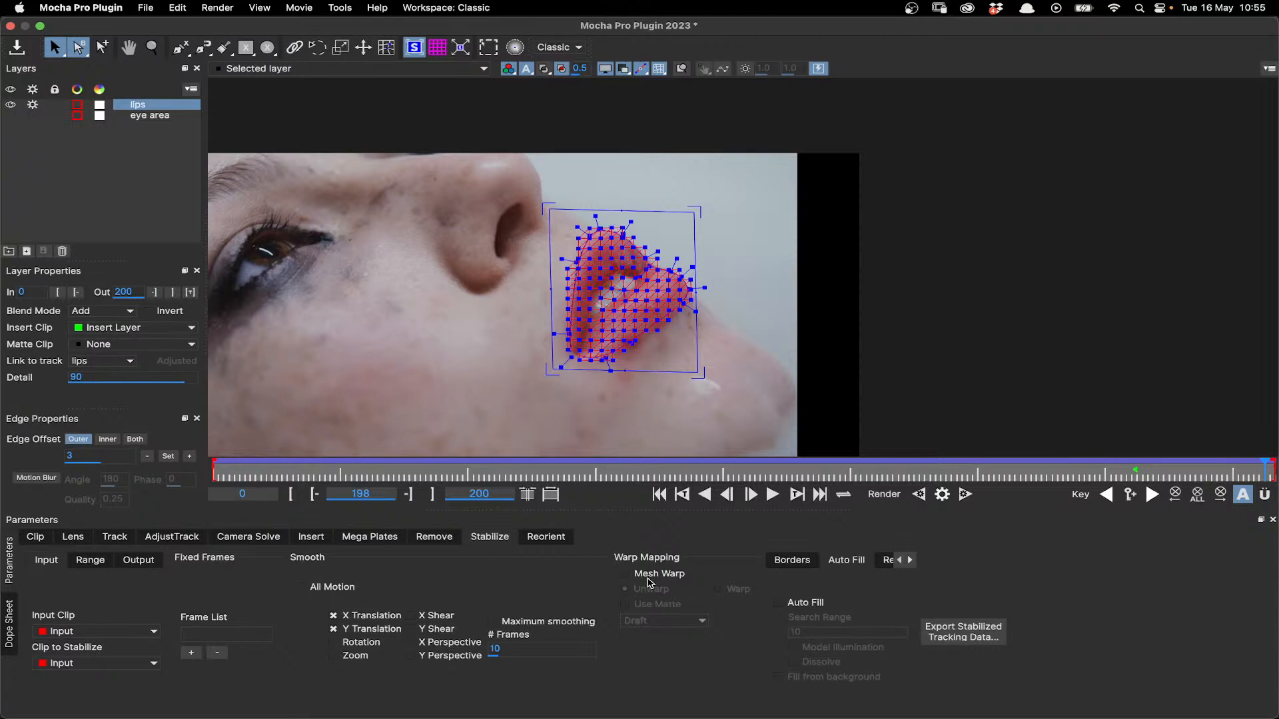
left_click(311, 537)
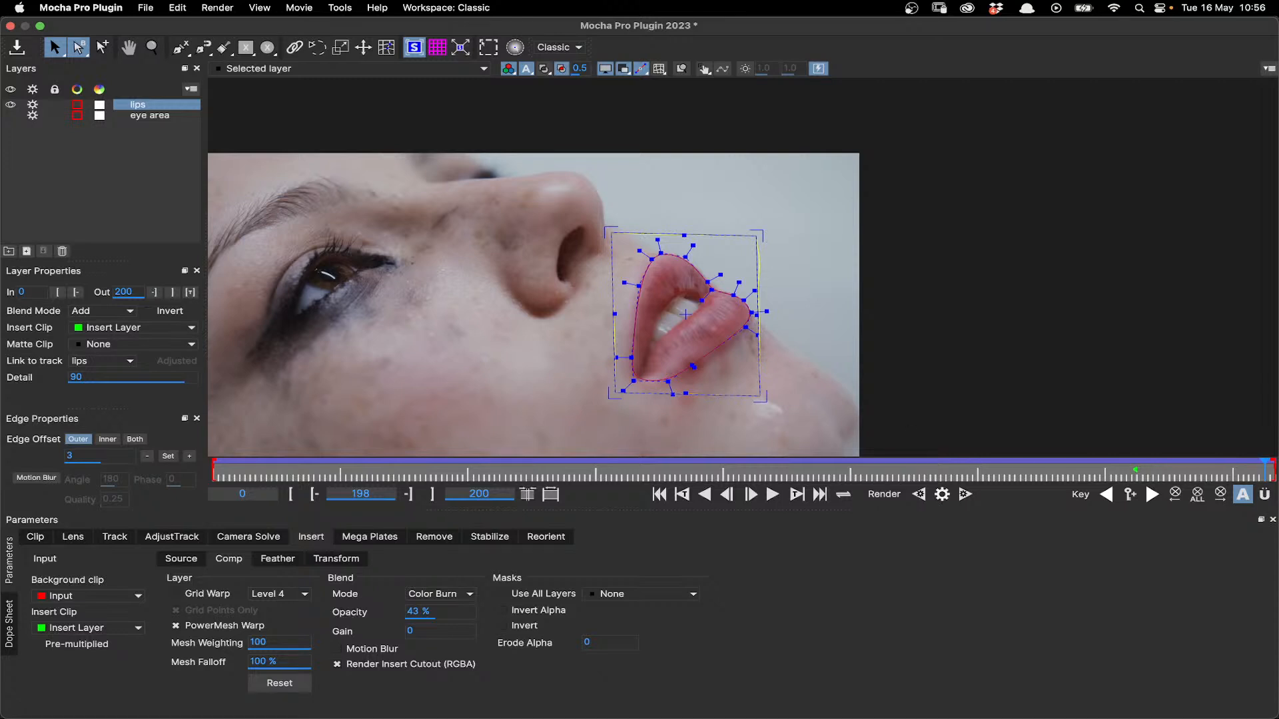
- Go to the first frame and scrub through the shot to frame 99, examining the lips insert with and without magnification
left_click(660, 494)
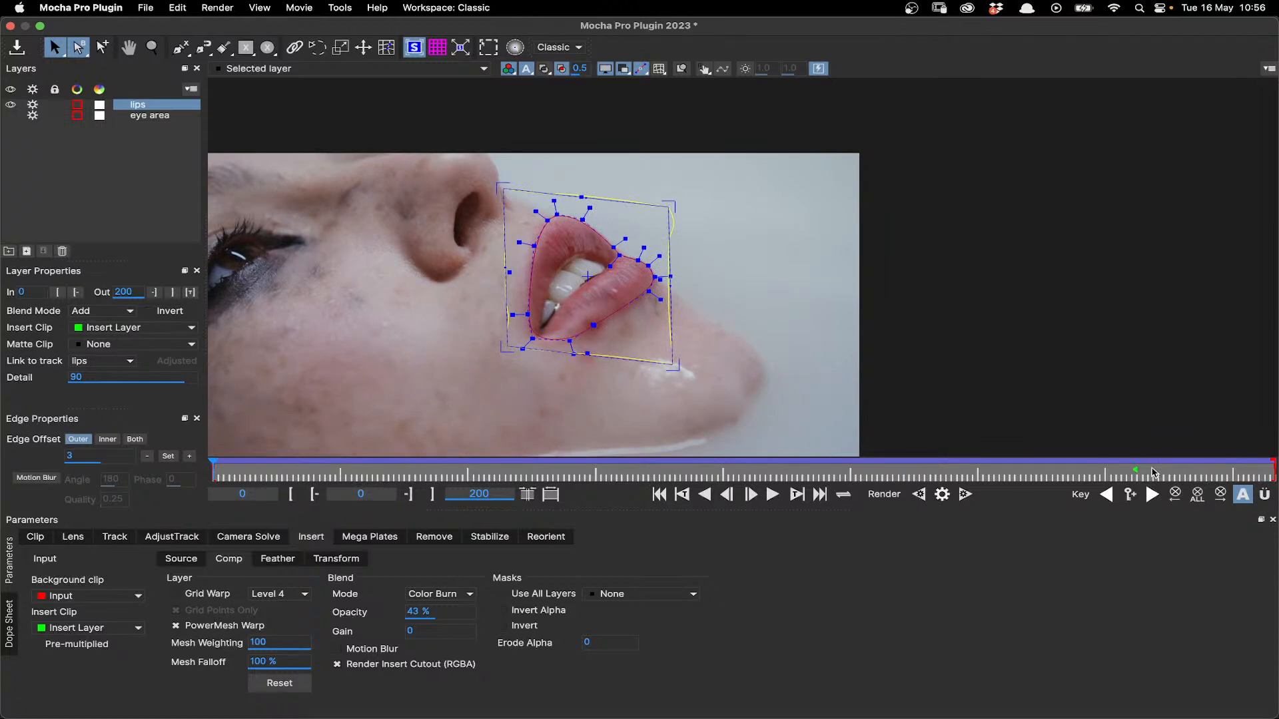
left_click(1121, 473)
left_click_drag(1104, 474, 737, 468)
scroll(609, 407, "down", 2)
key("x")
left_click_drag(551, 375, 561, 280)
scroll(561, 280, "up", 1)
scroll(704, 299, "up", 1)
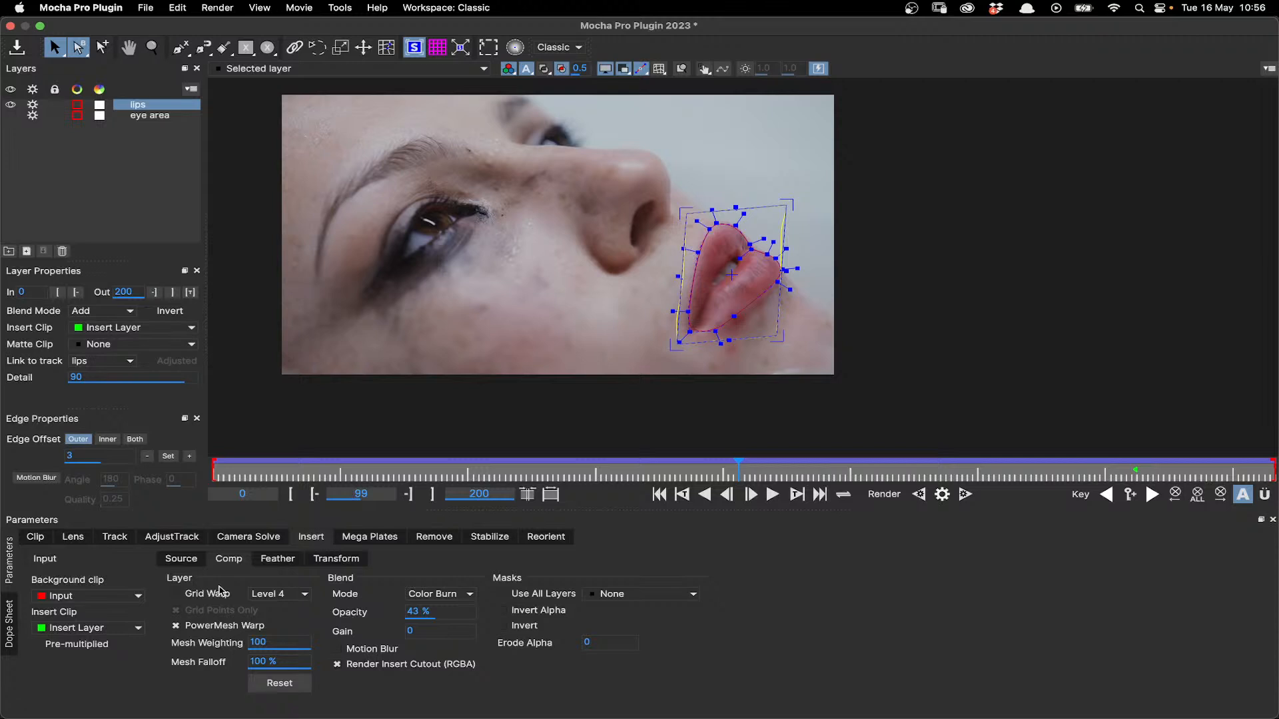
- View the Alembic Mesh Data (*.abc) format in the lips layer's tracking data export settings and leave without exporting
left_click(115, 538)
left_click(802, 623)
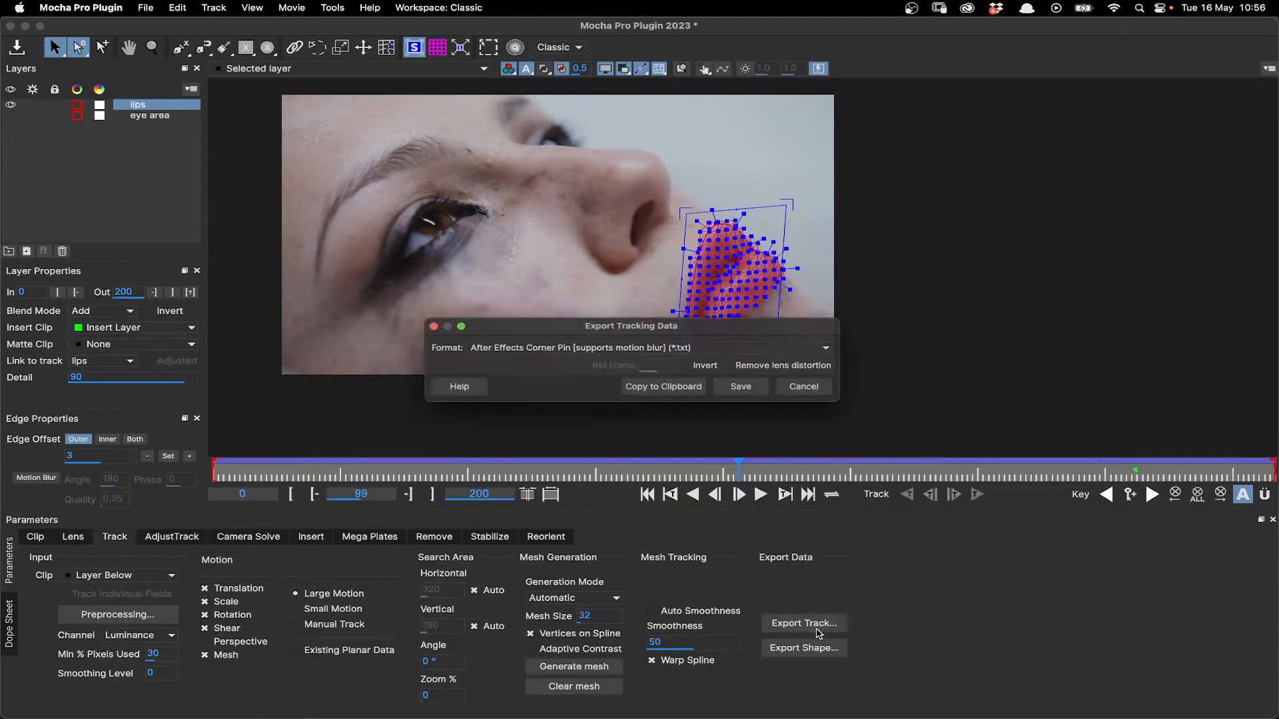
left_click(670, 349)
left_click(567, 413)
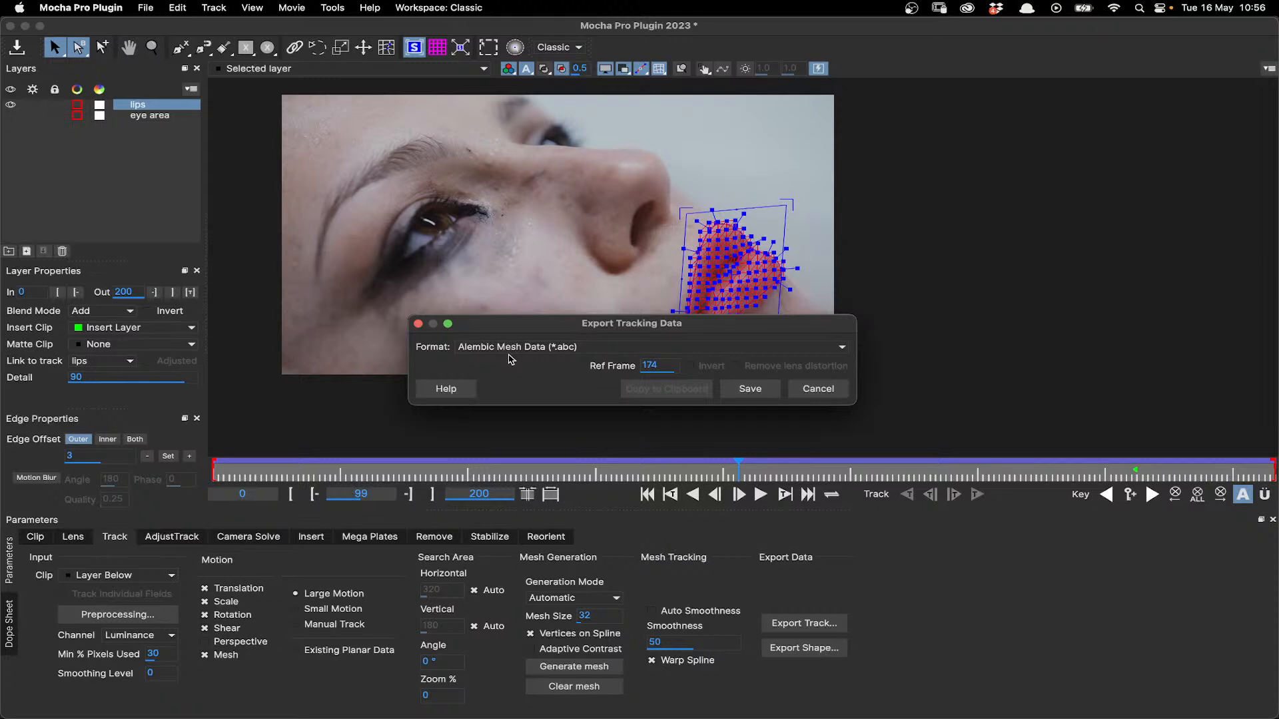
left_click(822, 389)
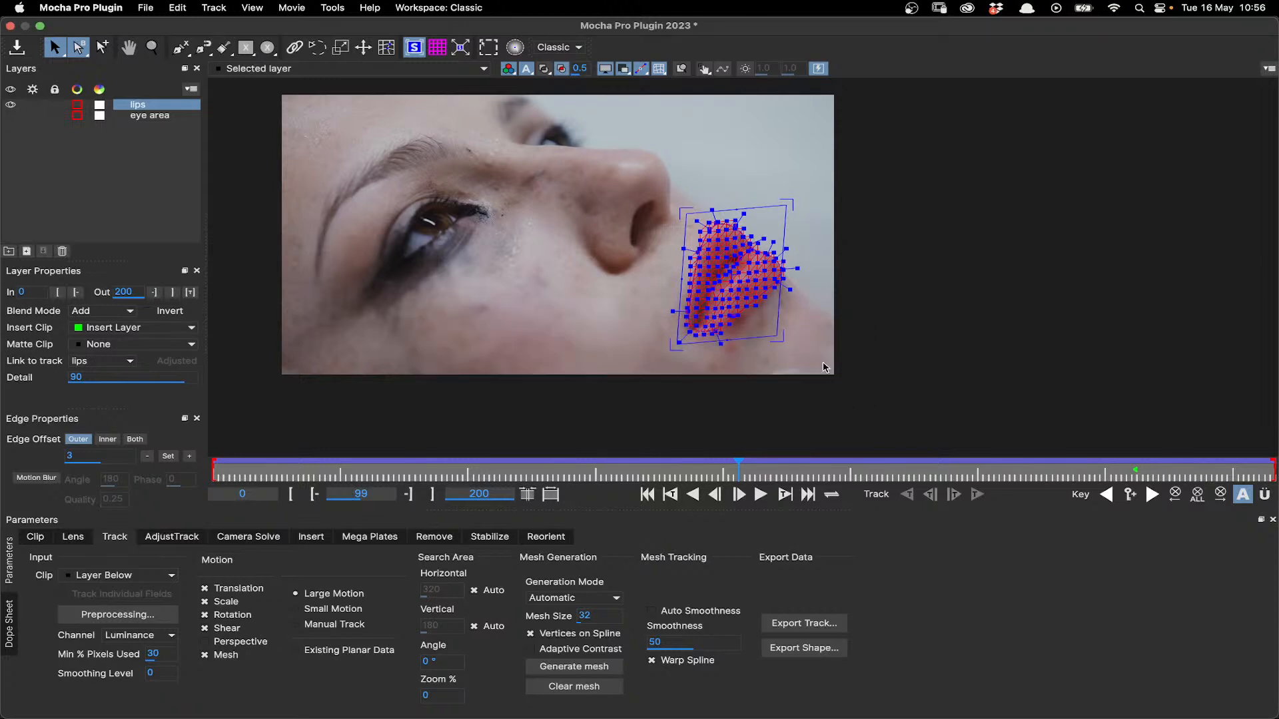
- In the Insert module's comp settings, enable Grid Warp for the lips insert and set it to Level 2
left_click(311, 537)
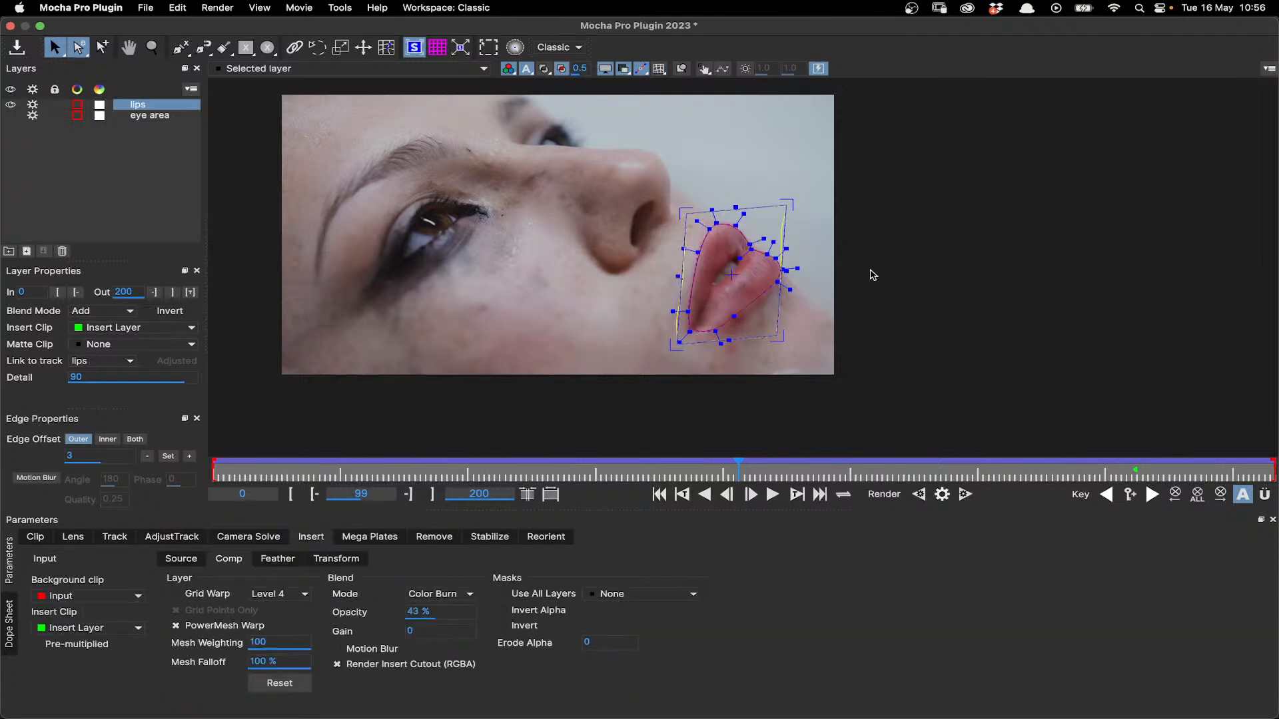
scroll(803, 287, "up", 2)
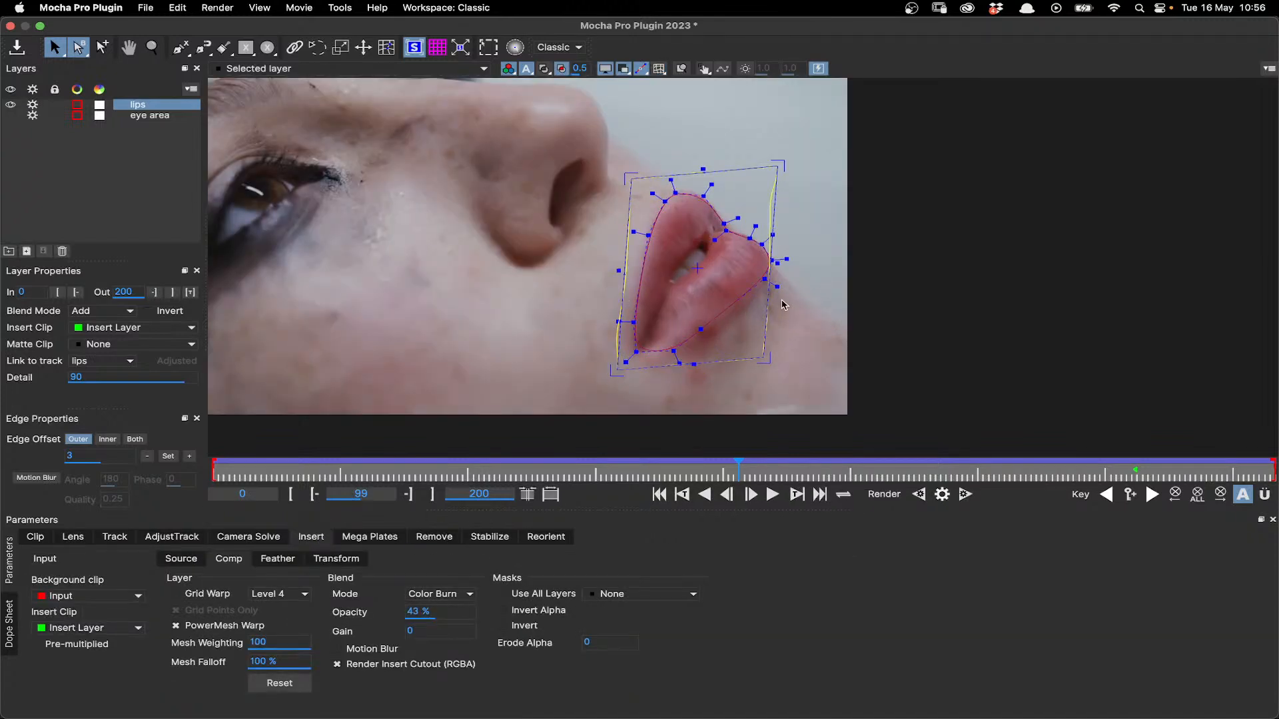
scroll(783, 305, "up", 1)
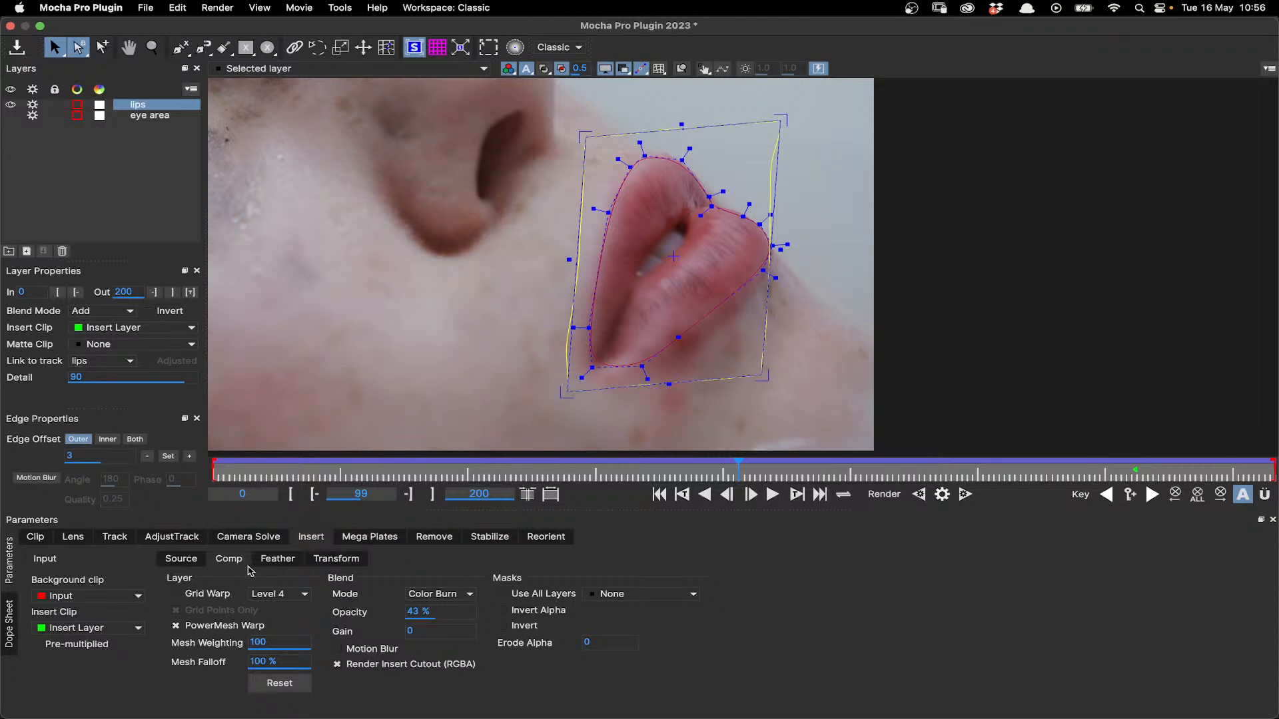
left_click(179, 560)
left_click(228, 558)
left_click(220, 593)
left_click(276, 594)
left_click(279, 618)
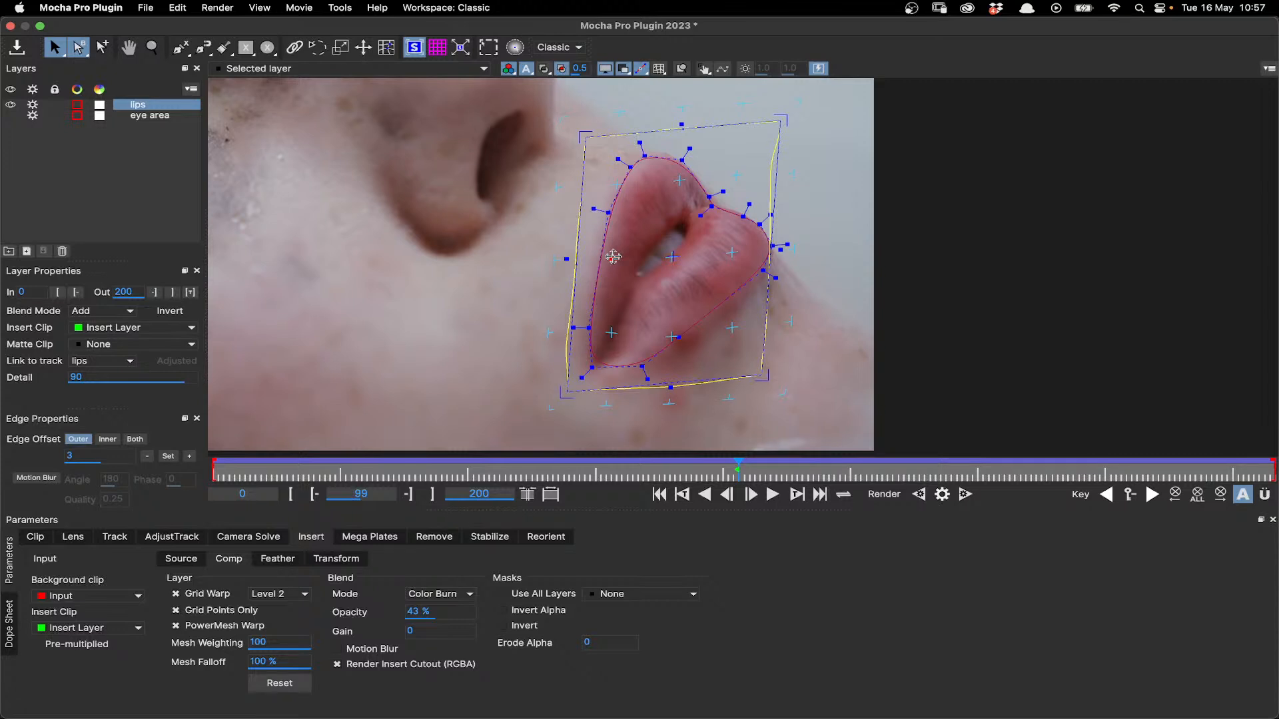
- Nudge the grid warp points over the mouth and lower lip slightly at frame 99 and scrub to frame 48 to check them
left_click_drag(673, 338, 670, 337)
left_click_drag(673, 257, 671, 256)
left_click_drag(731, 327, 733, 327)
left_click_drag(753, 470, 464, 485)
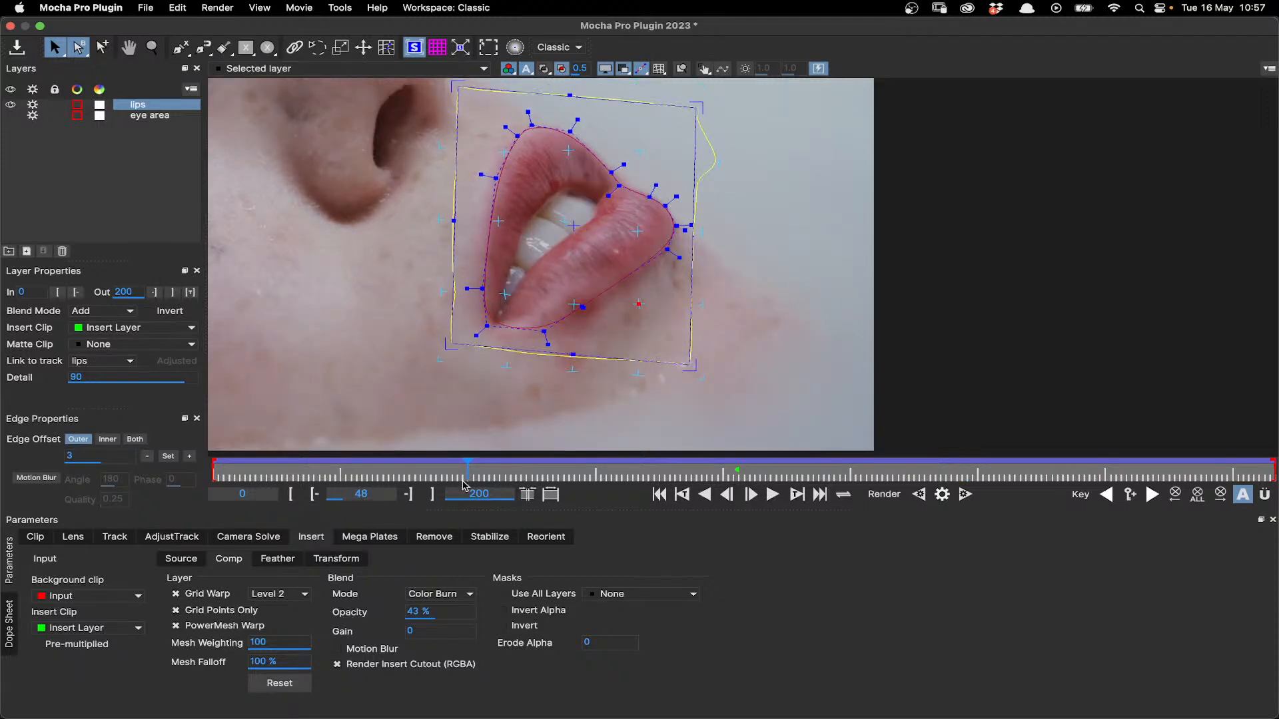